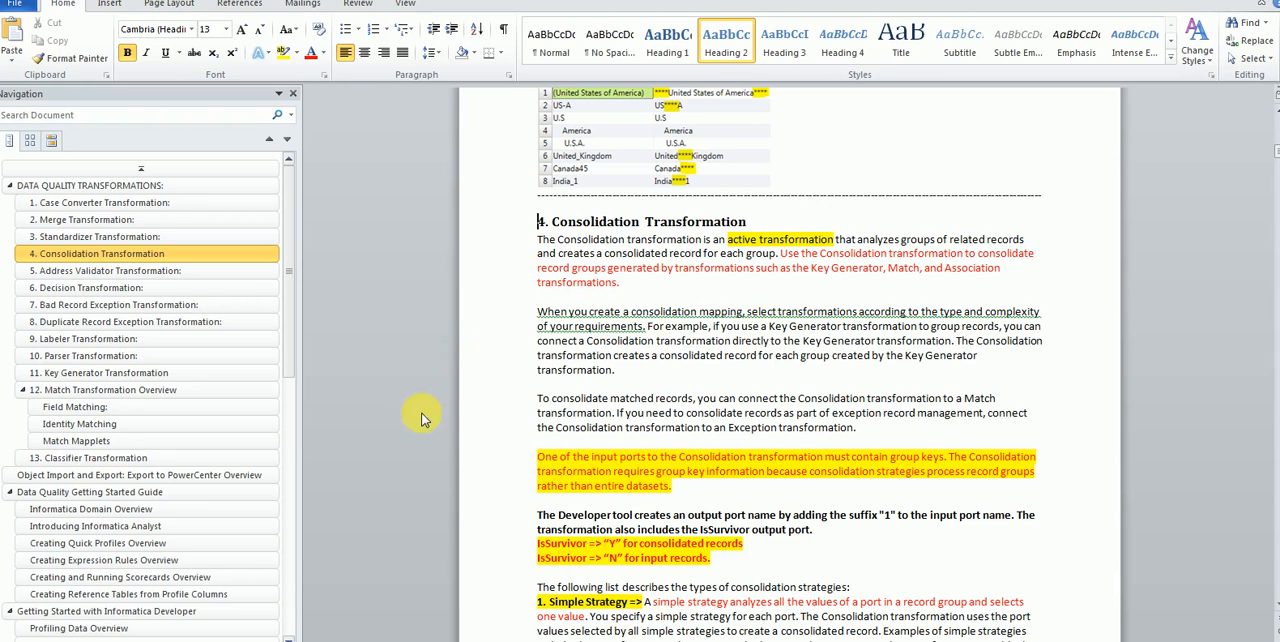
Step: Switch to the Book1 workbook in Excel and widen the Name column so the full names fit
click(365, 641)
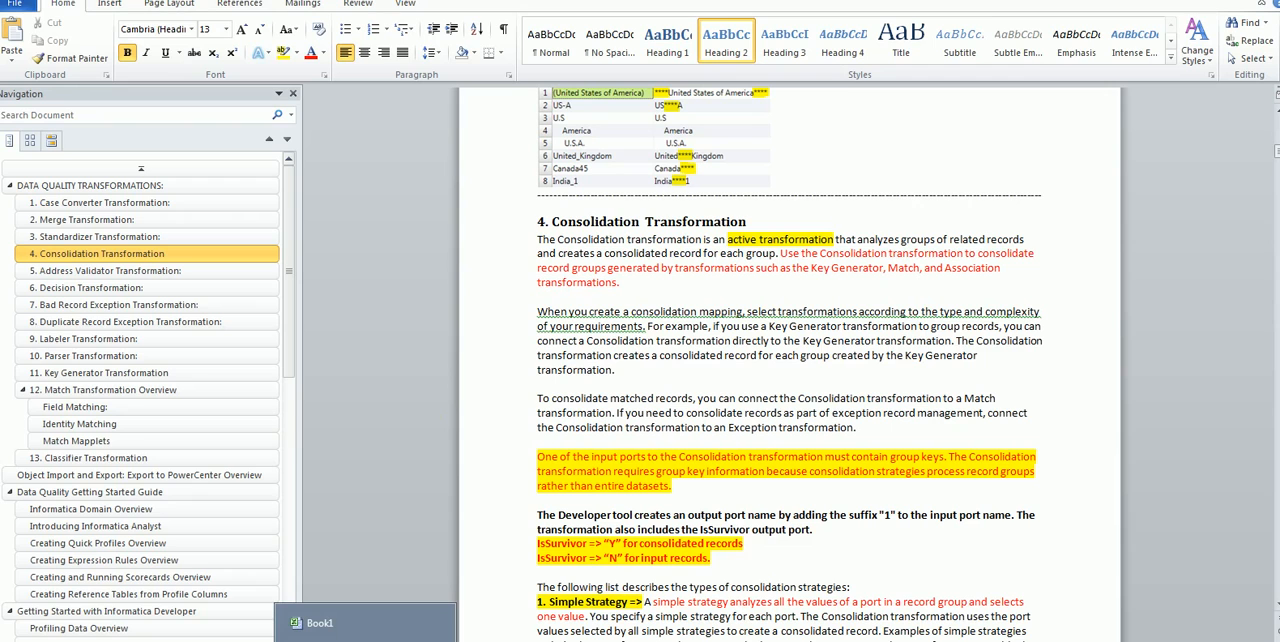
click(352, 630)
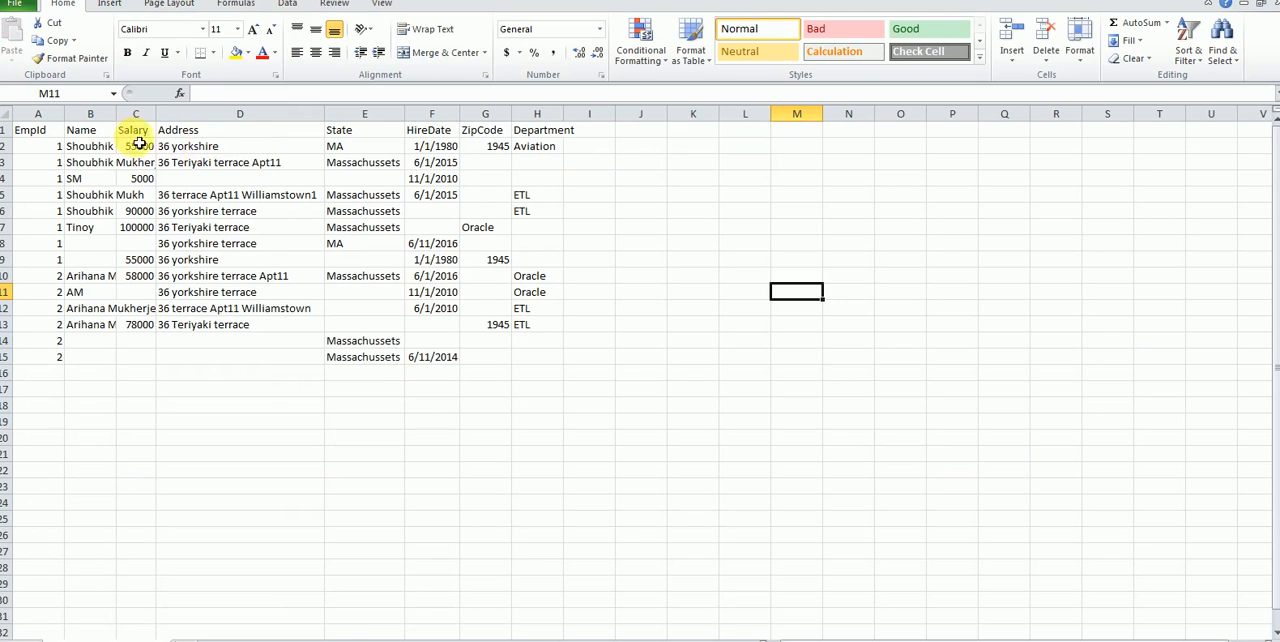
drag(117, 122, 201, 119)
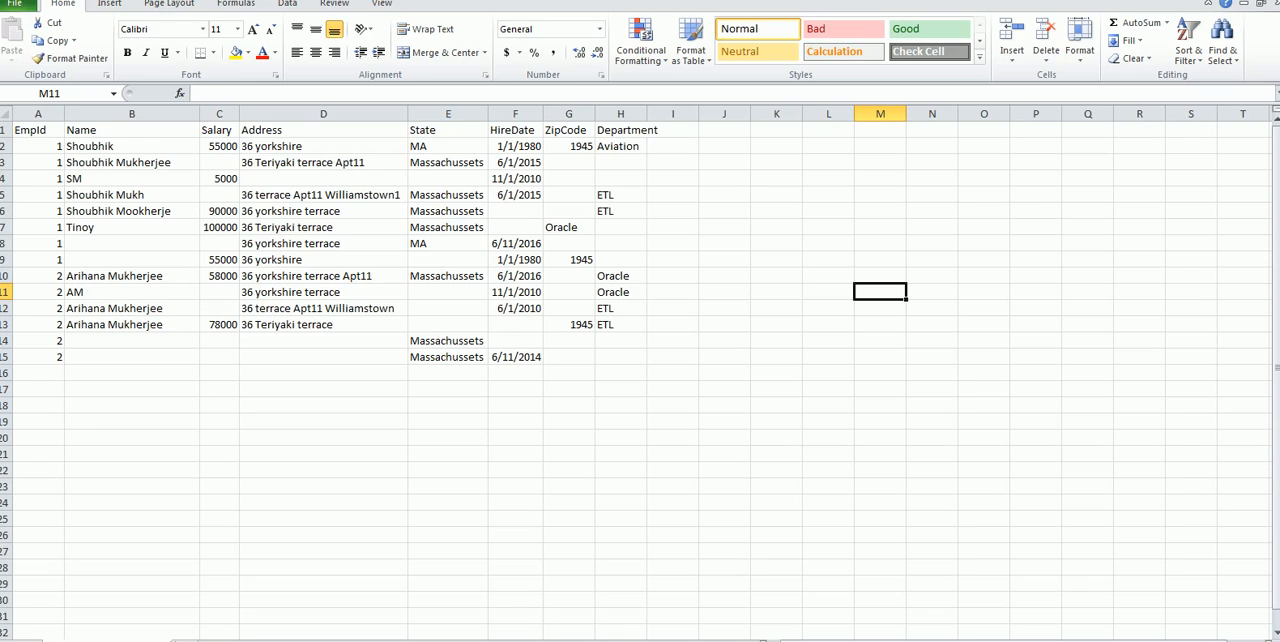
Step: Examine the employee records that share EmpId 1, in rows 2 to 9 from EmpId through Department
drag(44, 153, 171, 171)
click(103, 149)
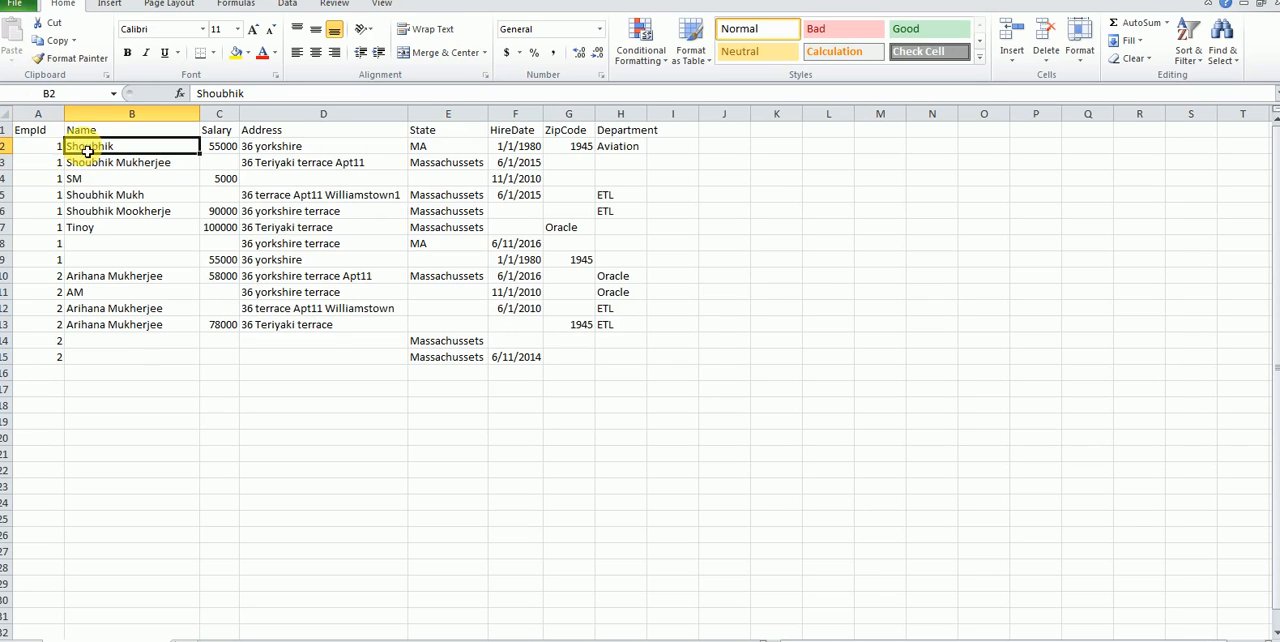
drag(45, 153, 390, 175)
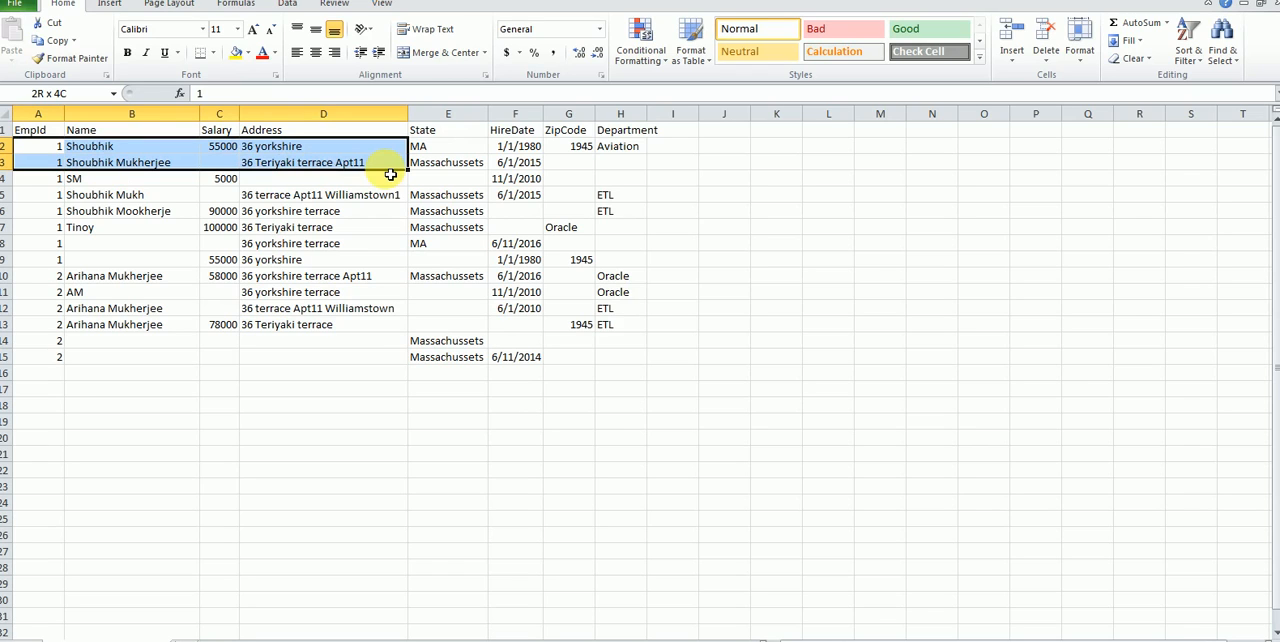
drag(390, 175, 394, 174)
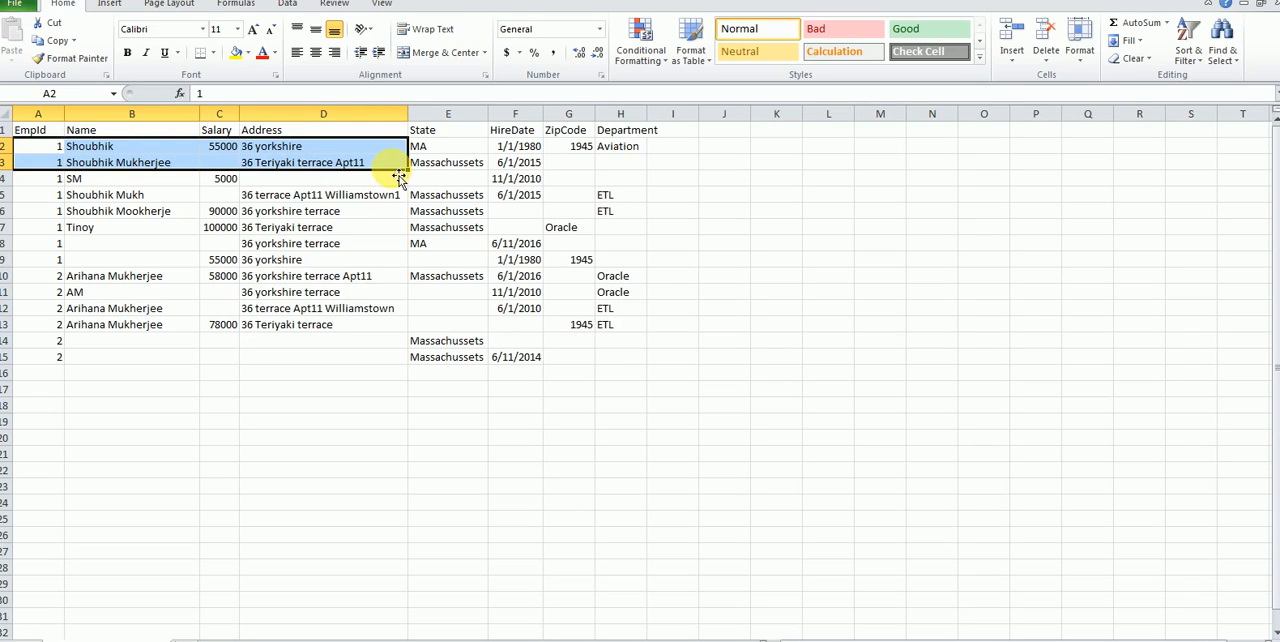
drag(40, 146, 612, 148)
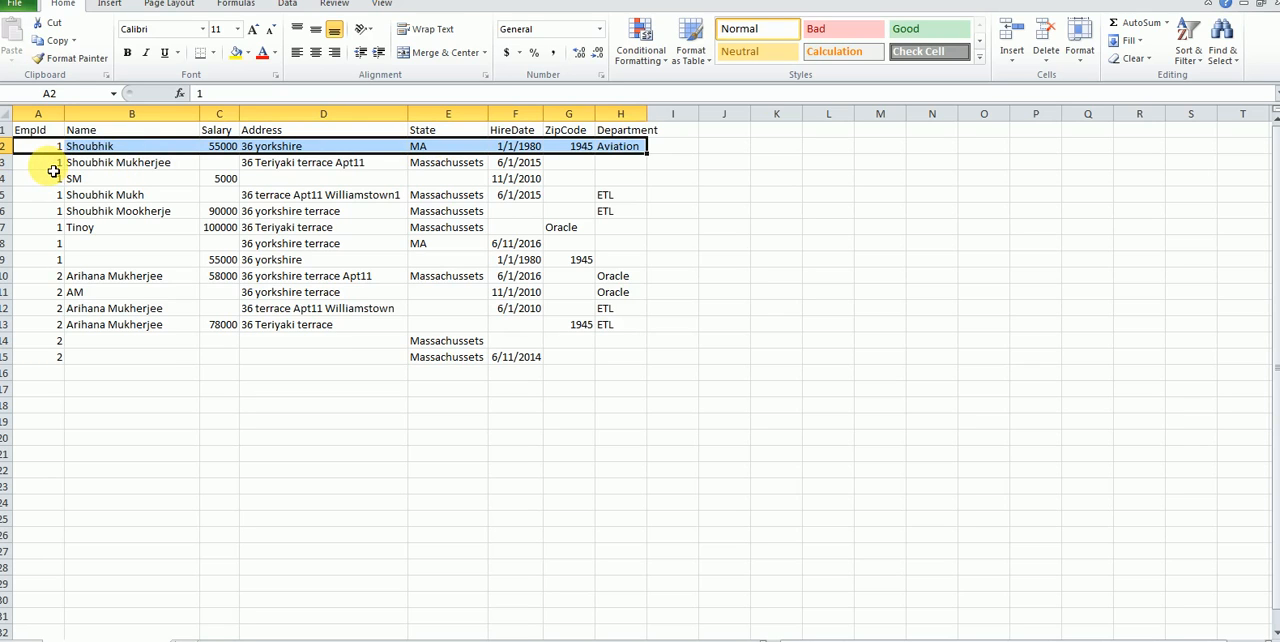
drag(53, 165, 653, 164)
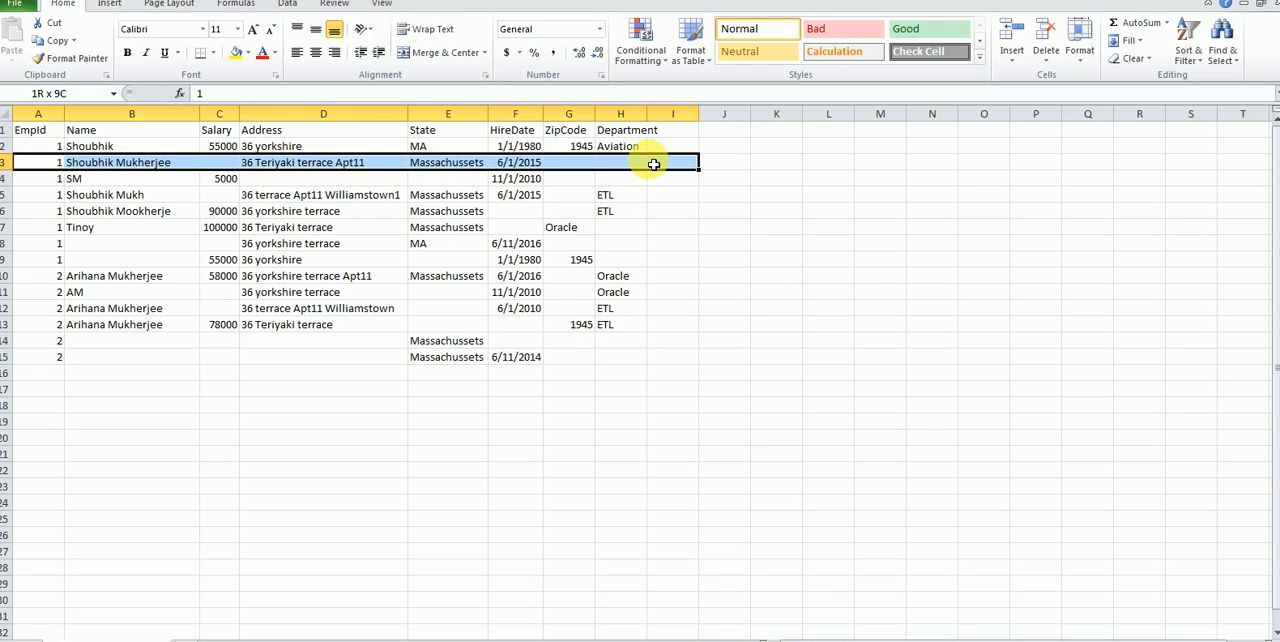
drag(653, 164, 645, 259)
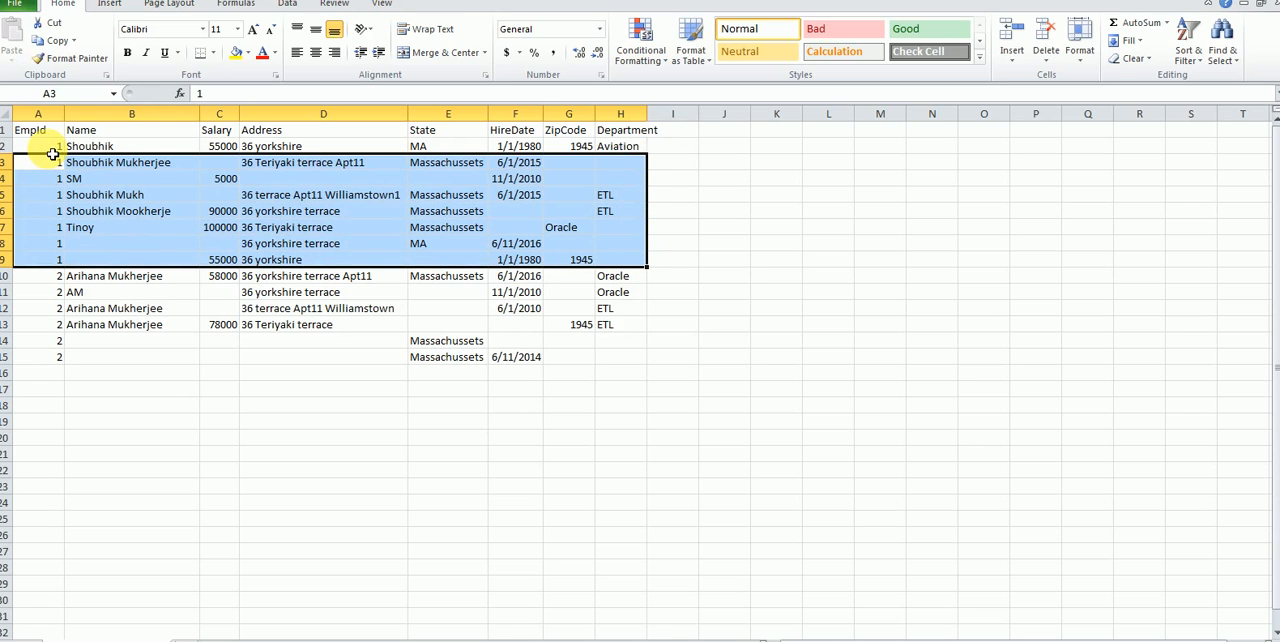
drag(36, 149, 627, 264)
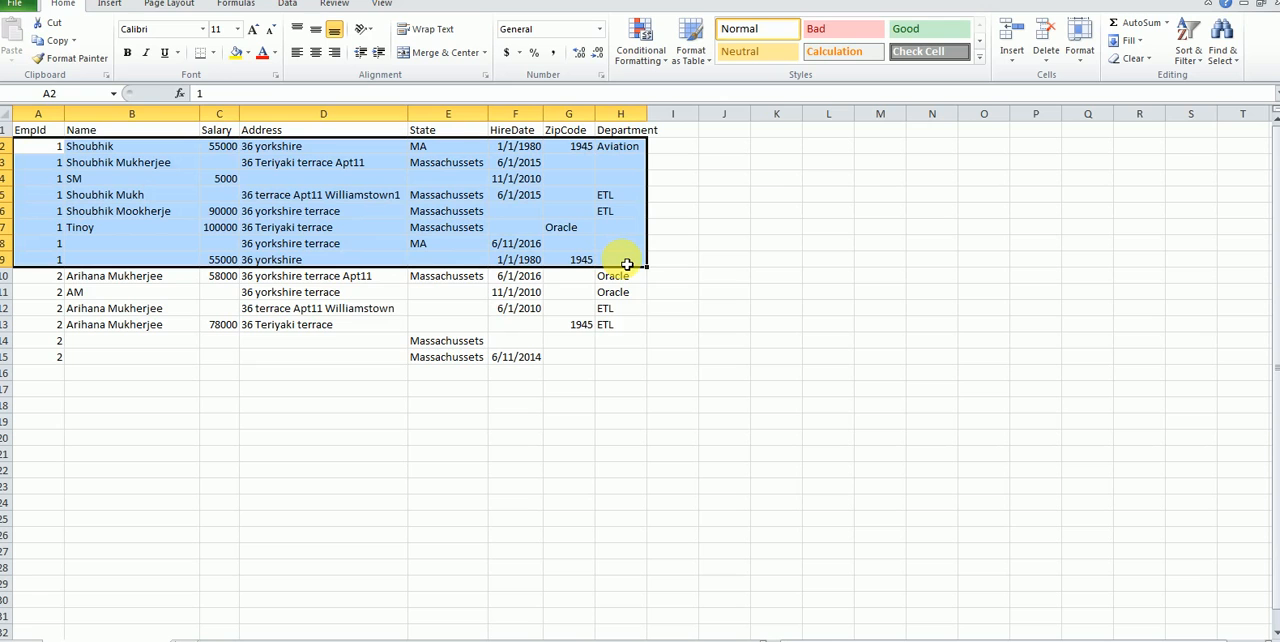
Step: Switch to the Word document and review the Simple Strategy description in the Consolidation Transformation section
click(262, 640)
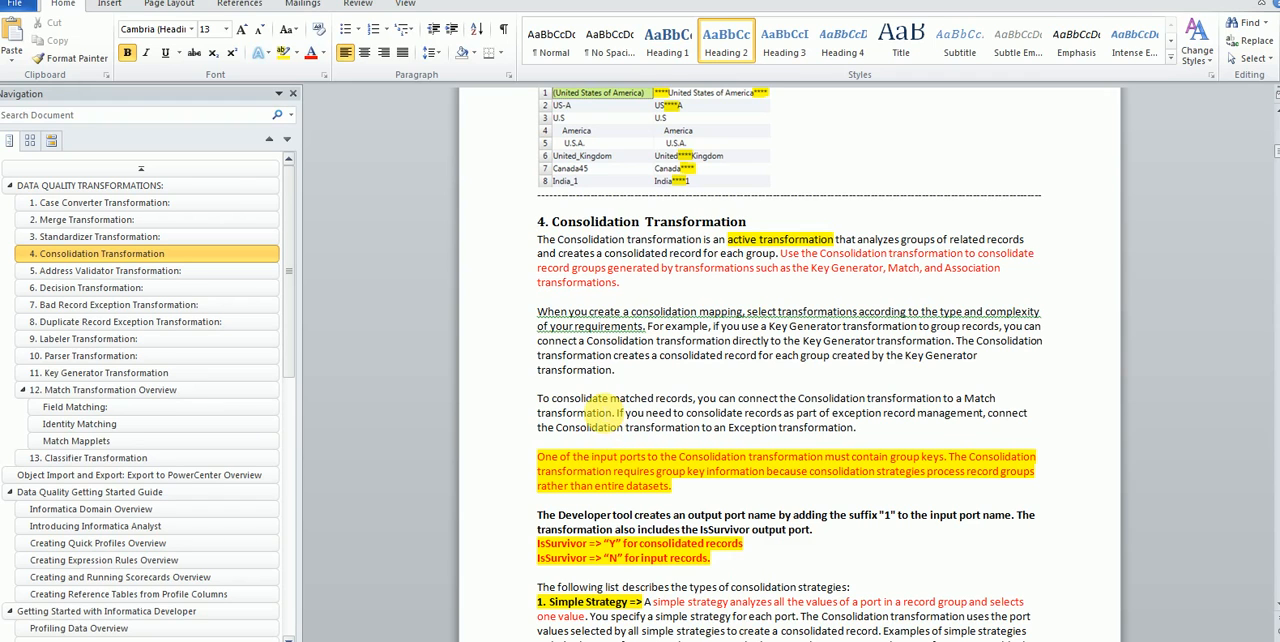
scroll(608, 408, down, 2)
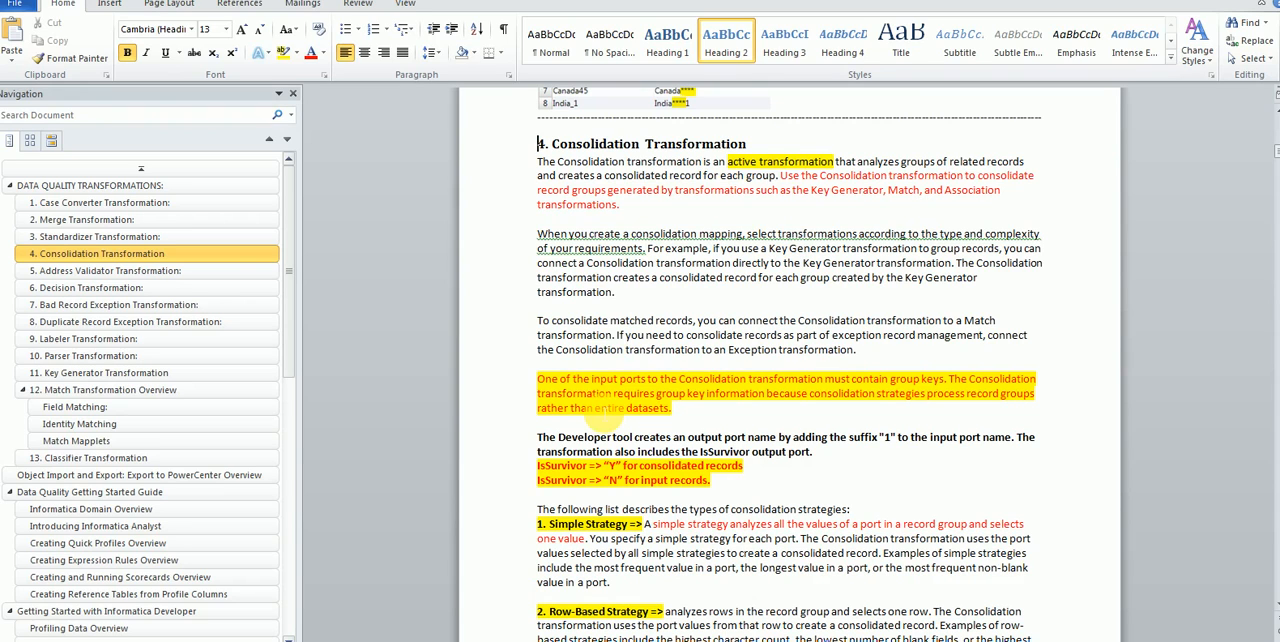
scroll(608, 408, down, 2)
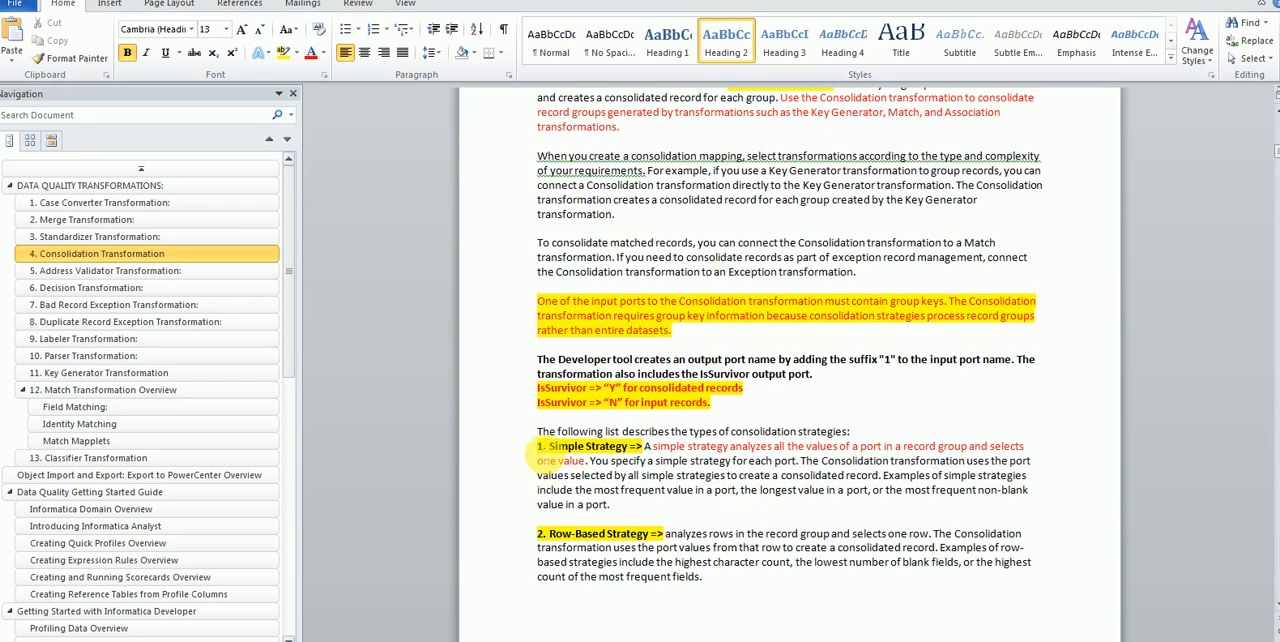
drag(540, 448, 636, 452)
click(638, 458)
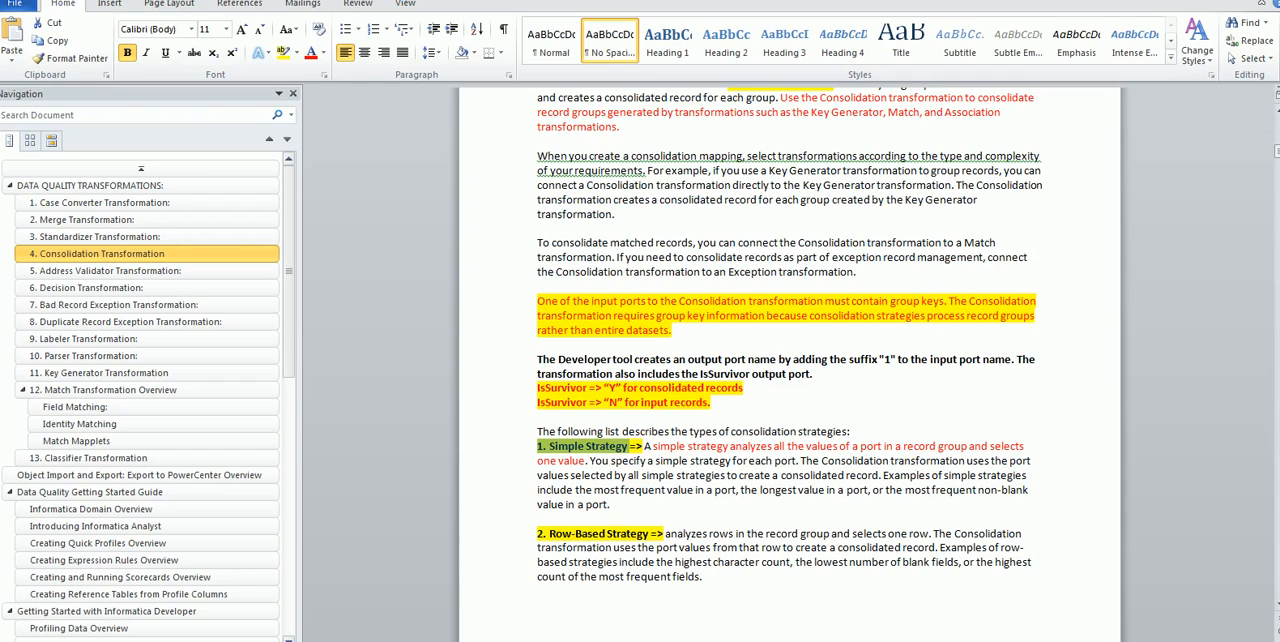
Step: Return to the Book1 workbook in Excel and enter "maximum" in cell B20 below the employee data
click(366, 641)
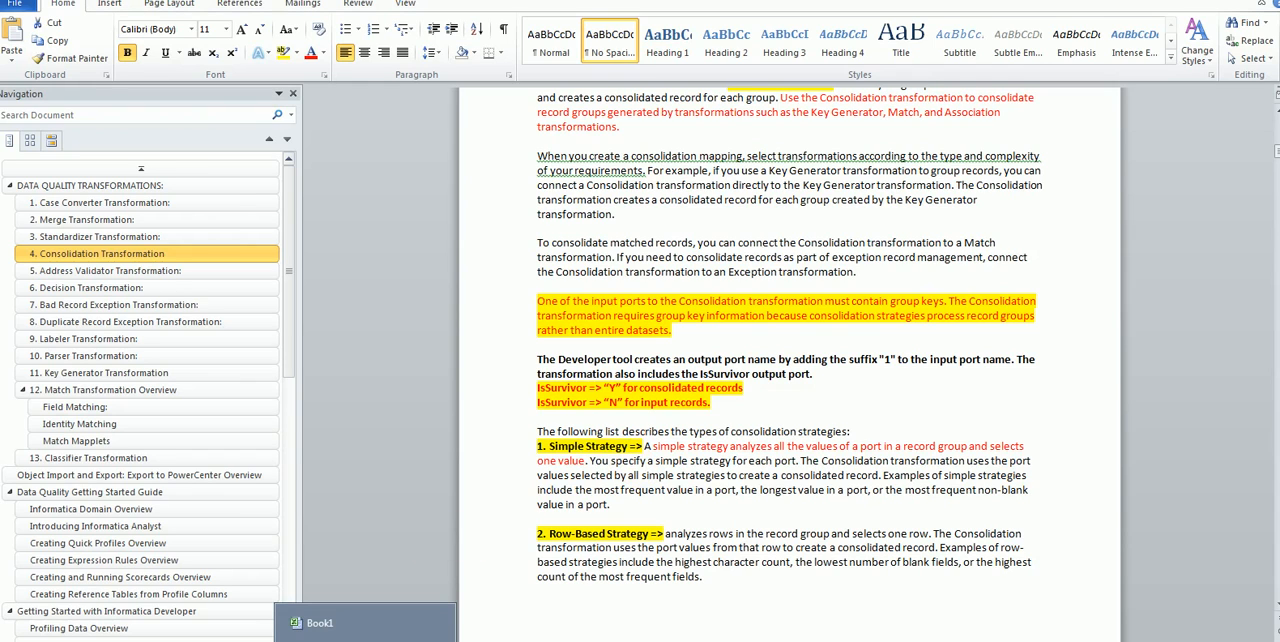
click(362, 632)
click(300, 372)
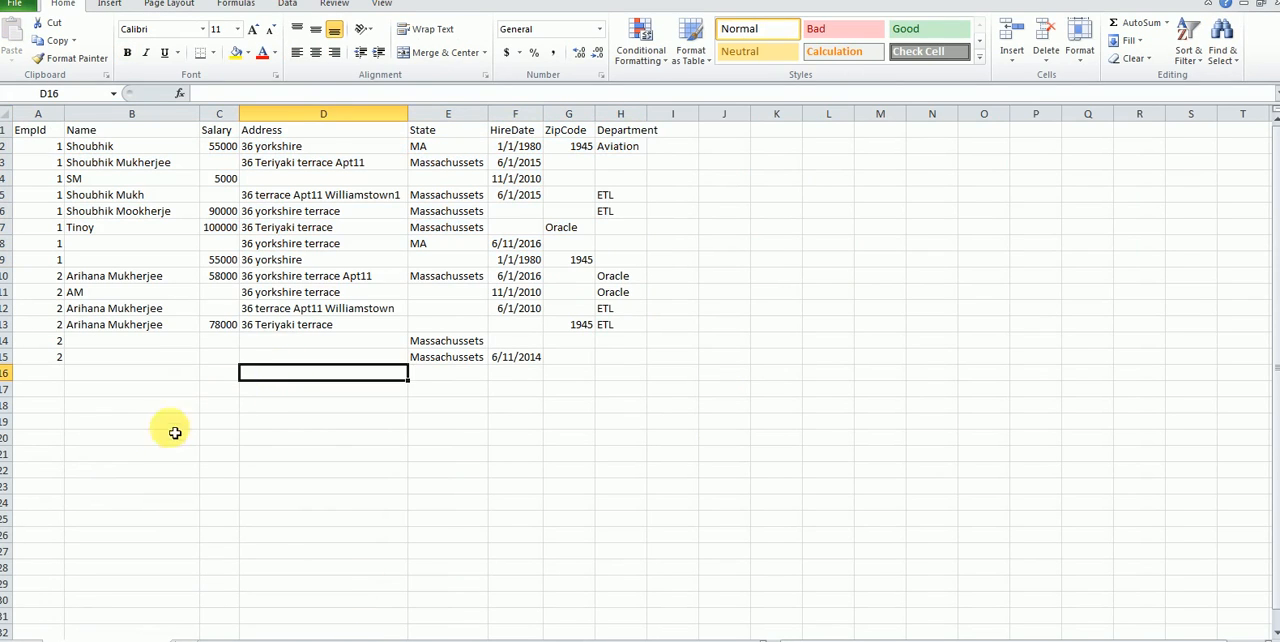
click(130, 440)
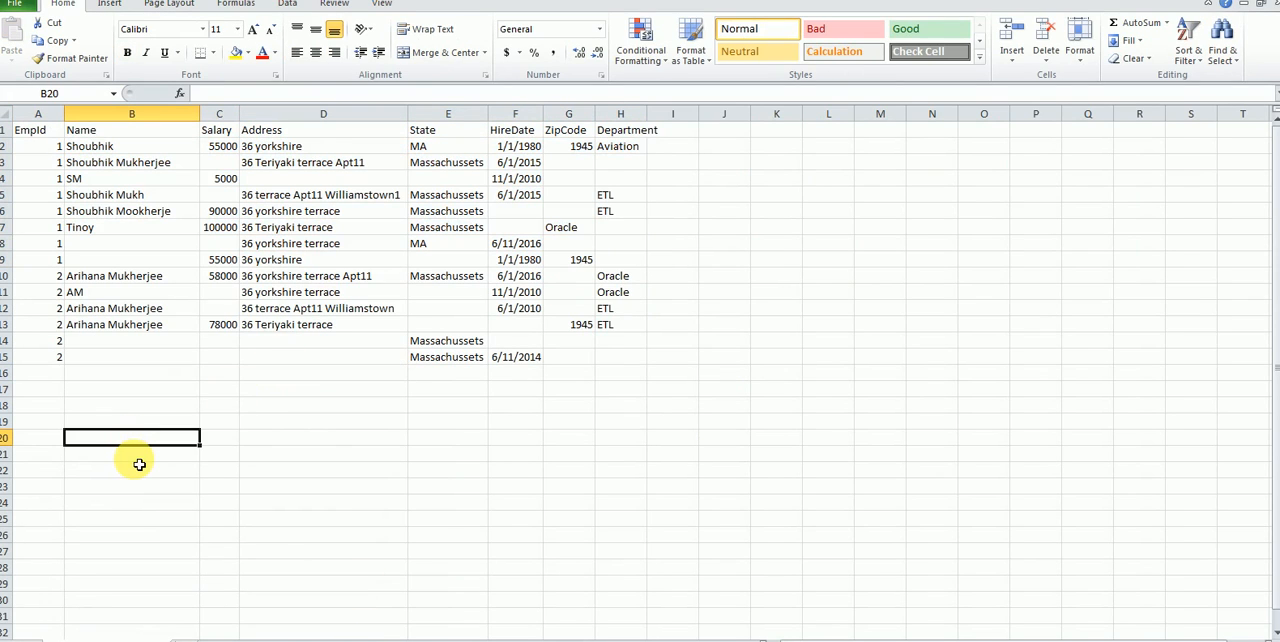
text(maxm)
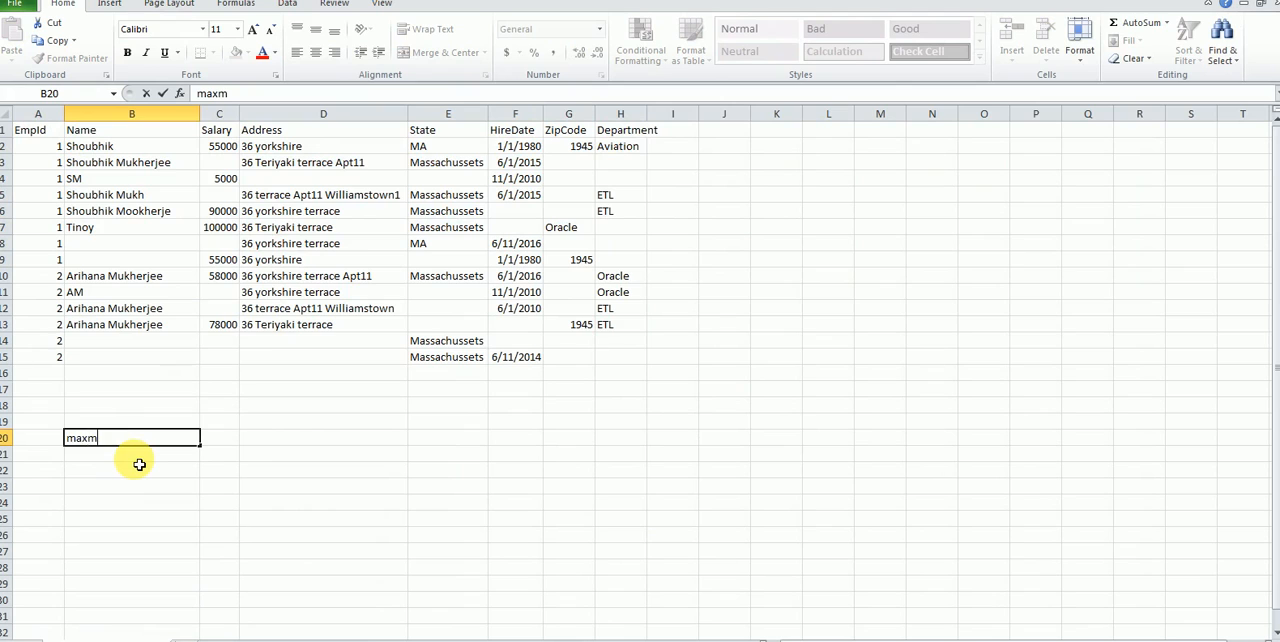
key(BackSpace)
text(imun)
key(Return)
double_click(143, 440)
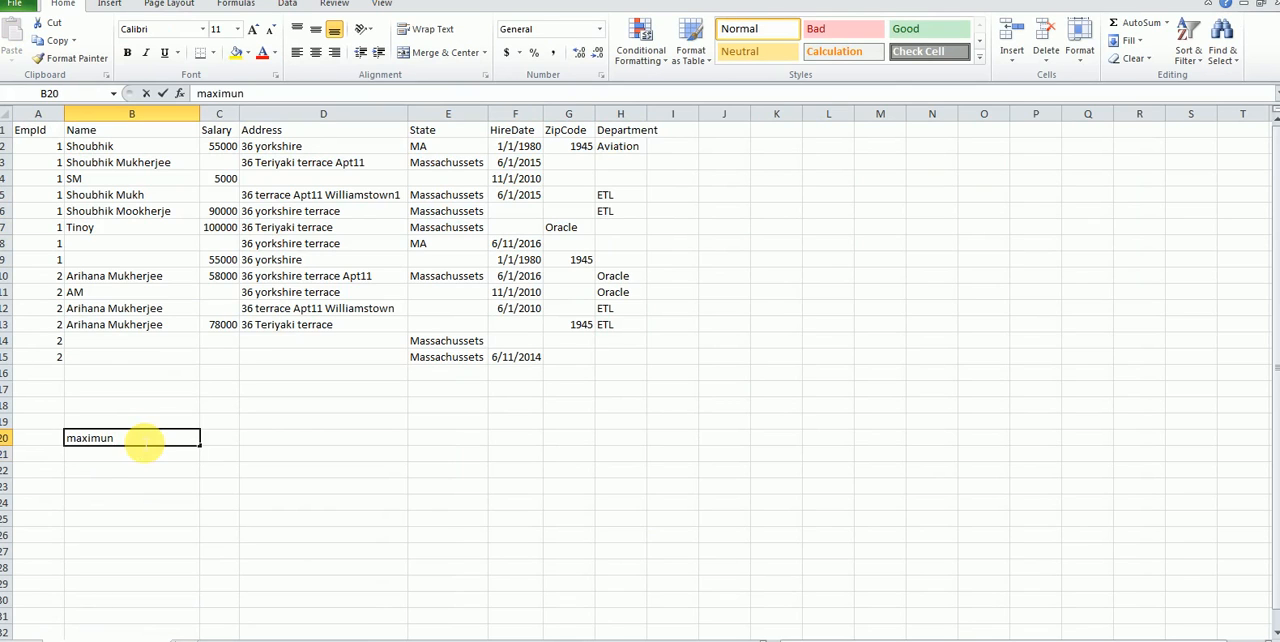
key(BackSpace)
text(m)
key(Return)
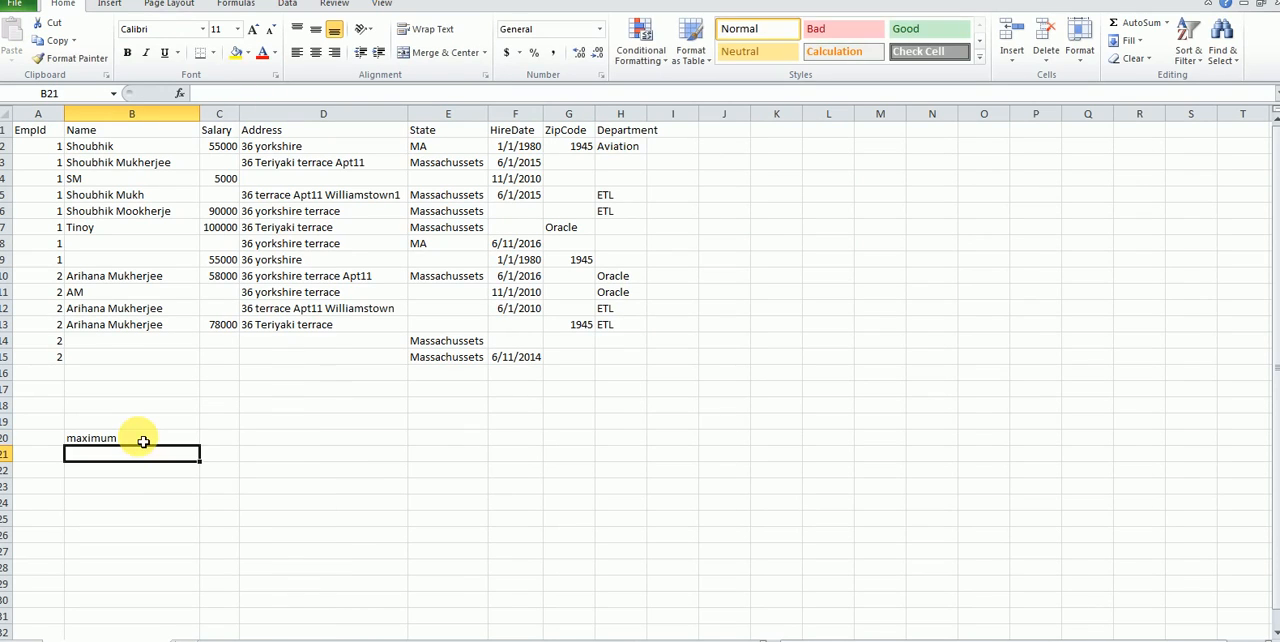
Step: Enter "minimum" in cell B21 as the second strategy, correcting its spelling
text(minumun)
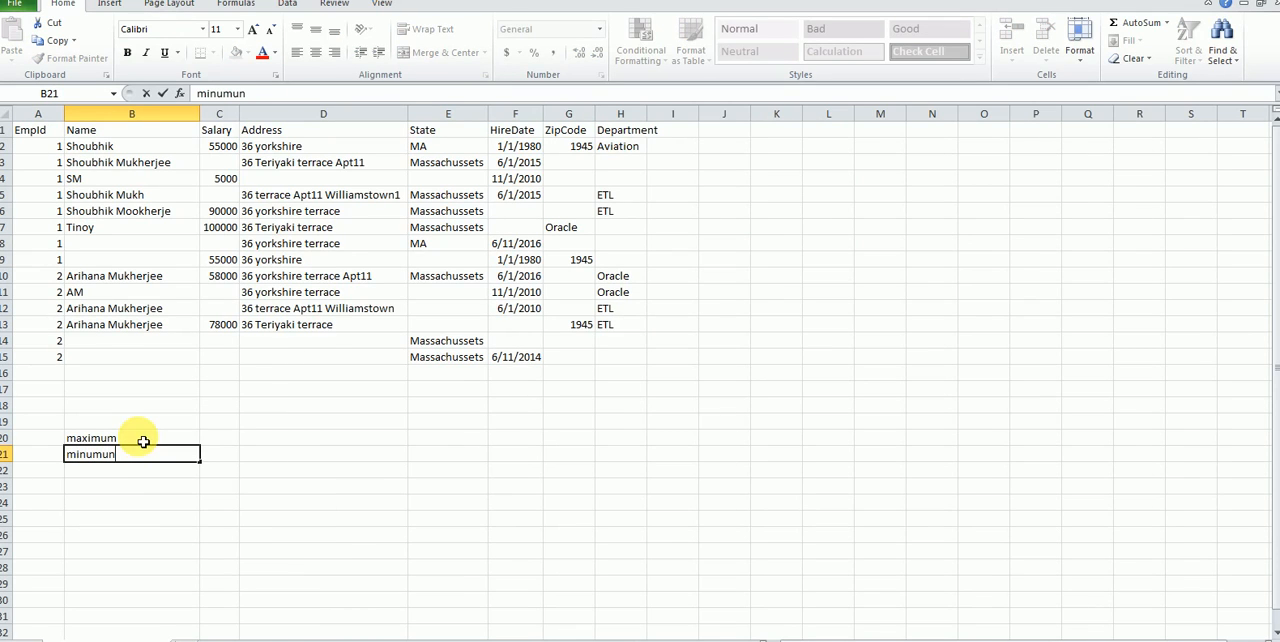
key(Left)
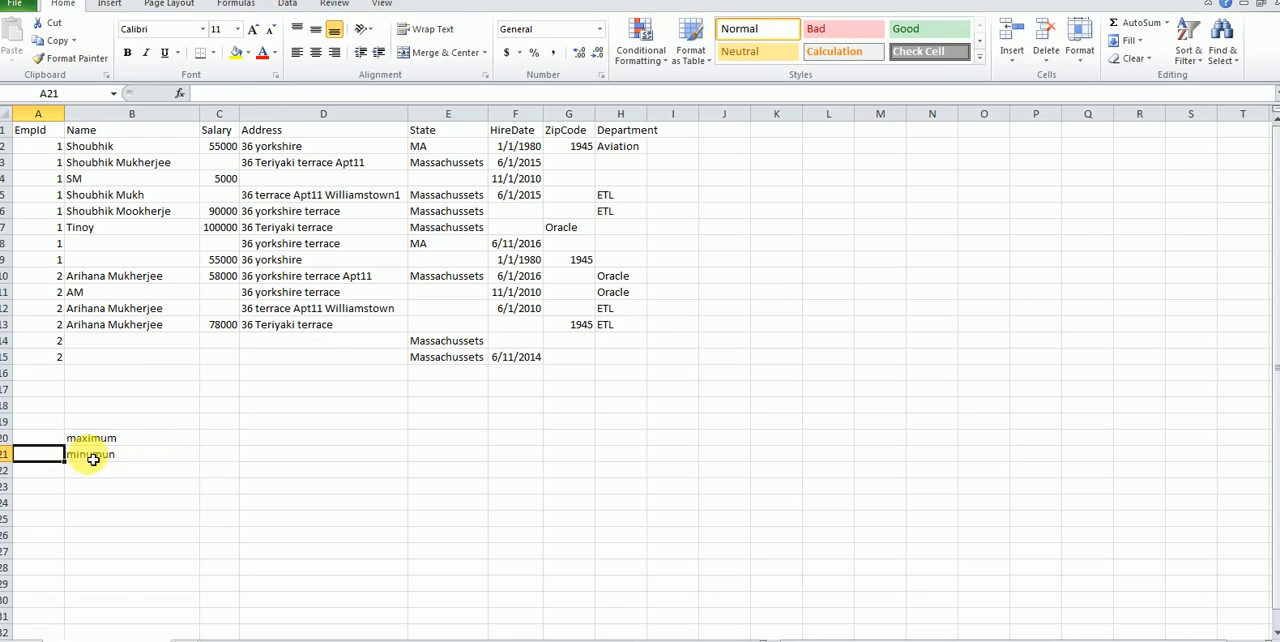
double_click(100, 456)
text(i)
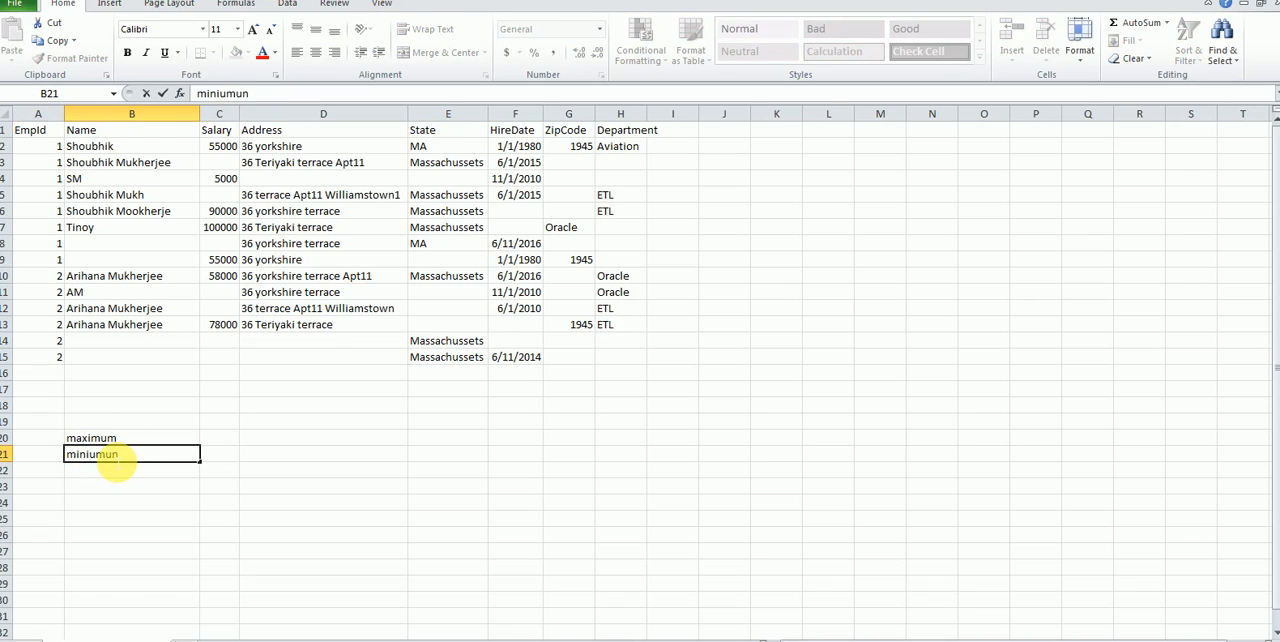
key(shift+Right)
key(shift+Right)
text(m)
key(shift+Right)
text(m)
key(Return)
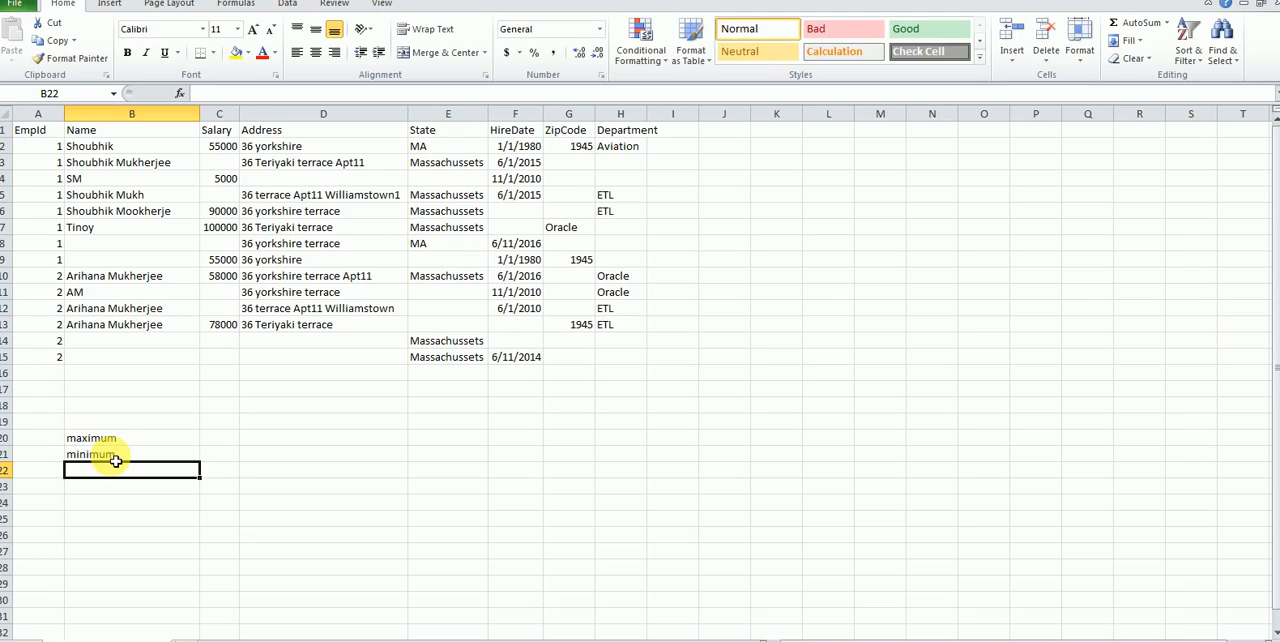
Step: Add the strategies "longest" in cell B22 and "shortest" in cell B23
text(longest)
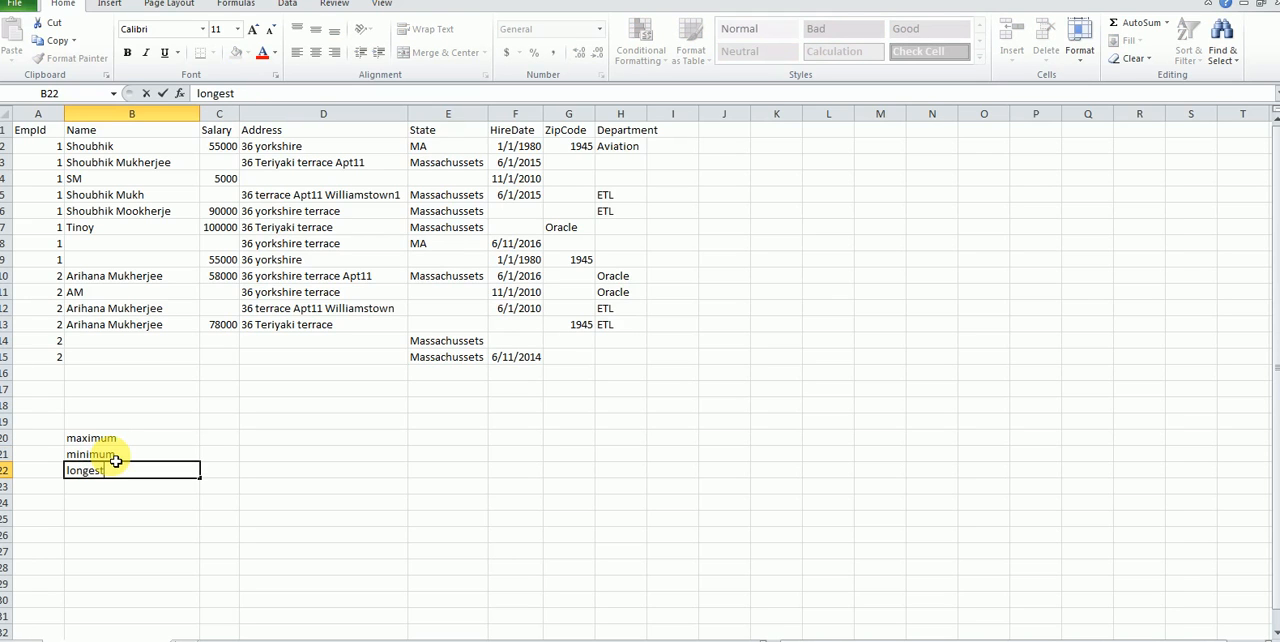
key(Return)
text(sho)
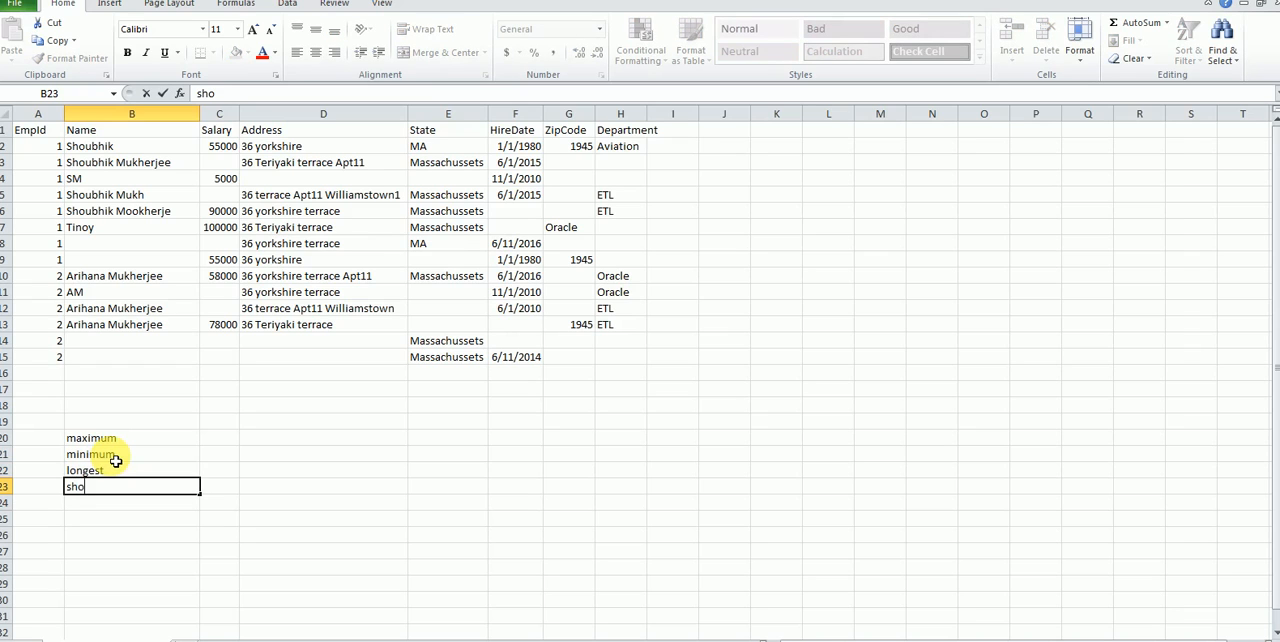
text(rtest)
key(BackSpace)
key(BackSpace)
text(st)
key(Return)
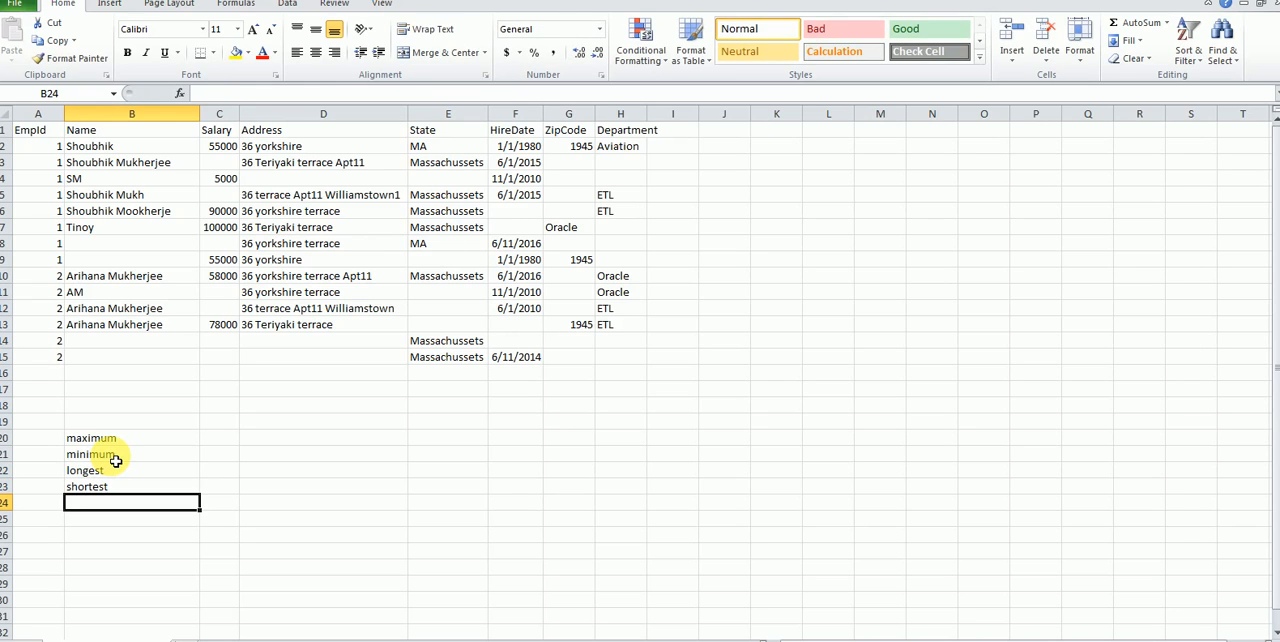
Step: Add the strategies "Most Frequent" in cell B24 and "Most Frequent Non-Blank" in cell B25
text(Mo)
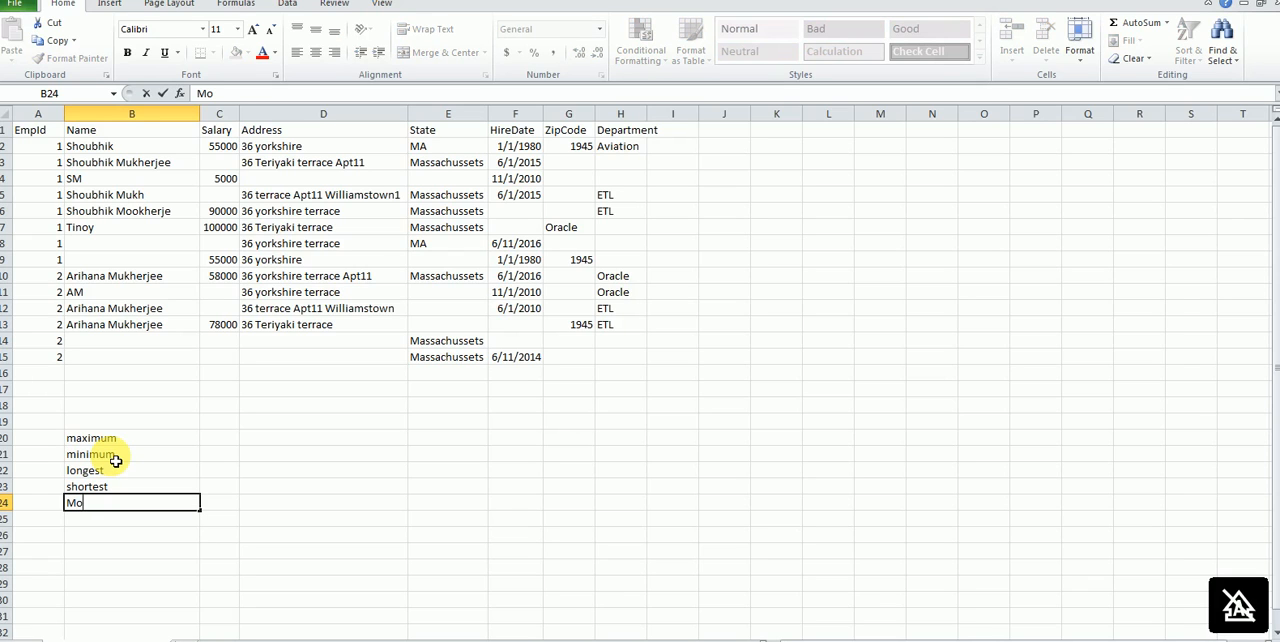
text(st Frequent)
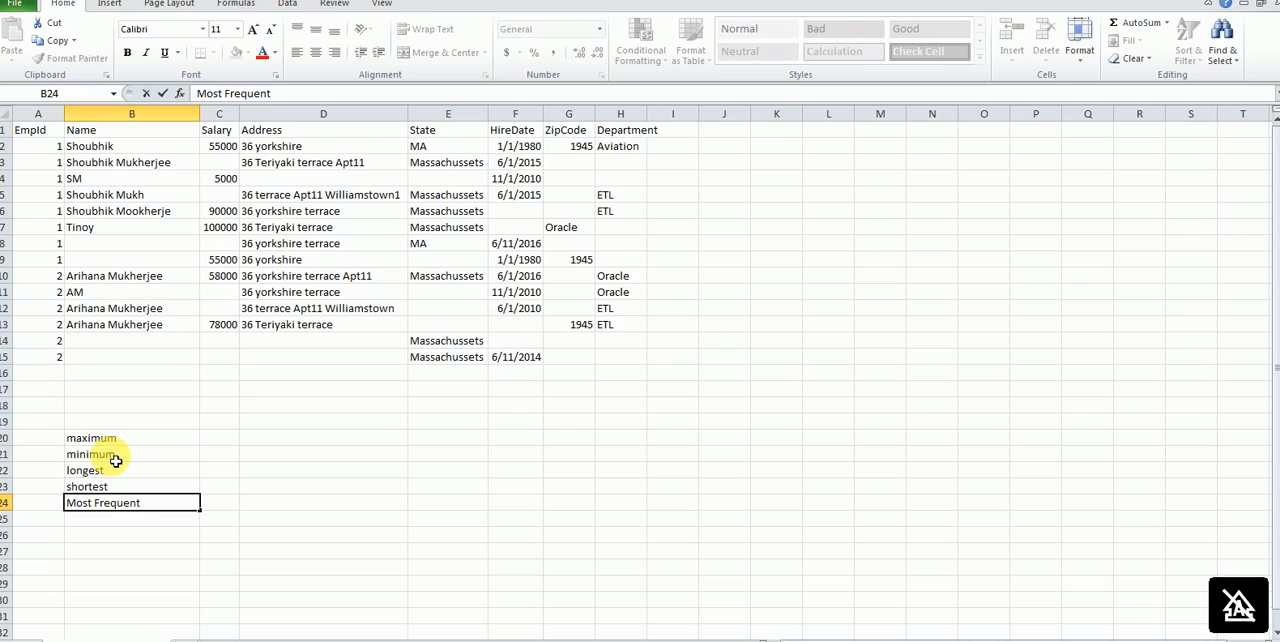
key(Return)
text(Most)
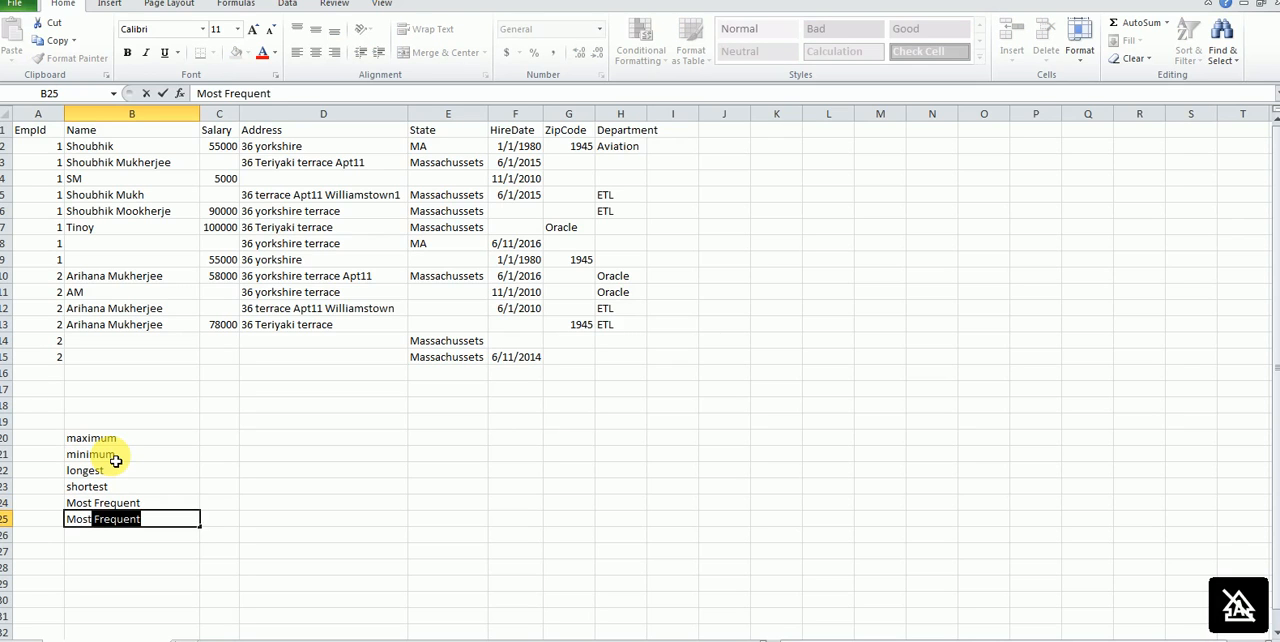
text( Frequen)
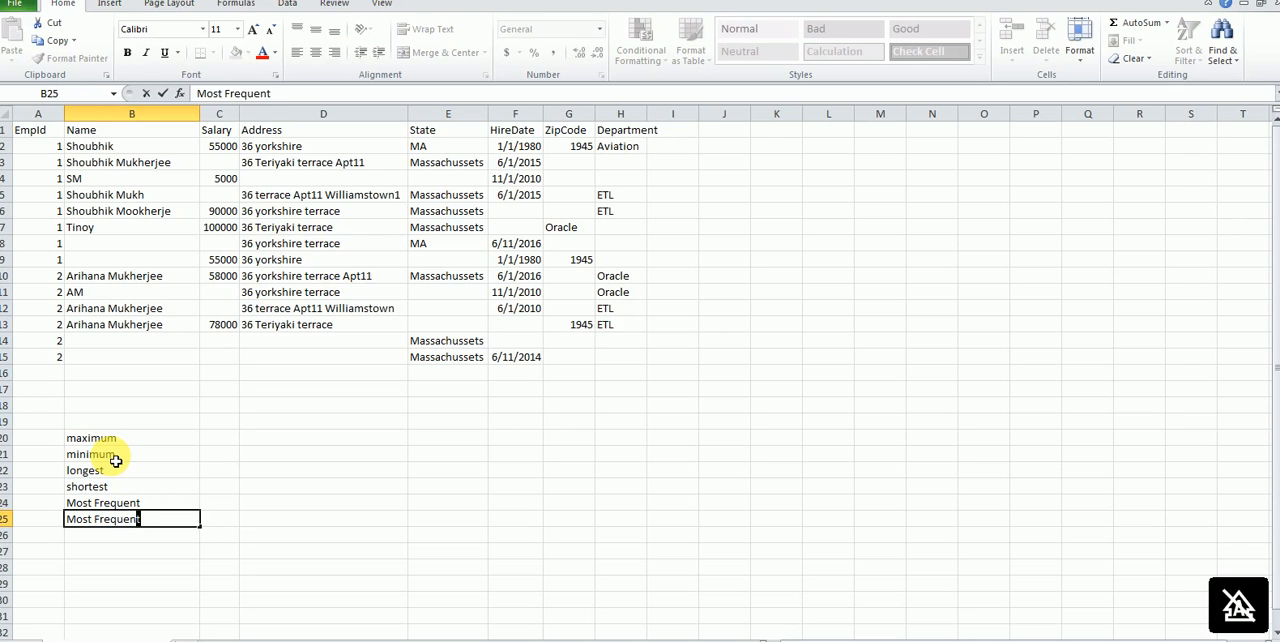
text(t Non-N)
key(BackSpace)
text(Blank)
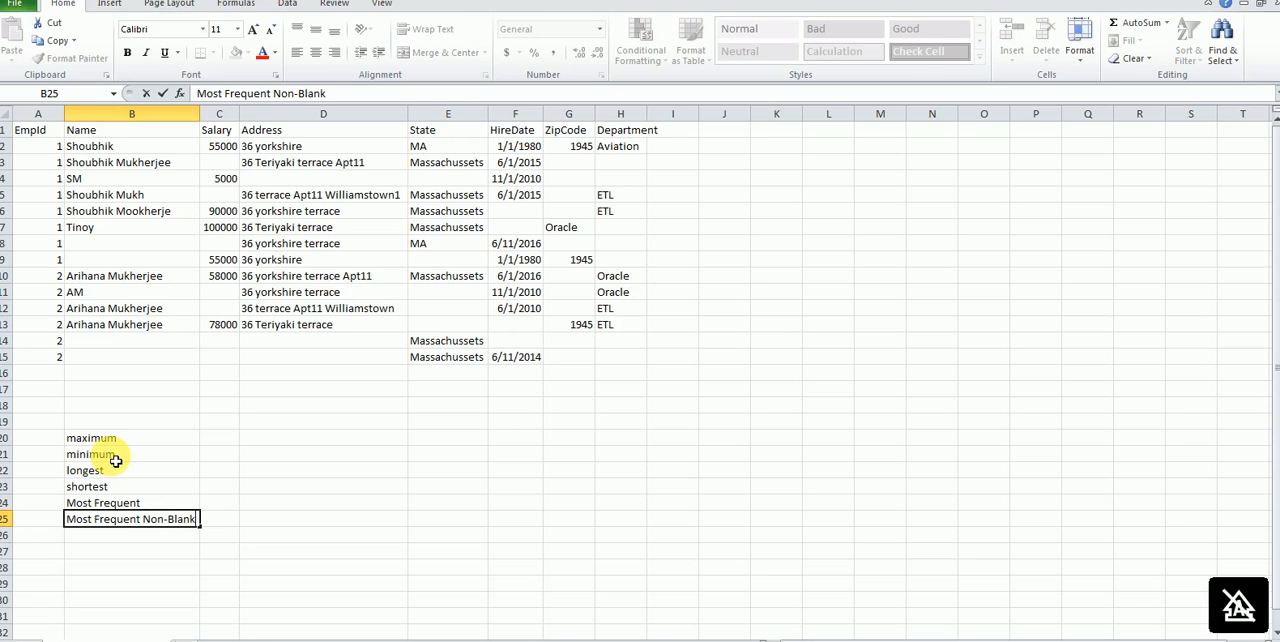
key(Return)
Step: Add the strategies "Highest Row Id" in cell B26 and "Average" in cell B27
text(Highe)
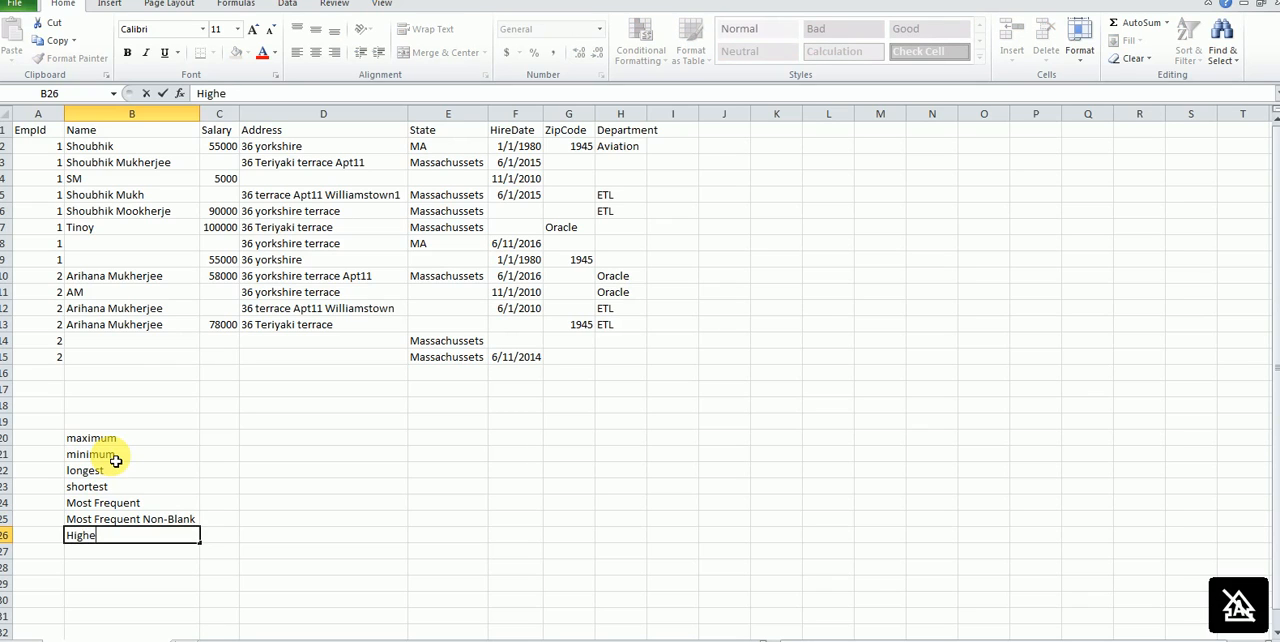
text(st Row Id)
key(Return)
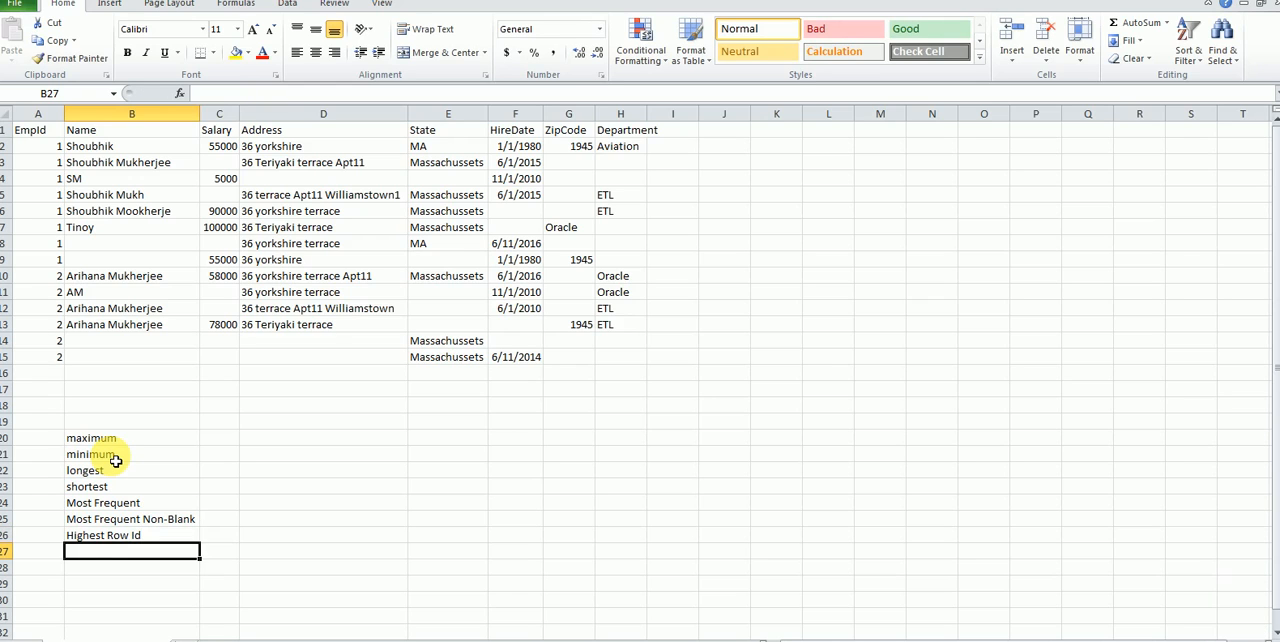
text(A)
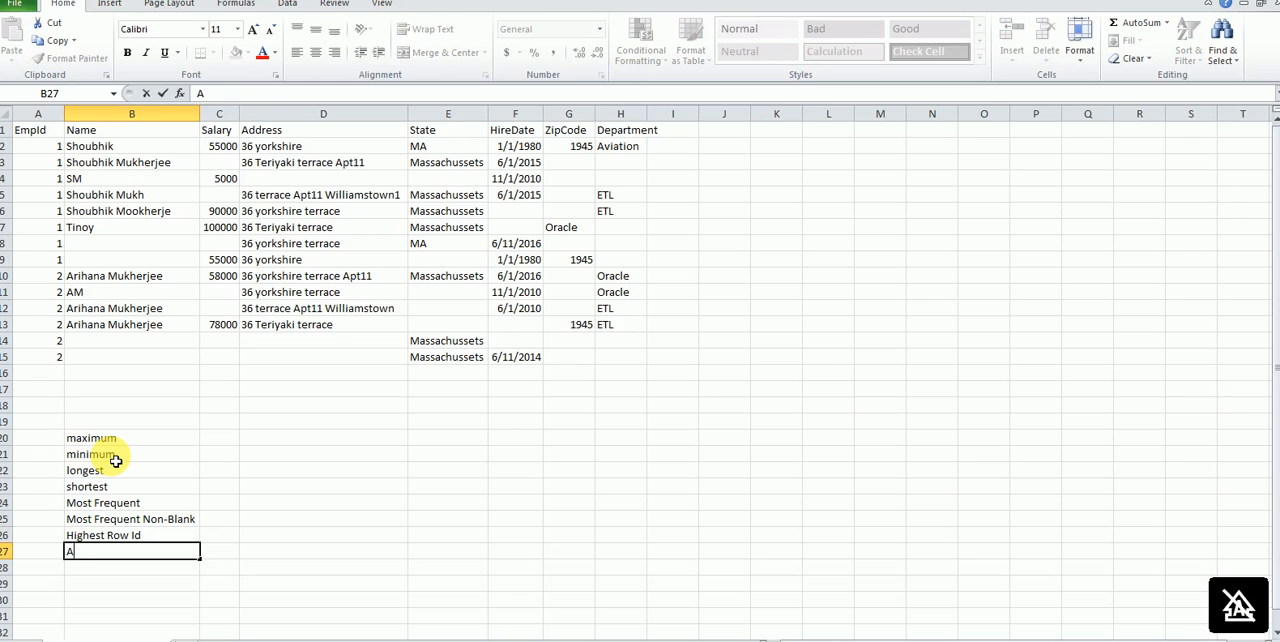
text(verage)
key(Return)
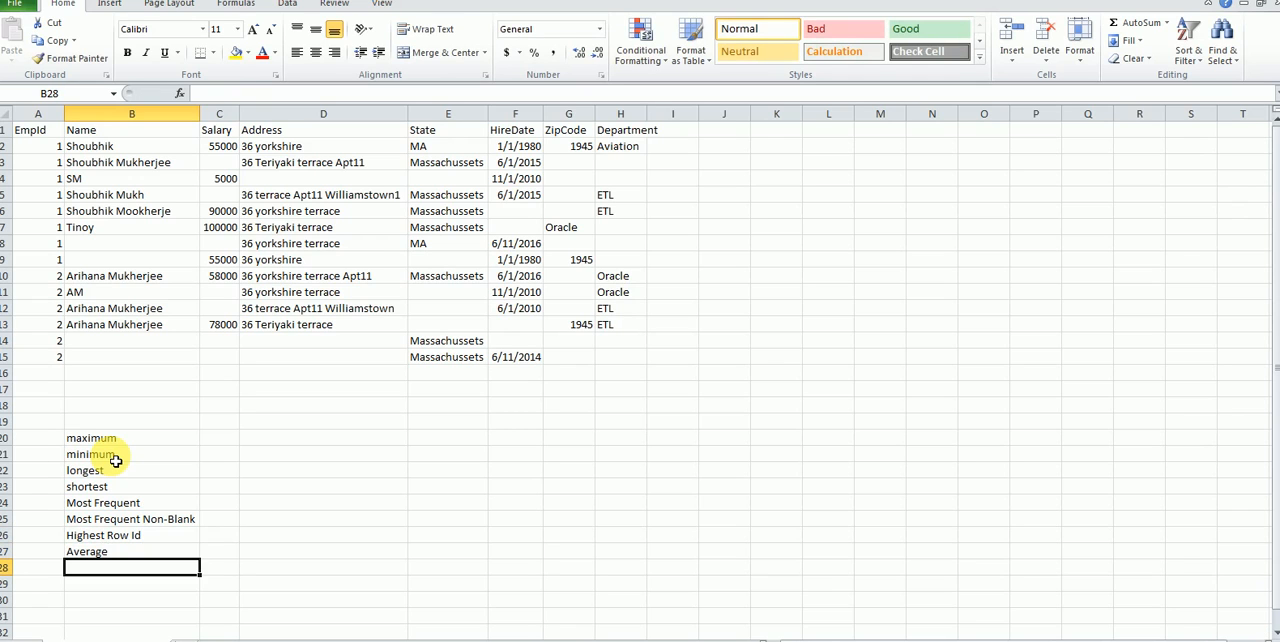
Step: Enter the heading "Simple" in cell B19 above the strategy list
click(120, 424)
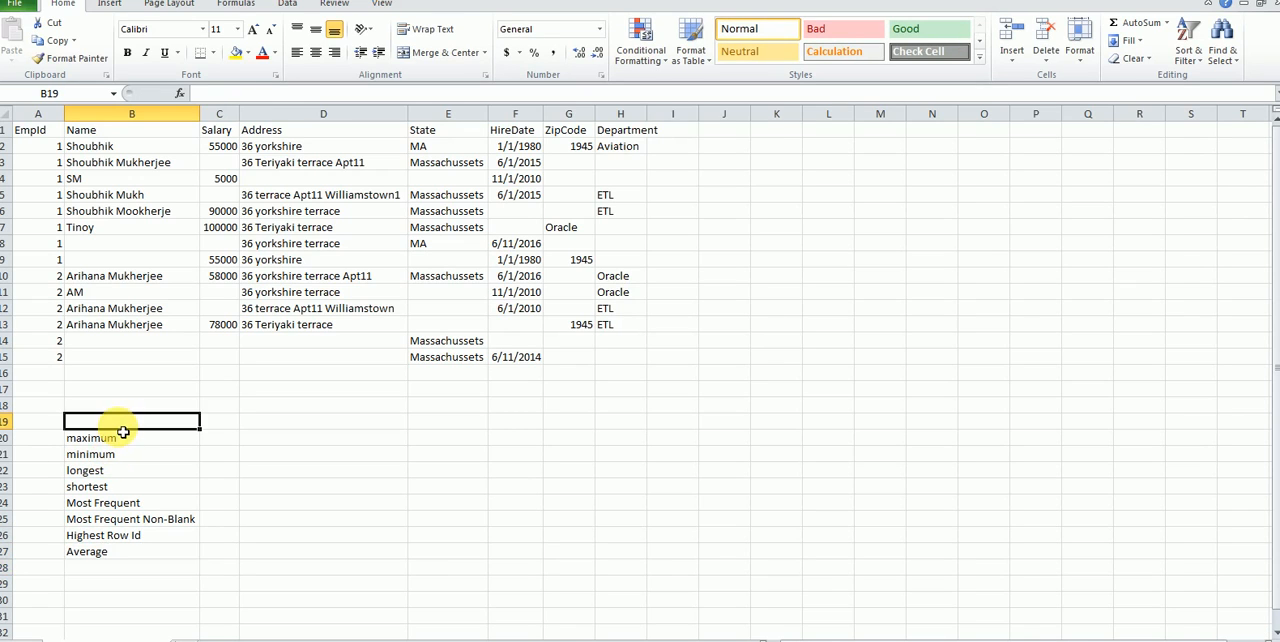
text(Simple)
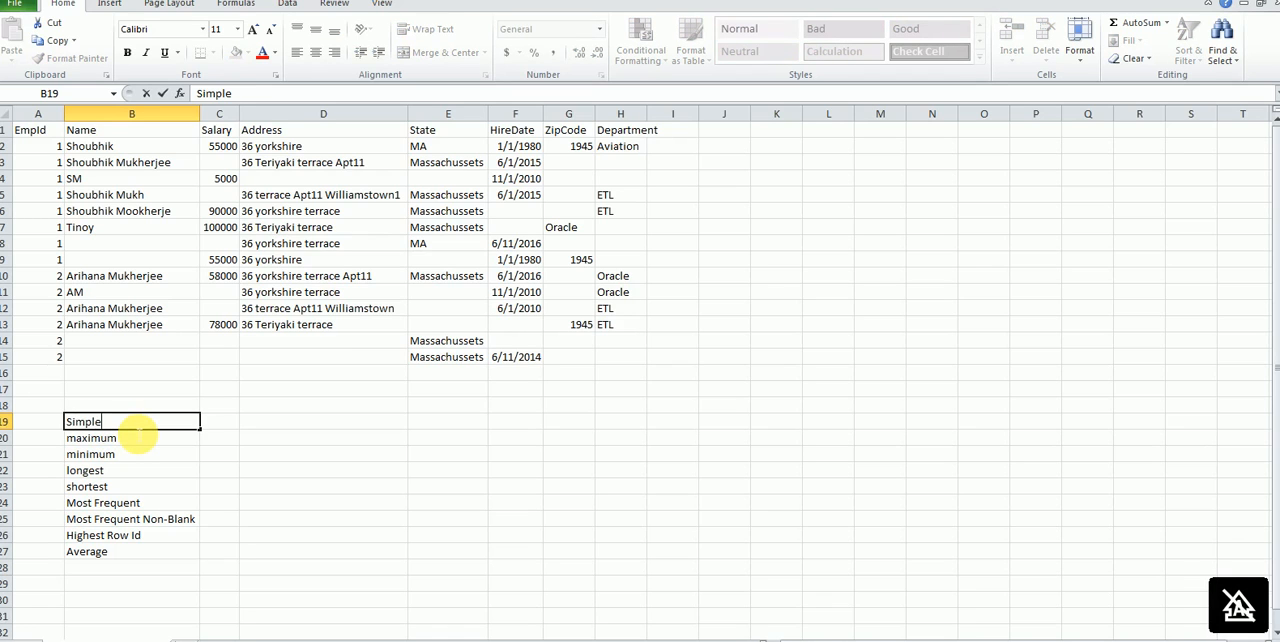
key(Tab)
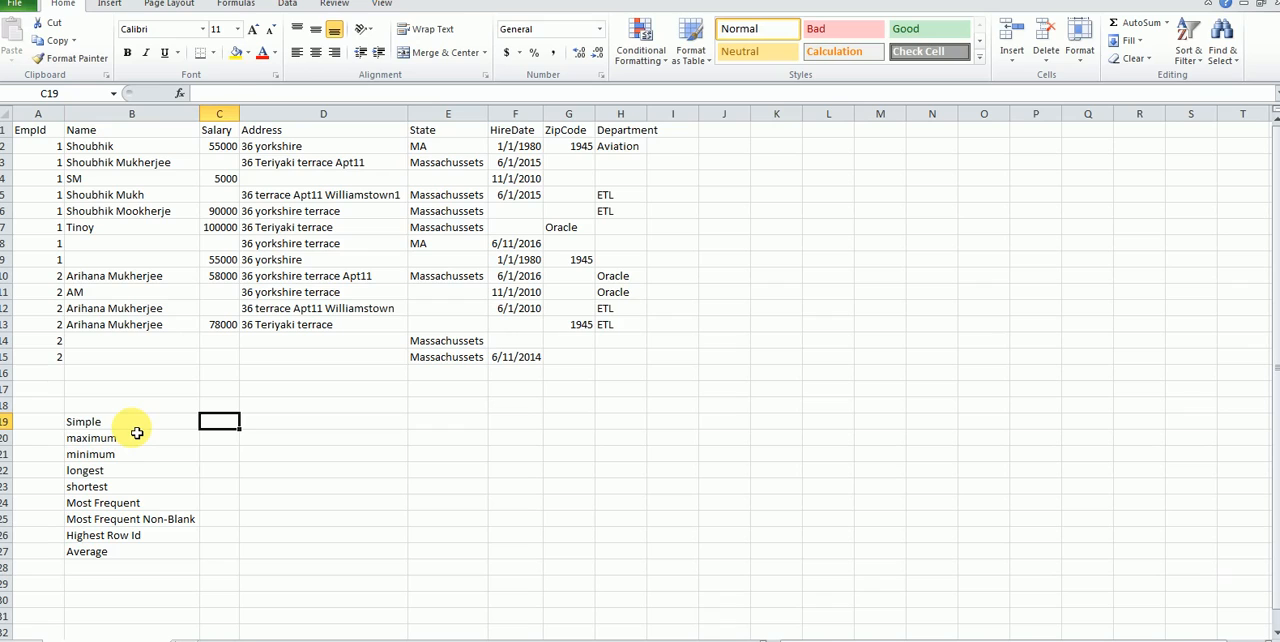
Step: Copy the "Most Frequent" strategy into cell B17 below the Name data
click(143, 440)
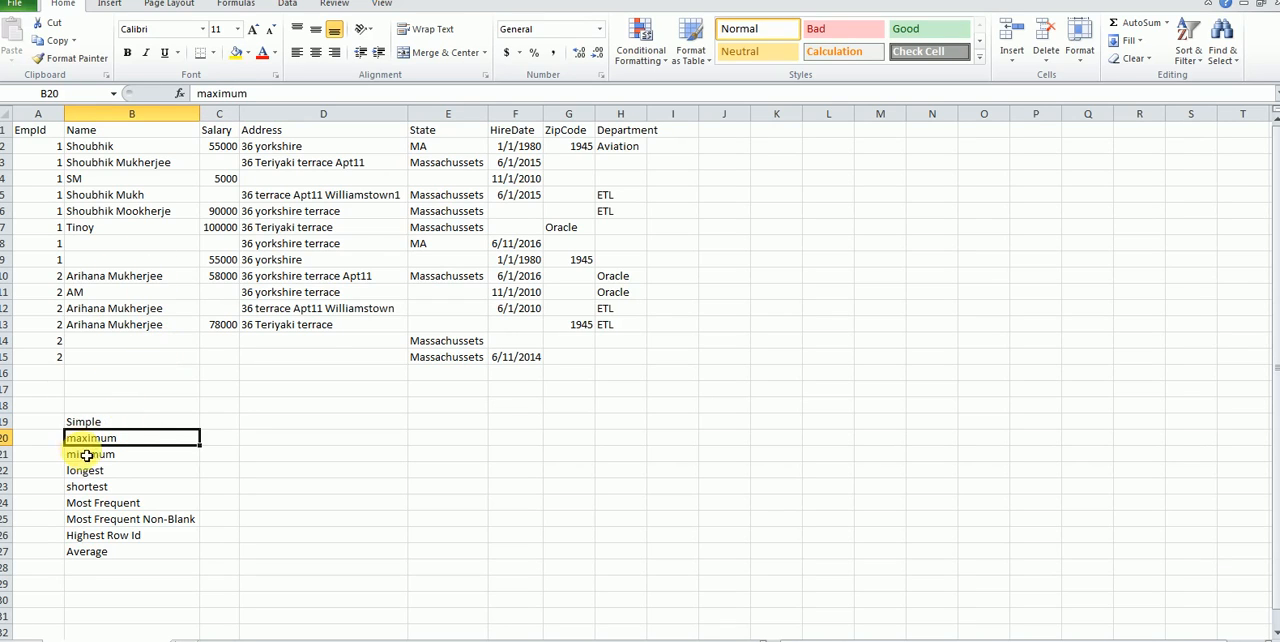
click(104, 384)
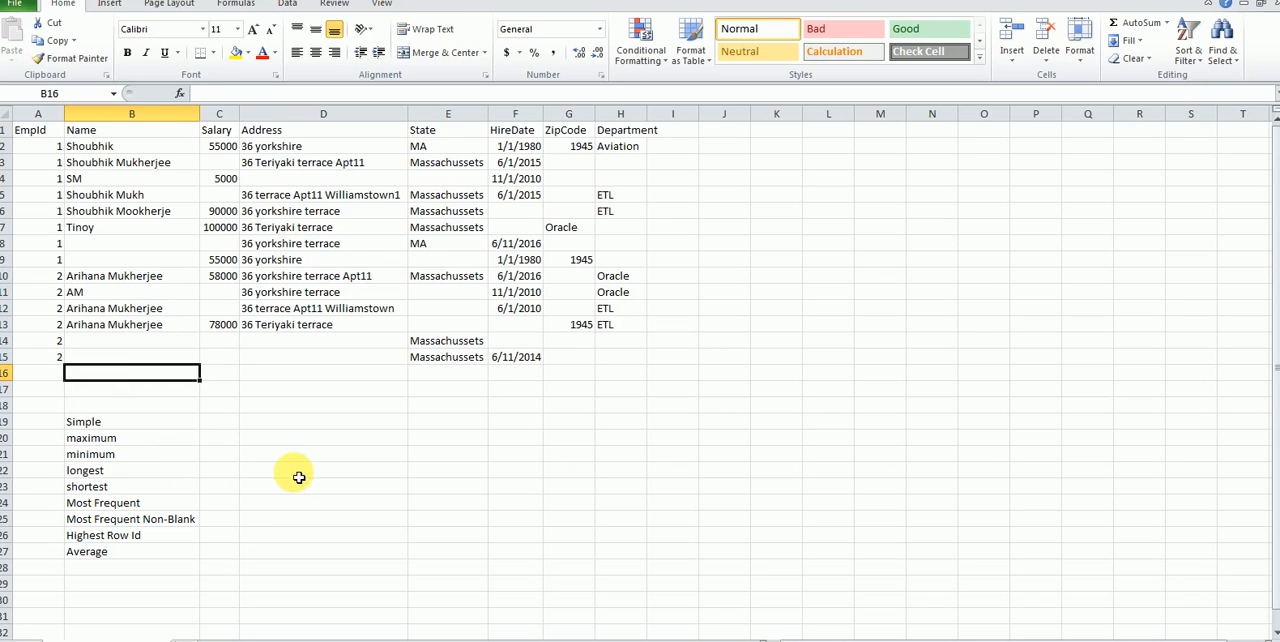
click(158, 503)
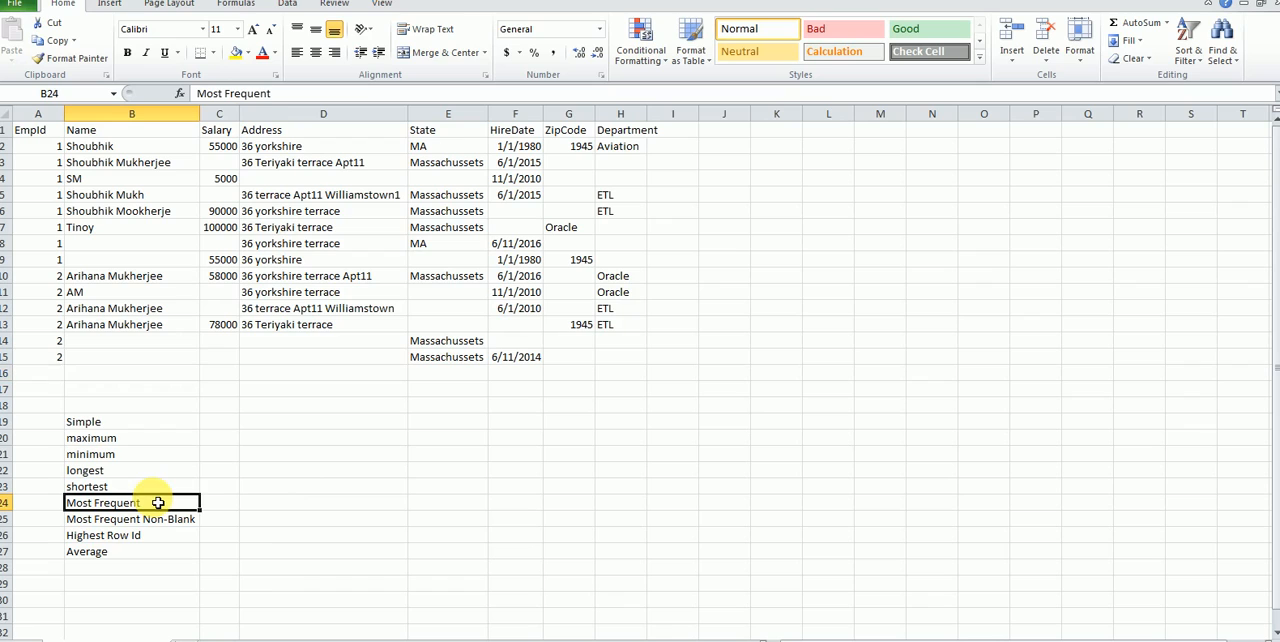
key(ctrl+c)
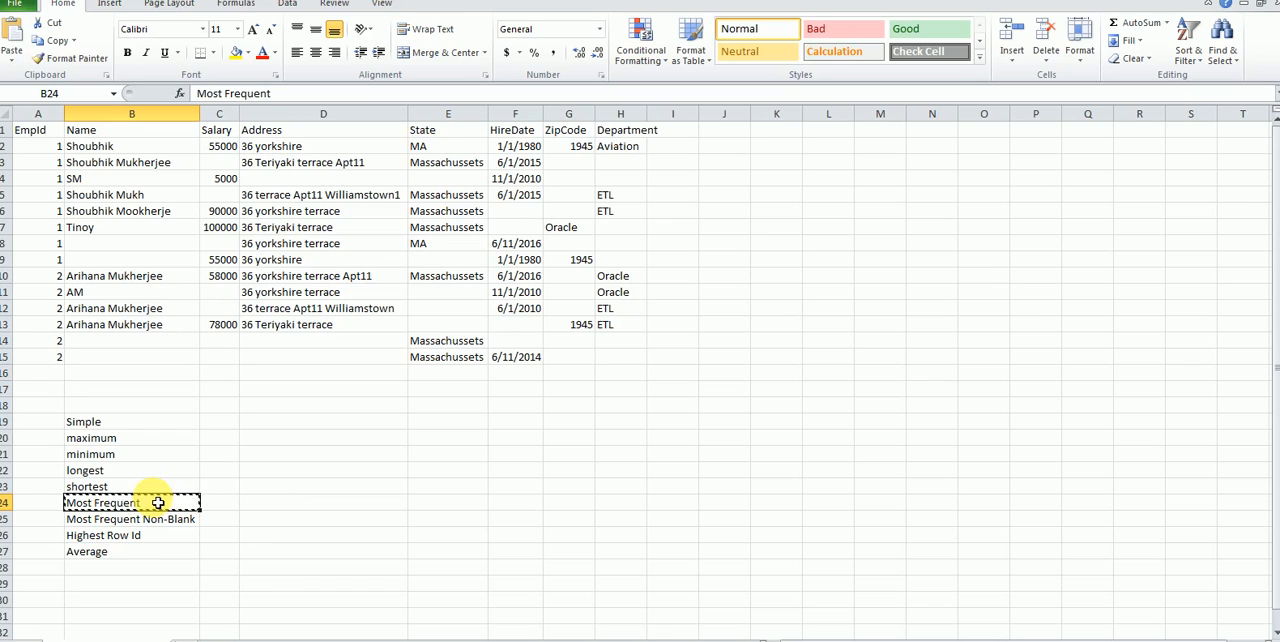
click(121, 390)
key(ctrl+v)
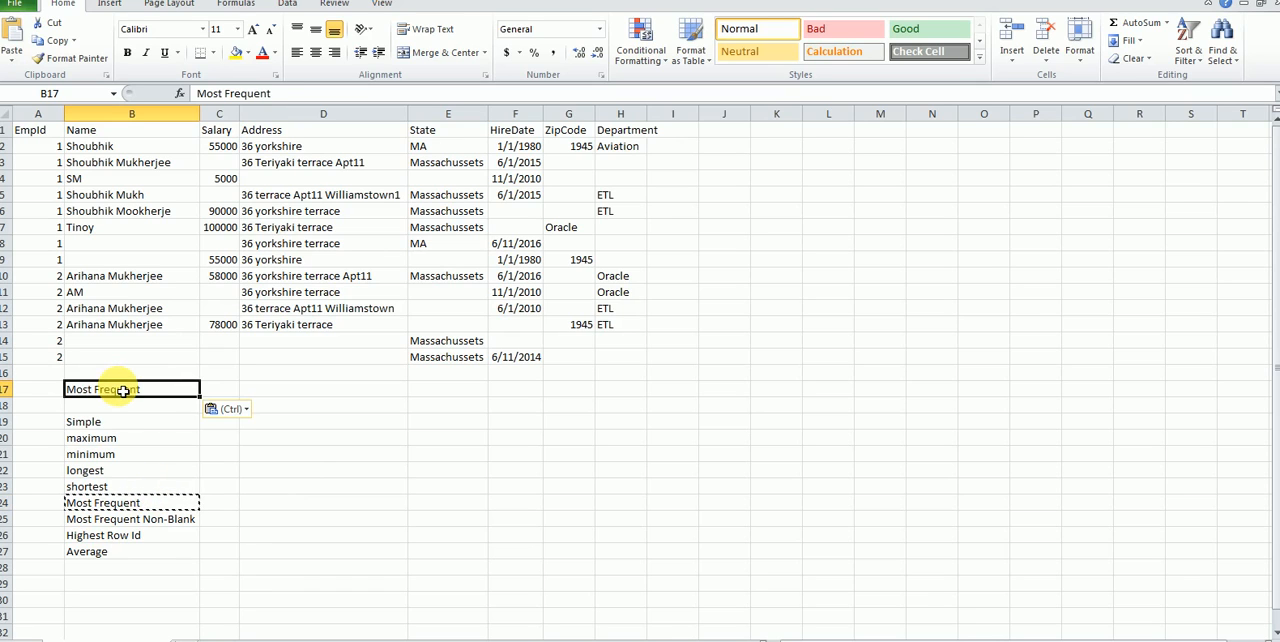
Step: Copy the "maximum" strategy into cell C19 for the Salary column and widen column C to fit it
click(103, 457)
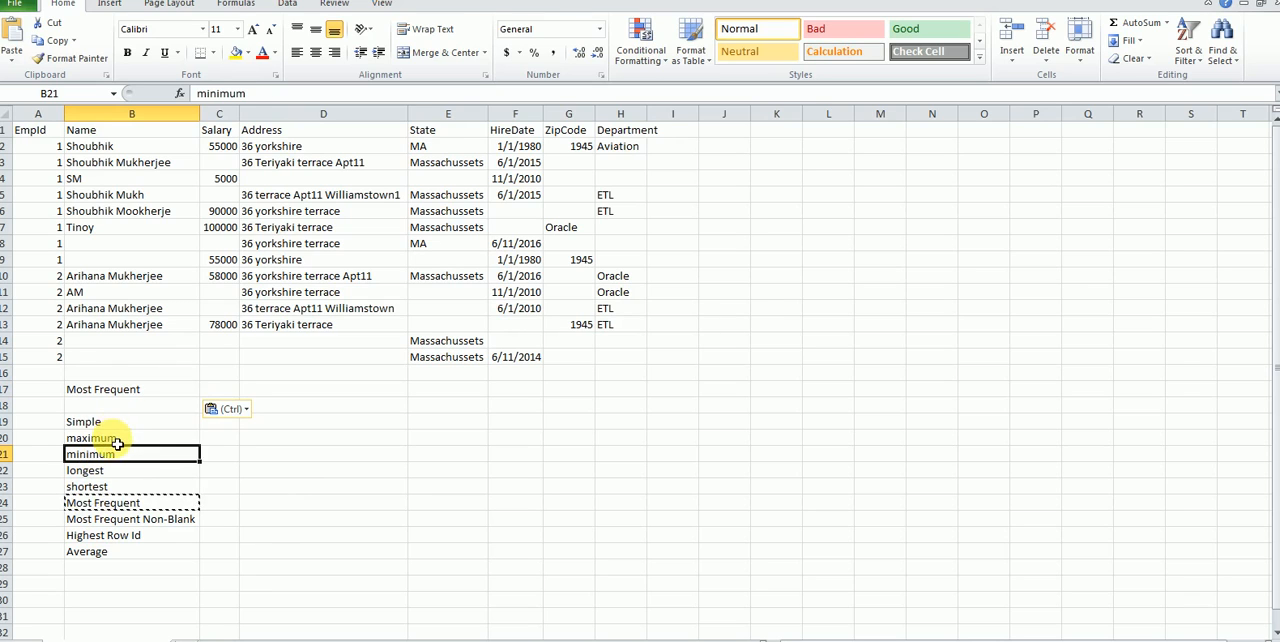
click(117, 443)
key(ctrl+c)
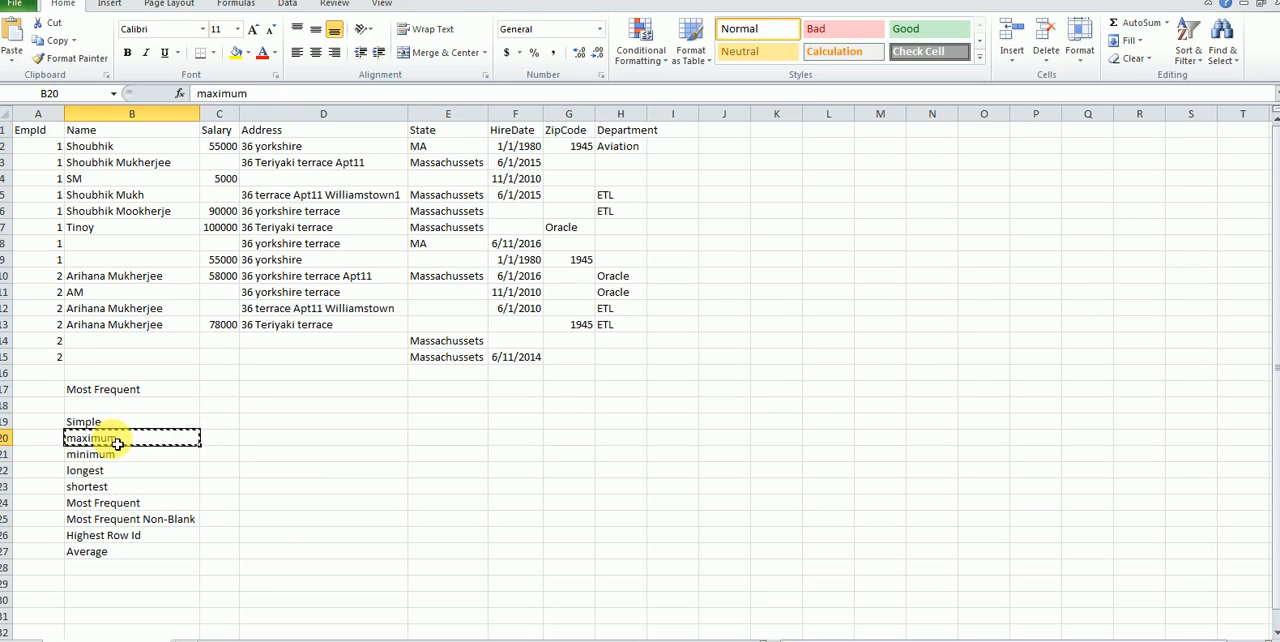
click(219, 422)
key(ctrl+v)
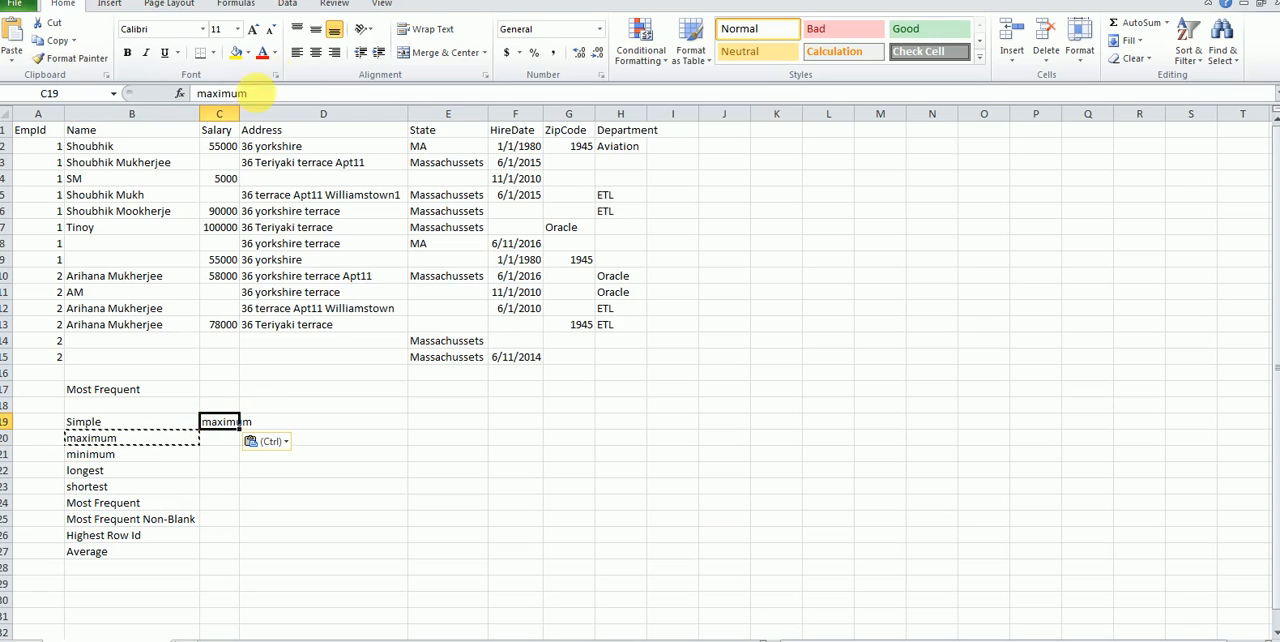
double_click(247, 128)
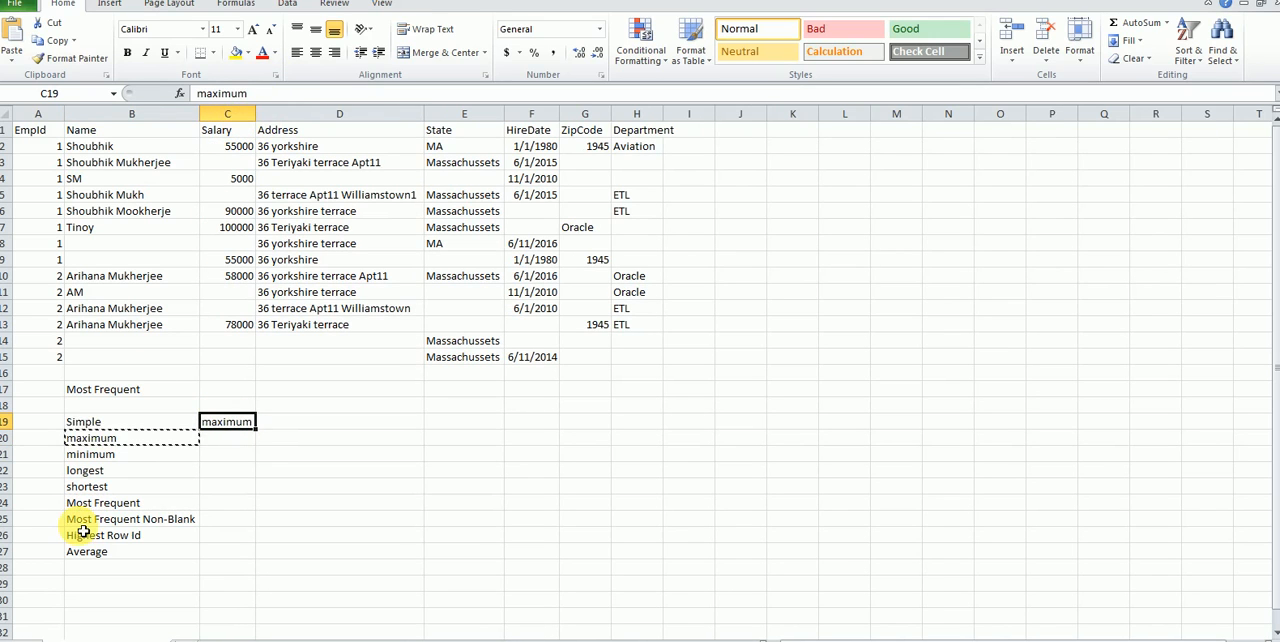
Step: Copy the "longest" strategy into cell D19 for the Address column and select the EmpId 1 addresses in D2:D9
click(104, 474)
key(ctrl+c)
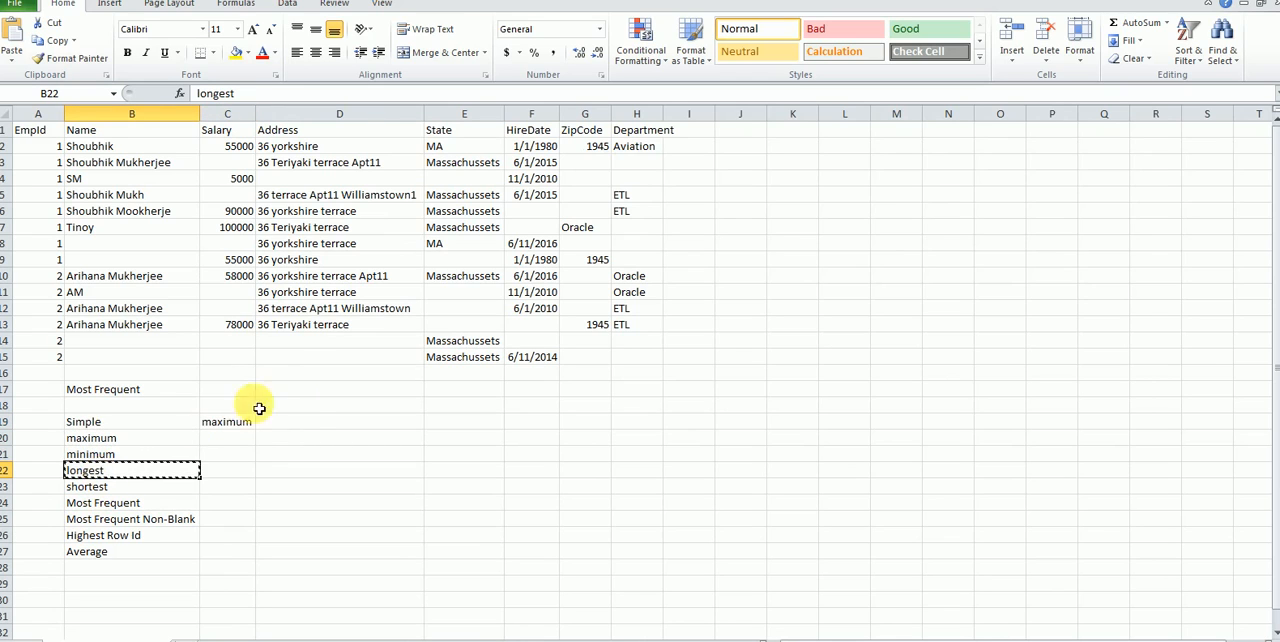
click(313, 428)
key(ctrl+v)
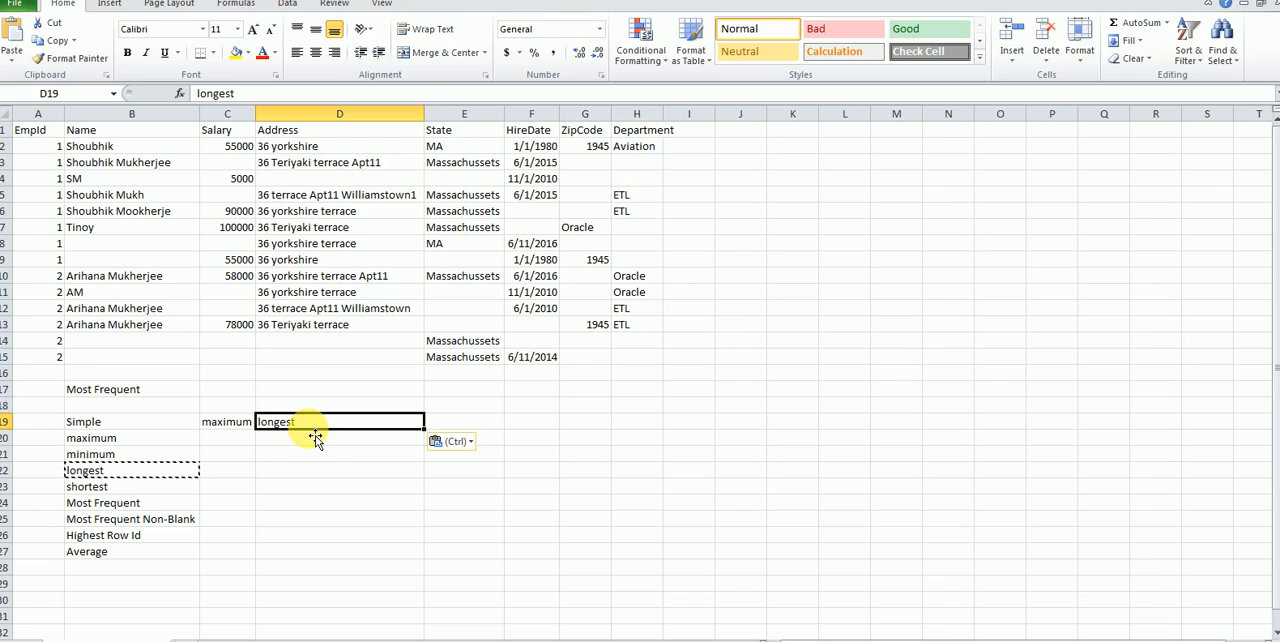
click(337, 149)
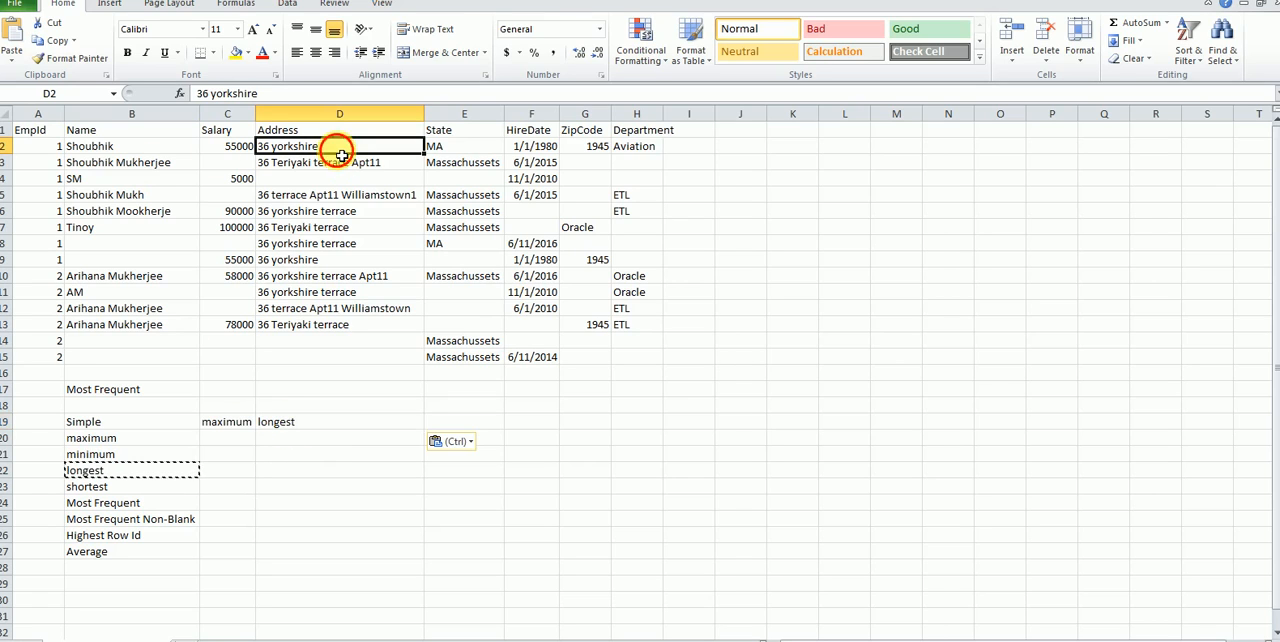
drag(337, 149, 297, 259)
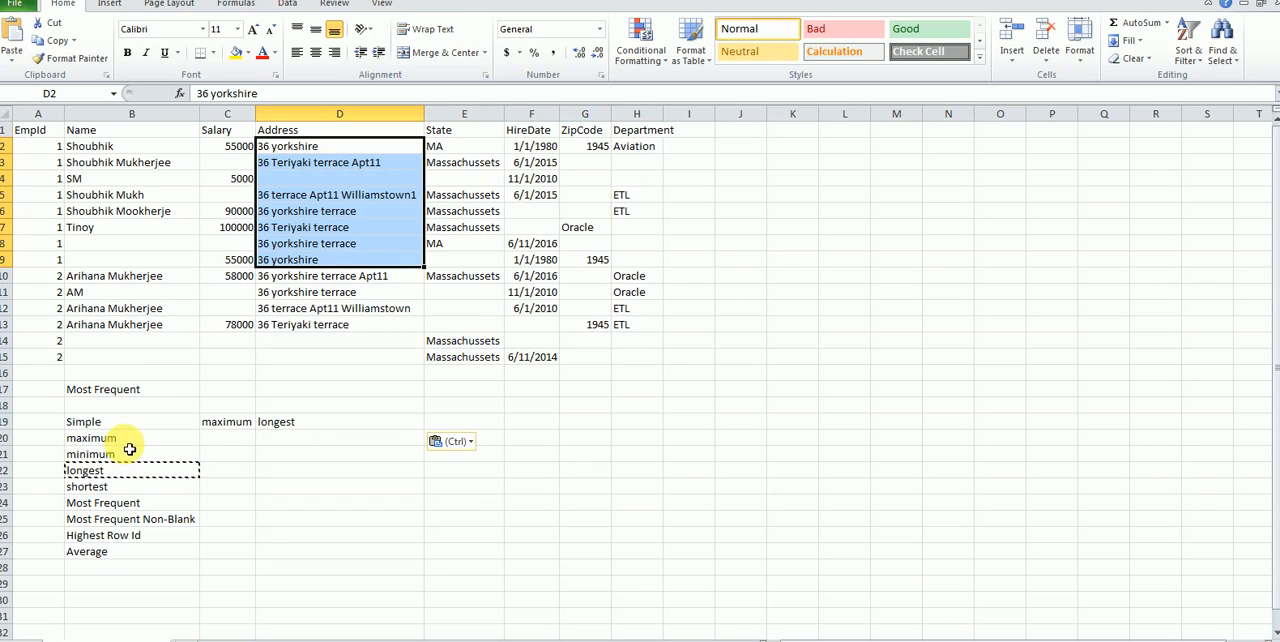
Step: Copy the "Highest Row Id" strategy into cell E19 for the State column
click(130, 519)
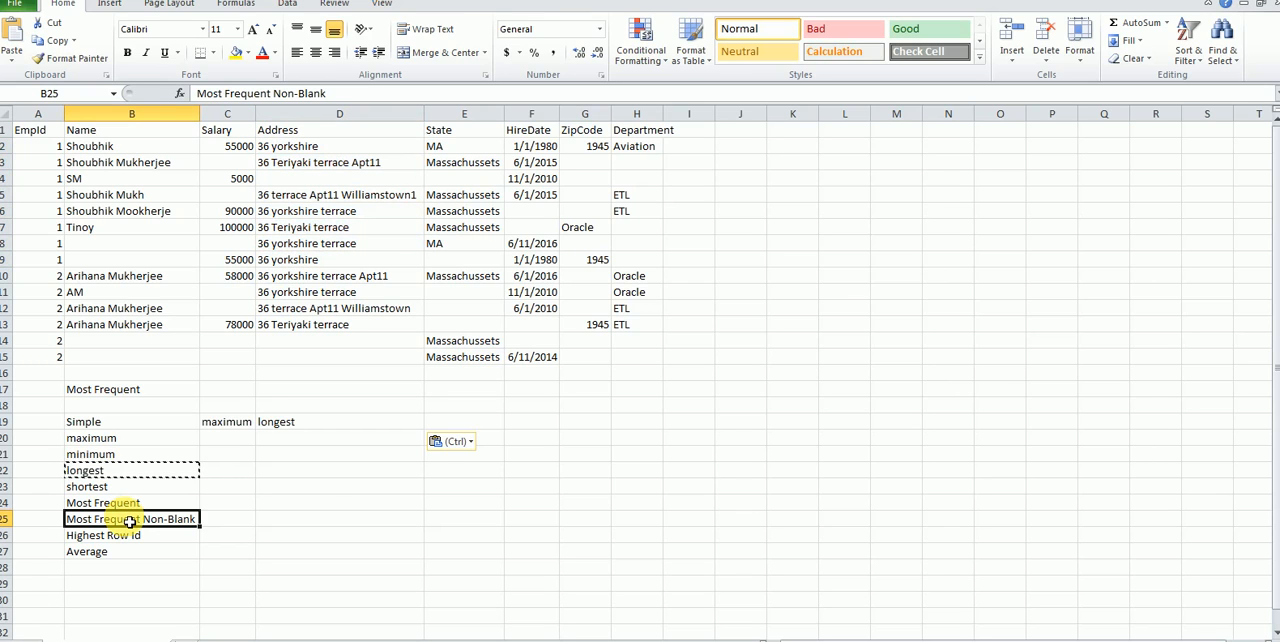
click(128, 535)
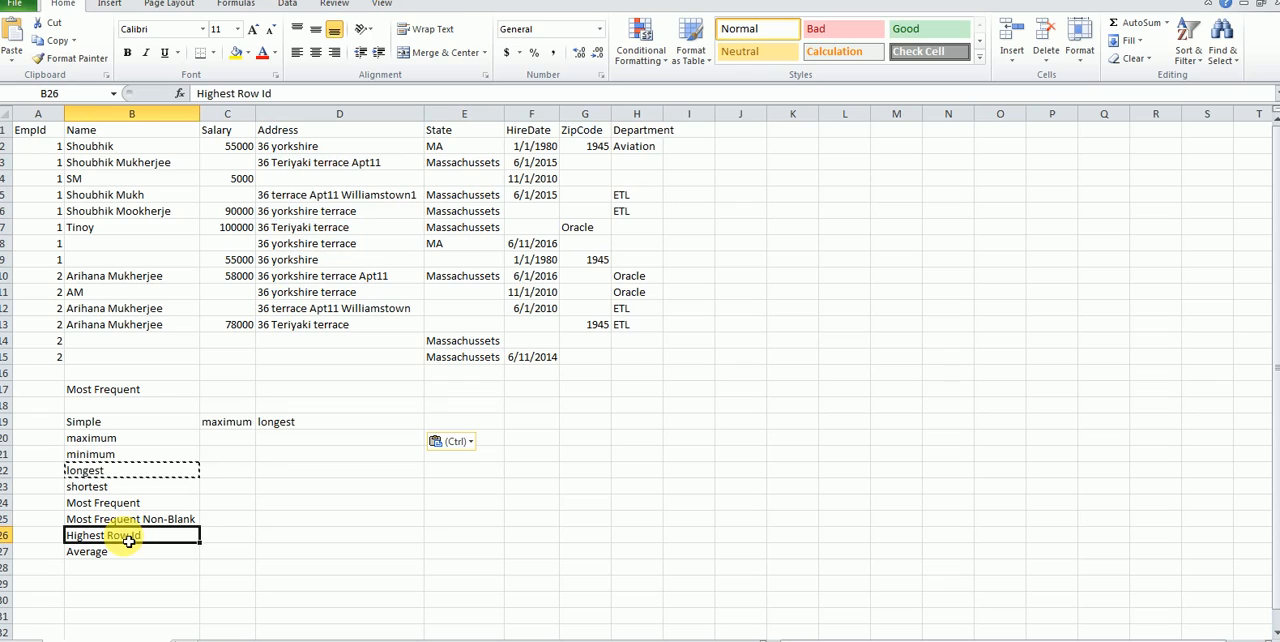
key(ctrl+c)
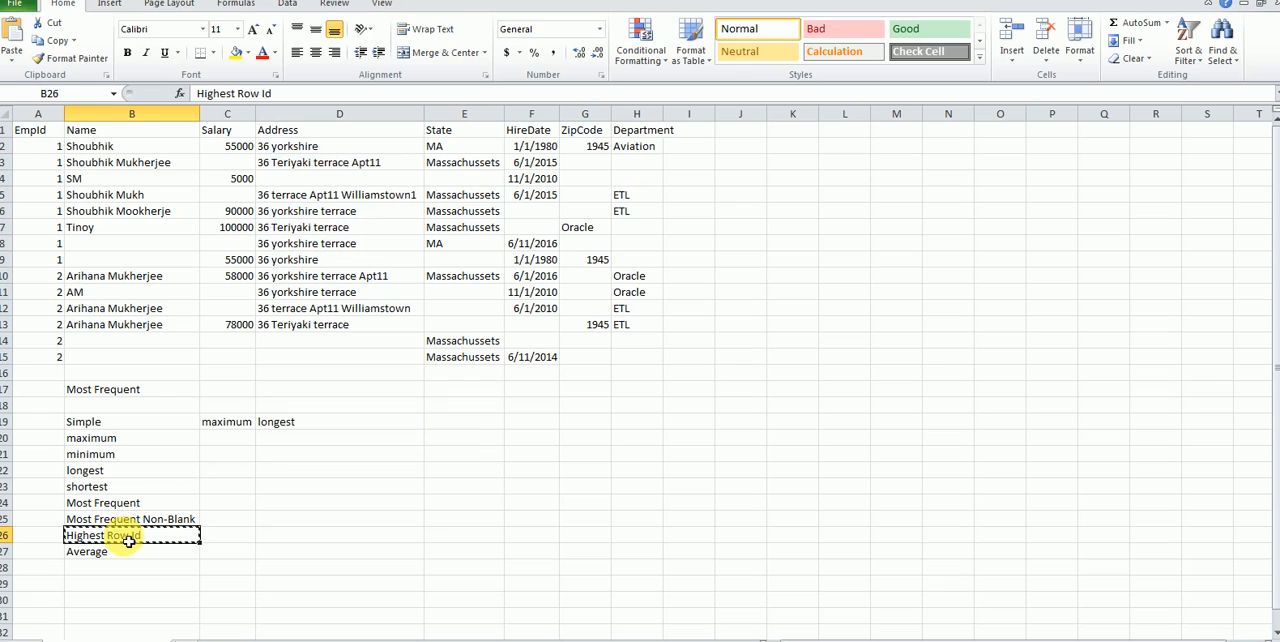
click(443, 424)
key(ctrl+v)
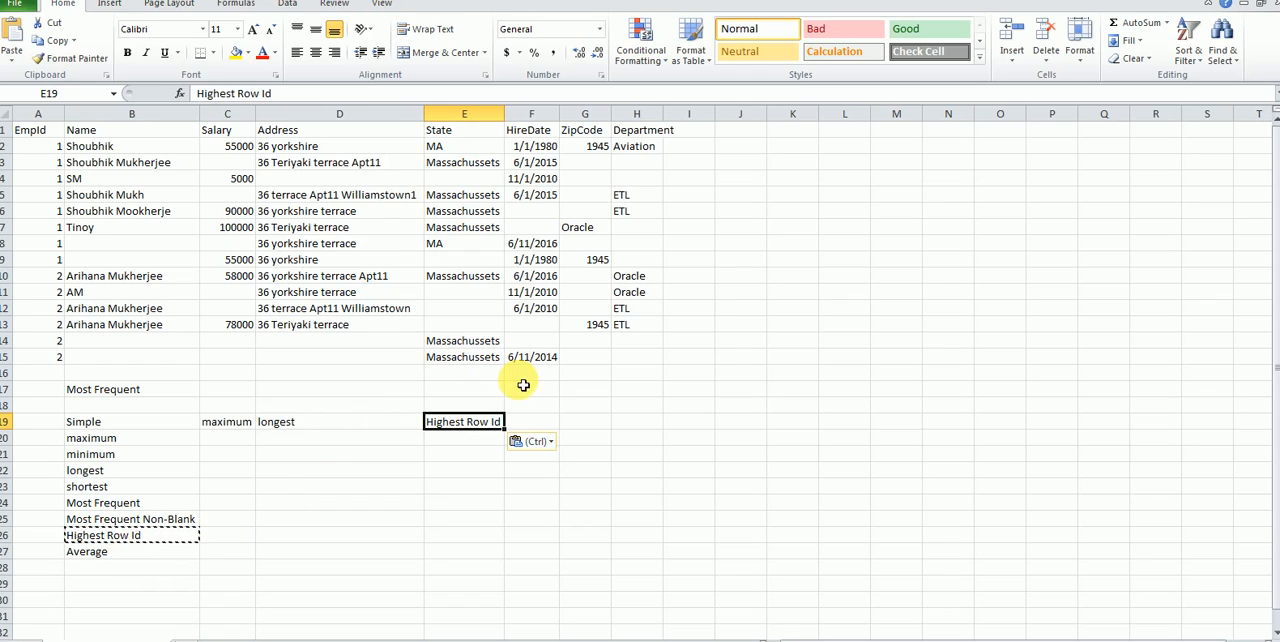
Step: Copy the "minimum" strategy into cell F19 for the HireDate column
click(174, 455)
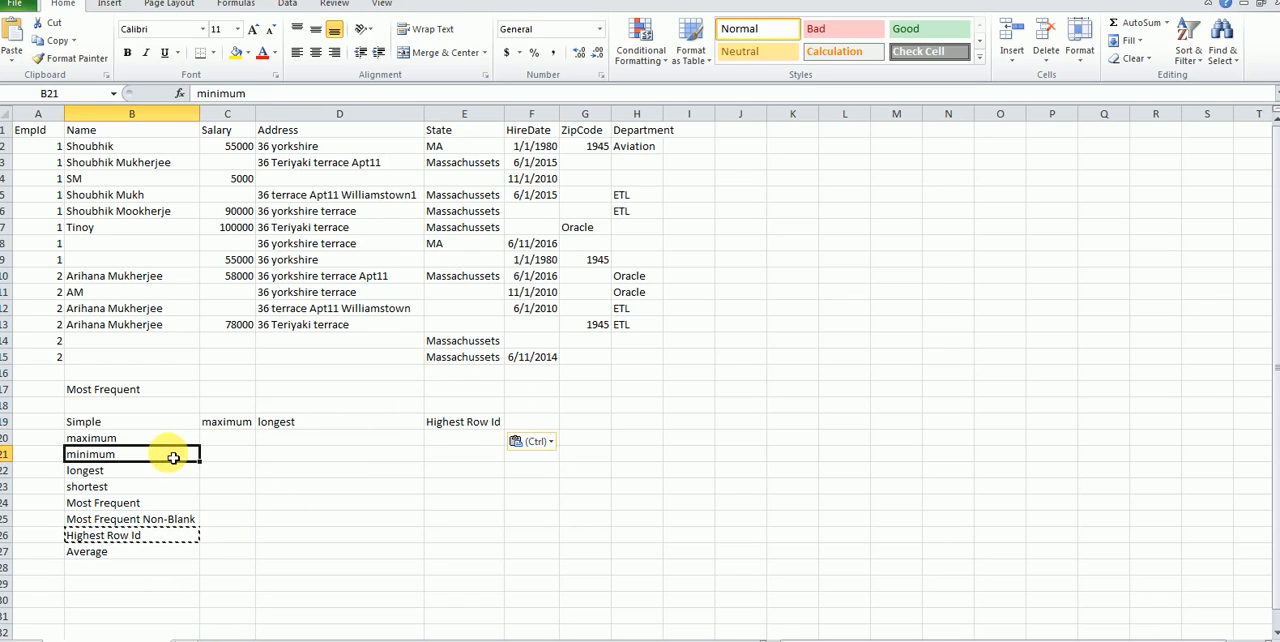
key(ctrl+c)
click(545, 423)
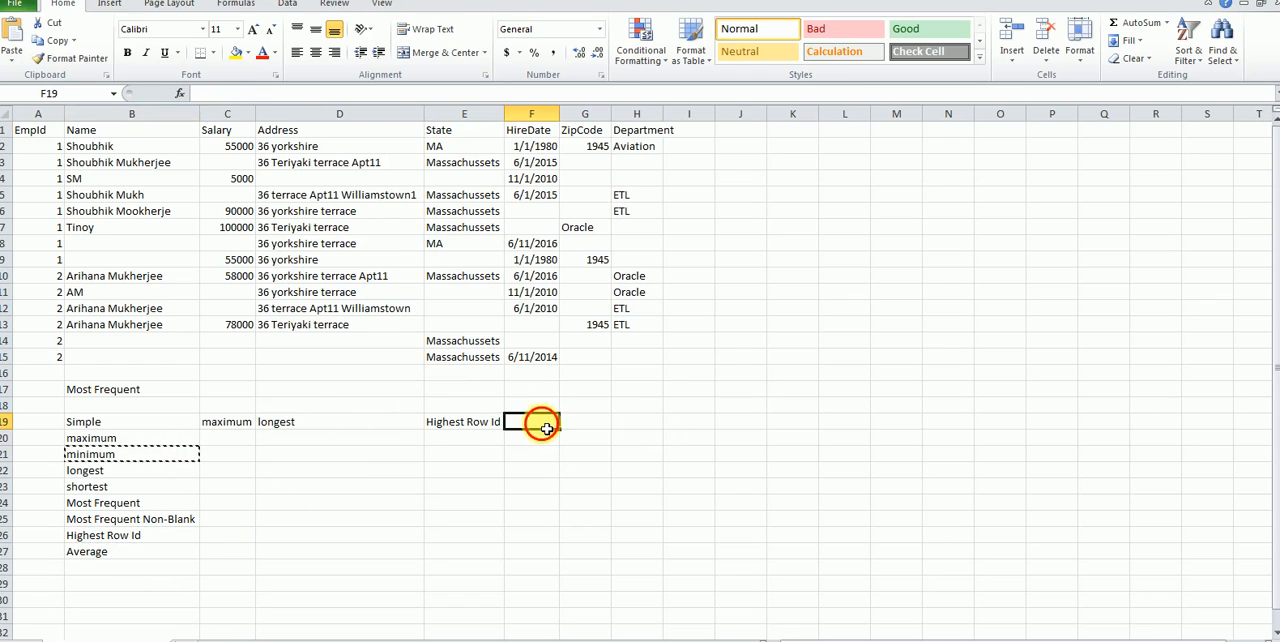
key(ctrl+v)
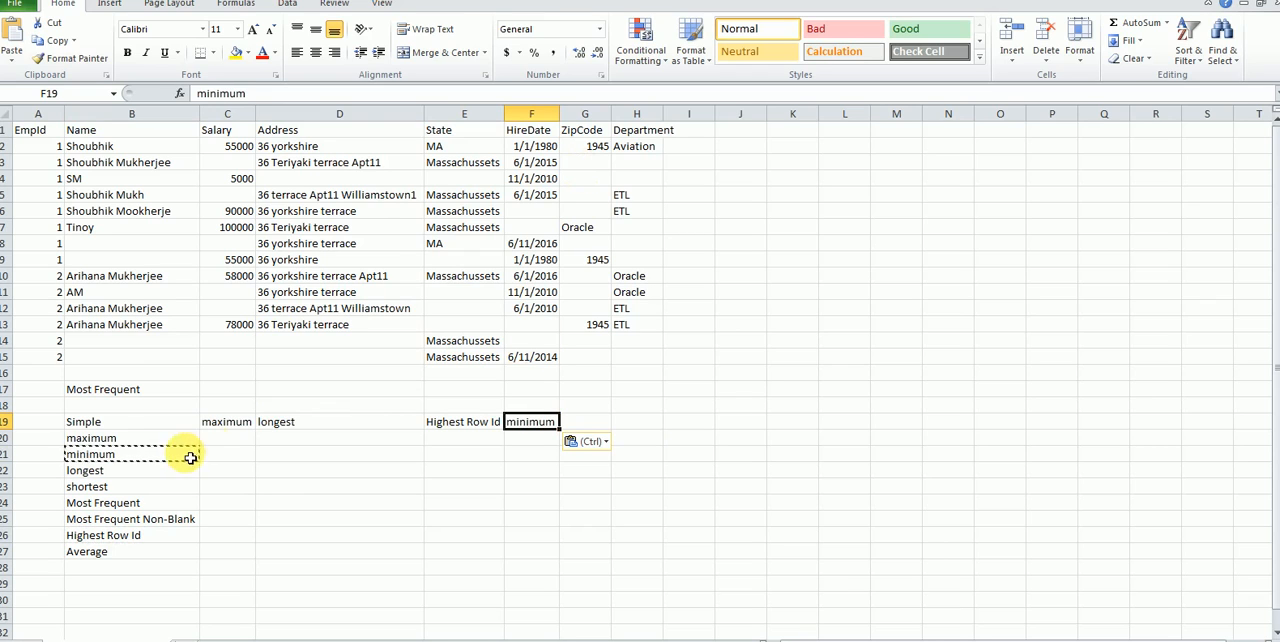
Step: Copy the "Most Frequent Non-Blank" strategy into cell G19 for the ZipCode column and autofit the widths of columns G and H
click(157, 532)
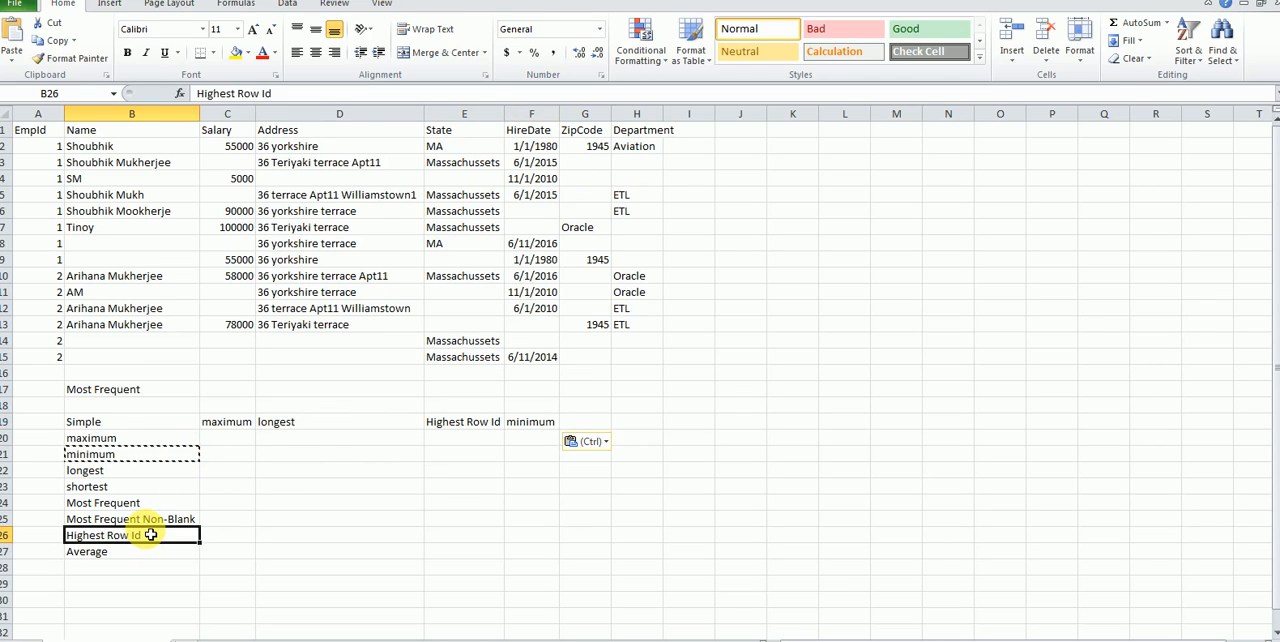
click(150, 519)
key(ctrl+c)
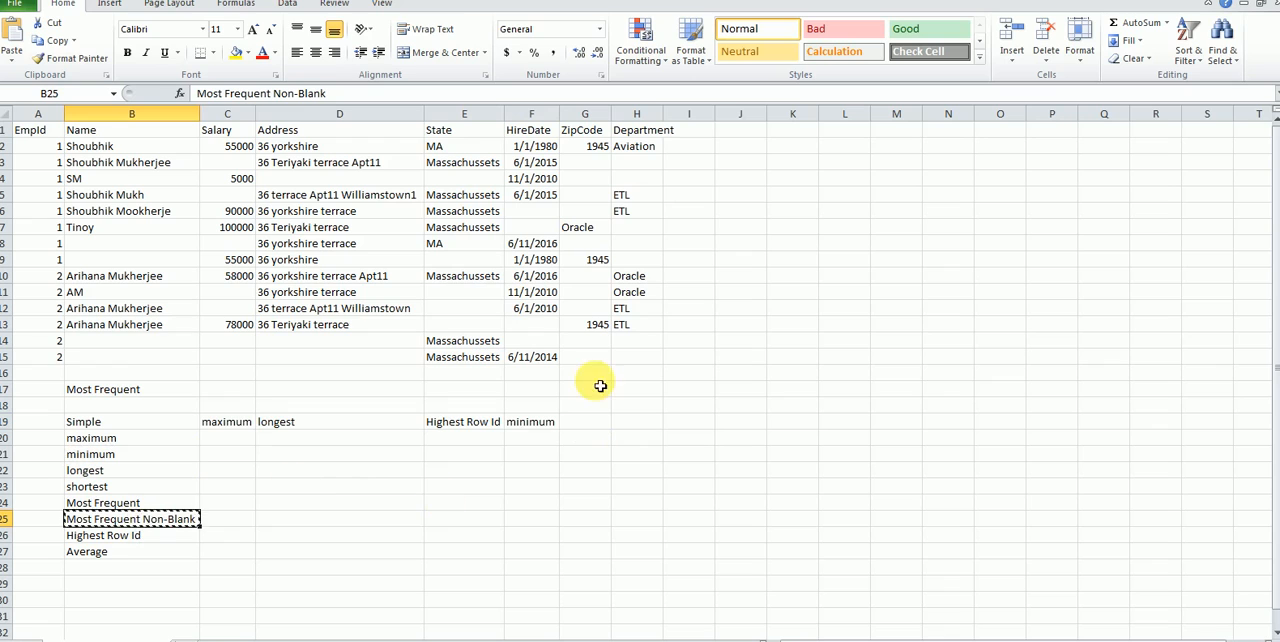
click(588, 420)
key(ctrl+v)
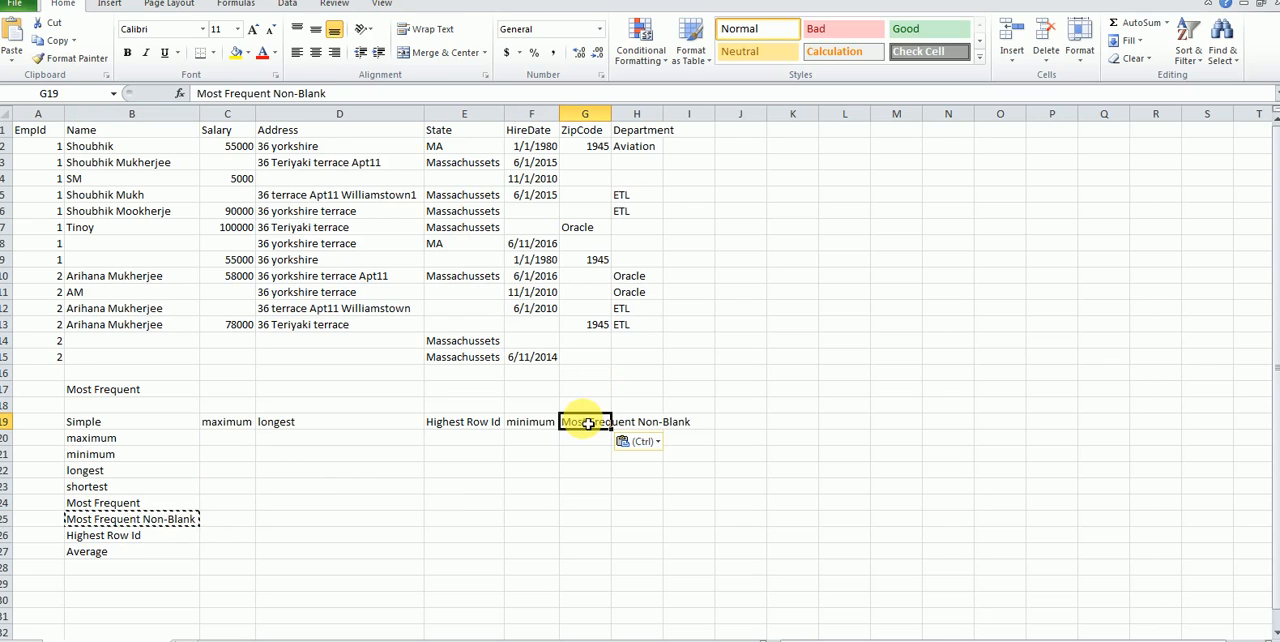
double_click(611, 114)
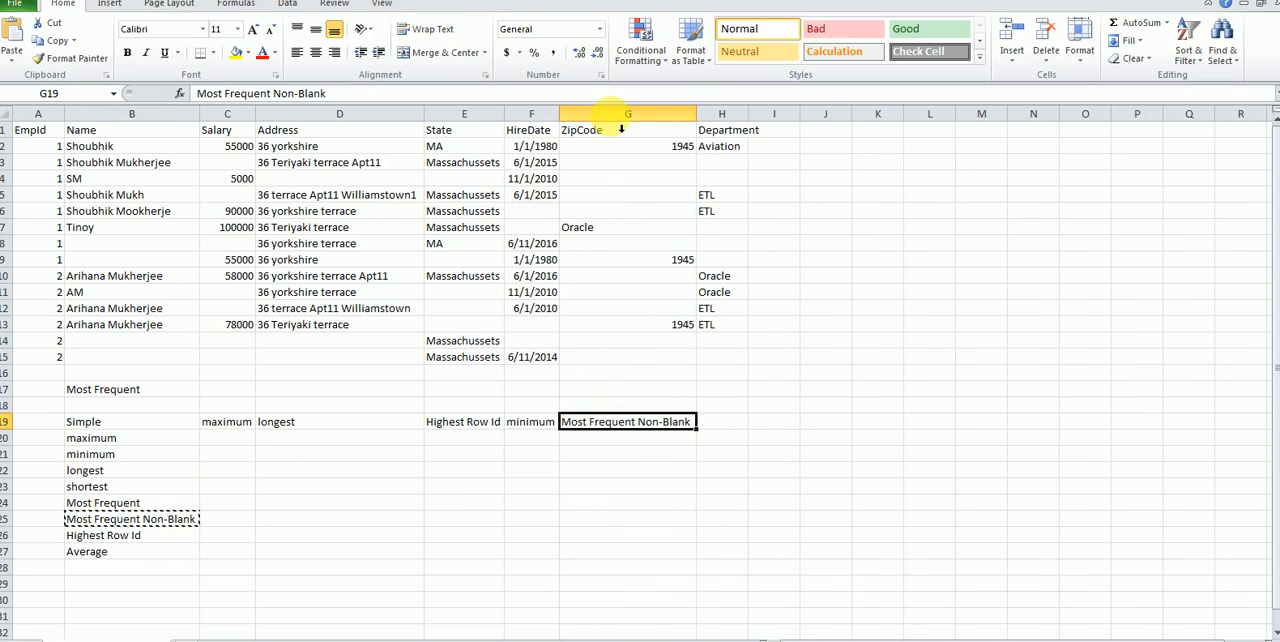
double_click(747, 114)
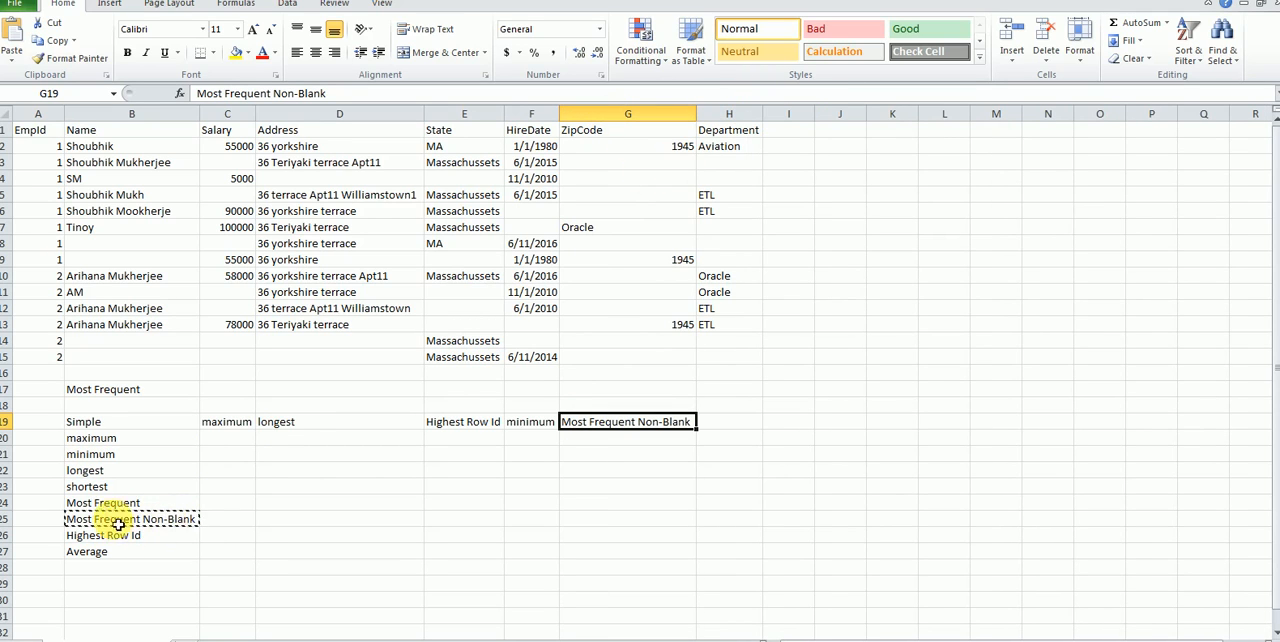
Step: Copy the "shortest" strategy into cell H19 for the Department column
click(117, 489)
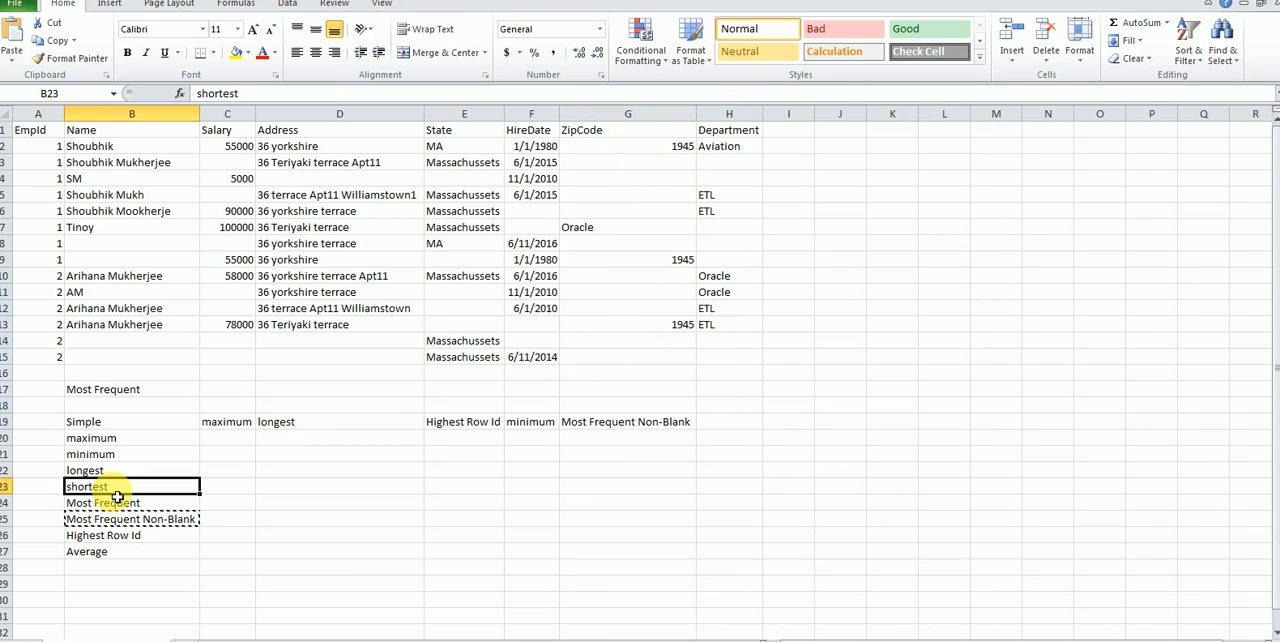
key(ctrl+c)
click(745, 424)
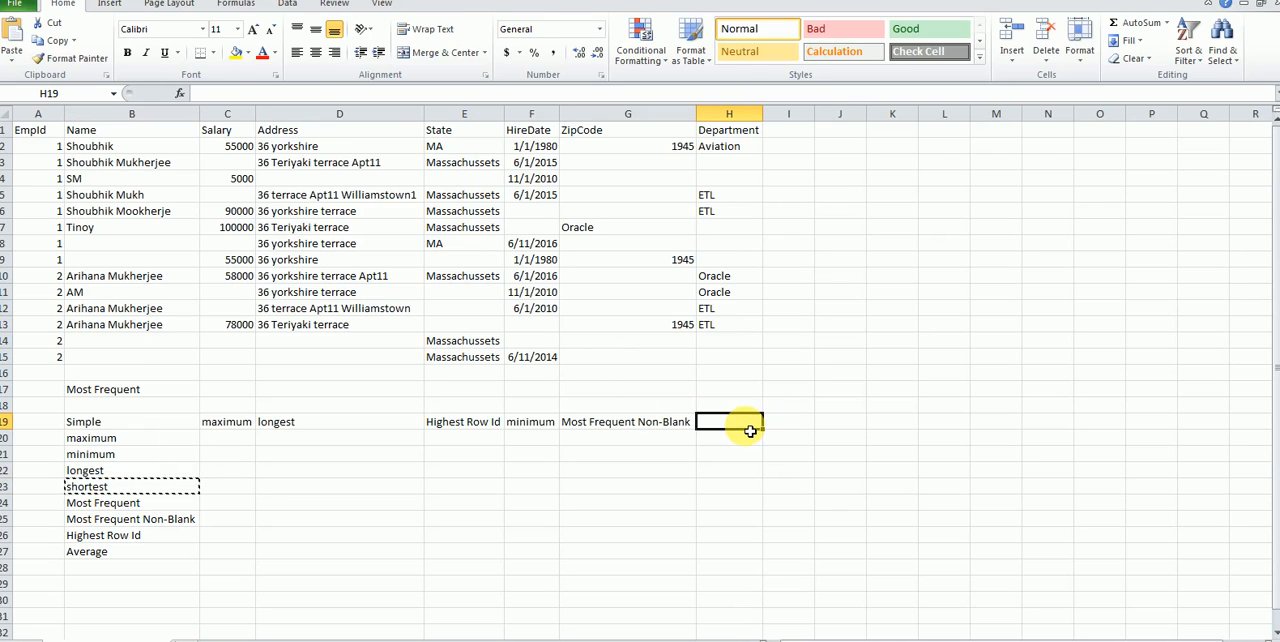
key(ctrl+v)
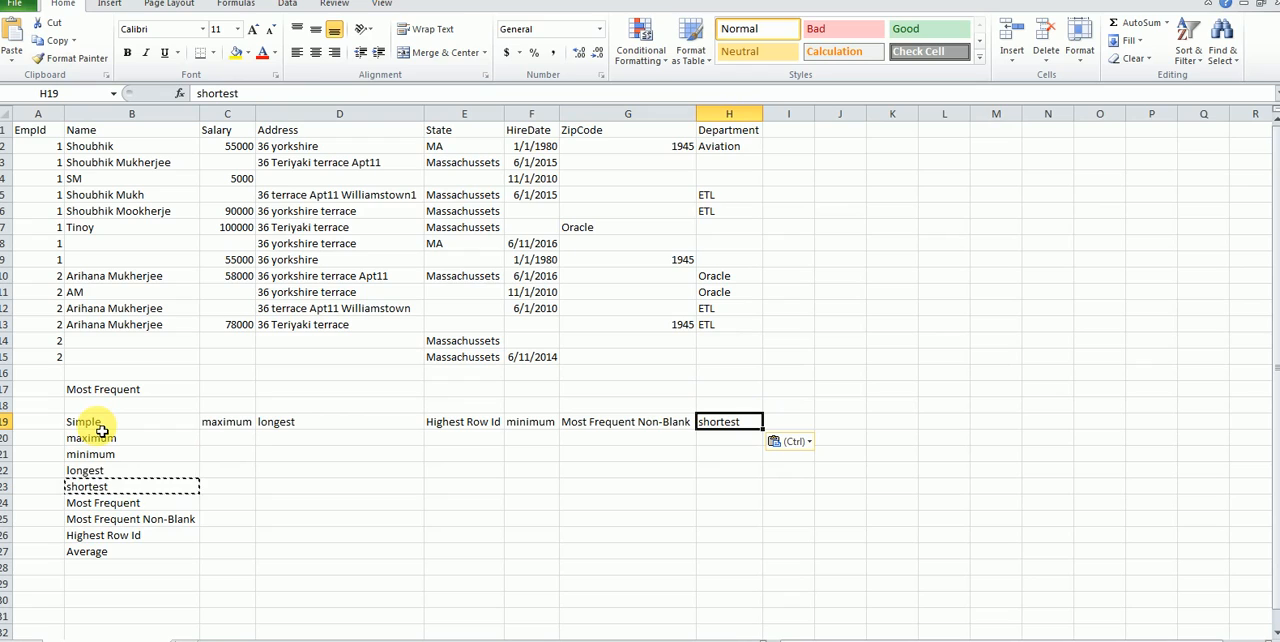
Step: Move the assigned strategies from C19:H19 up to row 17, starting at cell C17
click(240, 428)
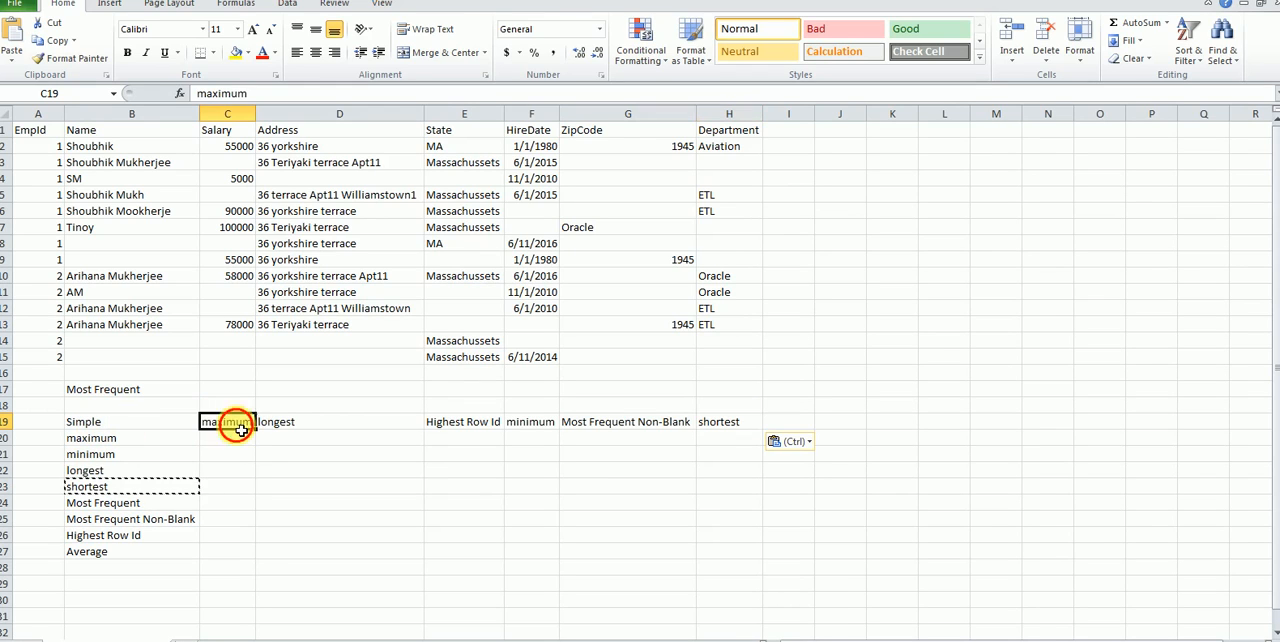
shift+click(722, 430)
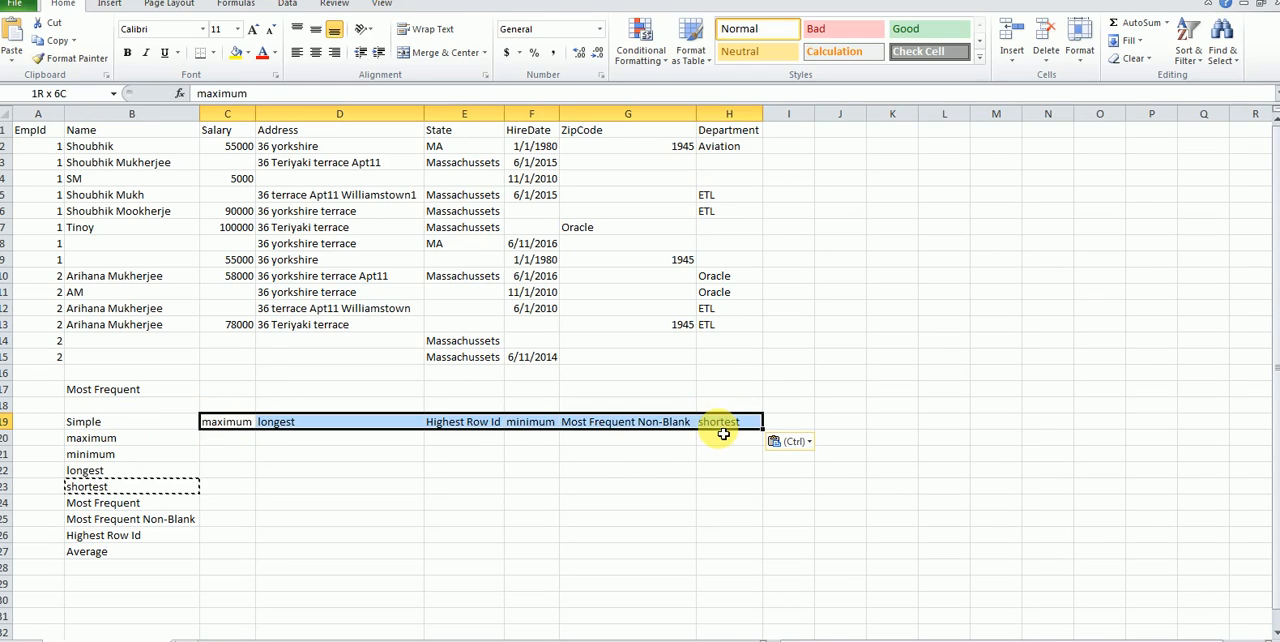
key(ctrl+c)
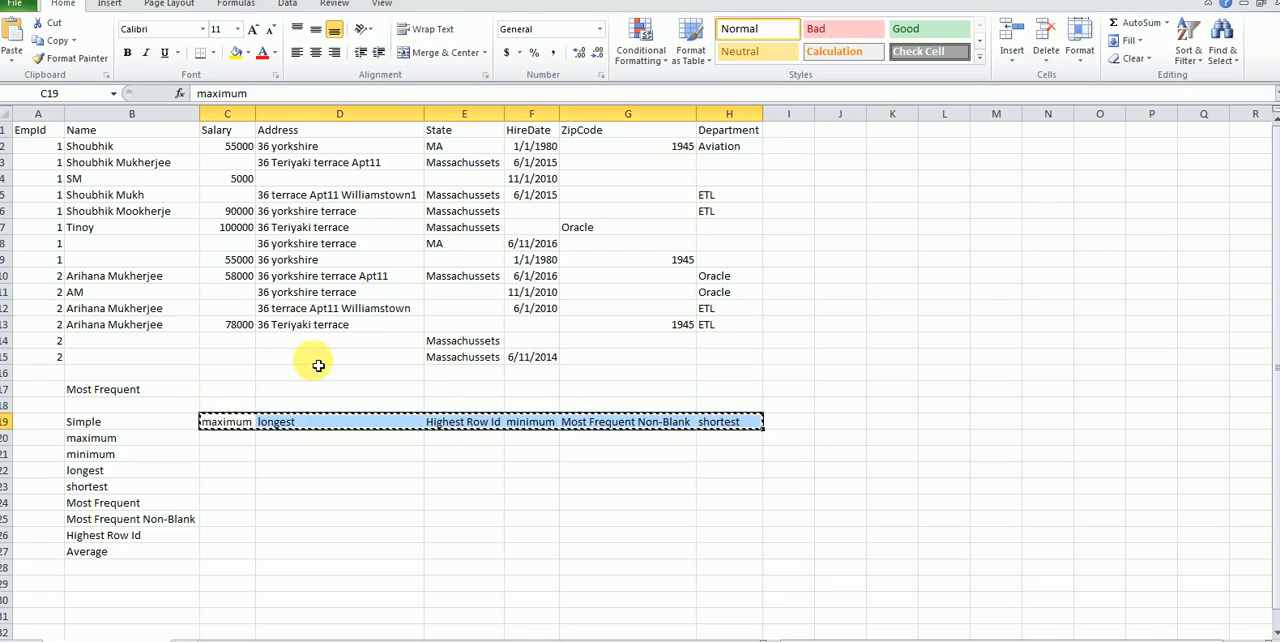
click(246, 390)
key(Return)
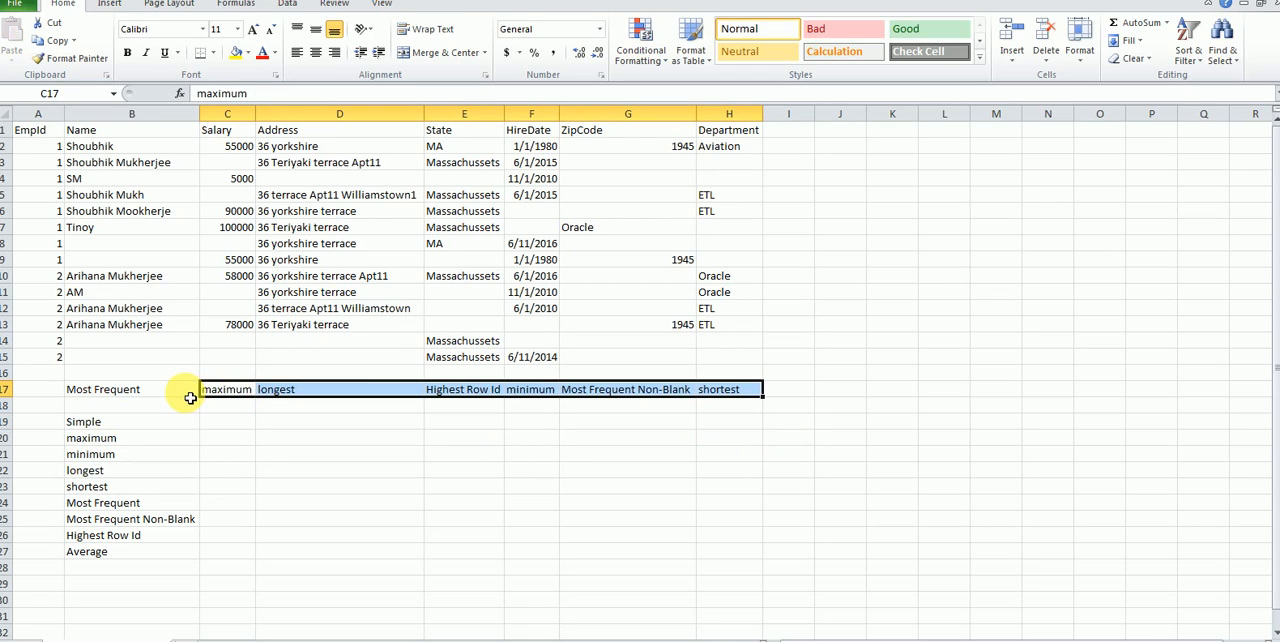
Step: Highlight the assigned strategies in B17:H17 with a yellow fill
shift+click(190, 398)
click(190, 398)
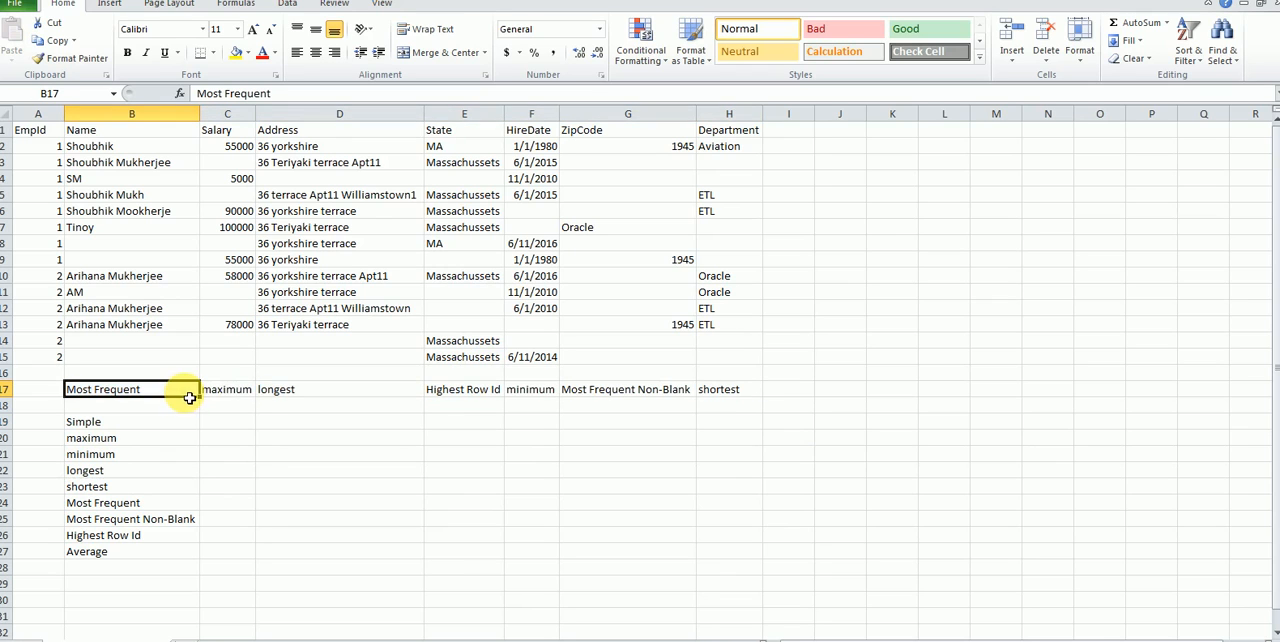
shift+click(717, 397)
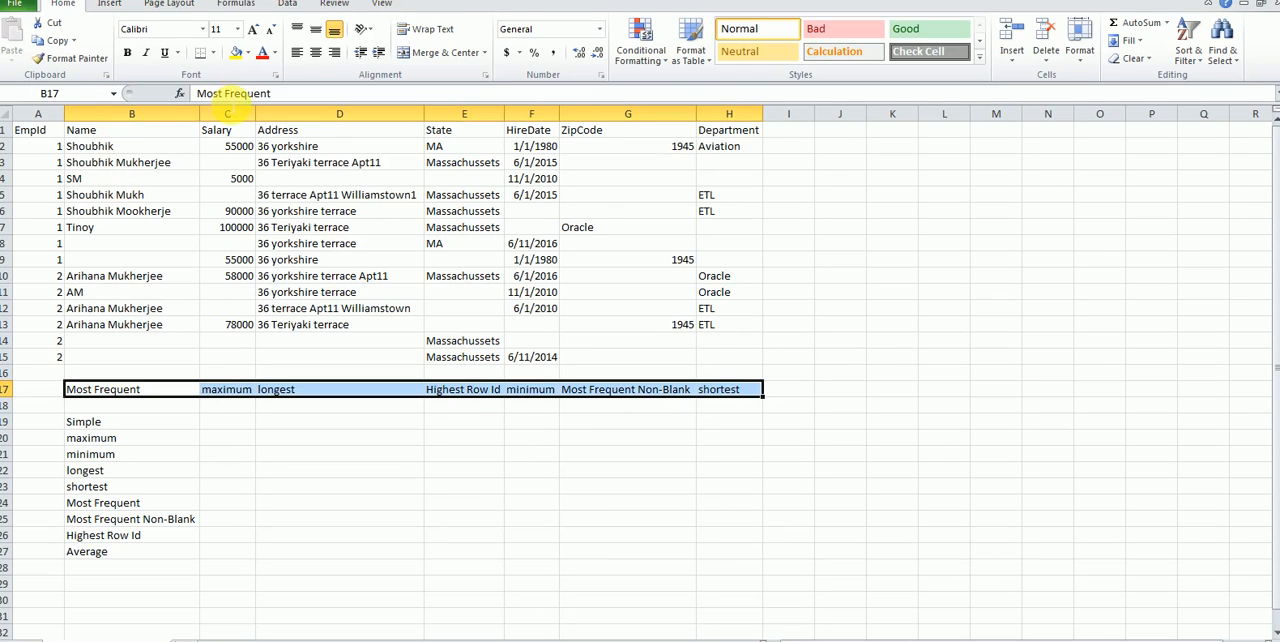
click(233, 58)
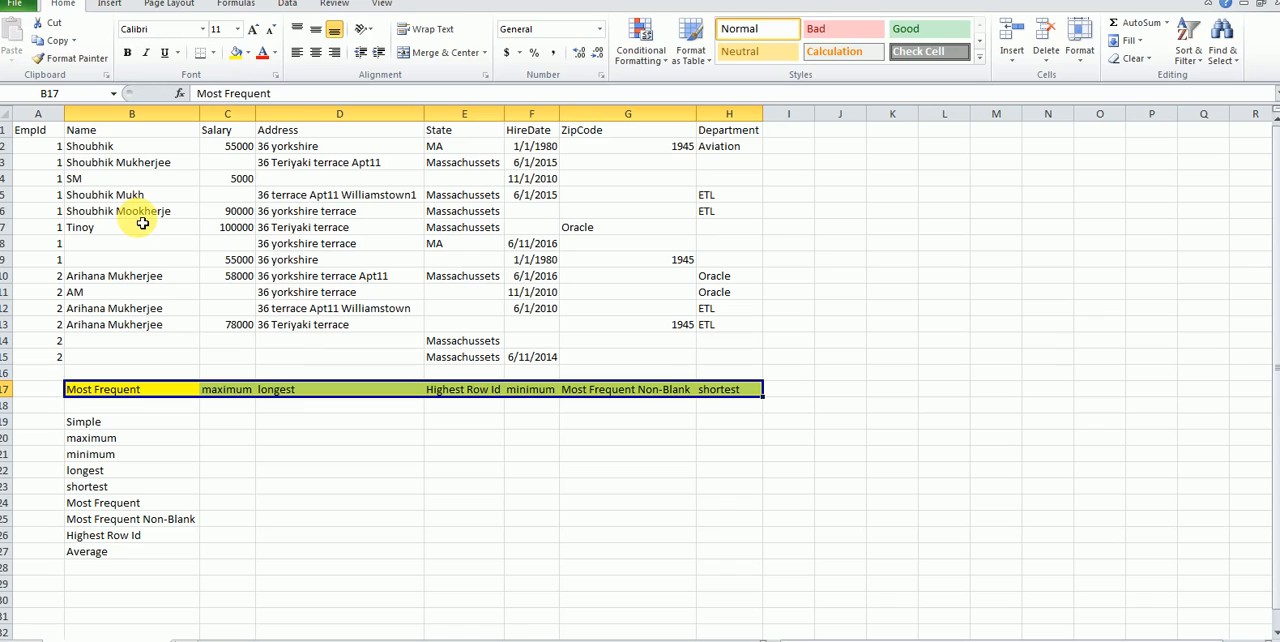
Step: Examine the EmpId 1 records in A2:H9 and the EmpId 2 records in A10:H15 as separate groups
click(28, 155)
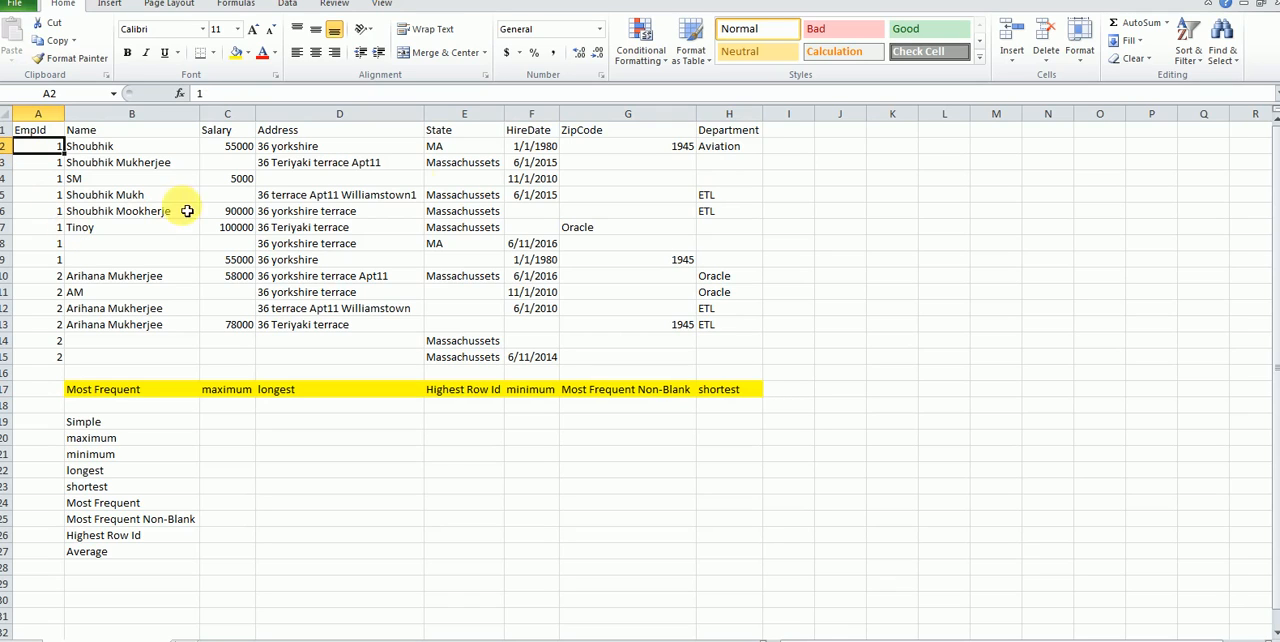
shift+click(728, 265)
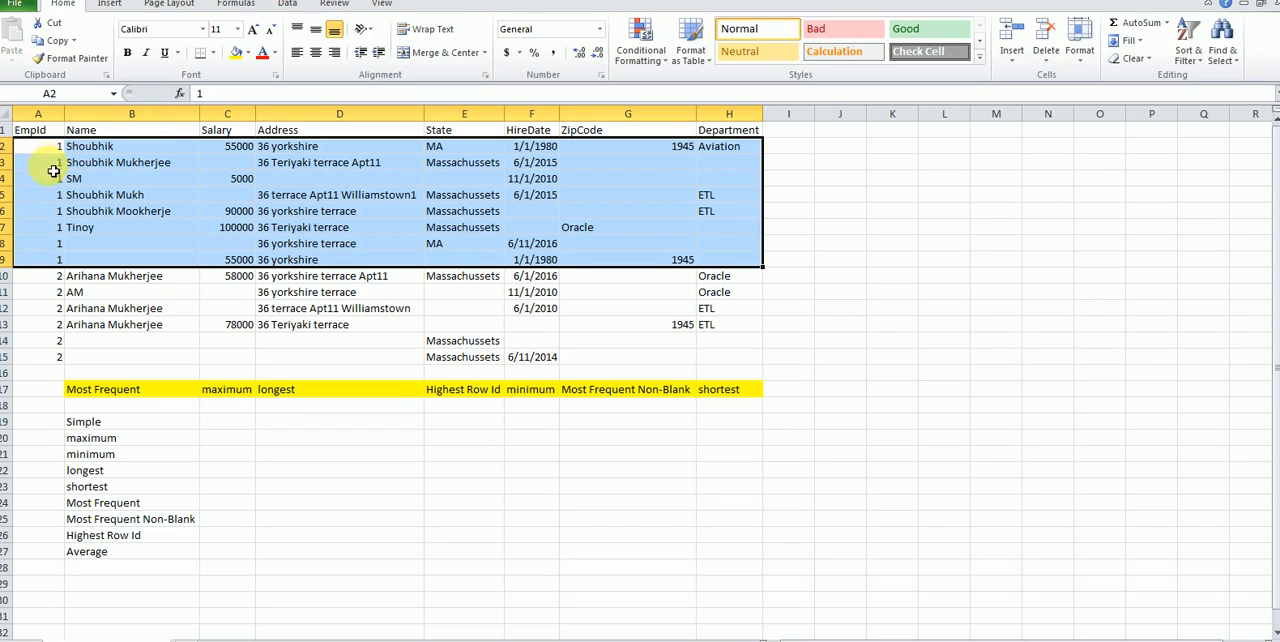
click(50, 276)
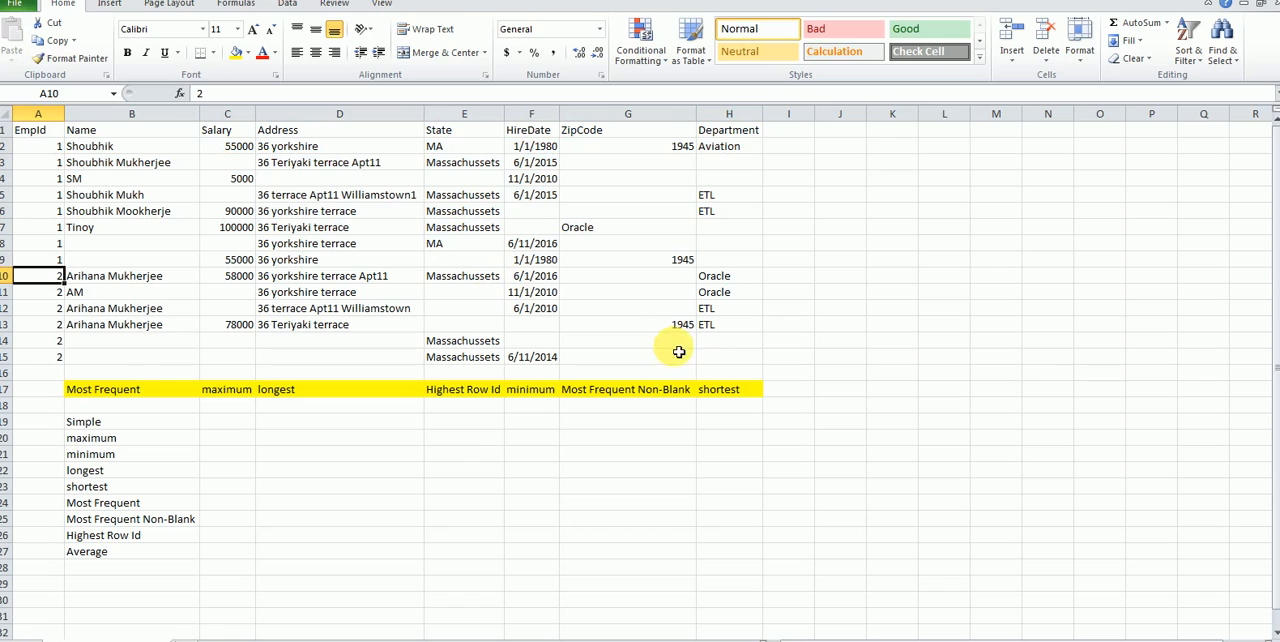
shift+click(718, 356)
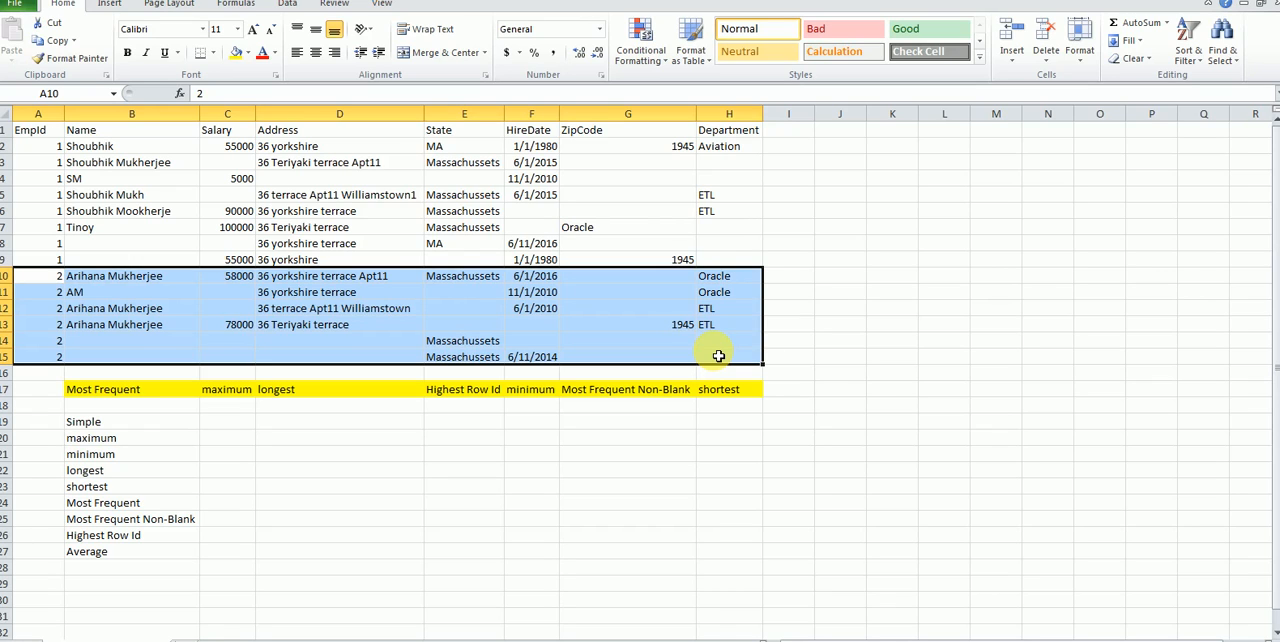
Step: Enter the heading "Row Based" in cell D19 for a second group of strategies
click(358, 427)
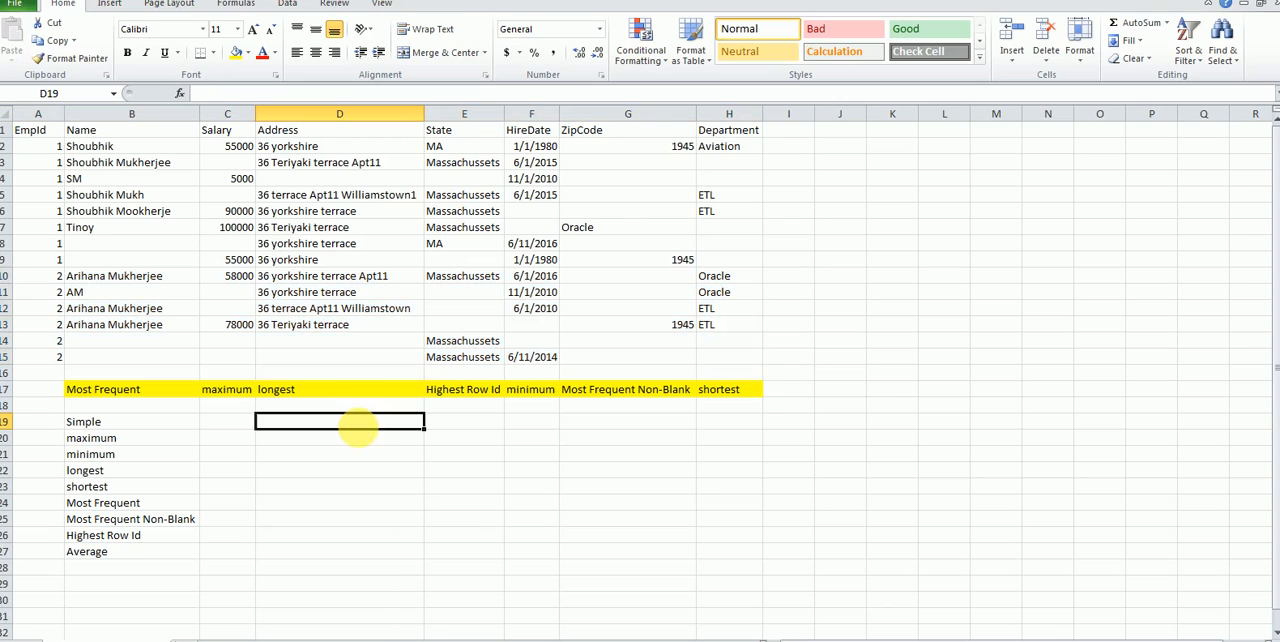
text(Row)
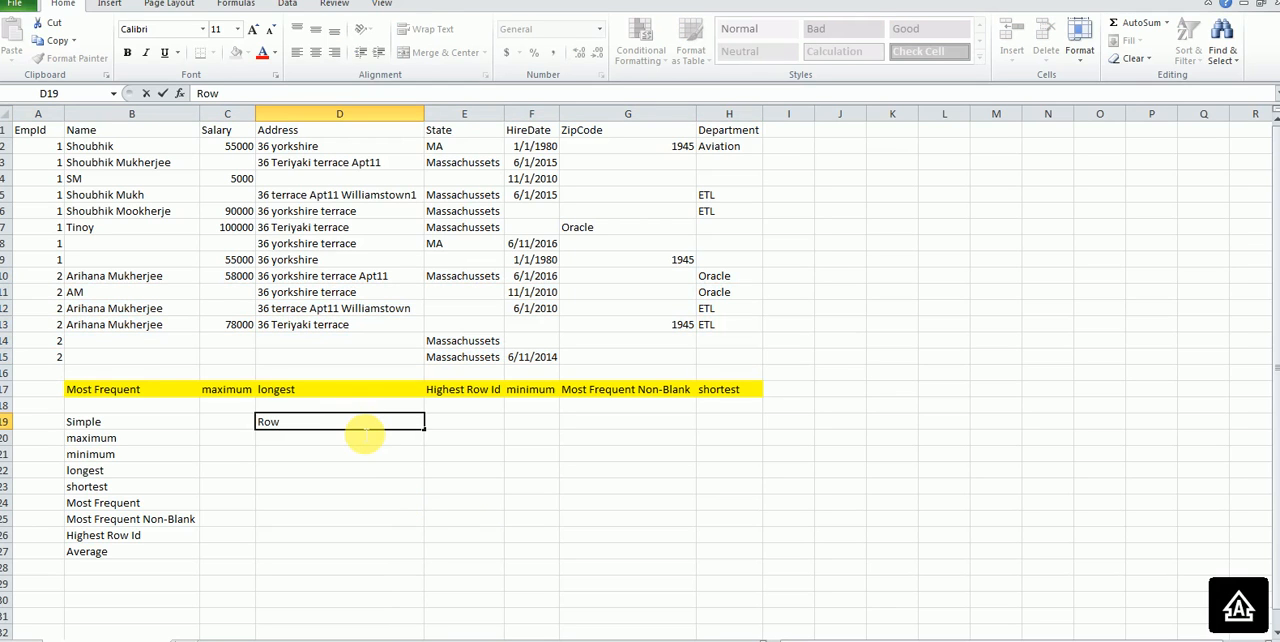
text( Based)
key(Return)
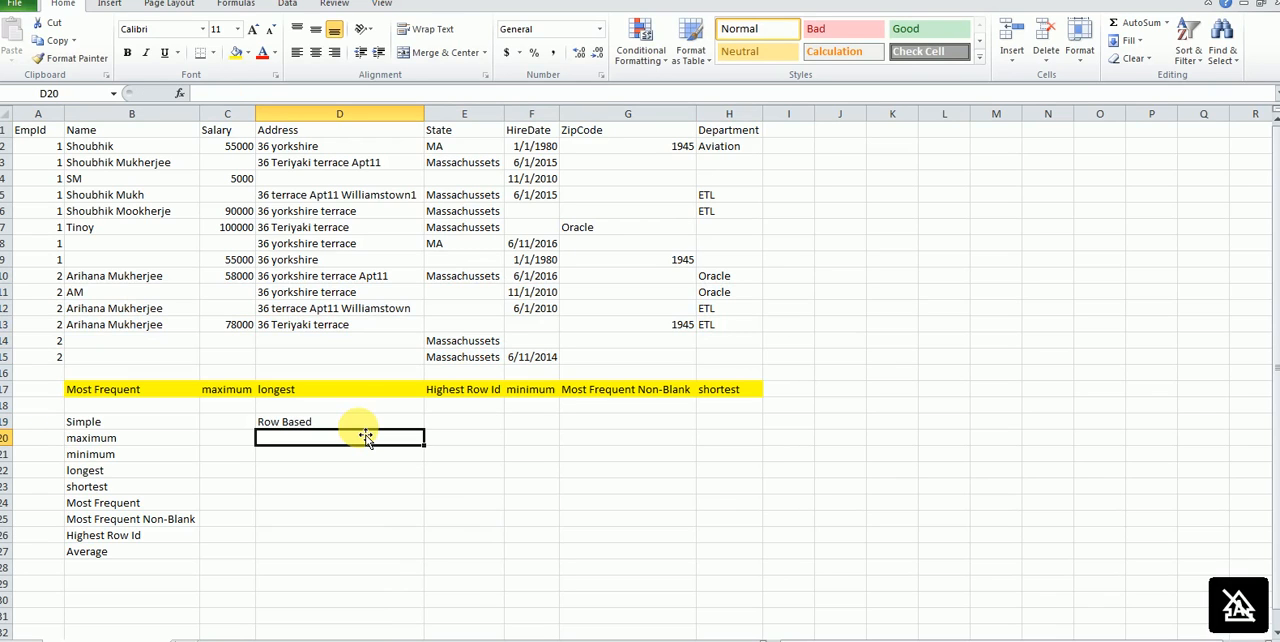
Step: List the strategies "Most Data", "Most Filled" and "Modal Exact" in cells D20 to D22 under the Row Based heading
text(os)
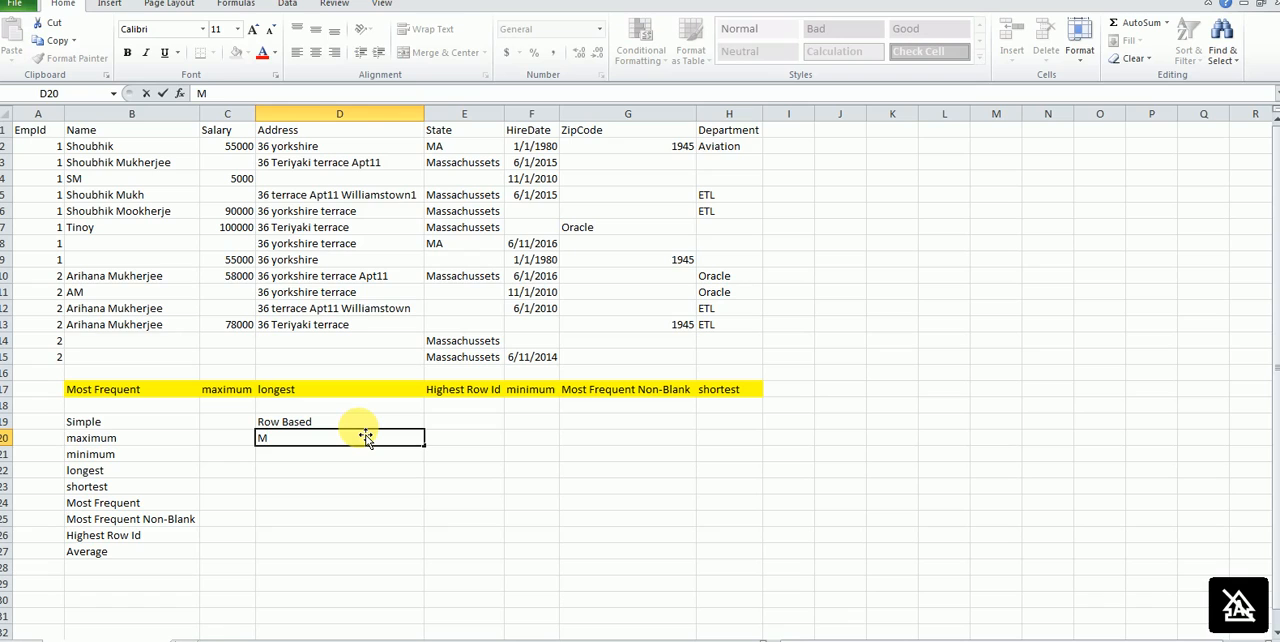
text(t Data)
key(Return)
text(M)
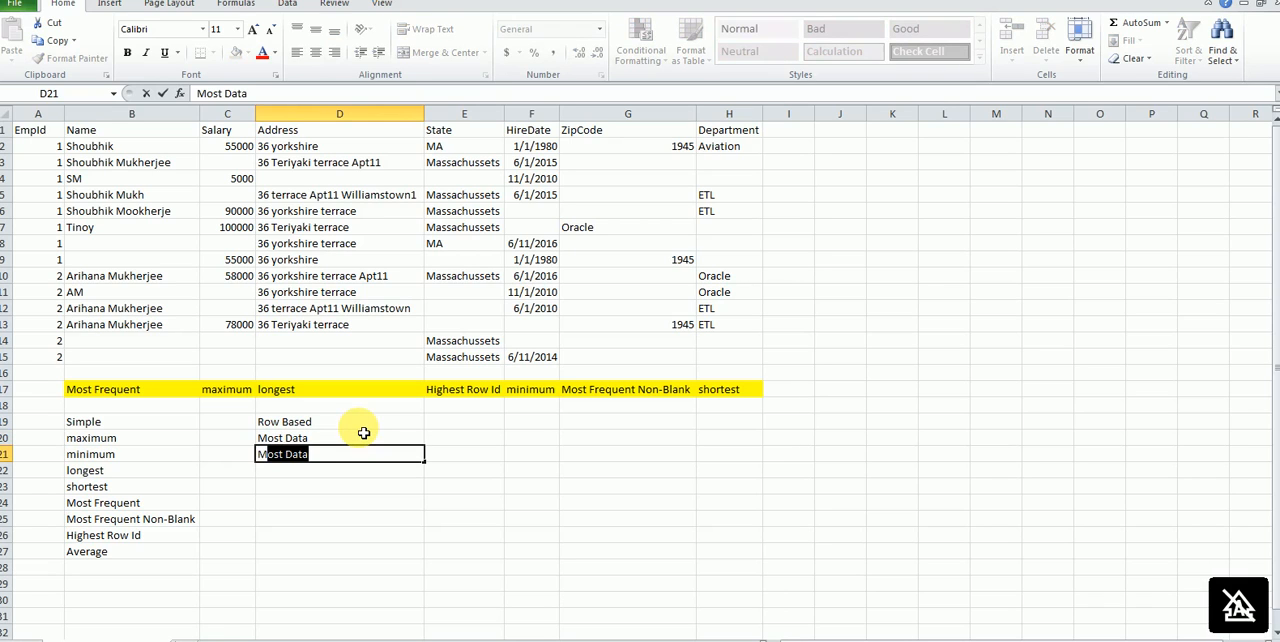
text(ost Fi)
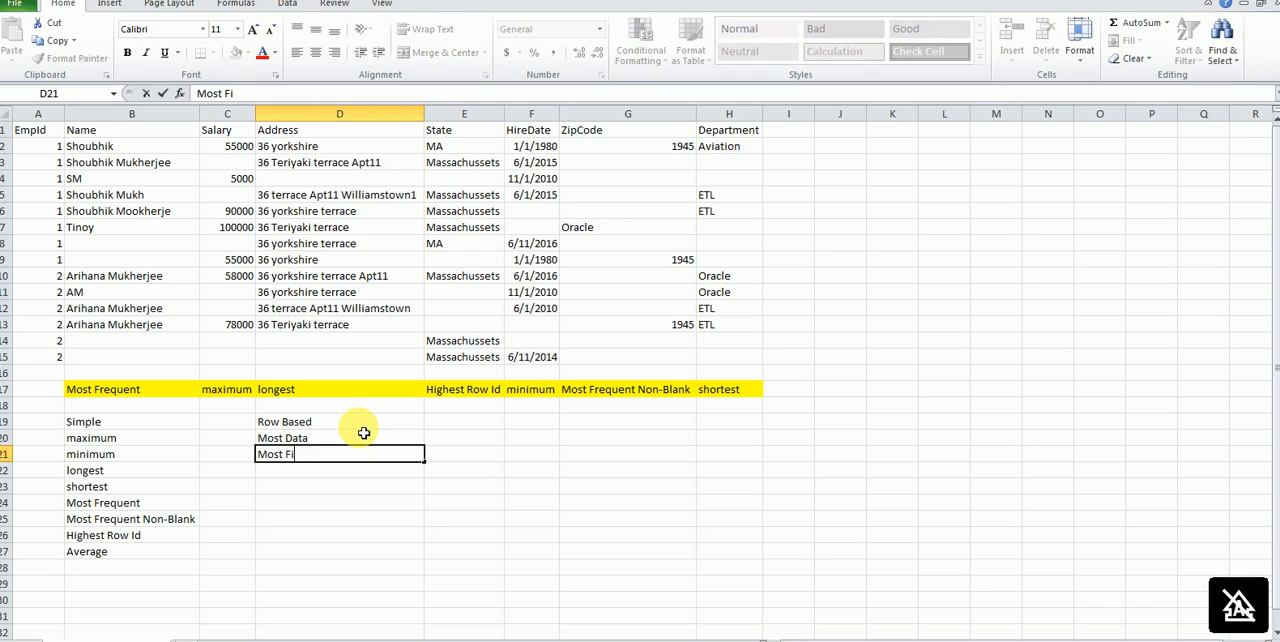
text(lled)
key(Return)
text(M)
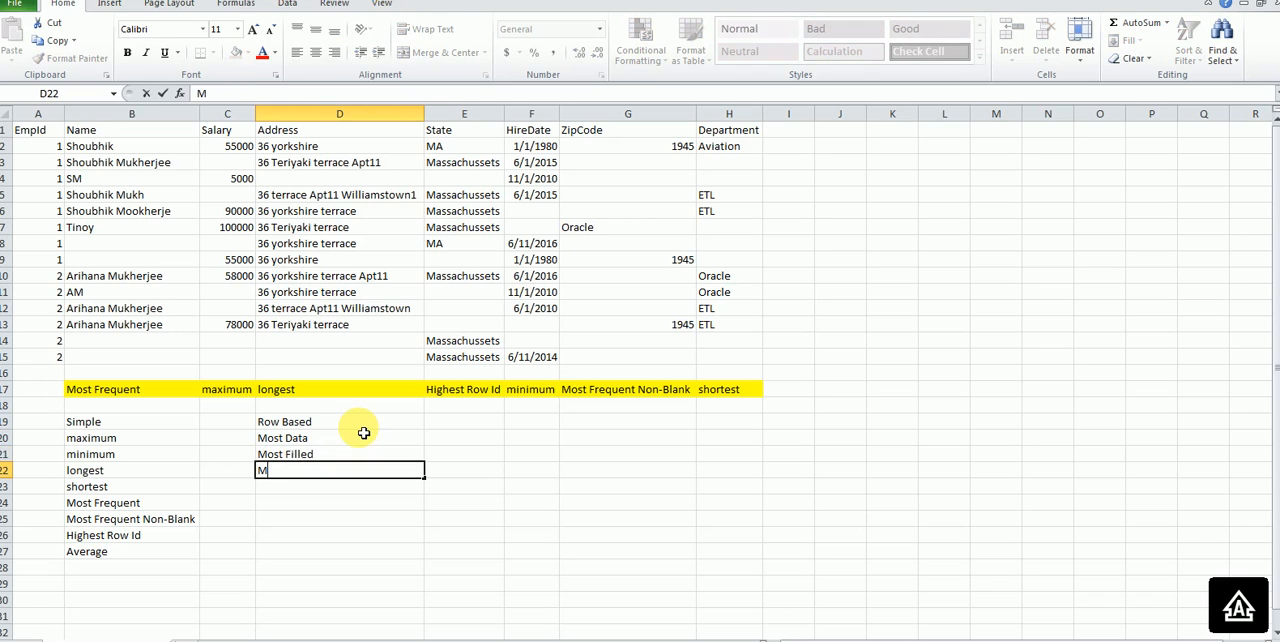
text(ost)
text(dal E)
text(xact)
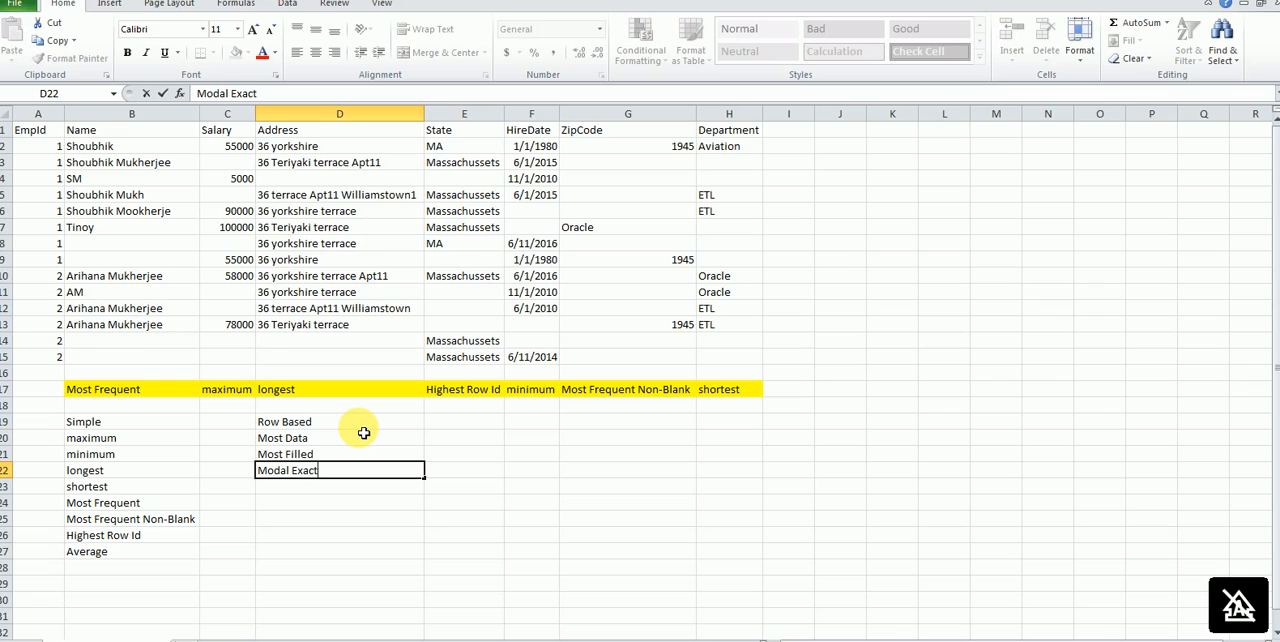
click(321, 428)
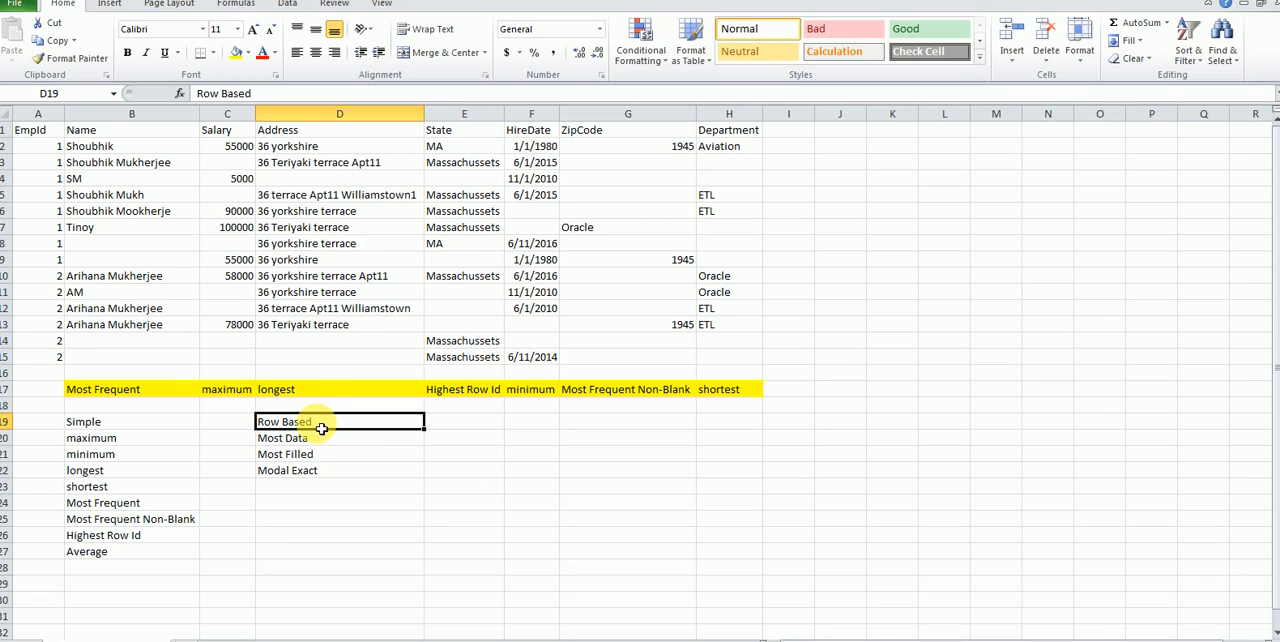
Step: Format the strategy heading cells B19:D19 with a light gray fill and all borders
drag(150, 422, 306, 424)
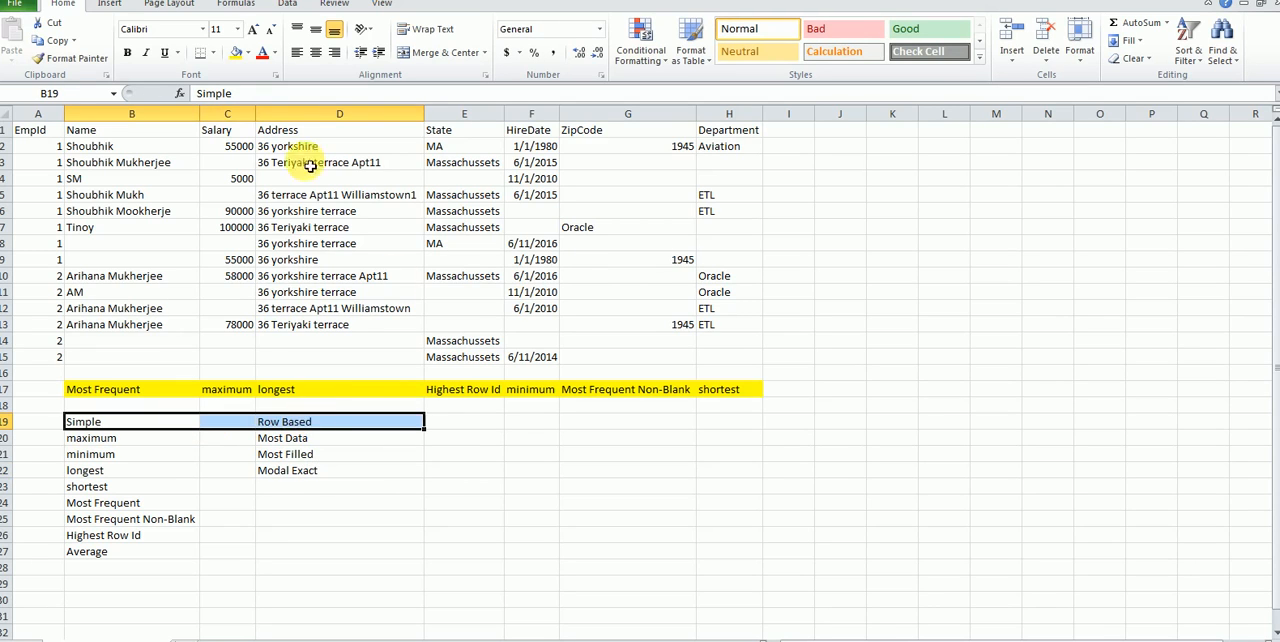
click(247, 52)
click(240, 112)
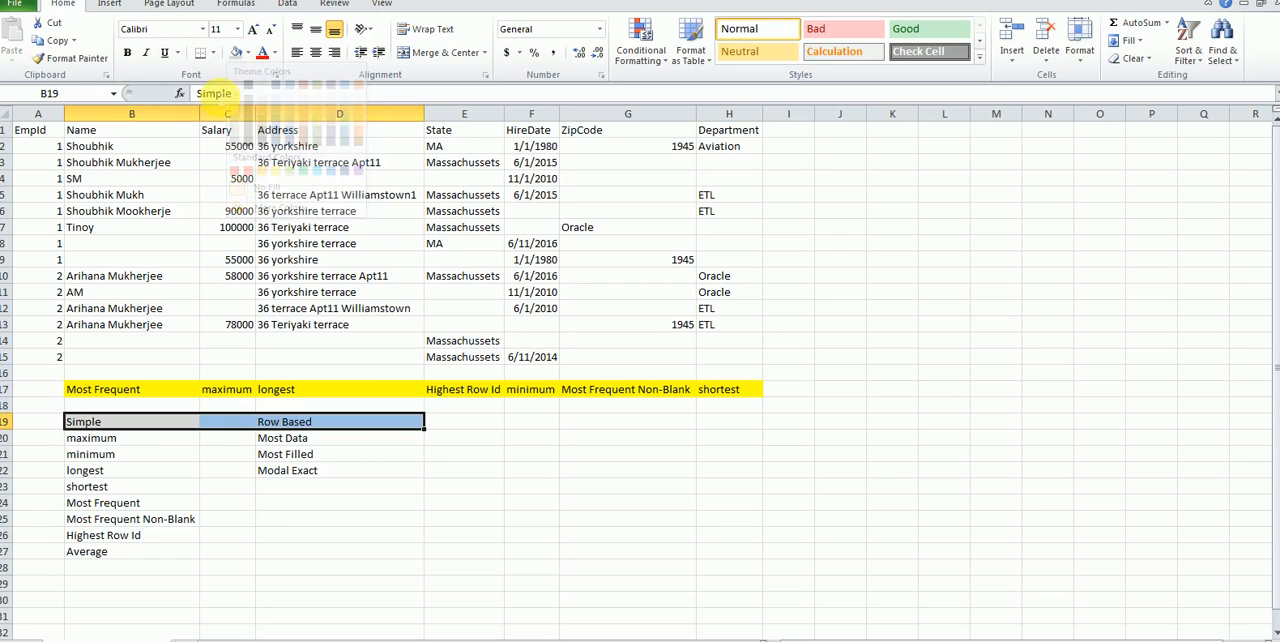
click(212, 52)
click(214, 184)
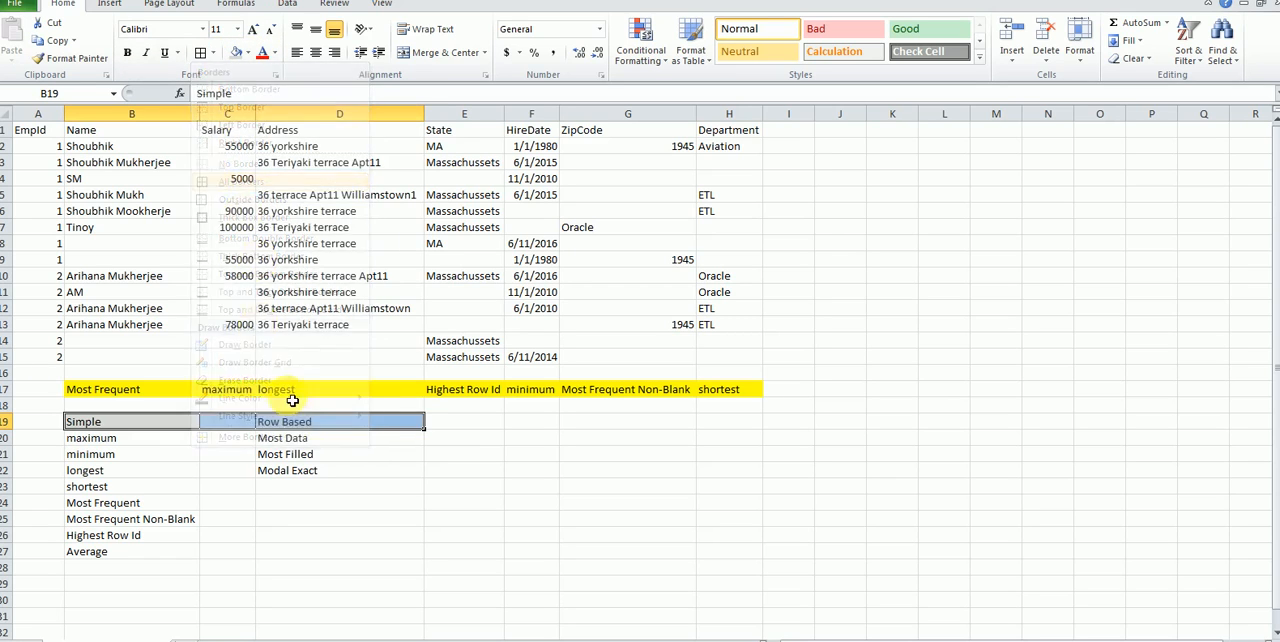
Step: Compare the EmpId 1 records in rows 2 and 3 across columns A to H with the Most Data strategy in mind
click(303, 442)
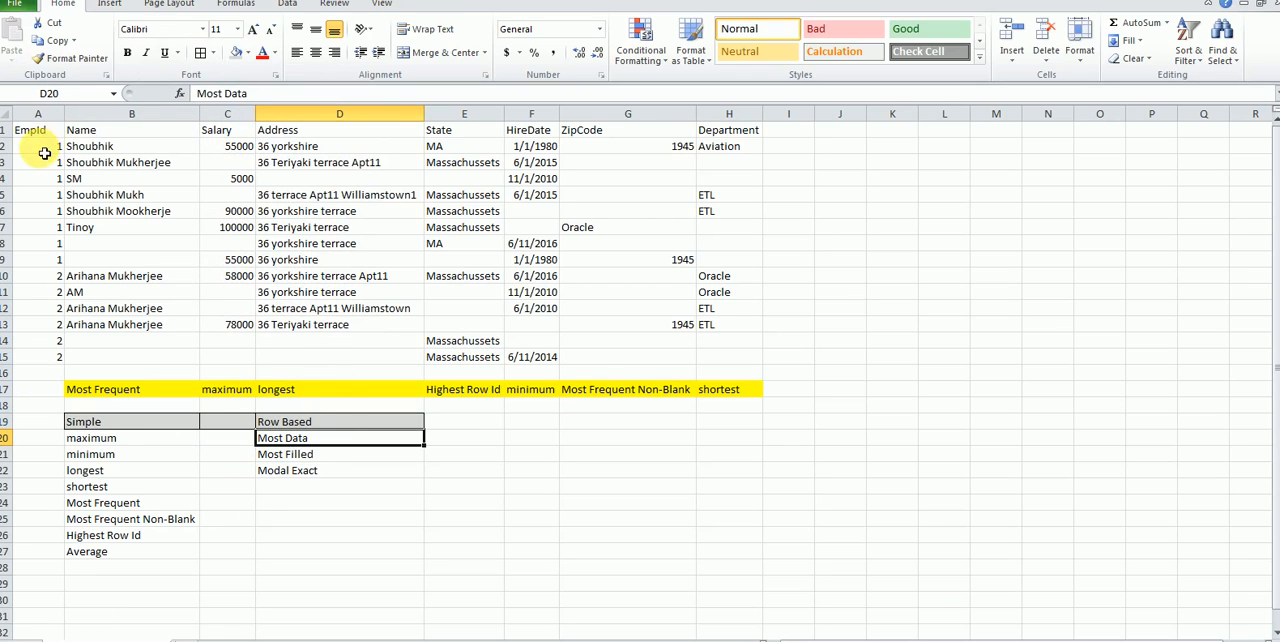
drag(55, 147, 745, 160)
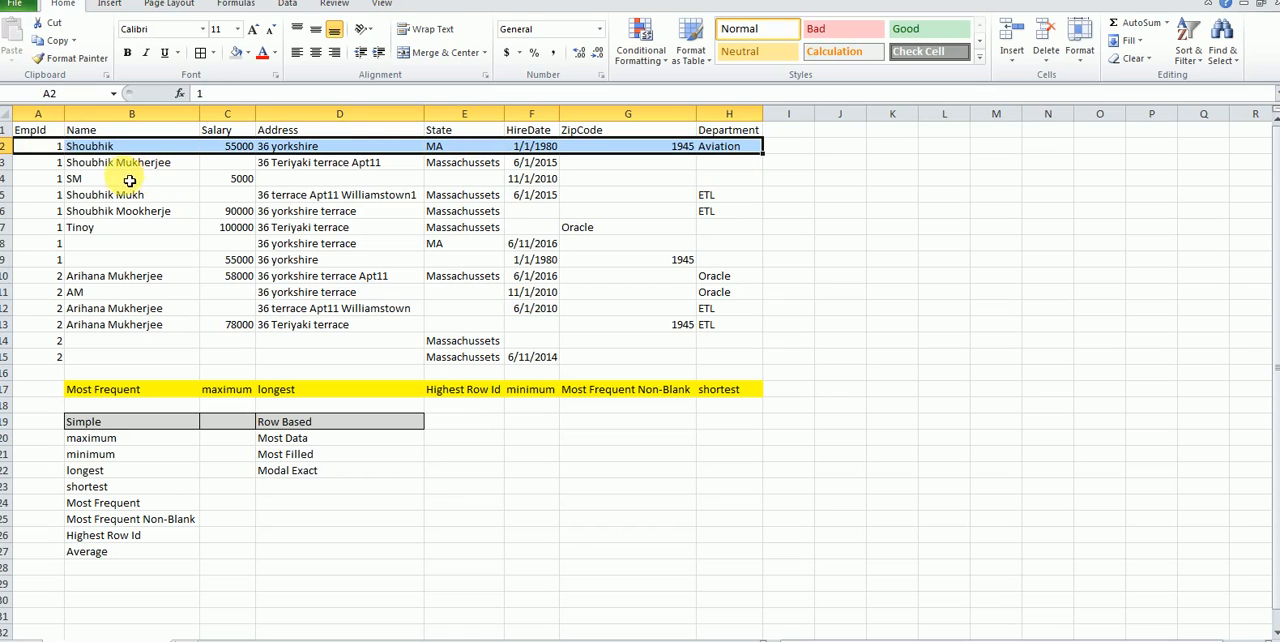
click(49, 167)
drag(49, 168, 748, 168)
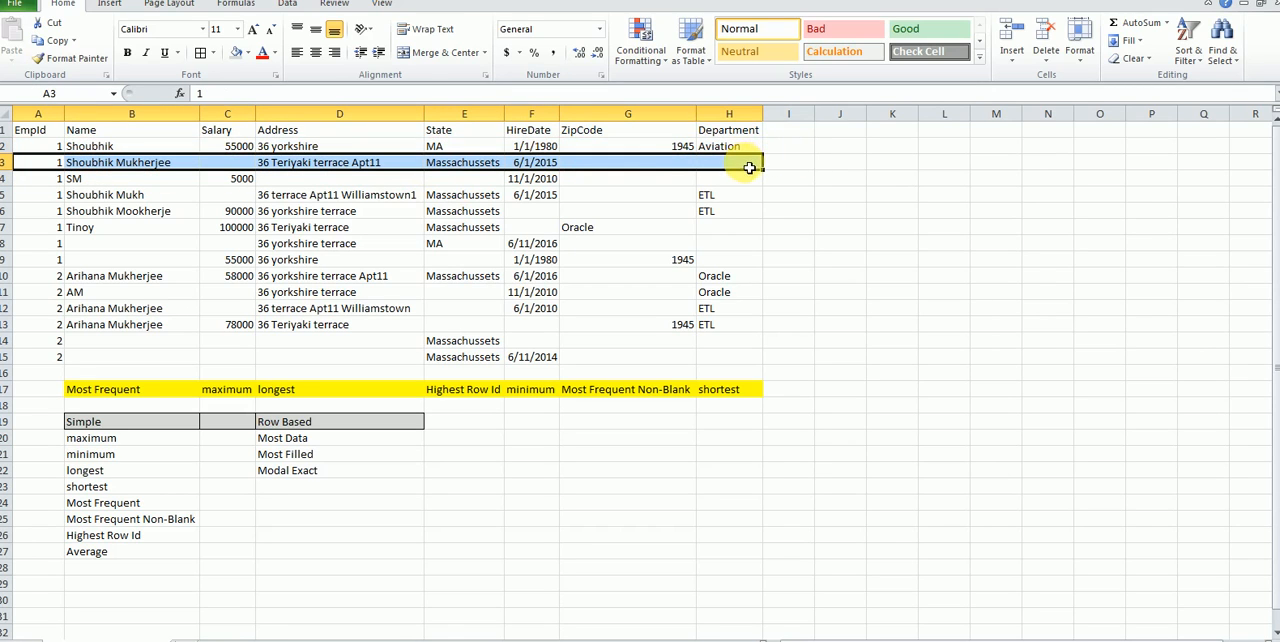
Step: Add the heading "no. of characters" in cell J1 and widen column J to fit it
click(839, 131)
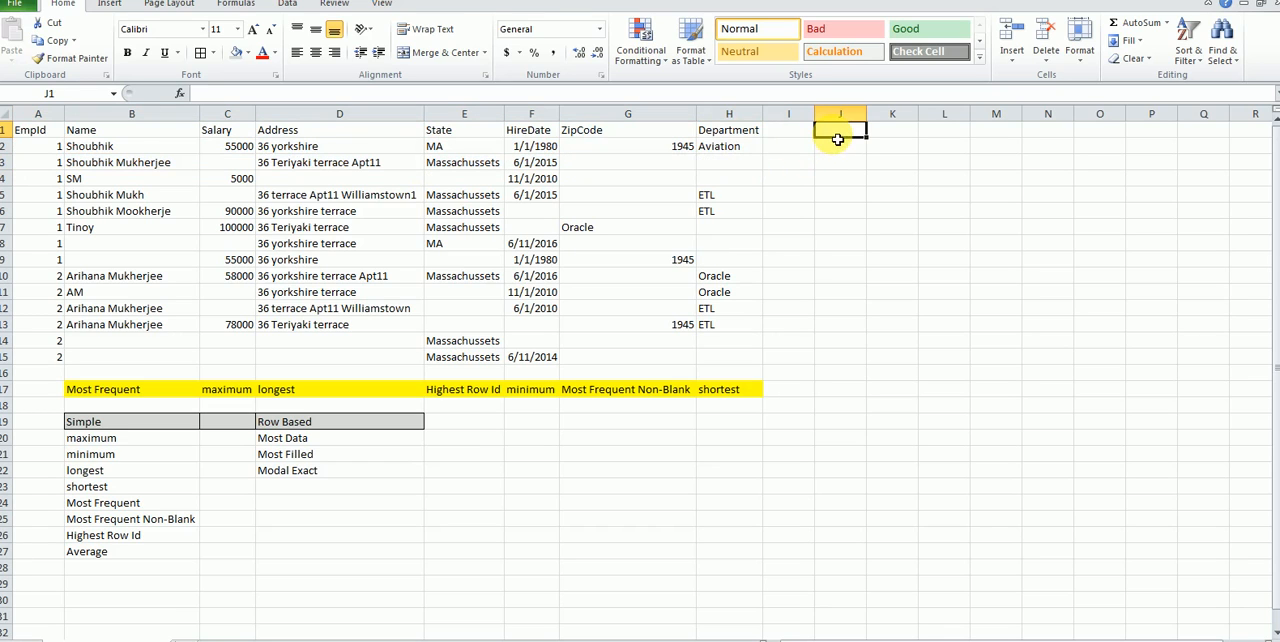
text(no)
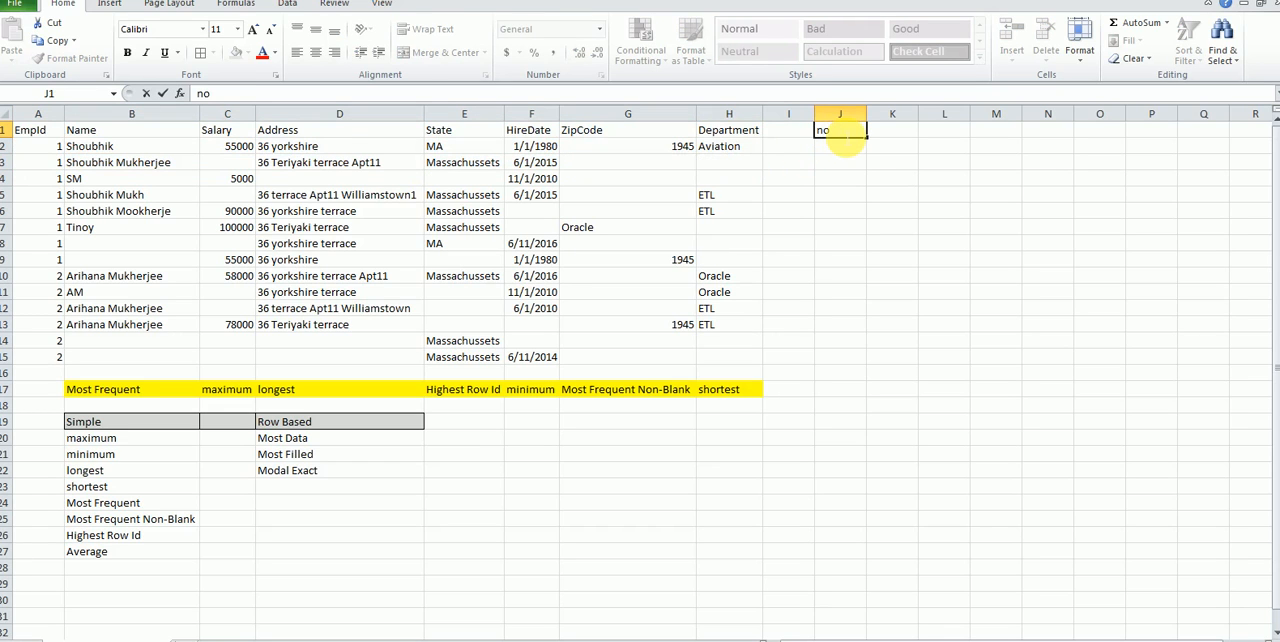
text(. of characters)
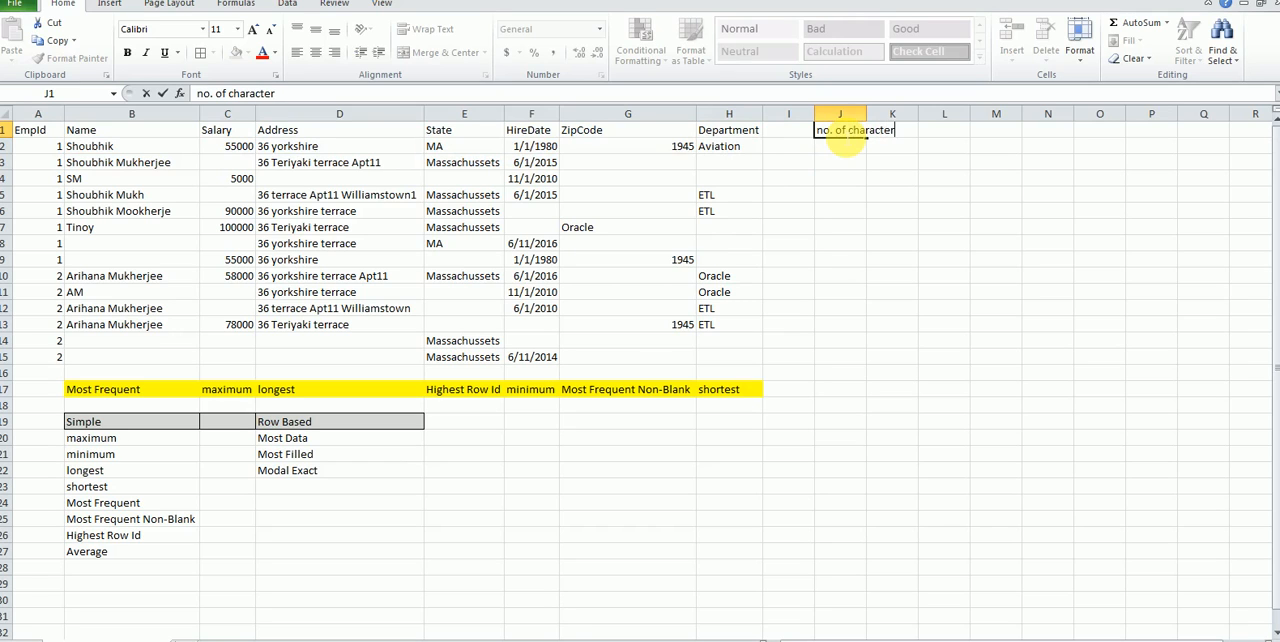
key(Return)
drag(866, 113, 925, 113)
Step: Enter the character counts 10, 15, 9, 25, 12, 13, 11 and 10 in cells J2 to J9
text(10)
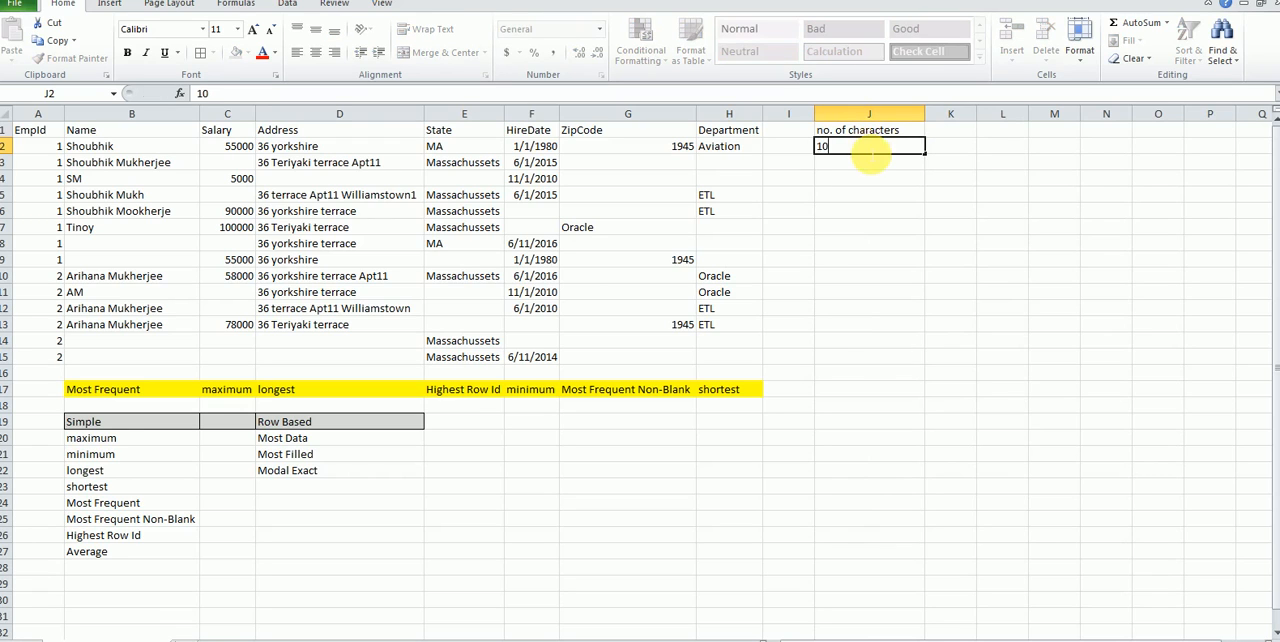
key(Return)
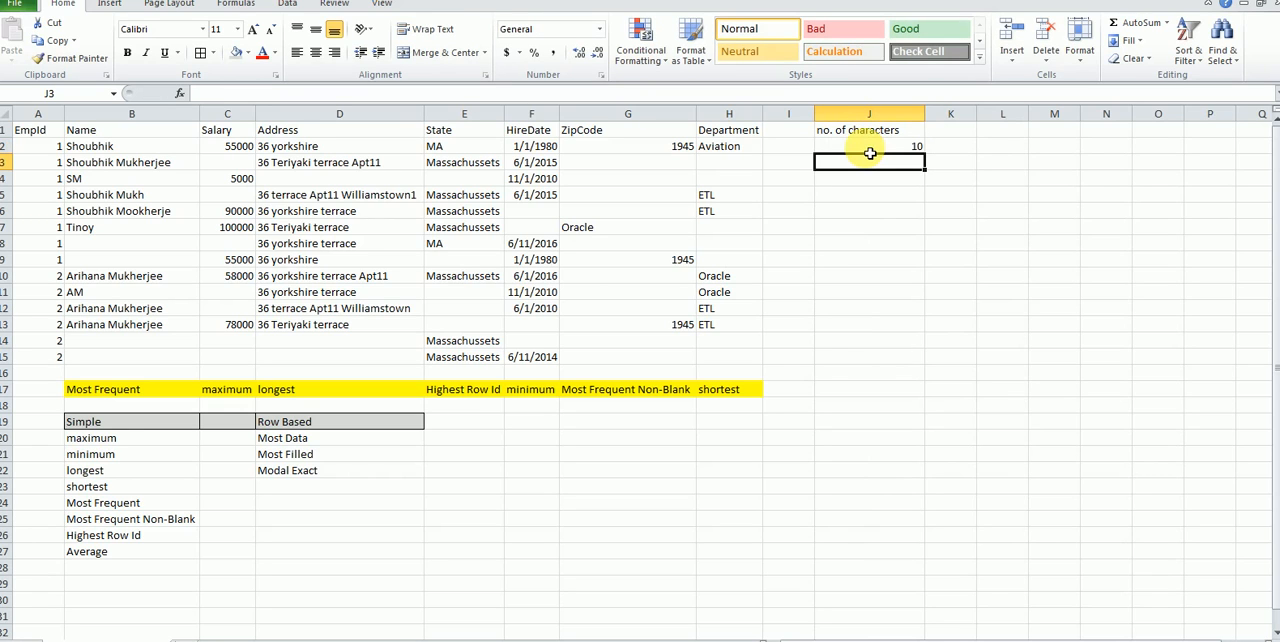
text(15)
key(Return)
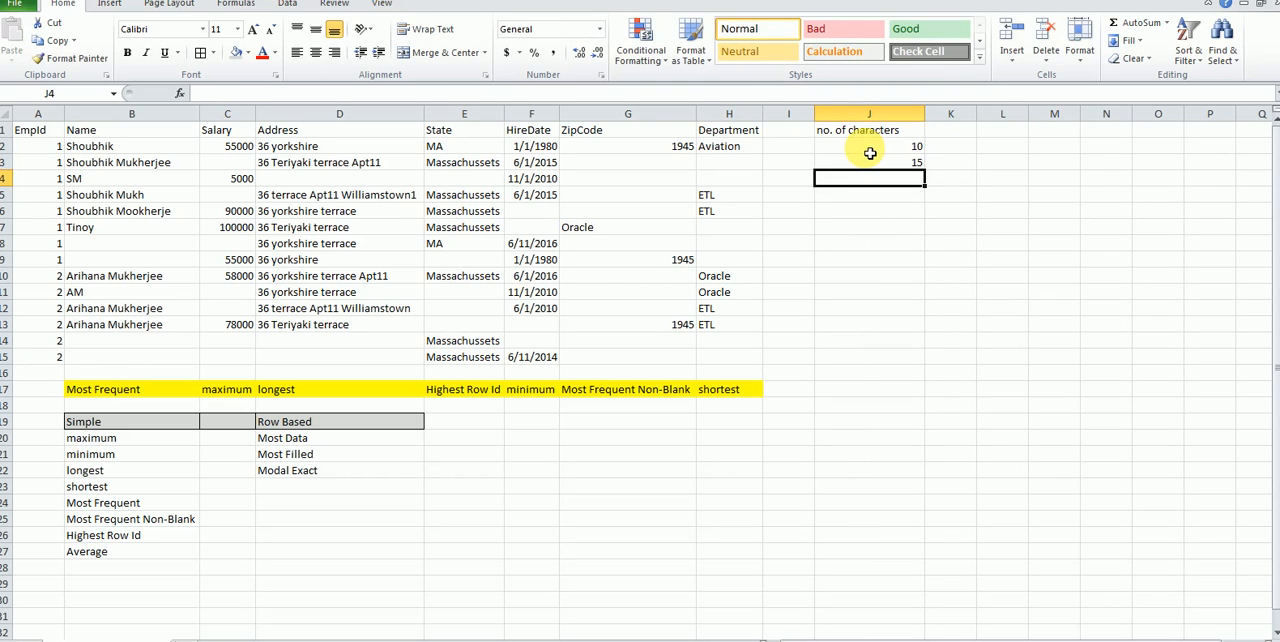
text(9)
key(Return)
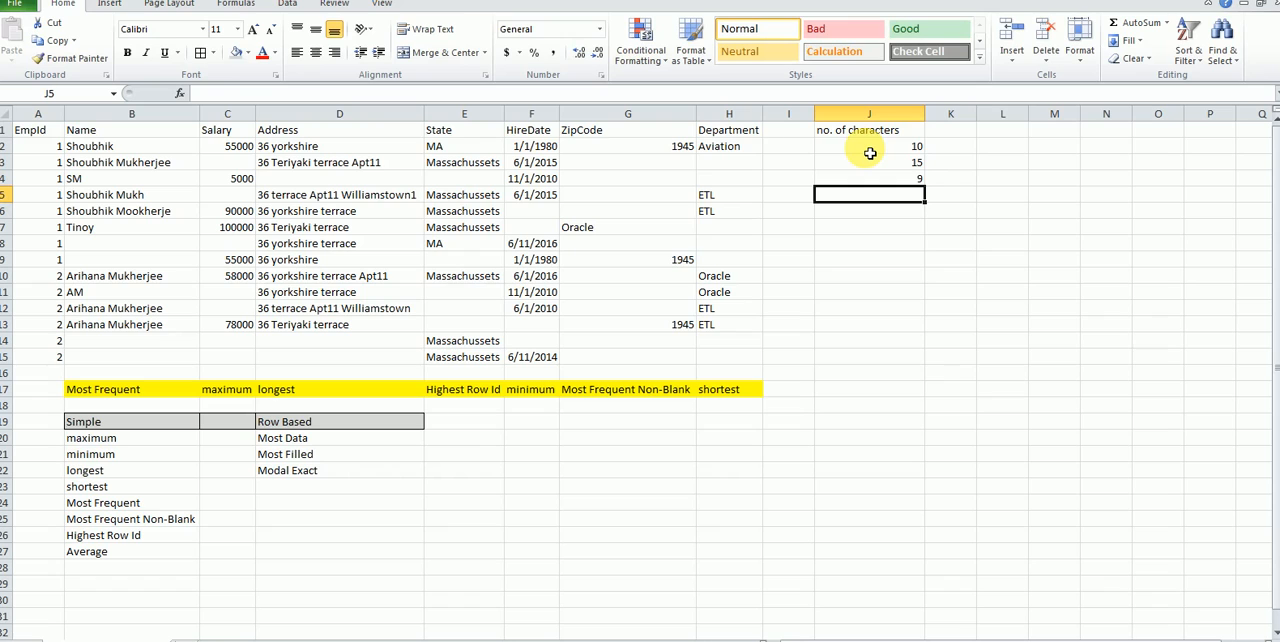
text(25)
key(Return)
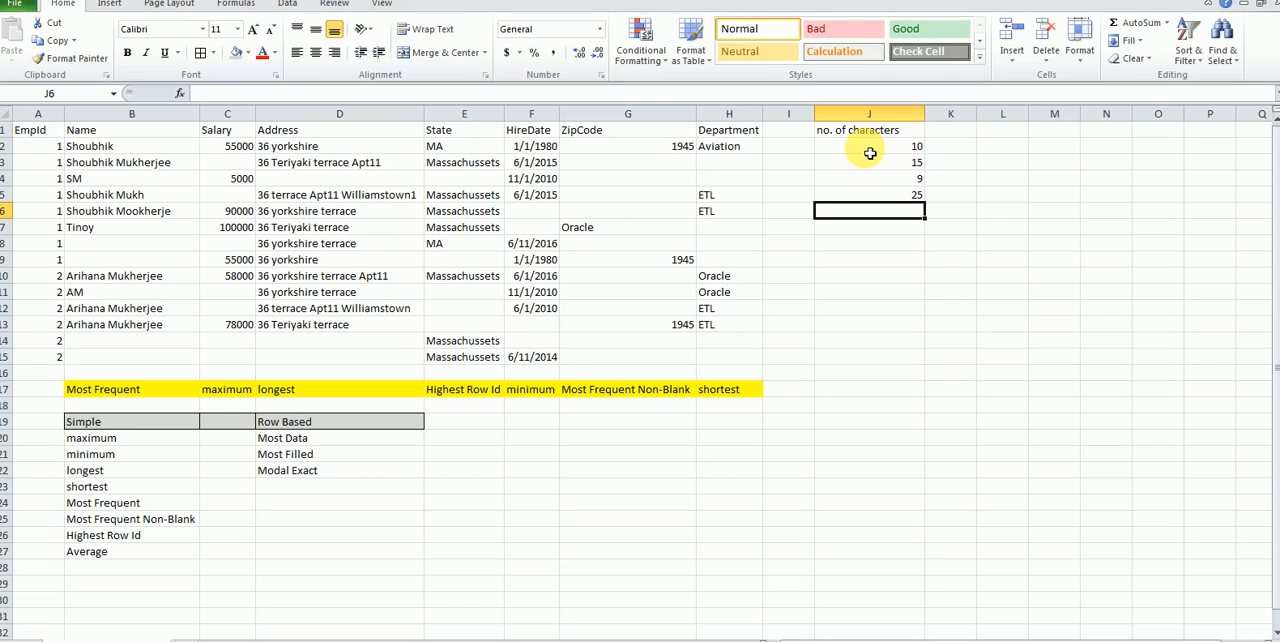
text(12)
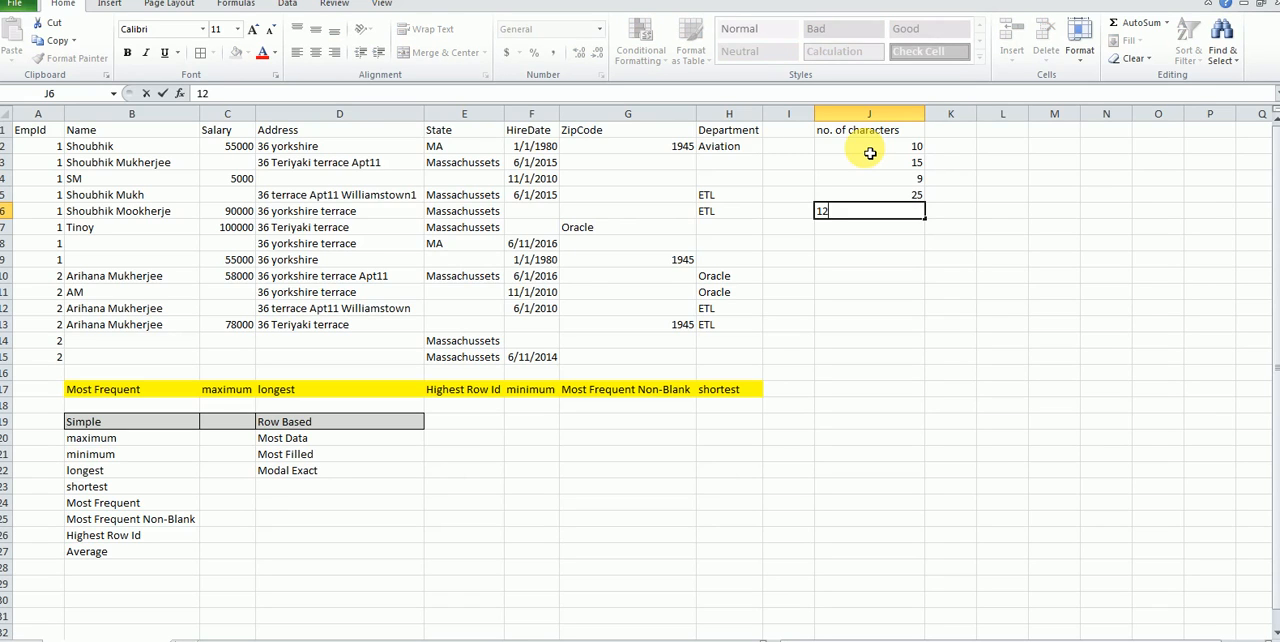
key(Return)
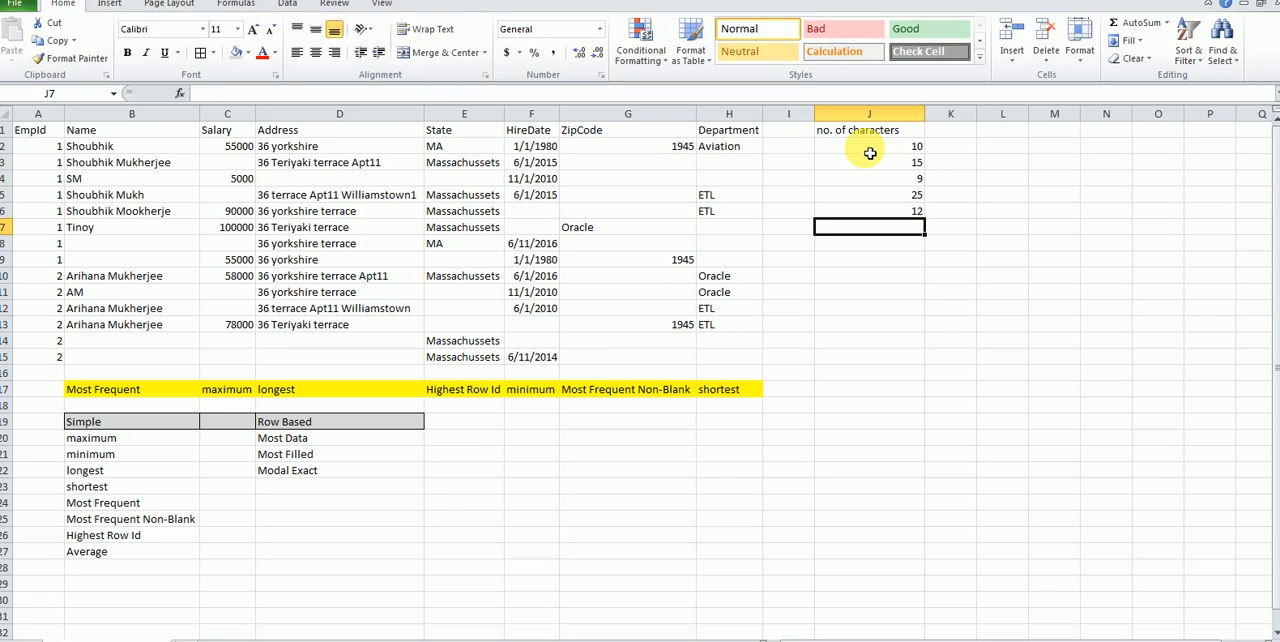
text(13)
key(Return)
text(11)
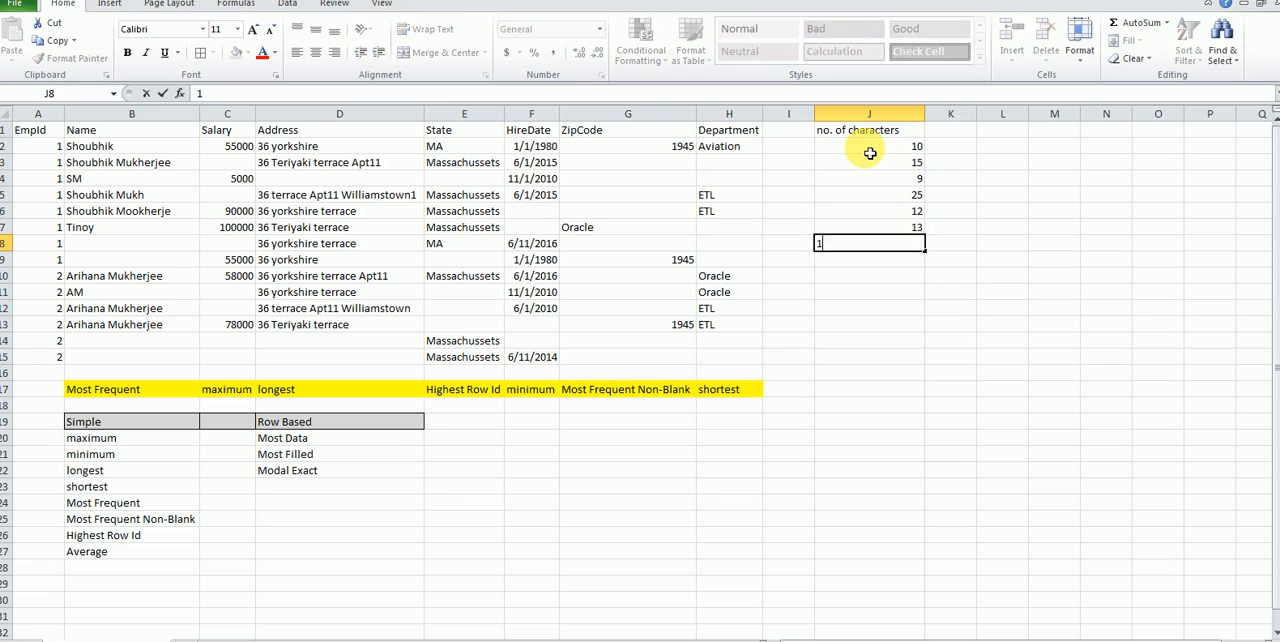
key(Return)
text(1)
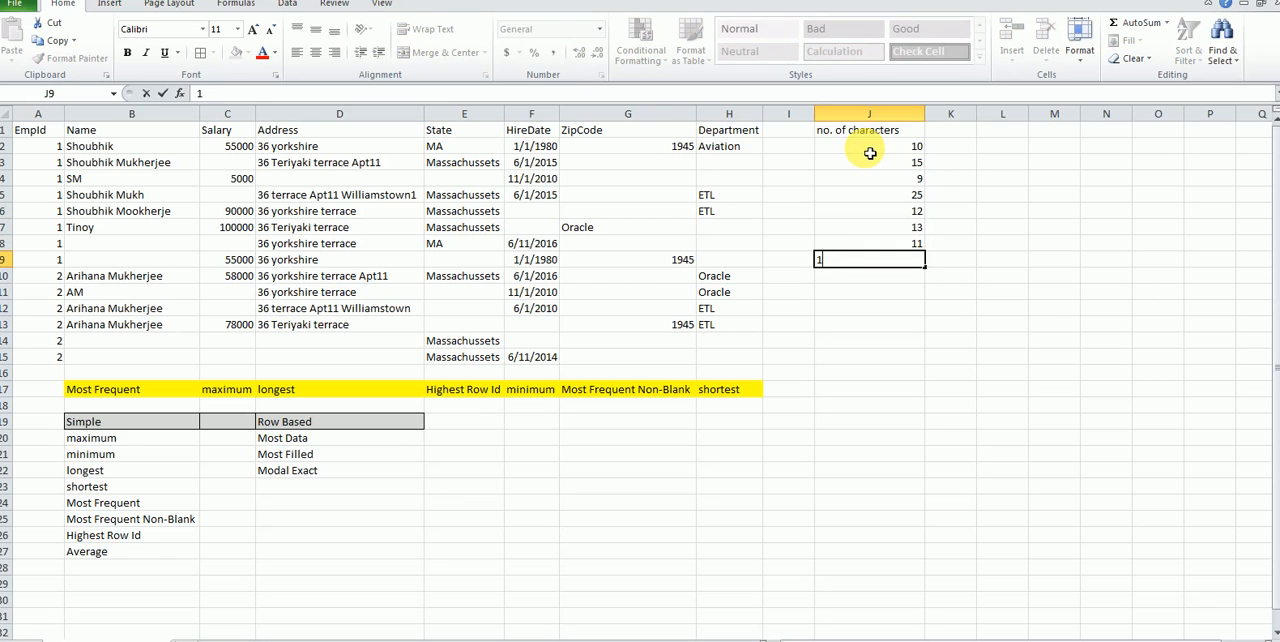
text(0)
key(Return)
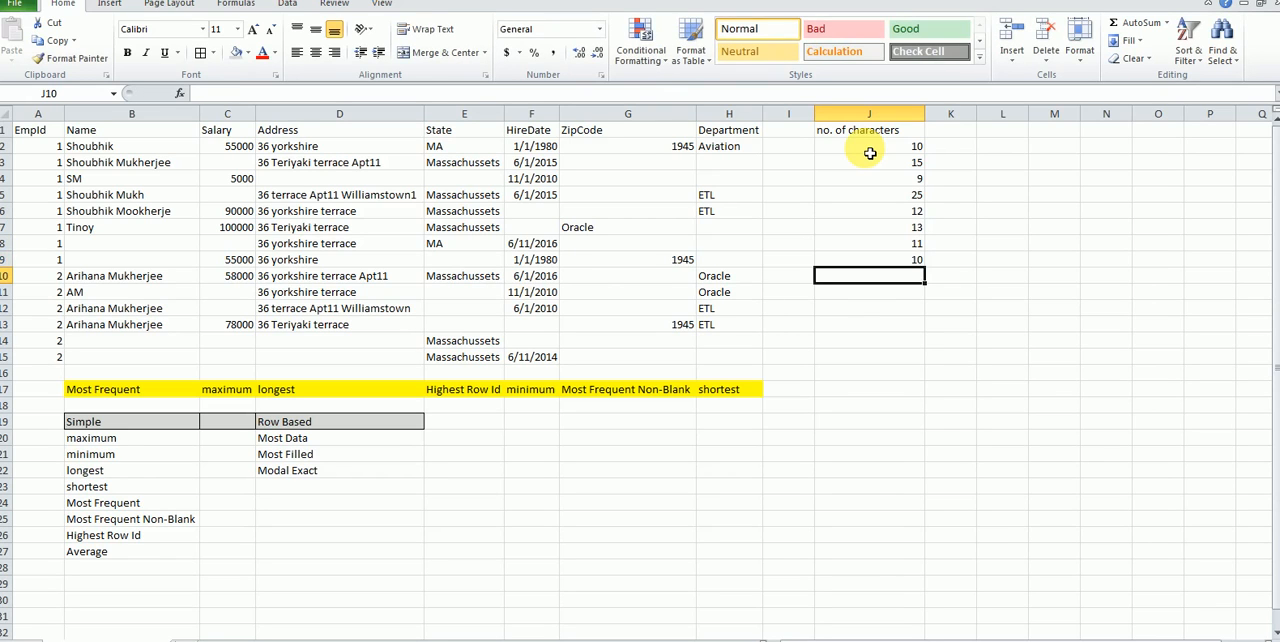
Step: Fill the EmpId 1 records in A2:J9 with the standard orange color
click(39, 147)
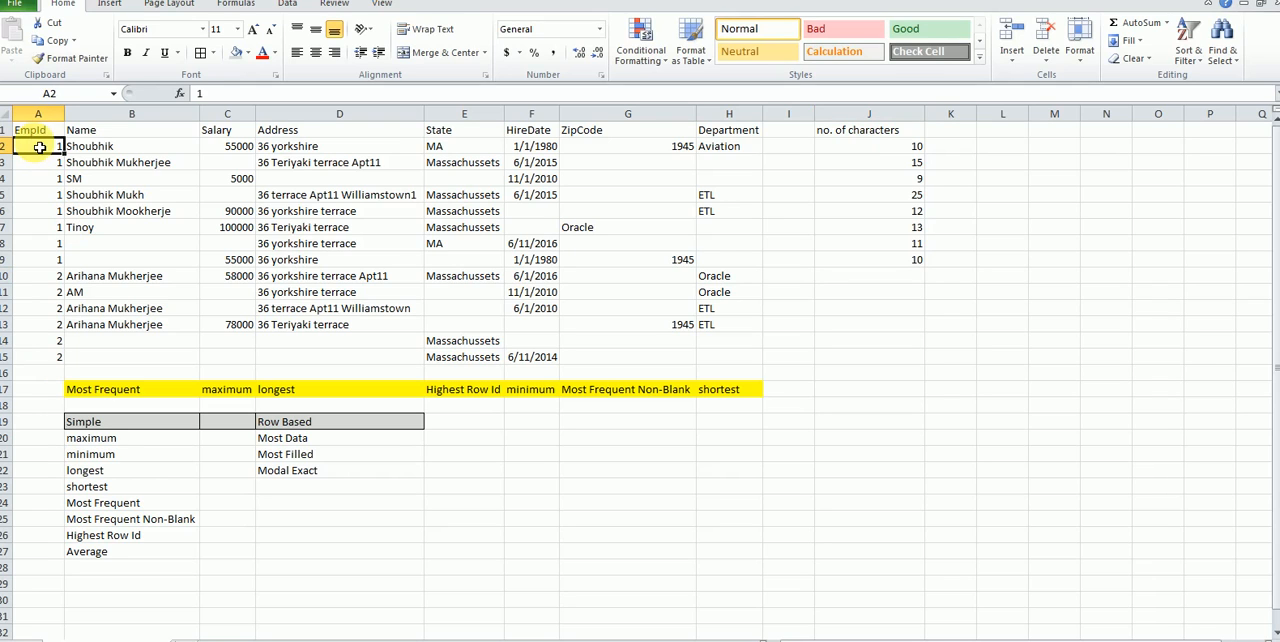
drag(39, 147, 884, 264)
click(248, 52)
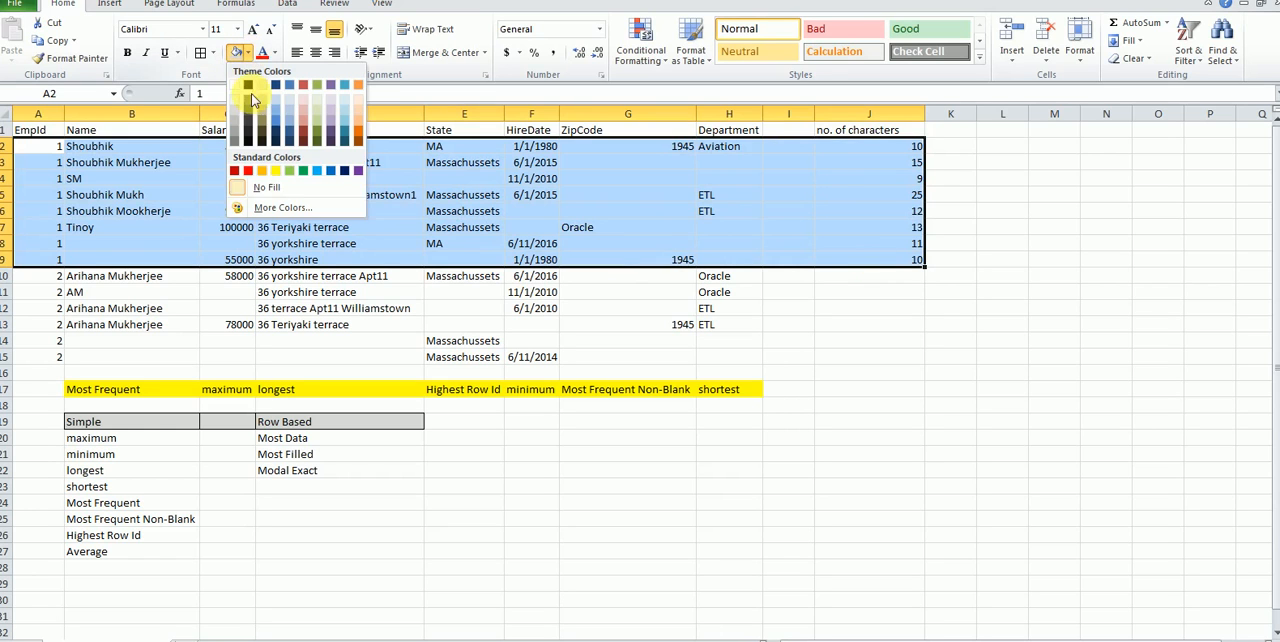
click(275, 170)
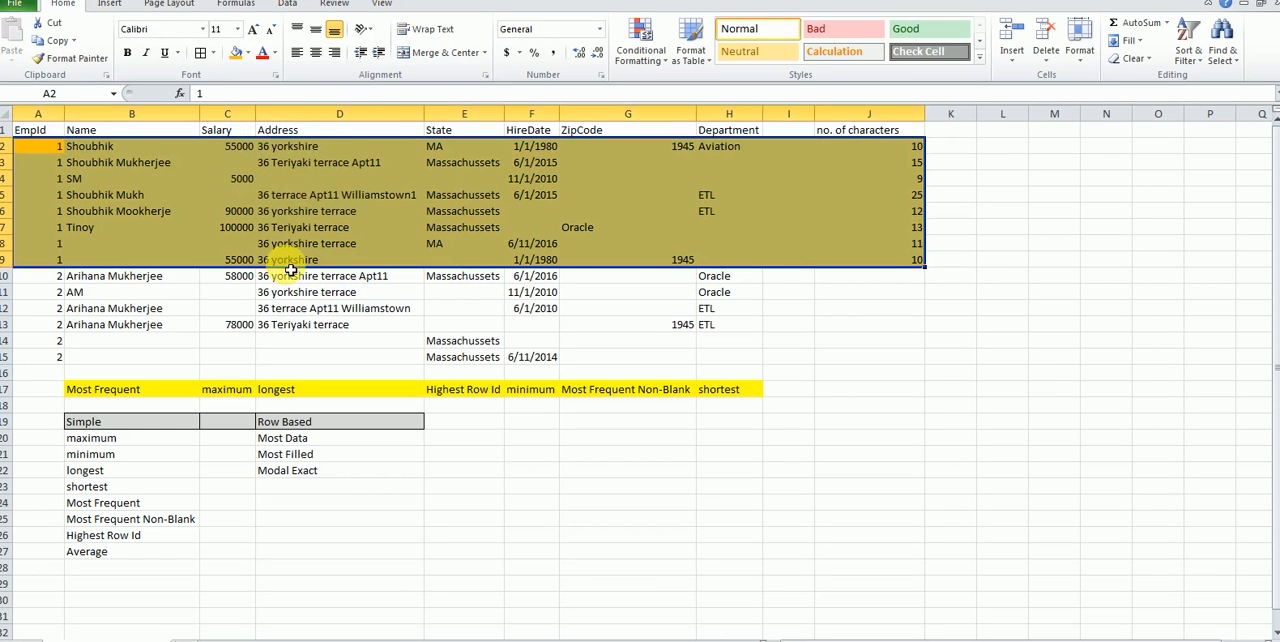
click(768, 299)
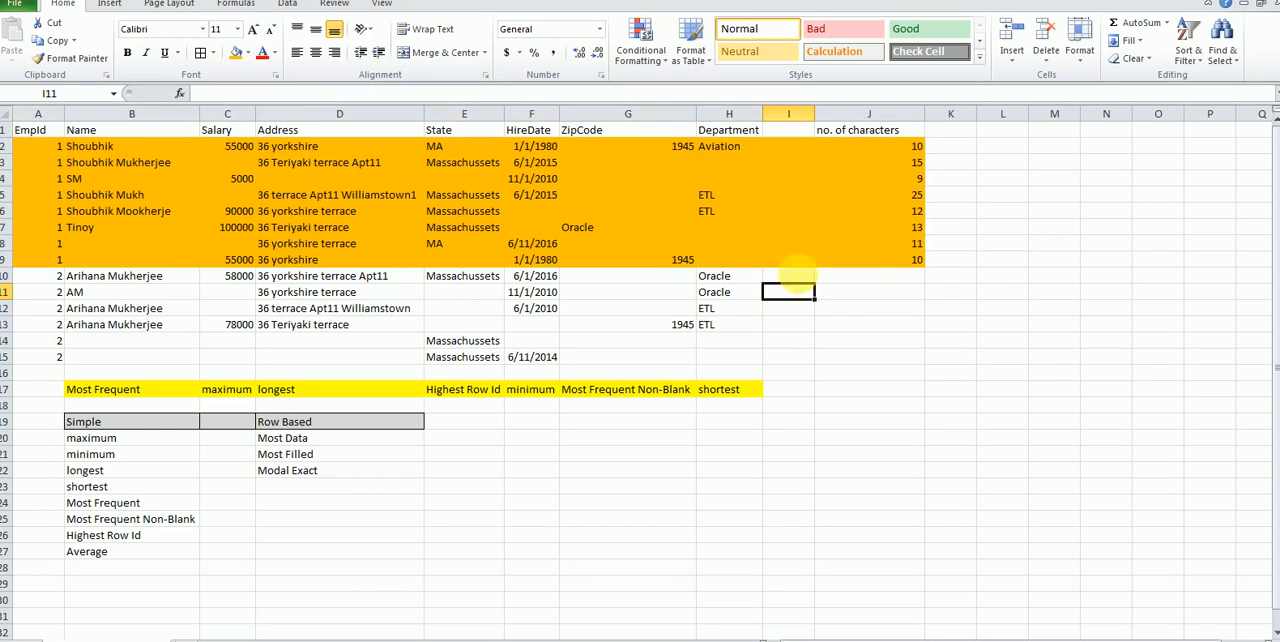
Step: Bold the record in A5:J5 to mark it as the Most Data row
click(922, 199)
drag(903, 197, 60, 196)
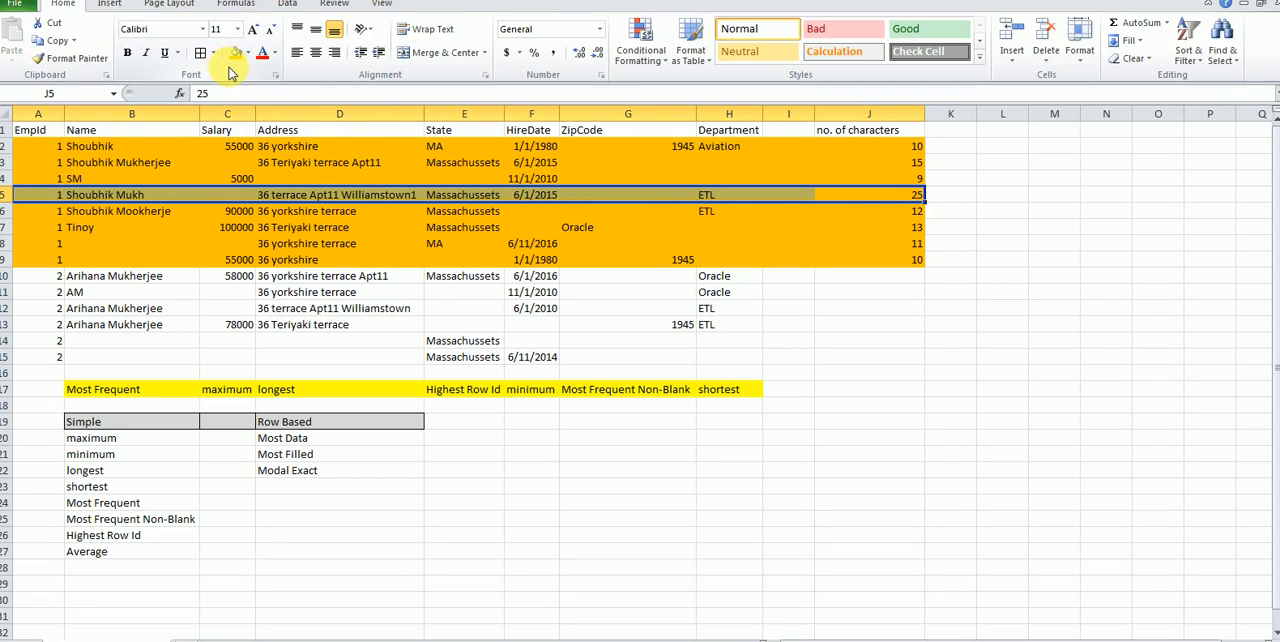
click(127, 52)
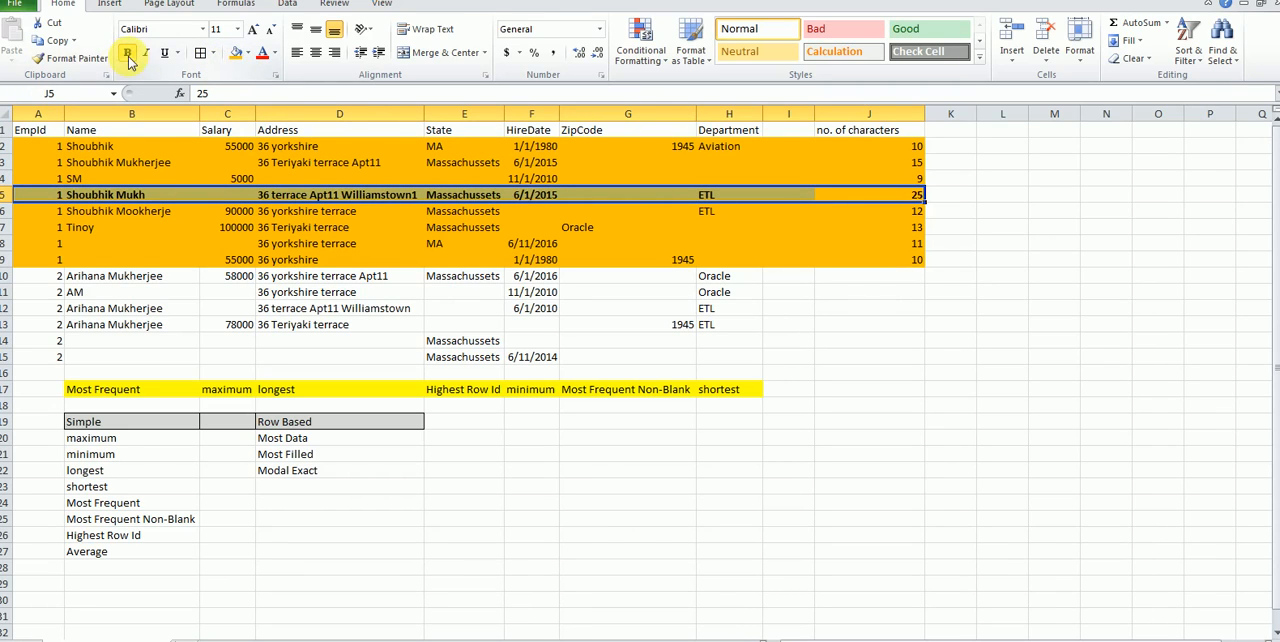
click(360, 440)
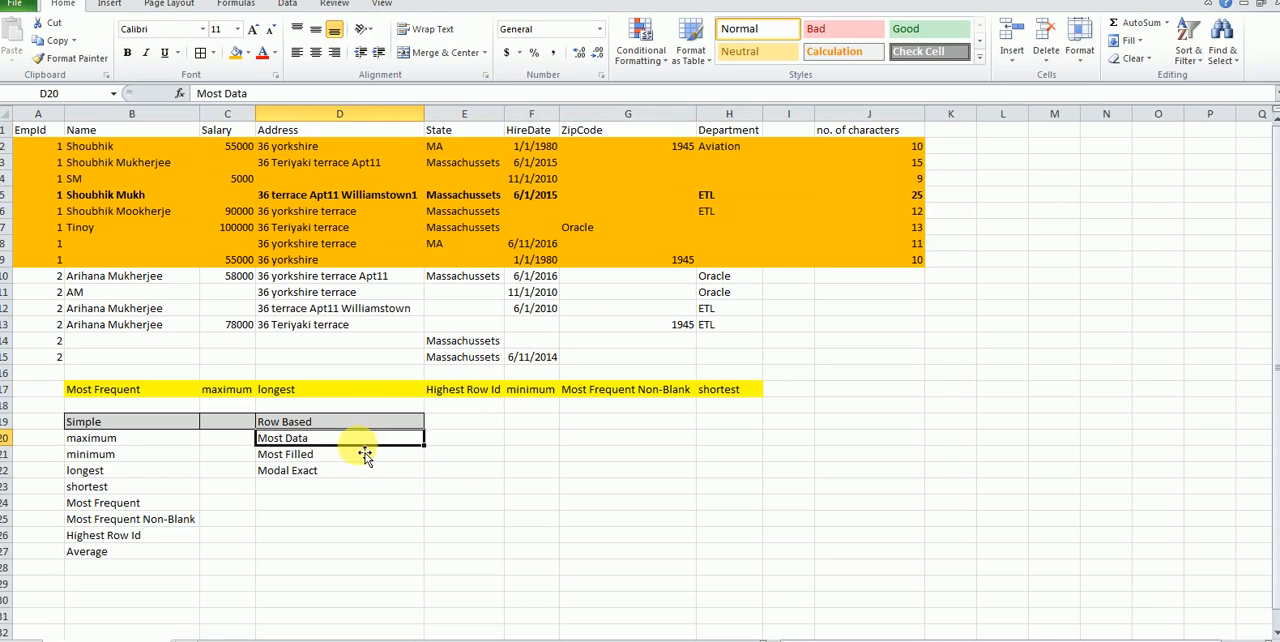
Step: Remove the bold formatting from the record in A5:J5 when moving on to the Most Filled strategy
click(343, 454)
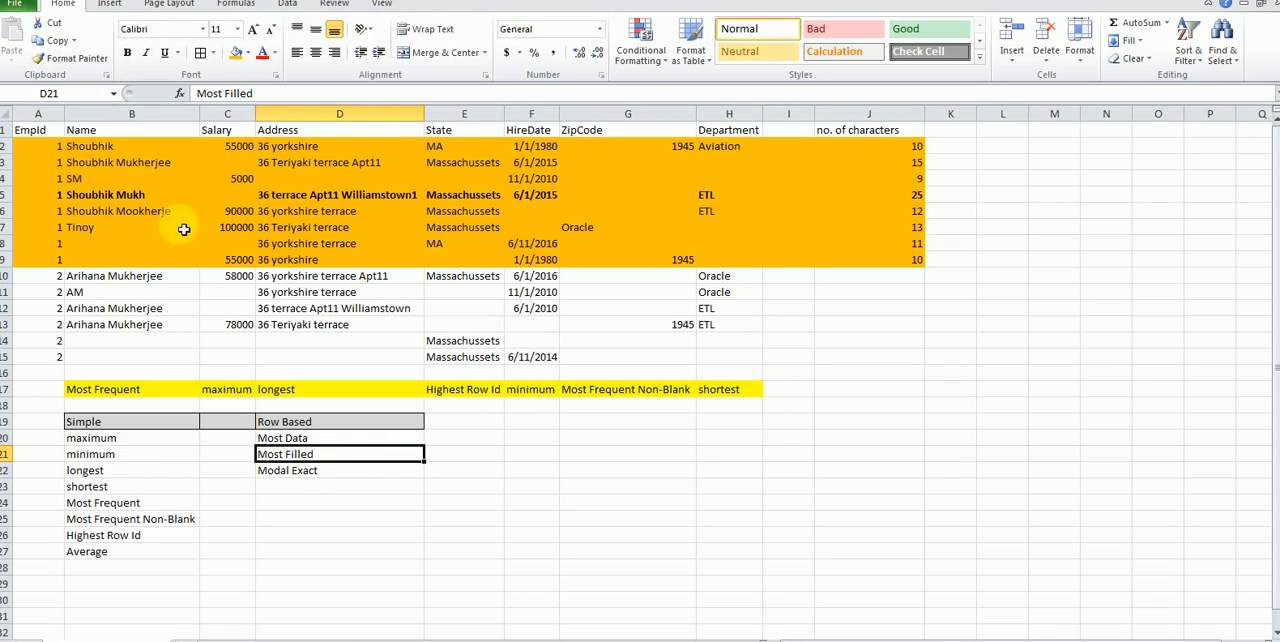
click(48, 193)
drag(45, 146, 920, 146)
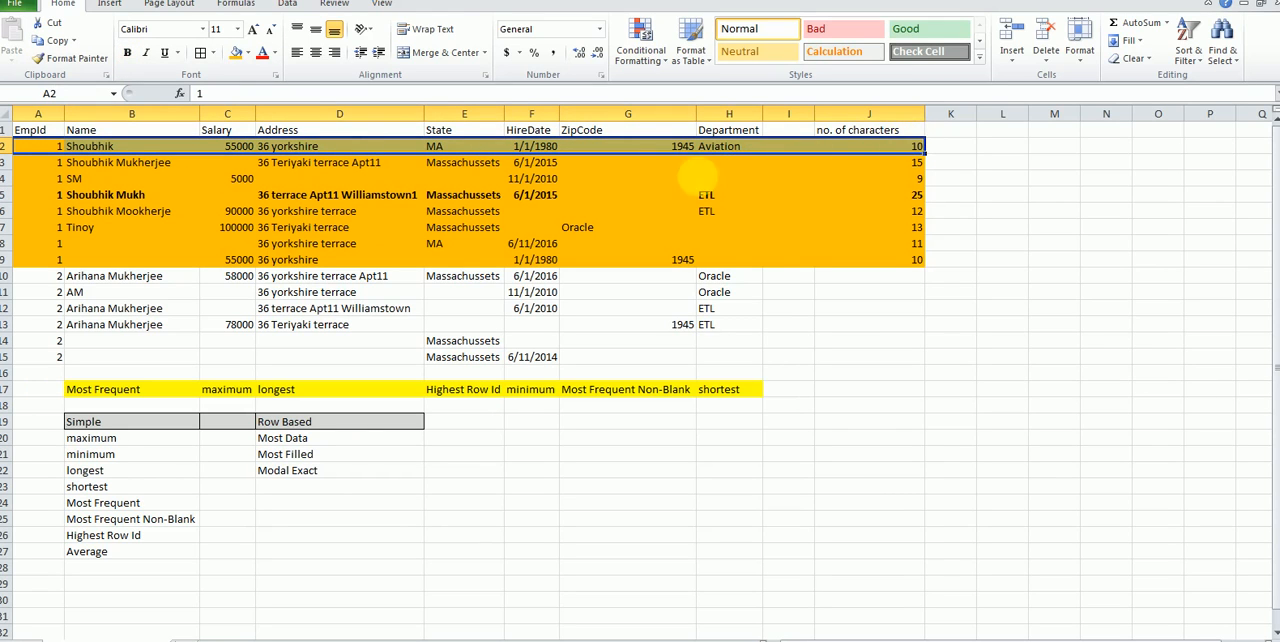
drag(30, 195, 866, 197)
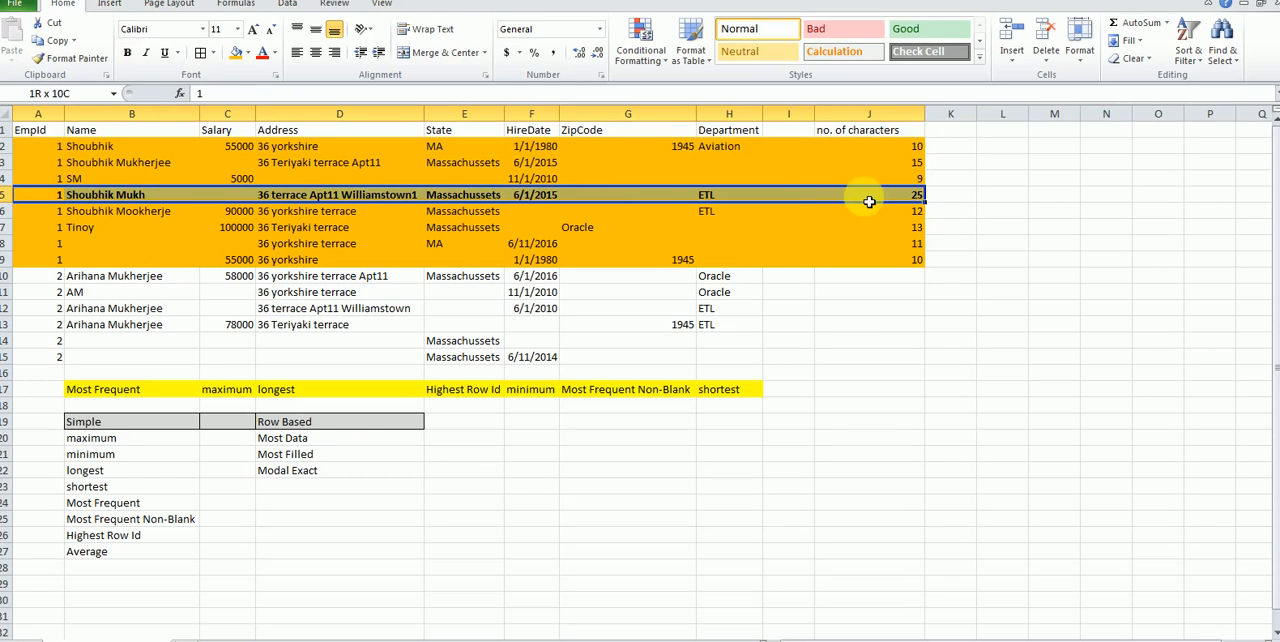
click(127, 55)
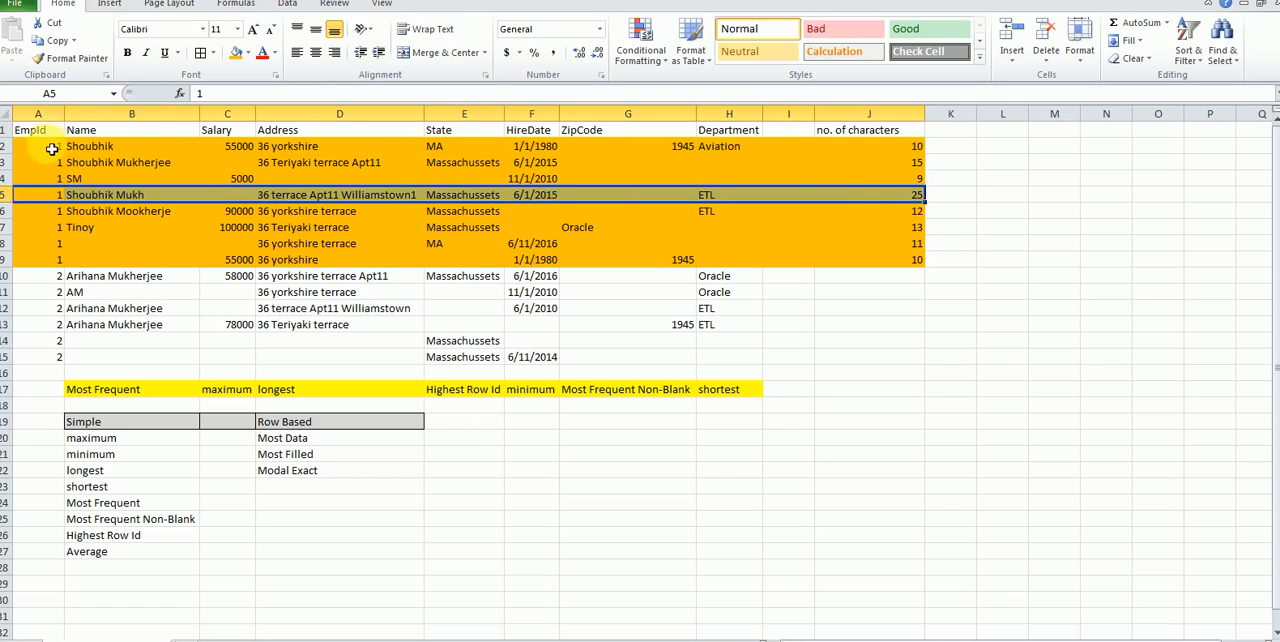
Step: Bold the record in A2:J2 to mark it as the Most Filled row
drag(52, 148, 864, 147)
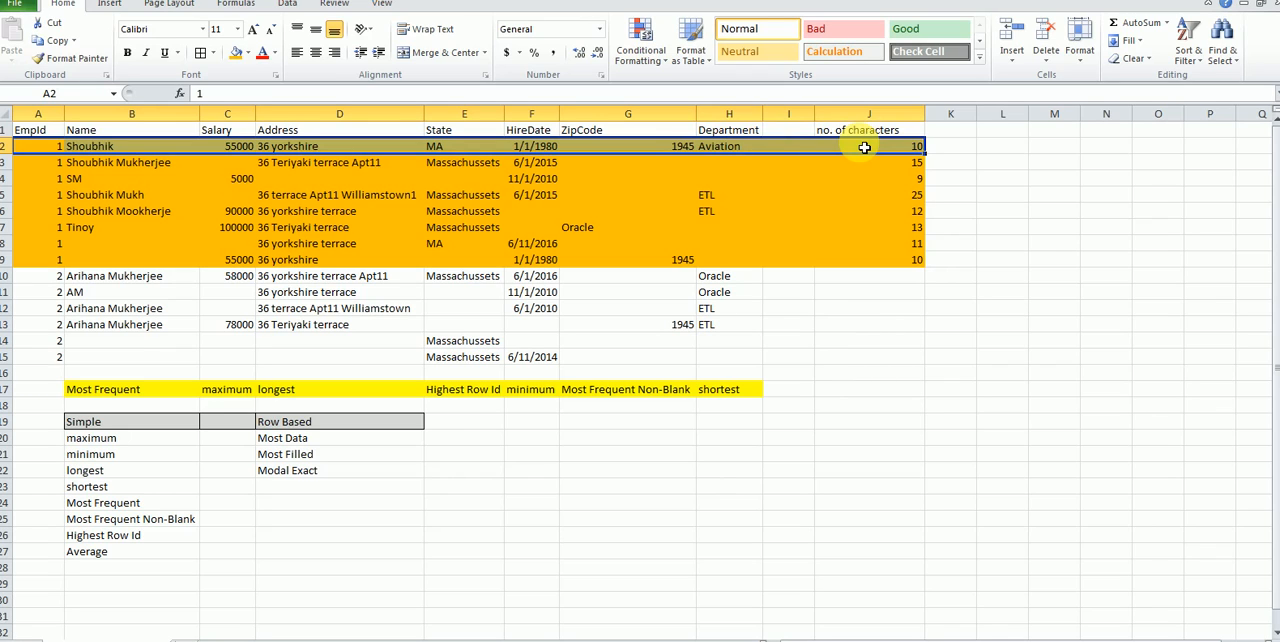
click(127, 53)
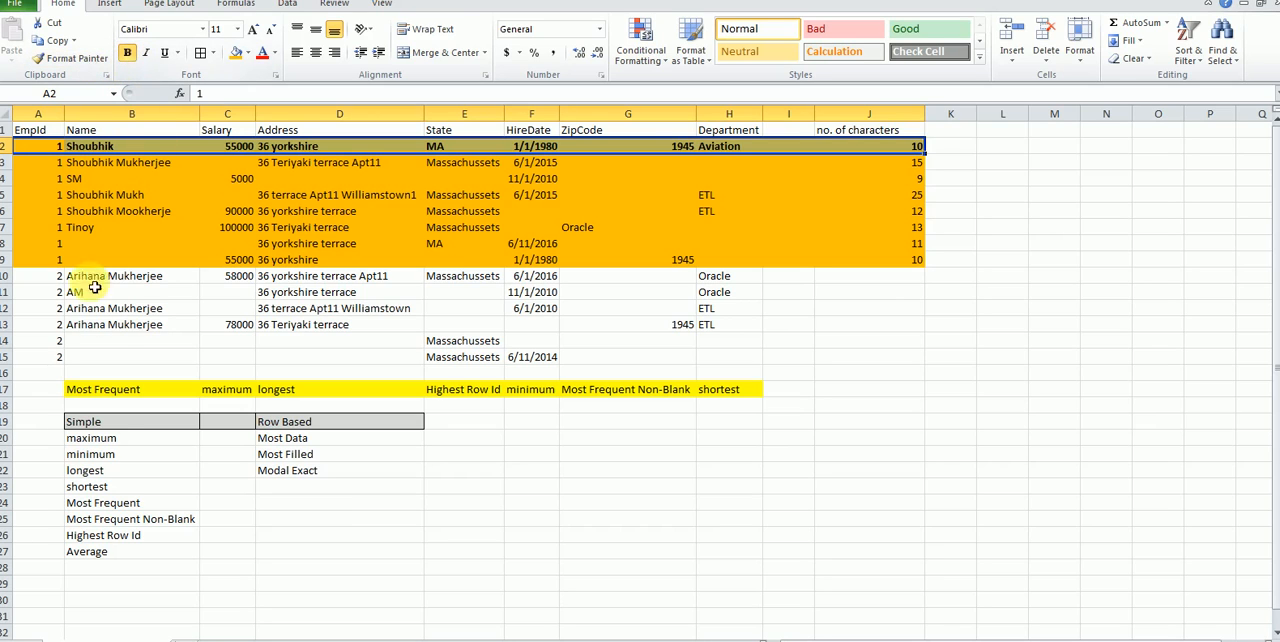
click(158, 522)
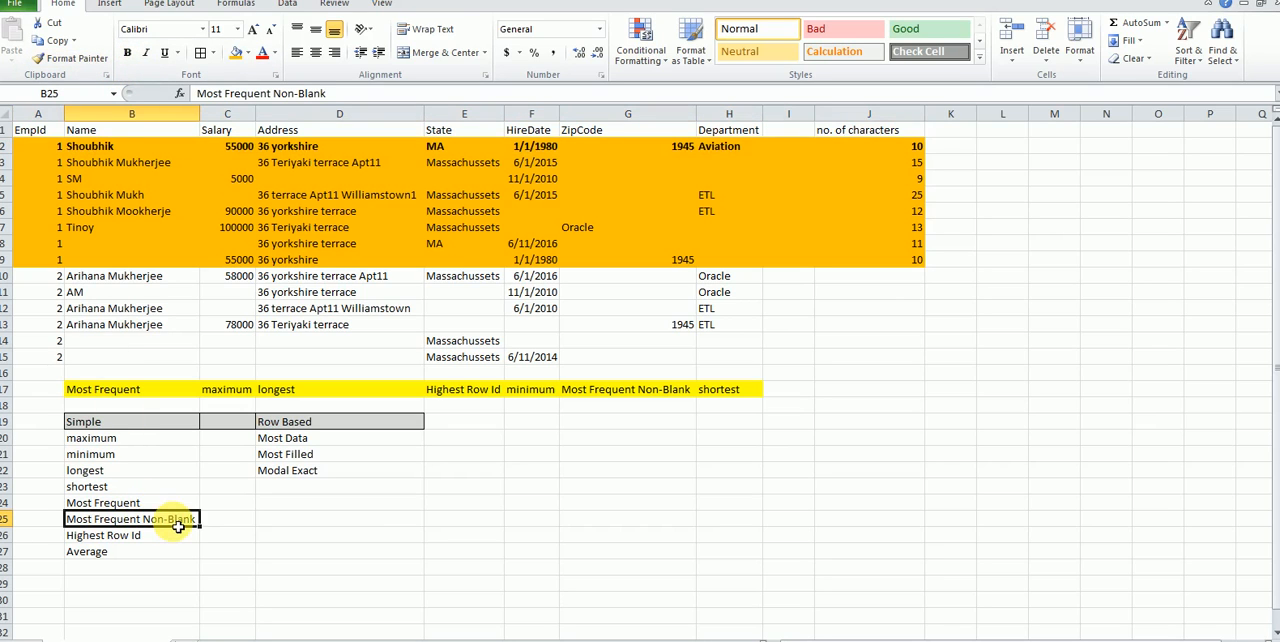
Step: Remove the bold formatting from the record in A2:J2
drag(41, 153, 900, 148)
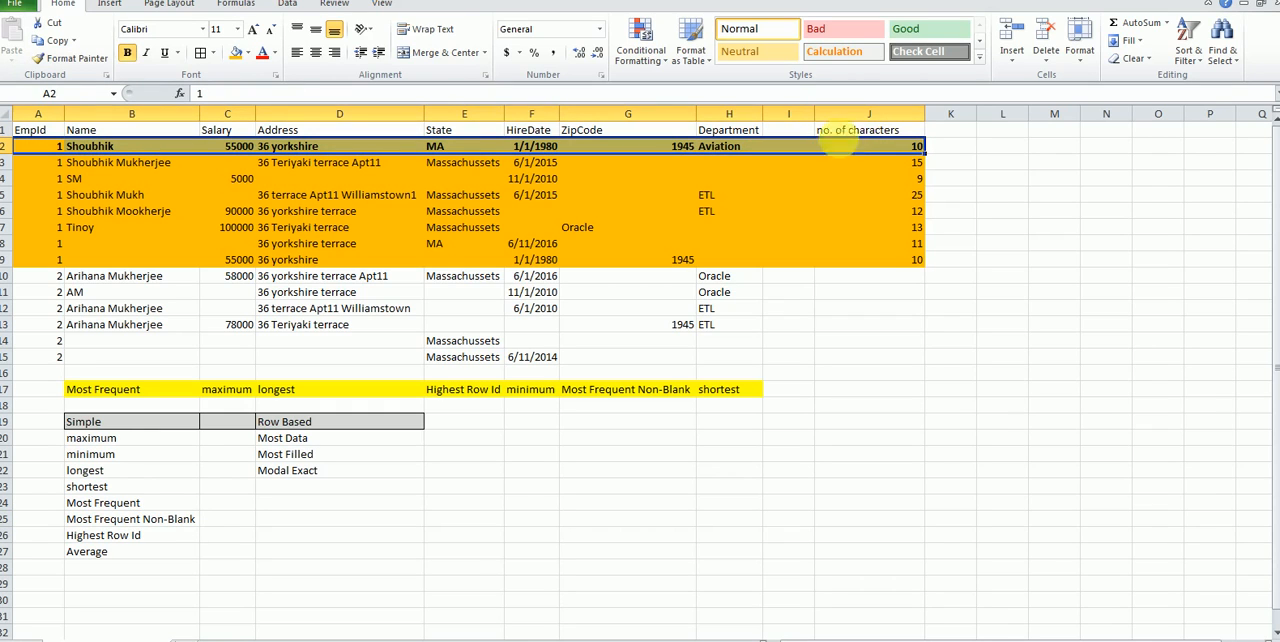
click(127, 52)
click(134, 215)
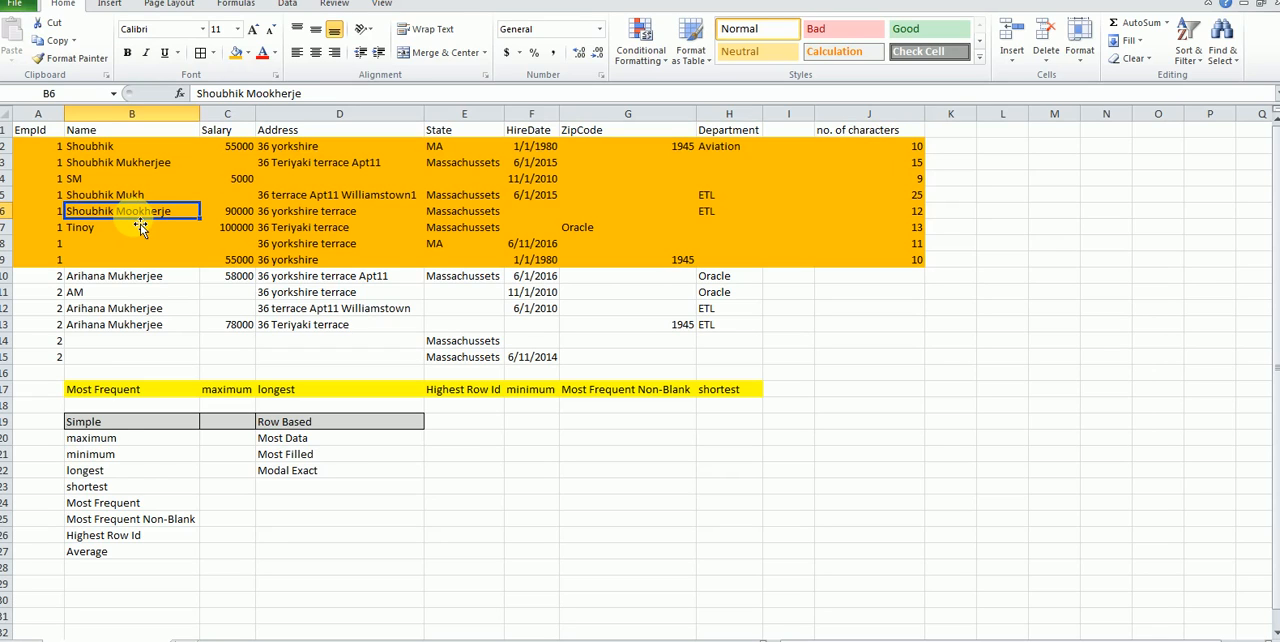
Step: Try to mark the record in A6:J6 in bold
drag(45, 210, 887, 205)
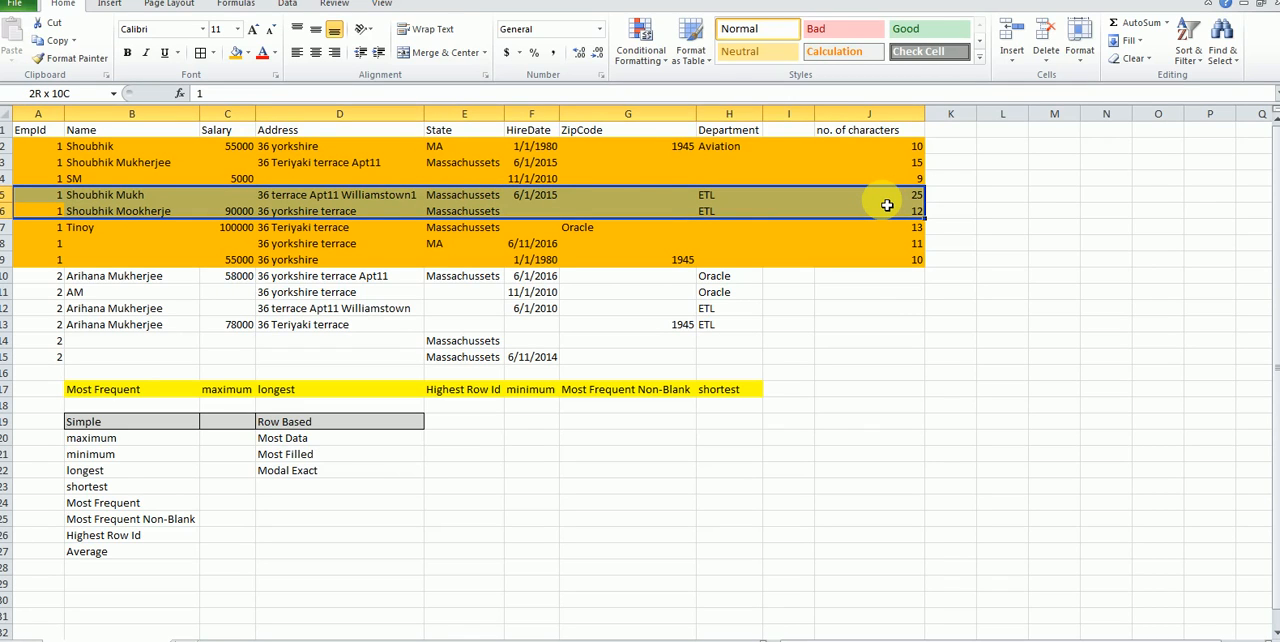
drag(887, 205, 891, 213)
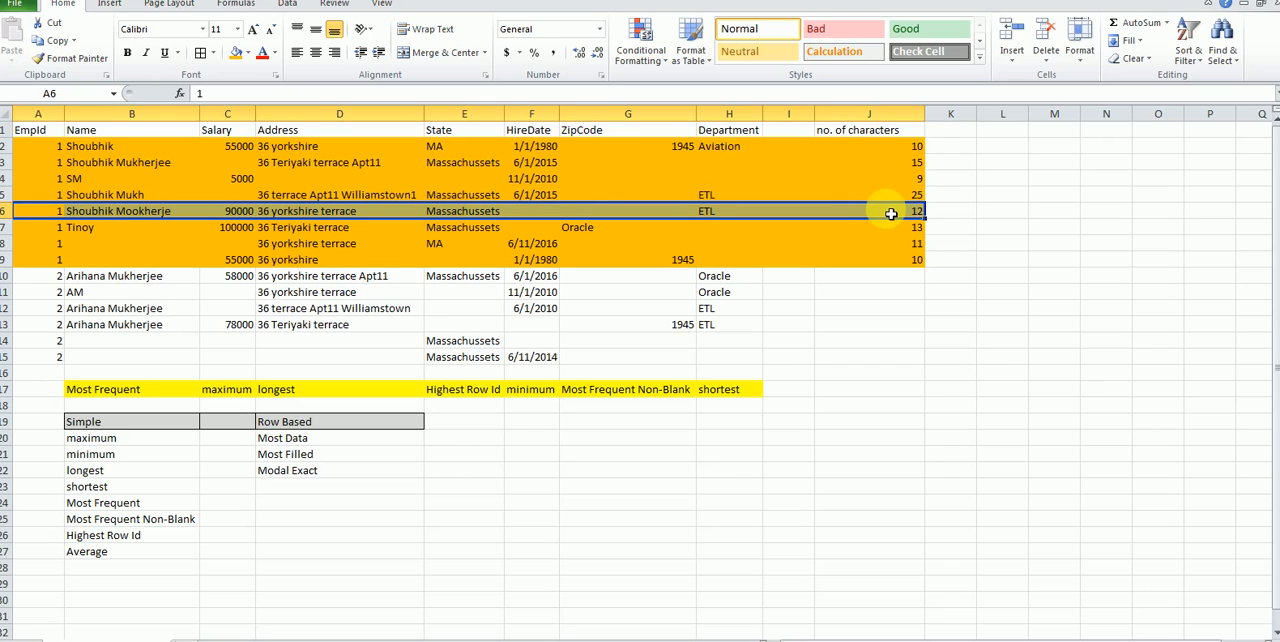
click(126, 54)
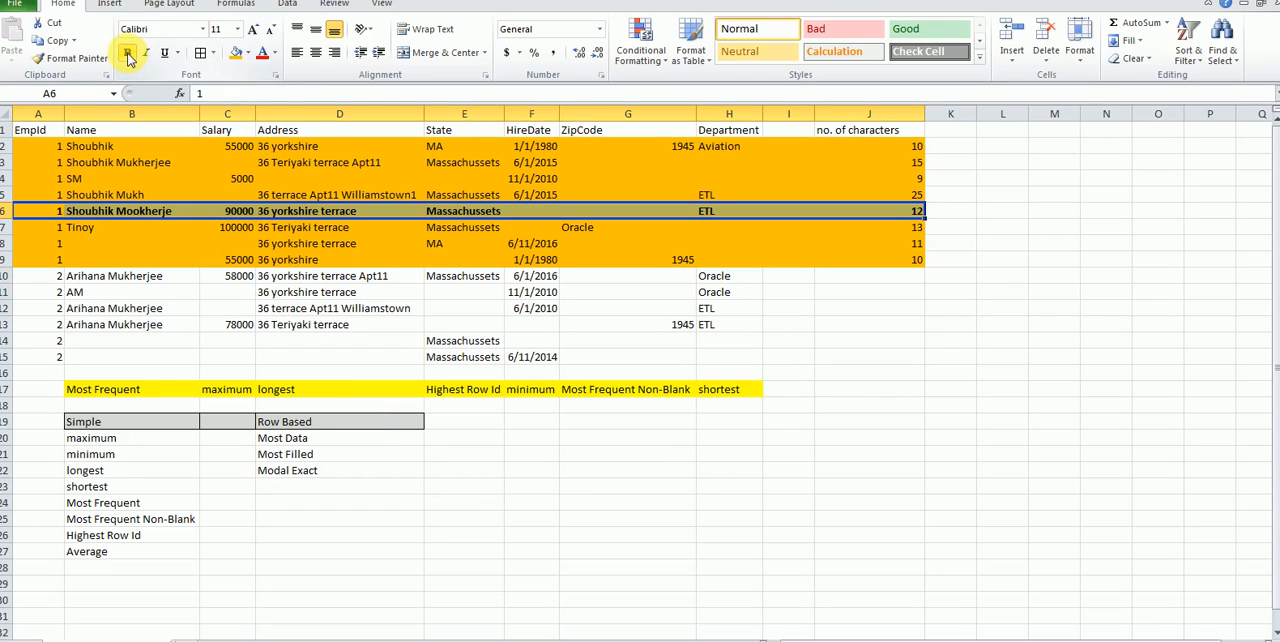
Step: Set the character count in J6 to 25 to create a Most Data tie with row 5
click(279, 446)
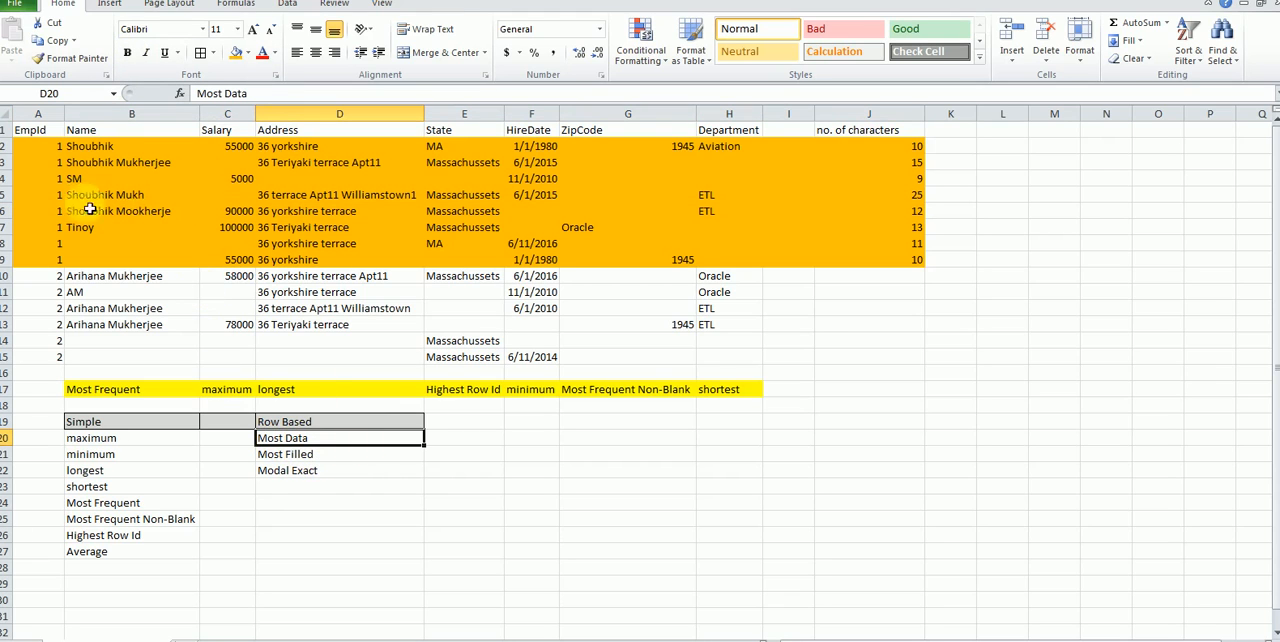
drag(35, 195, 469, 204)
click(916, 212)
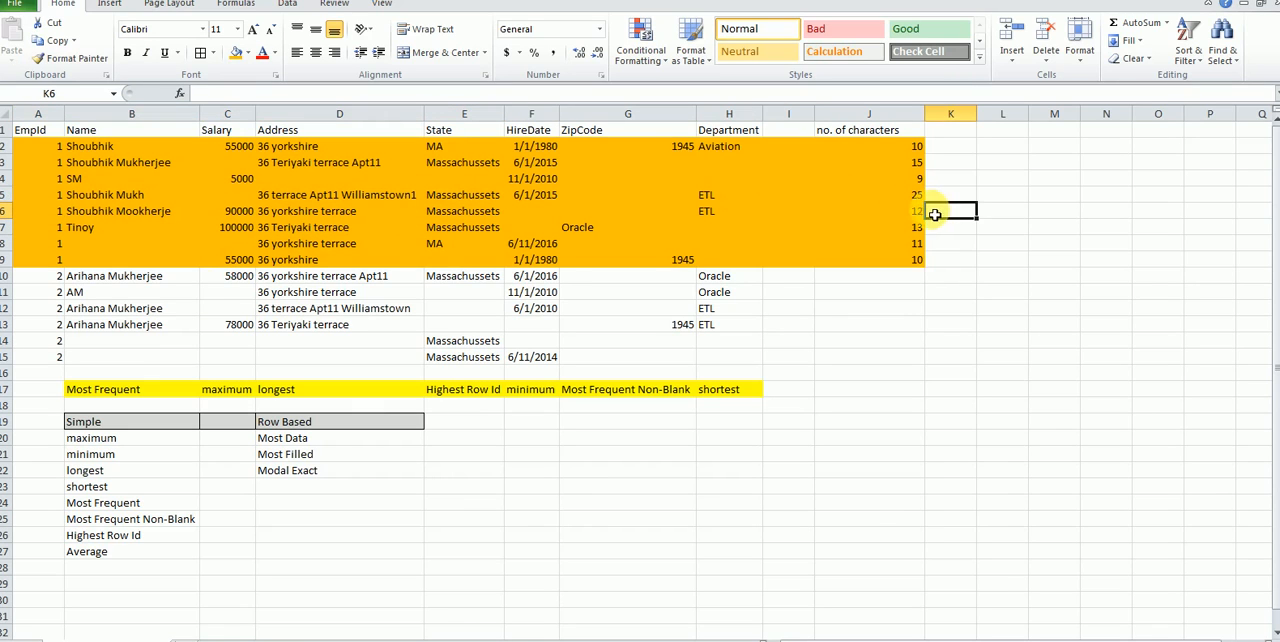
text(25)
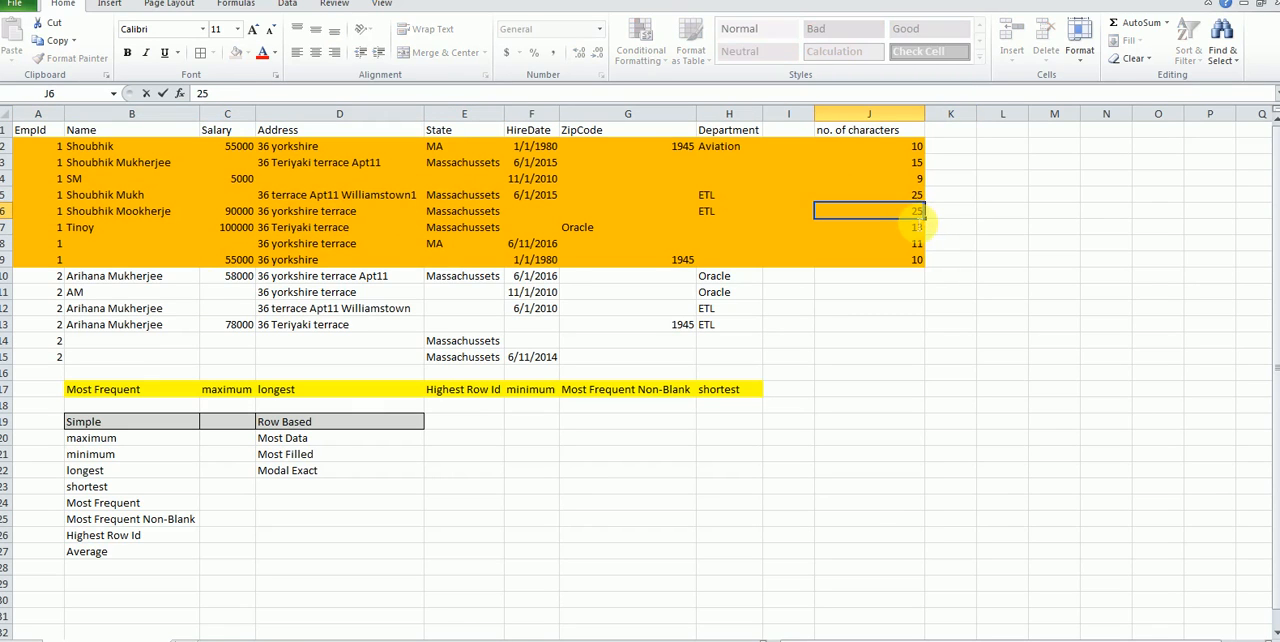
key(Return)
Step: Compare the tied records in rows 5 and 6 and bold the one in A6:J6
drag(34, 197, 905, 209)
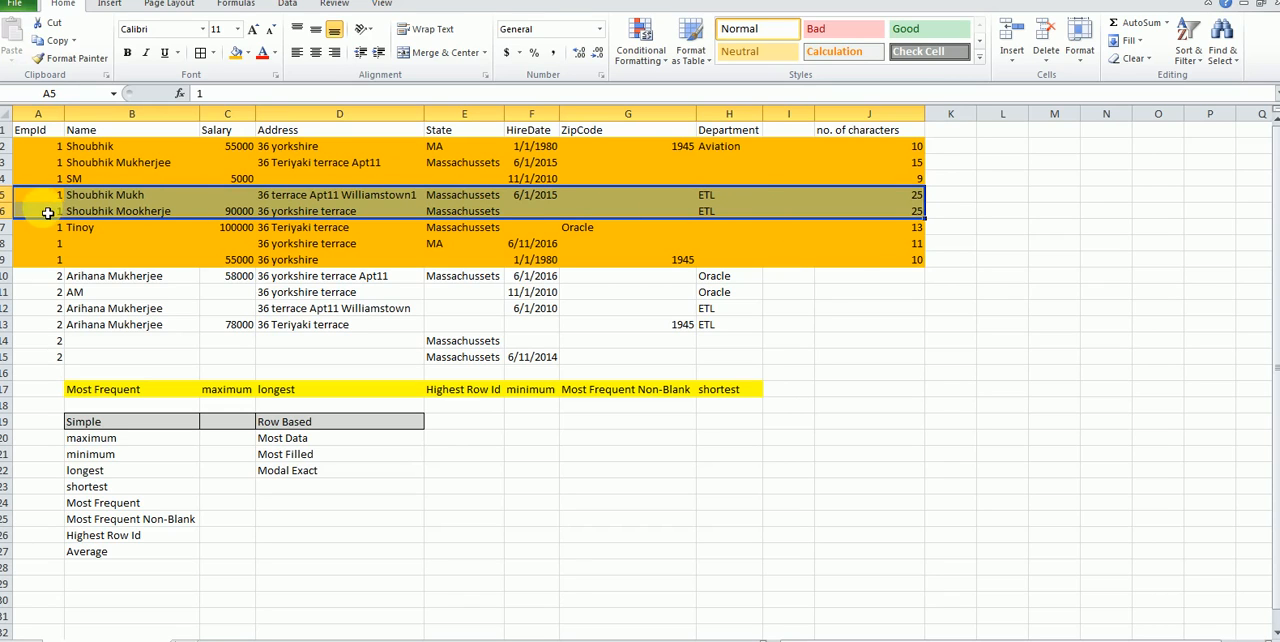
drag(40, 197, 917, 210)
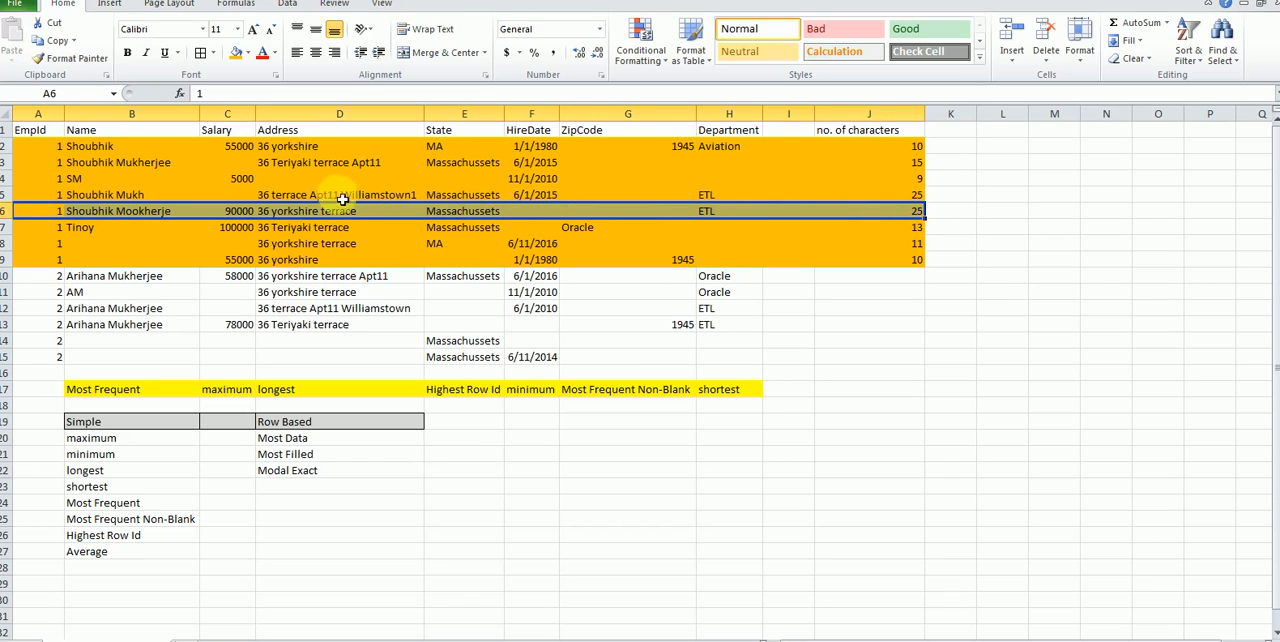
click(130, 55)
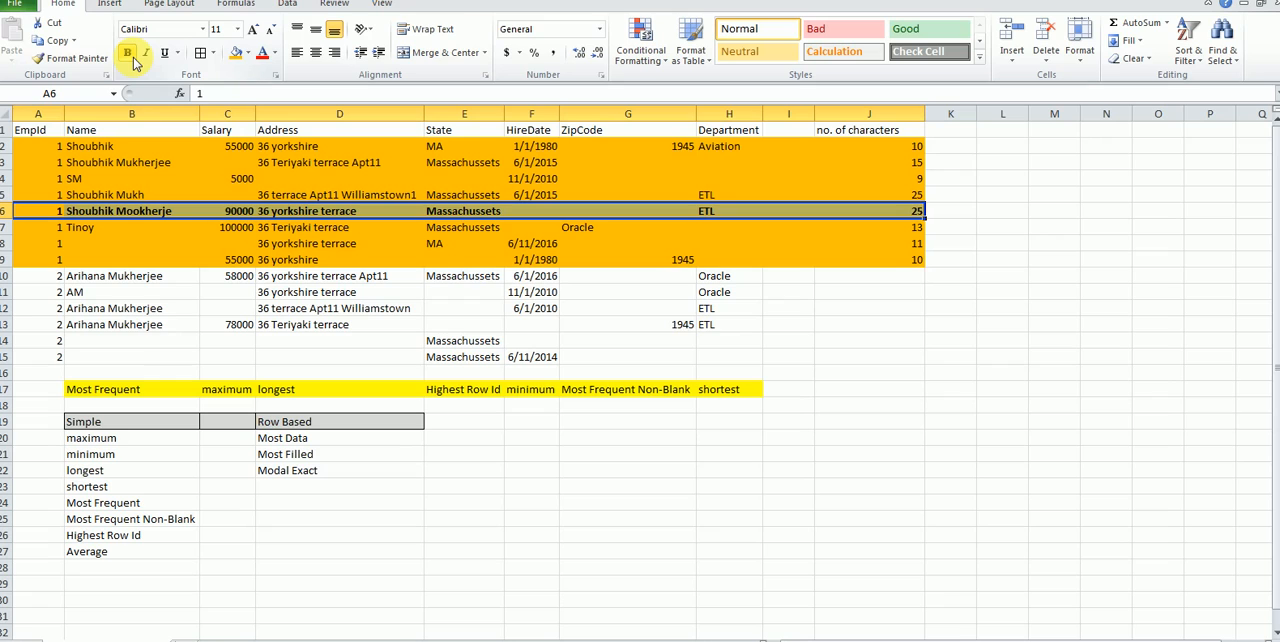
Step: Remove the bold formatting from the record in A6:J6 and bold the tied record in A5:J5 instead
click(129, 53)
click(125, 278)
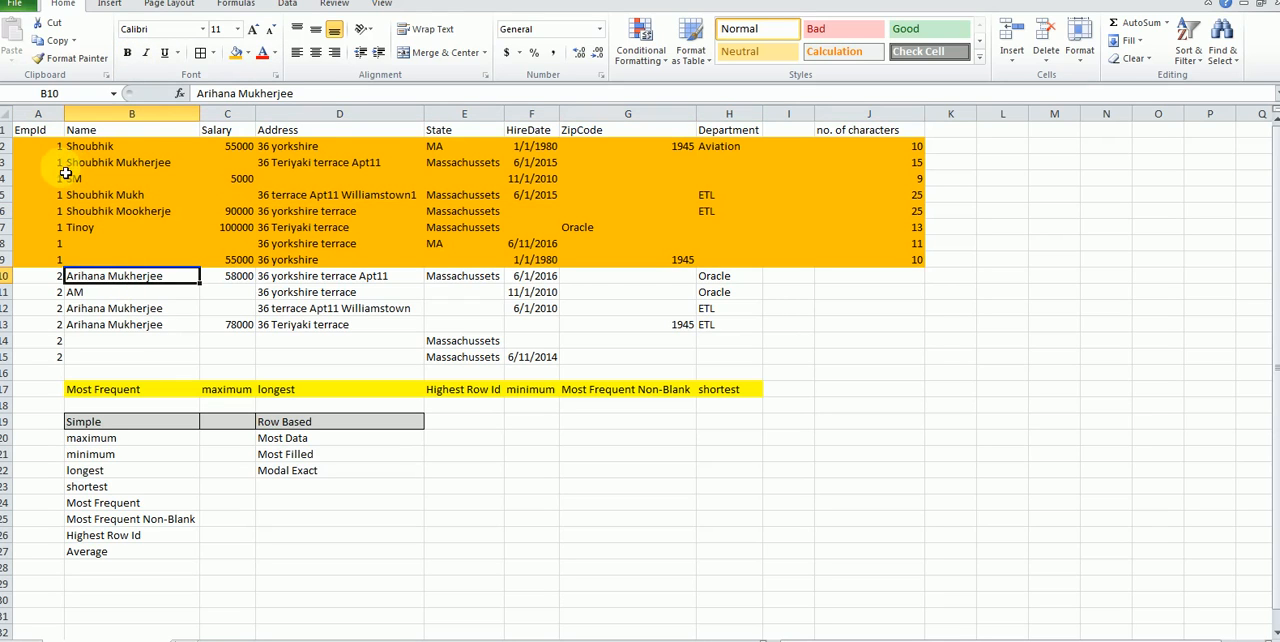
drag(48, 145, 445, 181)
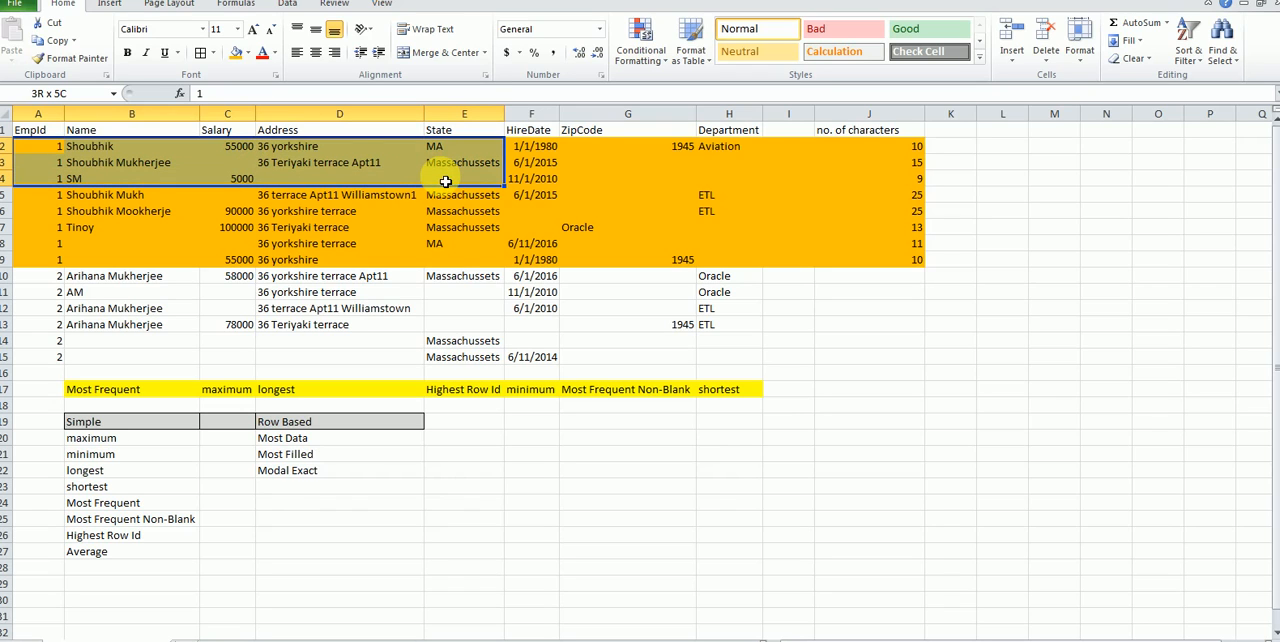
drag(445, 181, 748, 178)
drag(40, 198, 923, 208)
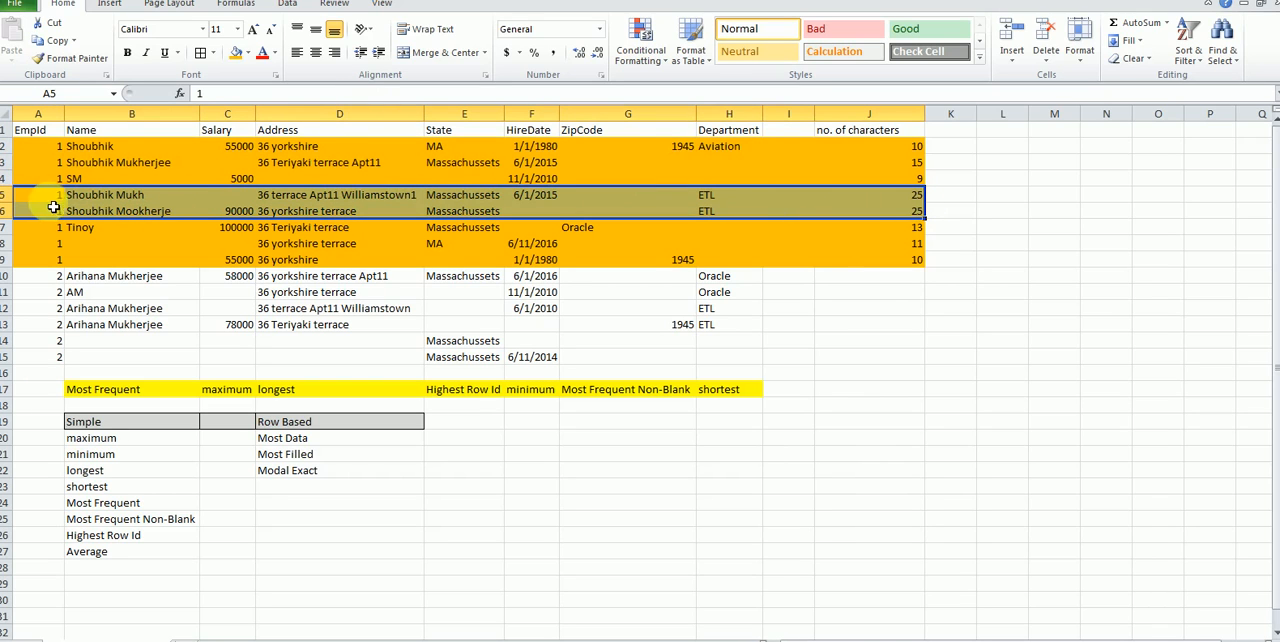
drag(29, 200, 905, 199)
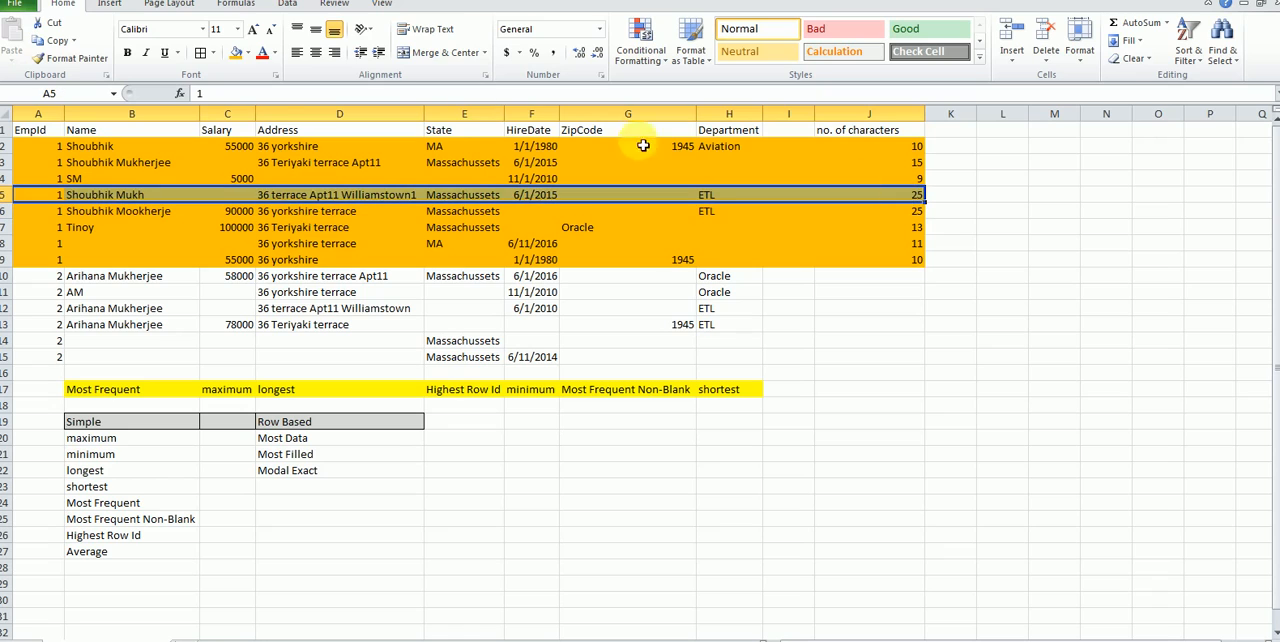
click(127, 52)
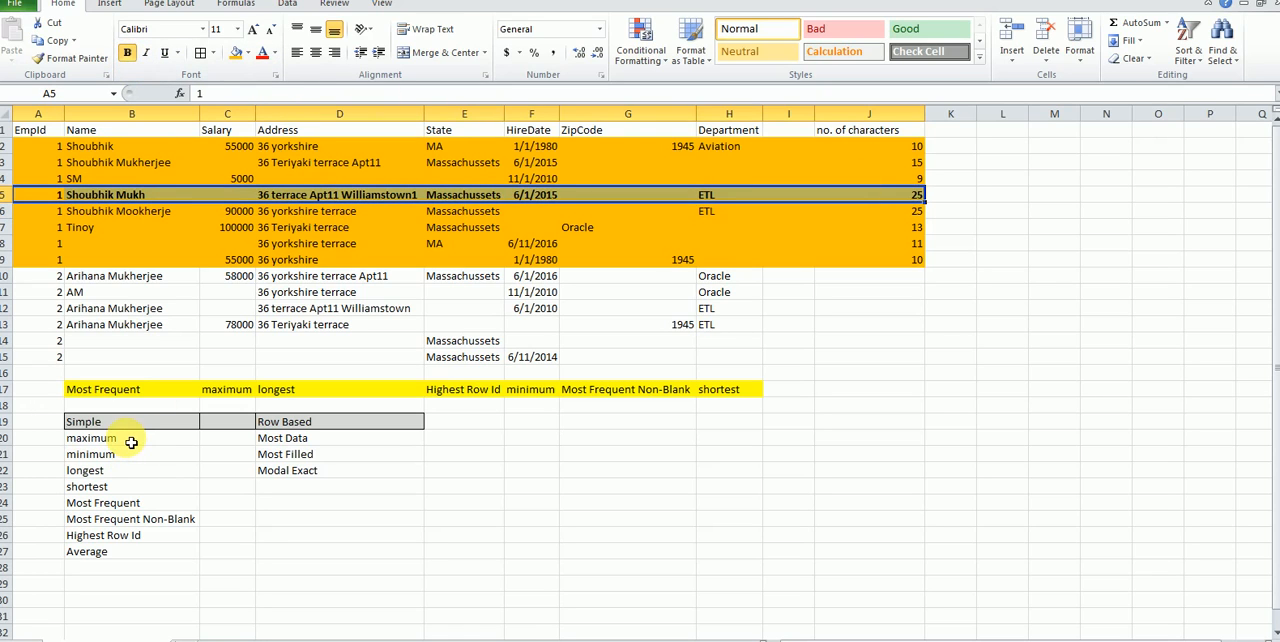
Step: Review the Simple strategies in B20:B27, from maximum to Average, alongside the Row Based strategies in D20:D22
drag(143, 417, 150, 553)
drag(329, 426, 333, 474)
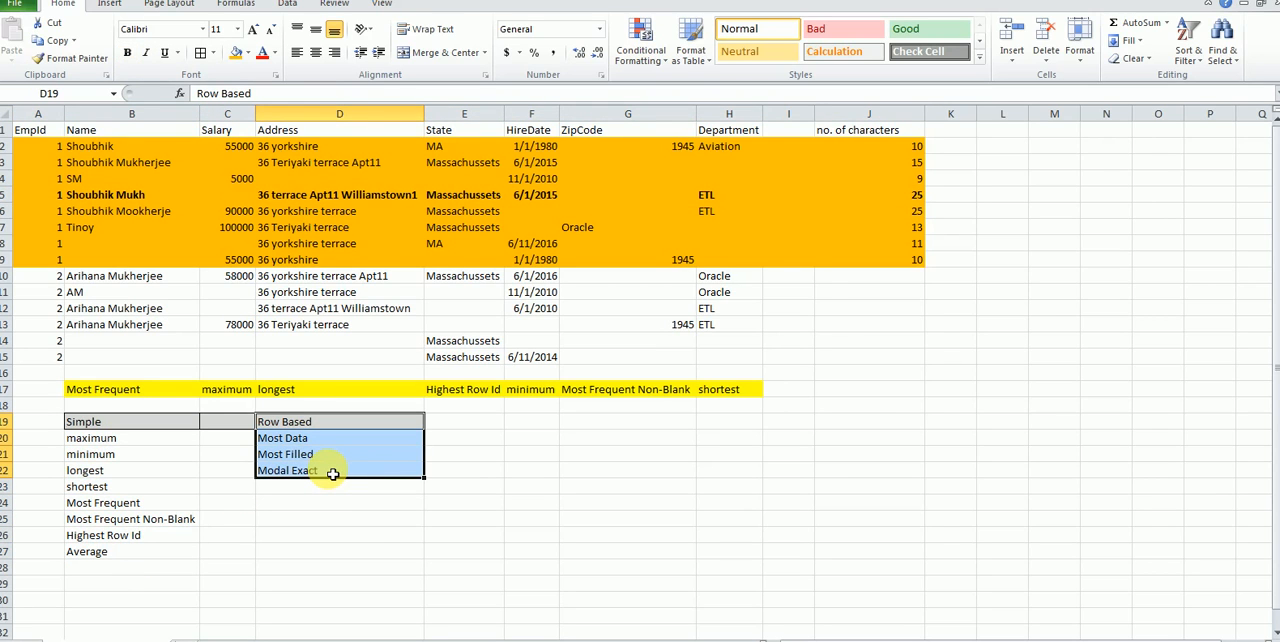
click(88, 484)
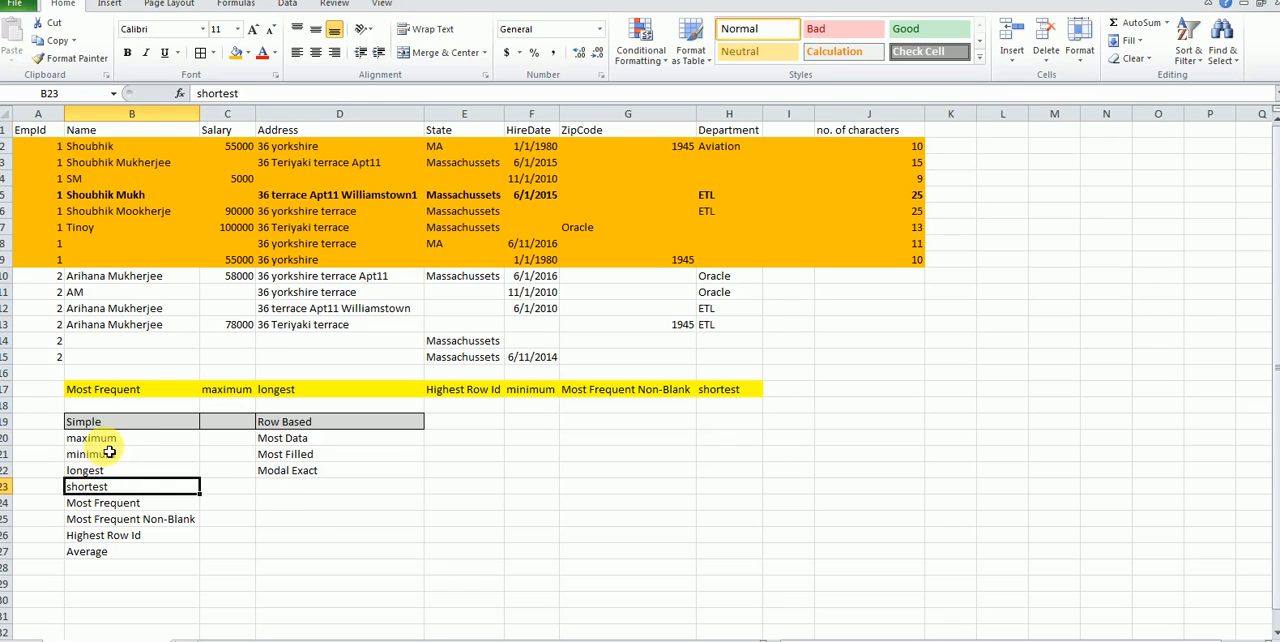
click(102, 437)
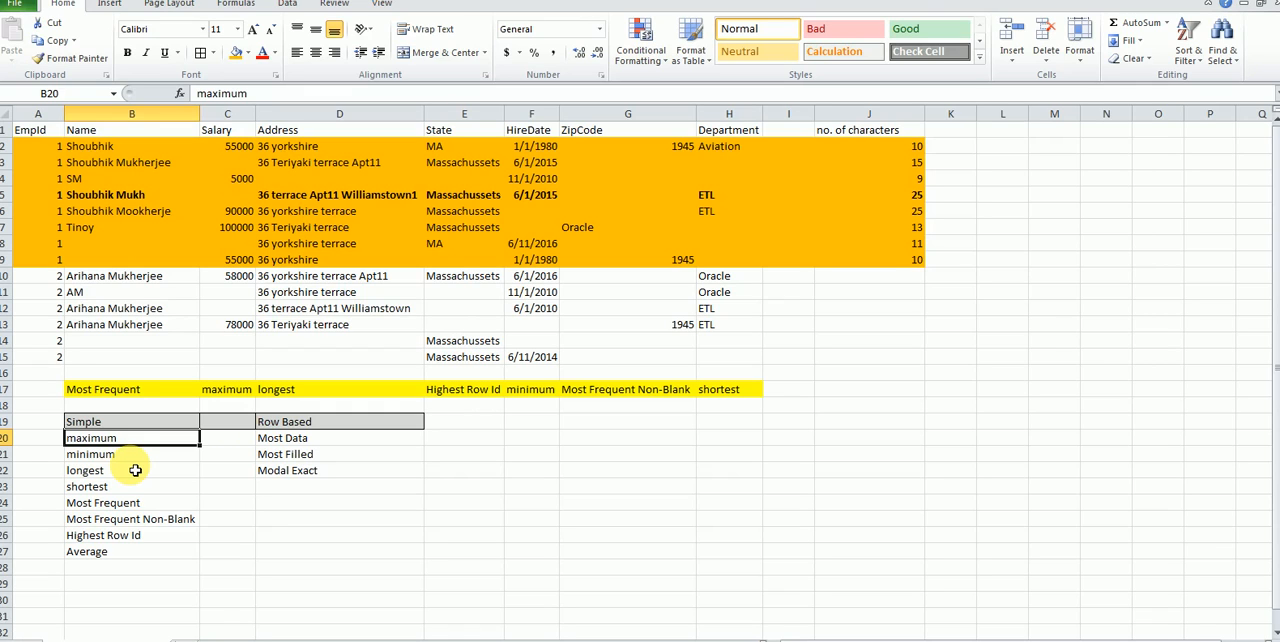
key(Down)
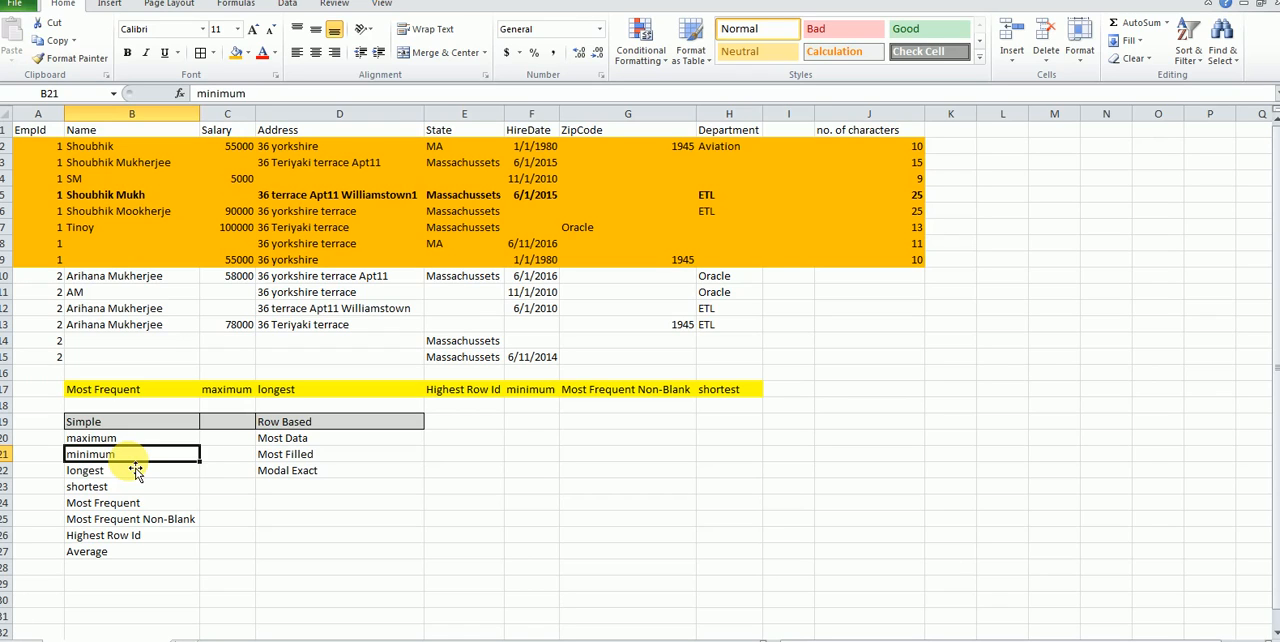
click(125, 468)
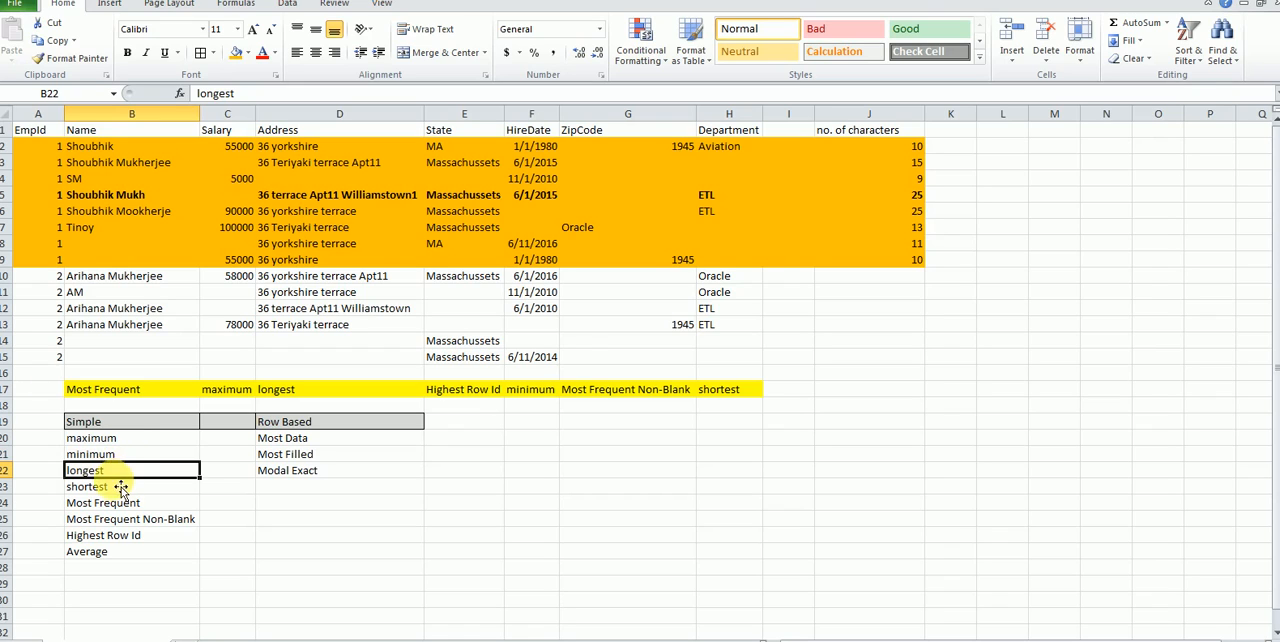
click(120, 487)
click(113, 508)
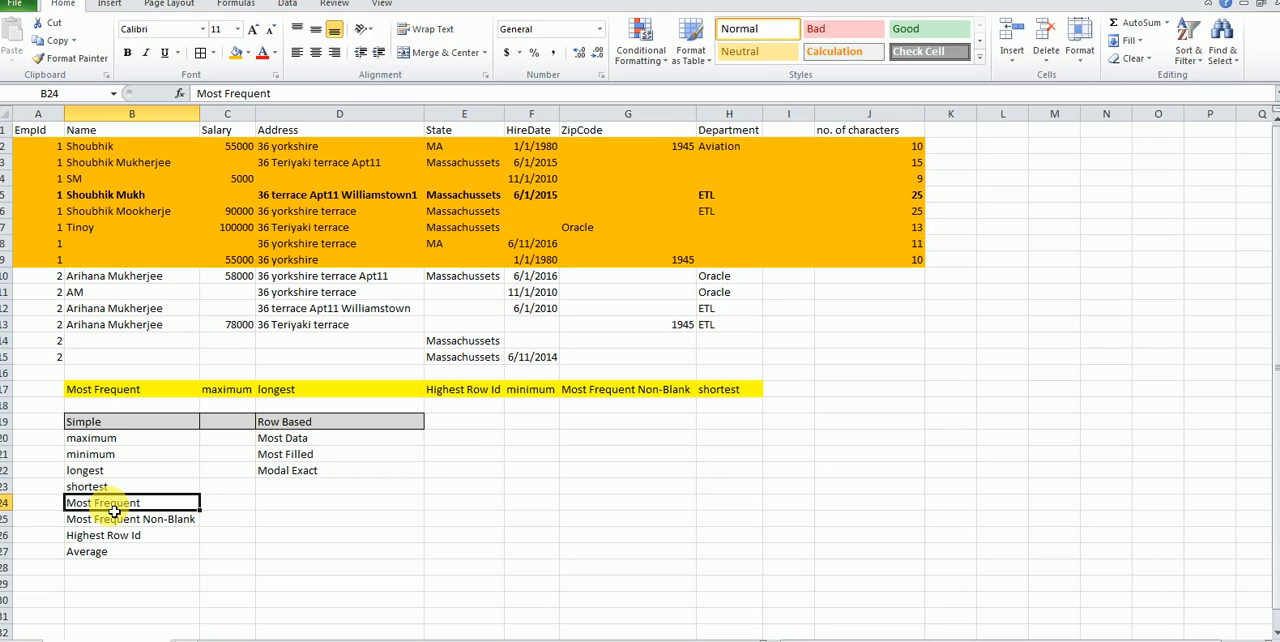
click(118, 519)
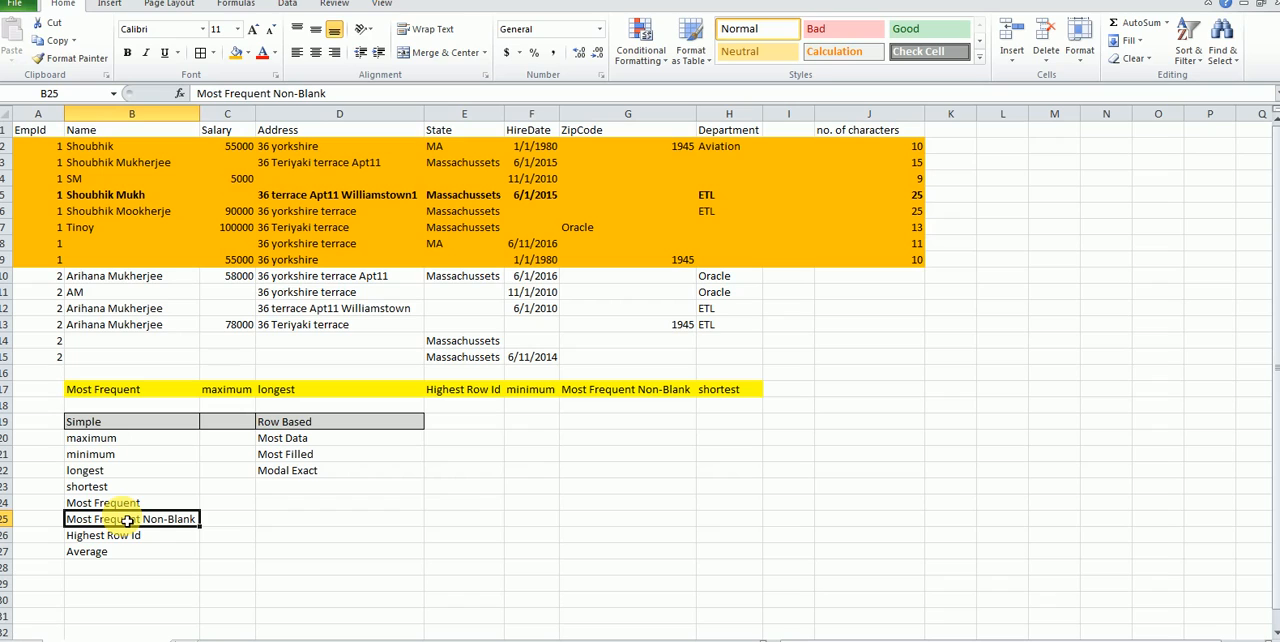
click(118, 536)
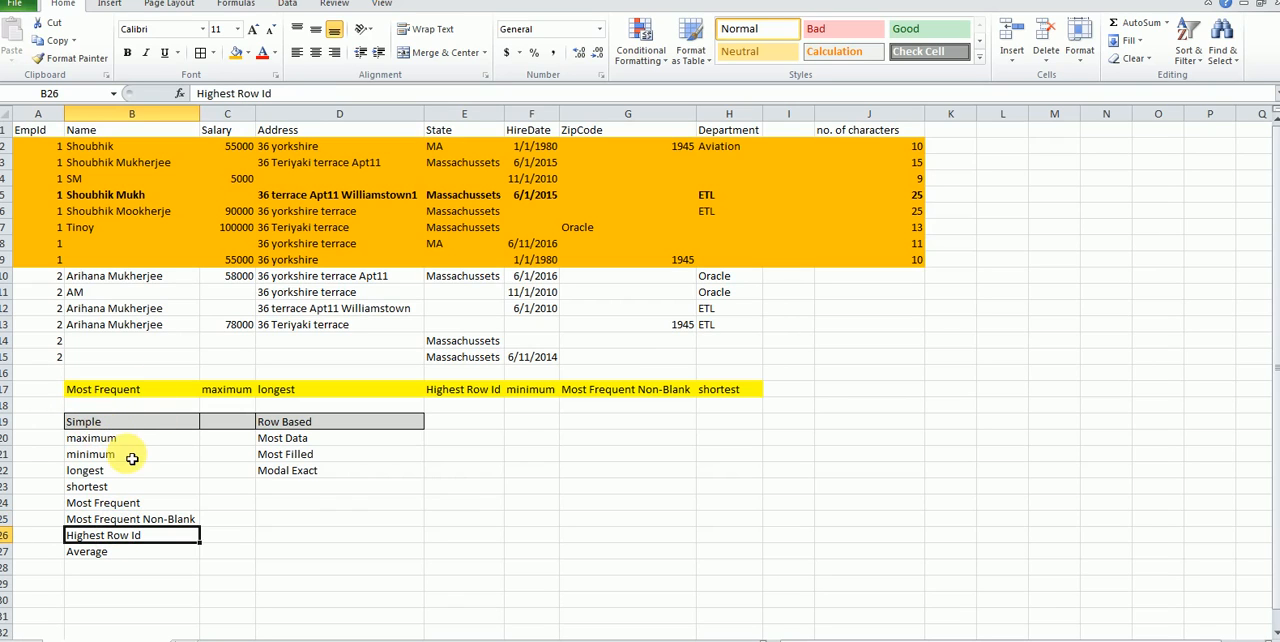
drag(122, 438, 129, 520)
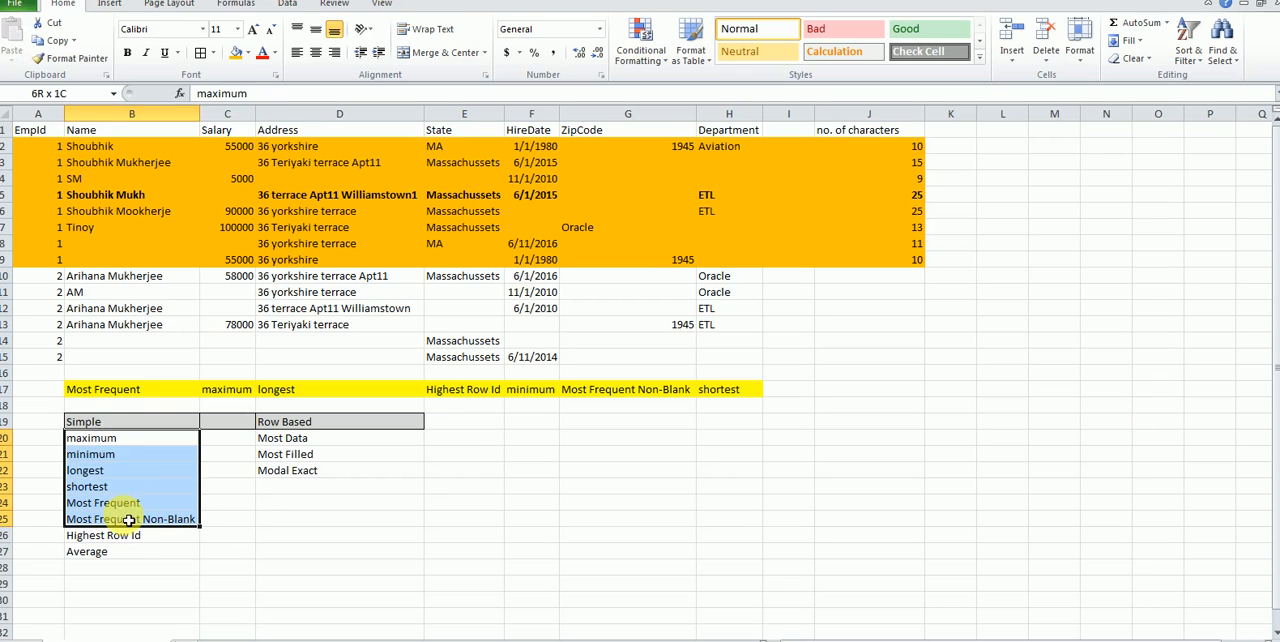
click(107, 553)
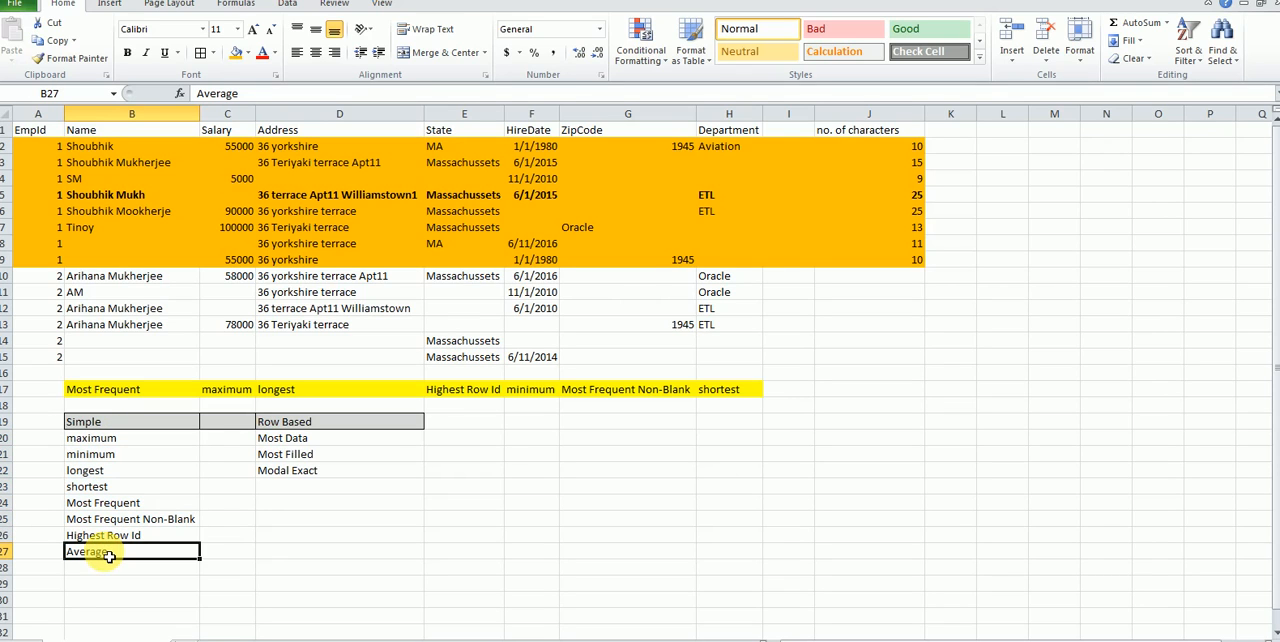
click(118, 535)
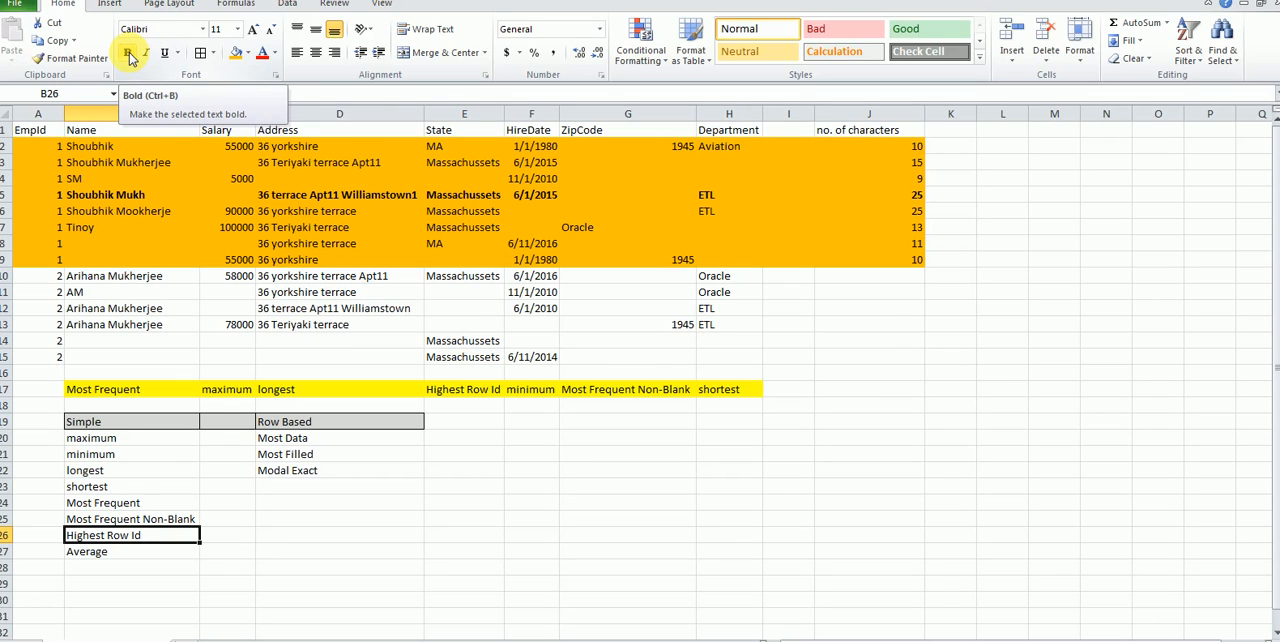
Step: Check the employee names in B2:B7 and highlight the Highest Row Id strategy in B26 with a yellow fill
drag(85, 148, 98, 229)
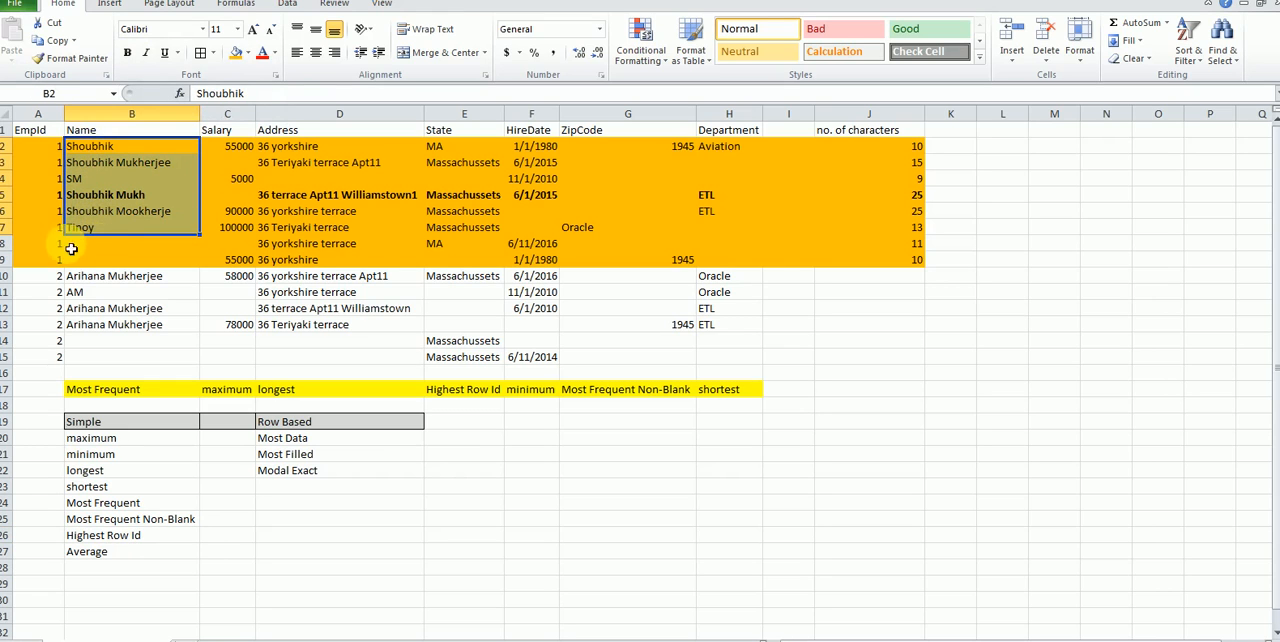
click(88, 195)
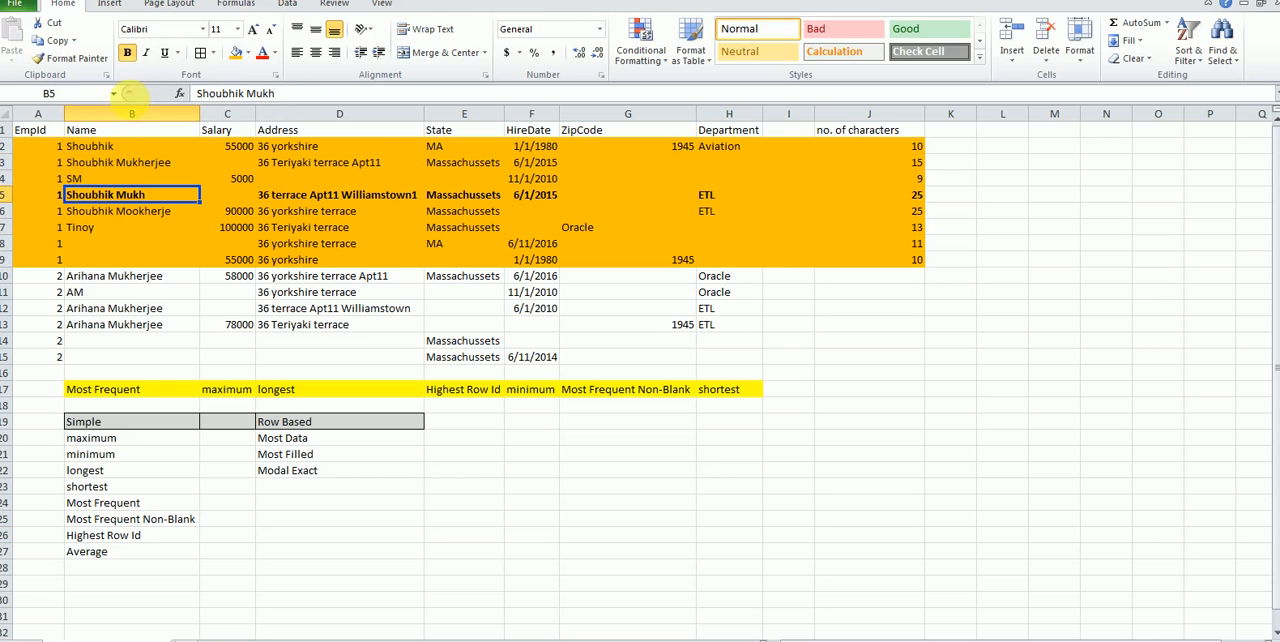
click(130, 519)
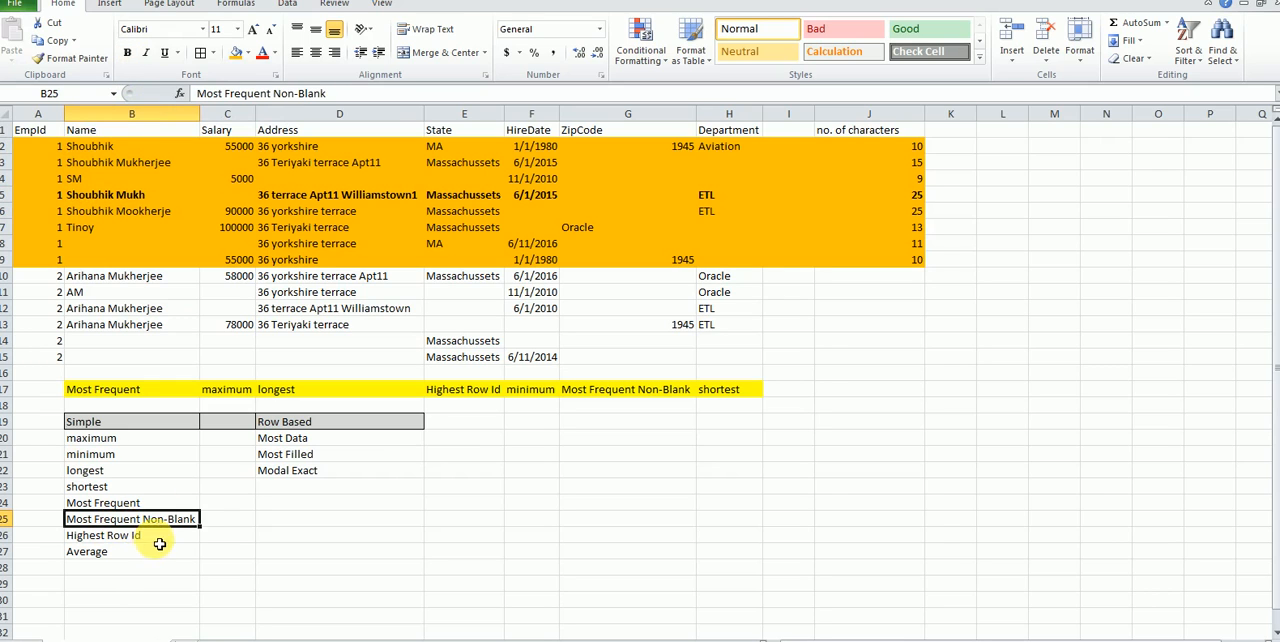
click(158, 539)
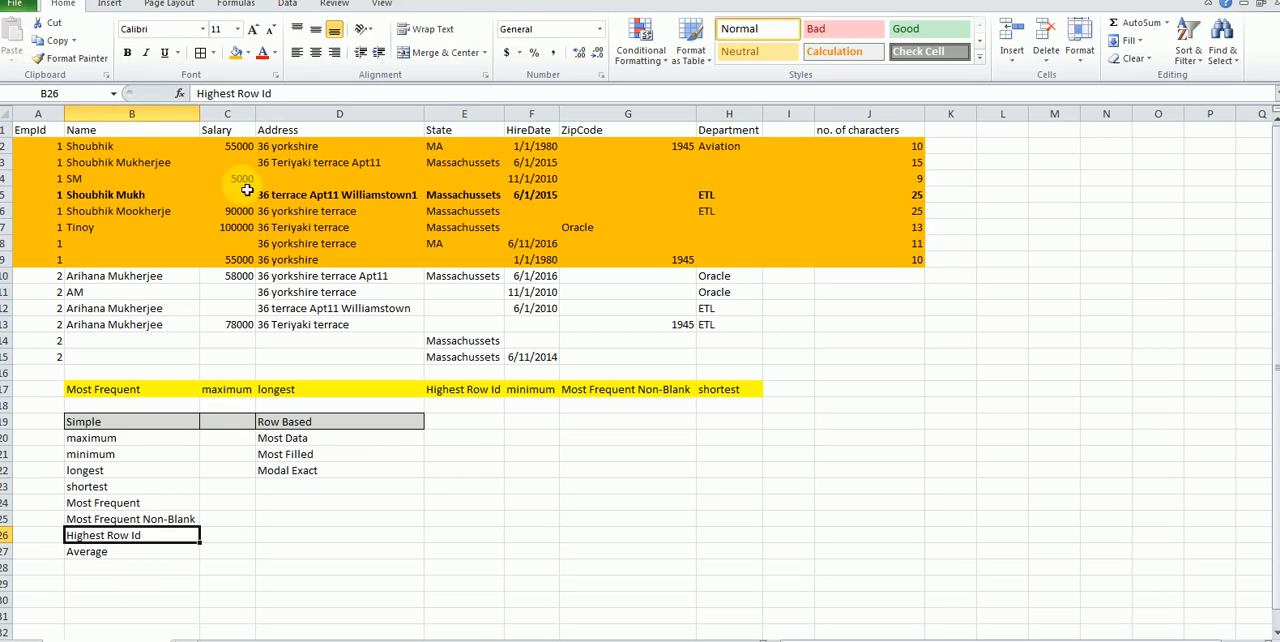
click(247, 56)
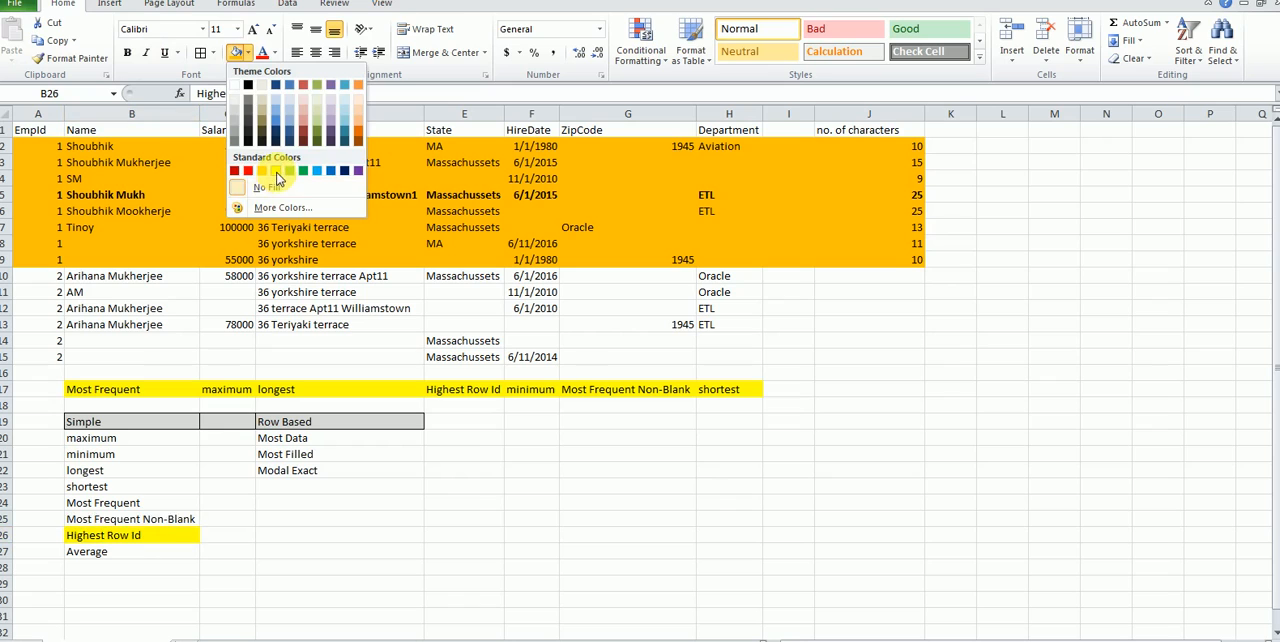
click(276, 172)
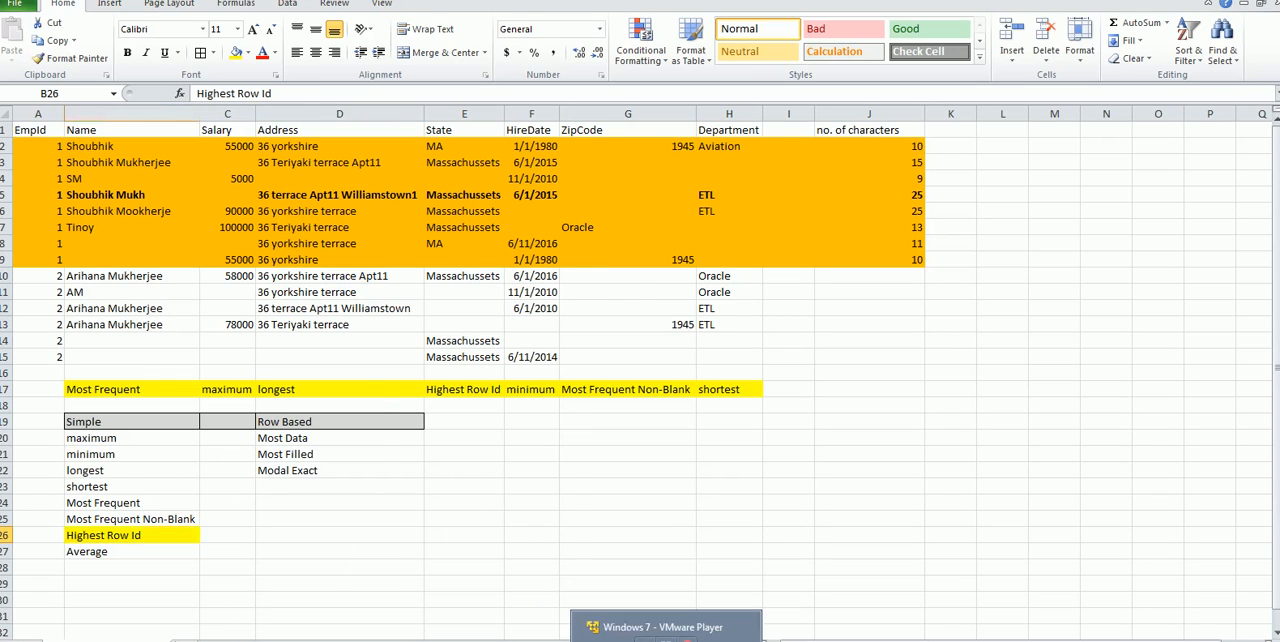
Step: Switch to Informatica Developer in the Windows 7 virtual machine and create a mapping named m_Rec_Consolidation1 in LatestProject
click(662, 612)
click(279, 629)
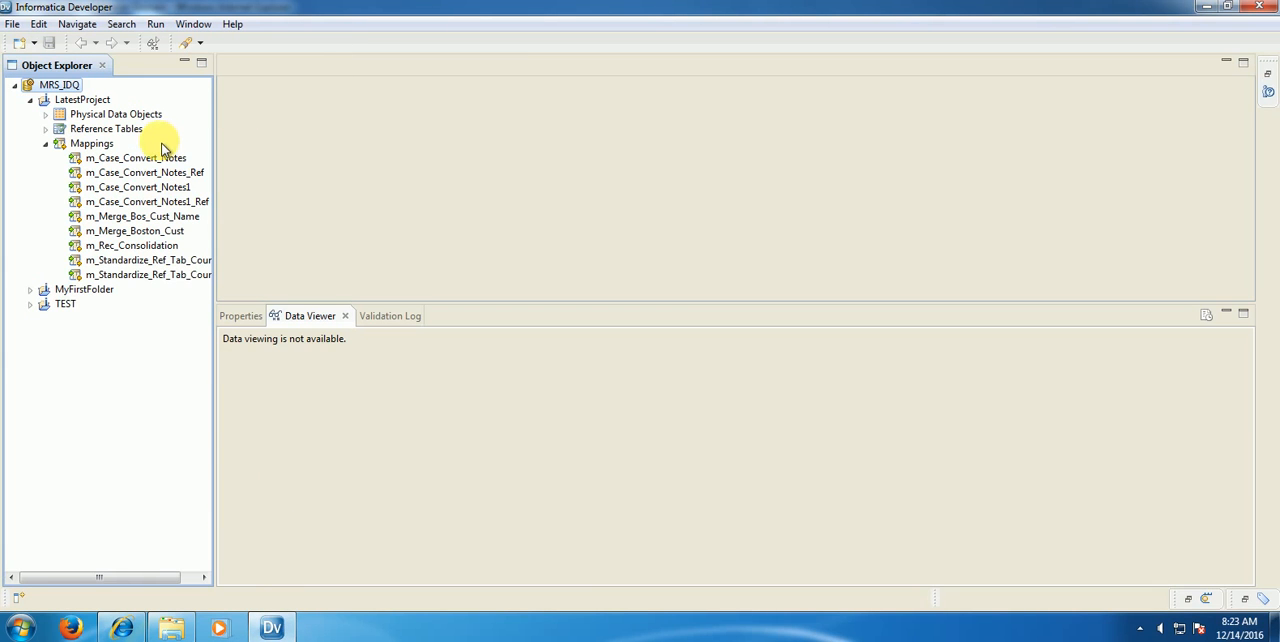
right_click(103, 148)
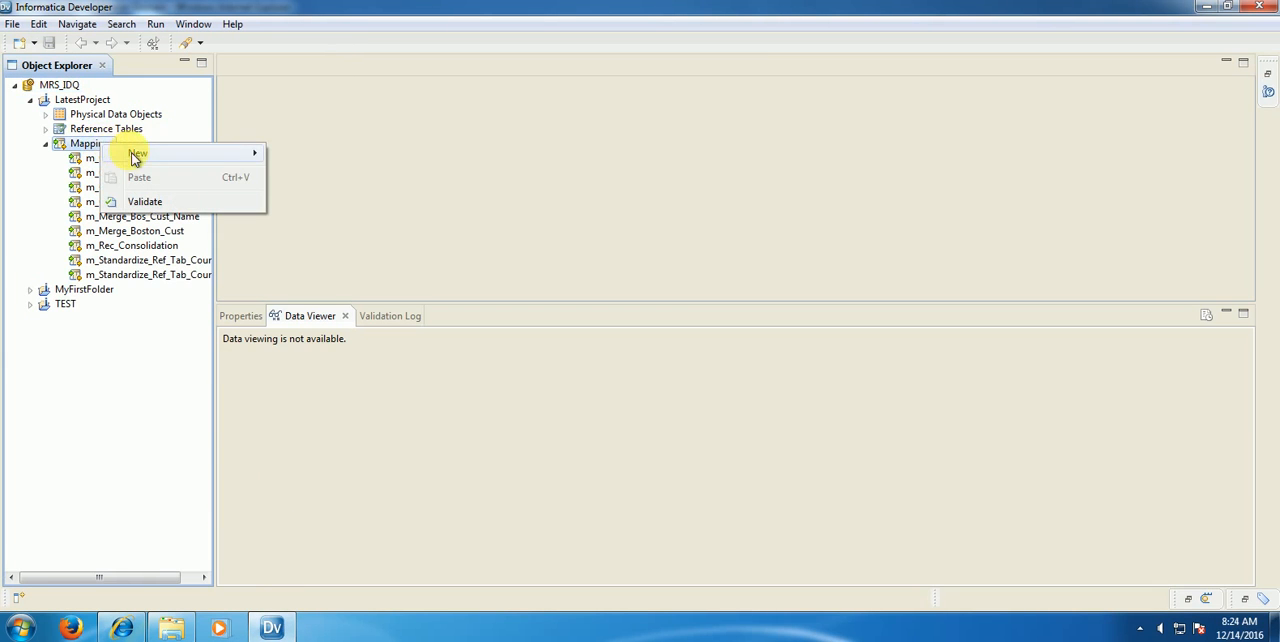
mouse_move(136, 155)
click(328, 180)
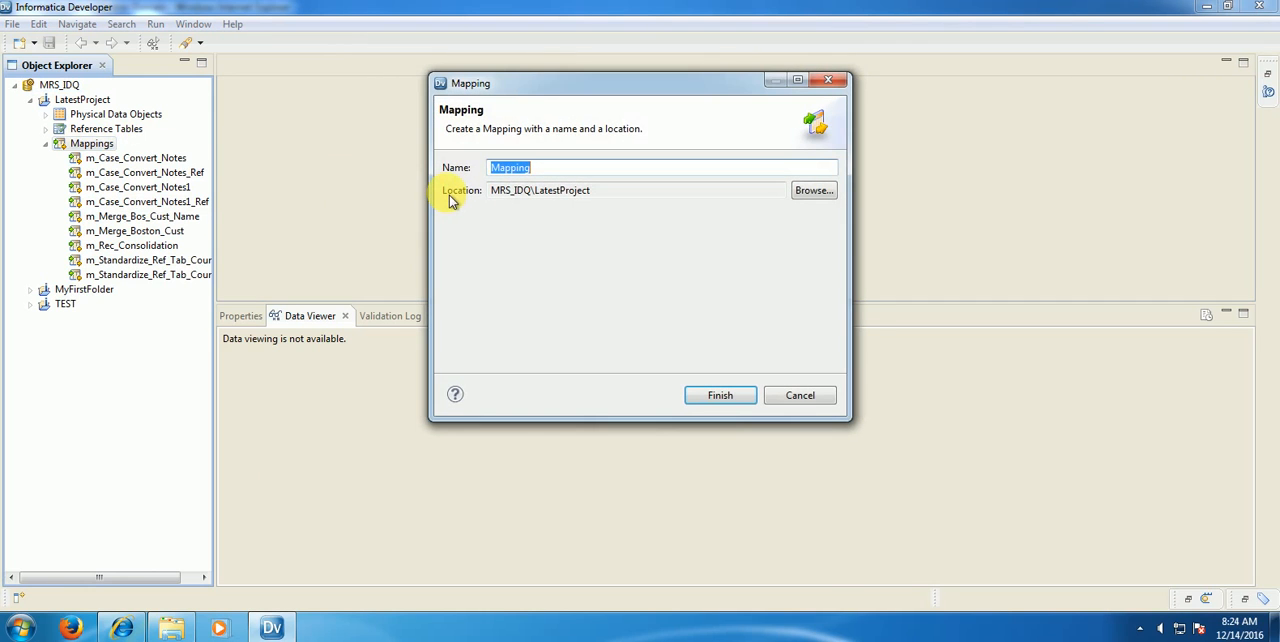
text(m_)
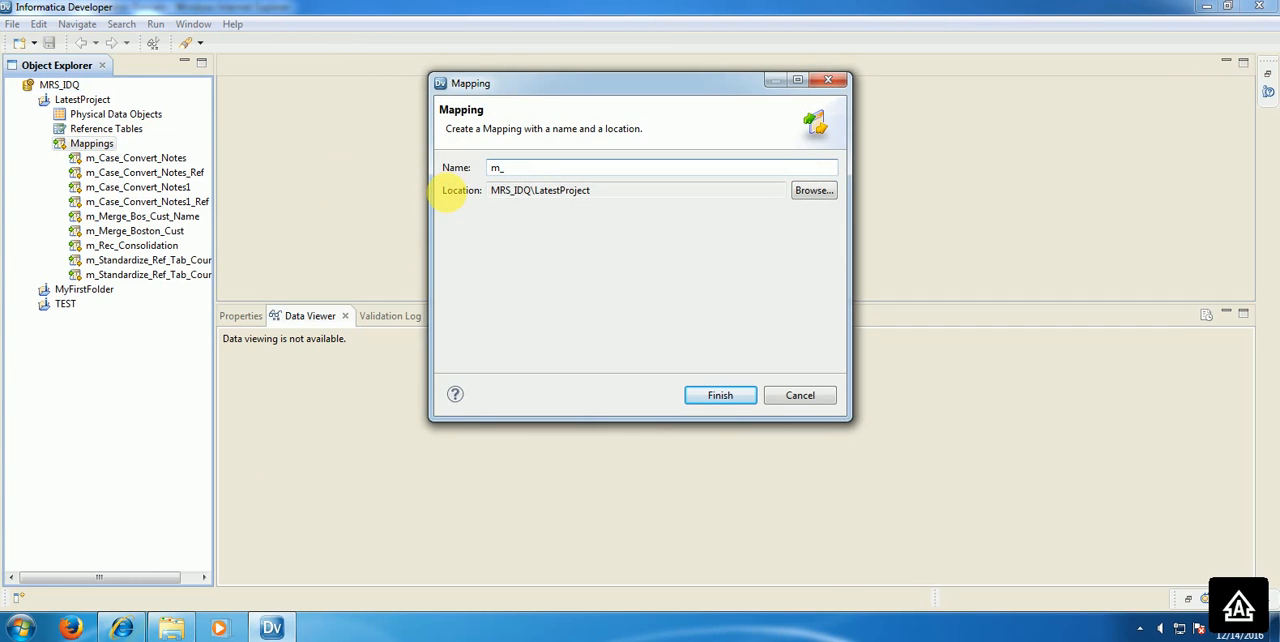
text(Rec_Consolidation)
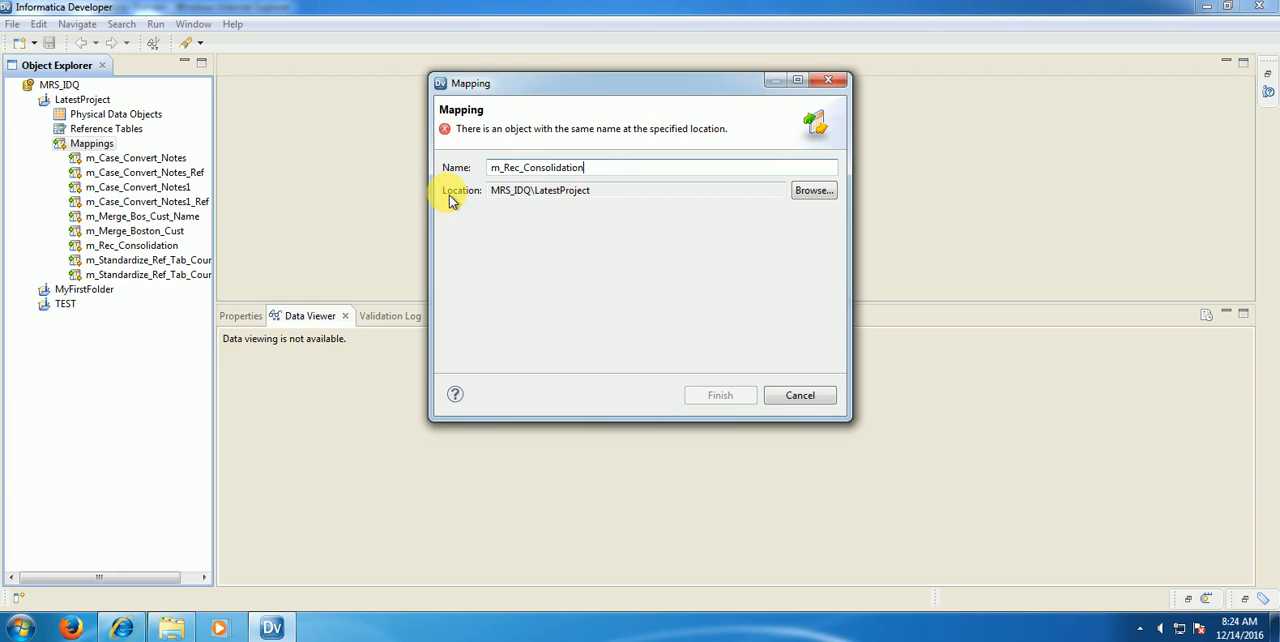
text(1)
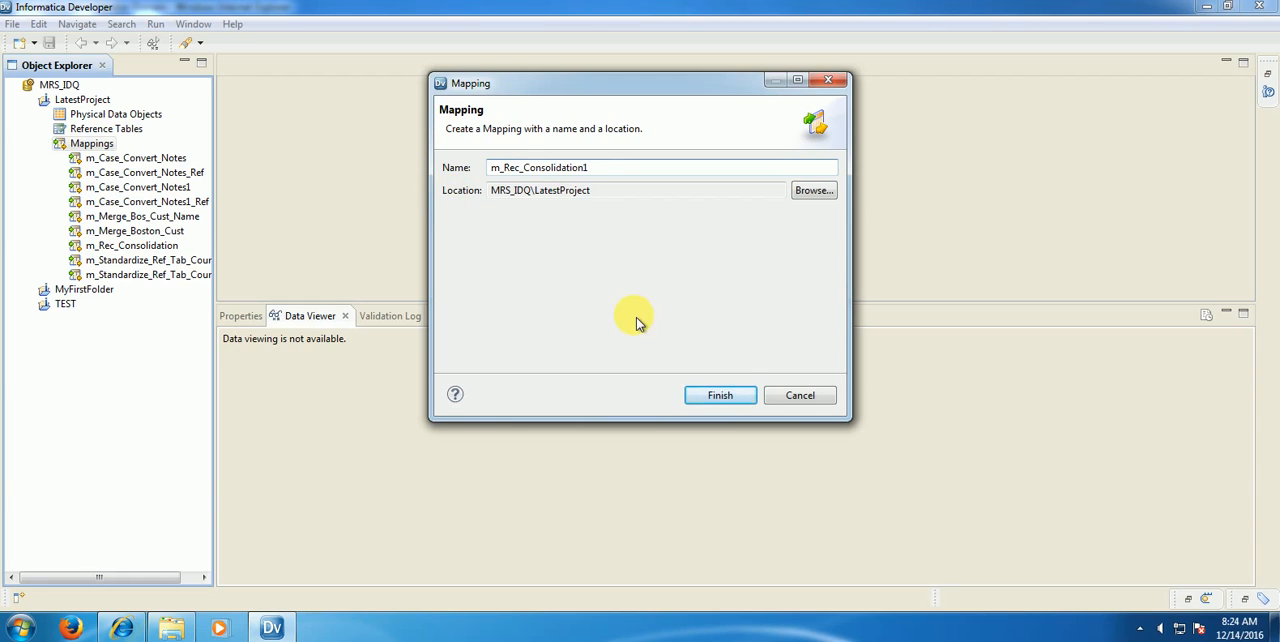
click(716, 398)
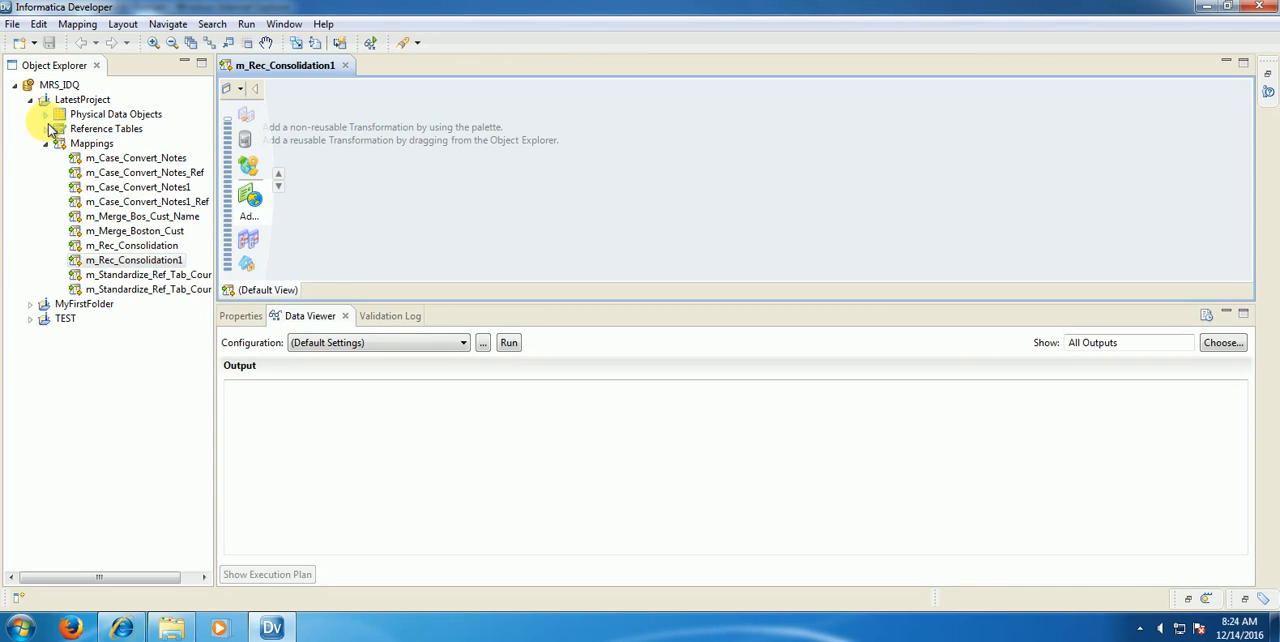
Step: Add the ConsolidationAddress physical data object to the mapping as an independent Read object and place it near the canvas's upper-left corner
click(45, 115)
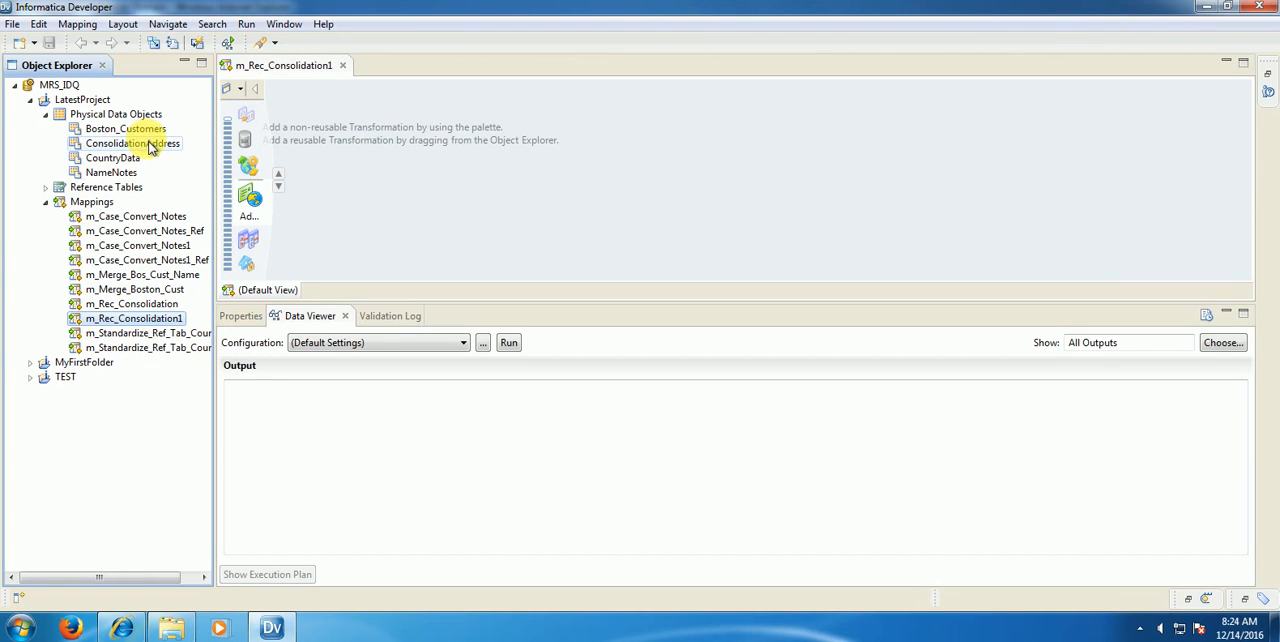
drag(150, 147, 371, 152)
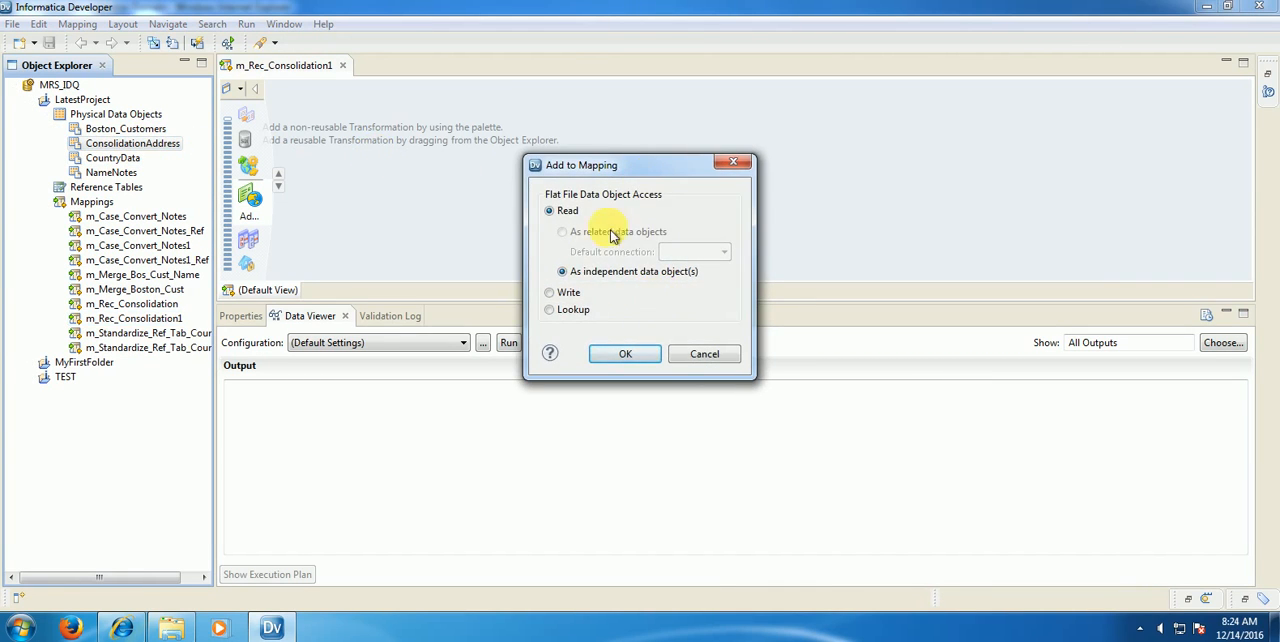
click(618, 358)
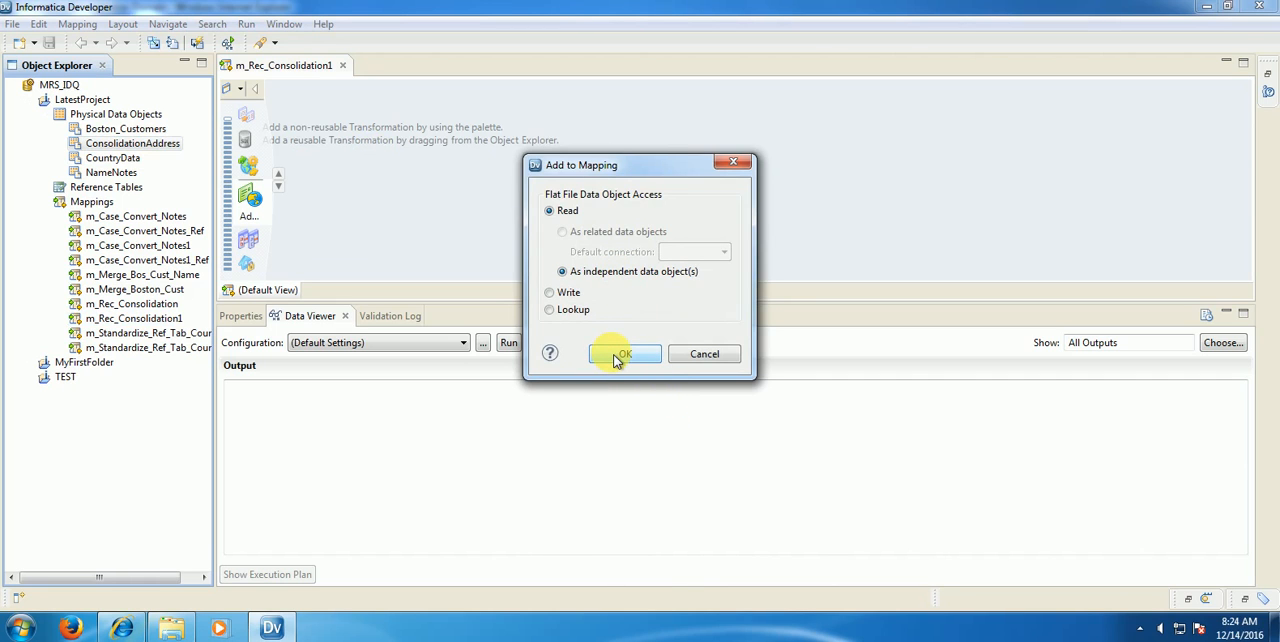
click(620, 356)
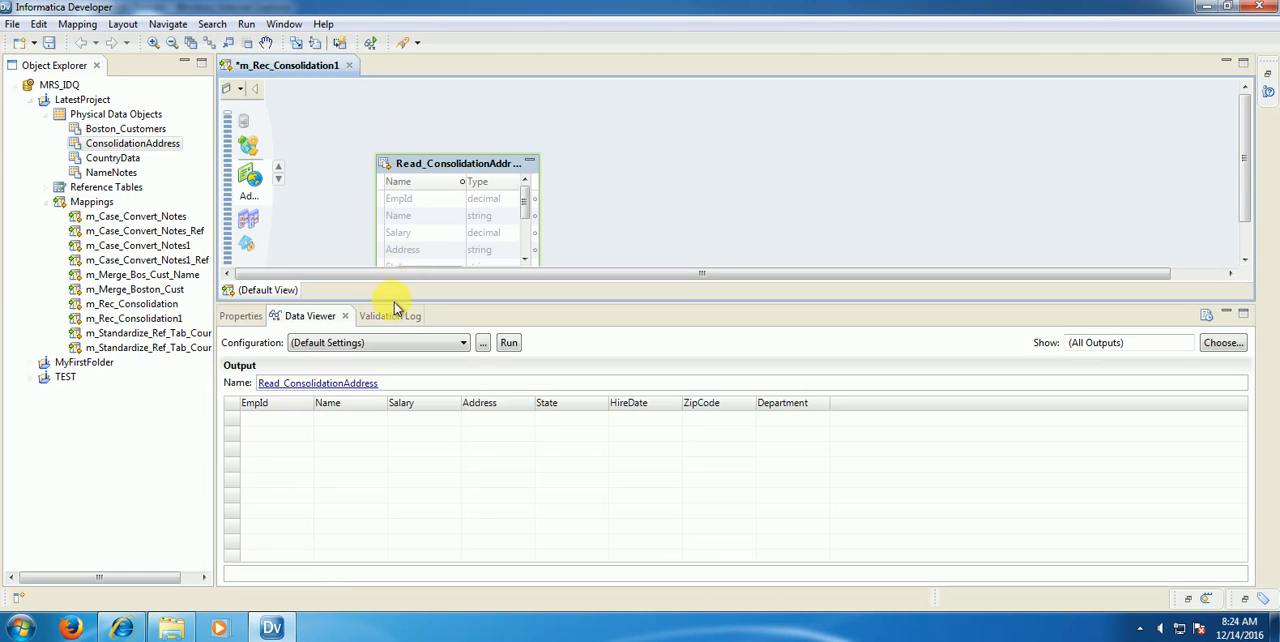
drag(423, 165, 352, 127)
right_click(522, 117)
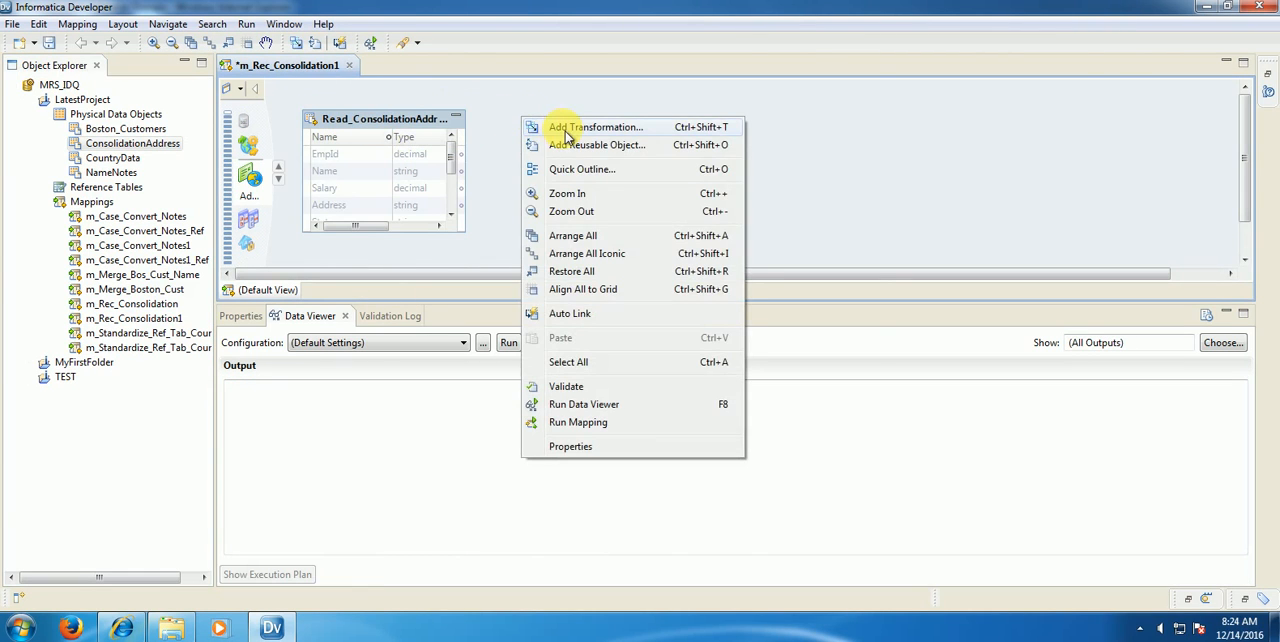
click(567, 128)
text(con)
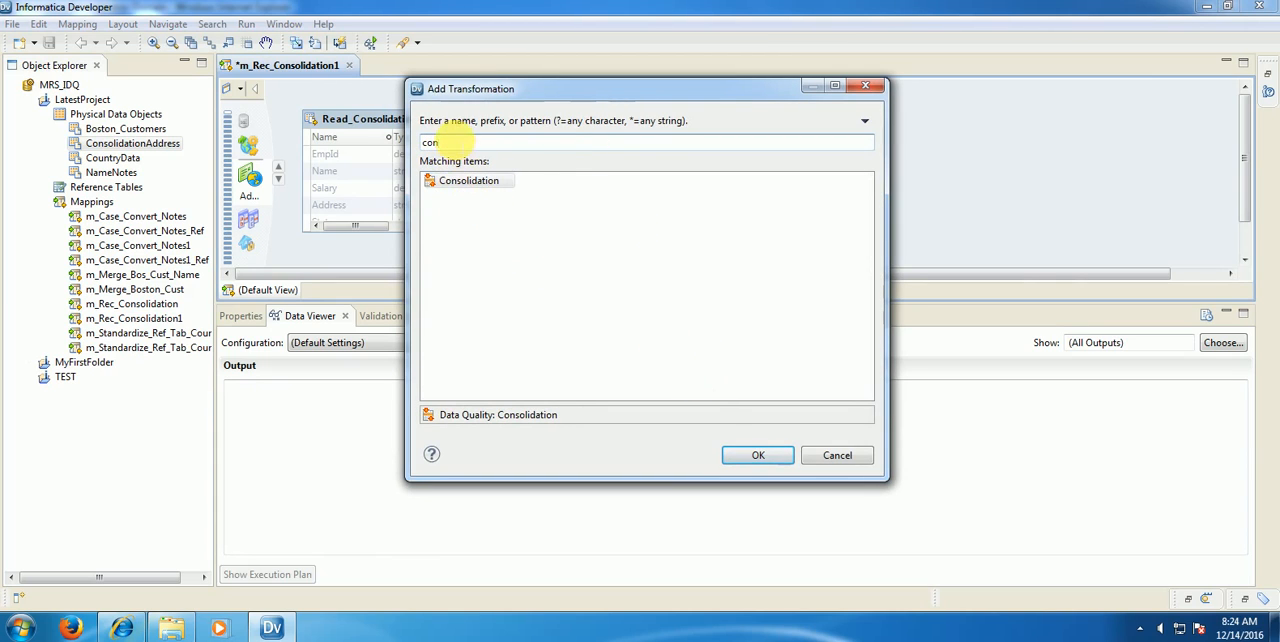
key(BackSpace)
key(BackSpace)
key(BackSpace)
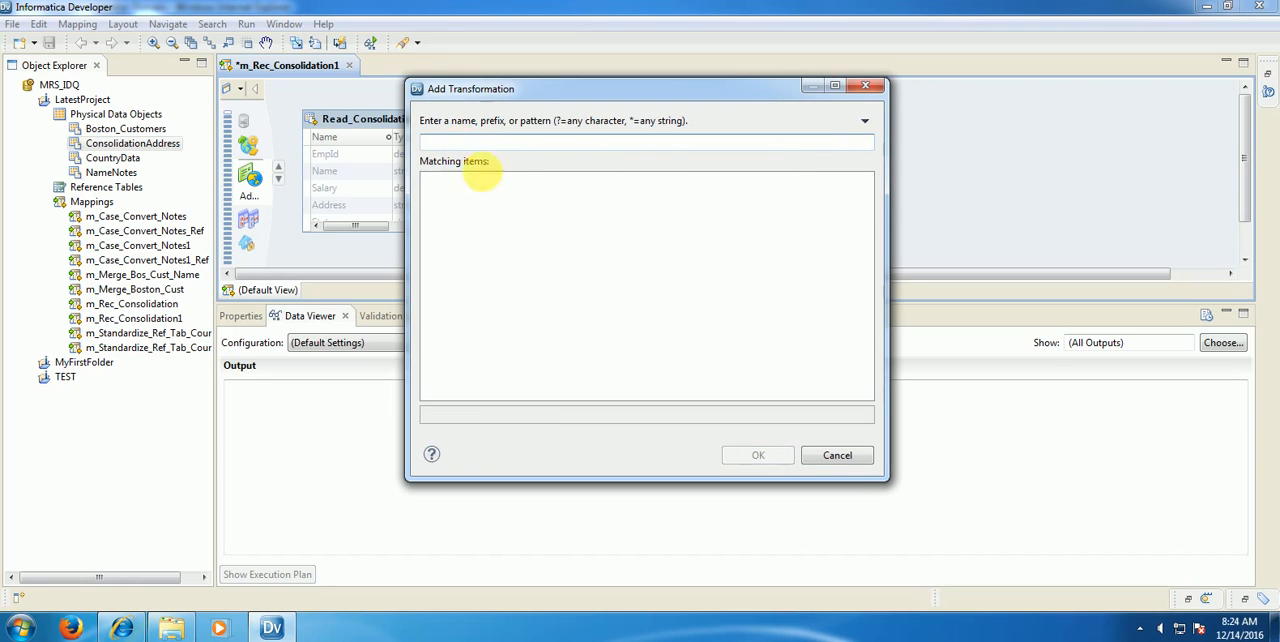
click(845, 457)
Step: Add a Consolidation transformation to the mapping and arrange it beside the Read_ConsolidationAddress object, slightly above and to its right
right_click(535, 140)
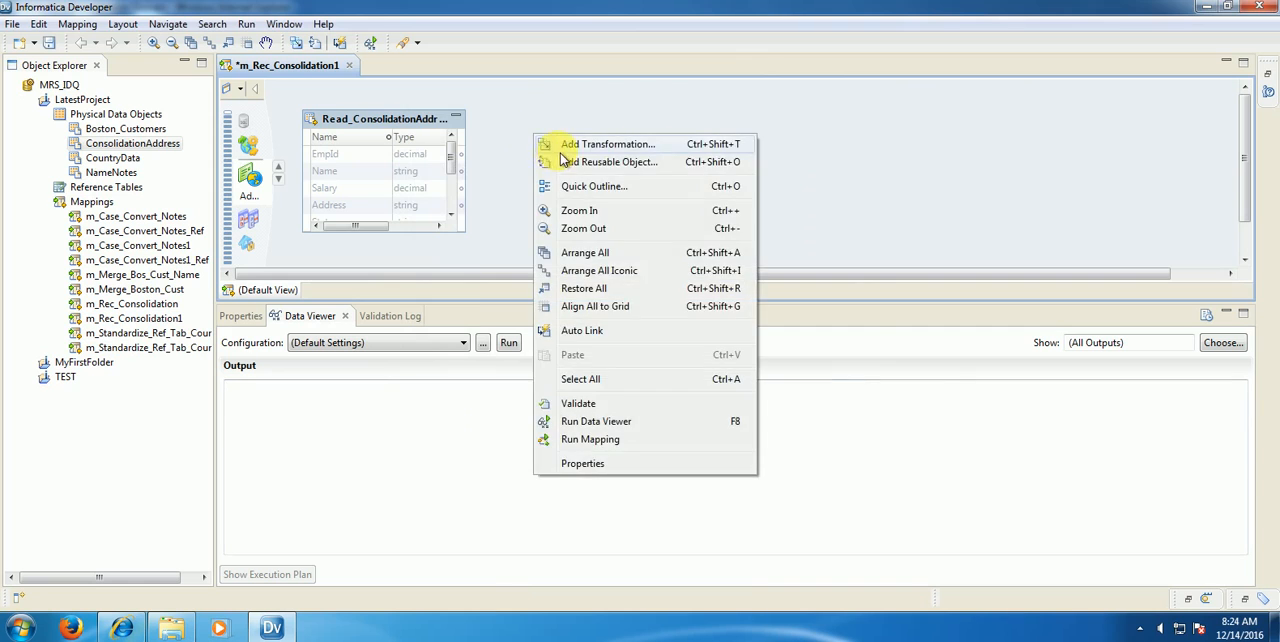
click(562, 146)
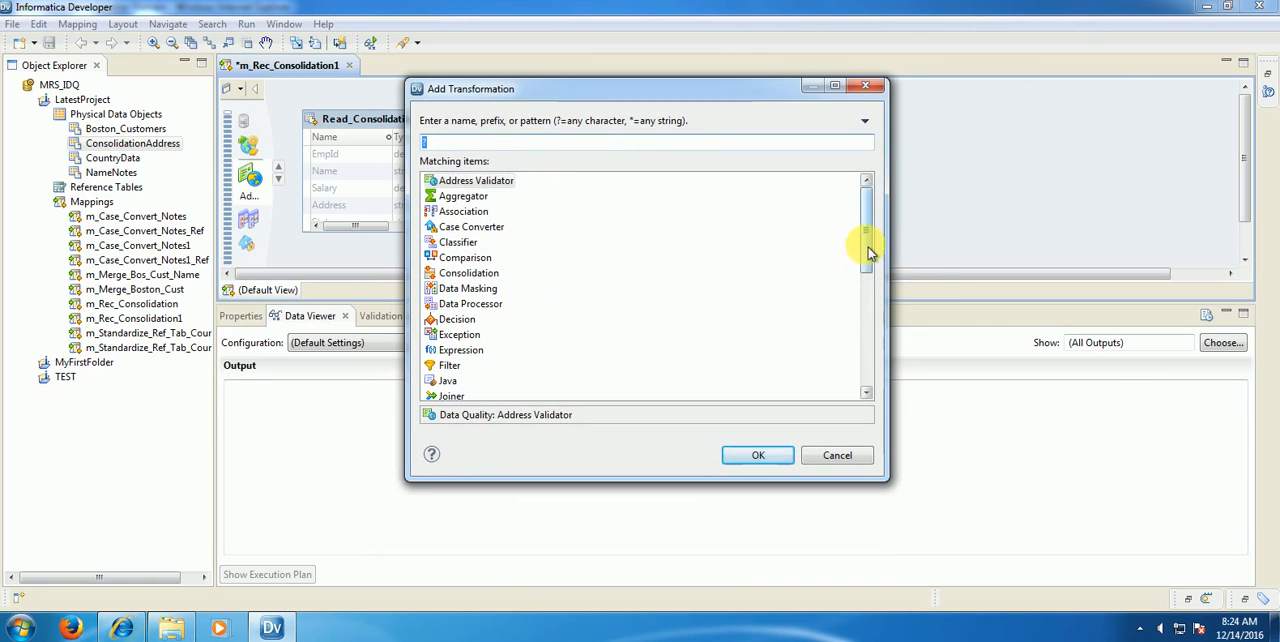
mouse_move(868, 250)
mouse_down()
mouse_move(872, 279)
mouse_move(865, 234)
mouse_up()
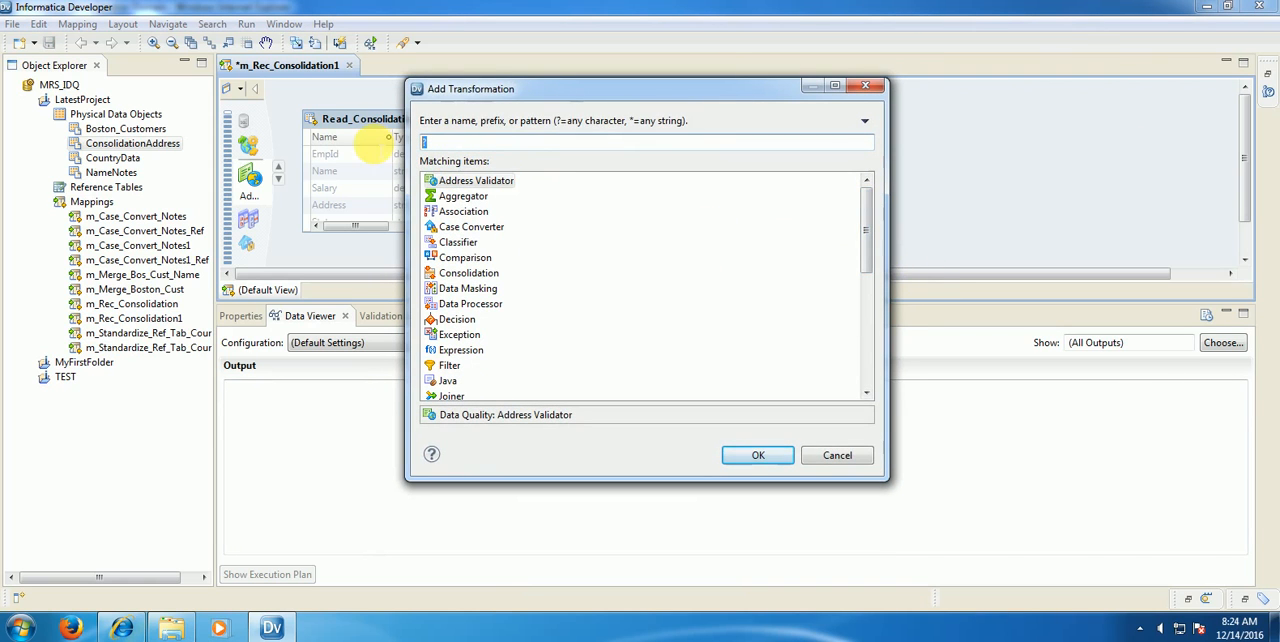
text(con)
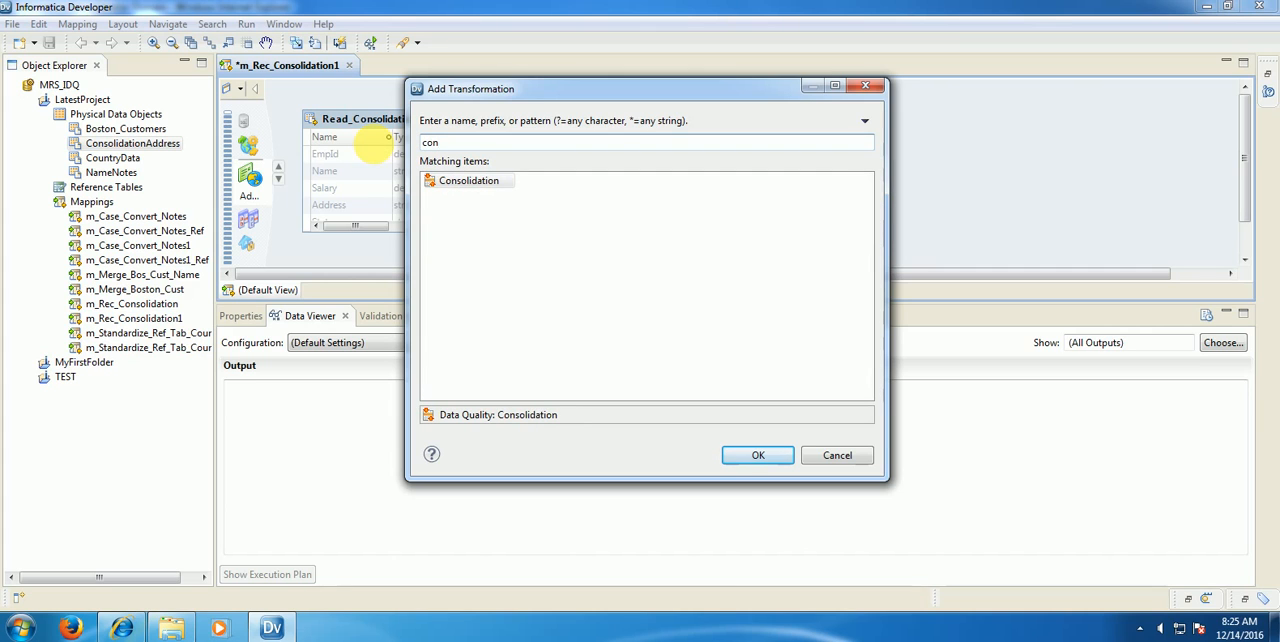
click(757, 458)
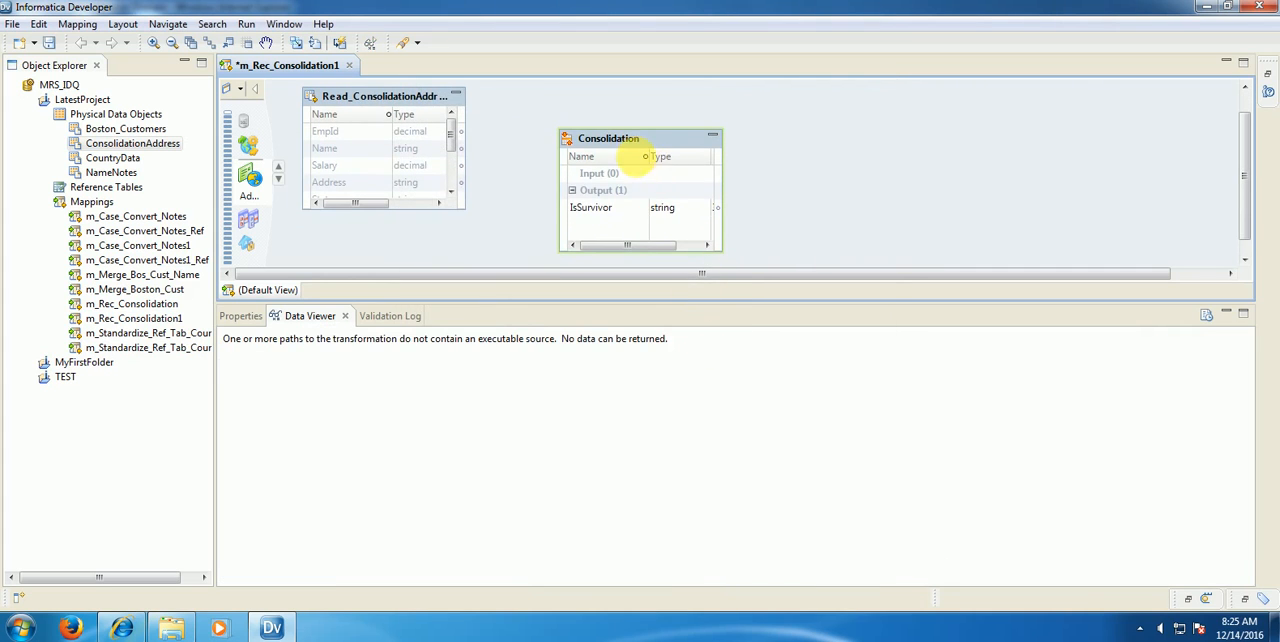
drag(631, 137, 570, 122)
mouse_move(371, 177)
mouse_down()
mouse_move(369, 126)
mouse_move(363, 171)
mouse_up()
click(768, 203)
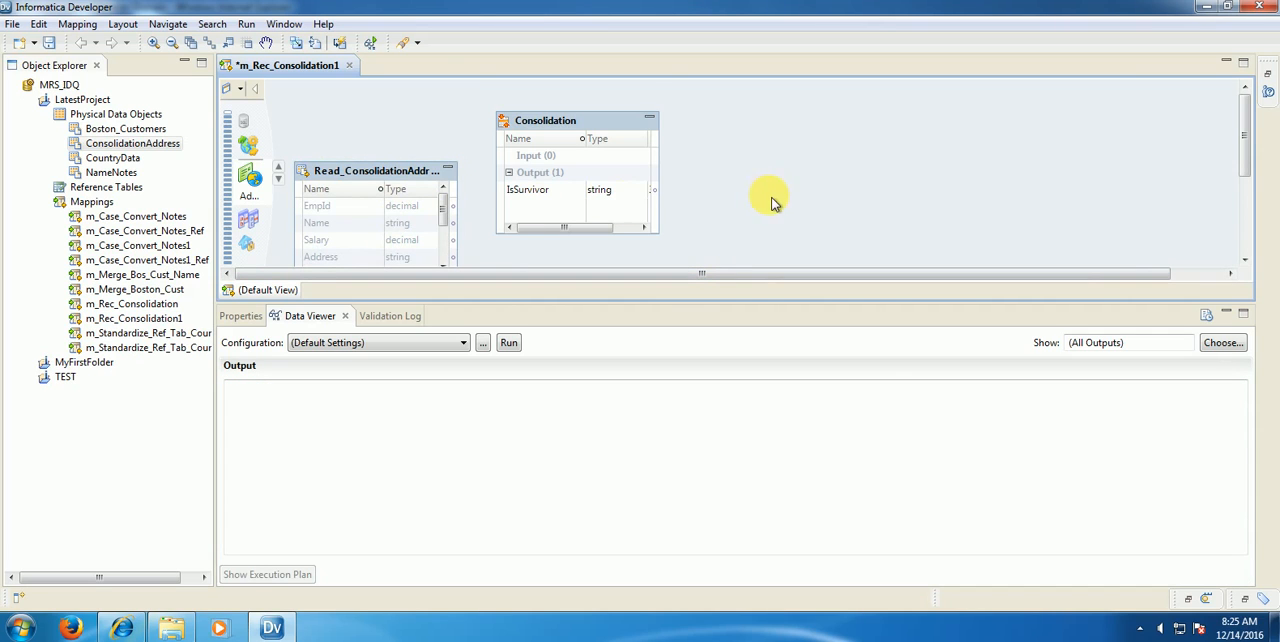
Step: Enlarge Read_ConsolidationAddress and link all its ports, EmpId through Department, to the Consolidation transformation's input group
scroll(772, 203, down, 2)
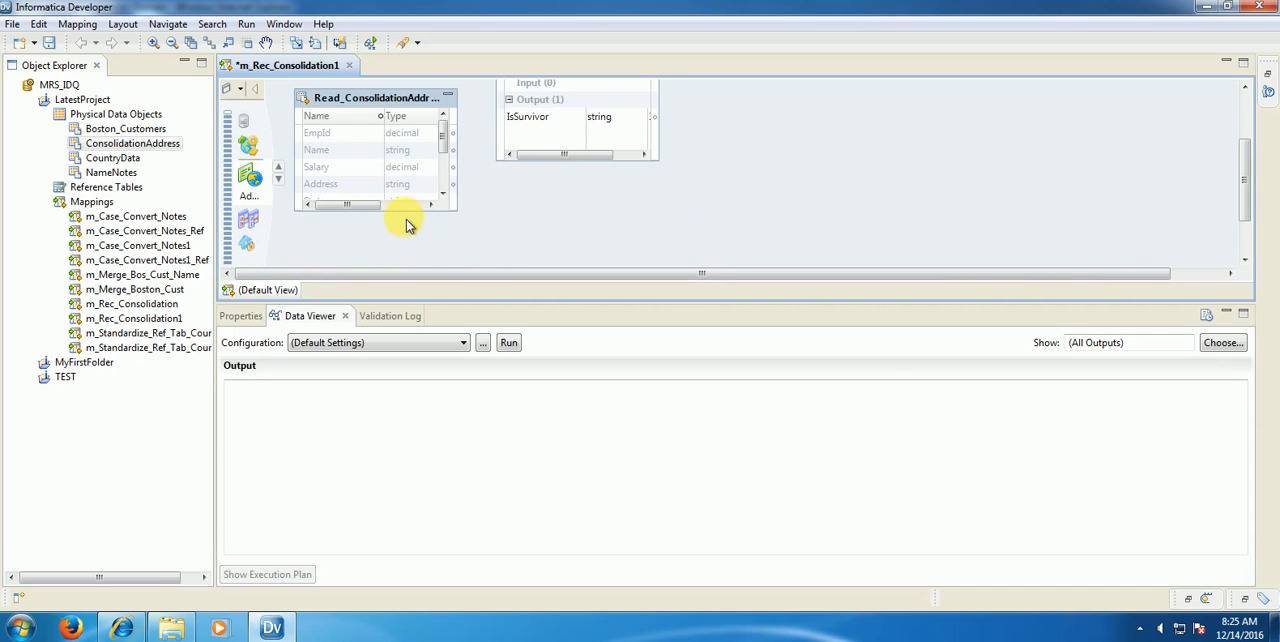
drag(407, 222, 408, 266)
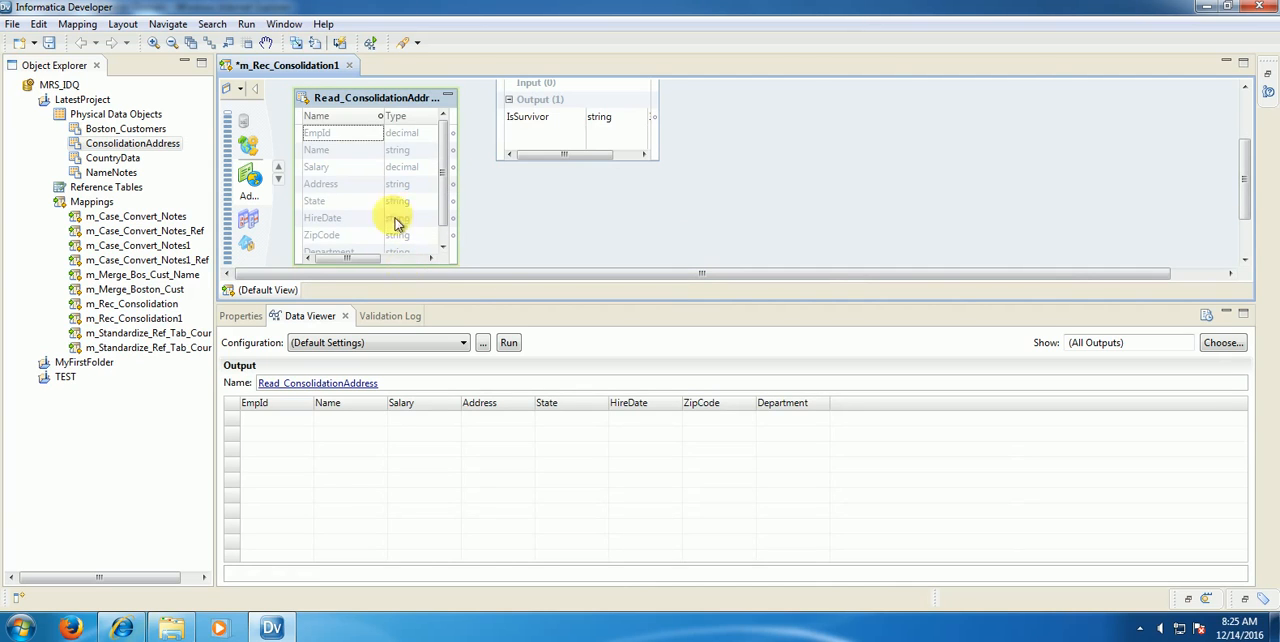
click(343, 133)
drag(445, 201, 445, 243)
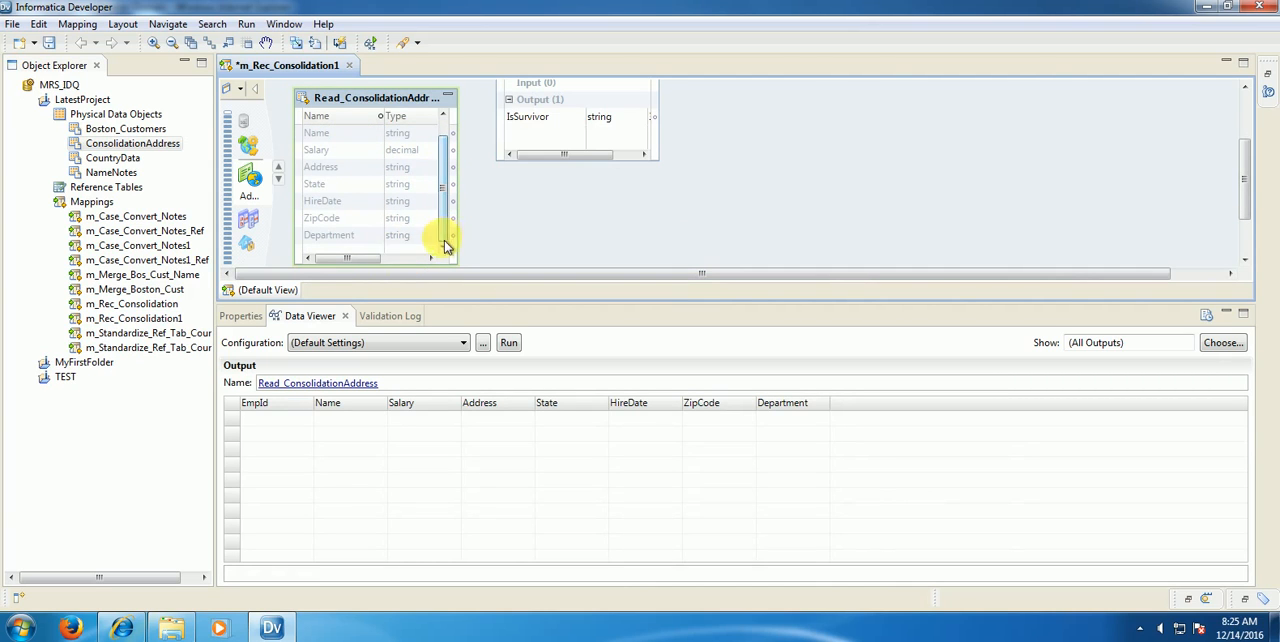
click(362, 238)
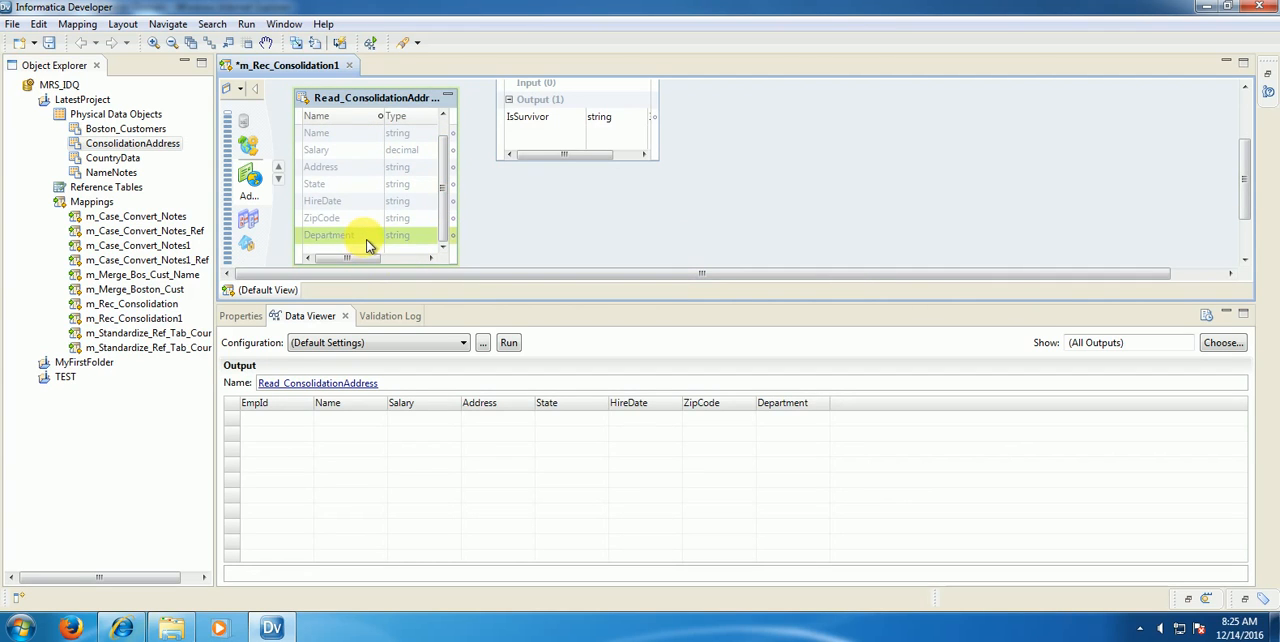
scroll(448, 150, up, 1)
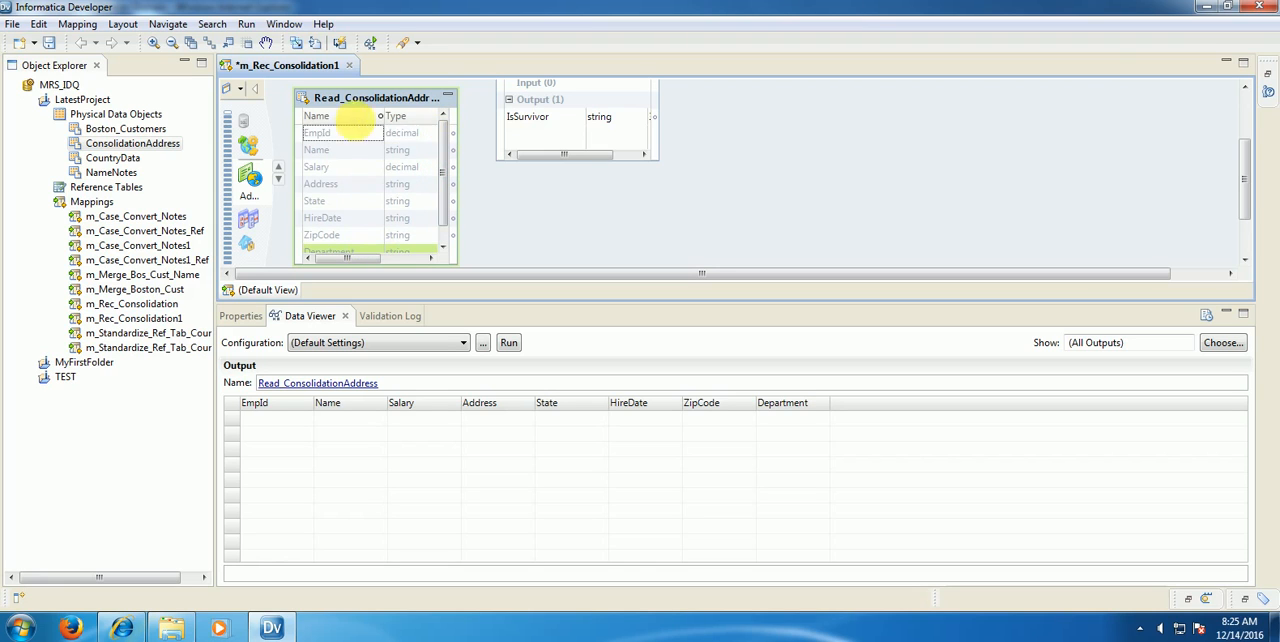
click(360, 134)
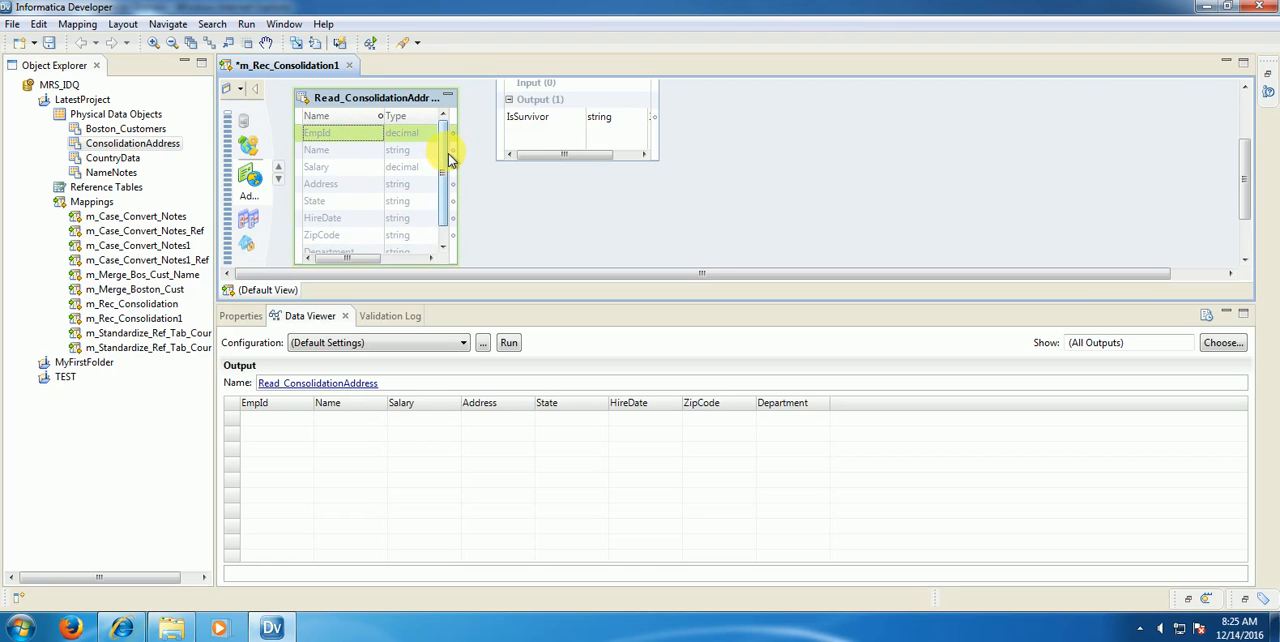
drag(447, 157, 448, 205)
shift+click(364, 237)
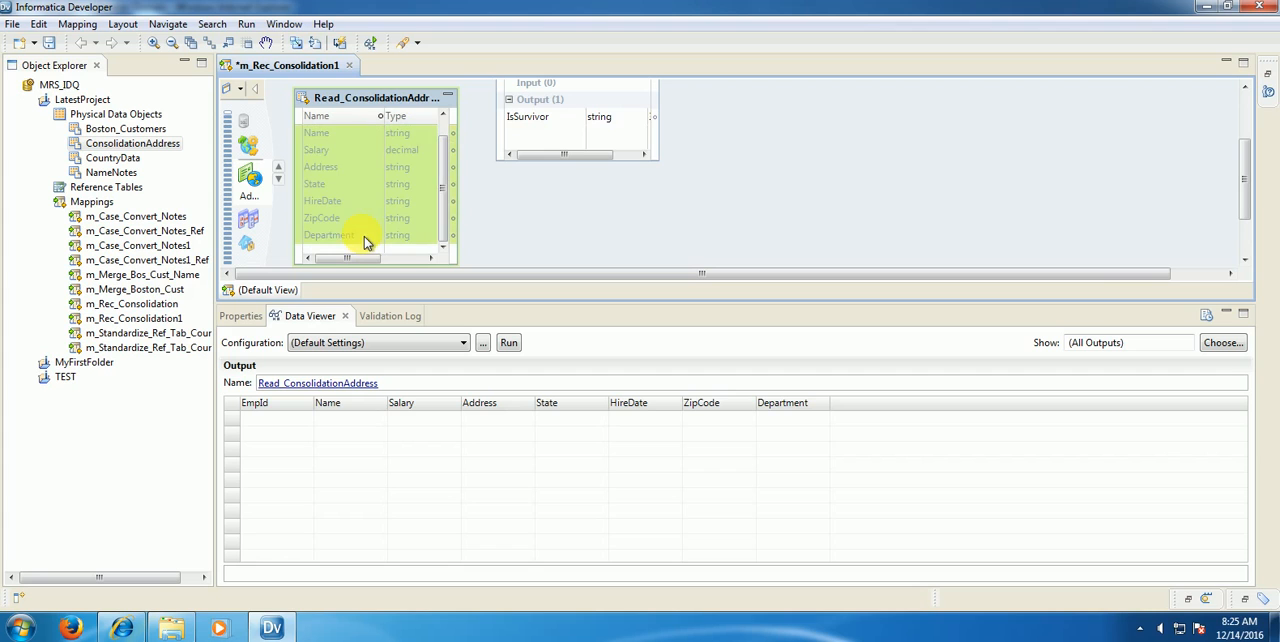
drag(335, 162, 575, 135)
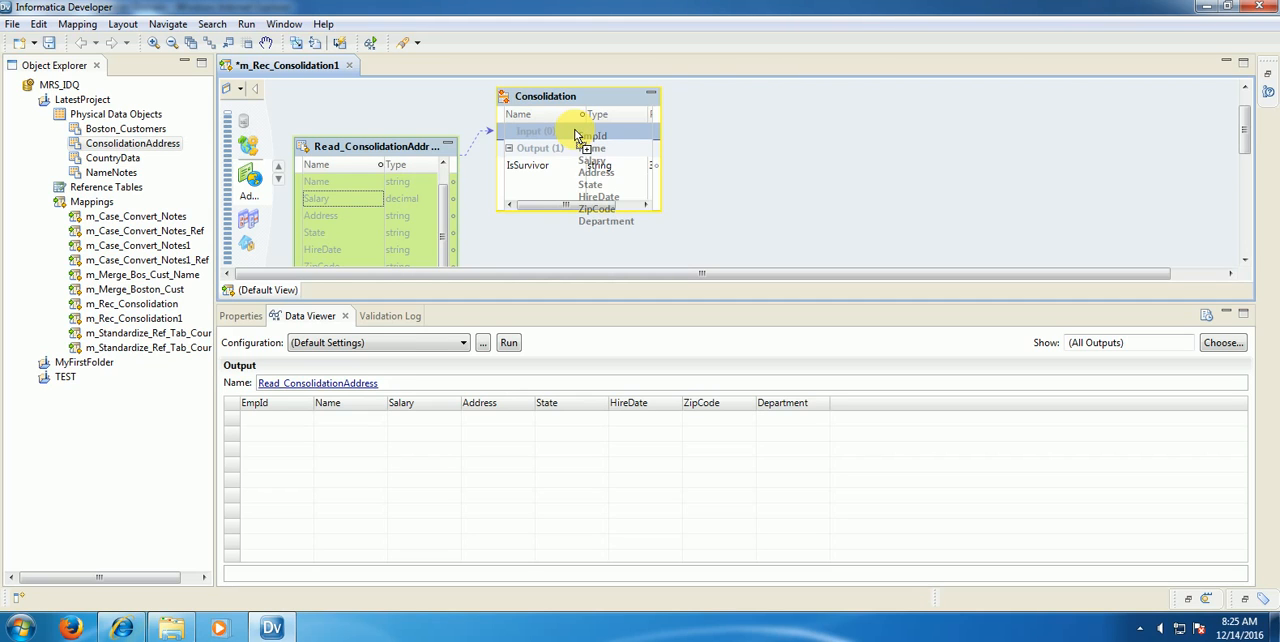
drag(577, 134, 577, 132)
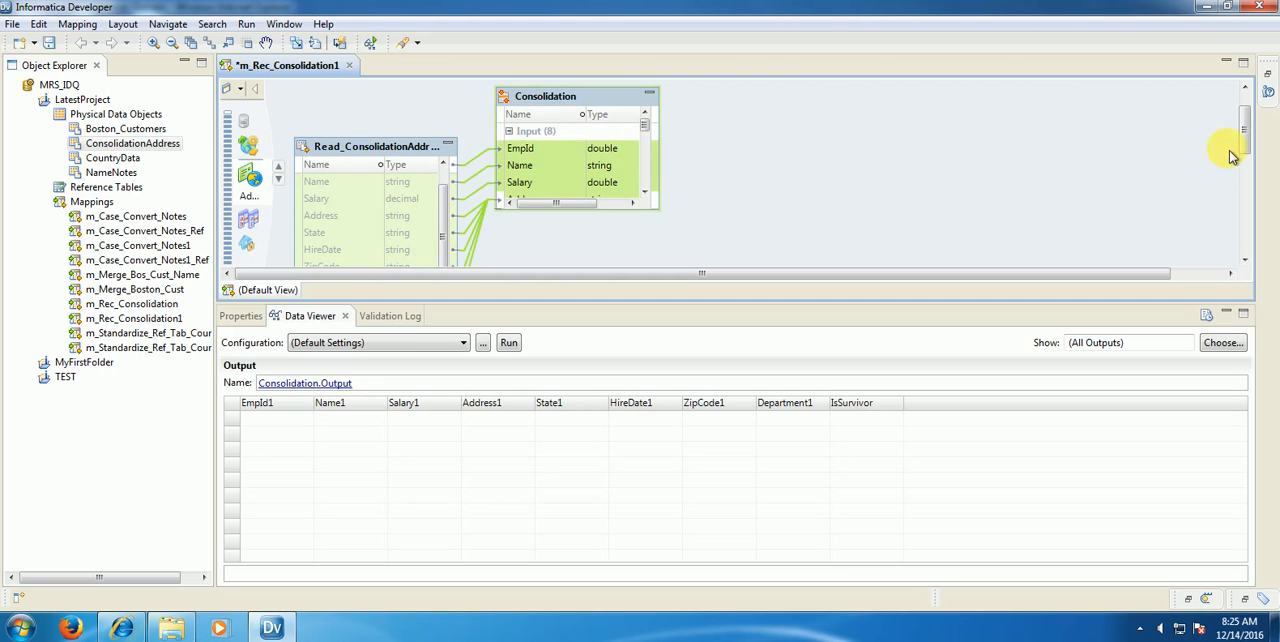
Step: Enlarge the Consolidation transformation to show its input ports down to Department and move it slightly farther from the Read object
drag(1245, 145, 1245, 166)
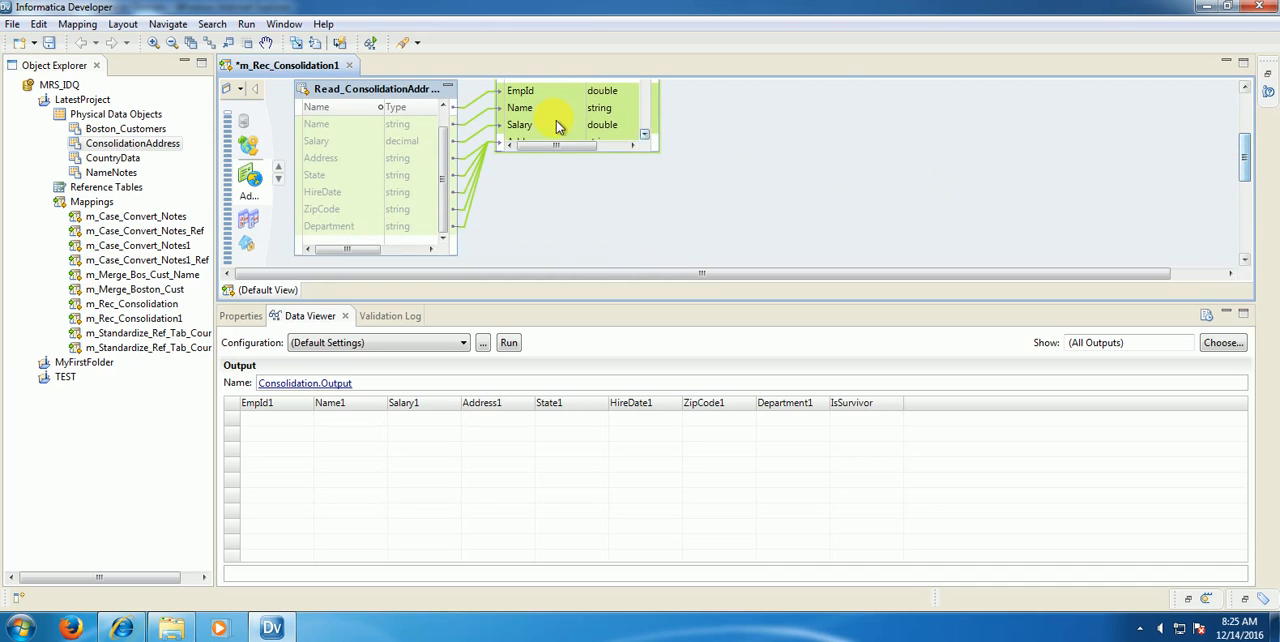
drag(617, 165, 643, 249)
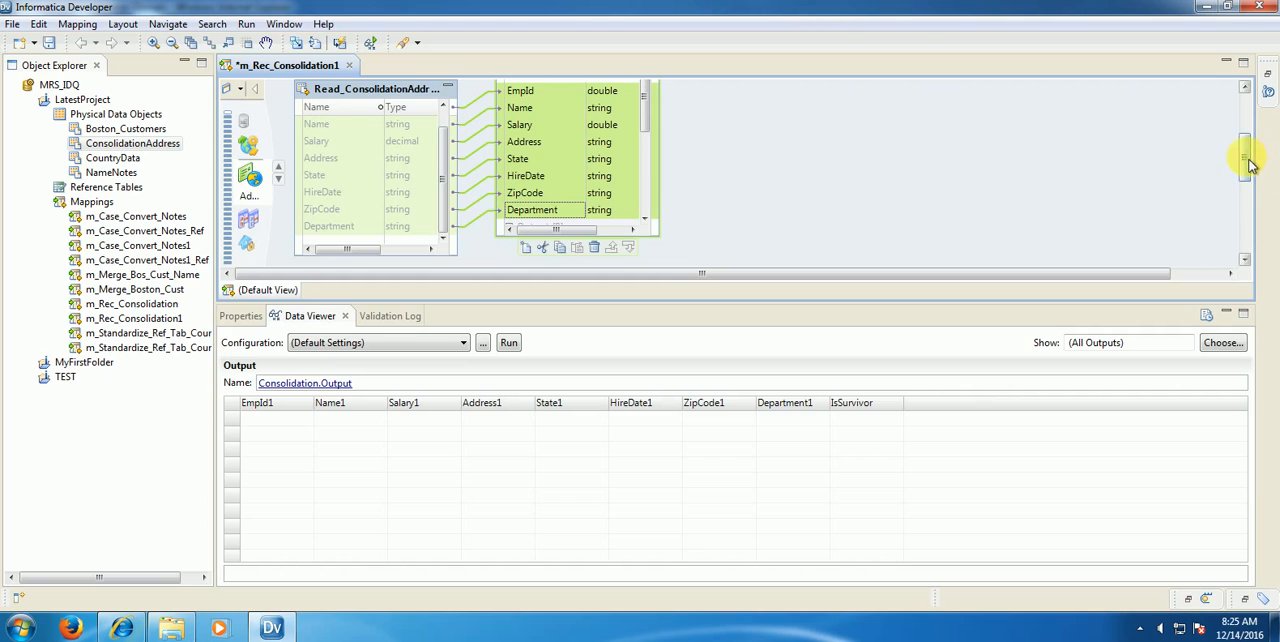
drag(1248, 165, 1257, 106)
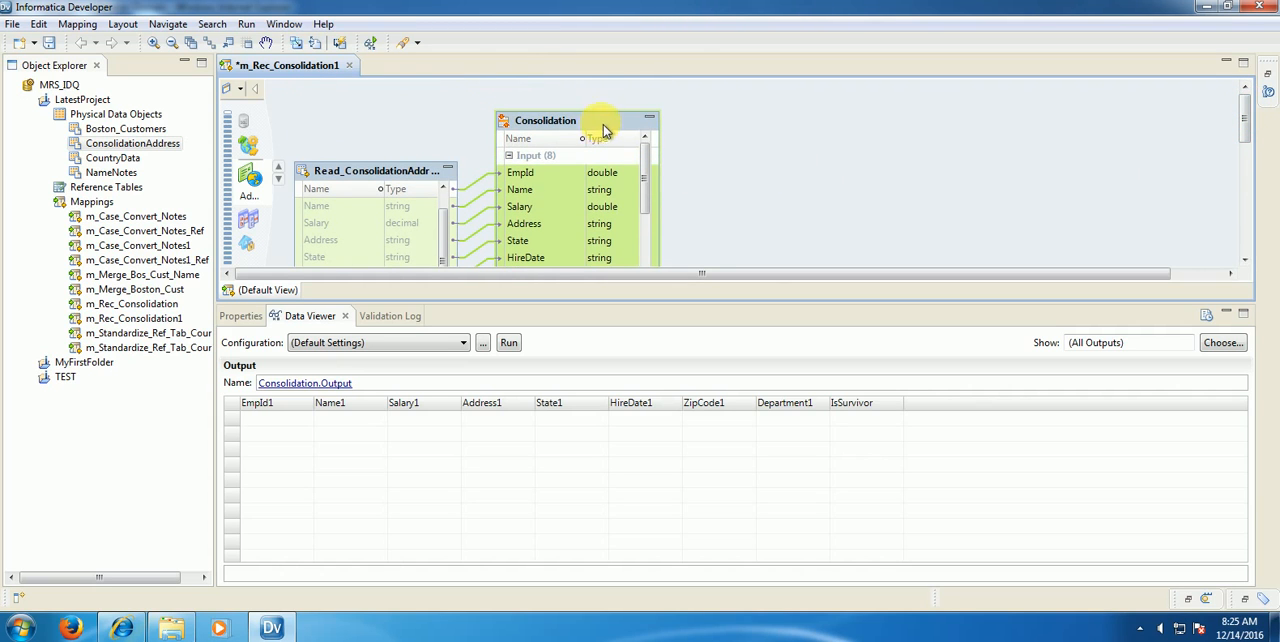
drag(604, 124, 640, 101)
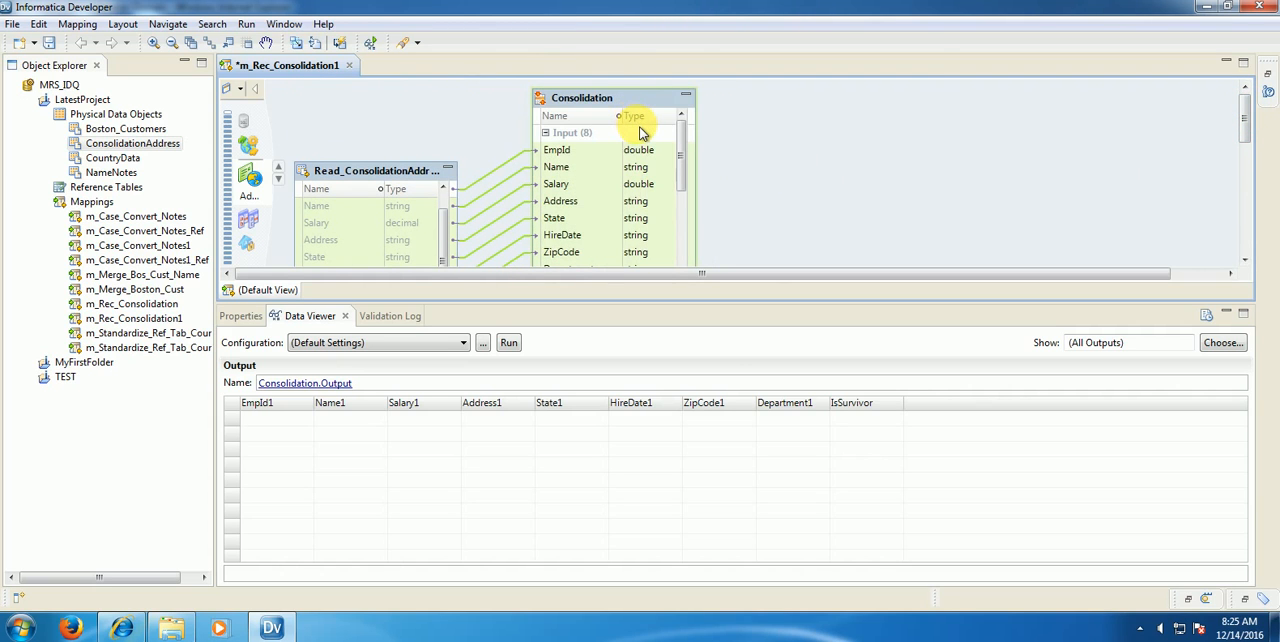
Step: Add an Expression transformation to the mapping and place it to the right of the Consolidation transformation, level with its header
right_click(772, 118)
click(795, 128)
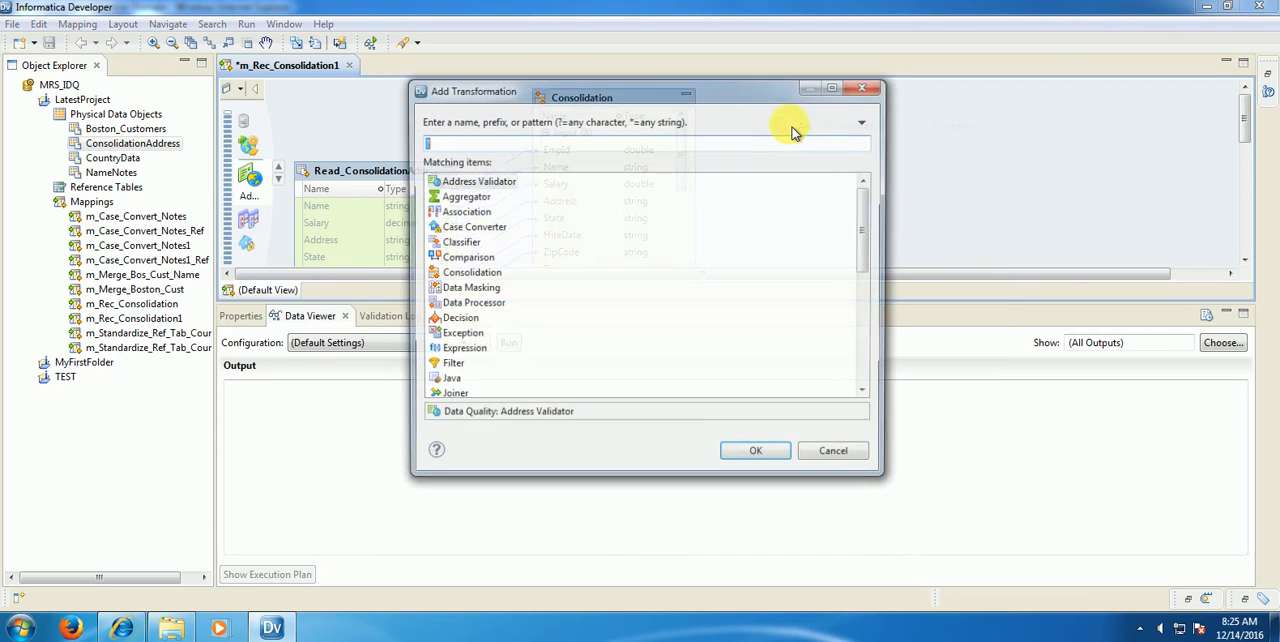
text(expr)
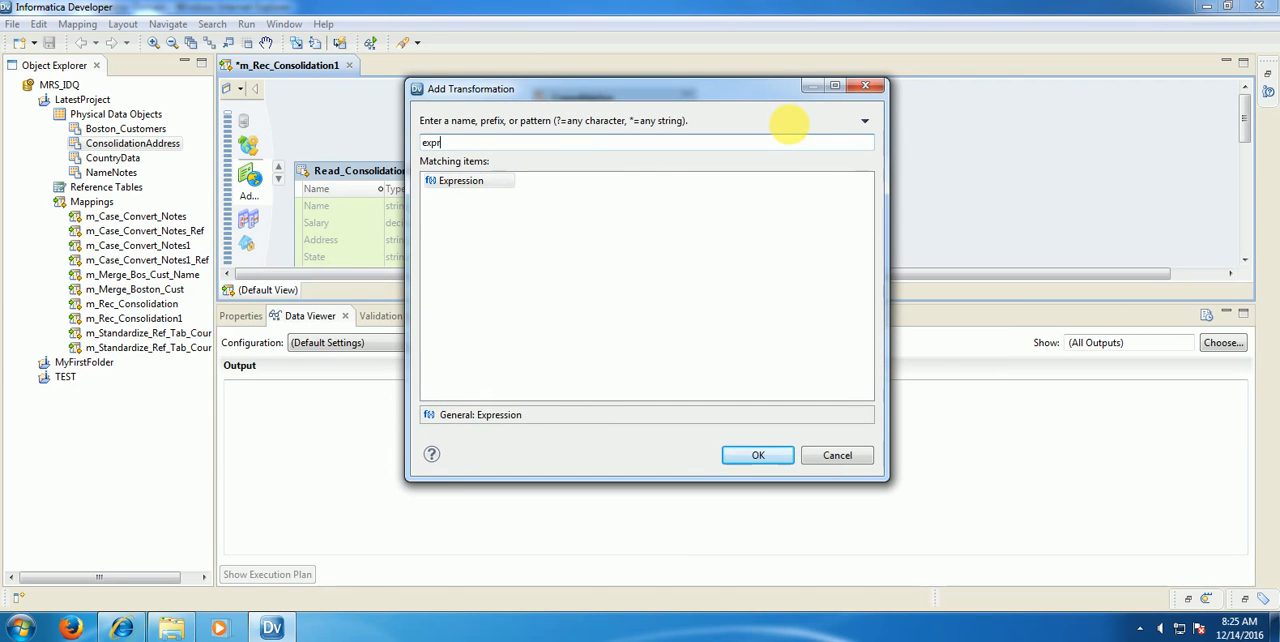
text(es)
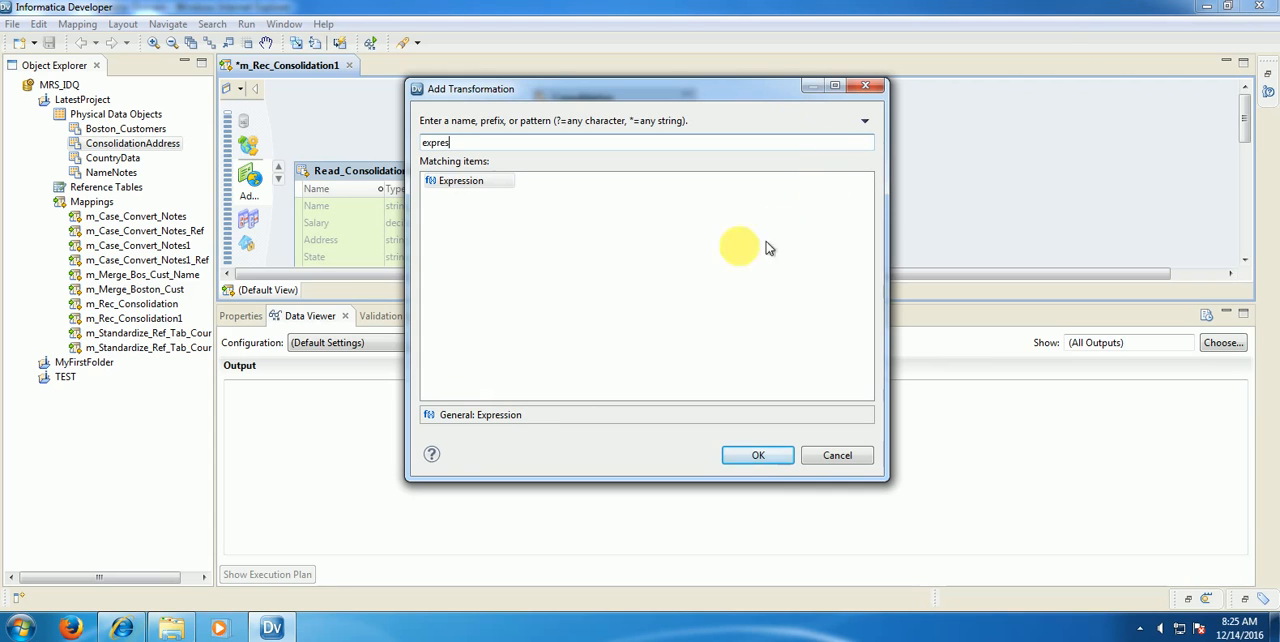
click(483, 184)
click(754, 455)
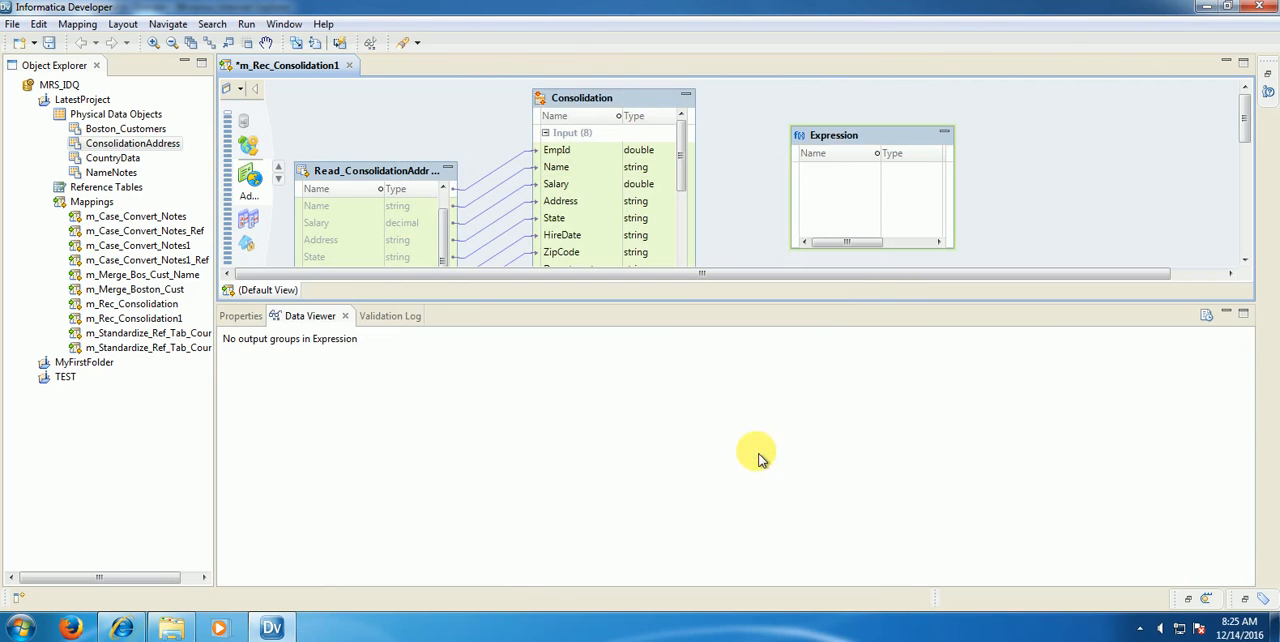
drag(848, 145, 799, 110)
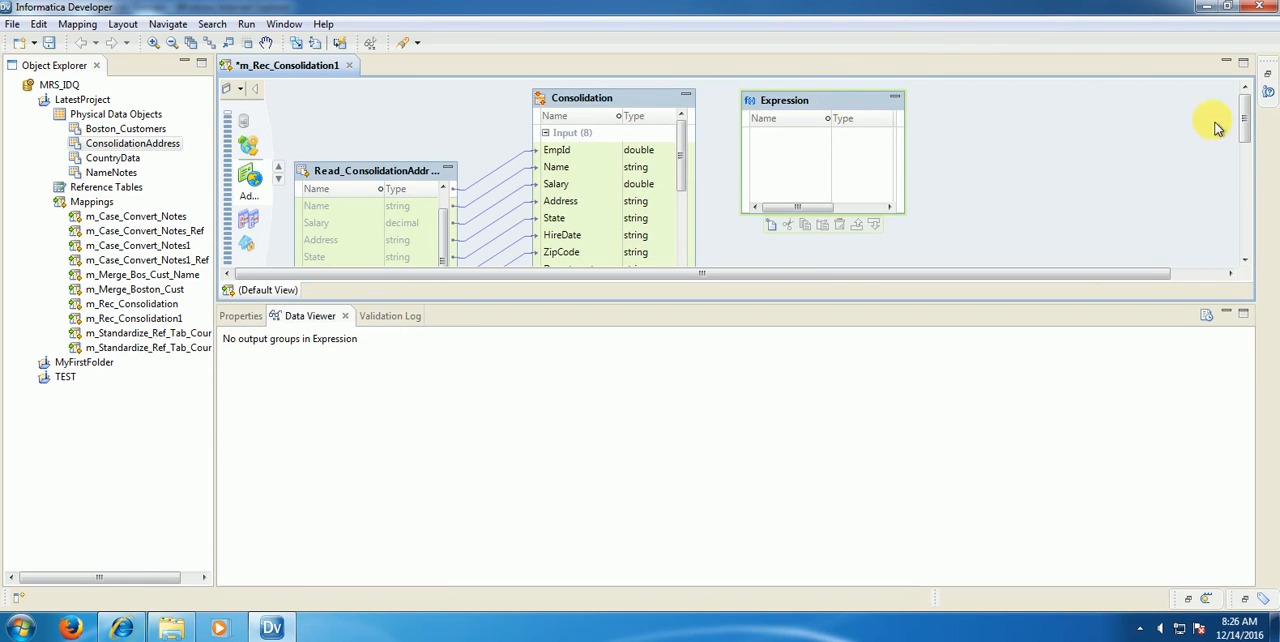
Step: Link the Consolidation output ports, EmpId1 through IsSurvivor, to the Expression transformation and enlarge the Expression to show the linked ports
drag(1246, 126, 1248, 165)
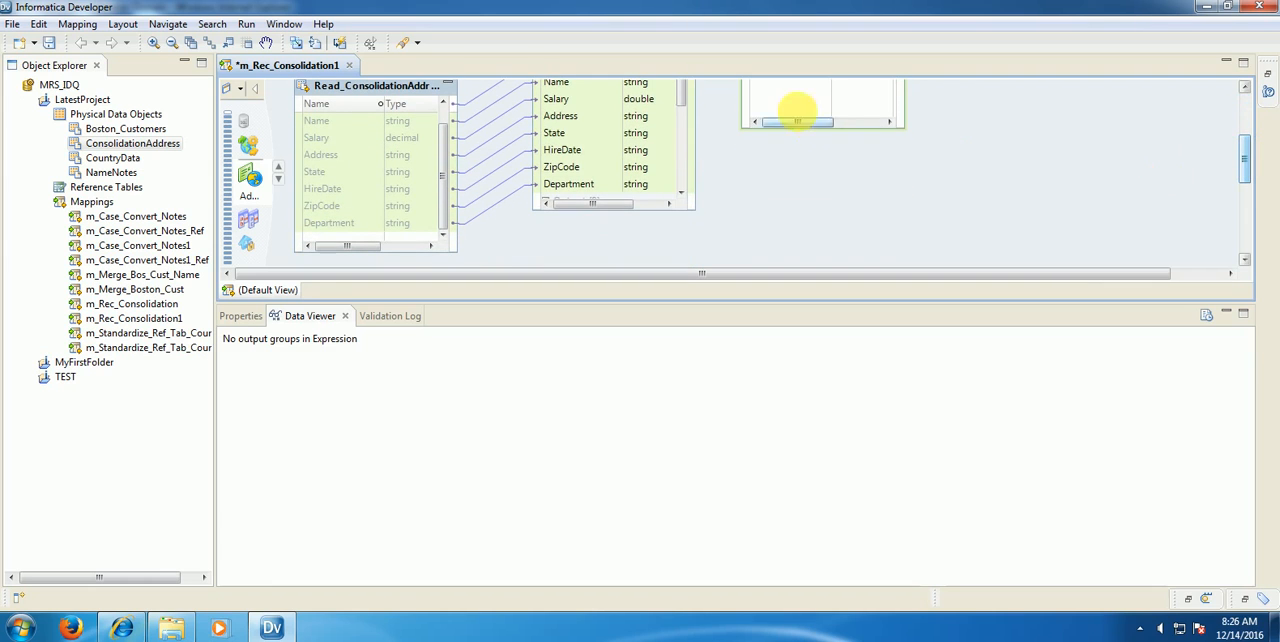
click(683, 124)
drag(683, 124, 683, 137)
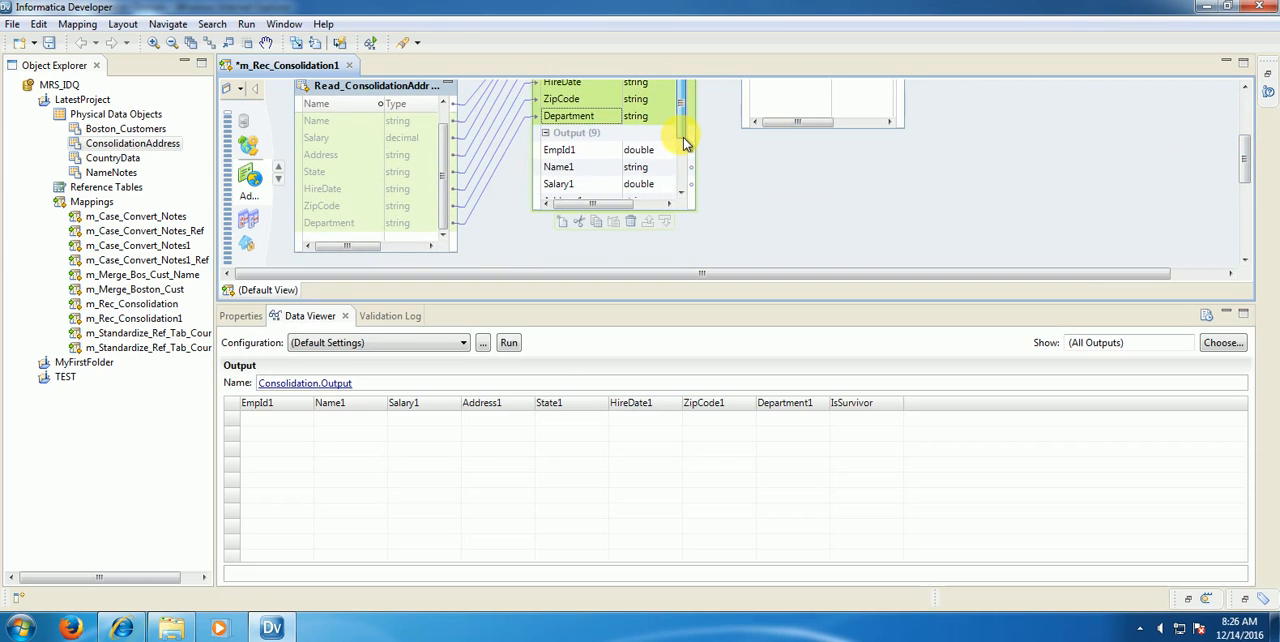
click(586, 152)
scroll(686, 130, down, 3)
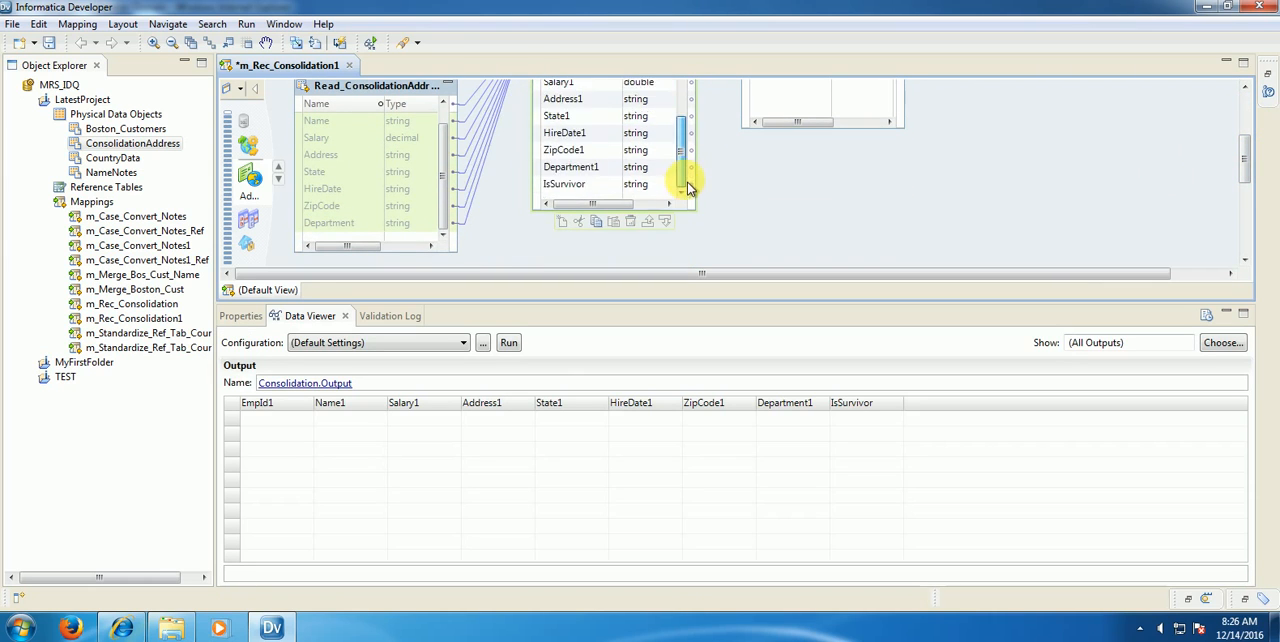
shift+click(565, 184)
drag(556, 116, 768, 88)
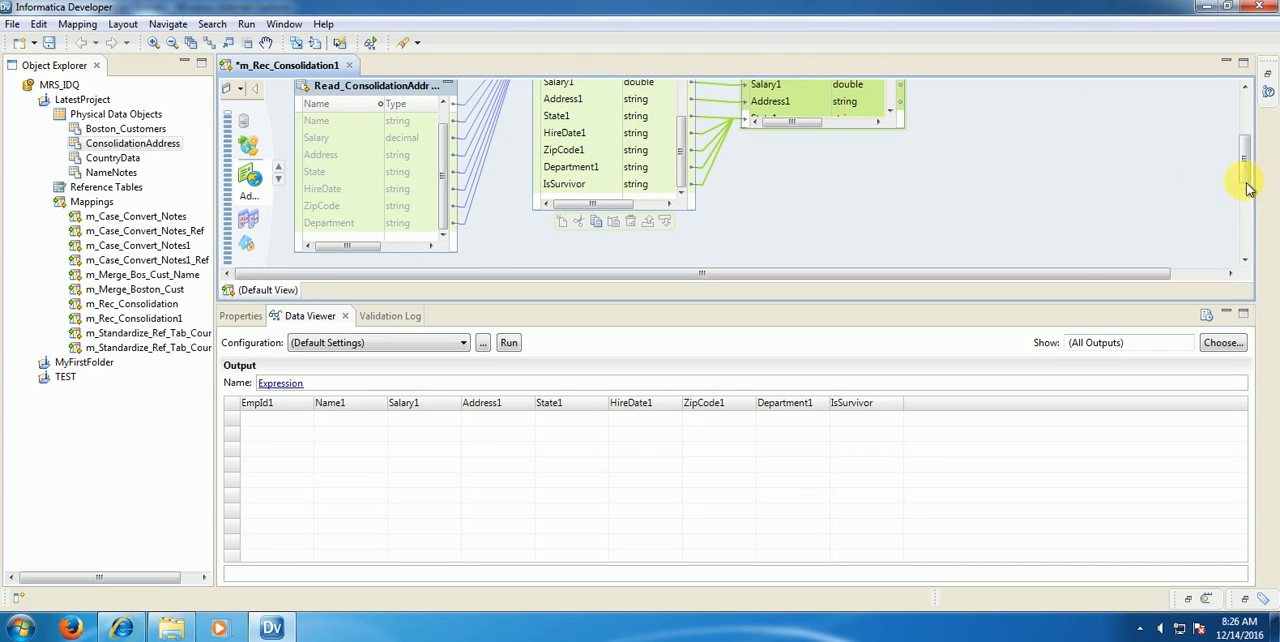
drag(1250, 160, 1251, 80)
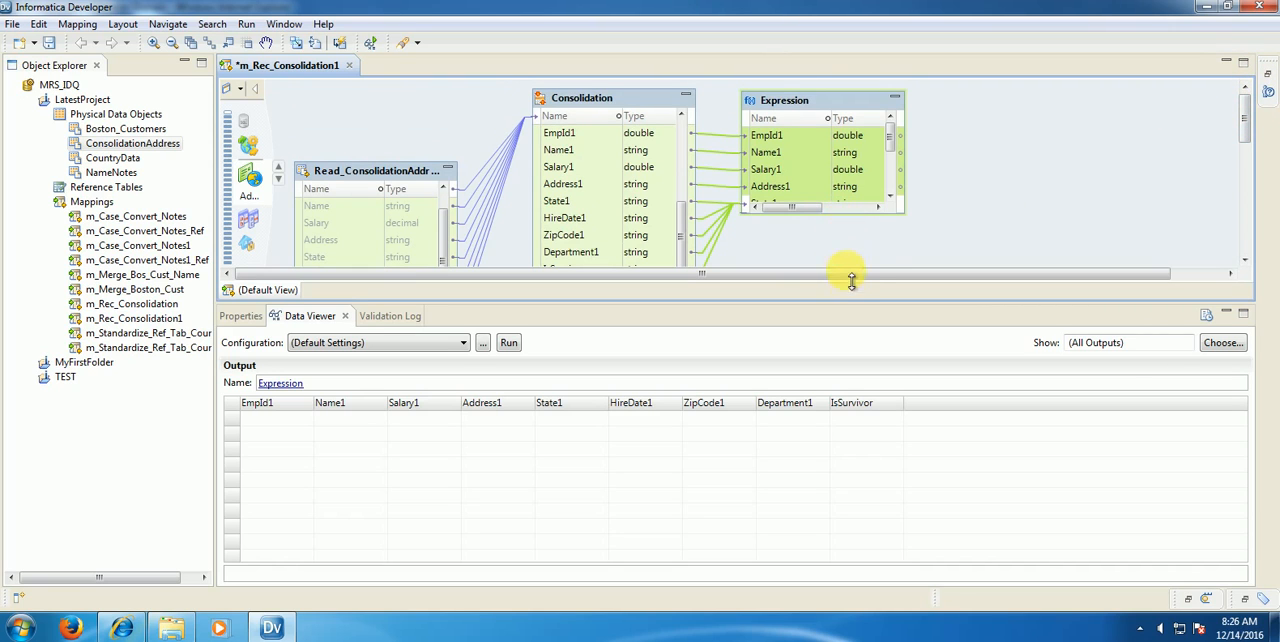
drag(851, 280, 851, 277)
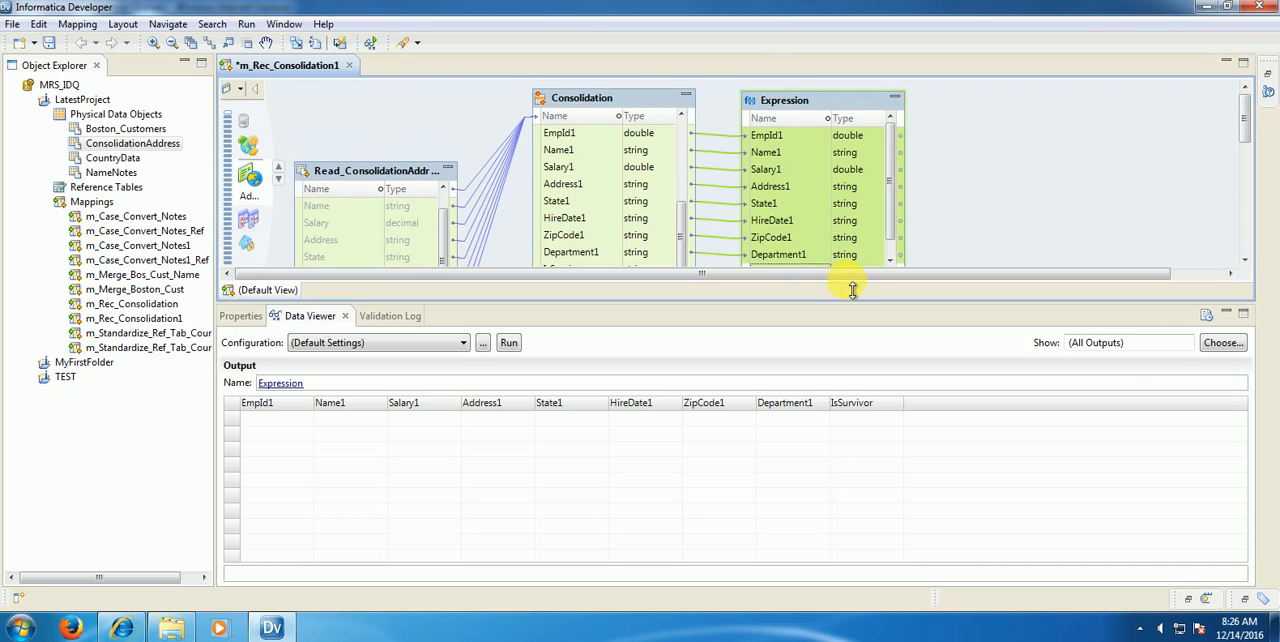
Step: Open the strategy properties of the Consolidation transformation
click(603, 104)
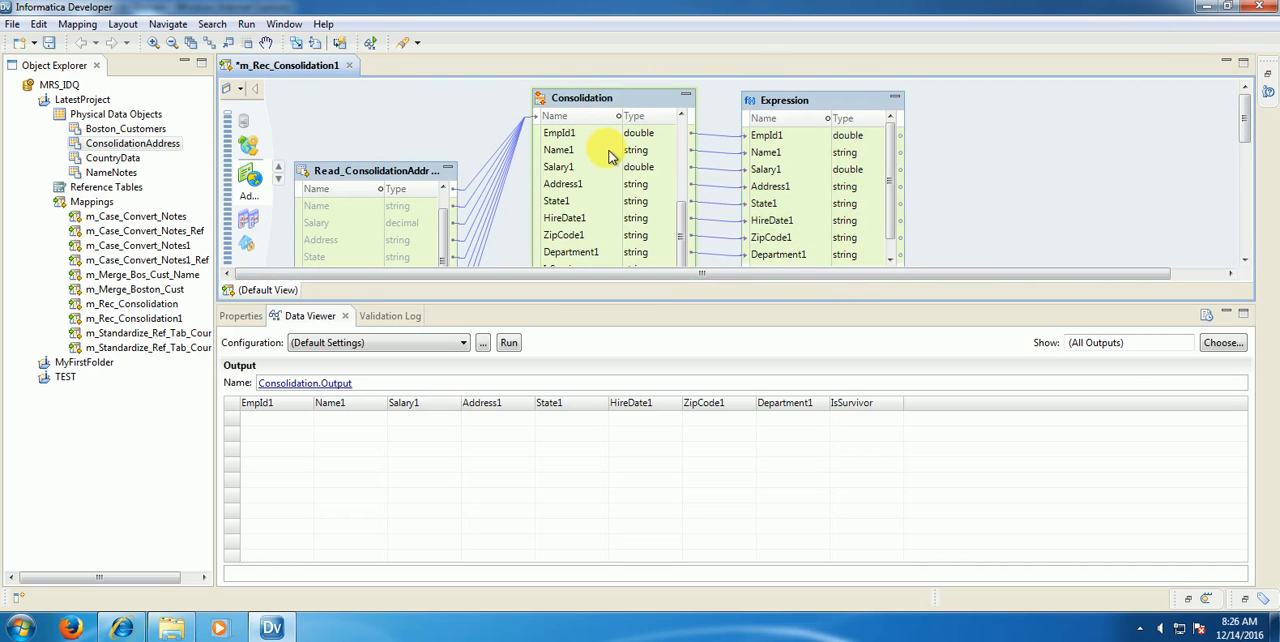
right_click(589, 101)
click(636, 356)
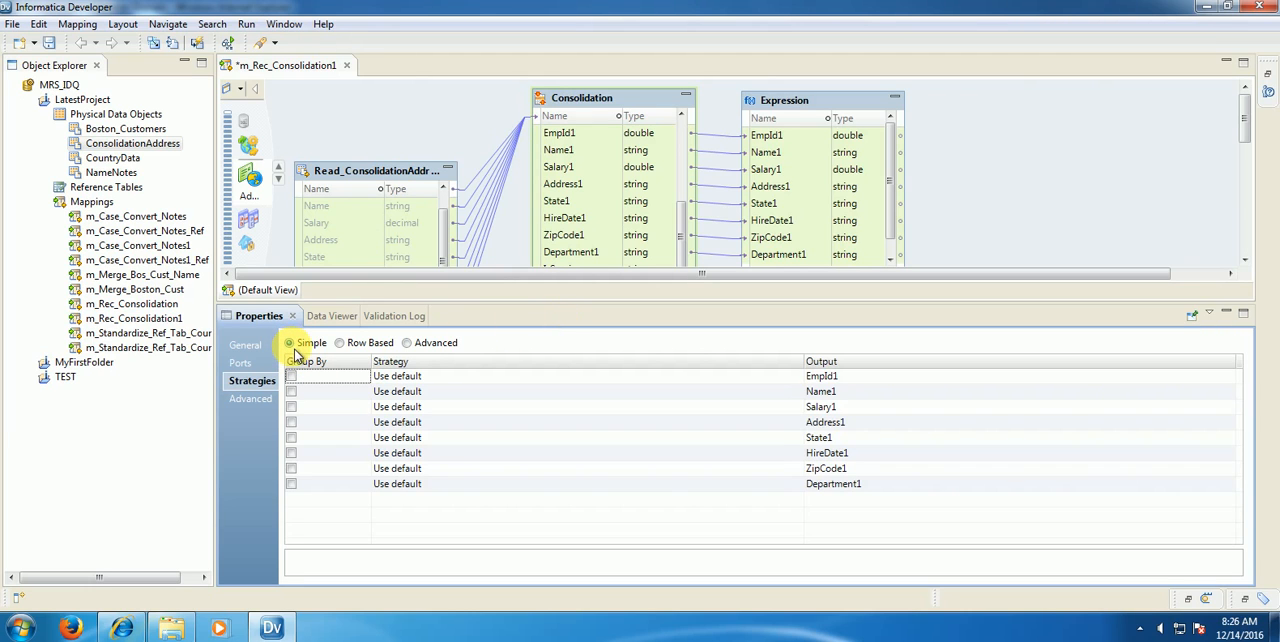
Step: Try the Row Based and Advanced strategy modes of the Consolidation transformation and return to Simple mode, accepting each mode change
click(341, 343)
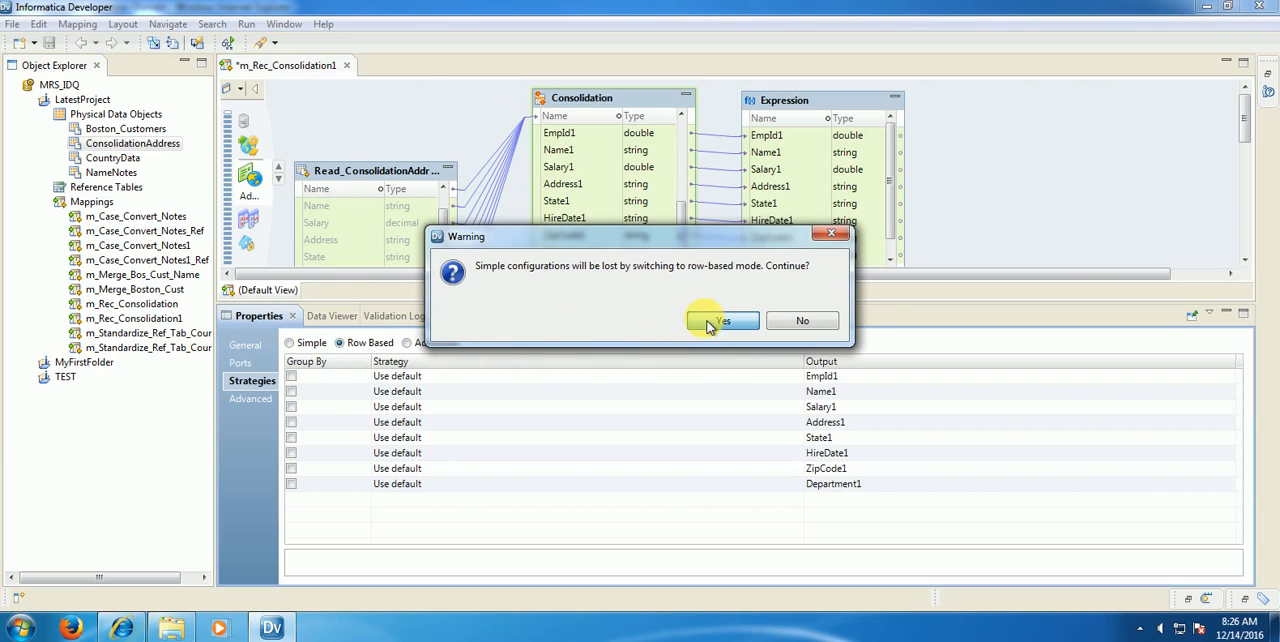
click(723, 321)
click(408, 346)
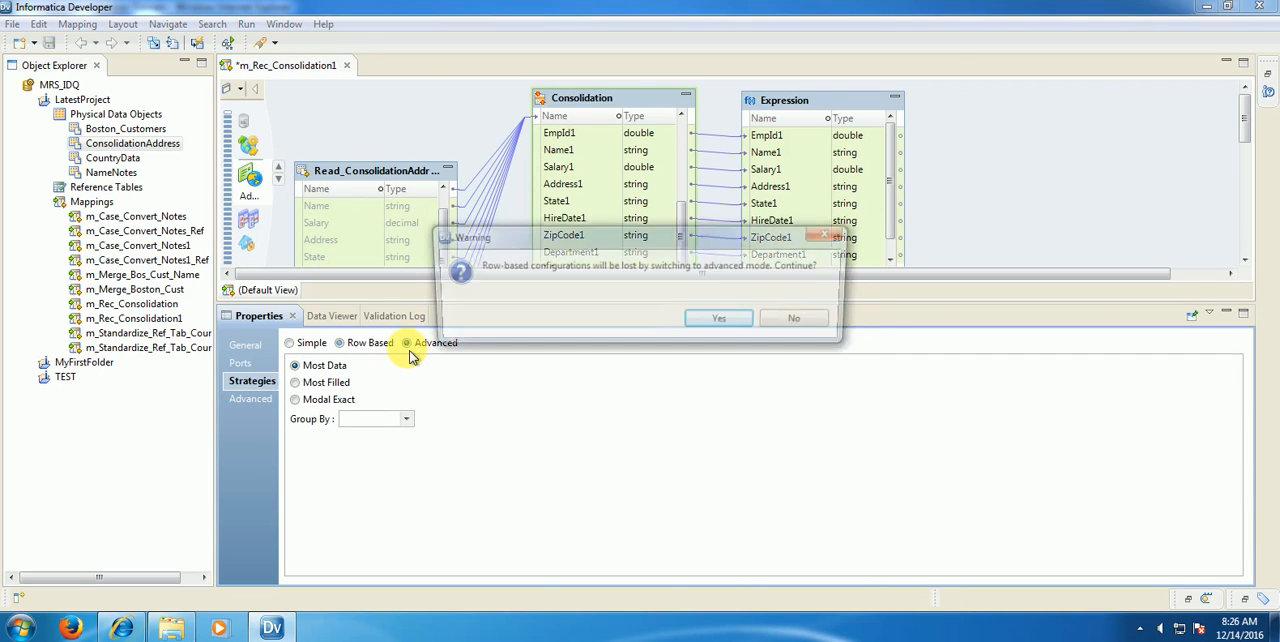
click(718, 330)
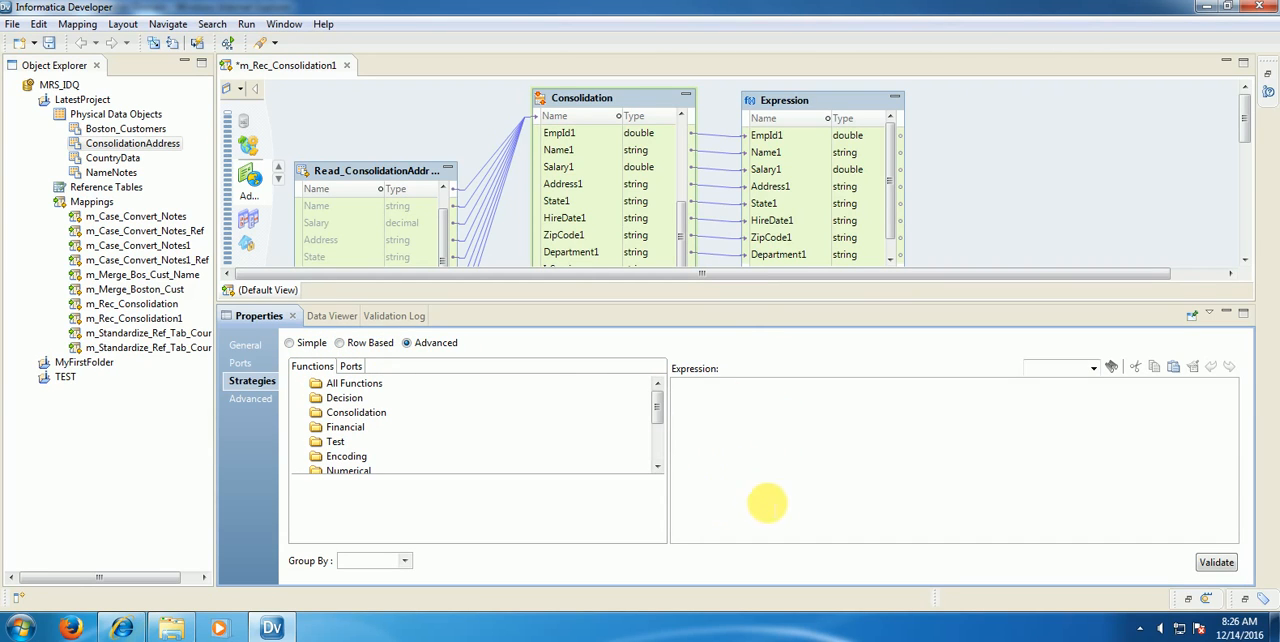
click(759, 487)
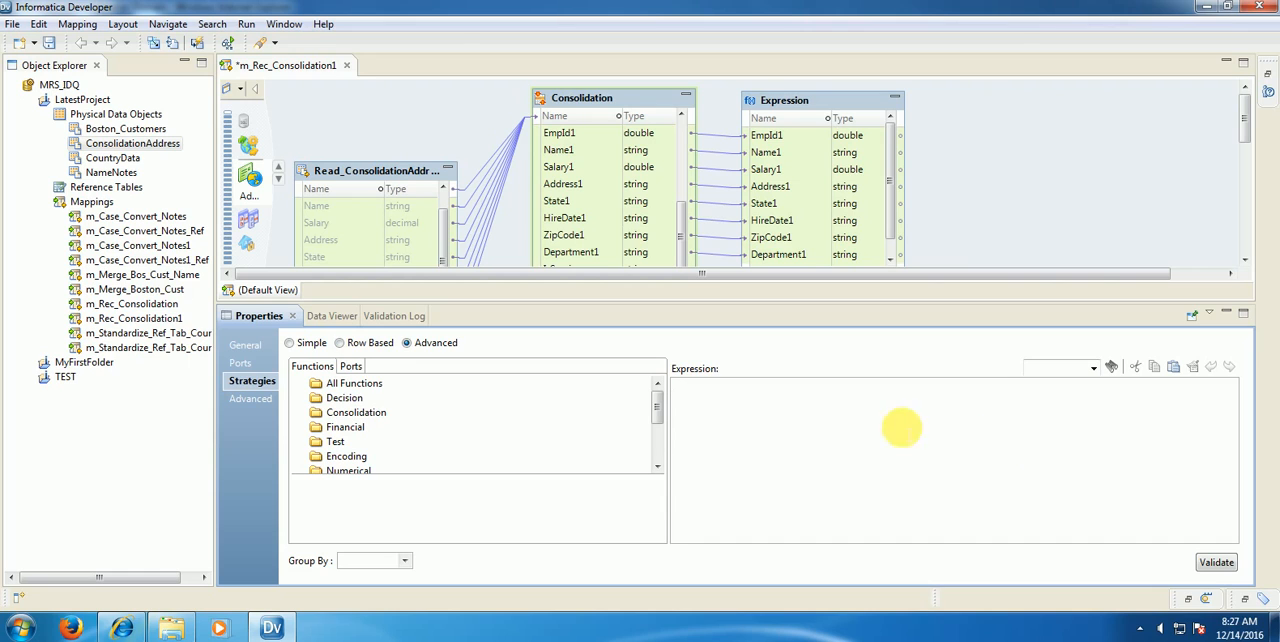
click(296, 350)
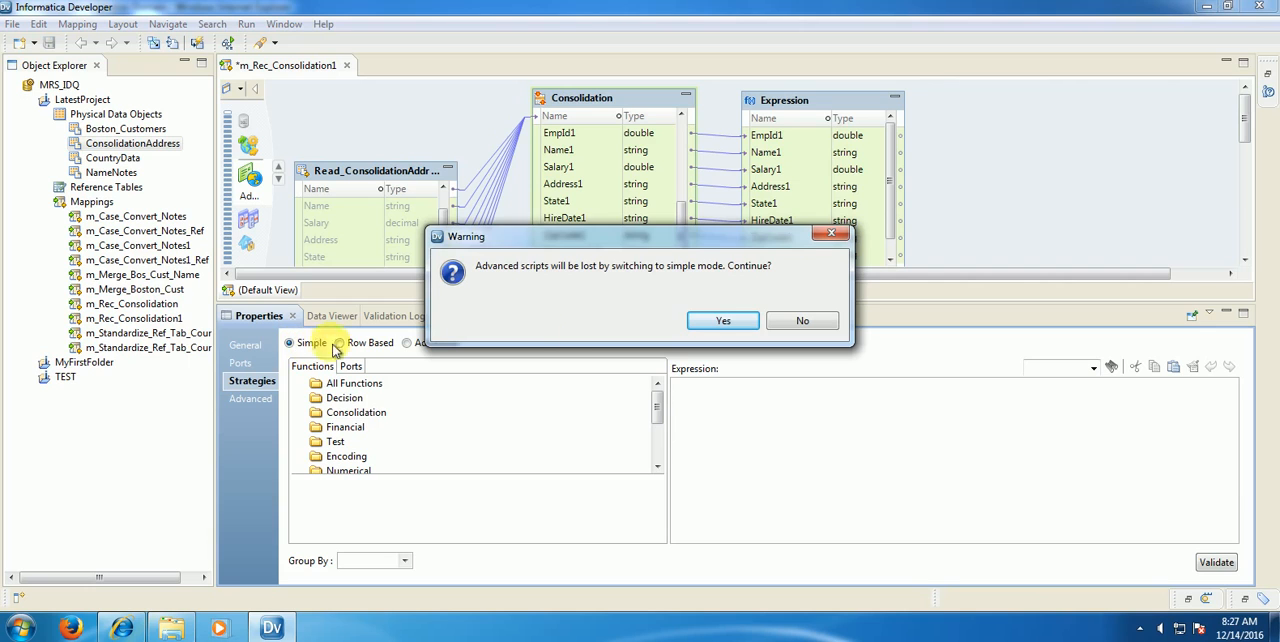
click(717, 322)
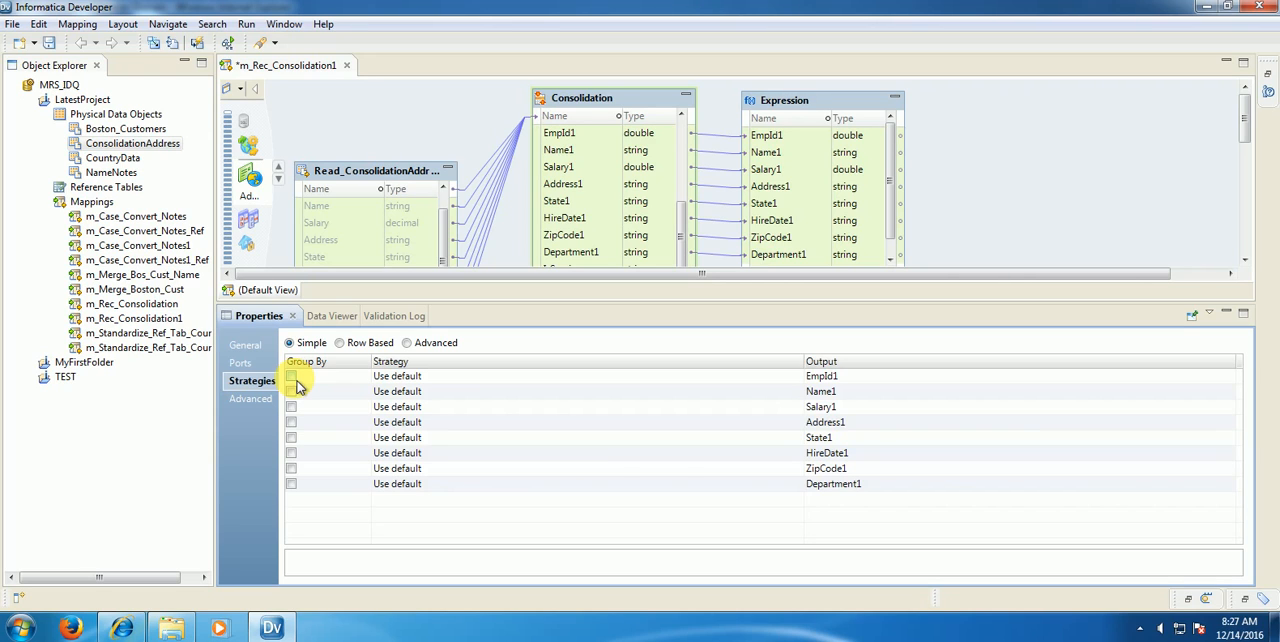
Step: Group the consolidation by EmpId1 and read the description of its default strategy
click(292, 377)
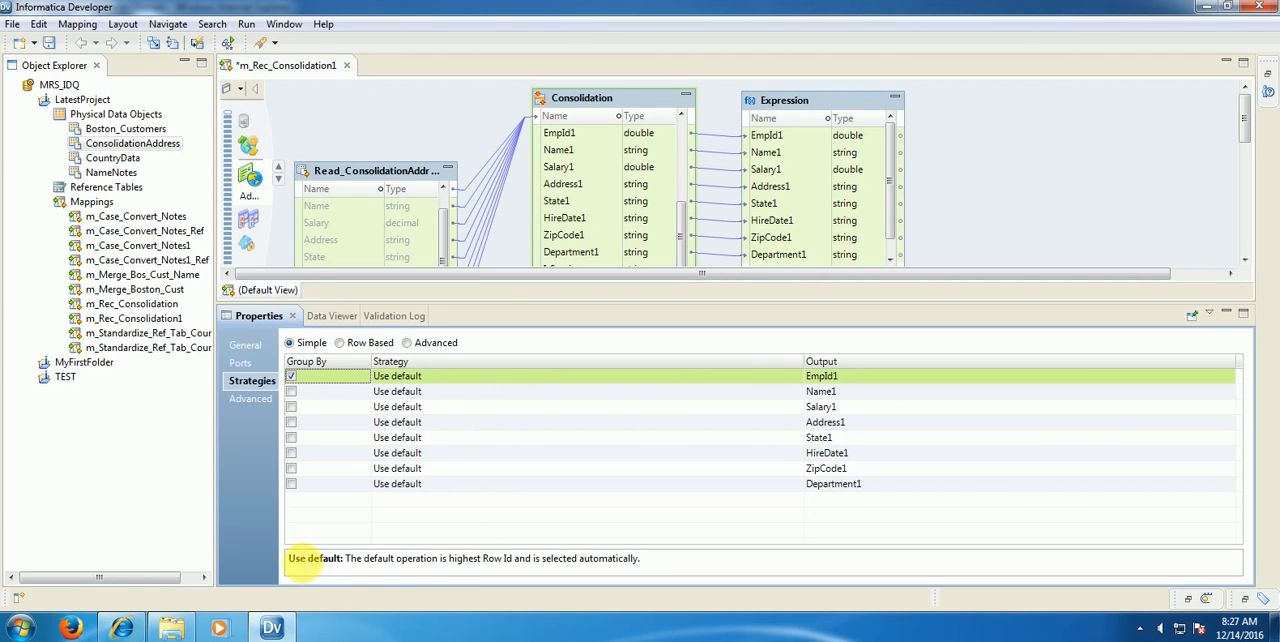
drag(289, 559, 642, 562)
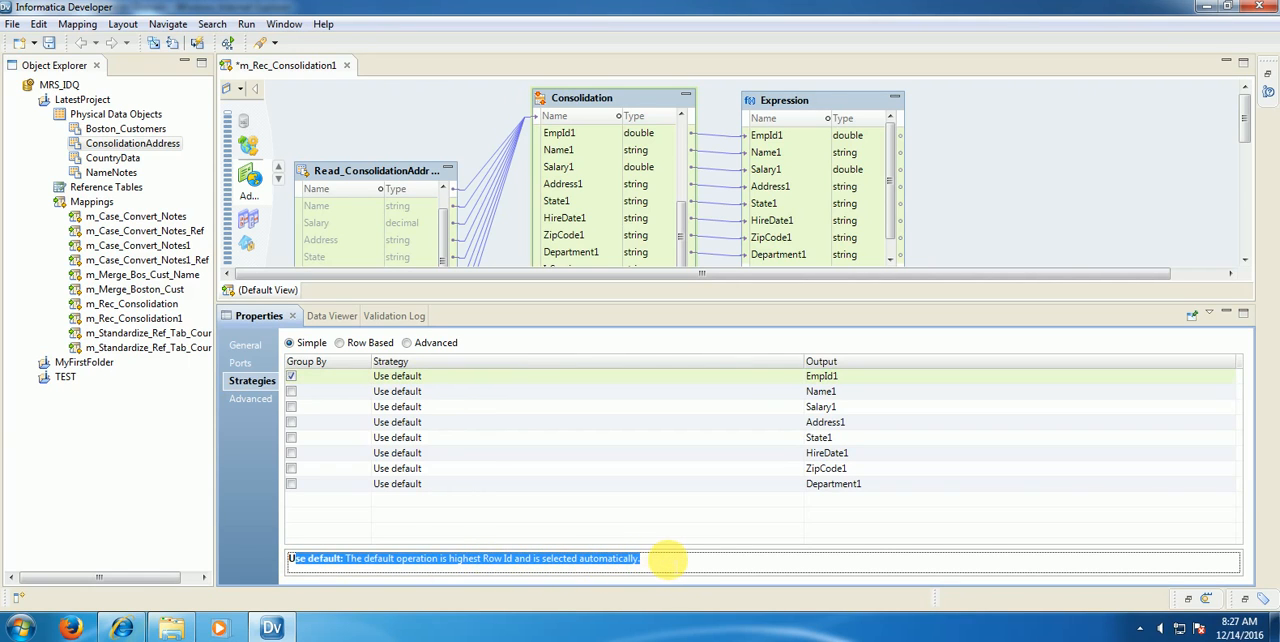
click(671, 560)
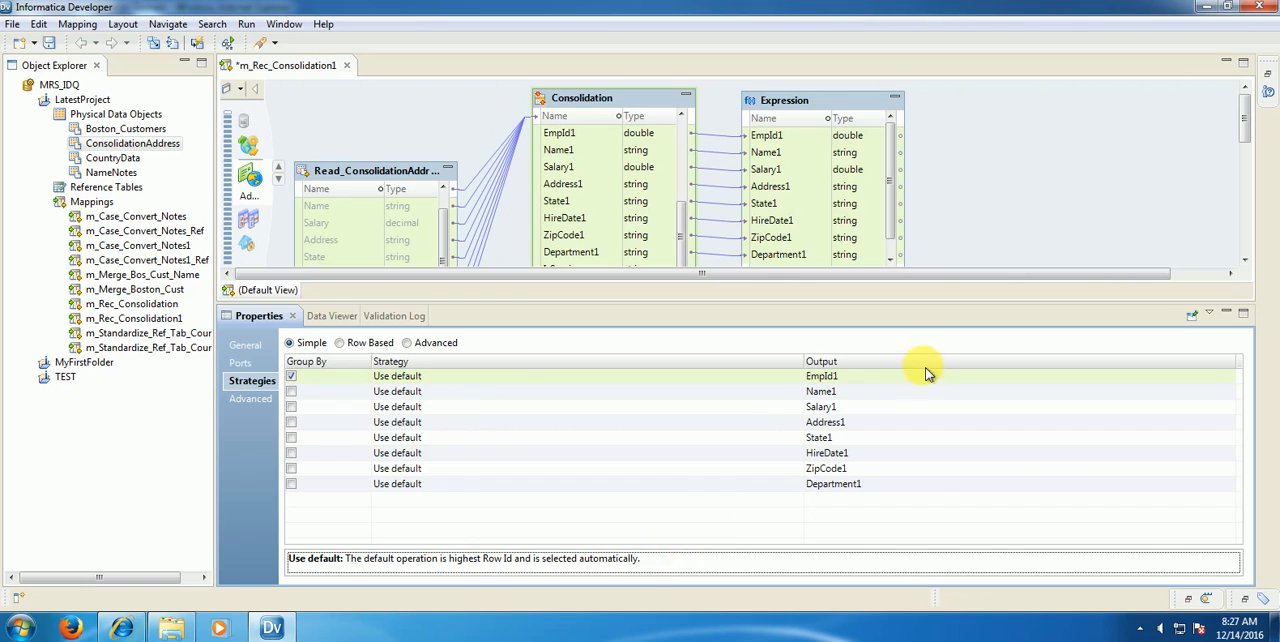
Step: Open Sample.txt from the desktop, read which strategy each port needs, and return to the mapping in Informatica Developer
click(1209, 9)
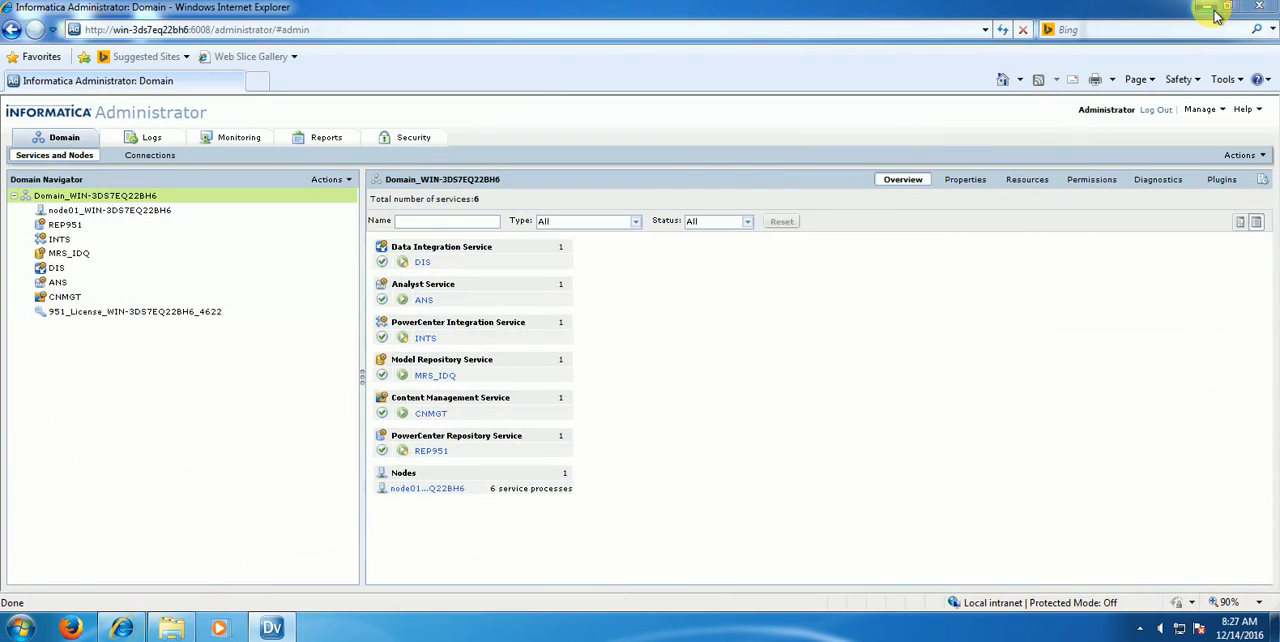
click(1209, 9)
click(1209, 9)
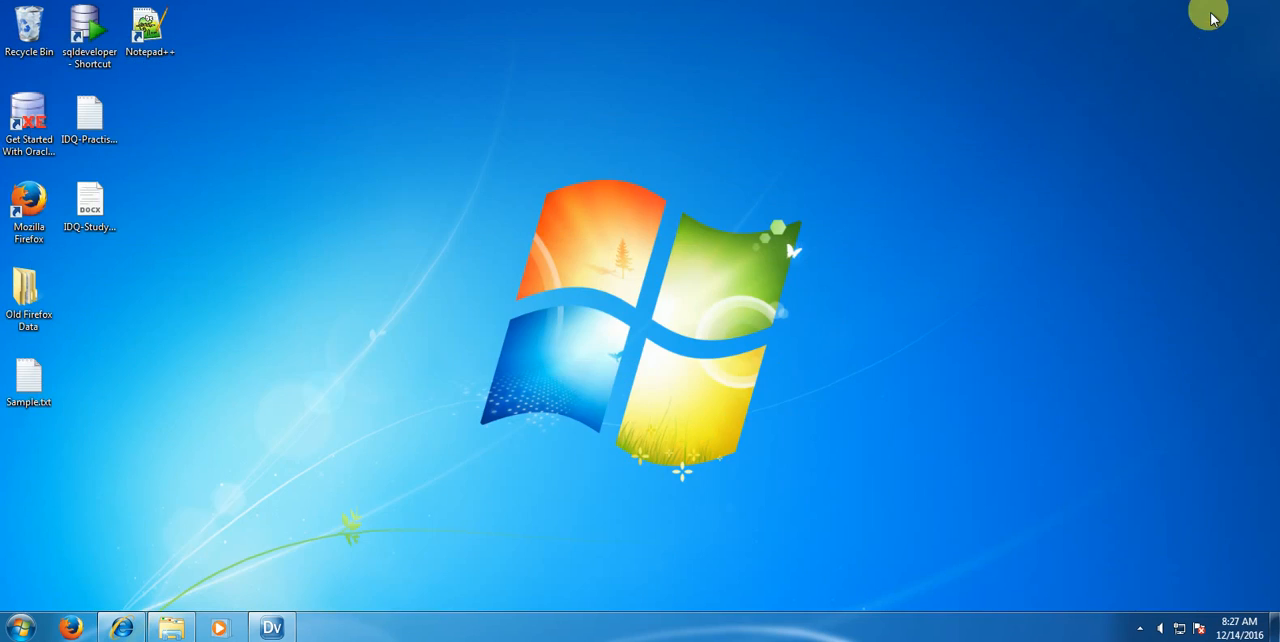
click(40, 380)
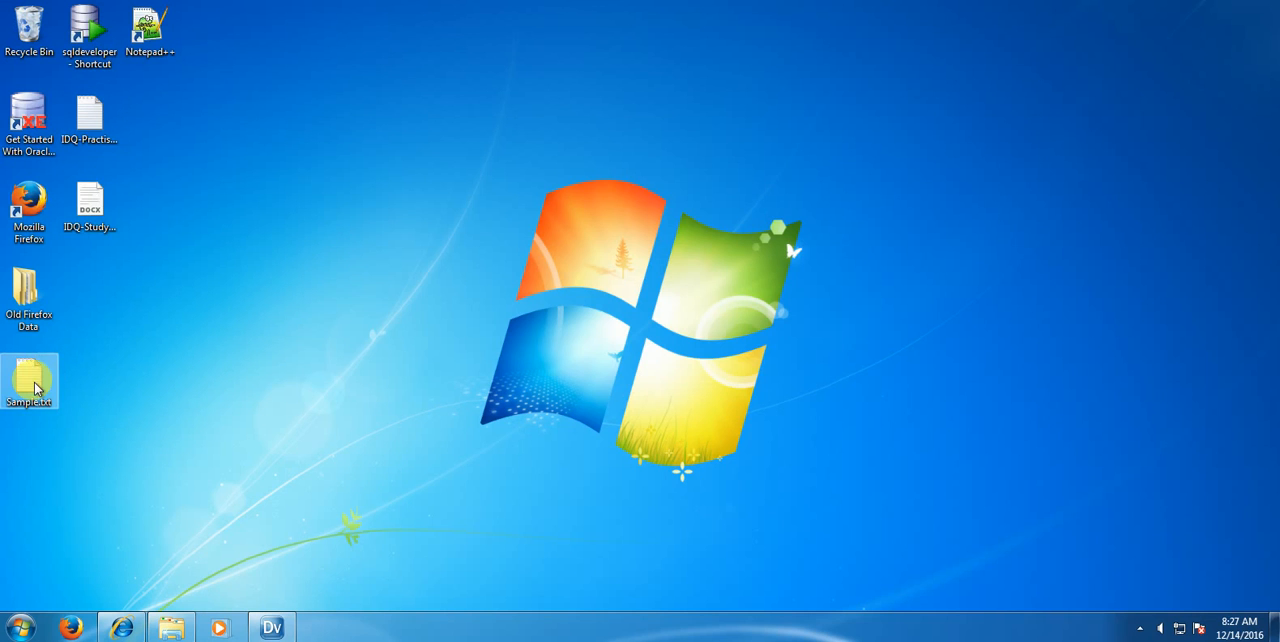
double_click(32, 380)
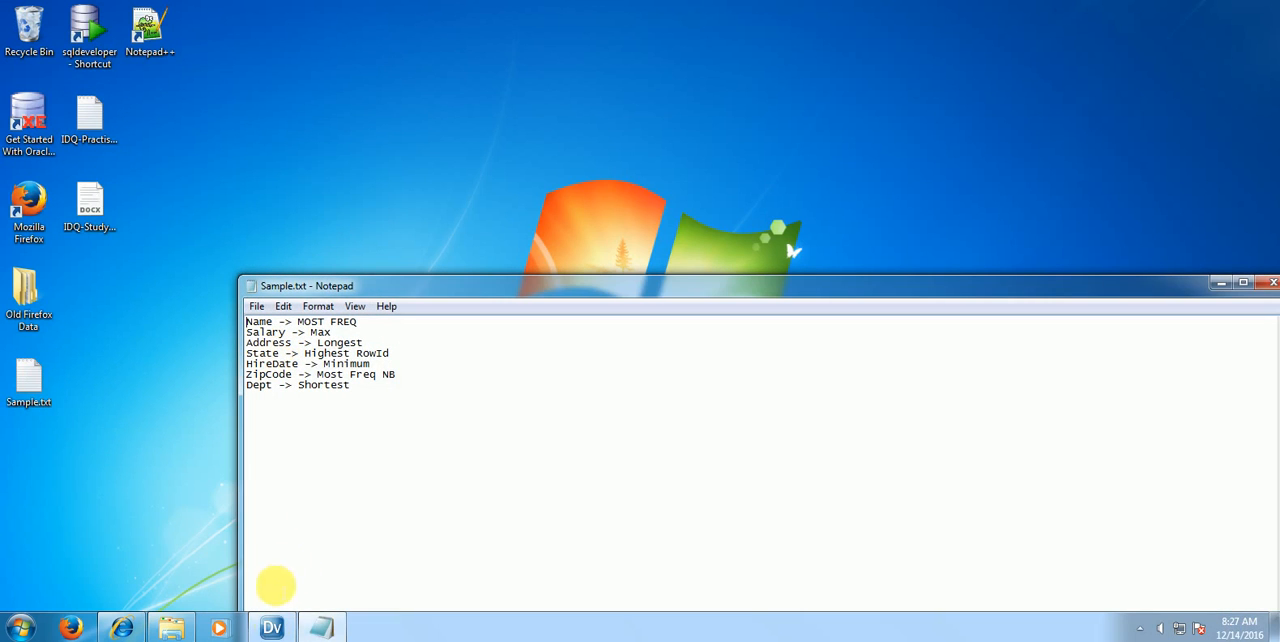
click(272, 628)
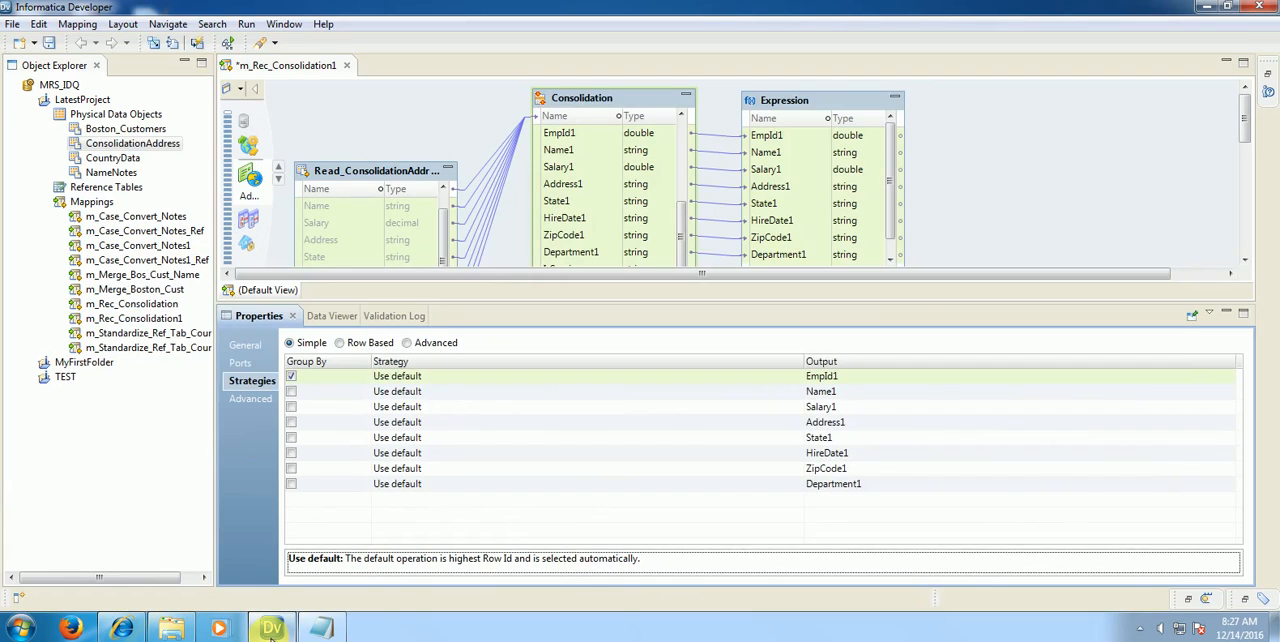
click(320, 628)
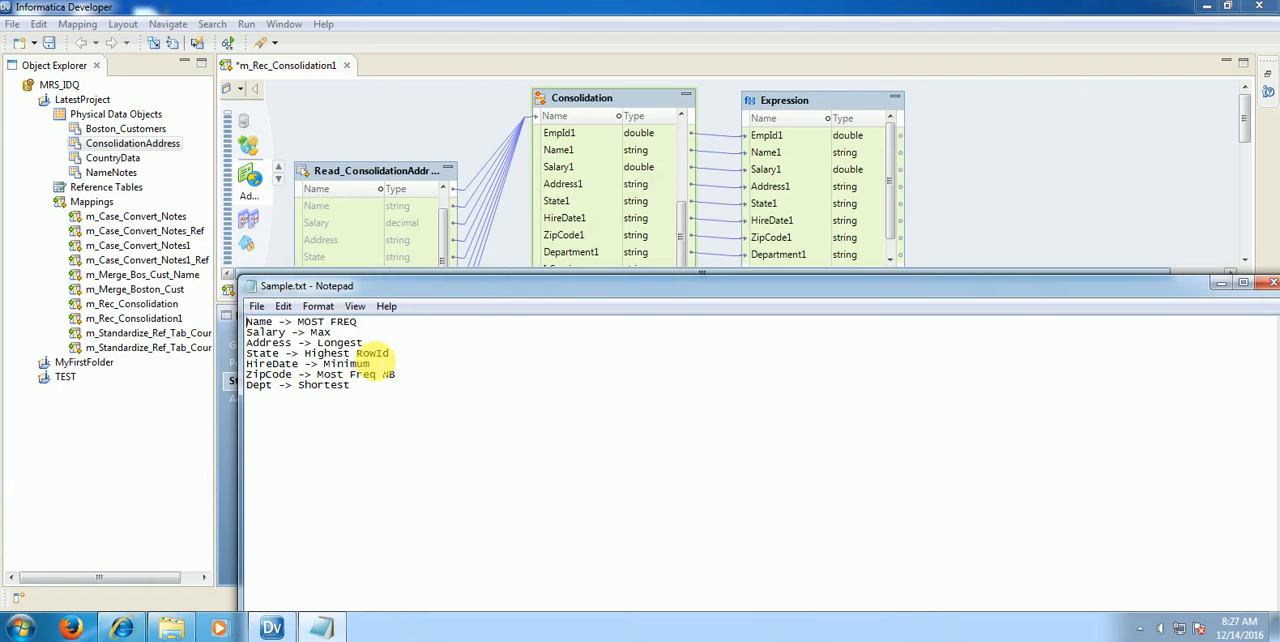
key(alt+Tab)
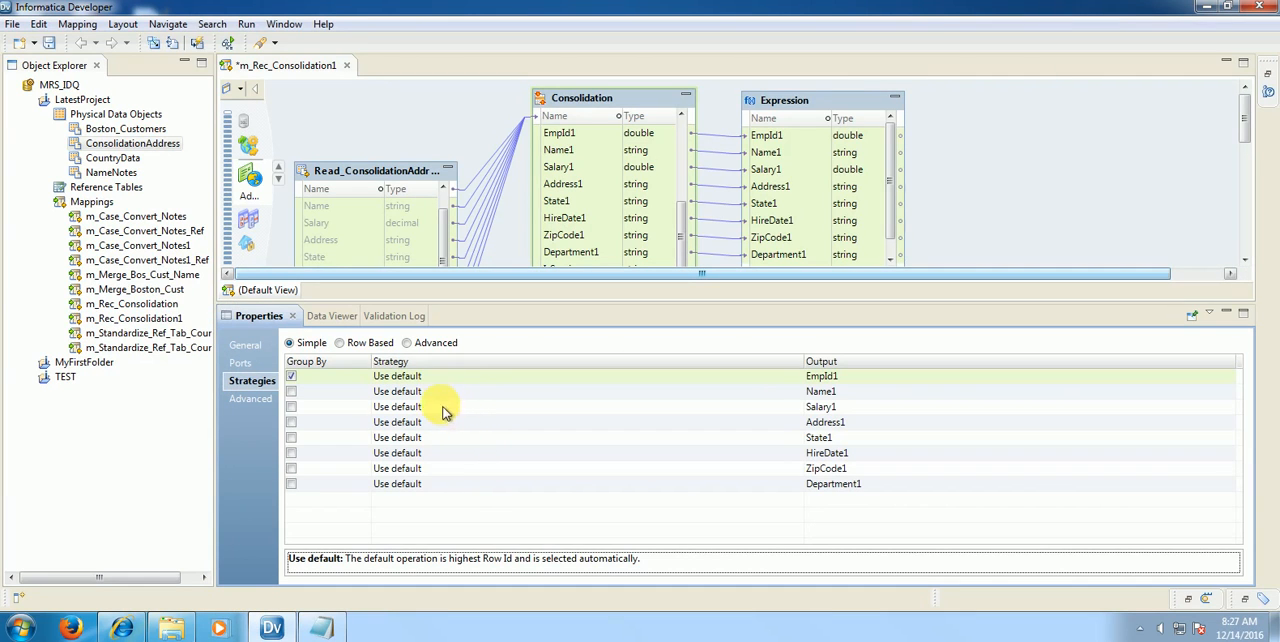
Step: Set the consolidation strategy of the Name1 output to Most frequent
click(408, 391)
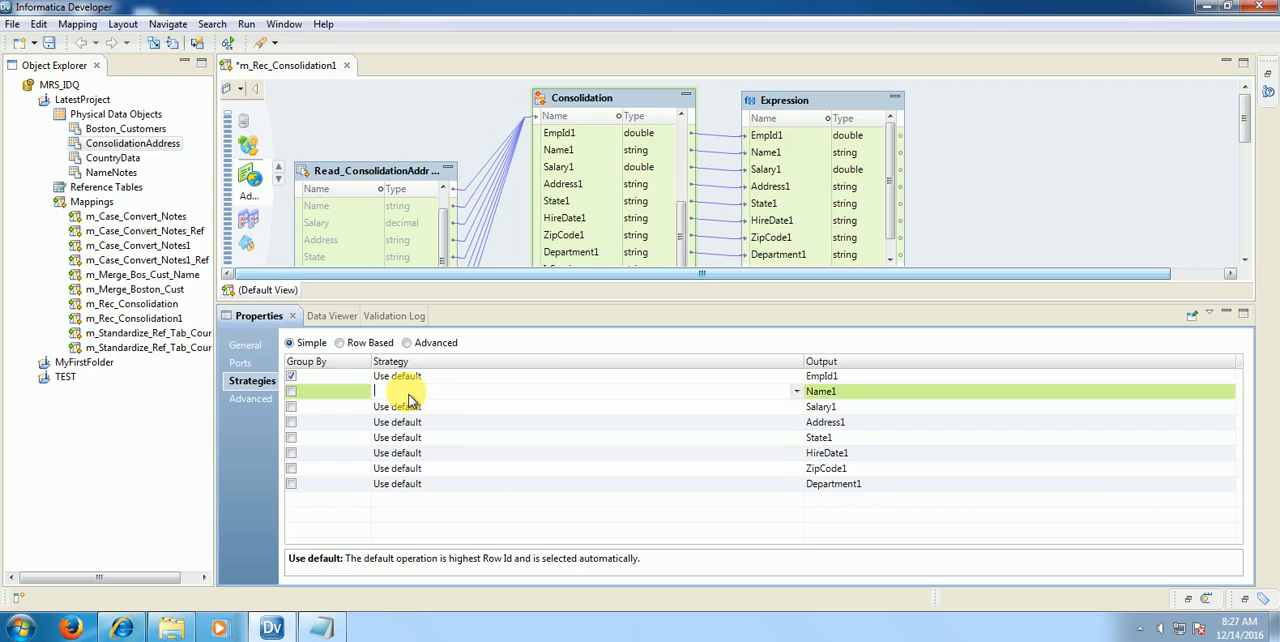
click(796, 391)
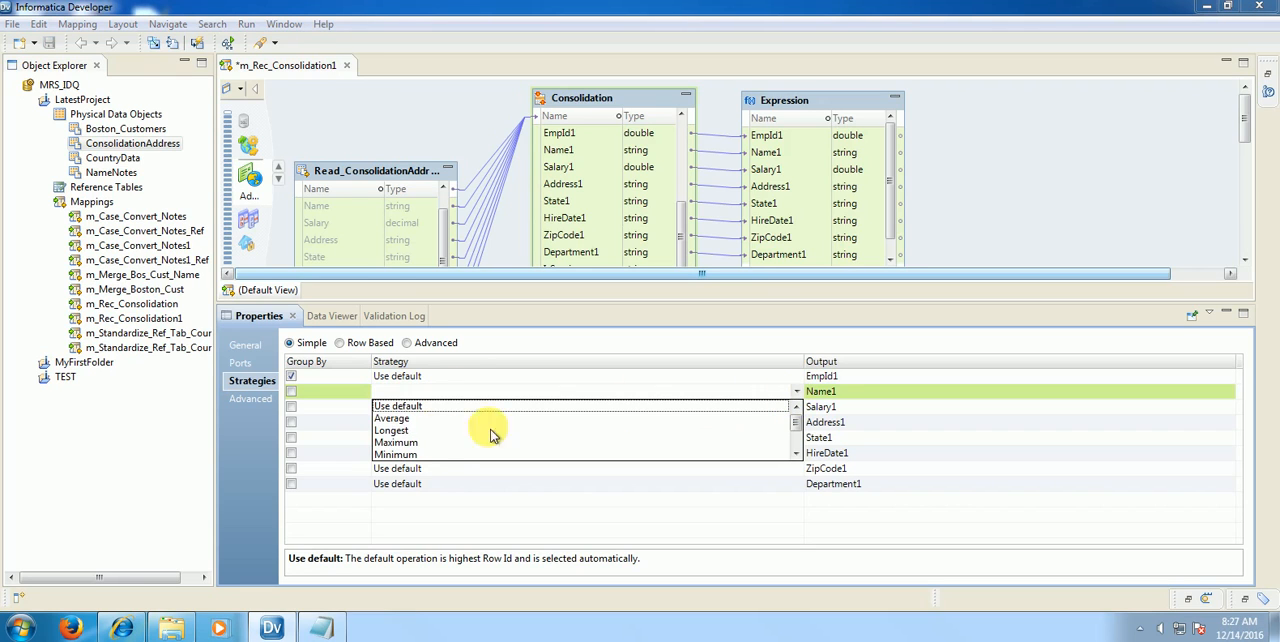
click(795, 453)
click(795, 453)
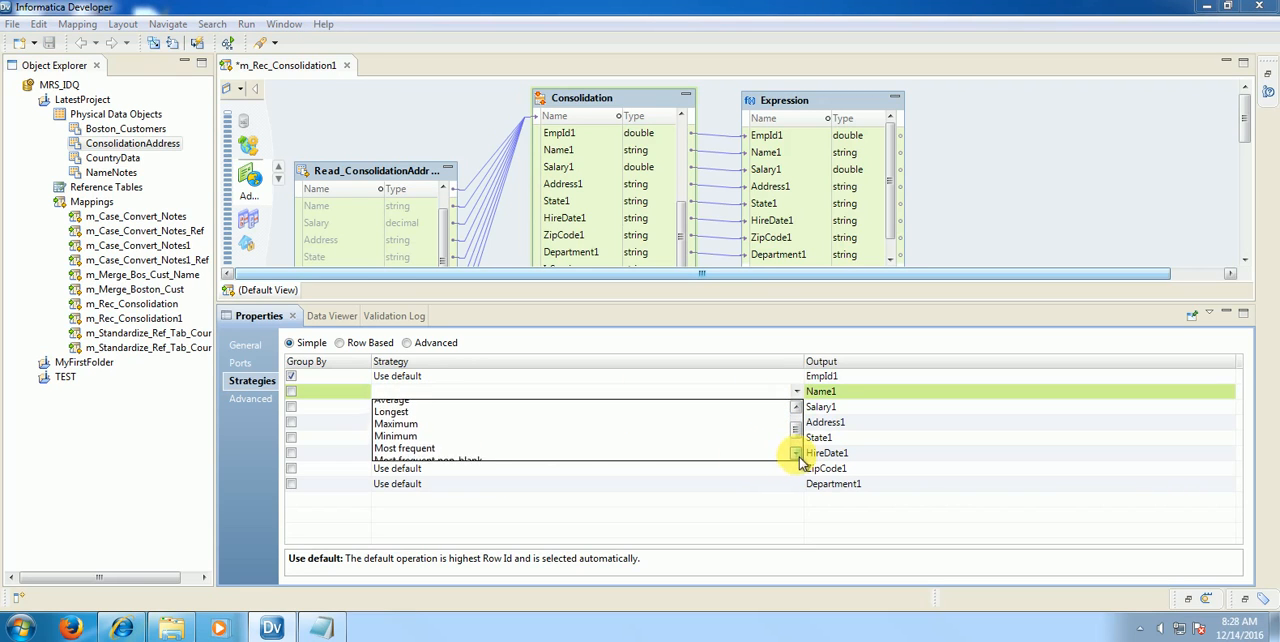
click(420, 442)
Step: Check the Salary and Address lines in Sample.txt and set the strategy of the Salary1 output to Maximum
key(alt+Tab)
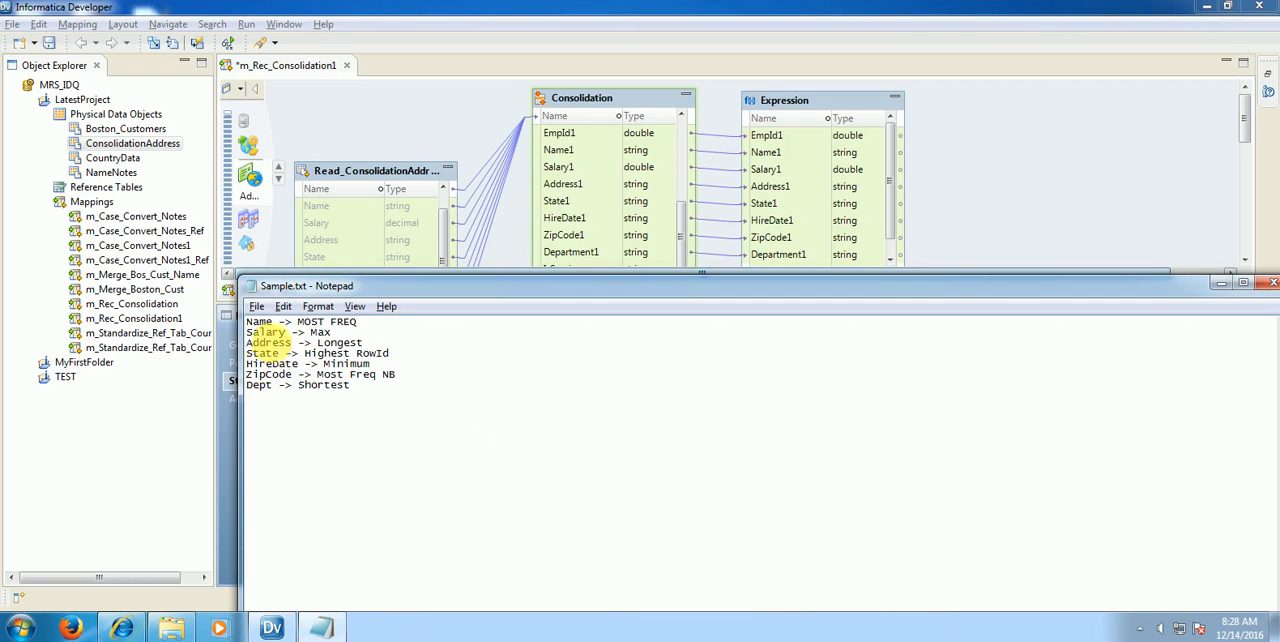
drag(242, 331, 386, 343)
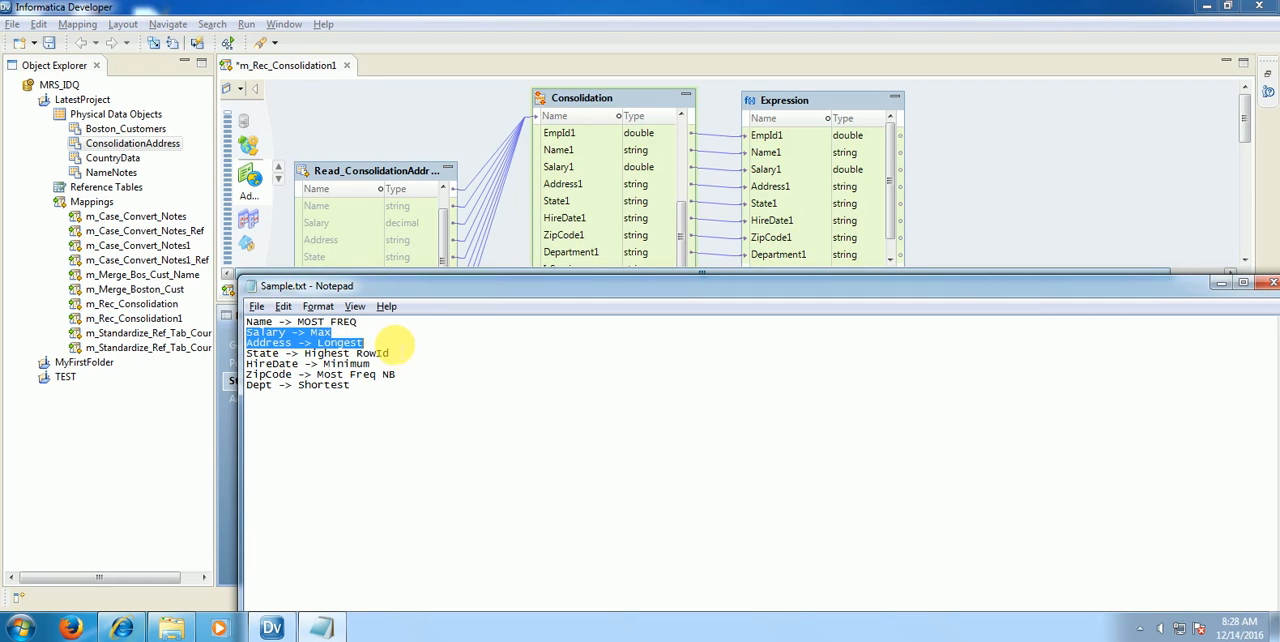
key(alt+Tab)
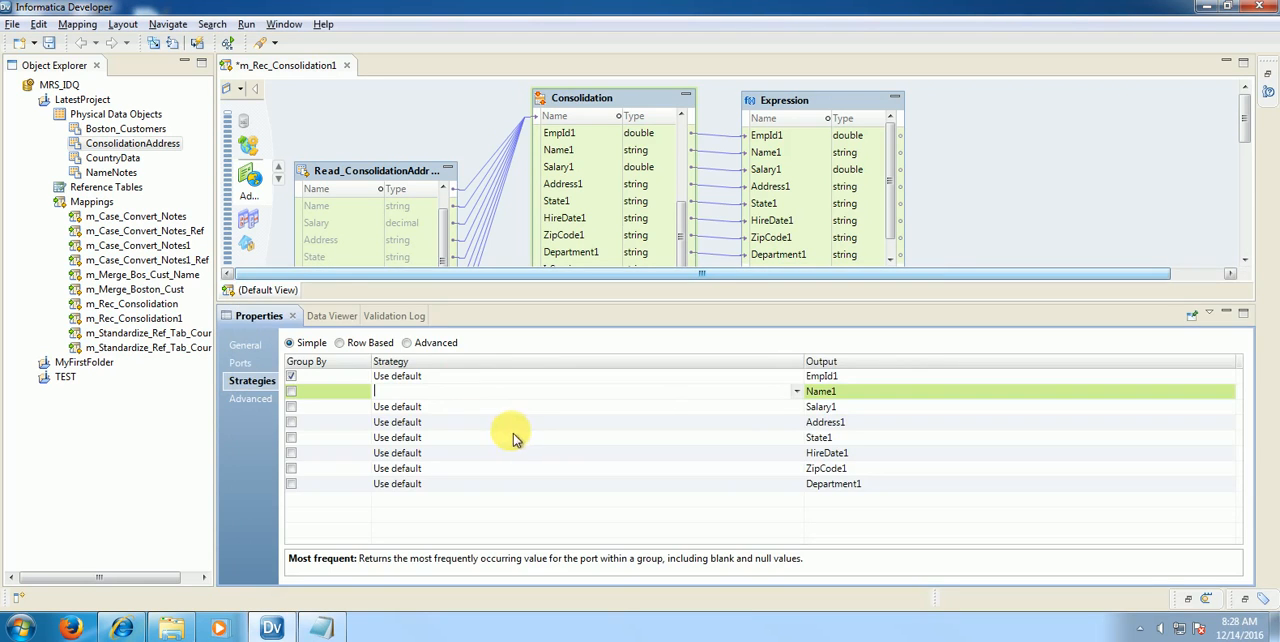
click(797, 410)
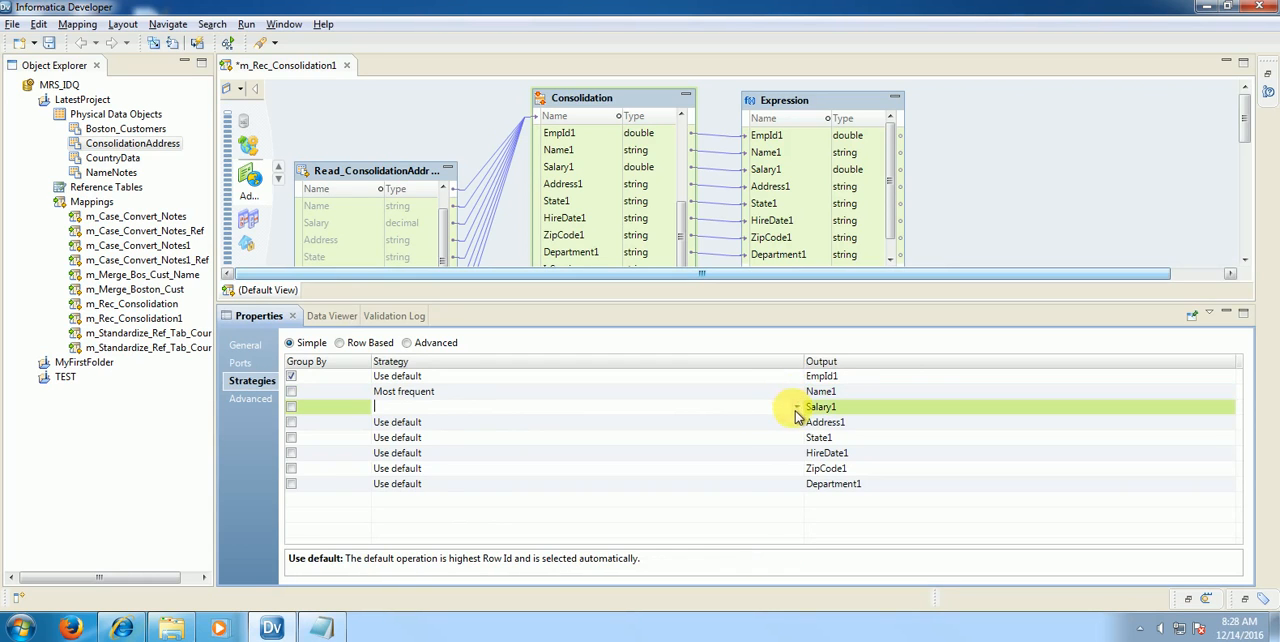
click(797, 409)
click(396, 470)
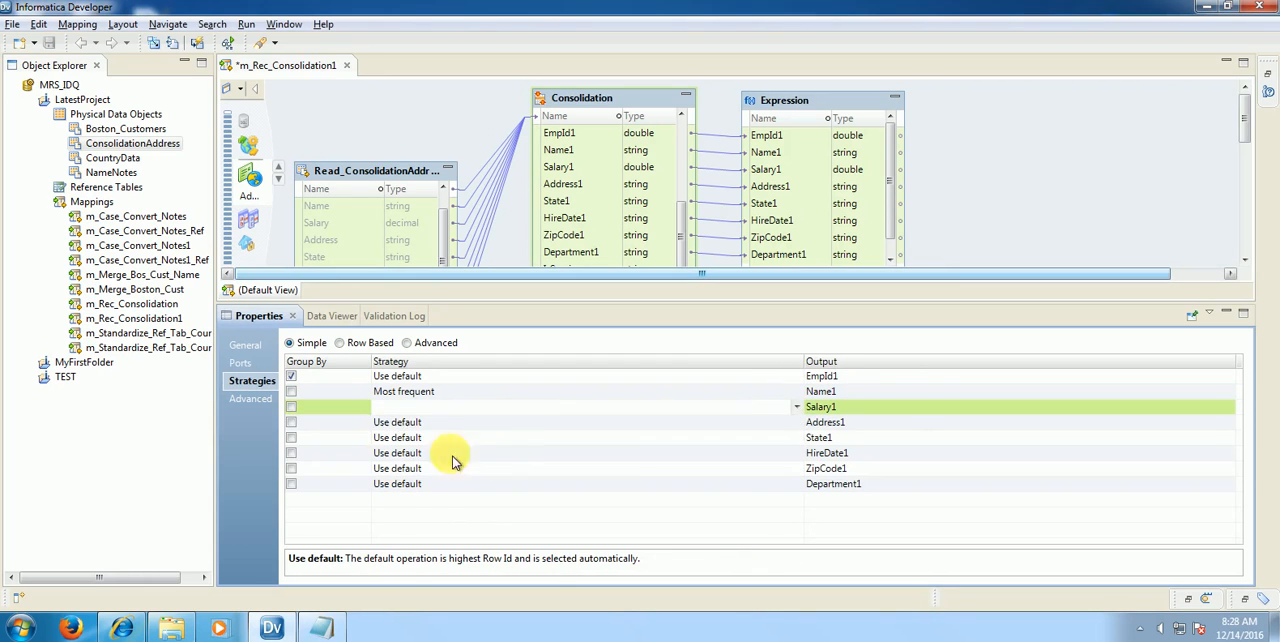
Step: Set the consolidation strategy of the Address1 output to Longest
click(500, 425)
click(797, 422)
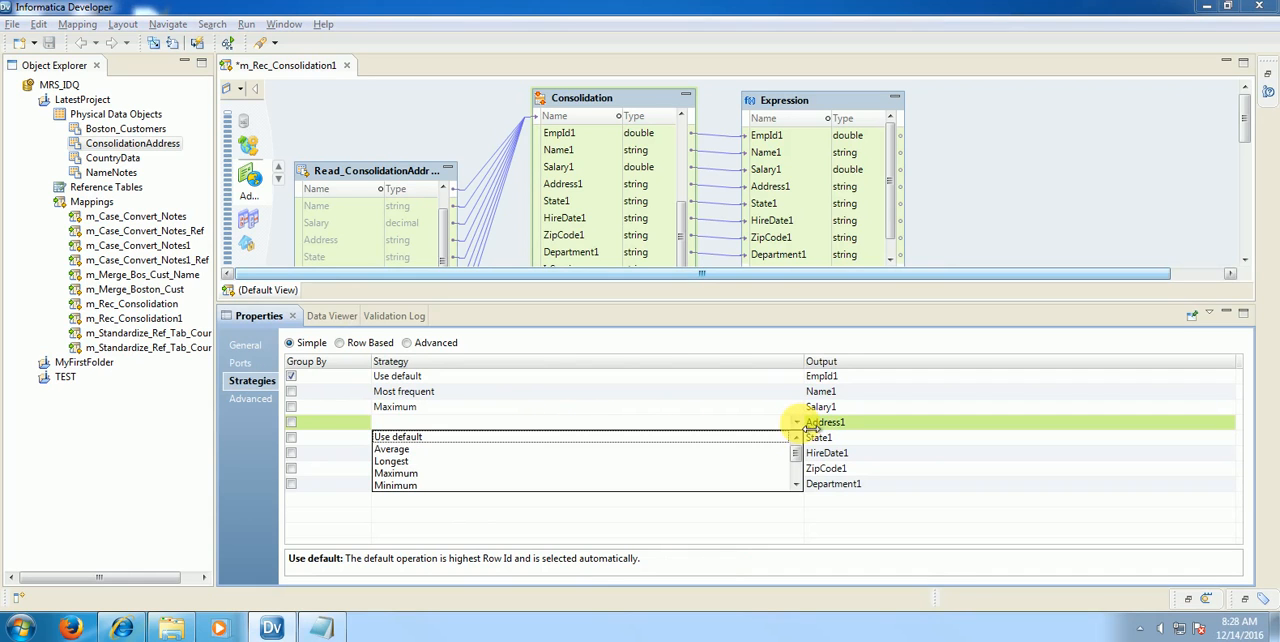
click(391, 461)
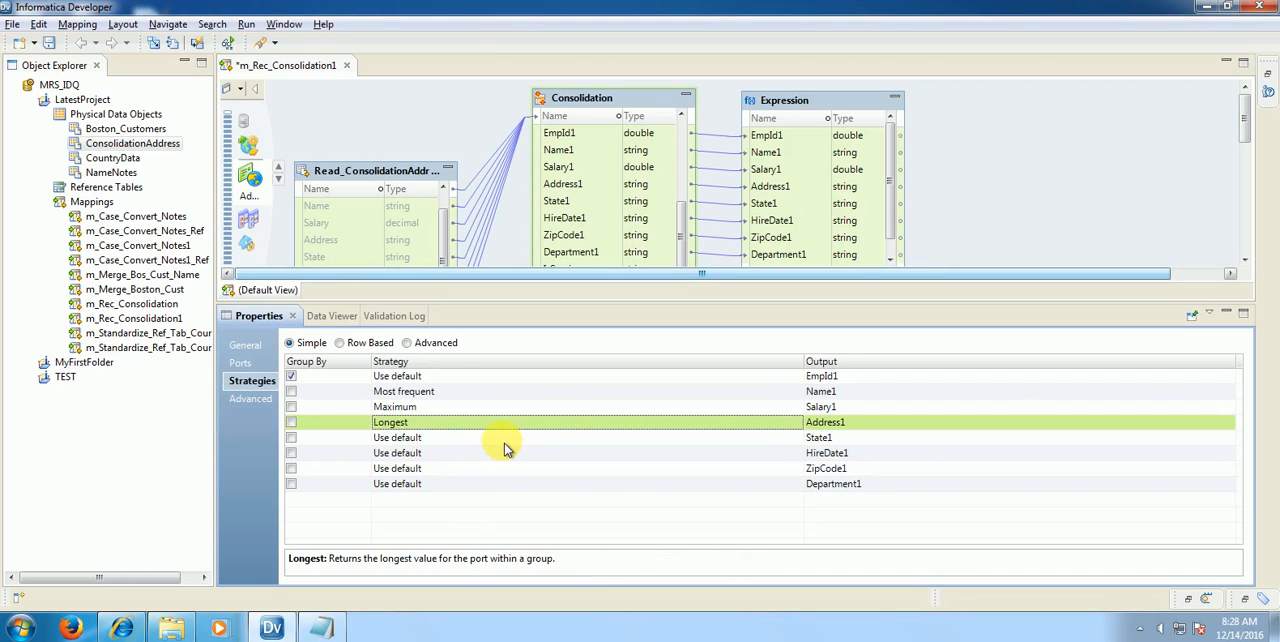
Step: Check the State line in Sample.txt and set the strategy of the State1 output to Highest row id
click(506, 443)
key(alt+Tab)
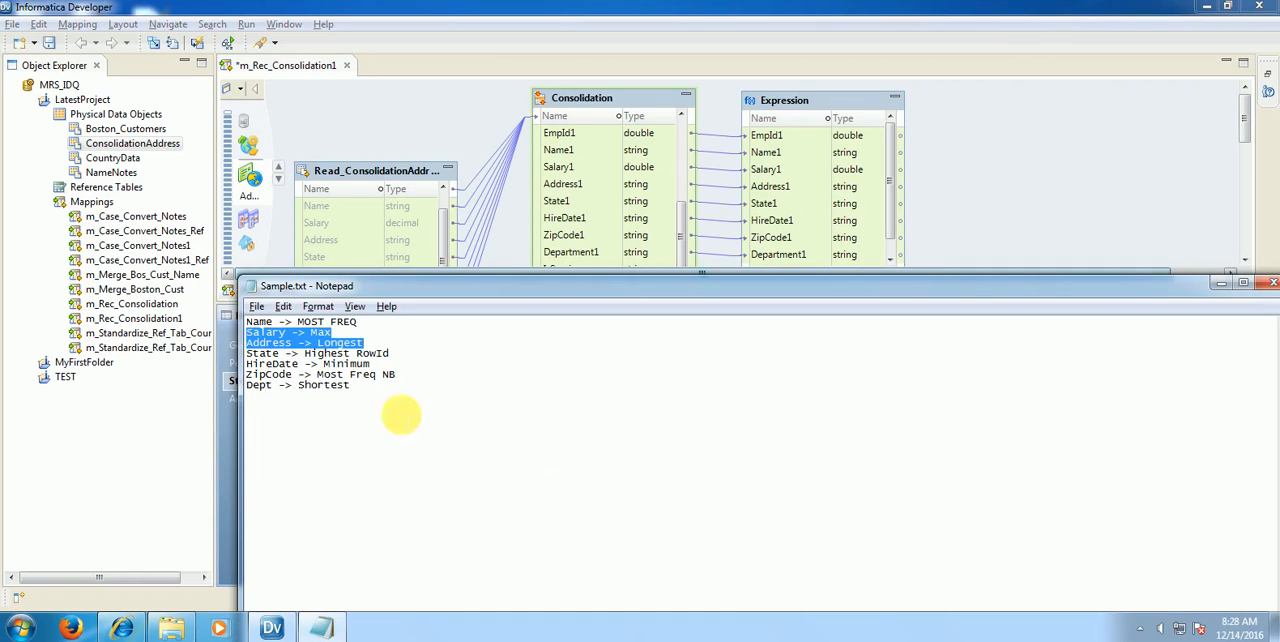
key(alt+Tab)
click(797, 438)
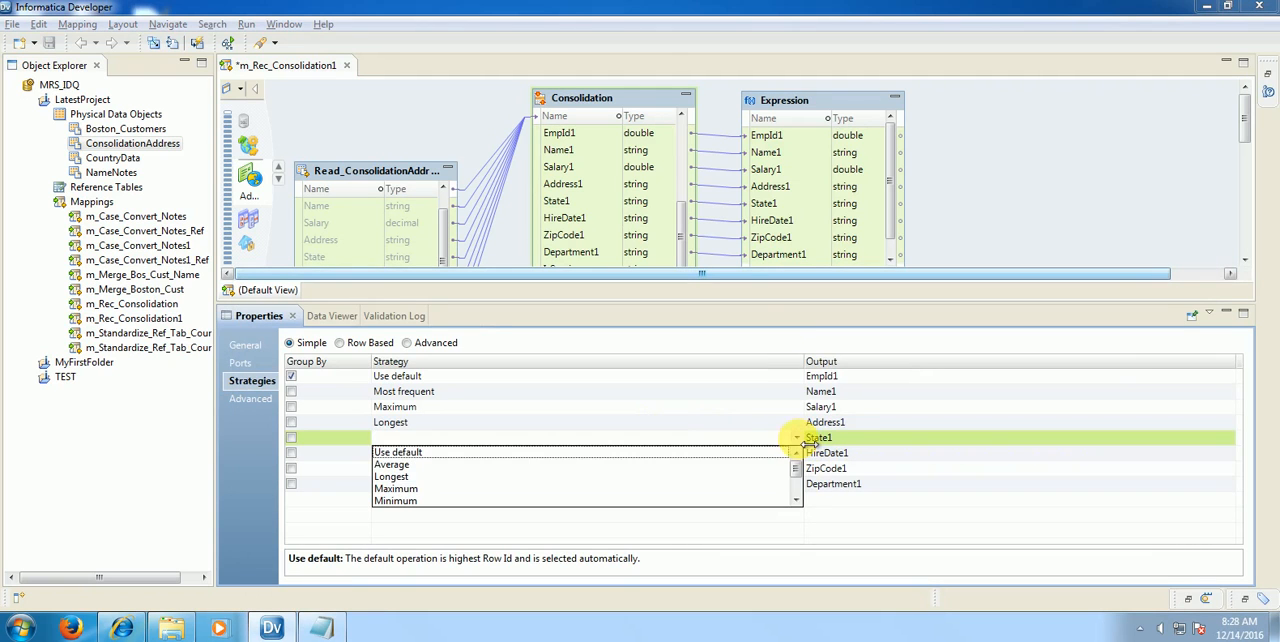
drag(798, 468, 802, 495)
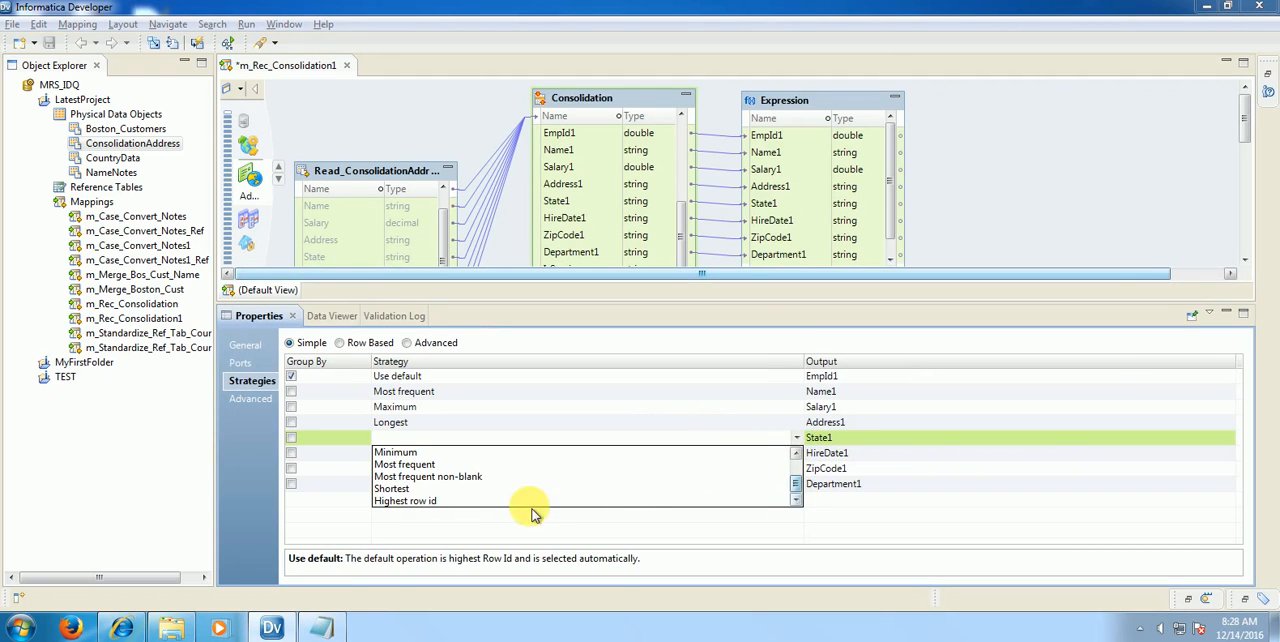
click(426, 503)
Step: Set the consolidation strategy of the HireDate1 output to Minimum
click(503, 458)
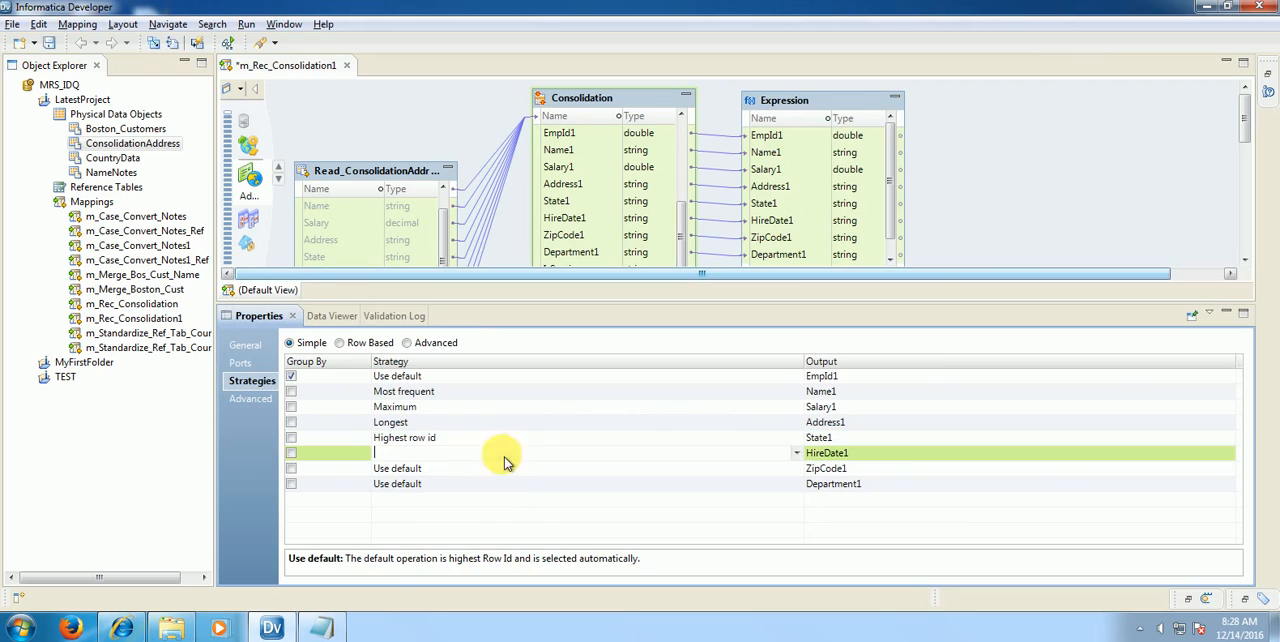
click(797, 453)
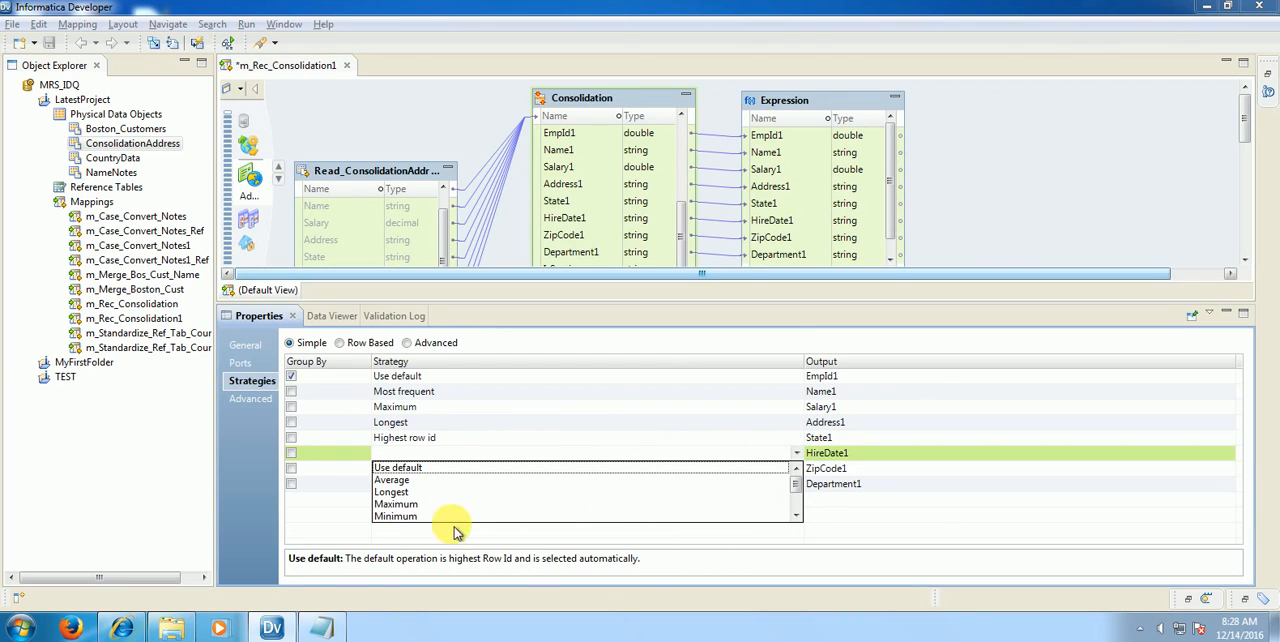
click(414, 516)
Step: Check the ZipCode line in Sample.txt and set the strategy of the ZipCode1 output to Most frequent non-blank
click(447, 473)
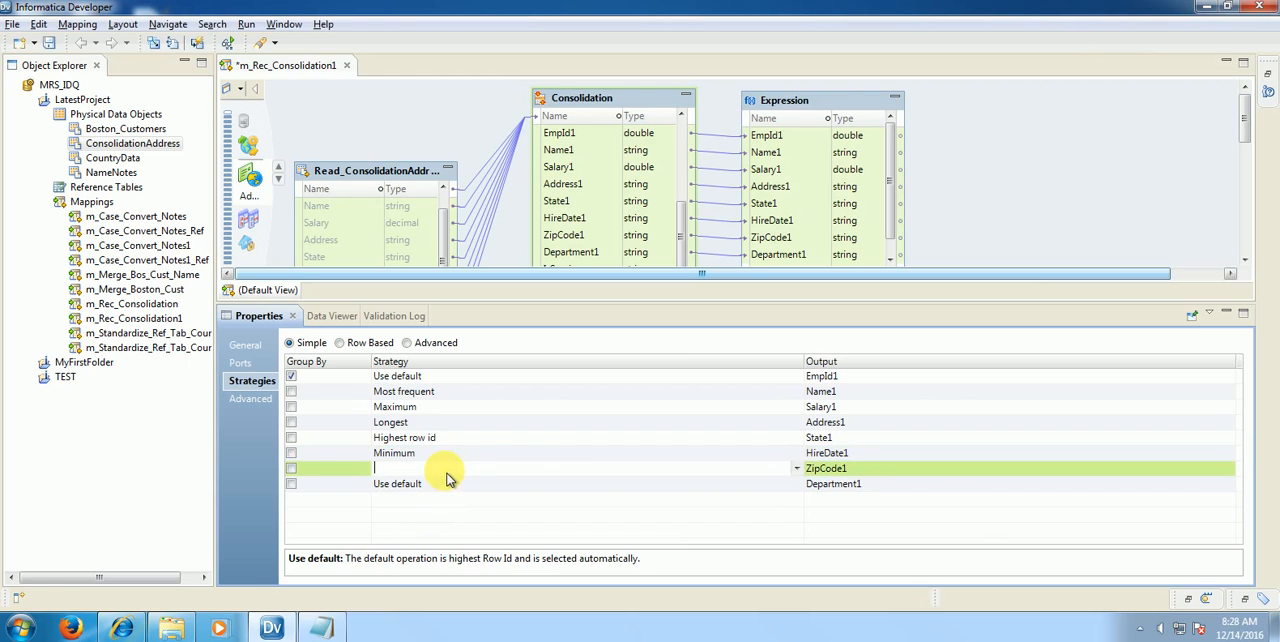
key(alt+Tab)
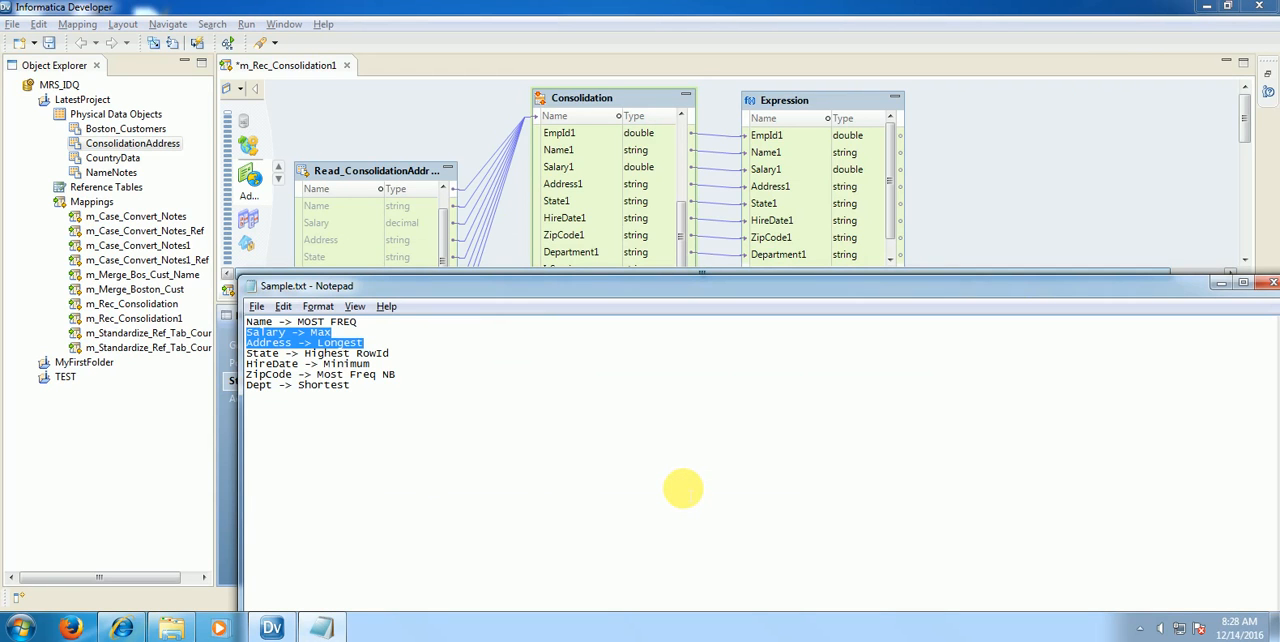
key(alt+Tab)
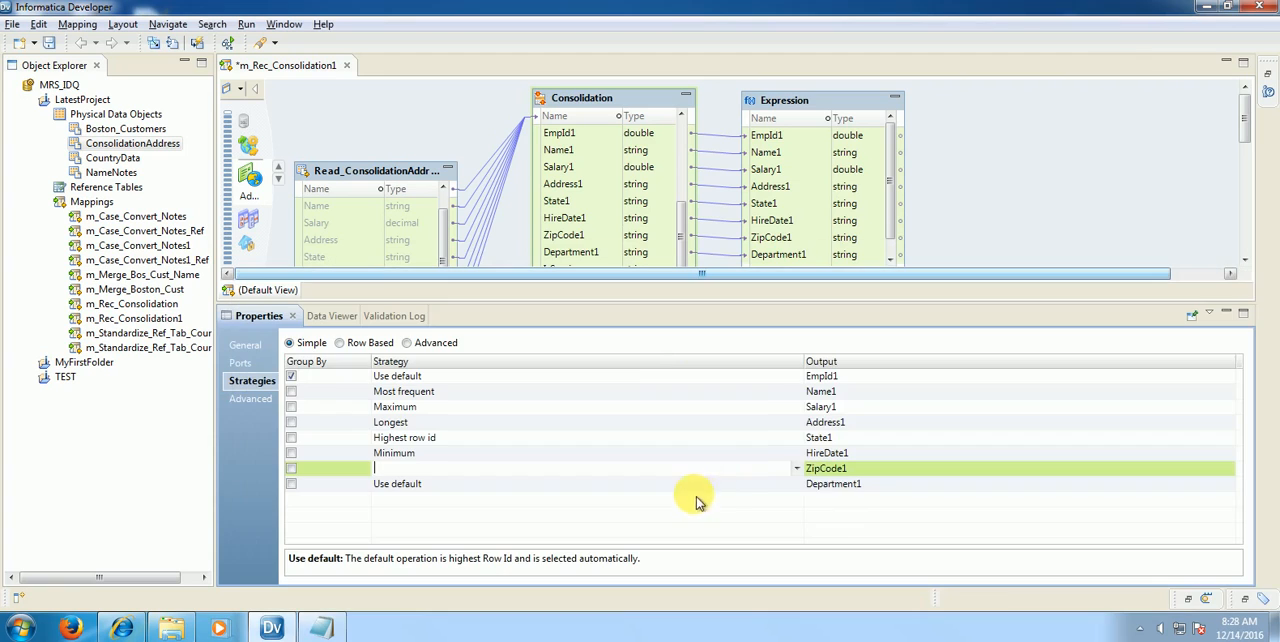
click(797, 469)
drag(797, 508, 800, 530)
click(480, 507)
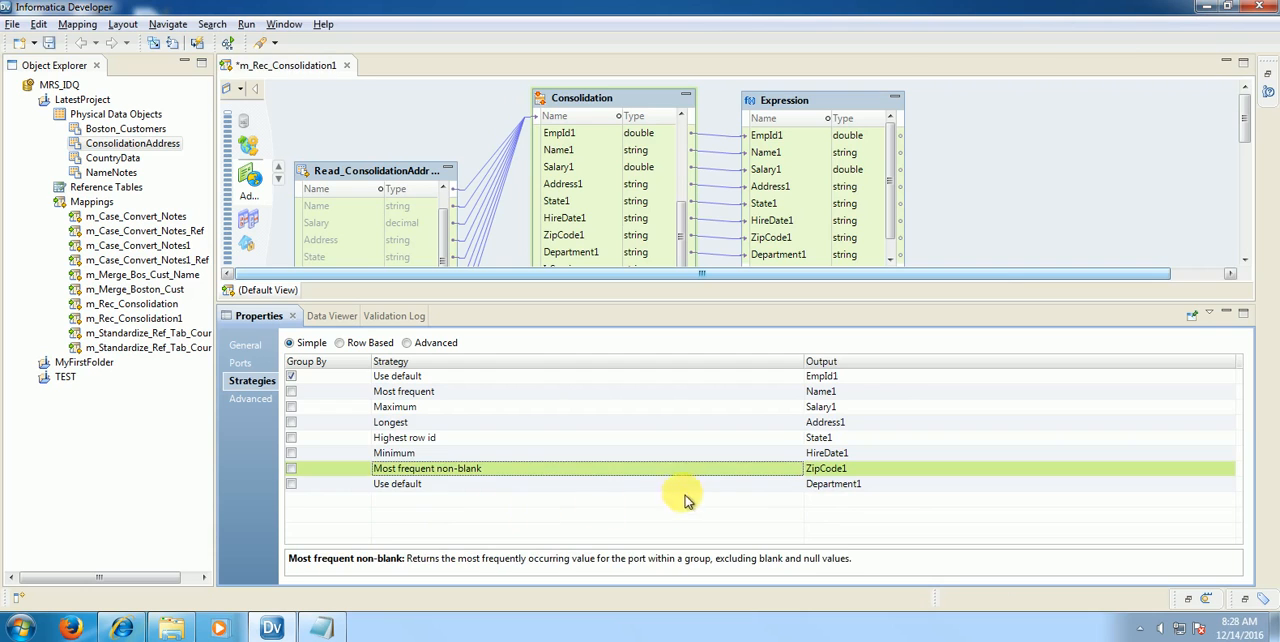
Step: Check the Dept line in Sample.txt and set the strategy of the Department1 output to Shortest
click(786, 485)
key(alt+Tab)
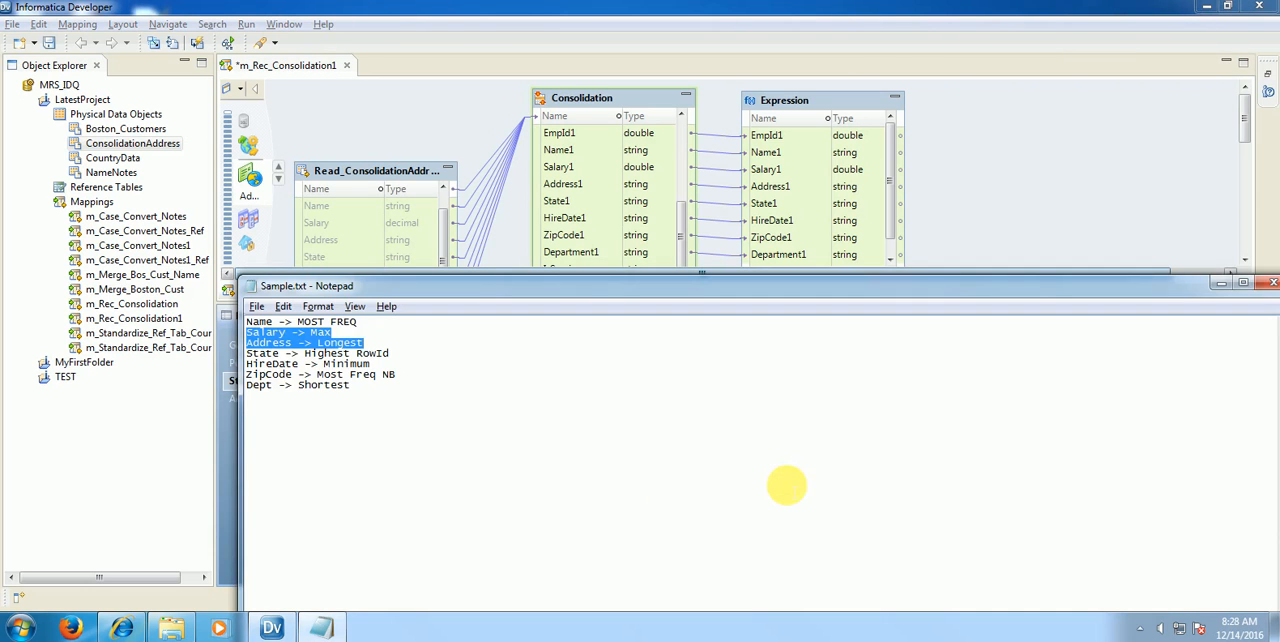
key(alt+Tab)
click(797, 485)
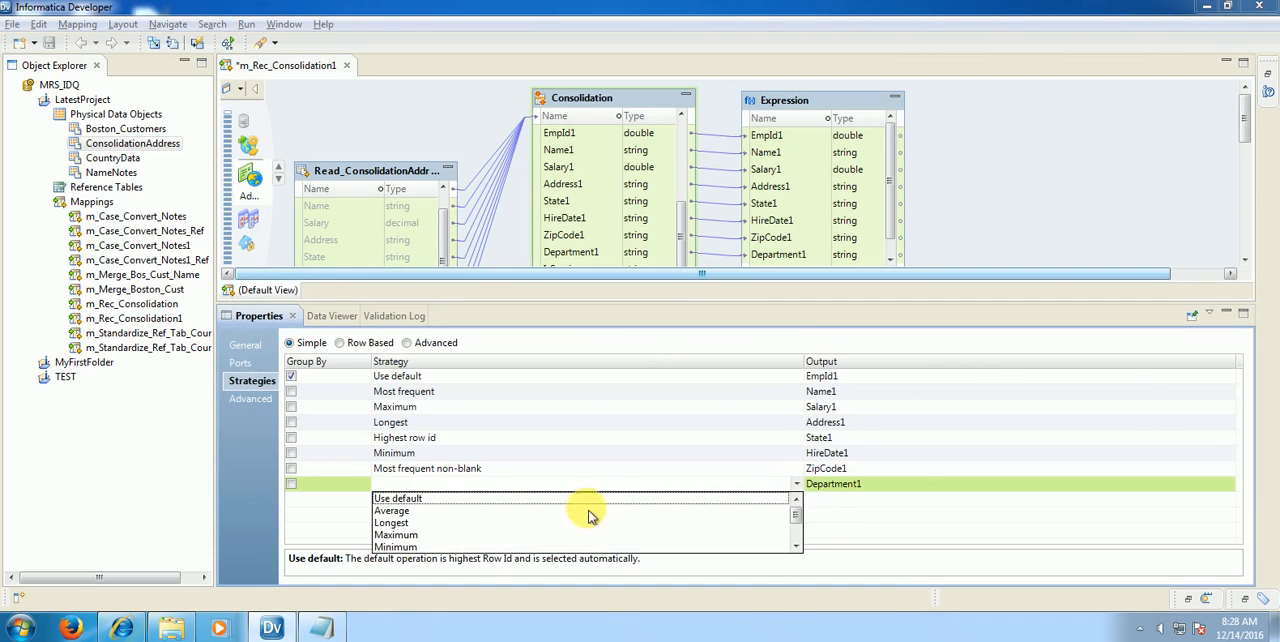
drag(800, 522, 803, 548)
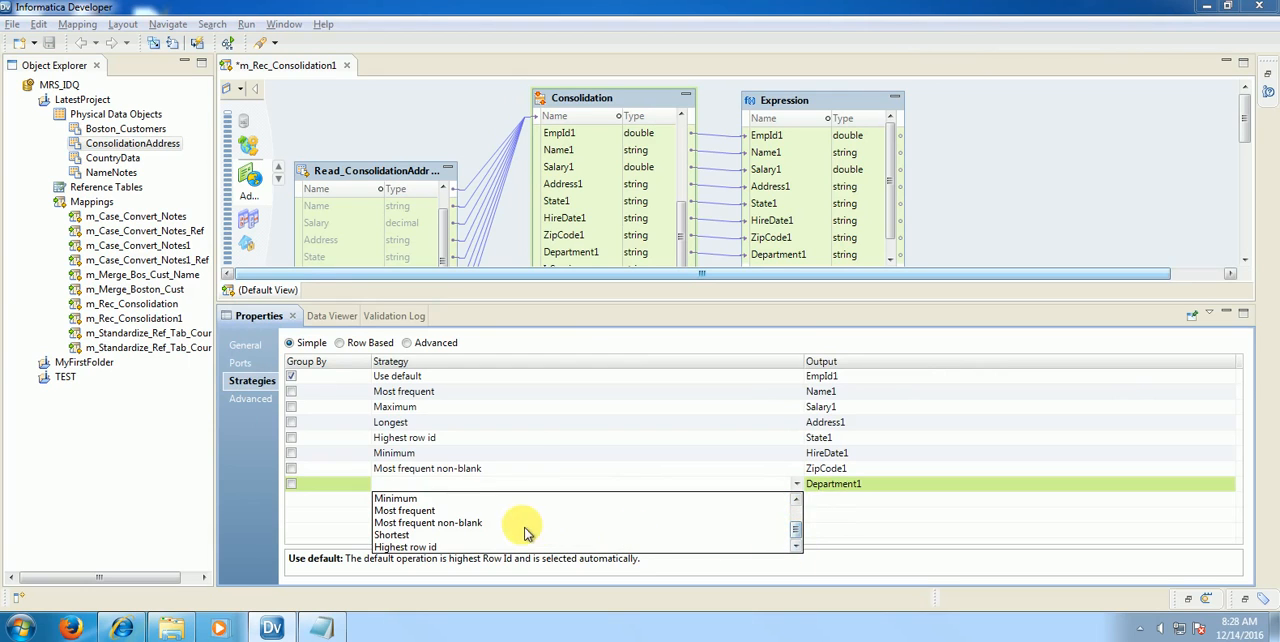
click(408, 535)
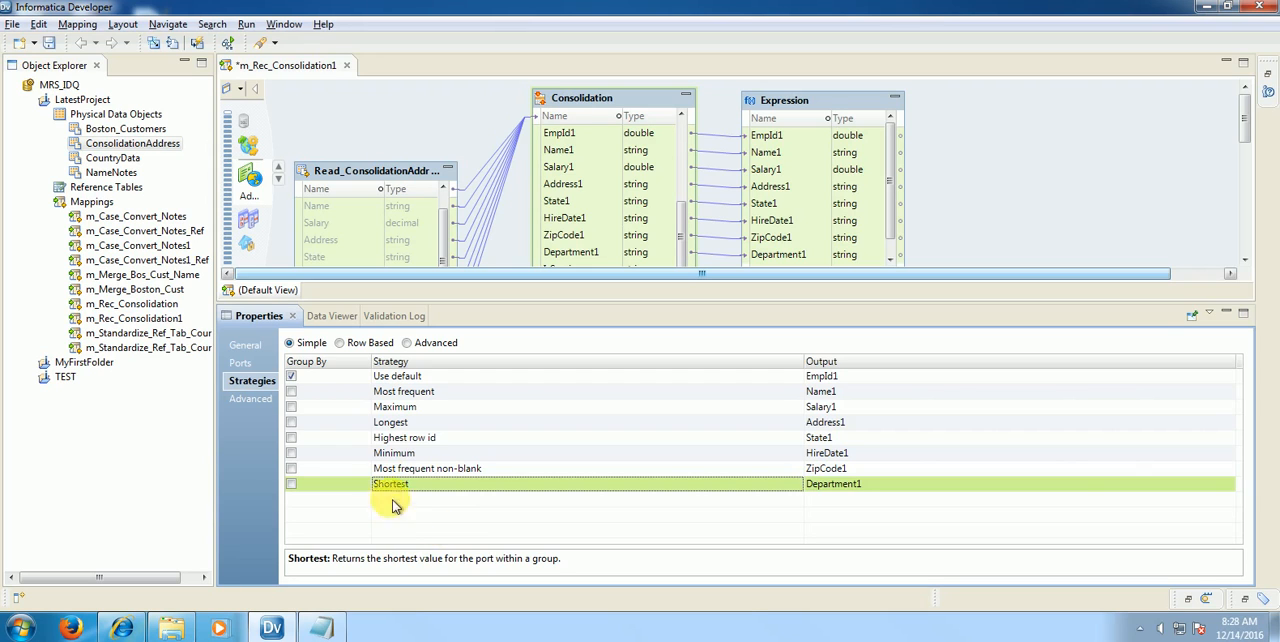
Step: Review the Output Mode choices in the Consolidation's advanced properties and keep All selected
click(262, 403)
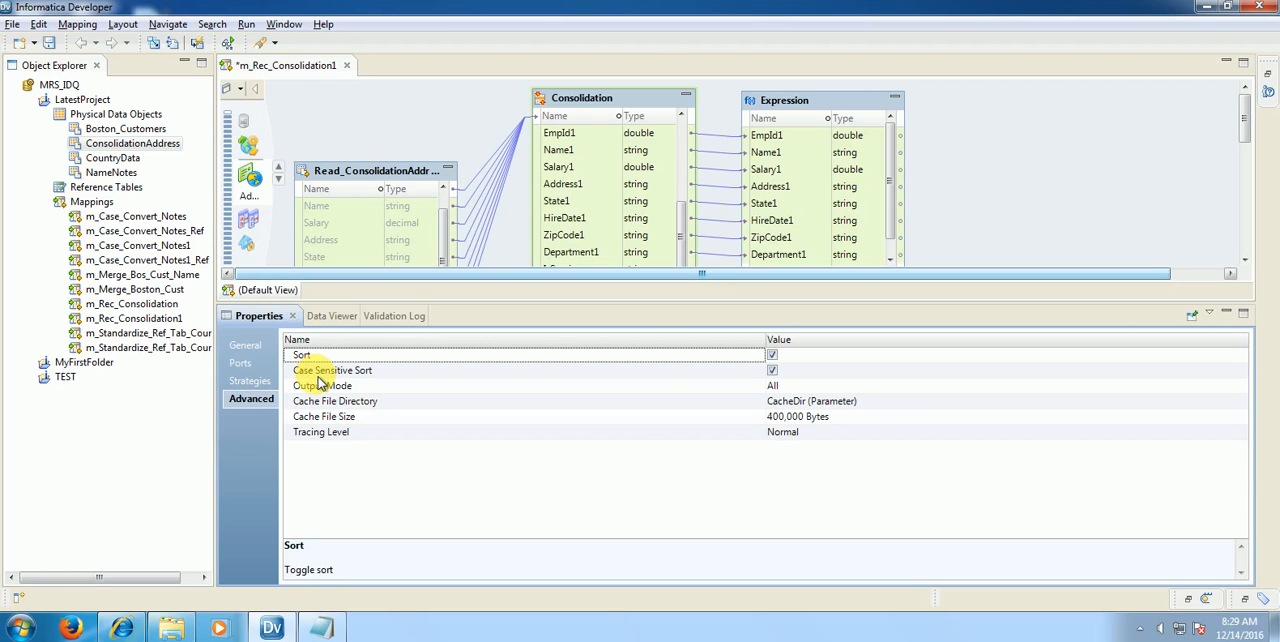
click(411, 391)
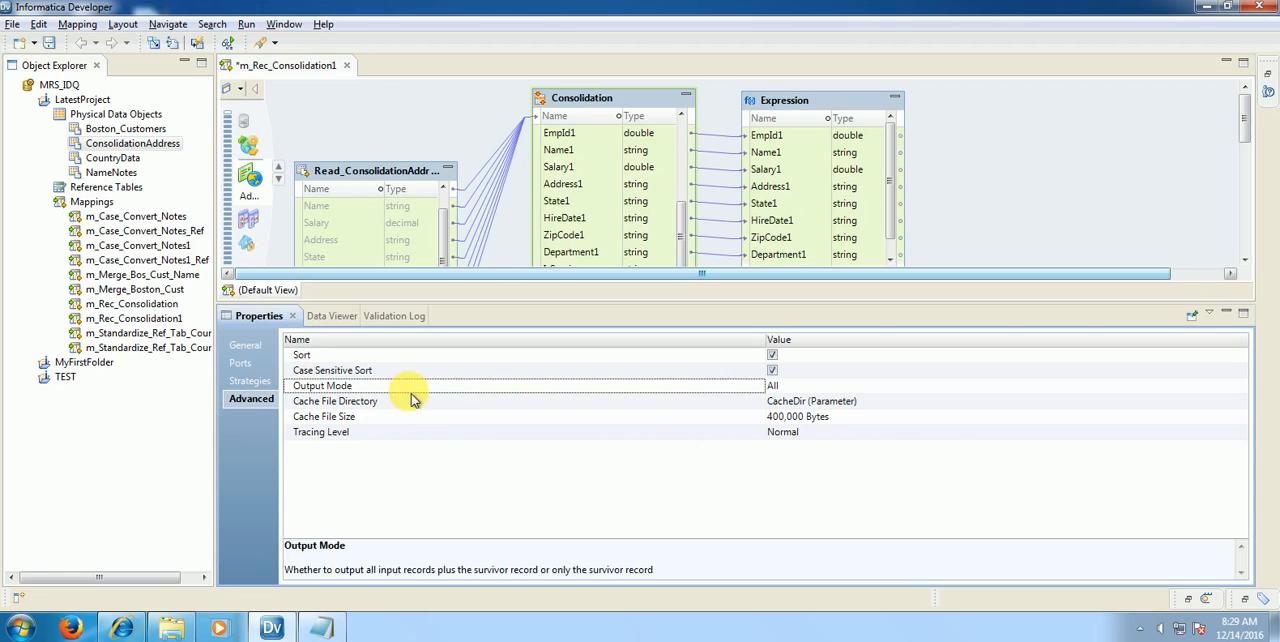
click(1230, 389)
click(1241, 387)
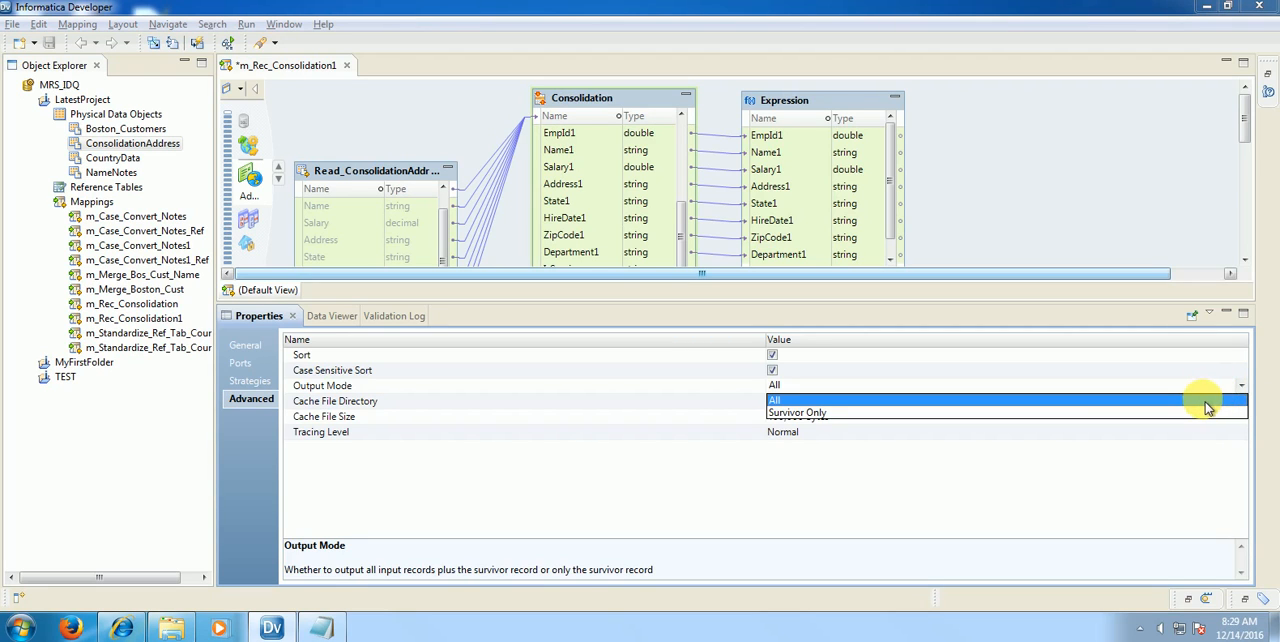
click(1207, 403)
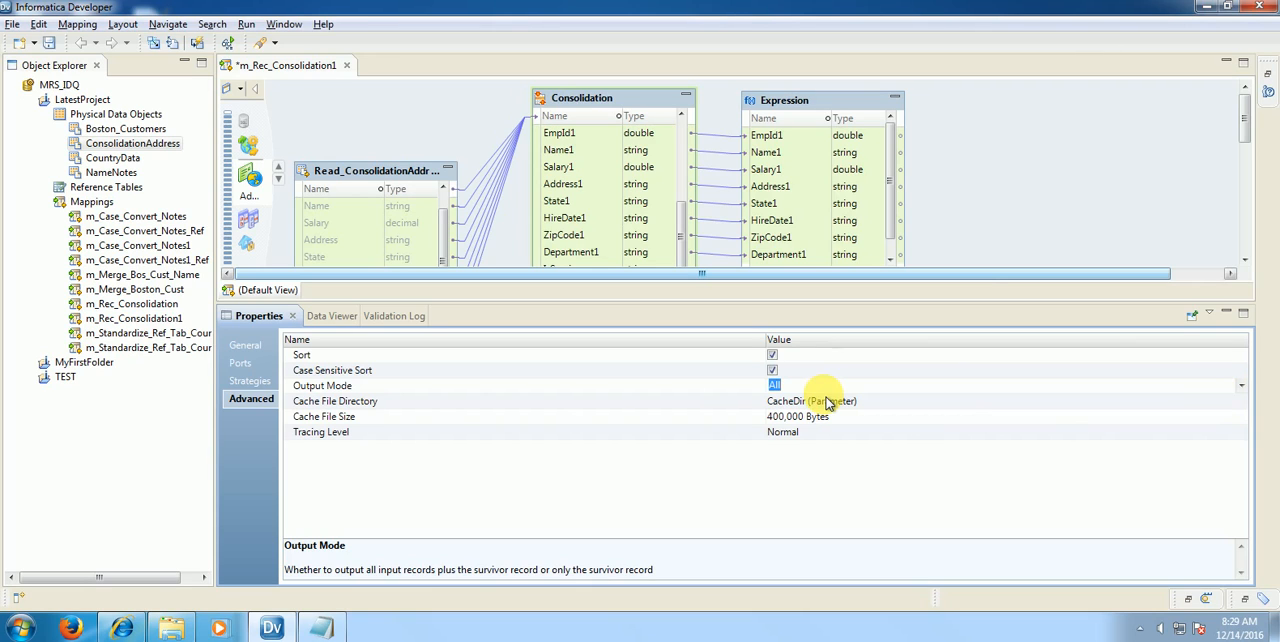
Step: Examine the Consolidation's Cache File Size property and the available Tracing Level options
click(338, 418)
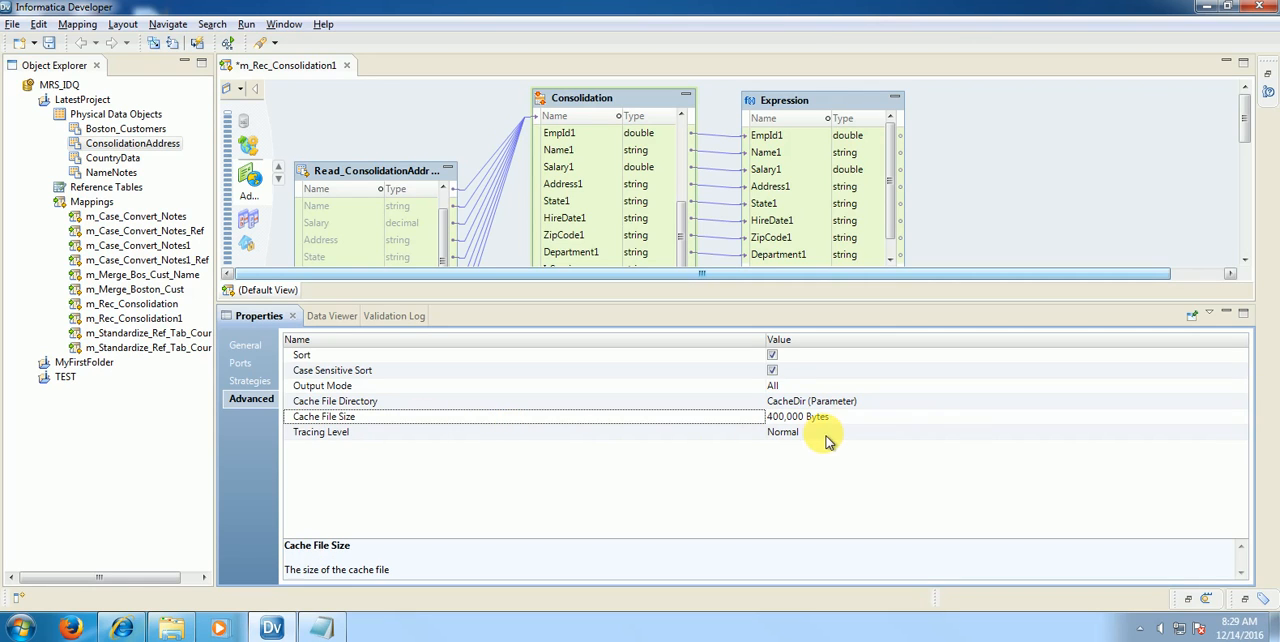
click(450, 420)
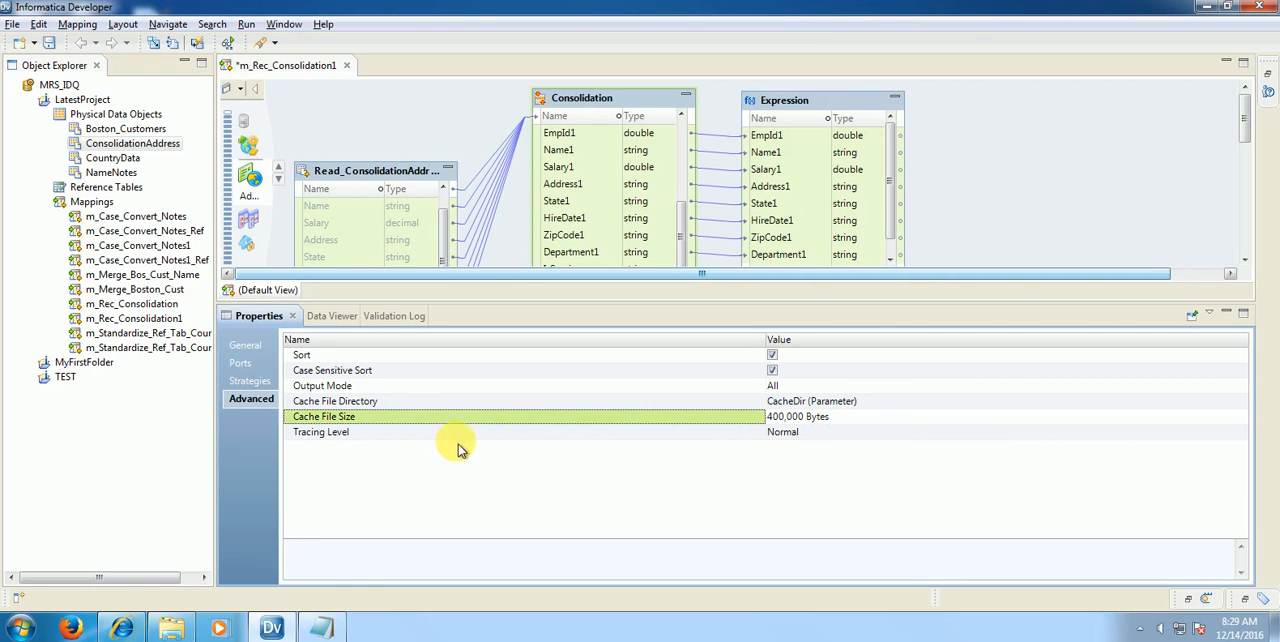
click(1090, 438)
click(1245, 436)
click(1241, 432)
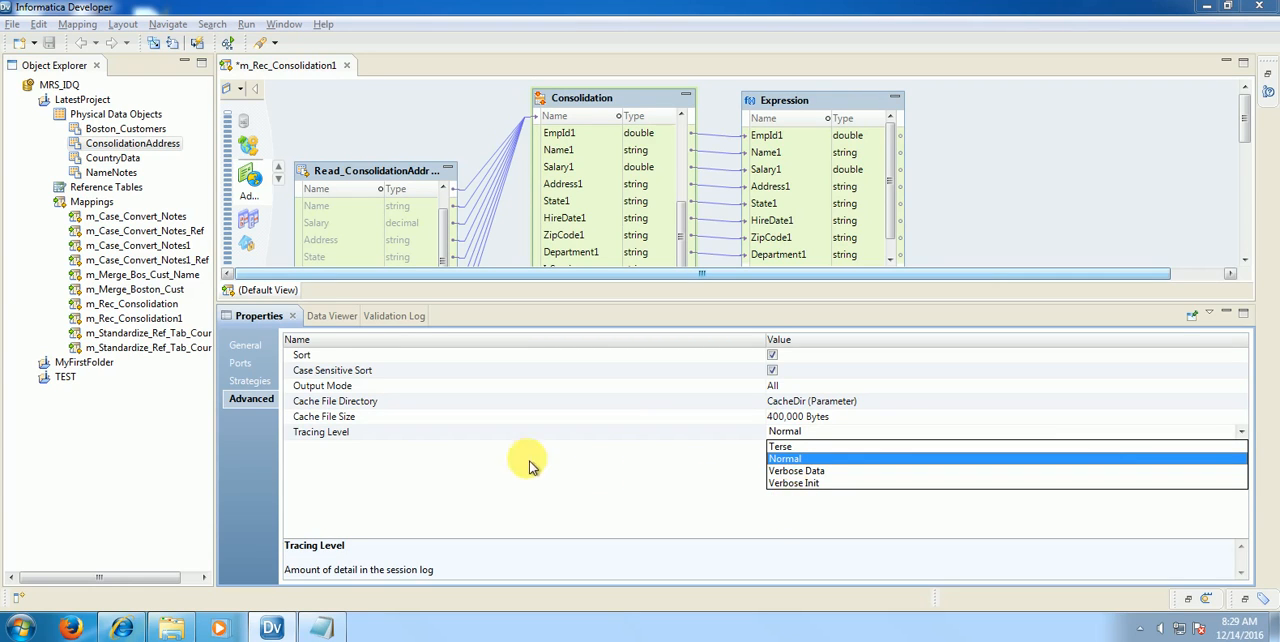
click(466, 434)
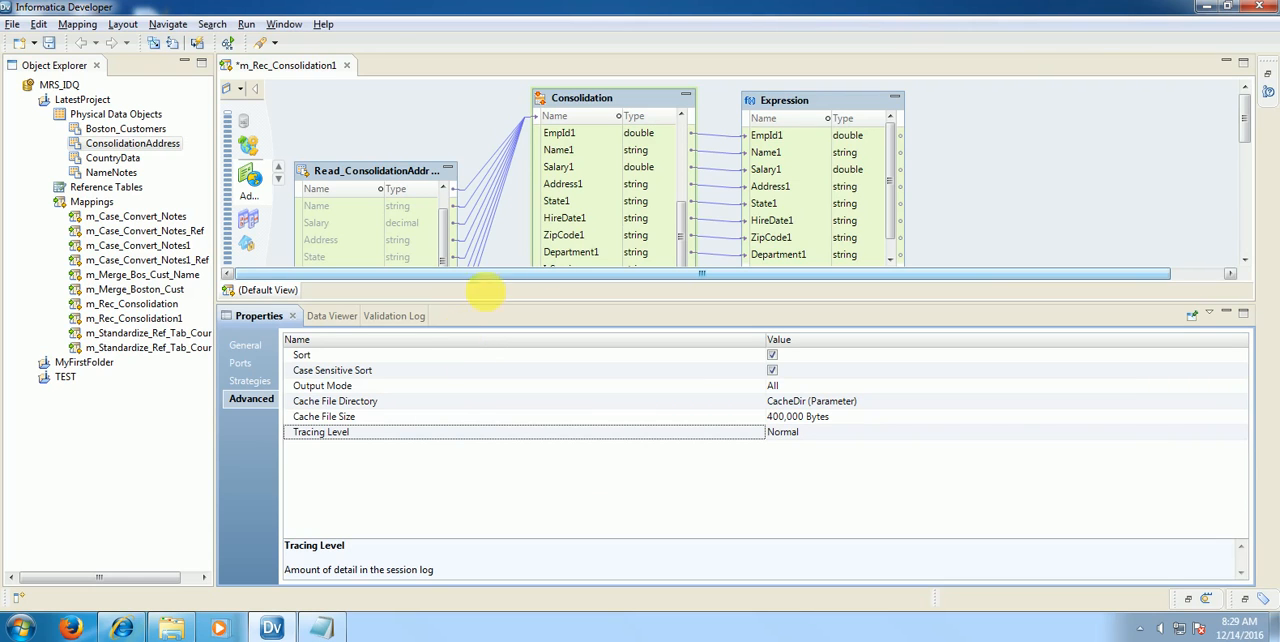
Step: Save the mapping m_Rec_Consolidation1 and run the Data Viewer on the Expression transformation
right_click(820, 106)
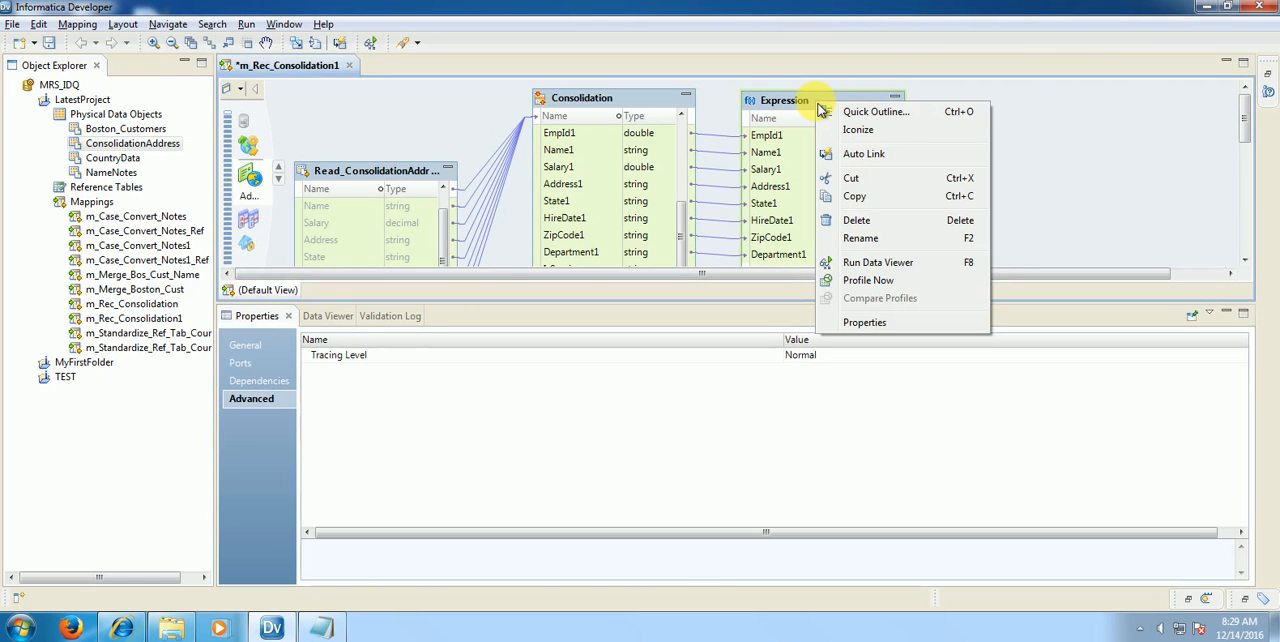
click(49, 42)
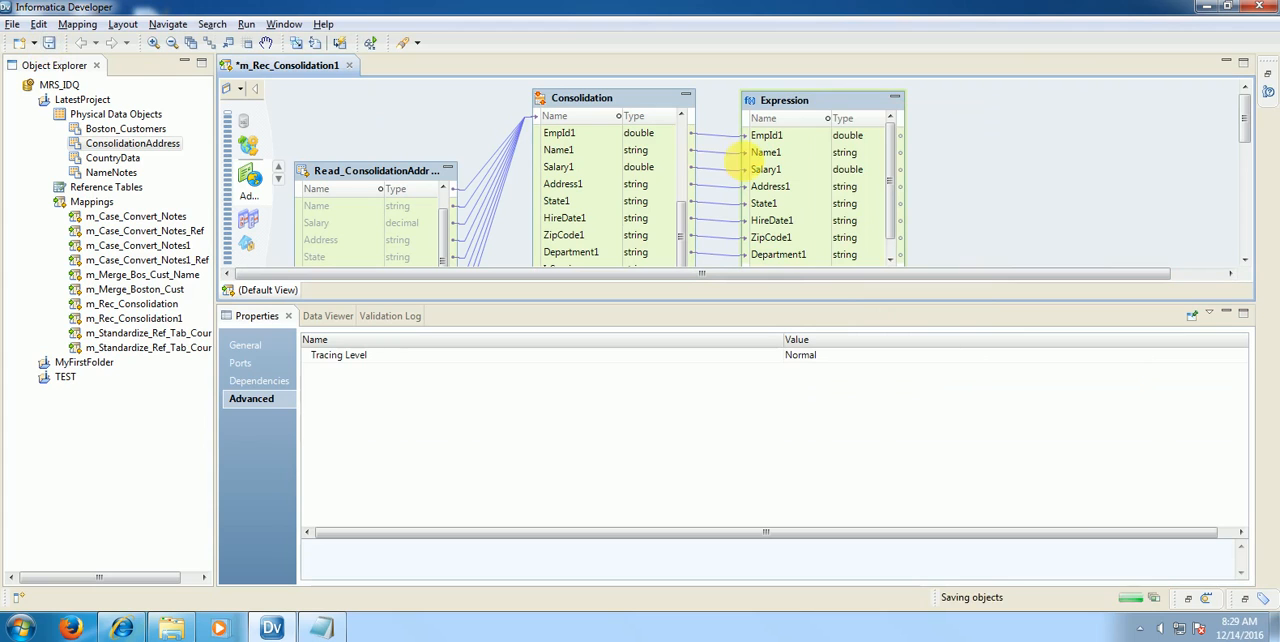
right_click(858, 108)
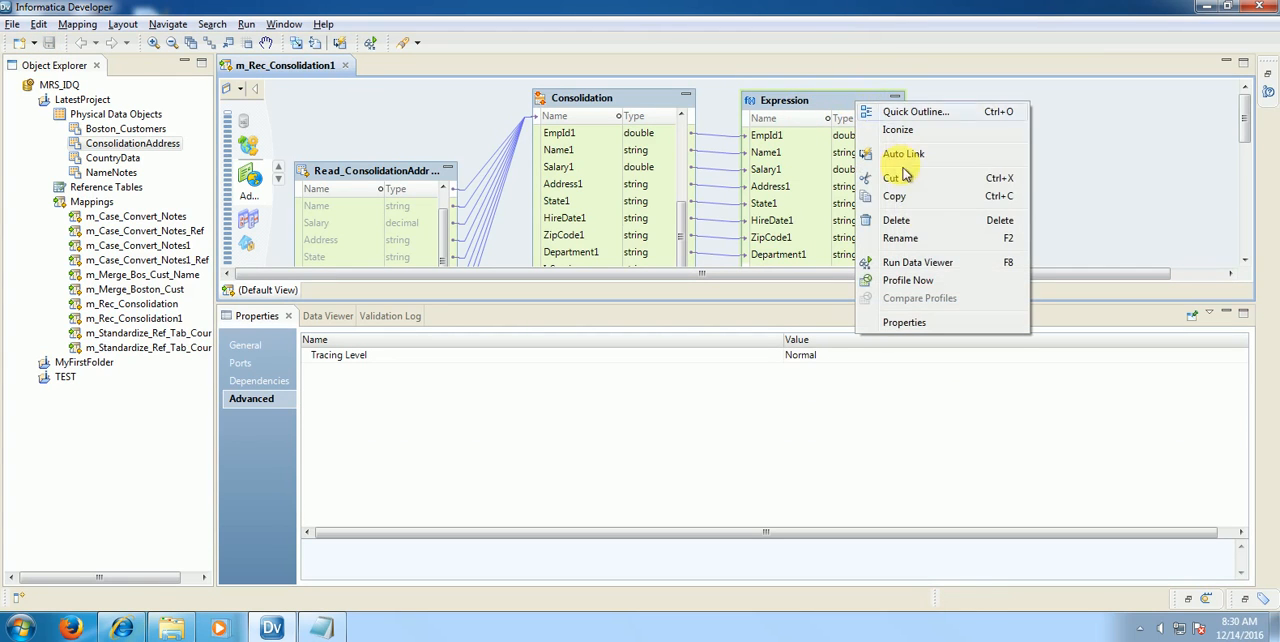
click(940, 264)
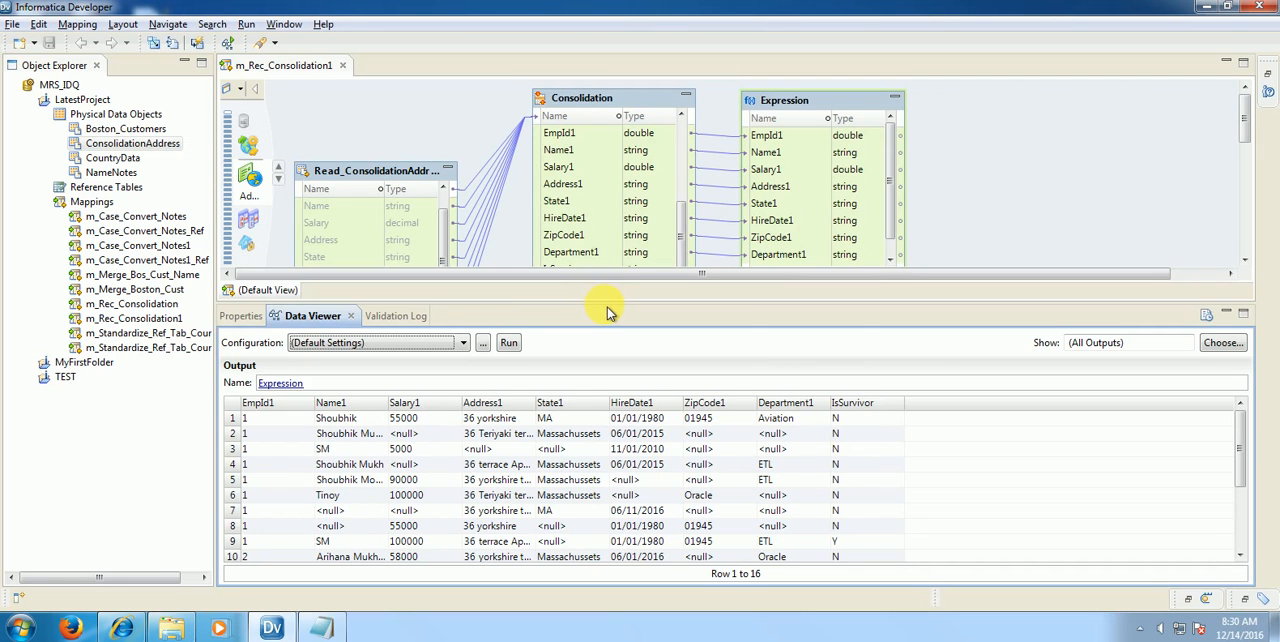
Step: Enlarge the Data Viewer, select the survivor record in row 9, and widen the Name1 and Address1 columns to read their full values
drag(617, 313, 640, 228)
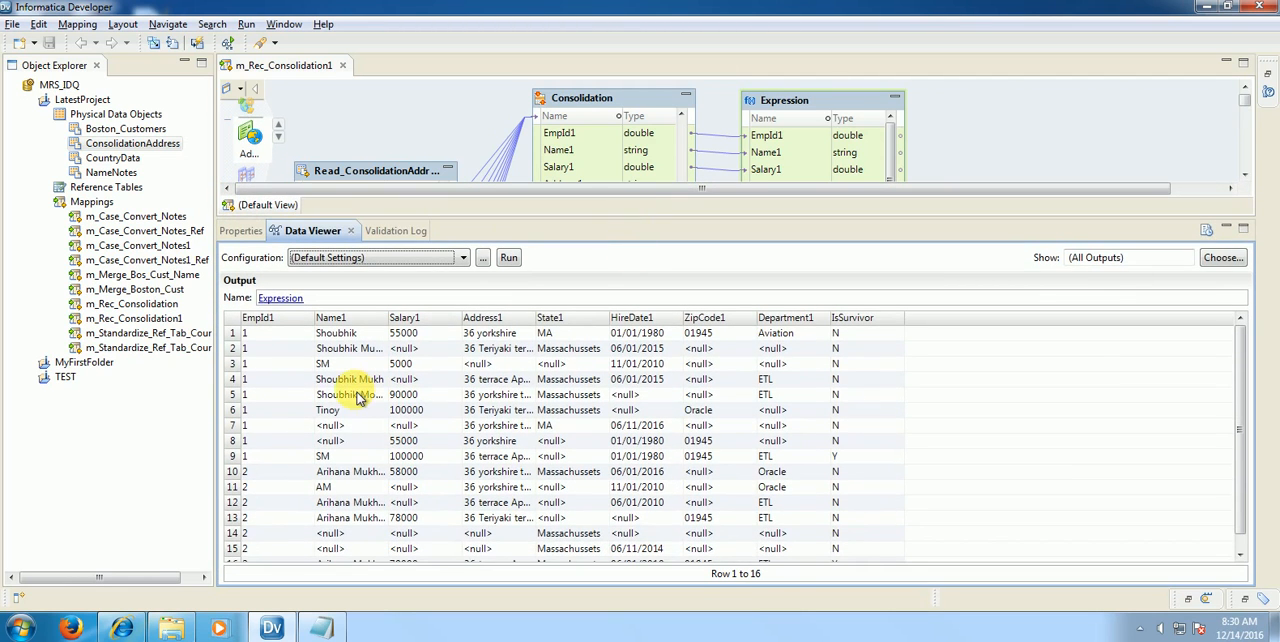
click(236, 456)
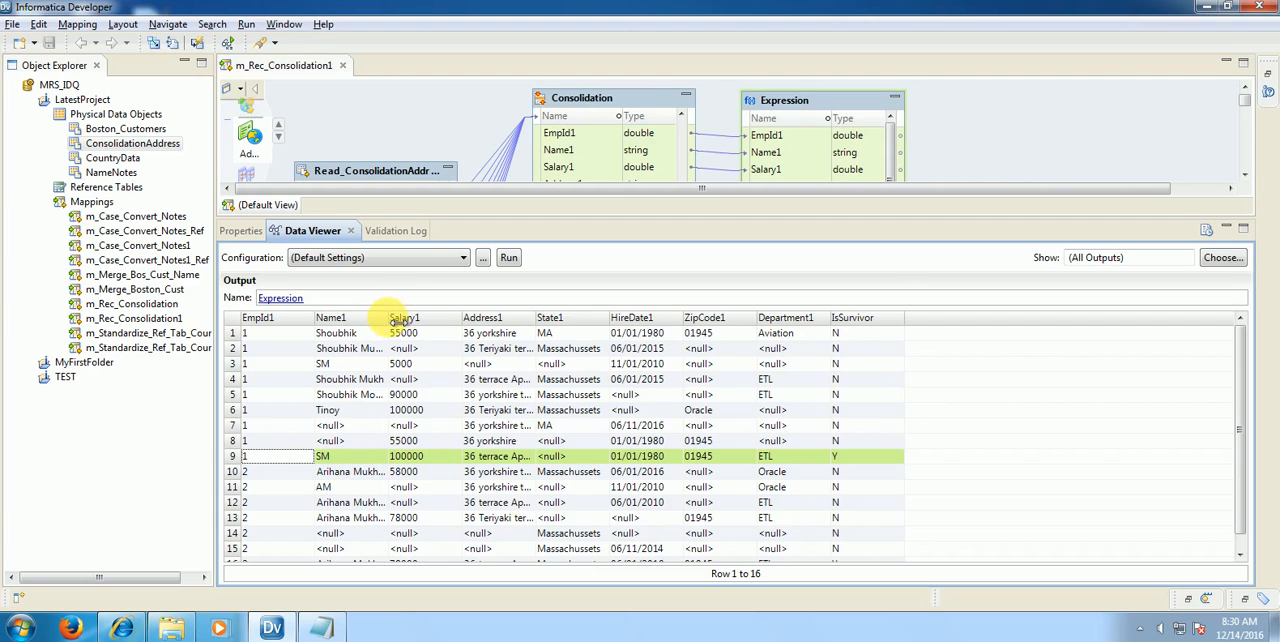
drag(388, 317, 430, 320)
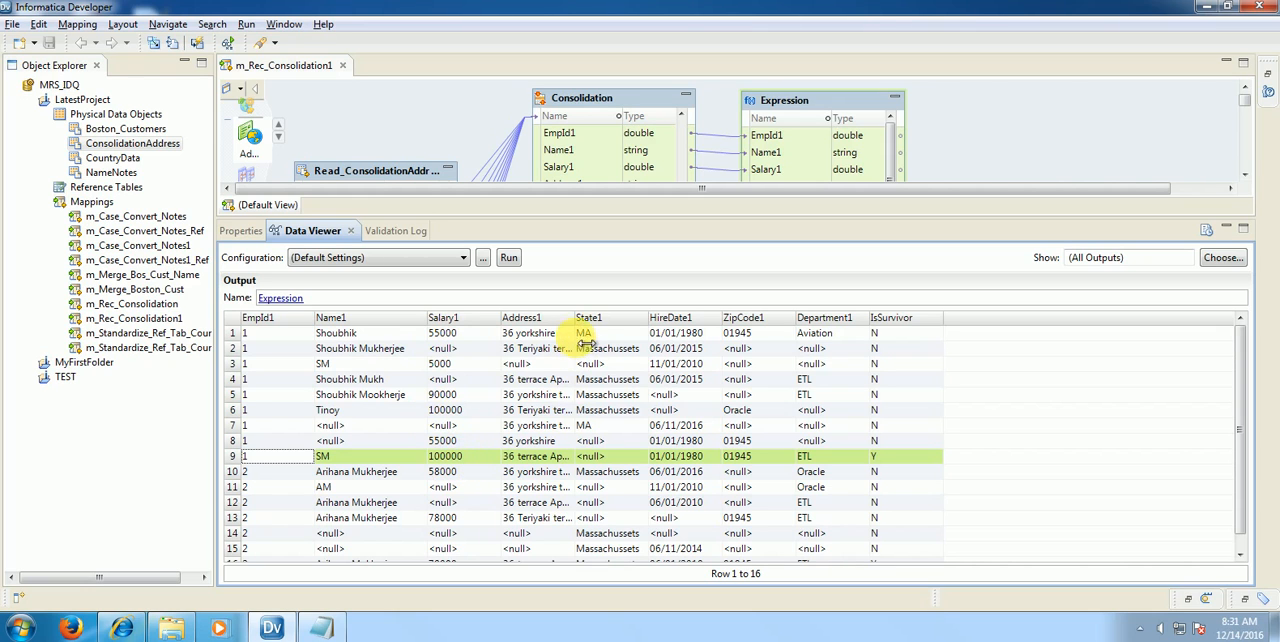
drag(576, 318, 672, 330)
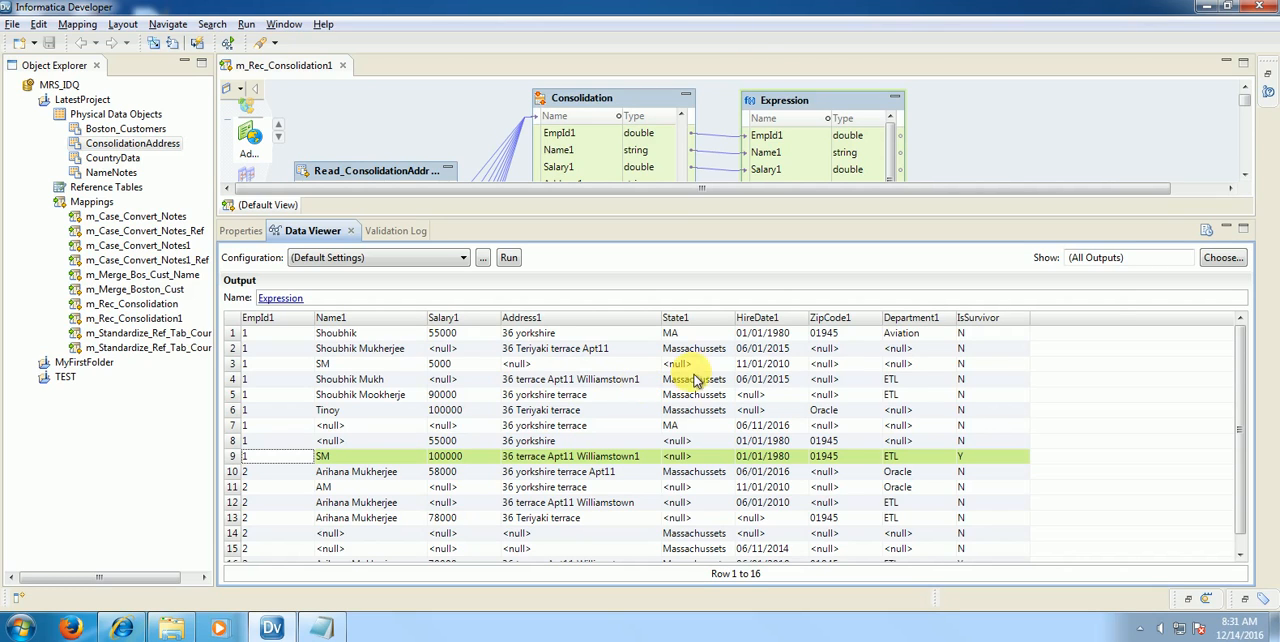
Step: Check the State rule in Sample.txt against the output, highlighting its line, and return to the Data Viewer results
click(324, 628)
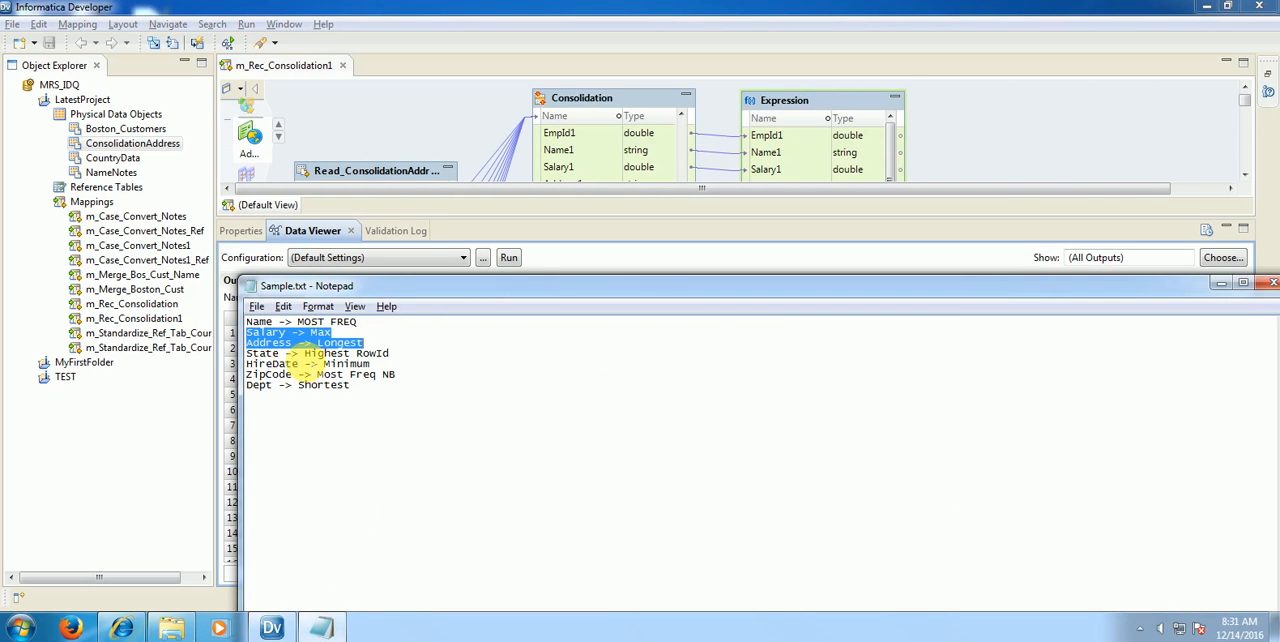
drag(258, 353, 405, 350)
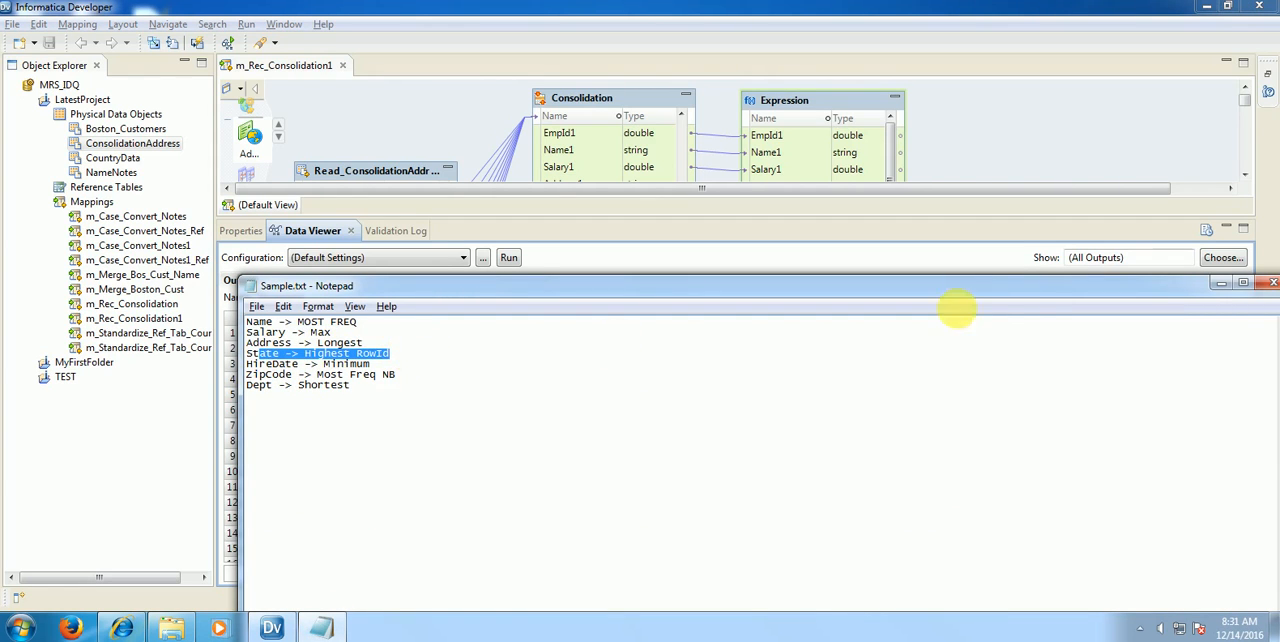
click(1221, 284)
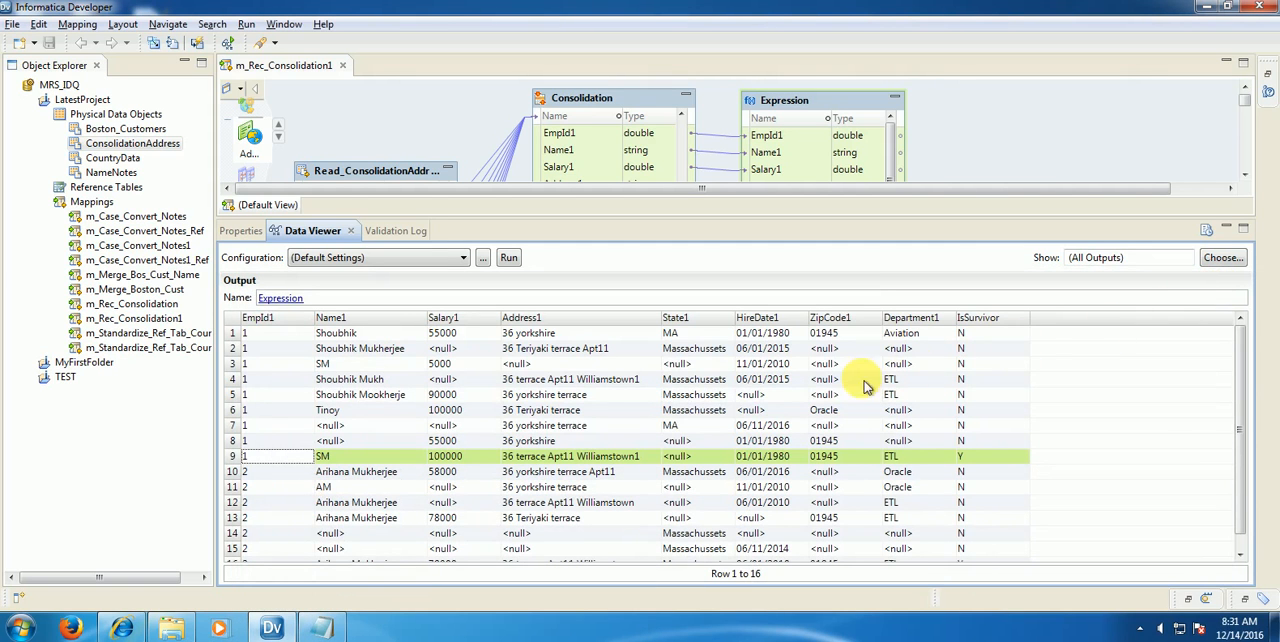
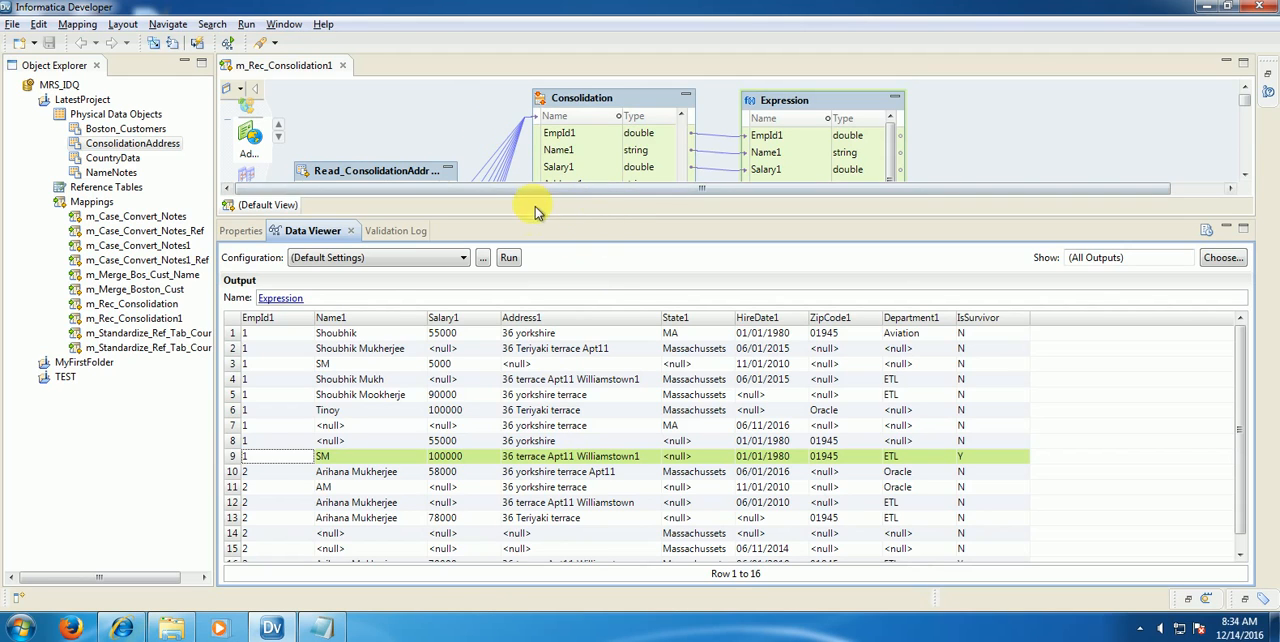
Step: Shrink the Data Viewer and review the first Consolidation transformation's strategies for each output port
drag(545, 228, 546, 358)
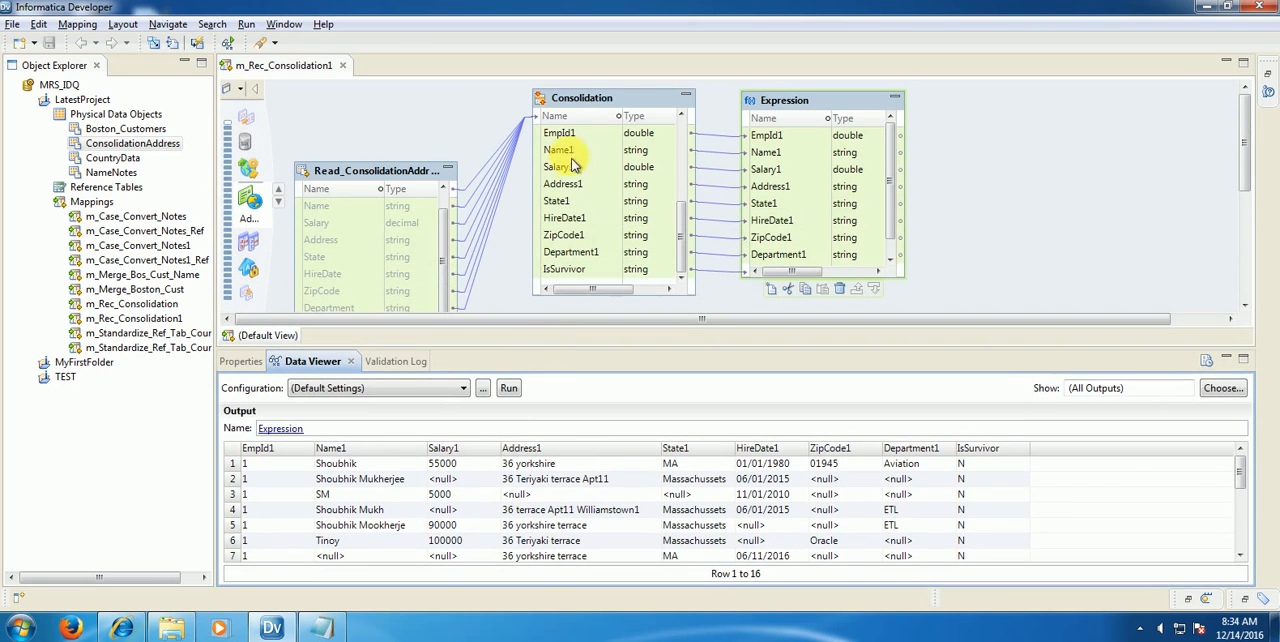
click(581, 103)
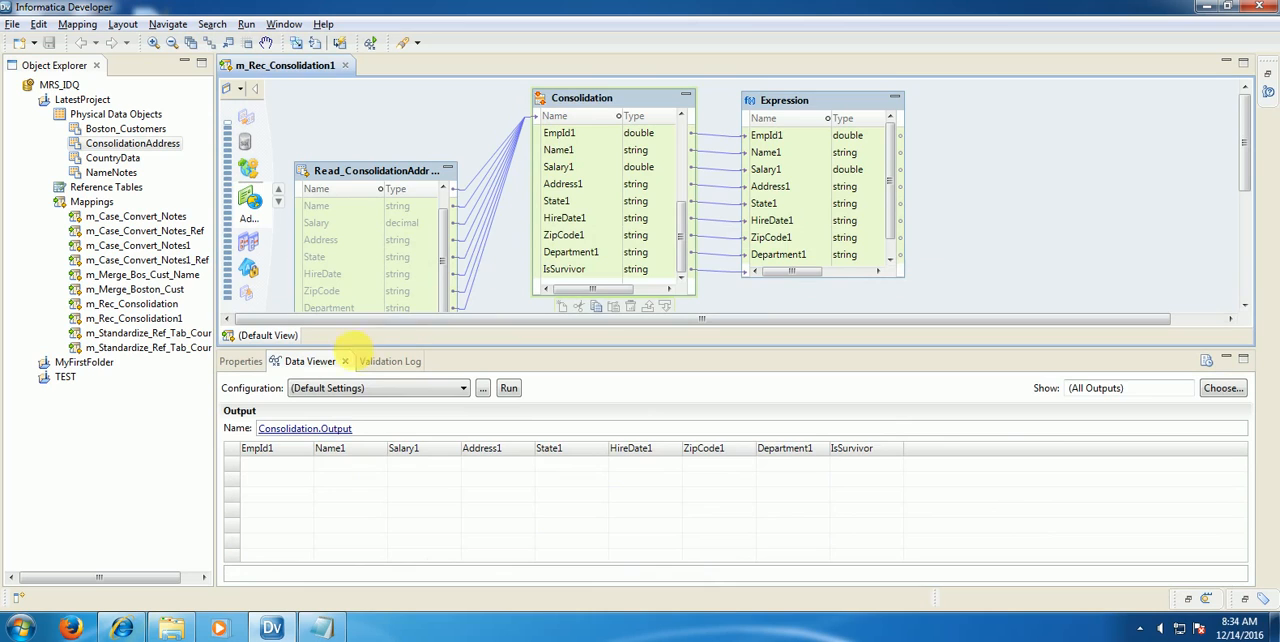
click(243, 361)
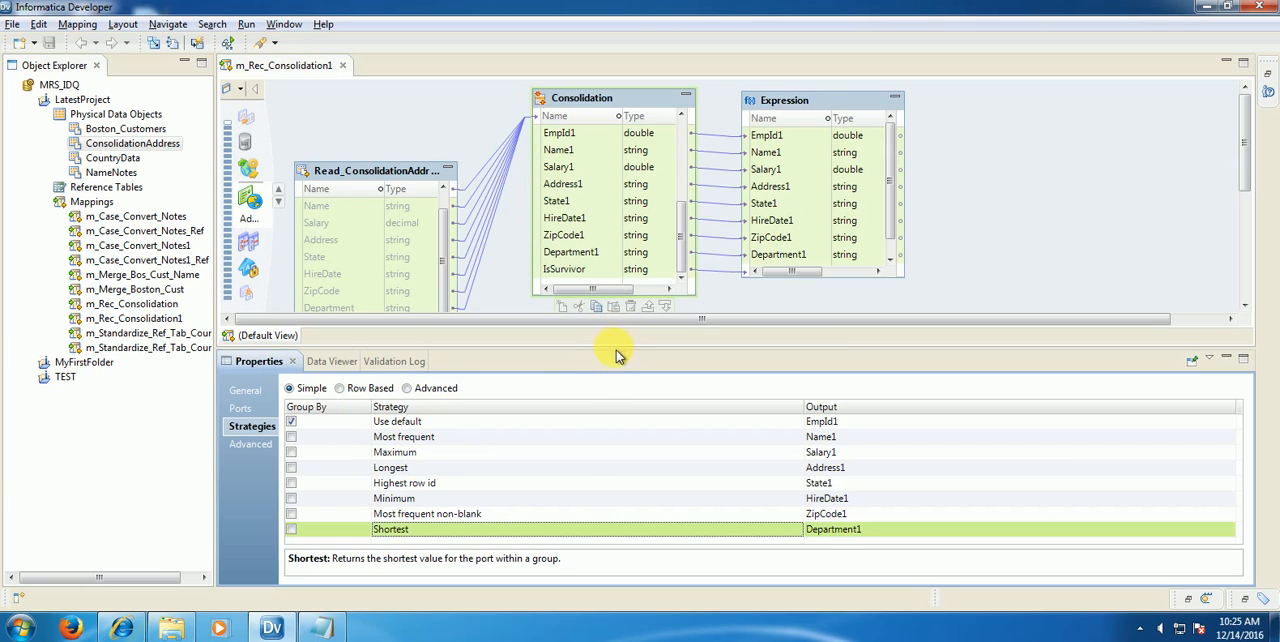
Step: Add a second Consolidation transformation below the first and link all Read_ConsolidationAddress ports to it as inputs
drag(612, 350, 612, 428)
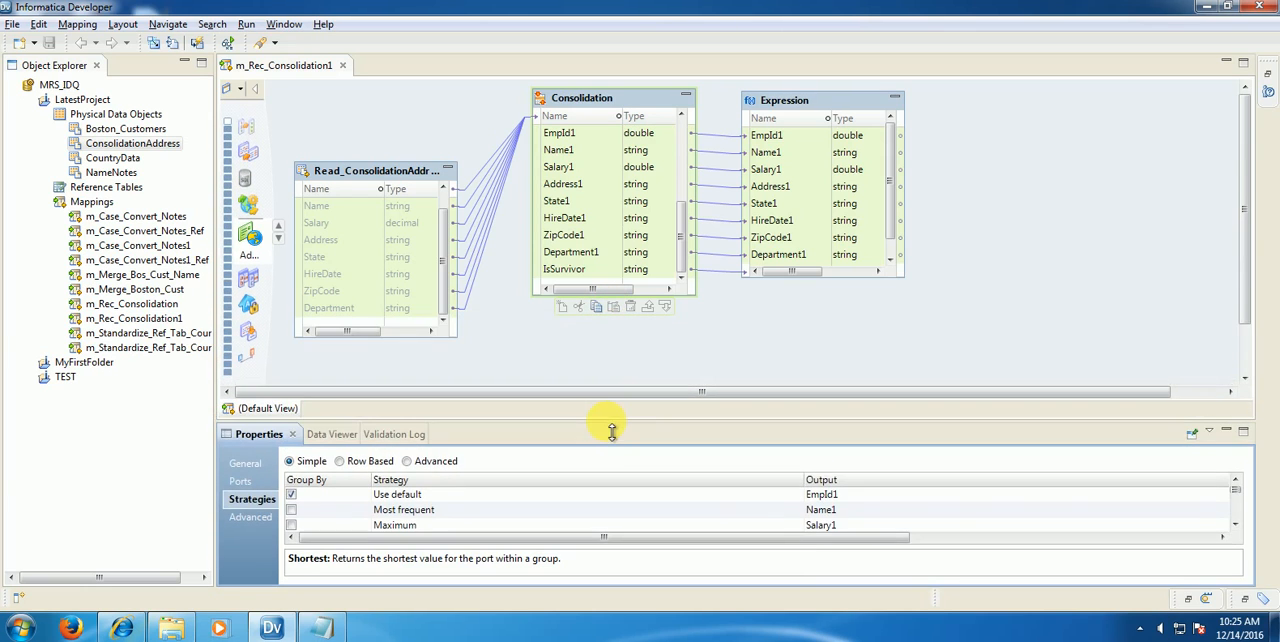
right_click(561, 342)
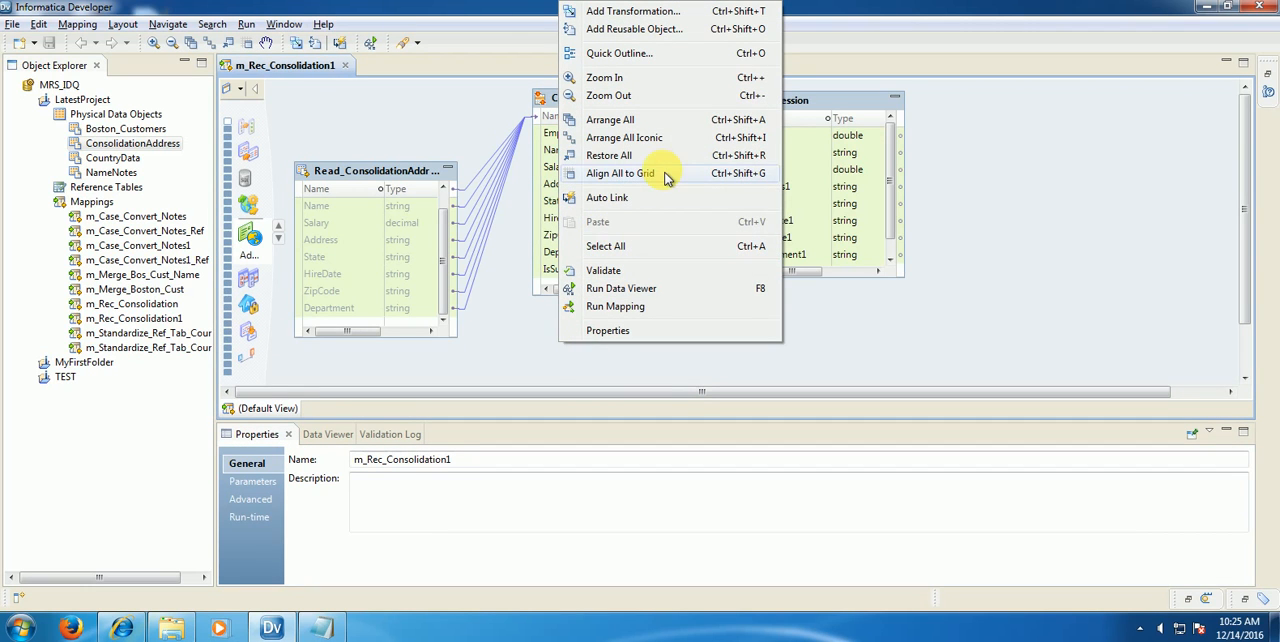
click(600, 14)
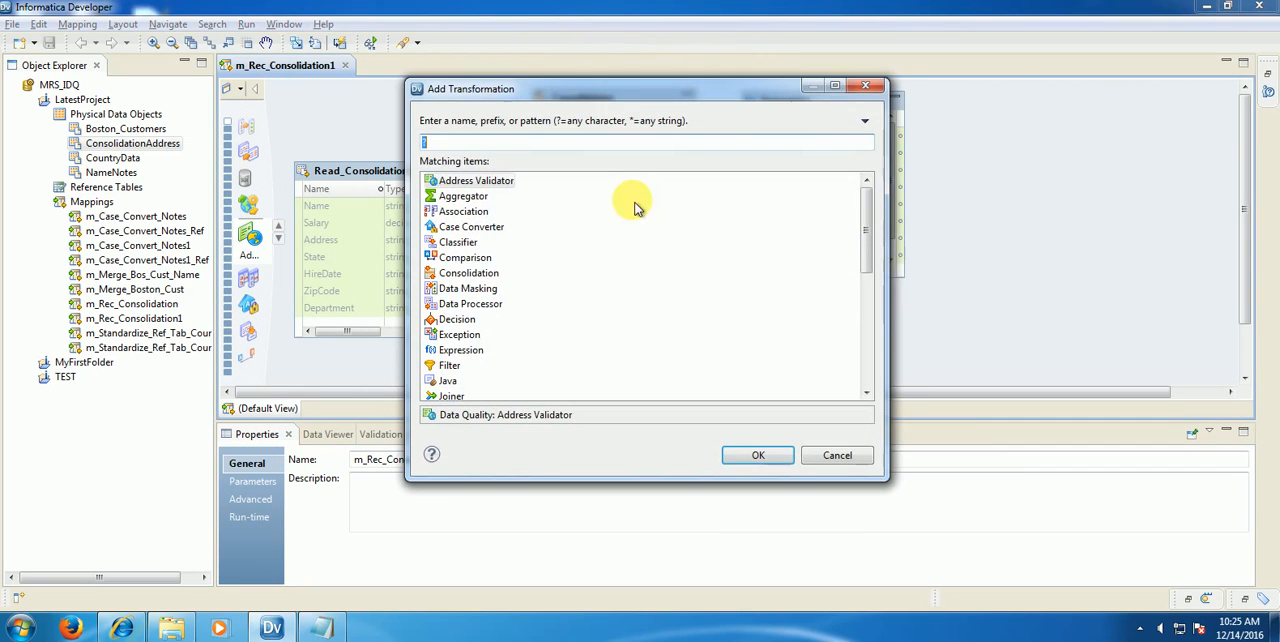
text(conso)
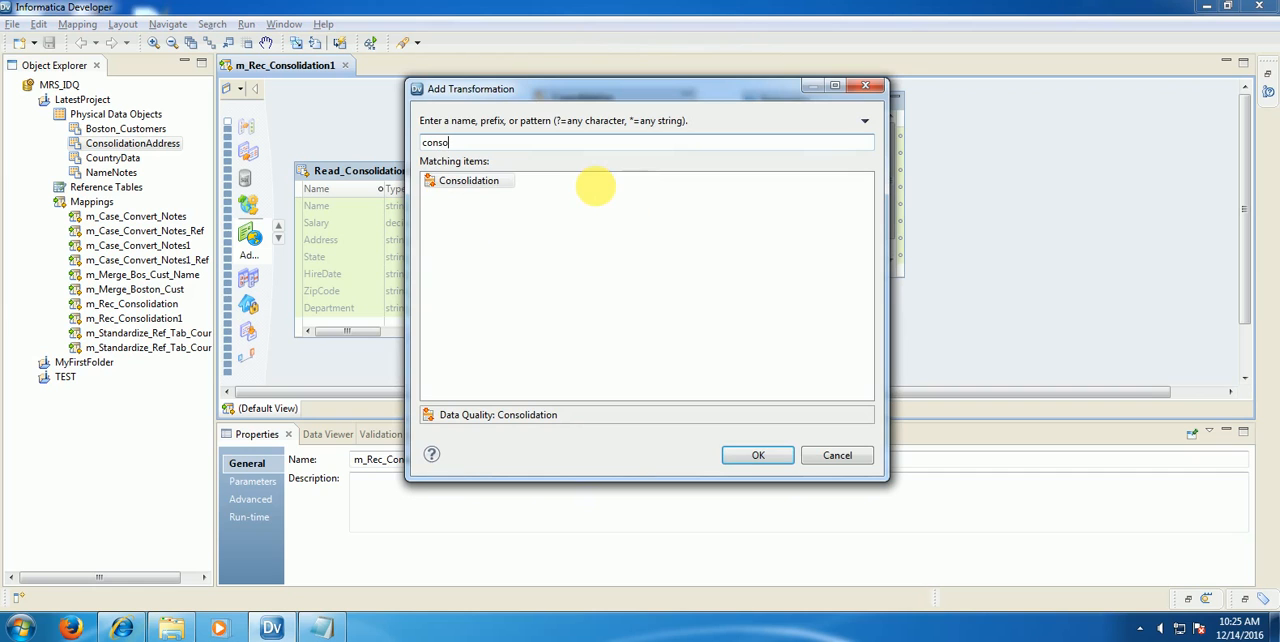
click(765, 455)
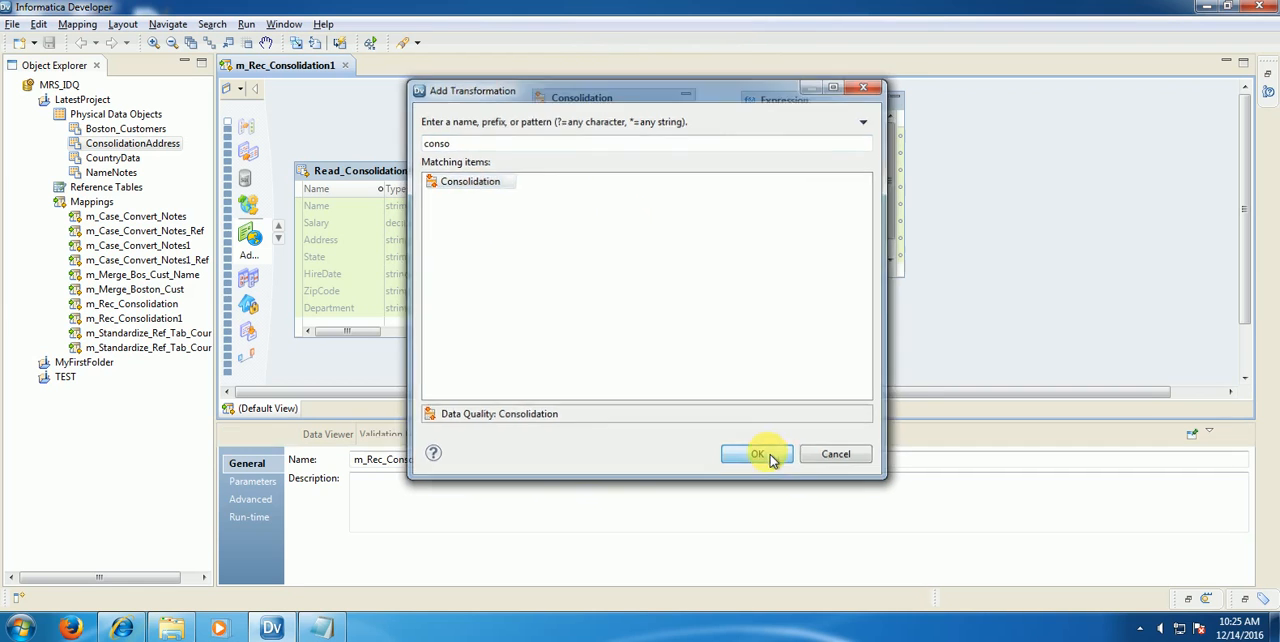
drag(788, 243, 605, 326)
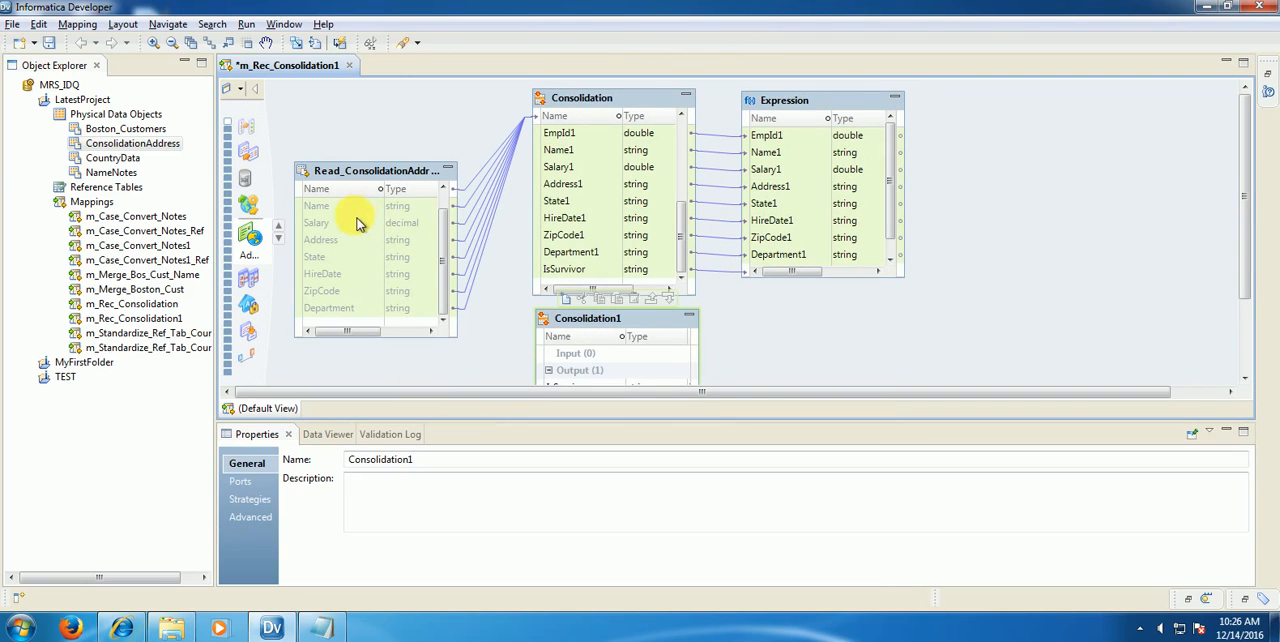
drag(360, 222, 561, 361)
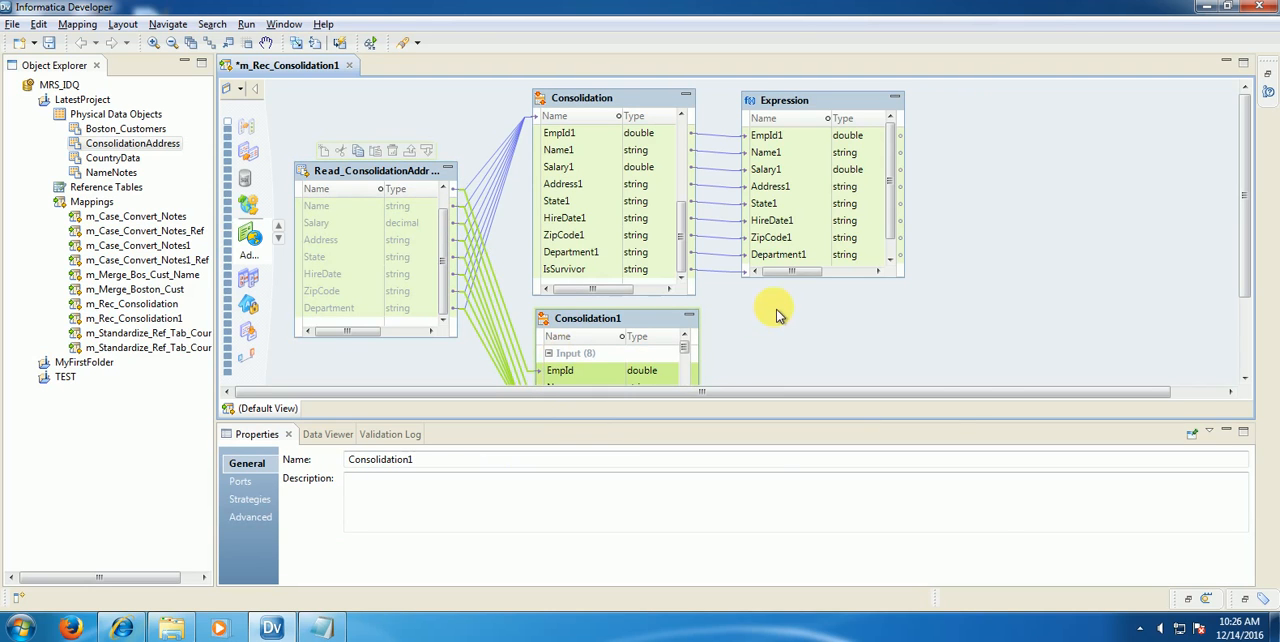
Step: Add a second Expression transformation and place it beside Consolidation1, below the existing Expression
right_click(777, 309)
click(832, 288)
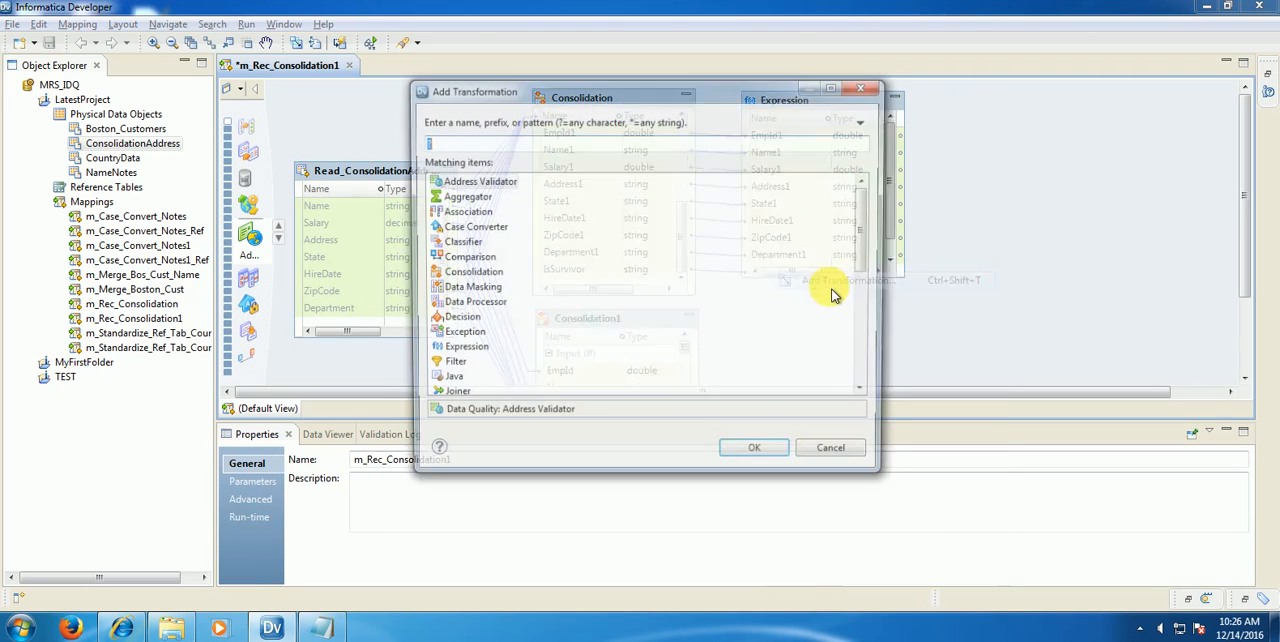
text(exp)
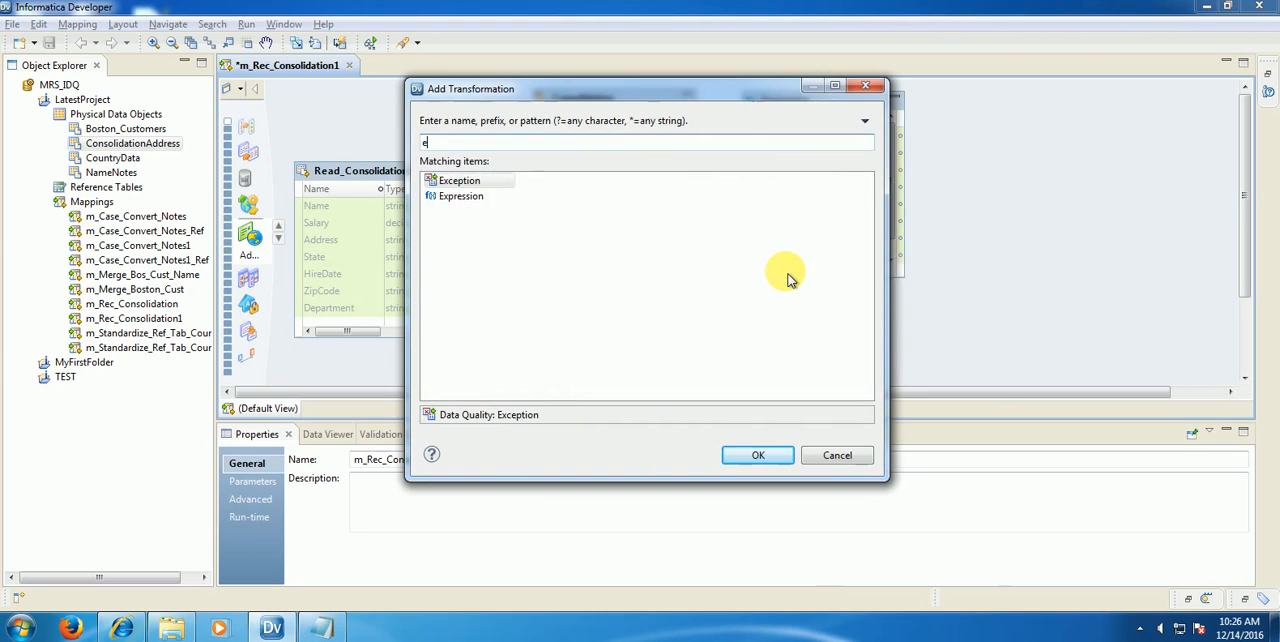
click(764, 459)
drag(918, 265, 828, 285)
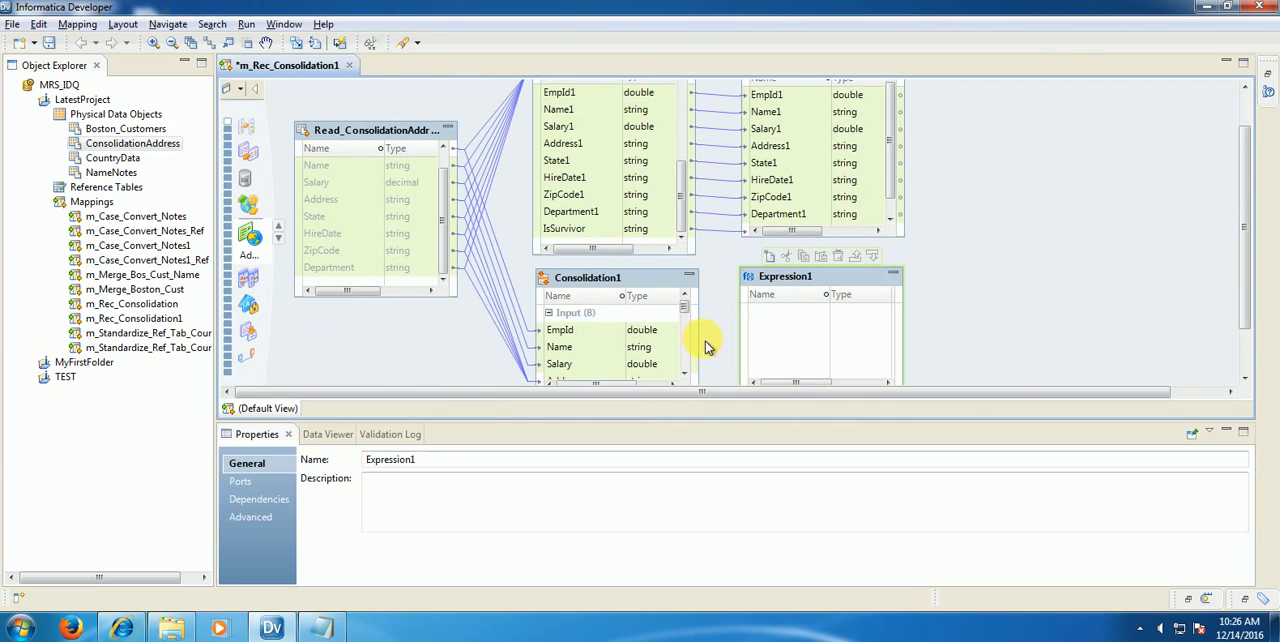
Step: Link all Consolidation1 output ports, EmpId1 through IsSurvivor, to Expression1
click(685, 374)
click(685, 374)
scroll(688, 375, up, 2)
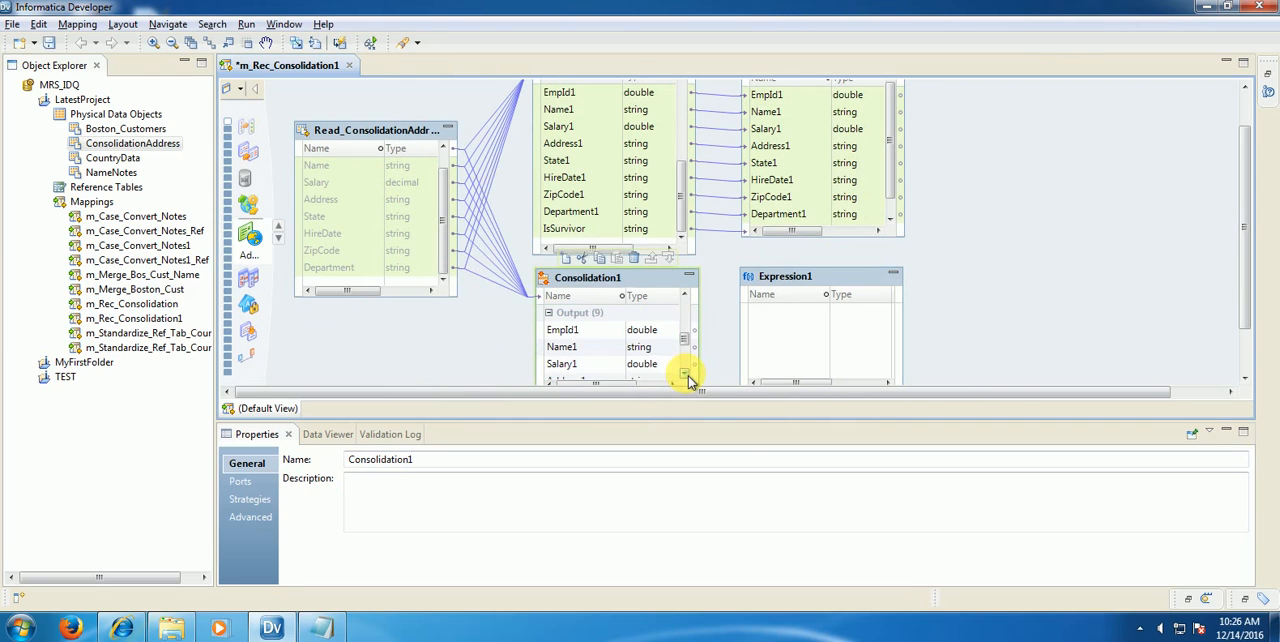
click(582, 330)
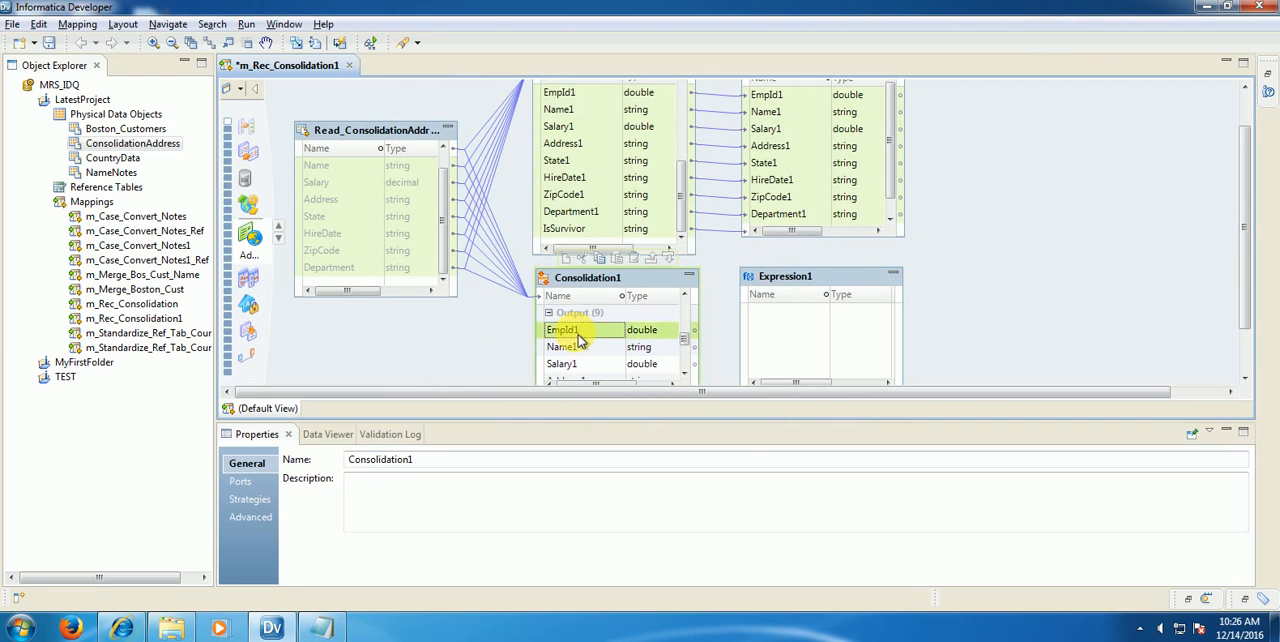
scroll(579, 335, down, 2)
shift+click(581, 366)
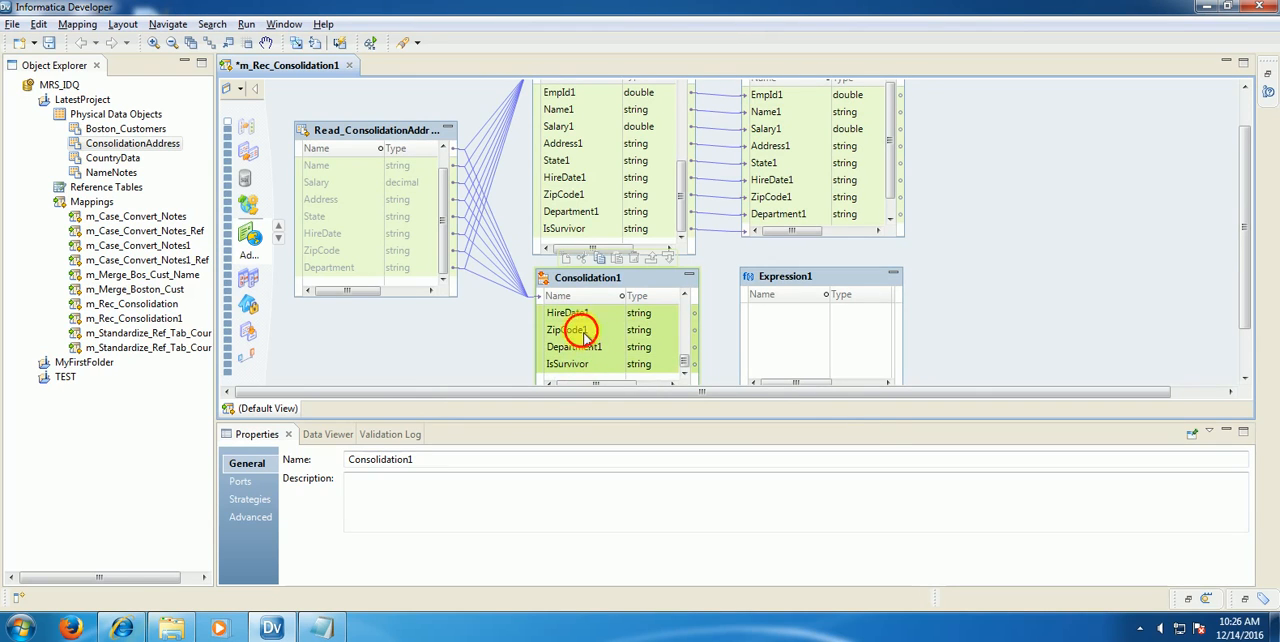
drag(582, 333, 824, 330)
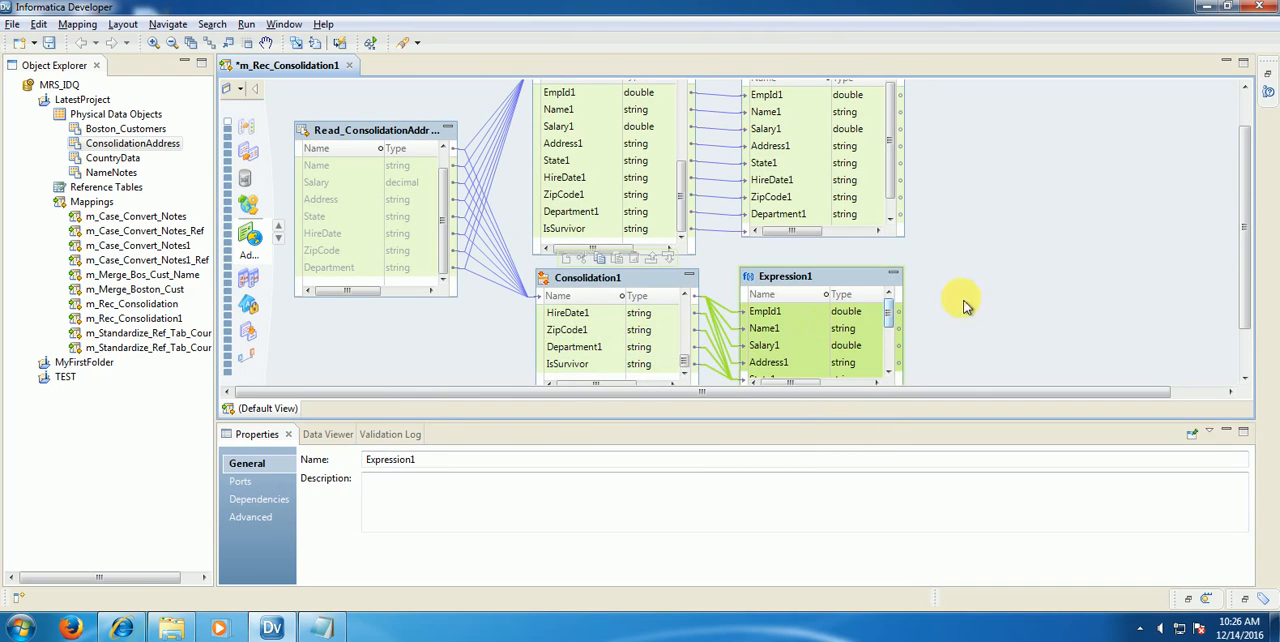
Step: Switch Consolidation1 to the Row Based strategy with Most Data, grouped by EmpId
click(598, 282)
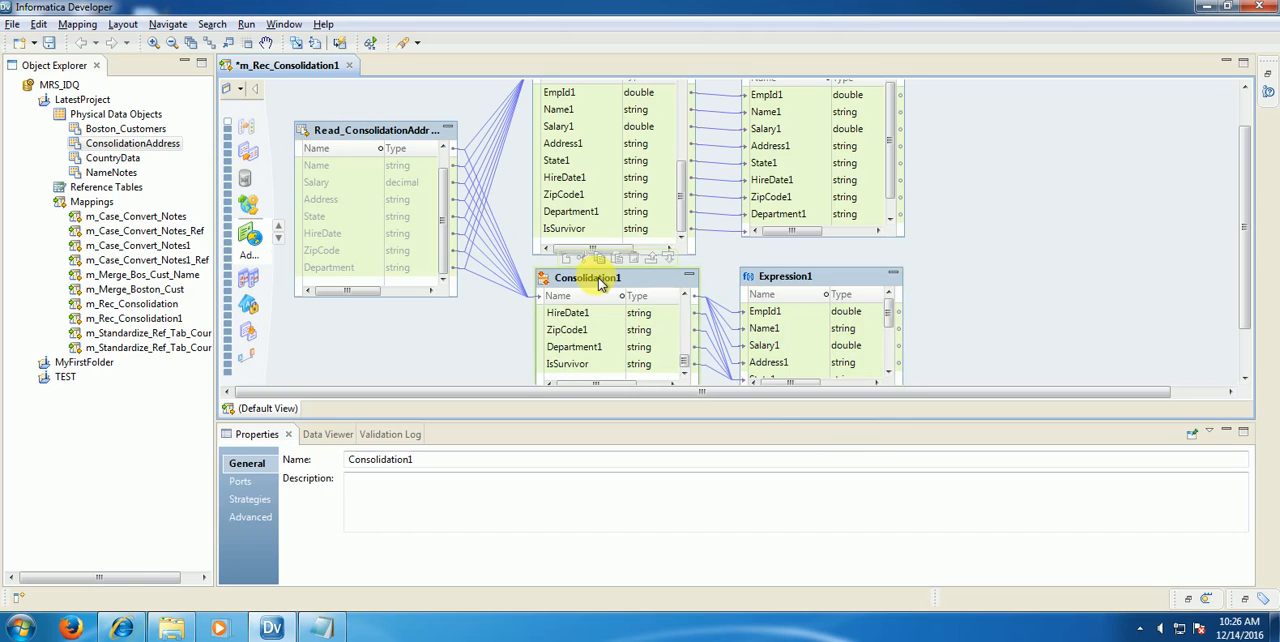
click(250, 500)
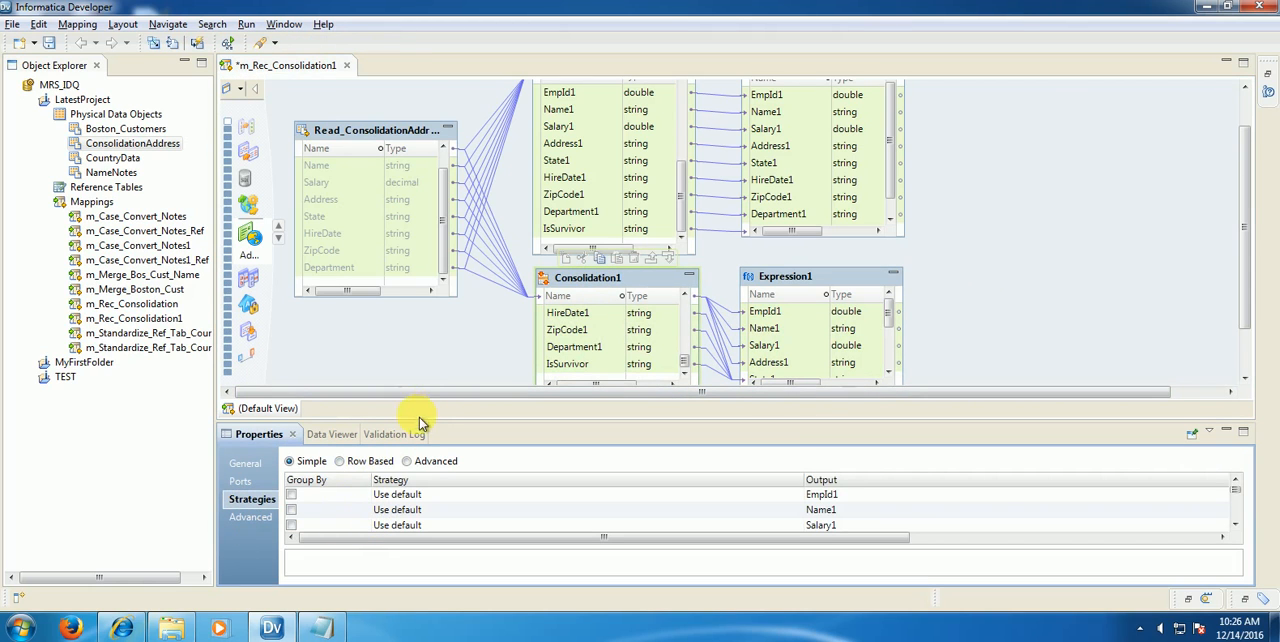
drag(427, 430, 434, 331)
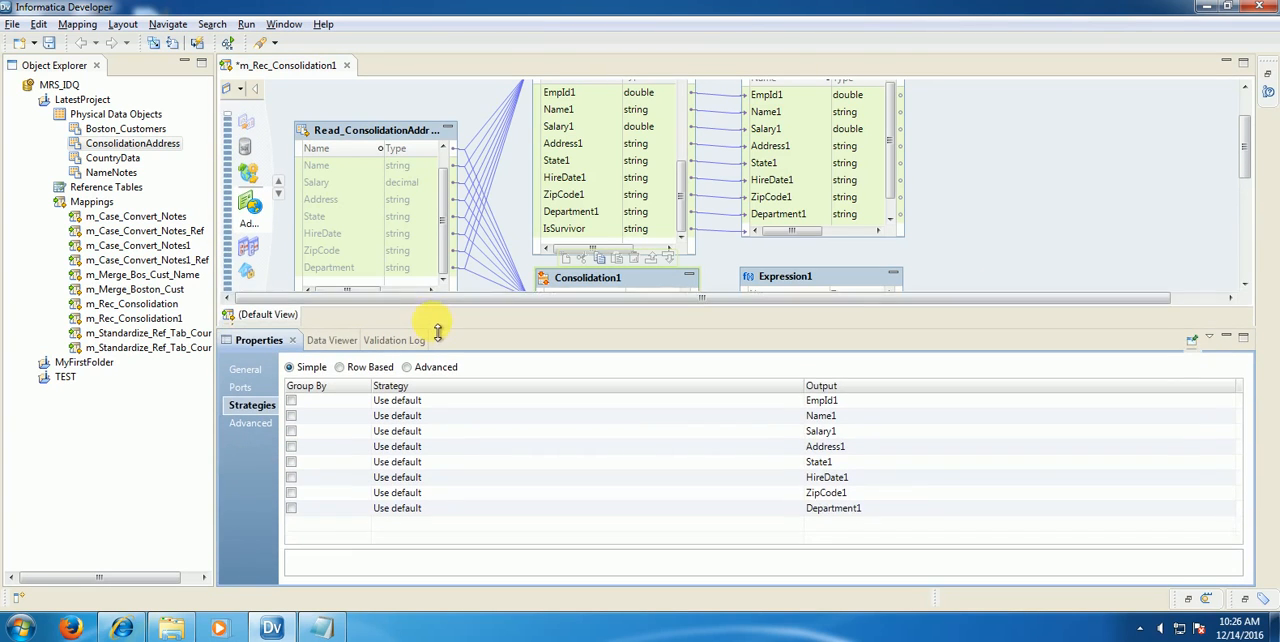
click(340, 361)
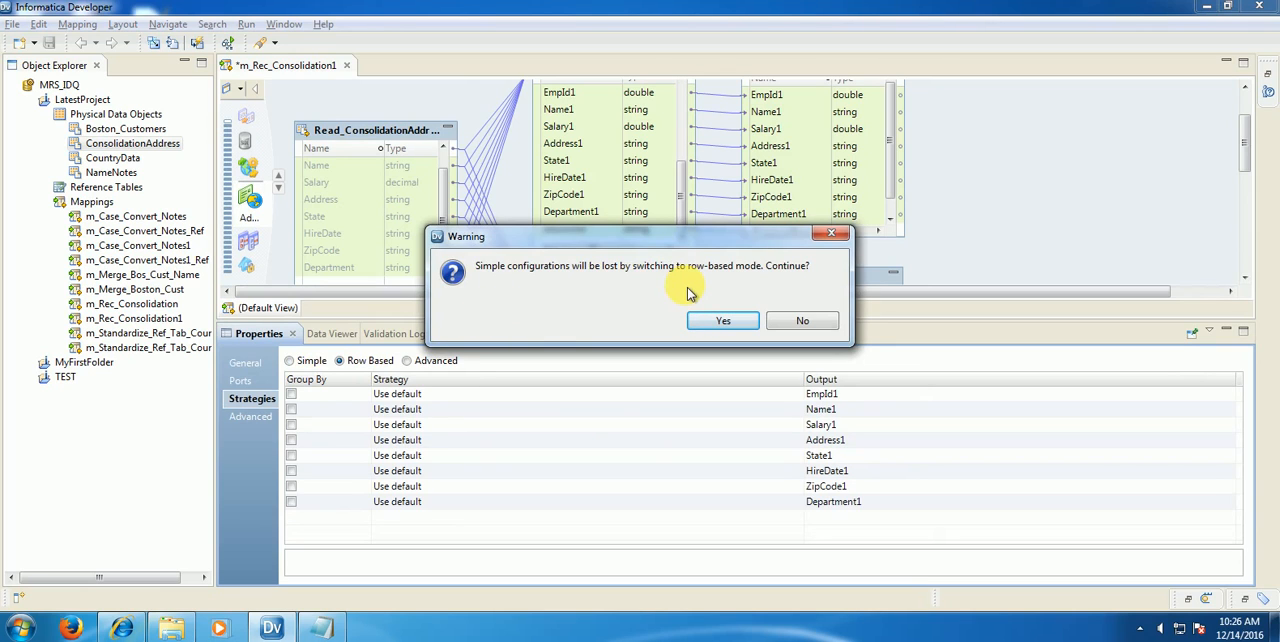
click(738, 325)
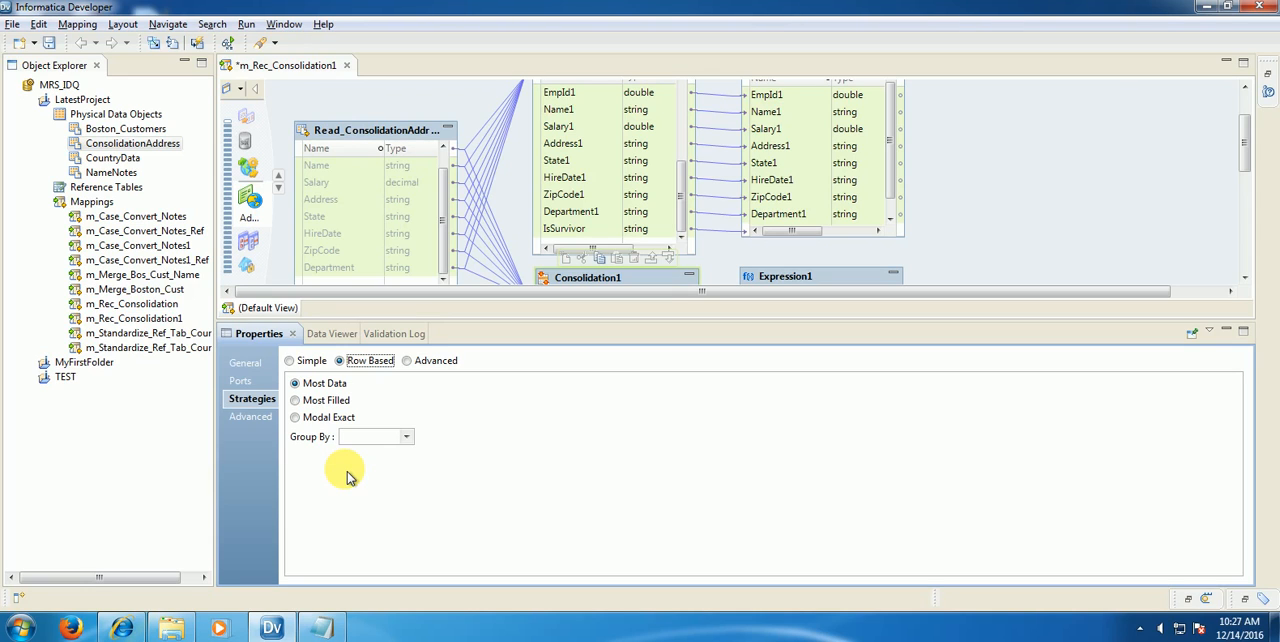
click(398, 437)
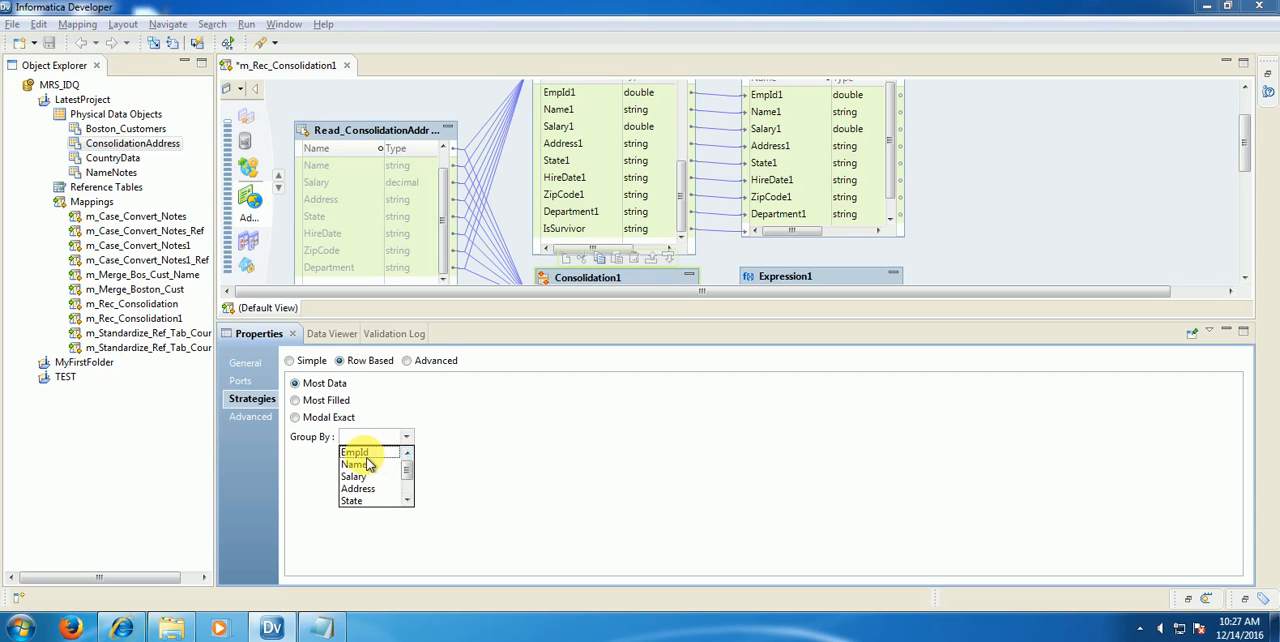
click(364, 454)
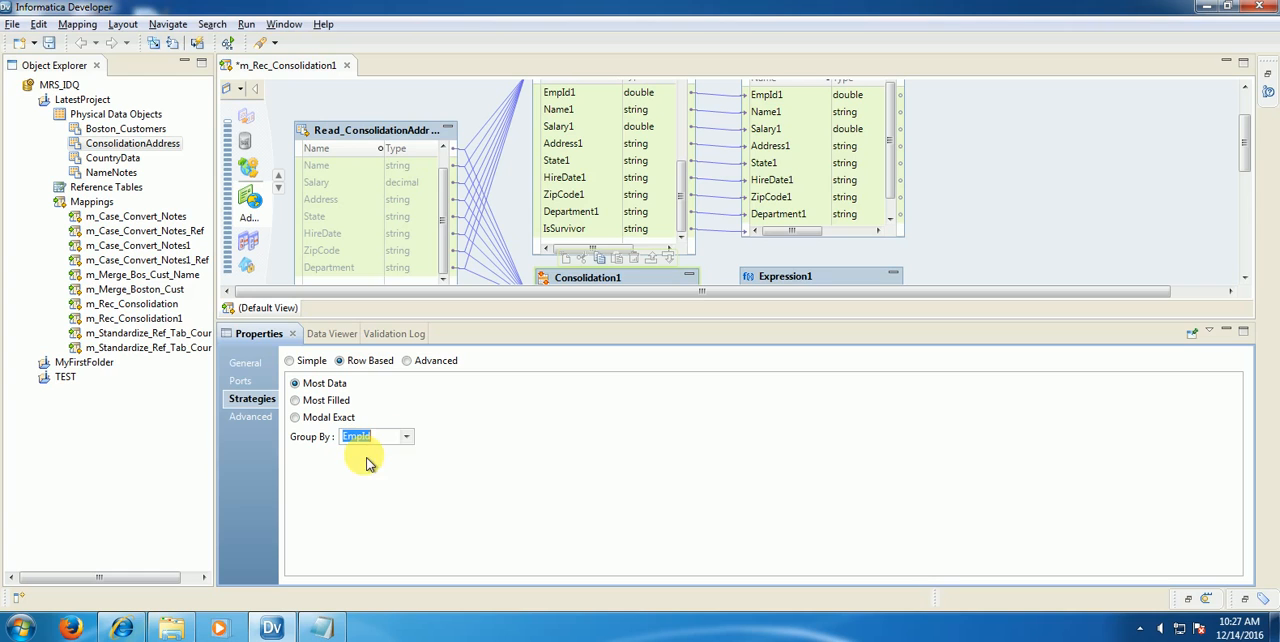
Step: Save the mapping and run the Data Viewer on Expression1
click(316, 112)
click(48, 42)
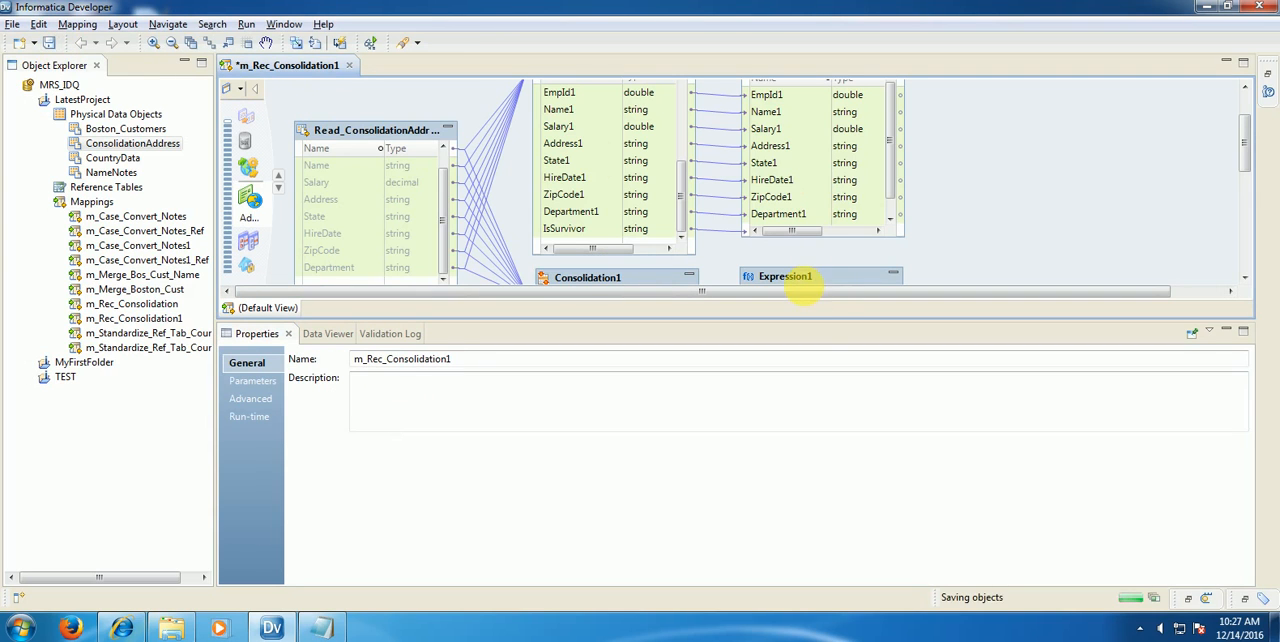
drag(826, 320, 830, 368)
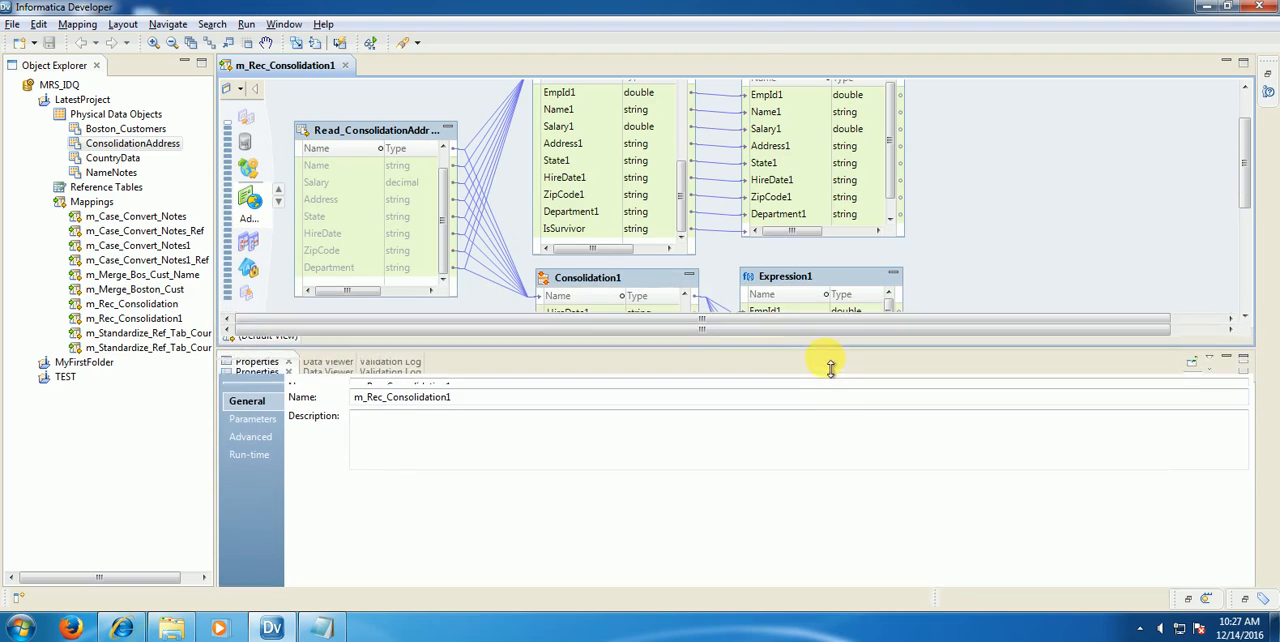
click(812, 284)
right_click(813, 284)
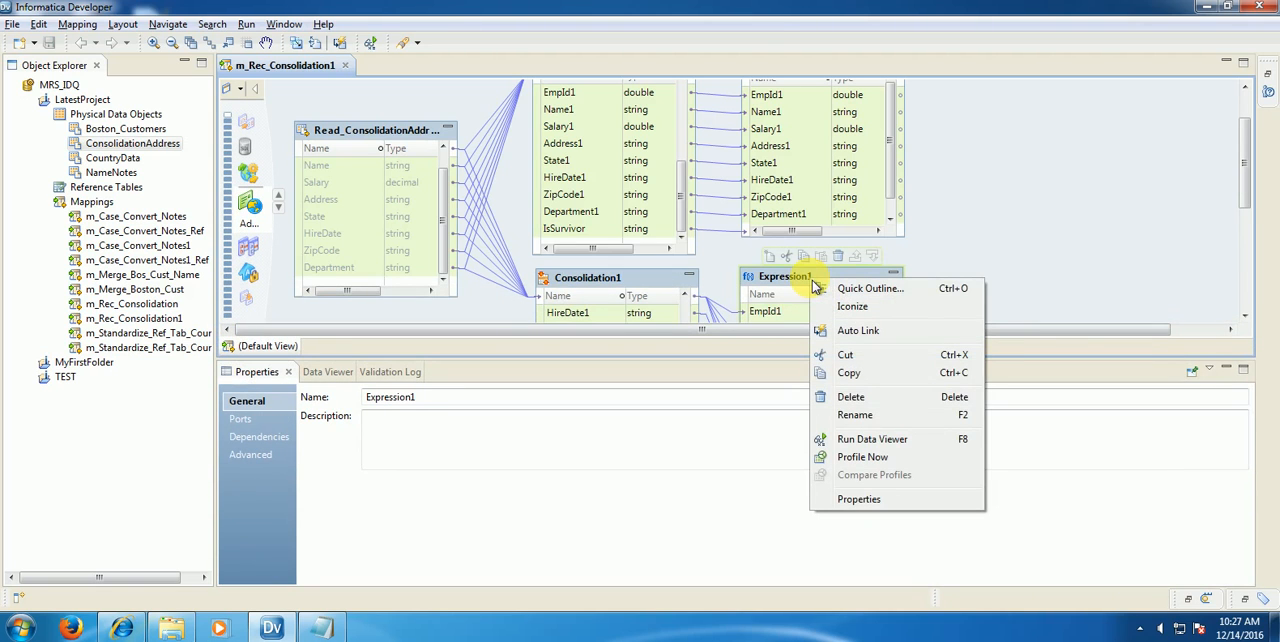
click(873, 439)
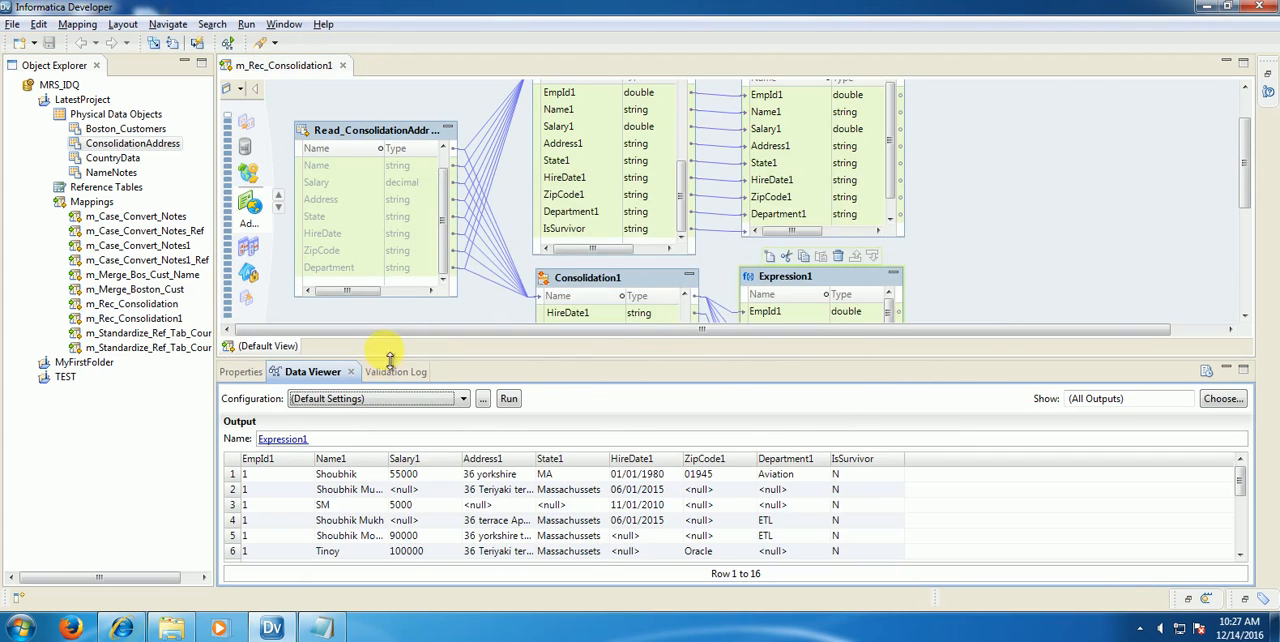
Step: Enlarge the Data Viewer, widen the Name1, Salary1 and Address1 columns, and select row 9 to examine the survivor record
drag(390, 358, 420, 190)
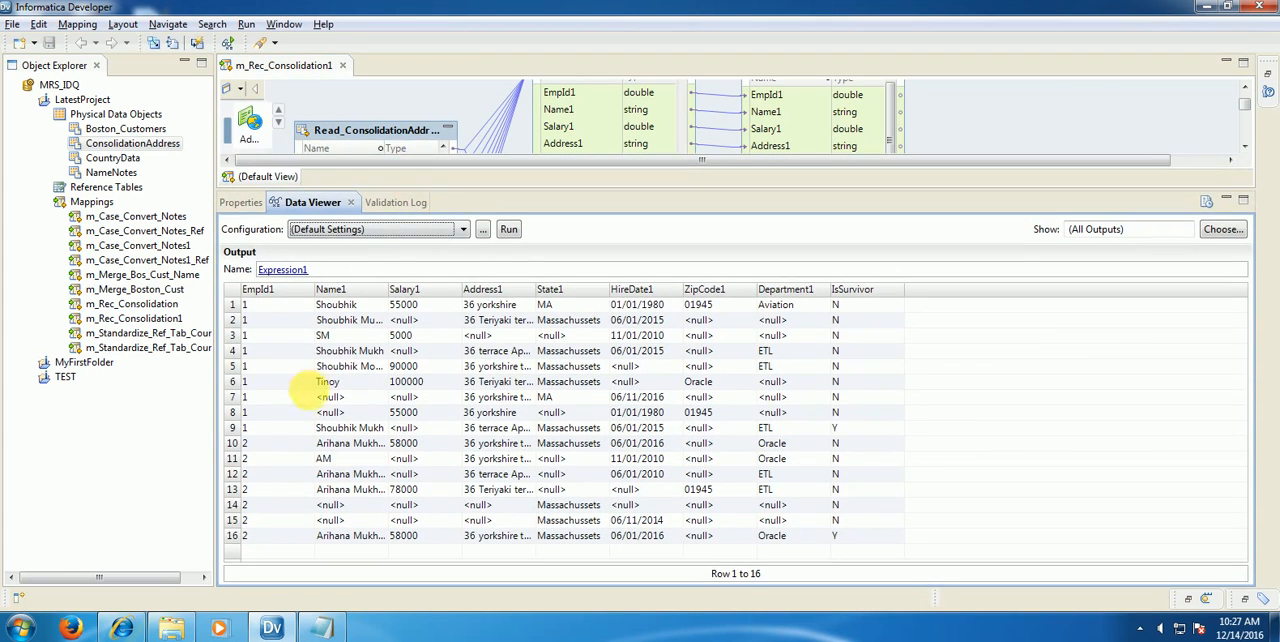
double_click(389, 292)
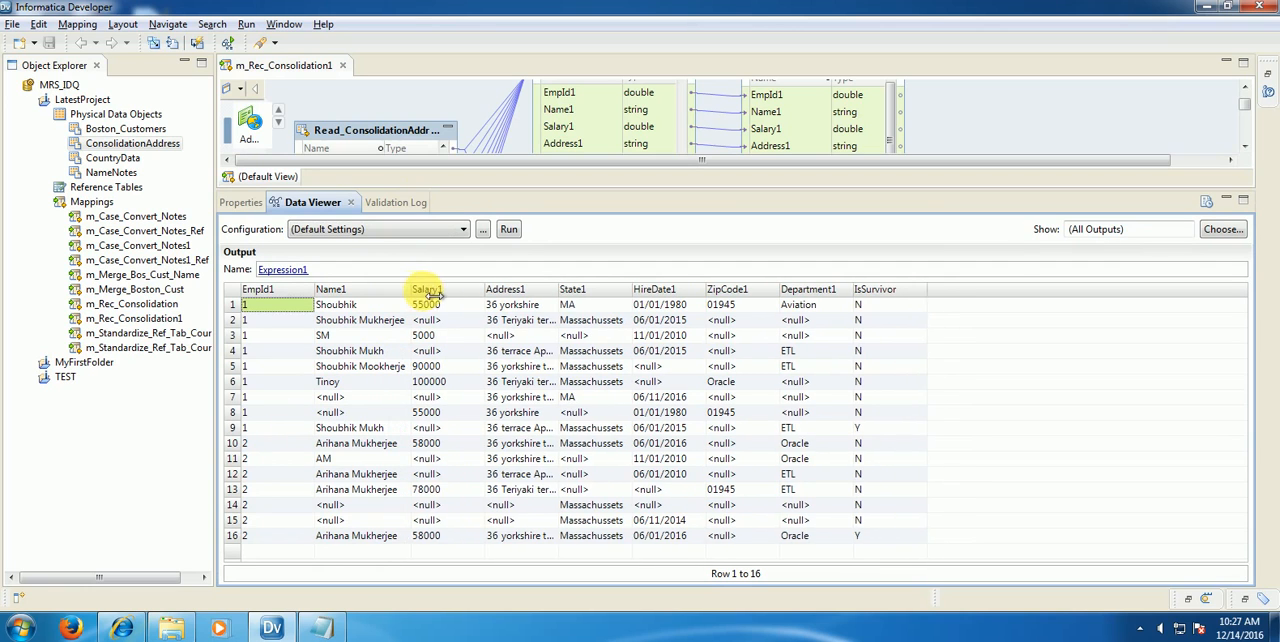
drag(434, 295, 438, 297)
drag(596, 300, 704, 299)
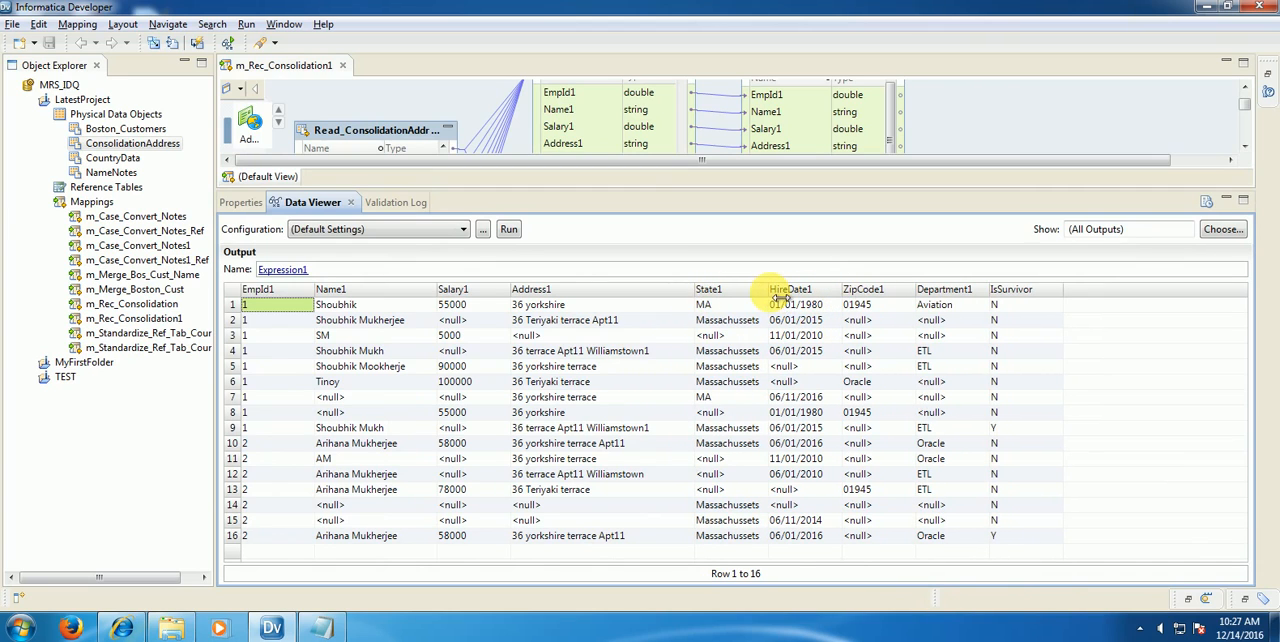
click(240, 429)
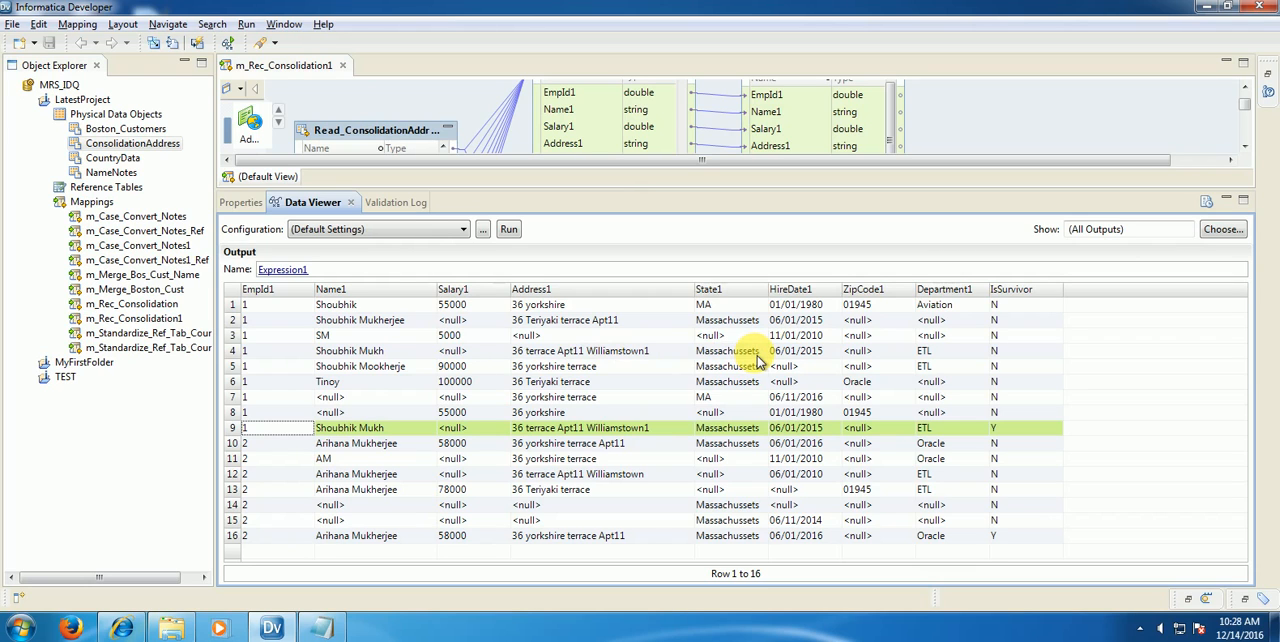
Step: Change the Row Based strategy of Consolidation1 to Most Filled
click(1246, 148)
click(1247, 149)
click(1247, 149)
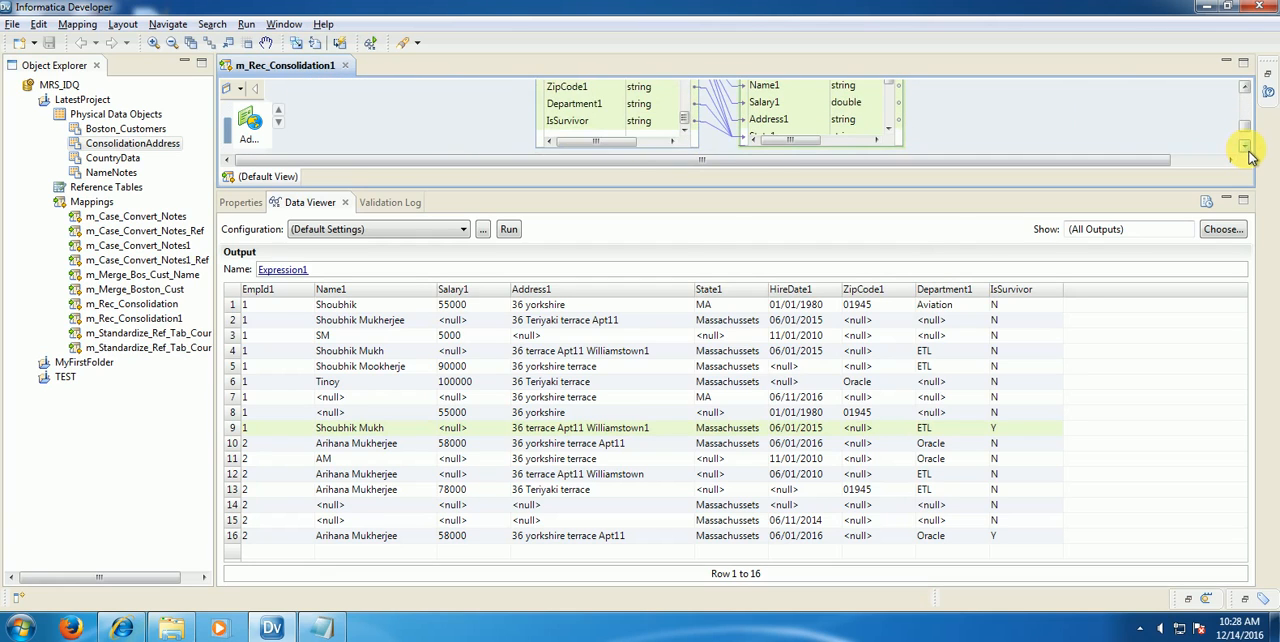
click(638, 108)
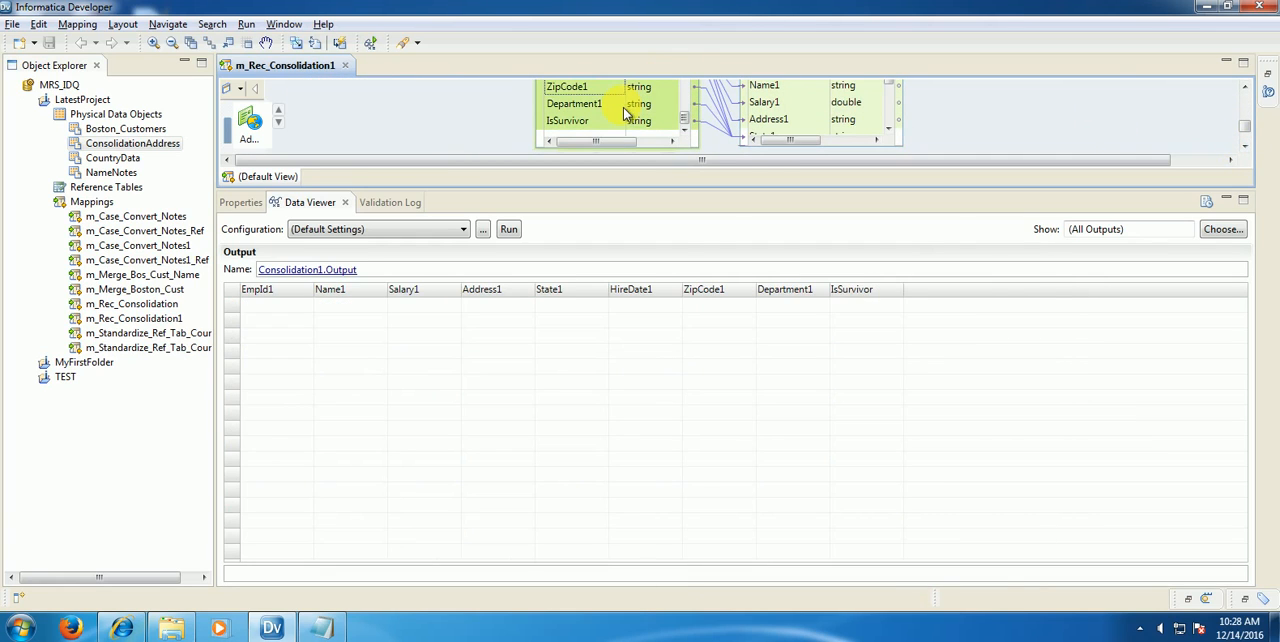
click(243, 208)
click(250, 270)
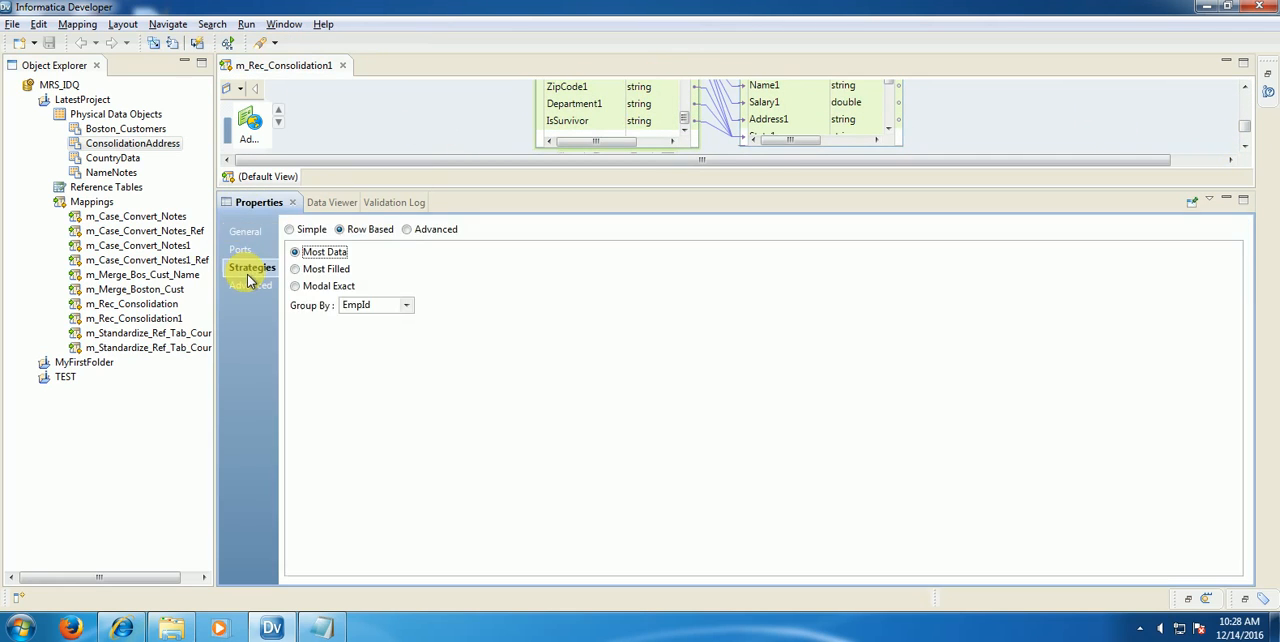
click(296, 271)
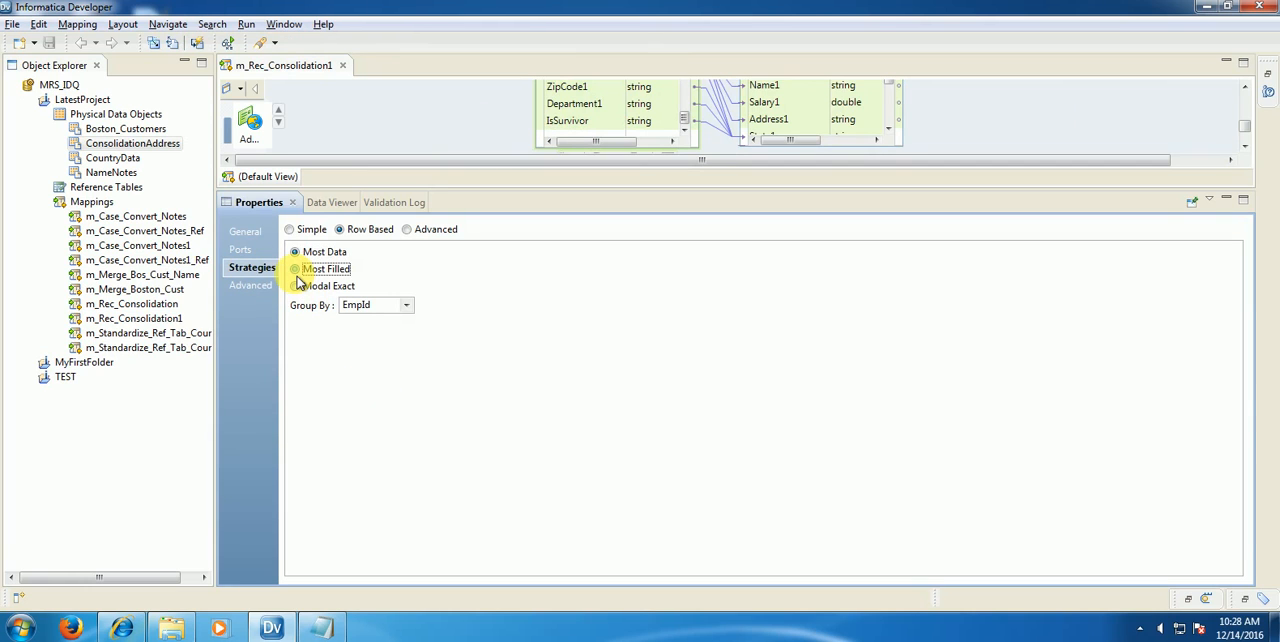
Step: Run the Data Viewer on Expression1 and select row 9 to examine the Most Filled survivor record
click(950, 122)
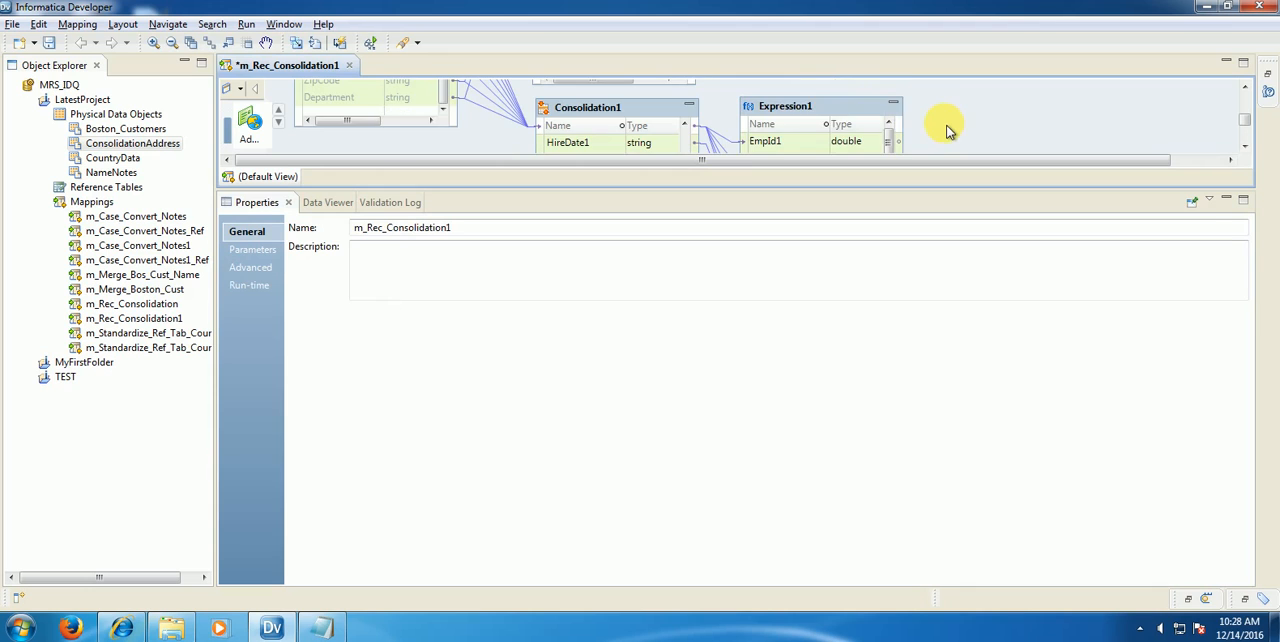
right_click(823, 107)
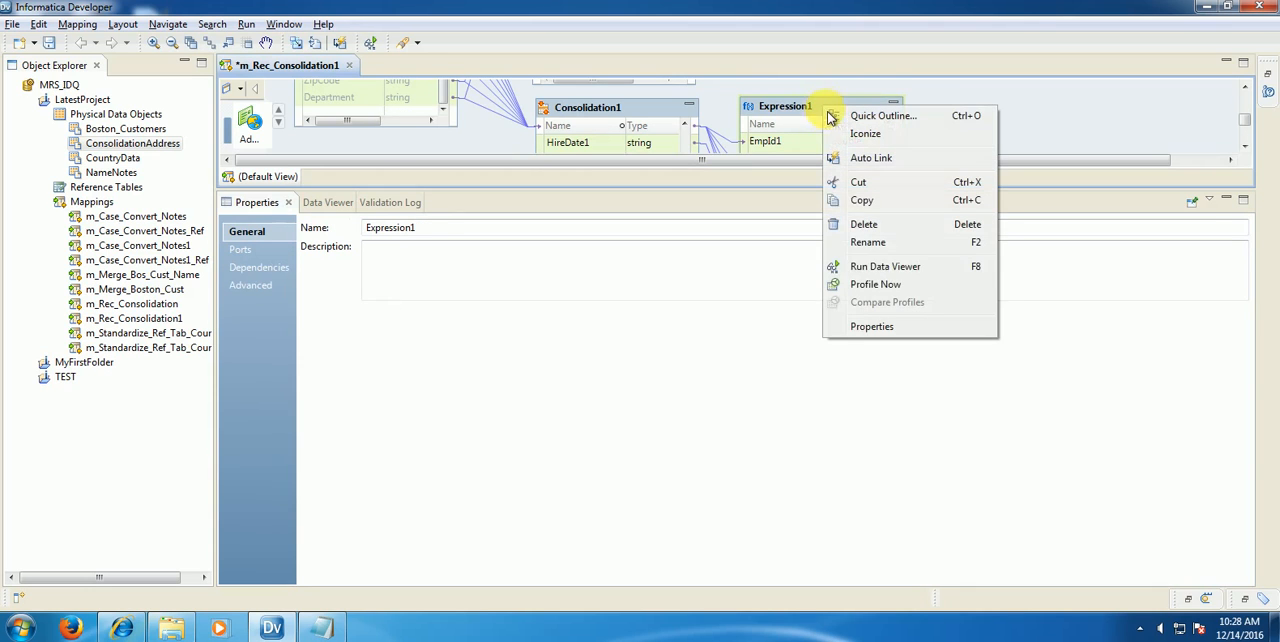
click(900, 267)
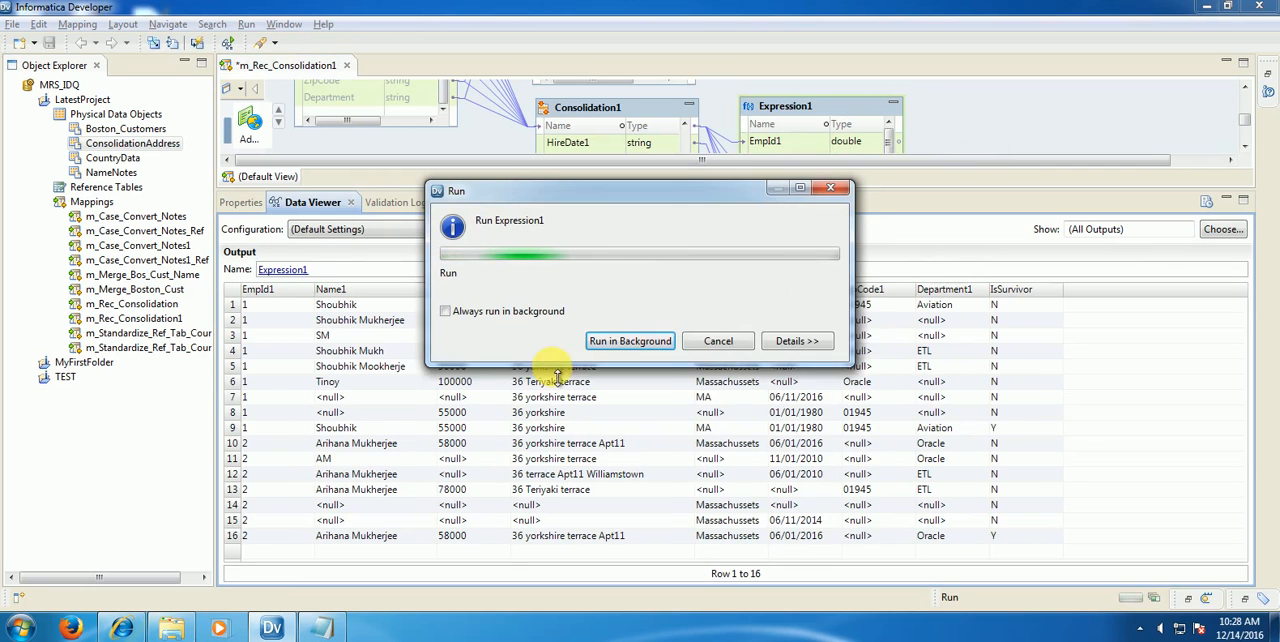
click(238, 429)
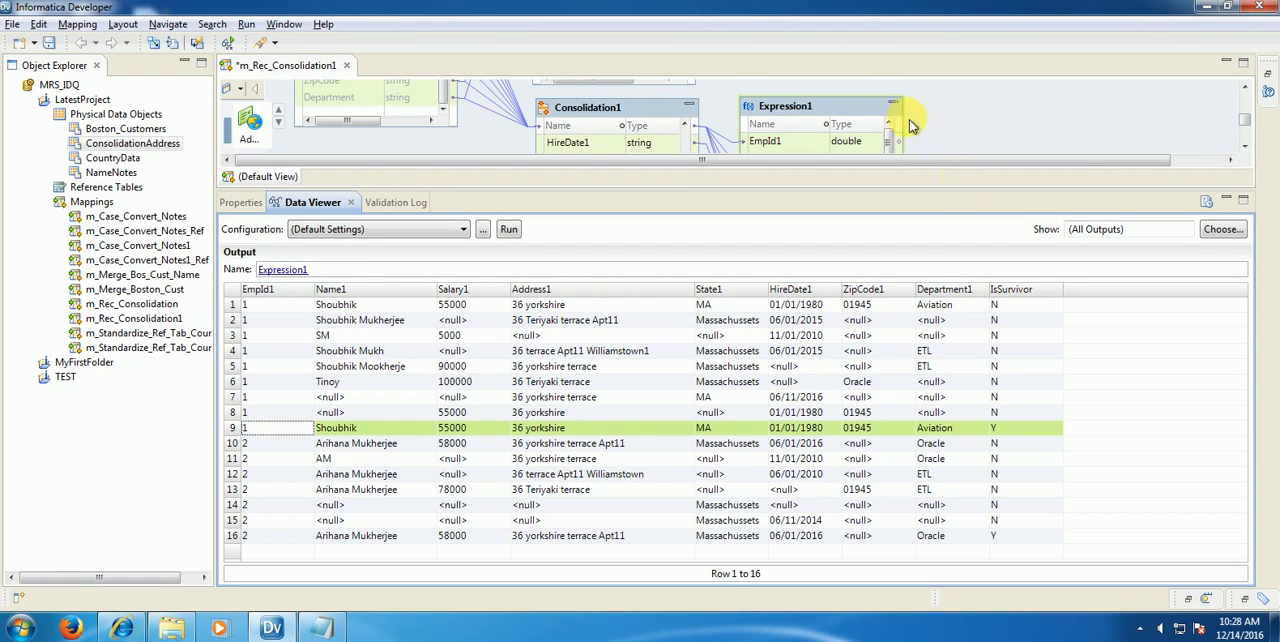
Step: Change the Row Based strategy of Consolidation1 to Modal Exact
click(648, 112)
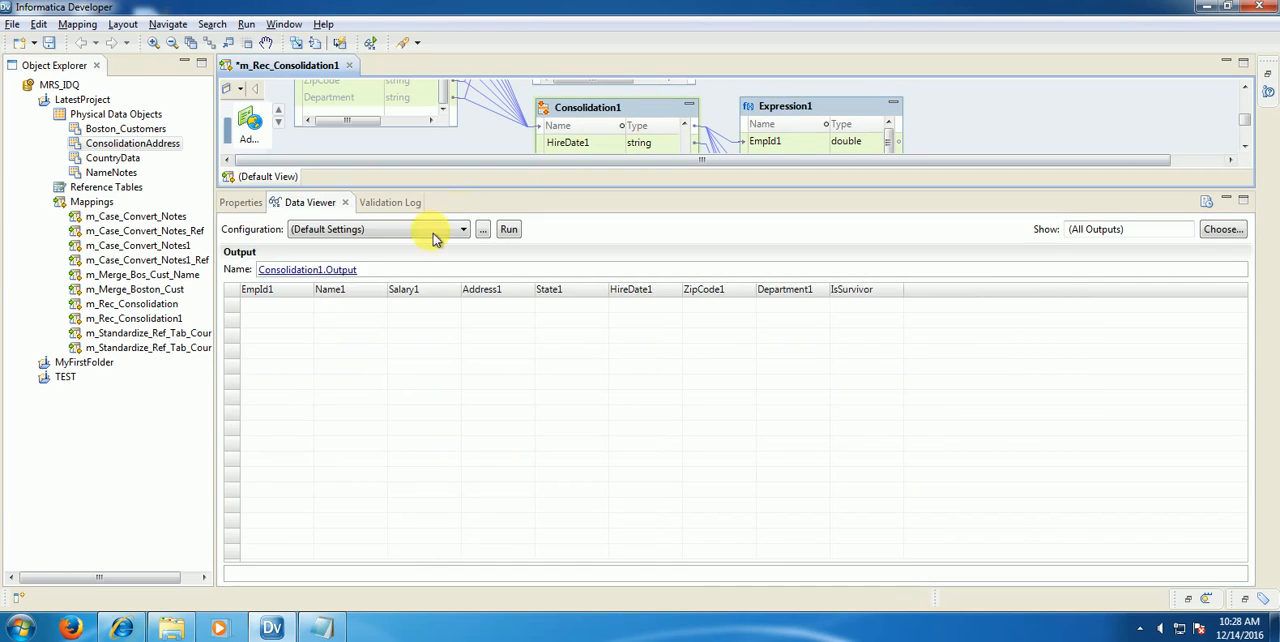
click(240, 202)
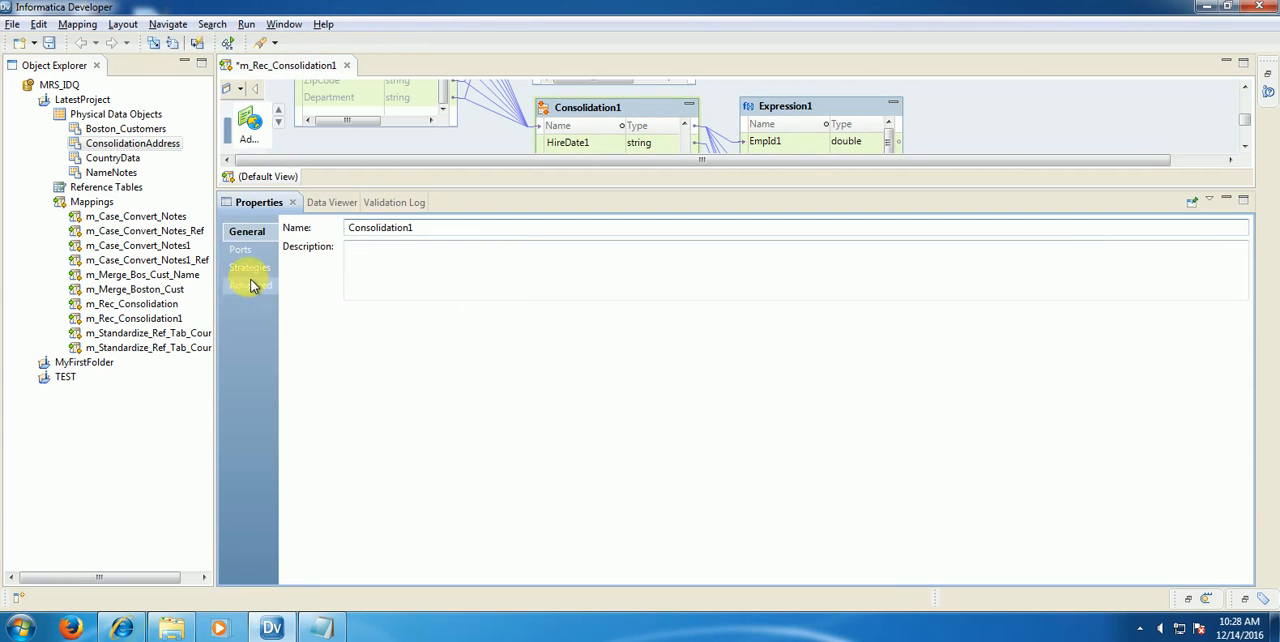
click(250, 268)
click(295, 287)
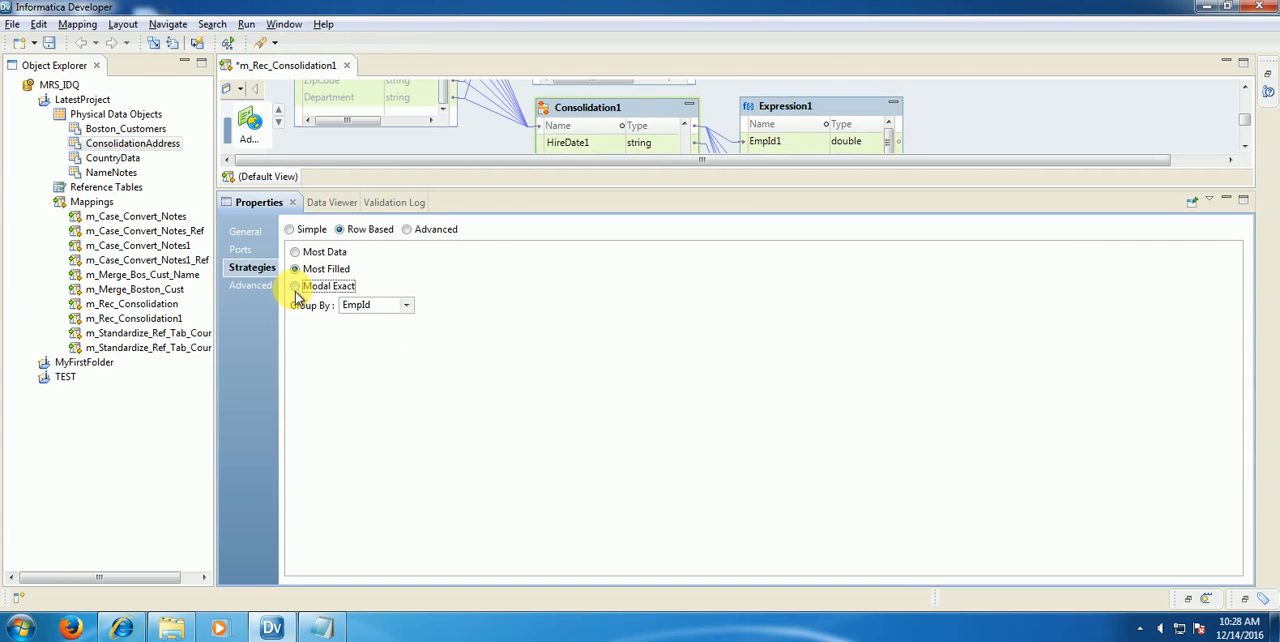
Step: Run the Data Viewer on Expression1 and select row 9 to examine the Modal Exact survivor record
click(780, 106)
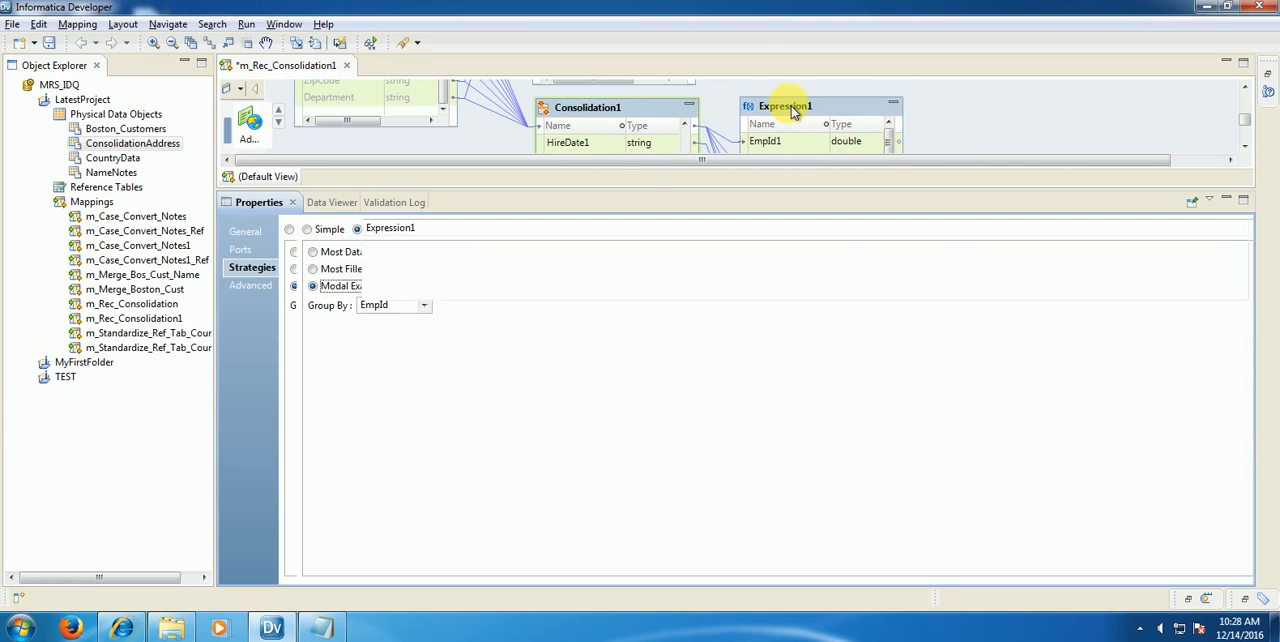
right_click(790, 110)
click(870, 340)
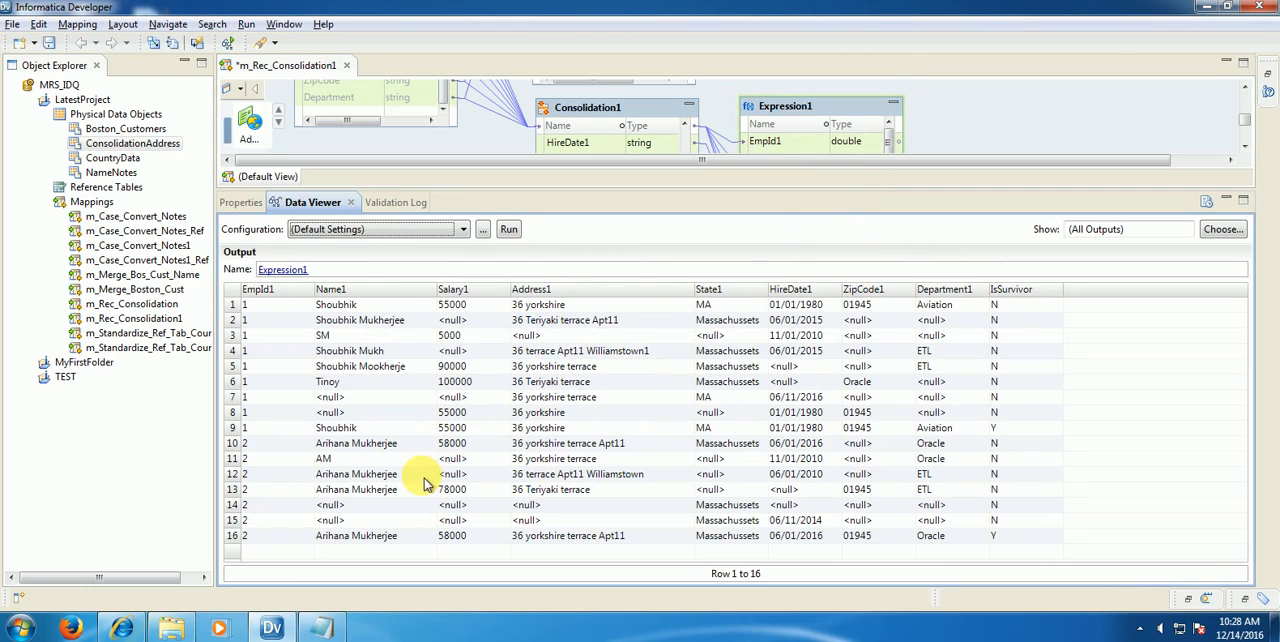
click(260, 435)
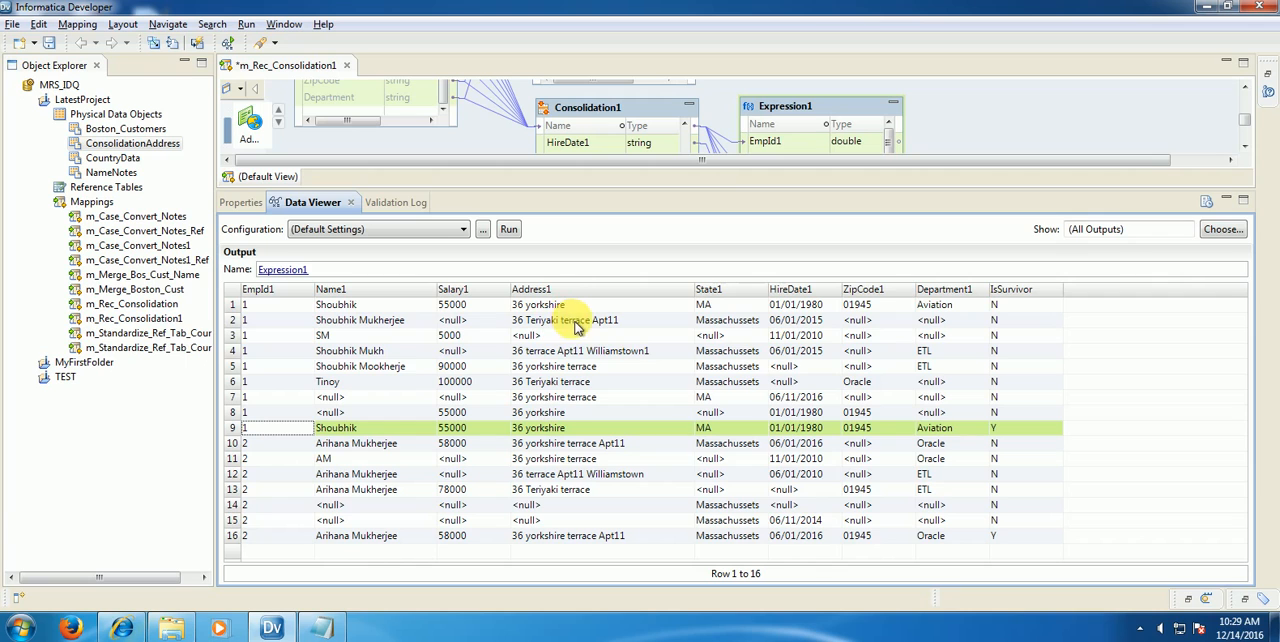
Step: Set the Output Mode of Consolidation1 to Survivor Only in its advanced properties
click(634, 112)
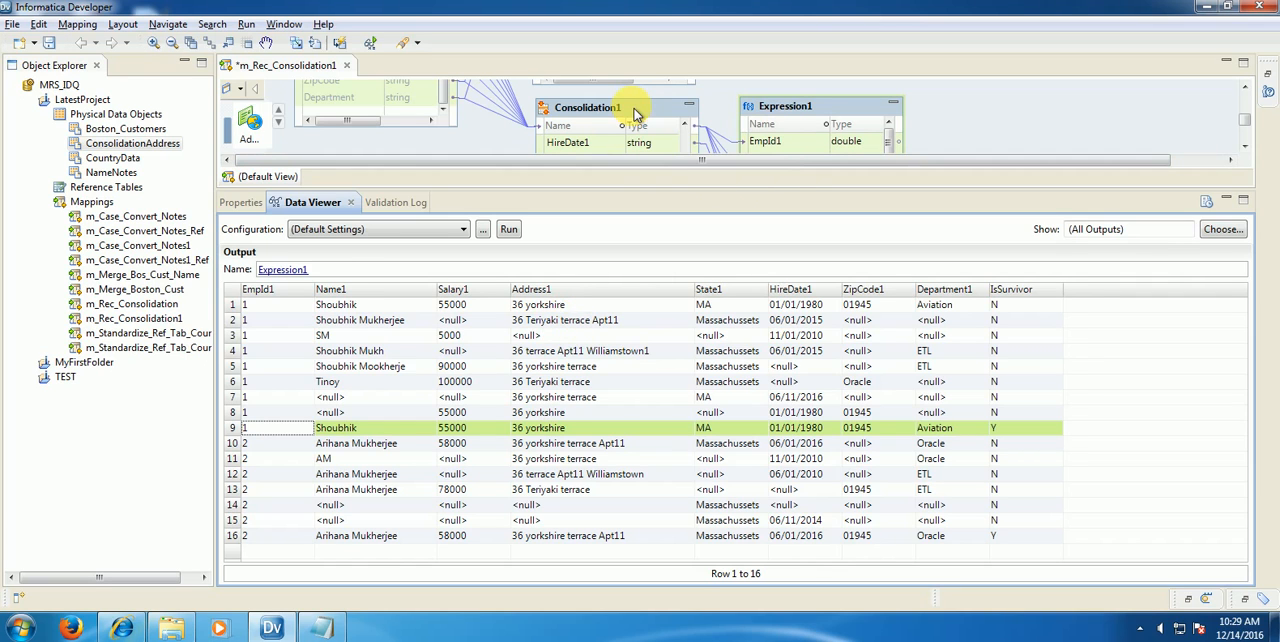
click(240, 203)
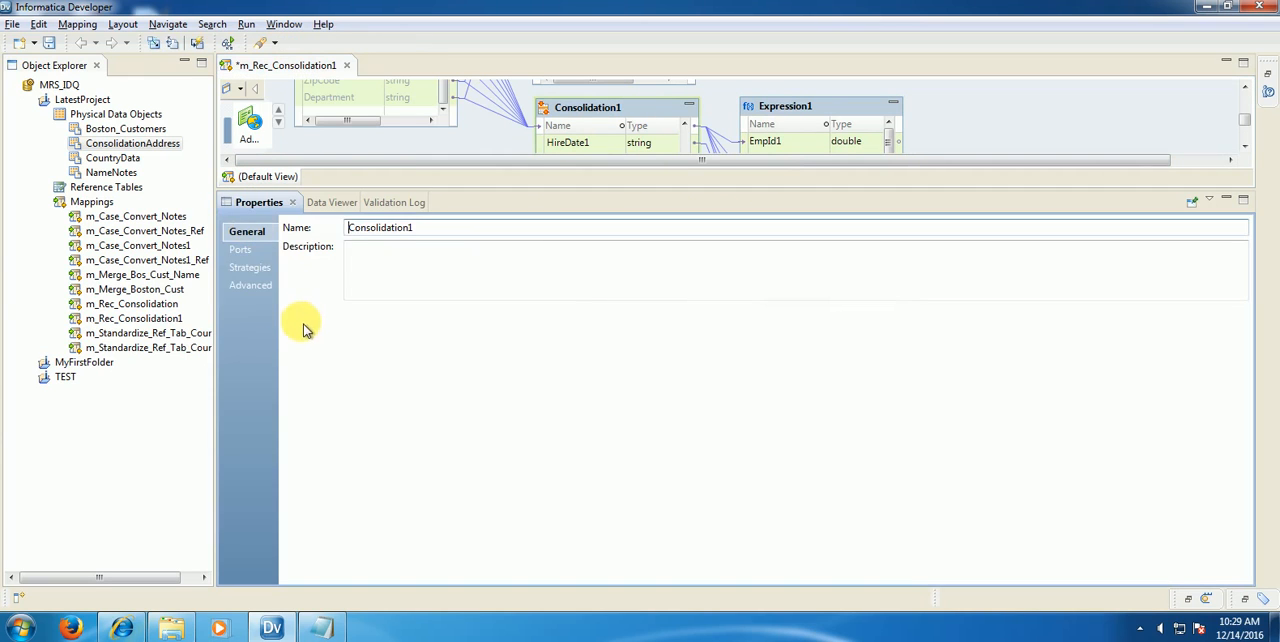
click(248, 267)
click(251, 287)
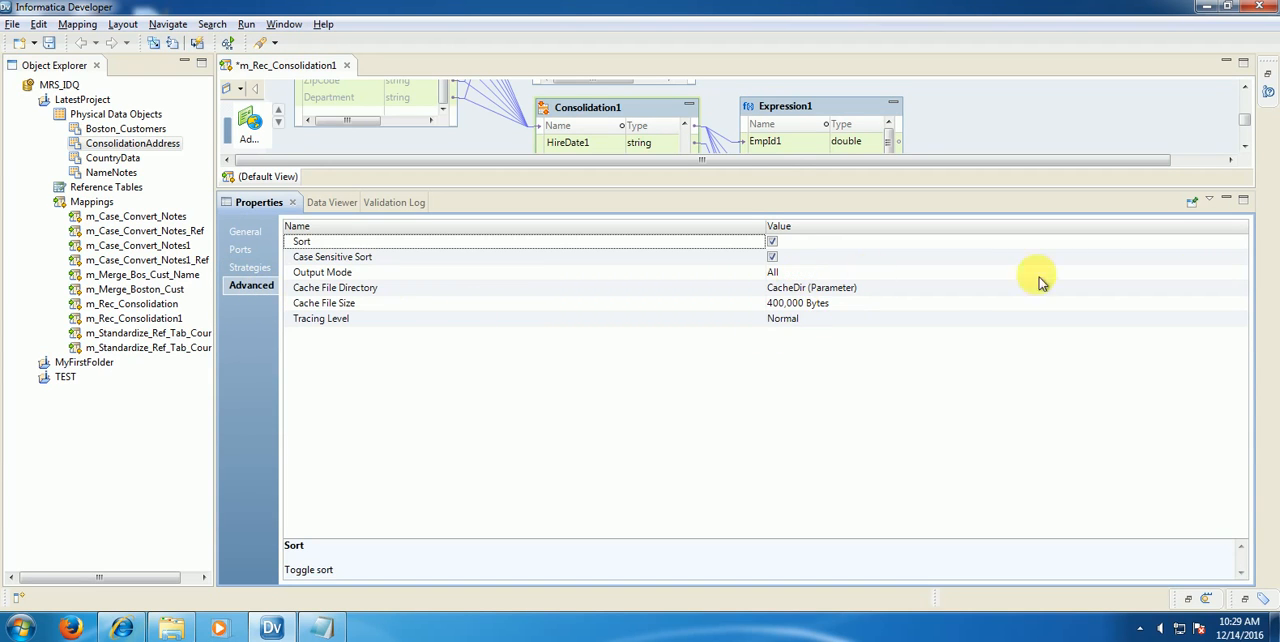
click(1243, 274)
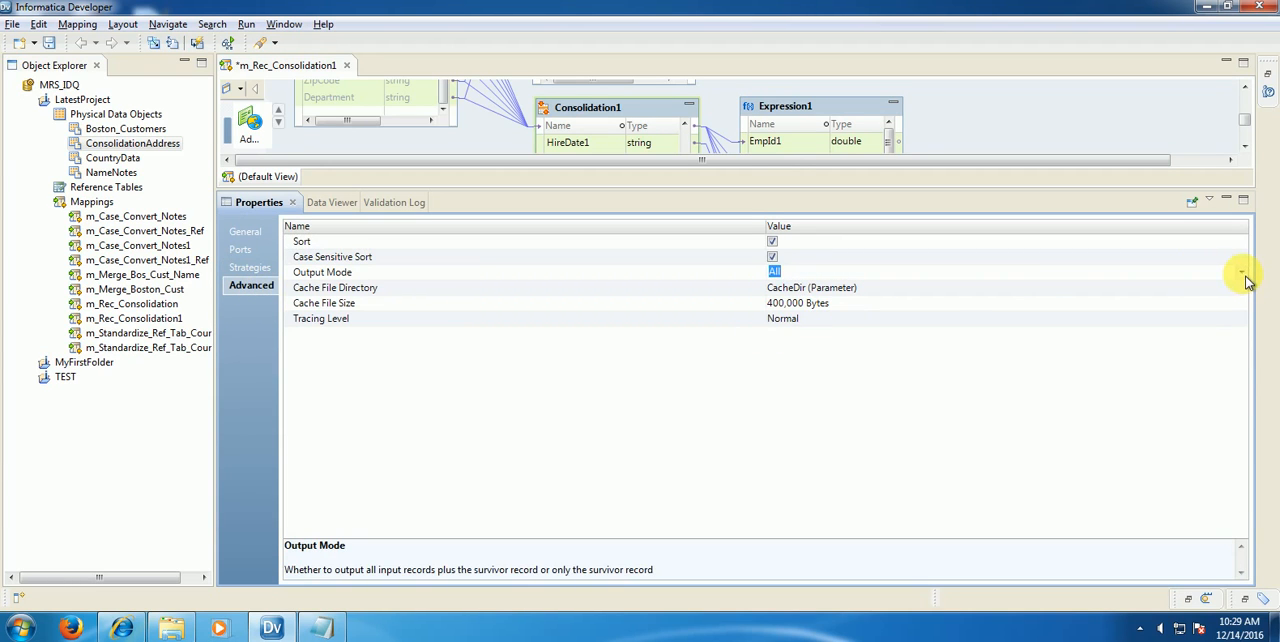
click(1243, 276)
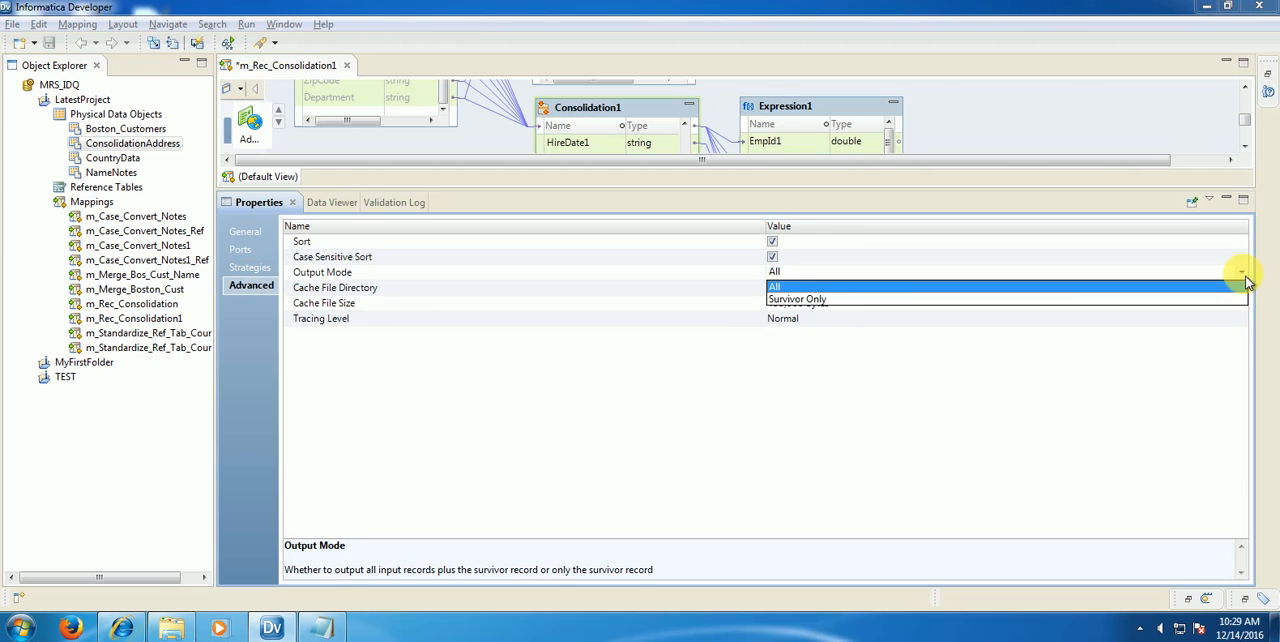
click(812, 300)
Step: Run the Data Viewer on Expression1 to check the survivor-only output, and save the mapping
click(967, 125)
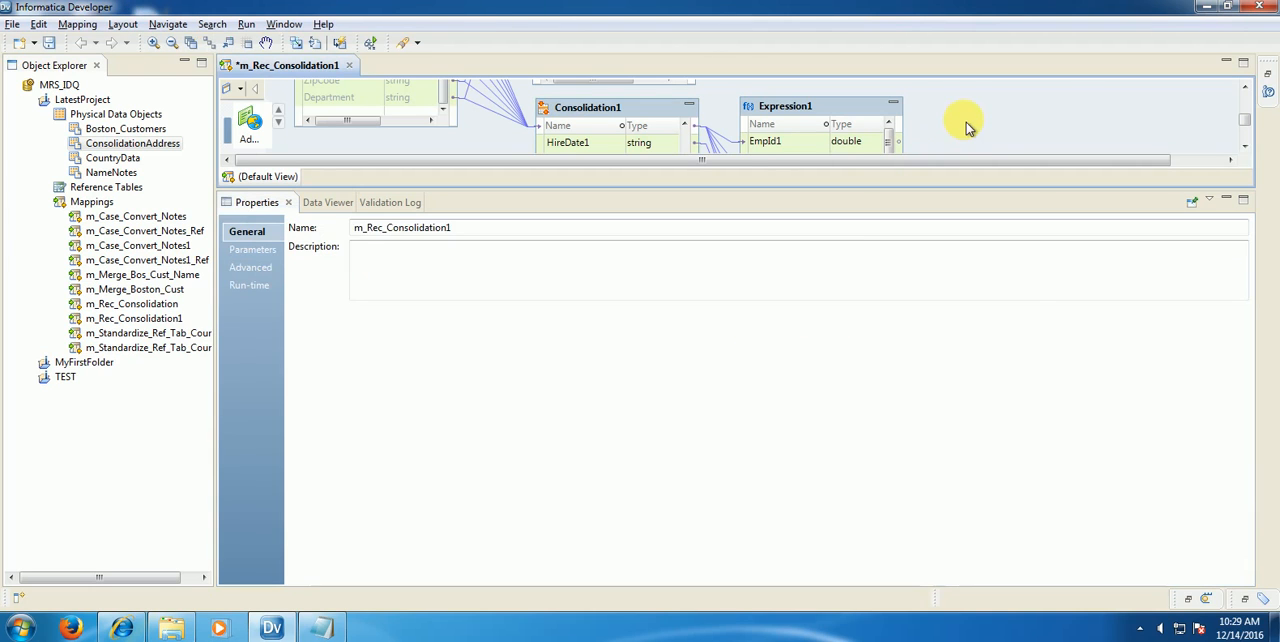
right_click(864, 113)
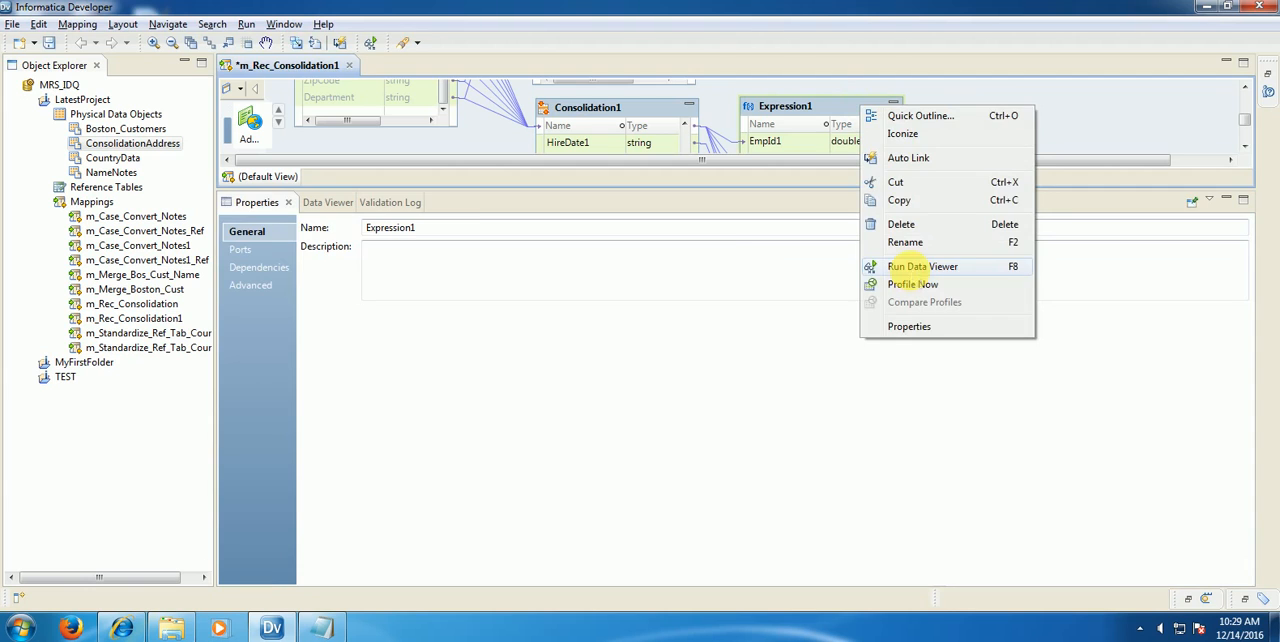
click(908, 266)
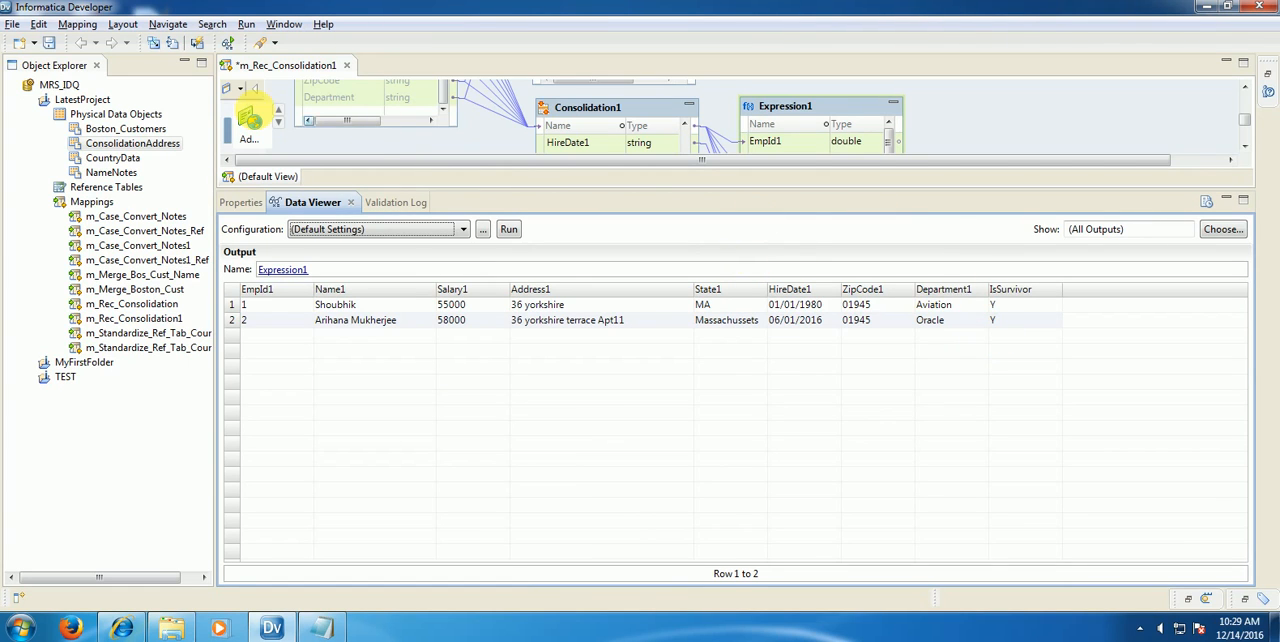
click(48, 42)
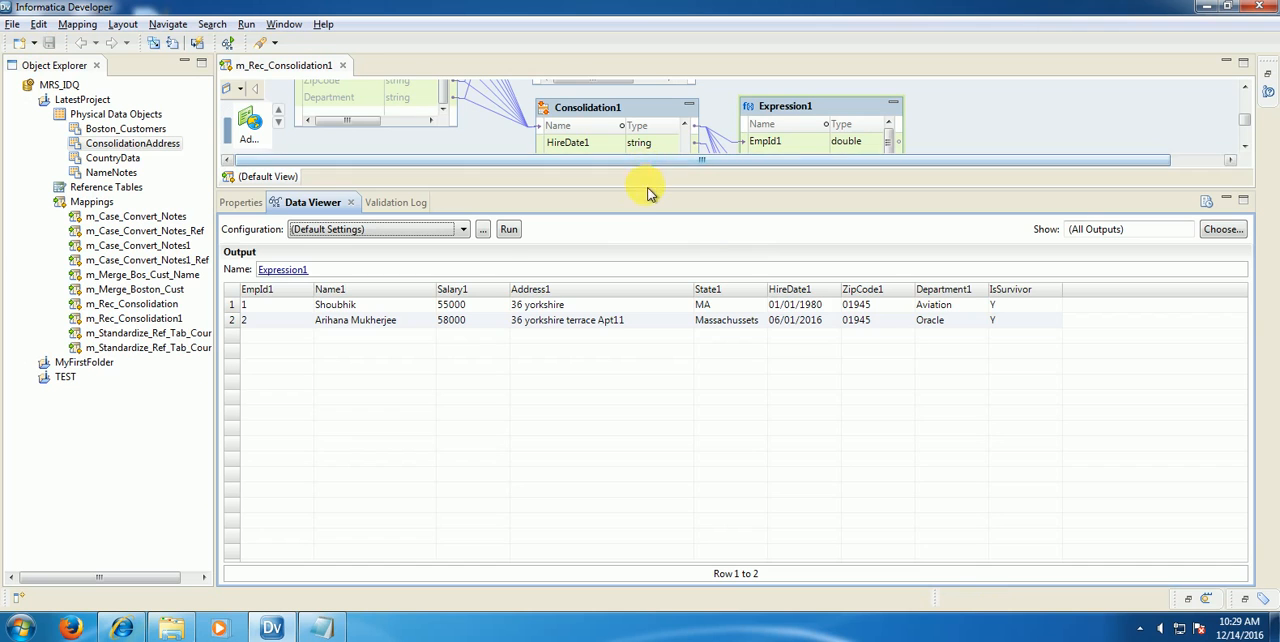
Step: Enlarge the mapping editor and add a second Consolidation transformation, placed directly below Consolidation1
drag(648, 192, 672, 340)
right_click(563, 258)
click(574, 270)
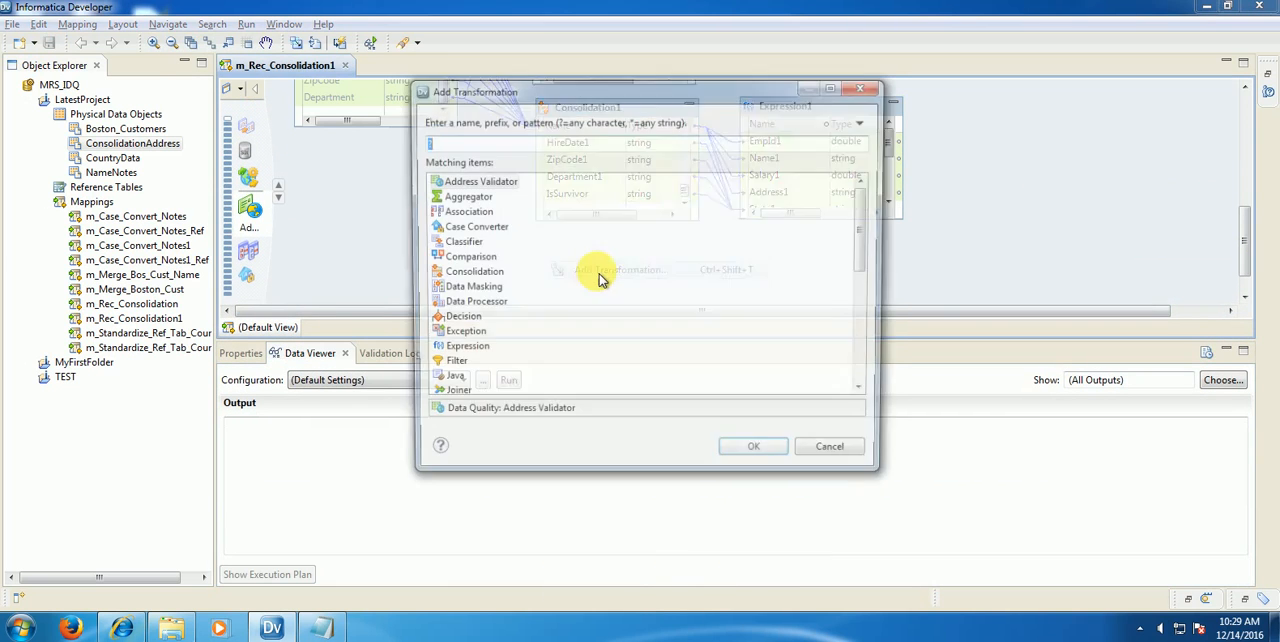
text(consol)
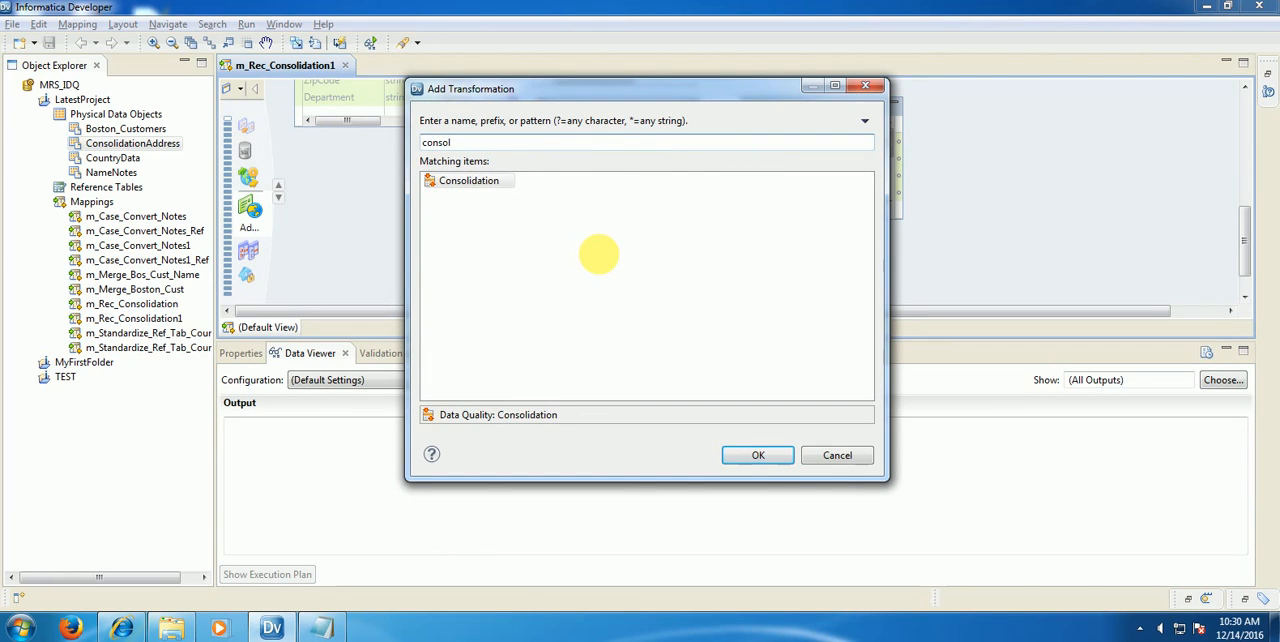
click(472, 182)
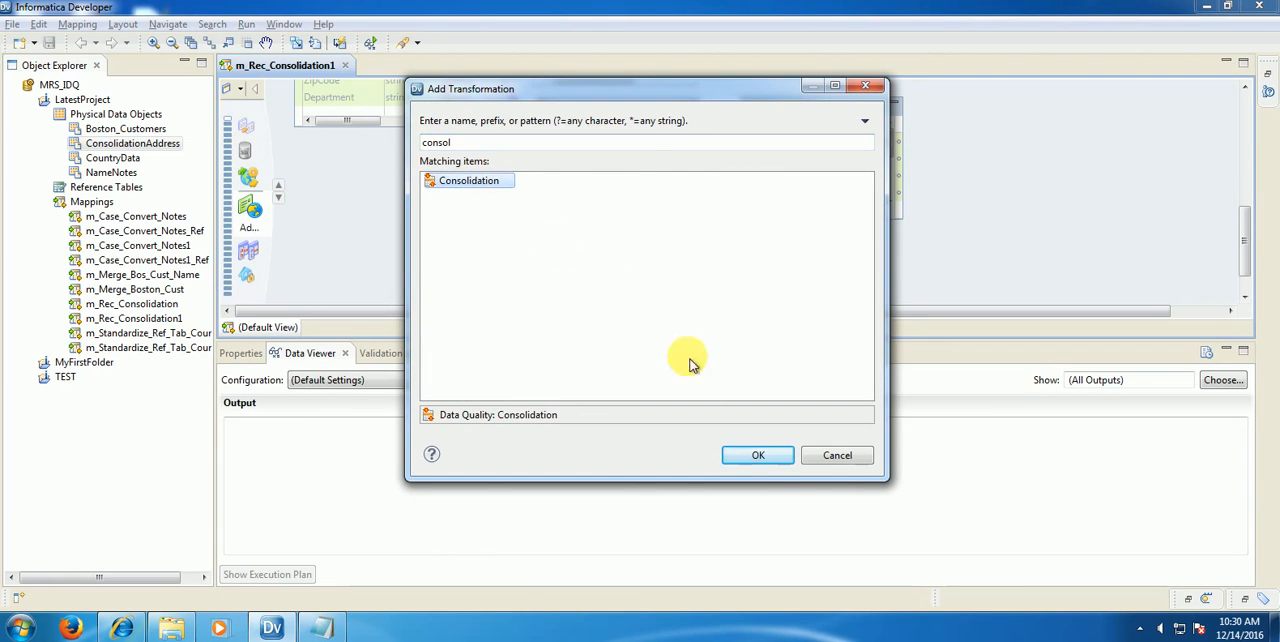
click(750, 455)
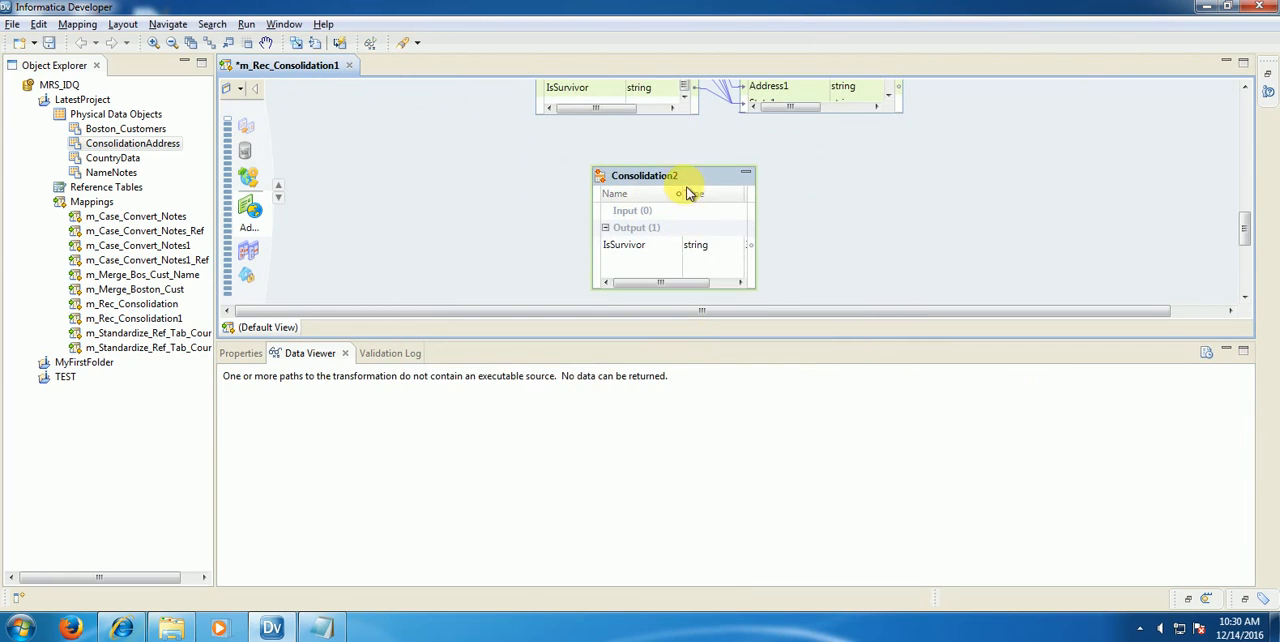
drag(629, 172, 626, 148)
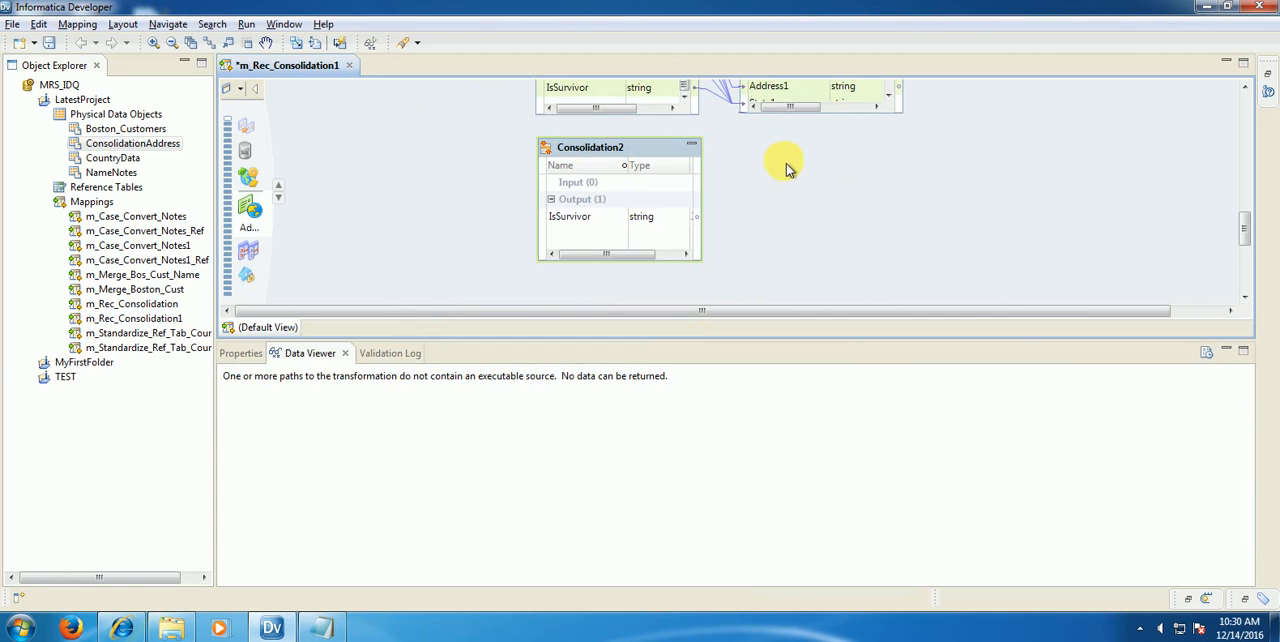
Step: Add a second Expression transformation and place it beside Consolidation2, below Expression1
right_click(786, 166)
click(815, 172)
text(expres)
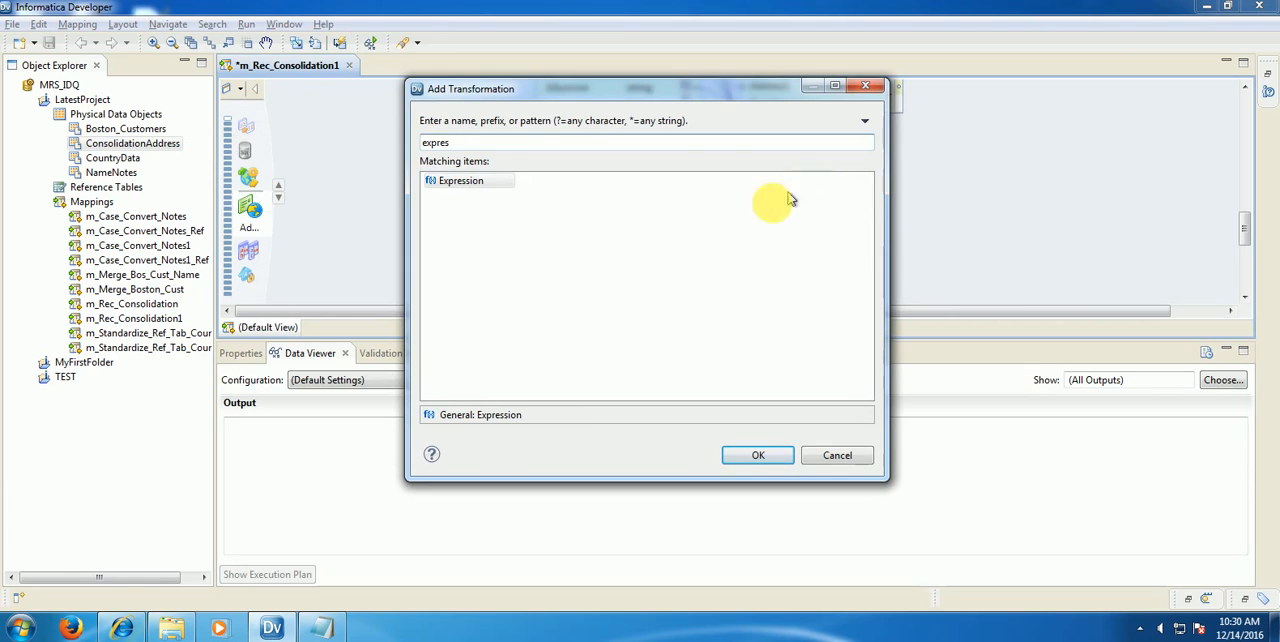
click(457, 181)
click(762, 456)
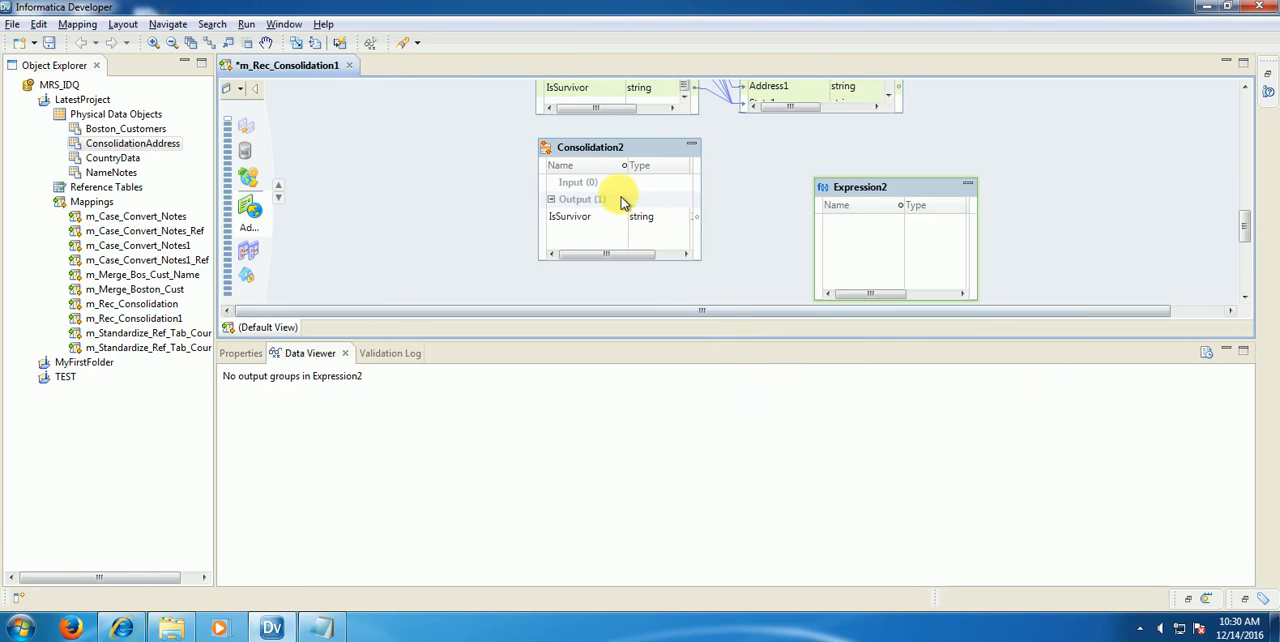
drag(846, 190, 770, 140)
Step: Link all ports of the ConsolidationAddress source to the input group of Consolidation2
click(400, 152)
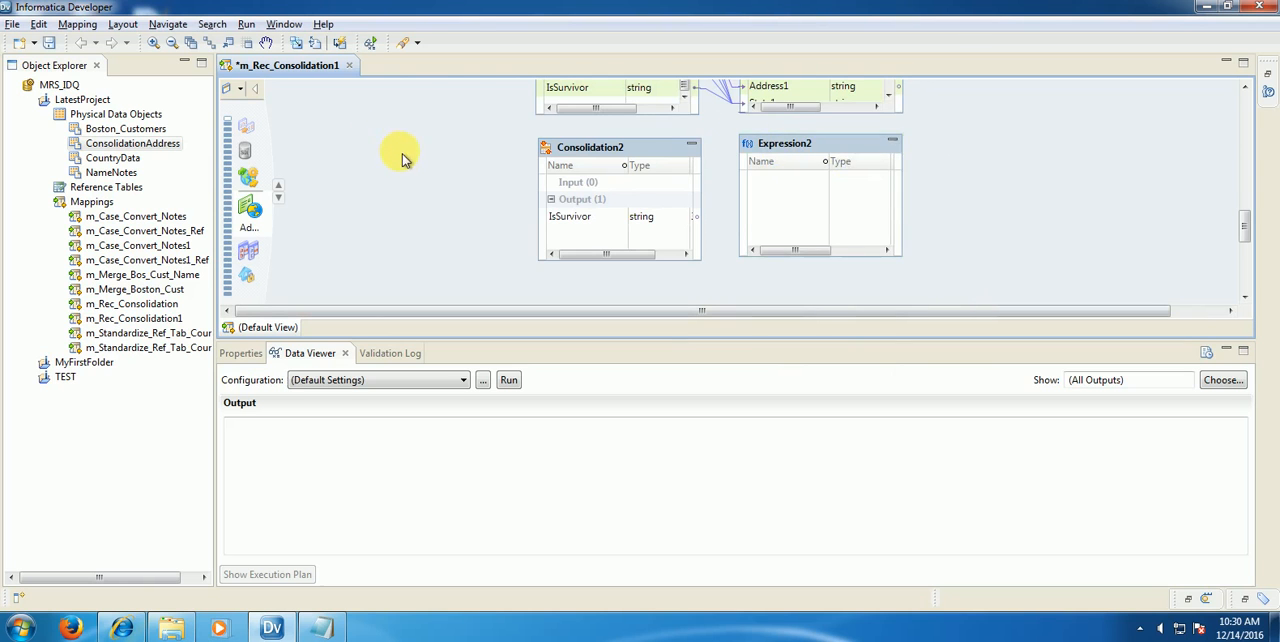
scroll(385, 158, up, 3)
drag(335, 118, 606, 190)
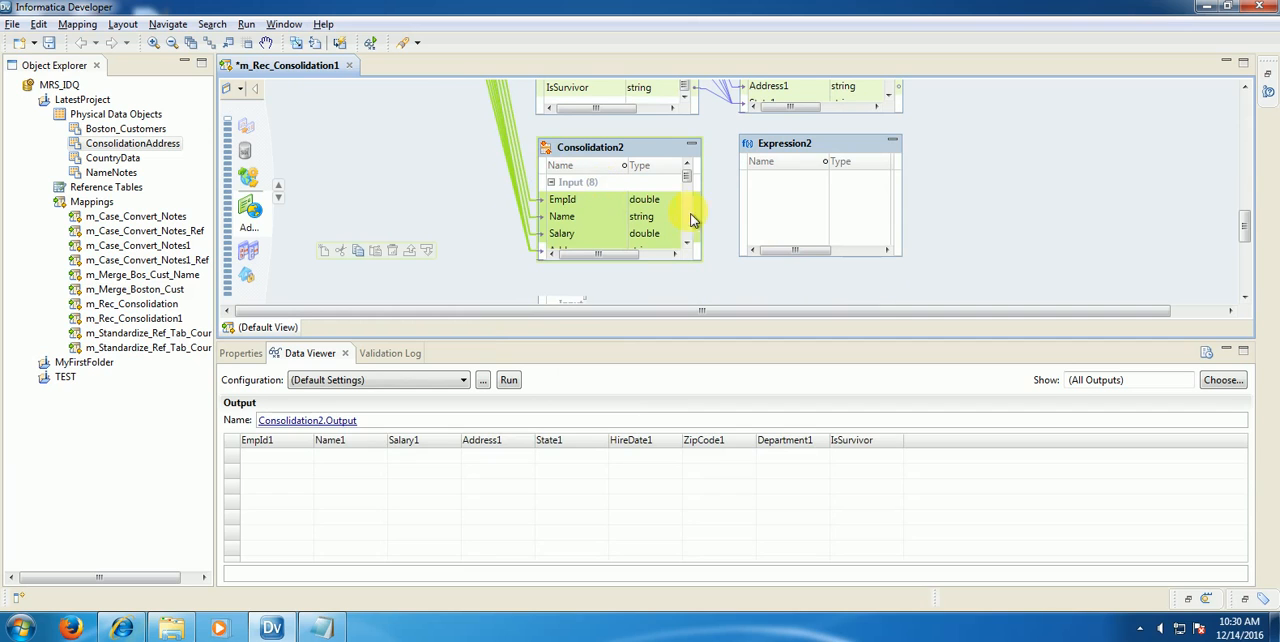
Step: Link all output ports of Consolidation2, from EmpId1 through IsSurvivor, to Expression2
drag(690, 181, 693, 245)
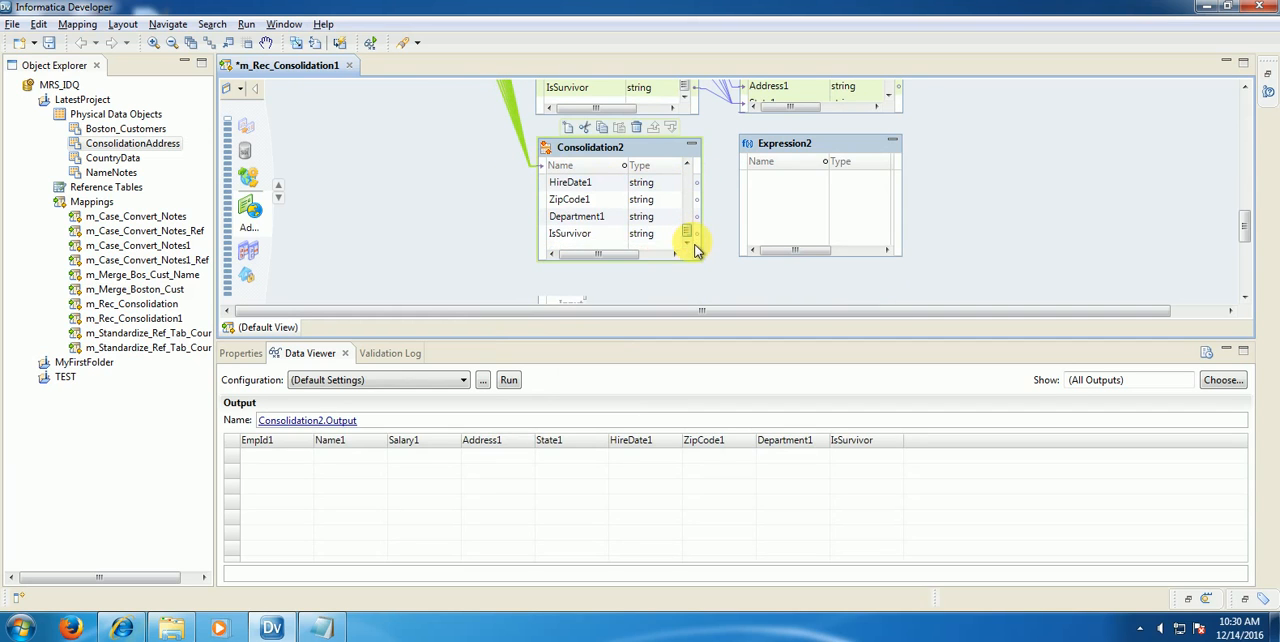
scroll(565, 240, up, 4)
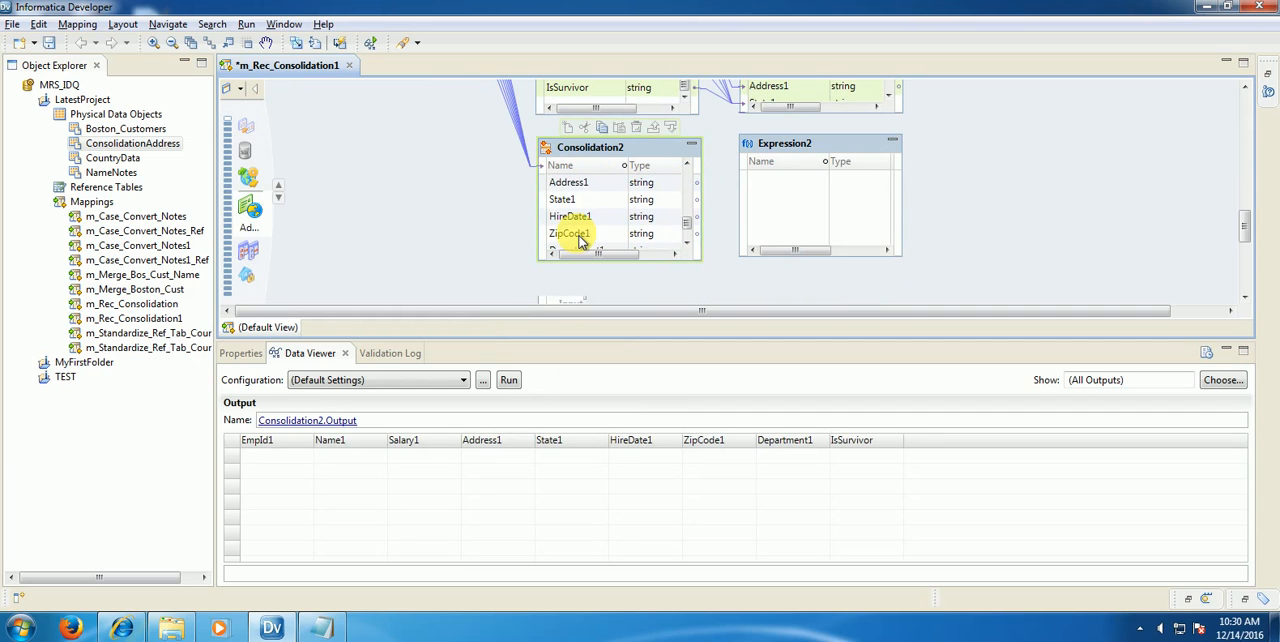
scroll(580, 240, up, 3)
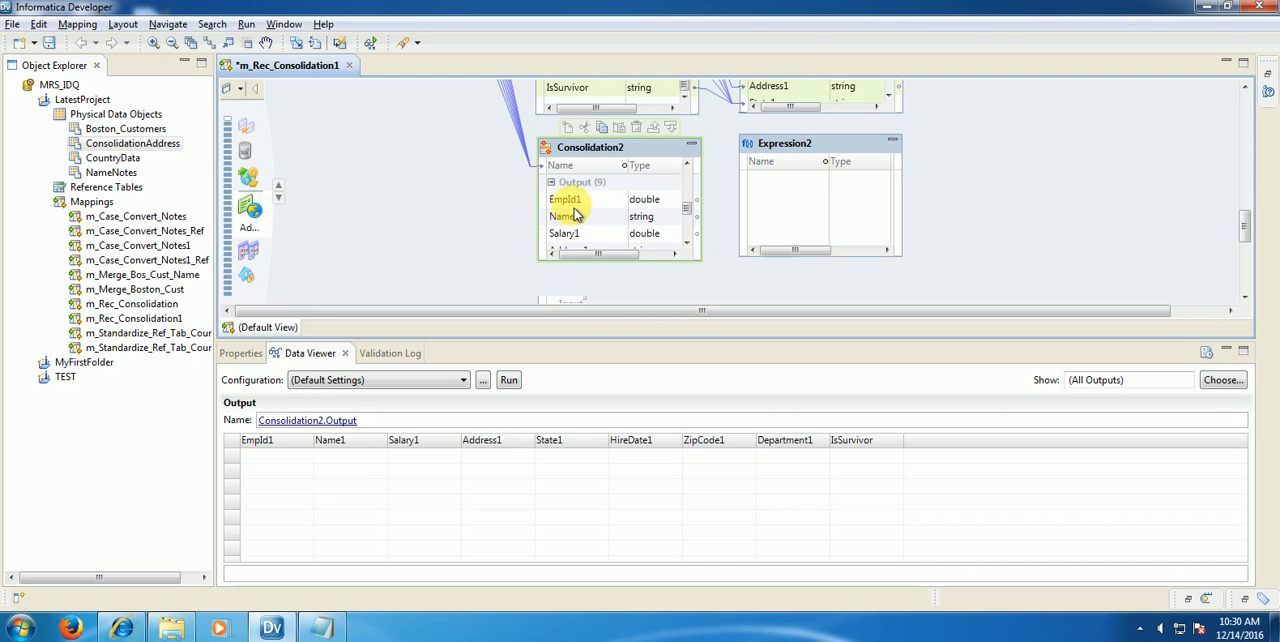
drag(575, 210, 795, 210)
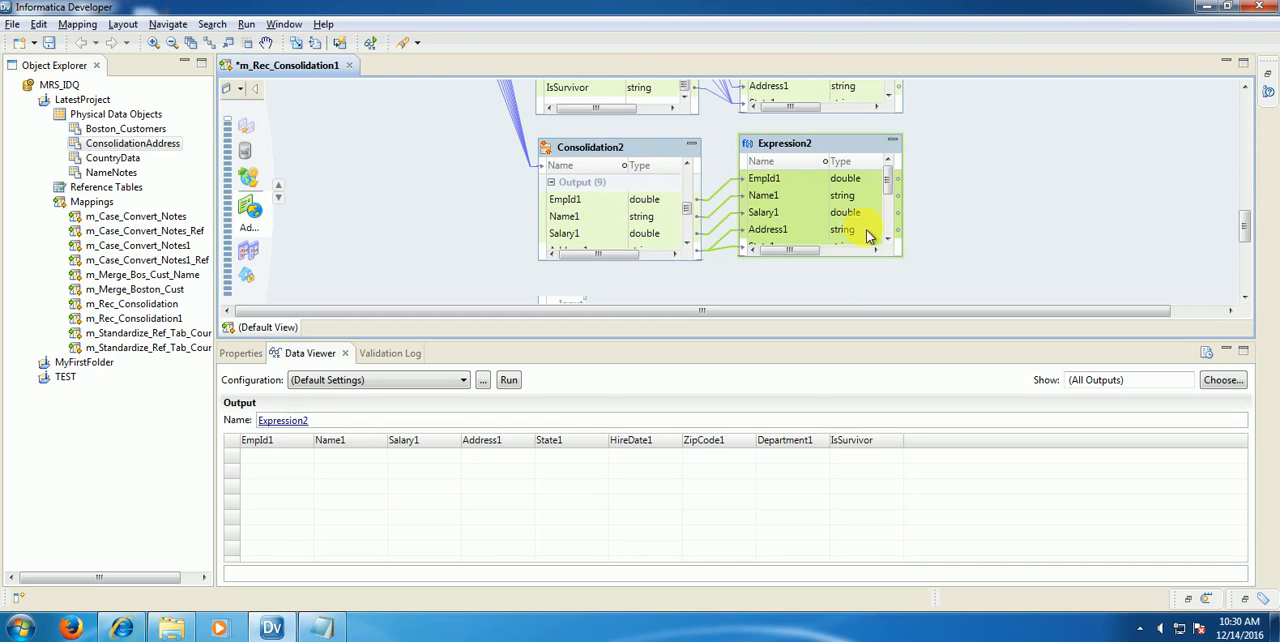
drag(890, 181, 892, 226)
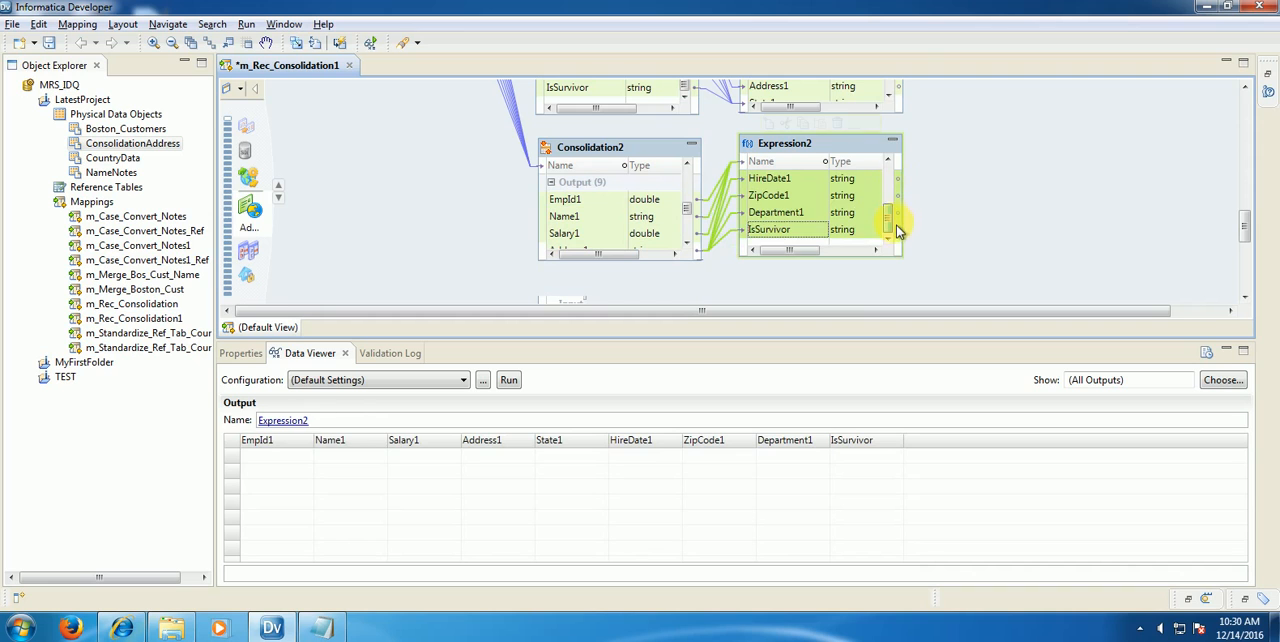
Step: Switch the Consolidation2 strategy mode to Advanced, accept losing the simple configuration, and enlarge the properties area
click(578, 157)
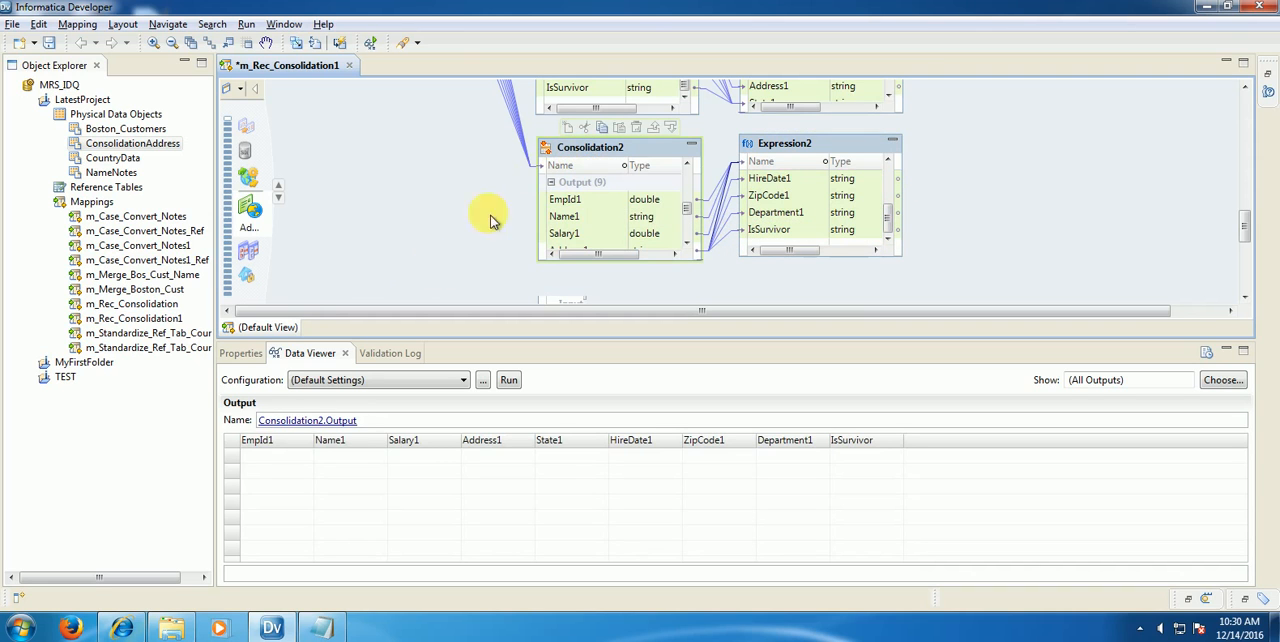
click(252, 352)
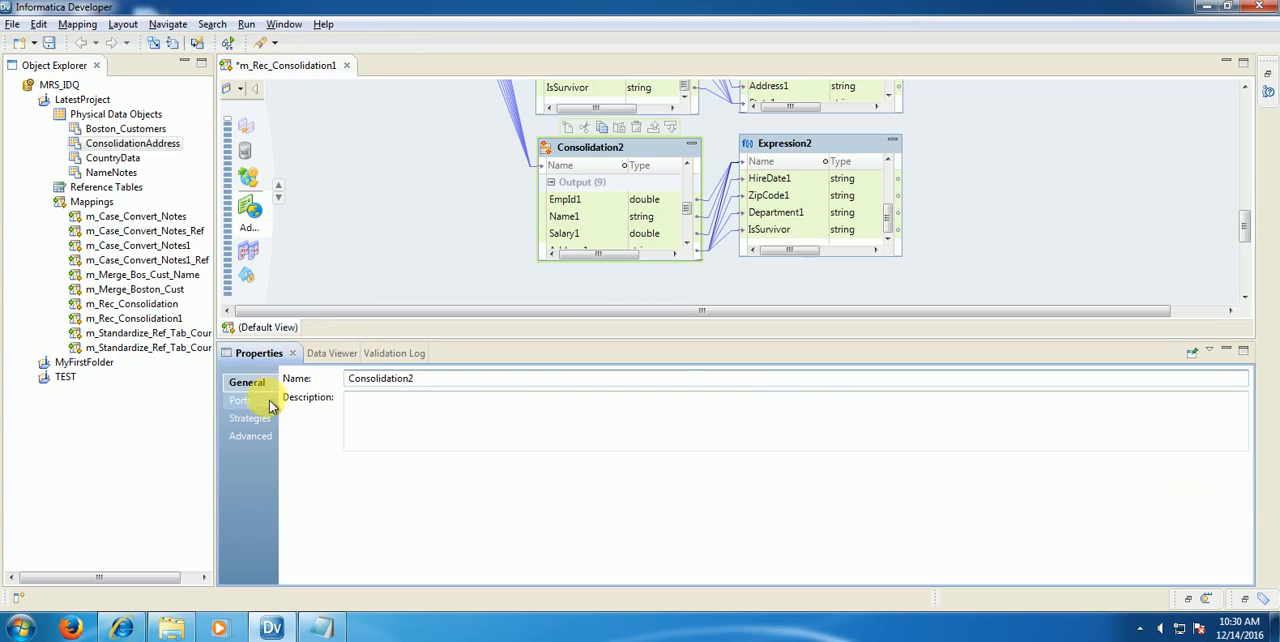
click(262, 419)
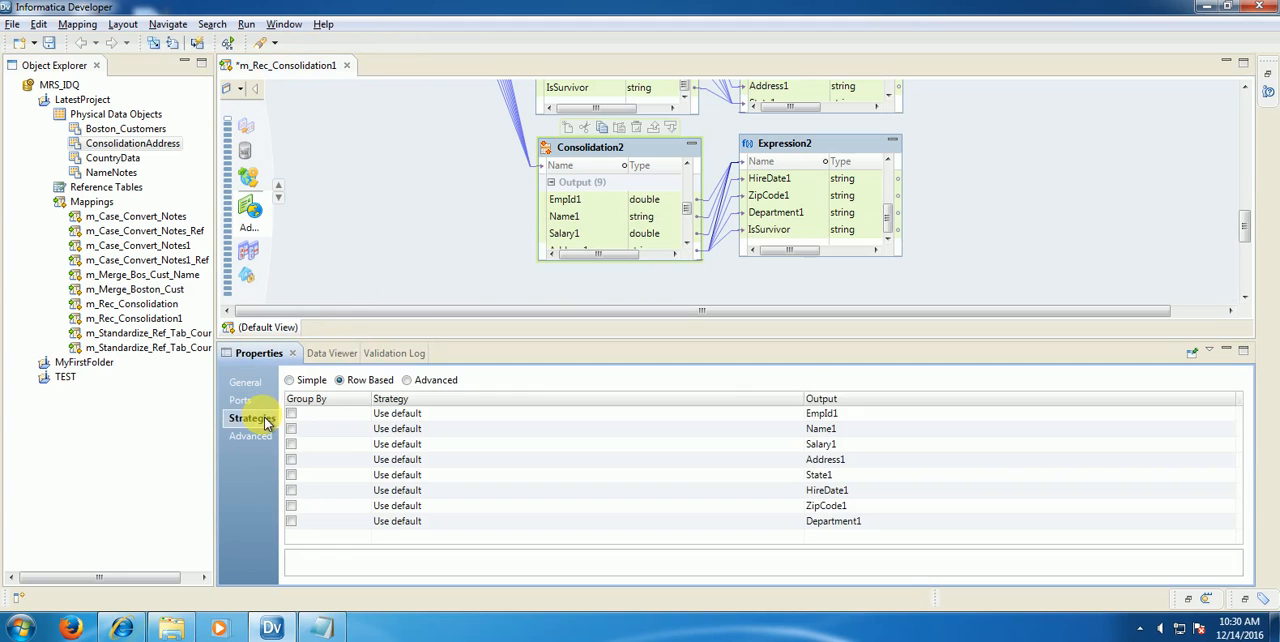
click(418, 383)
click(718, 320)
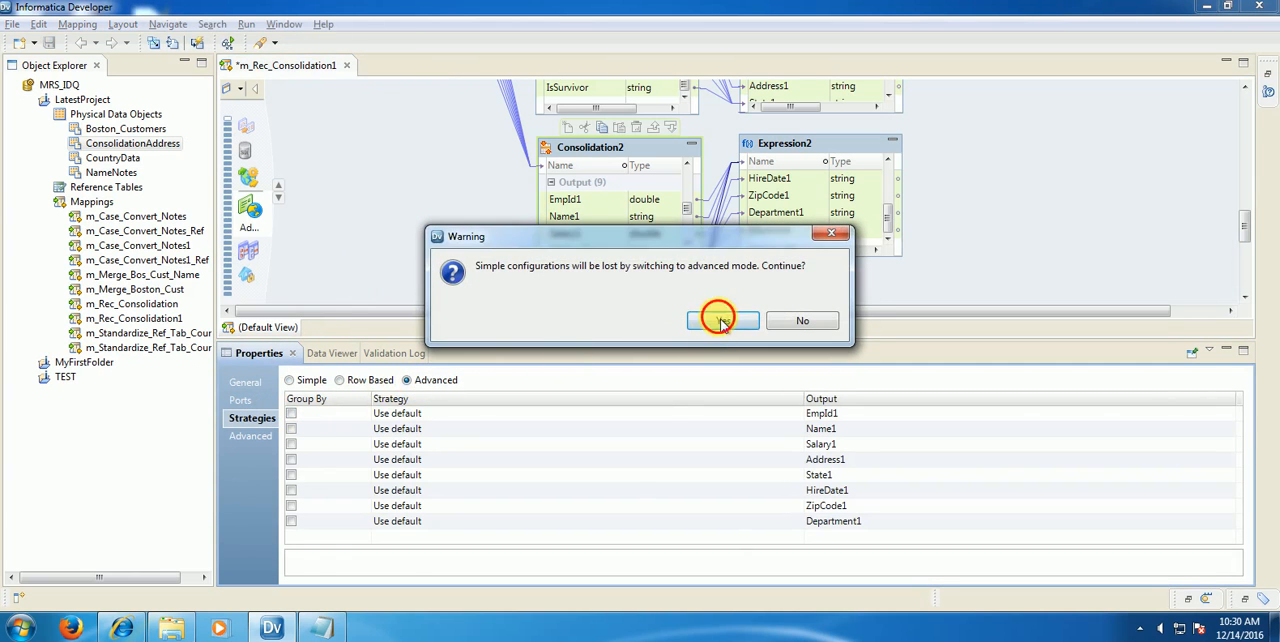
drag(703, 350, 701, 197)
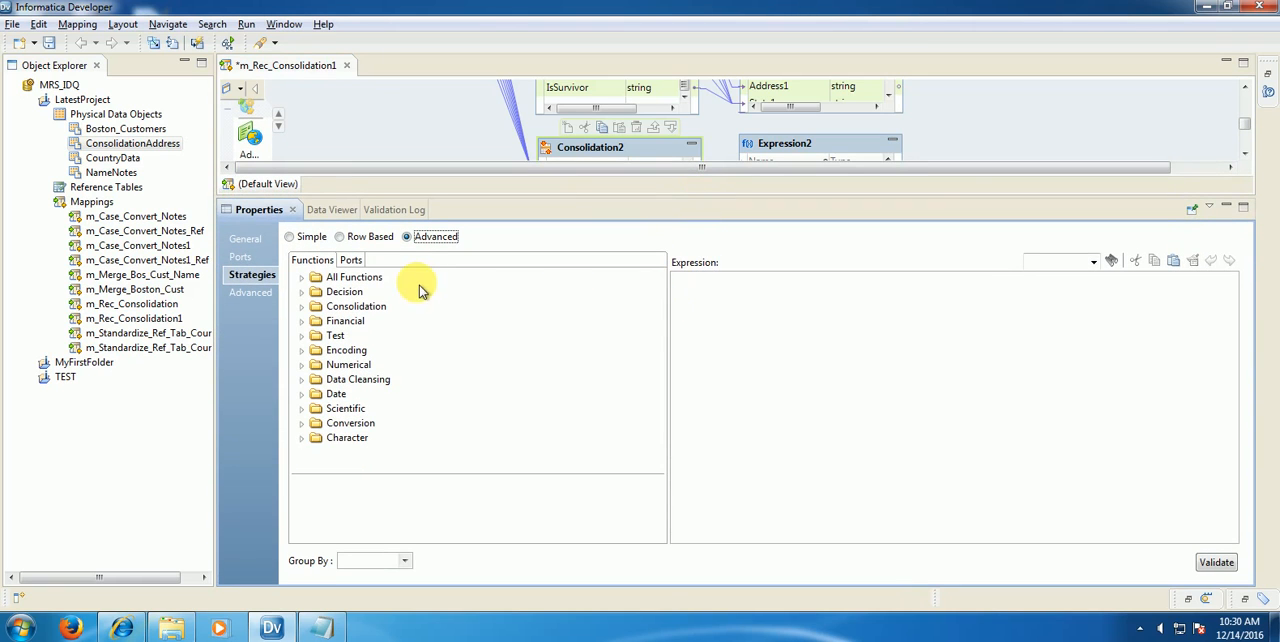
click(743, 340)
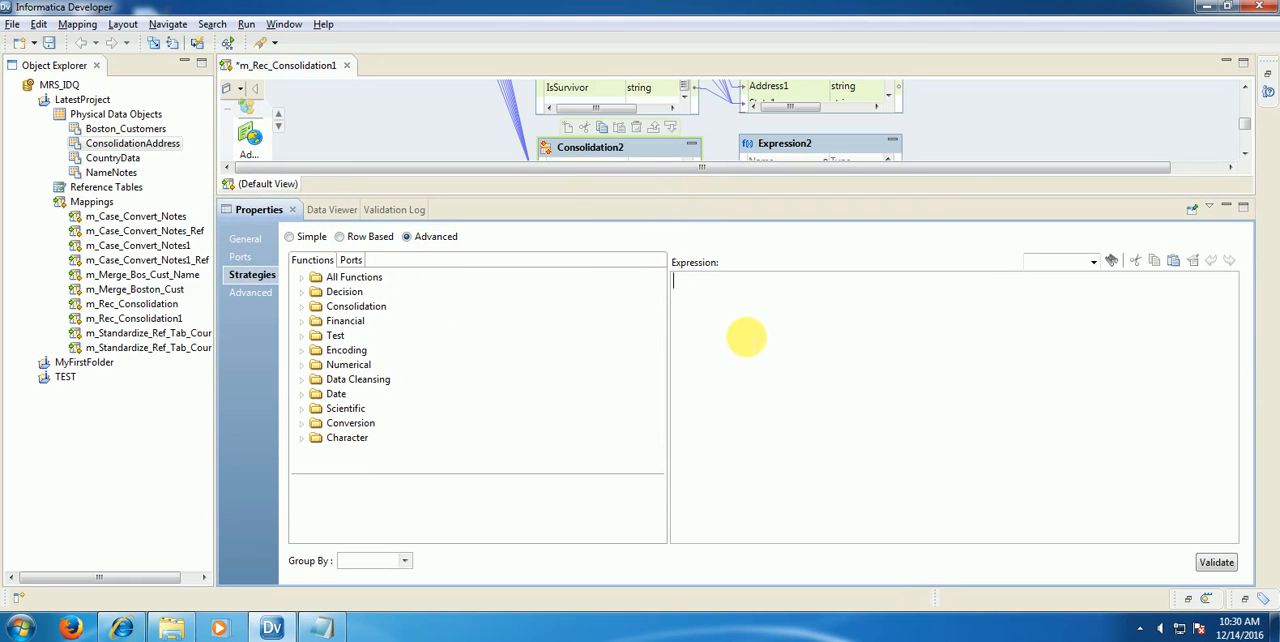
Step: Browse the consolidation functions in the full function list and examine the arguments and description of CONSOL_AVG
click(302, 279)
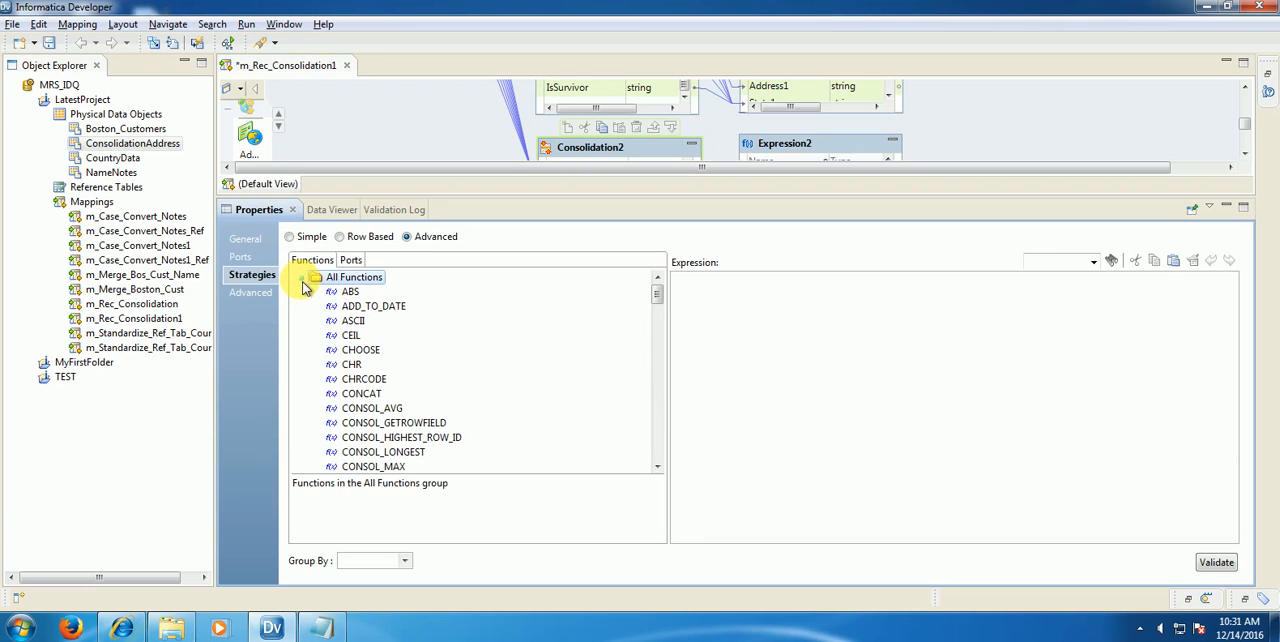
scroll(350, 350, down, 3)
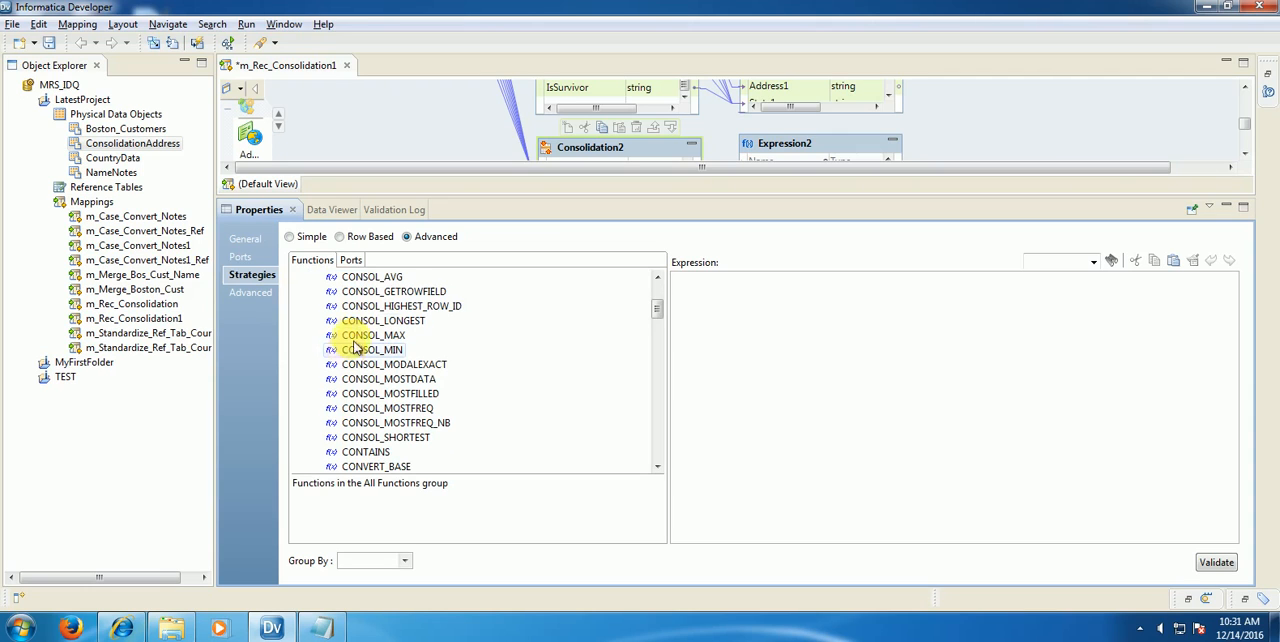
click(658, 279)
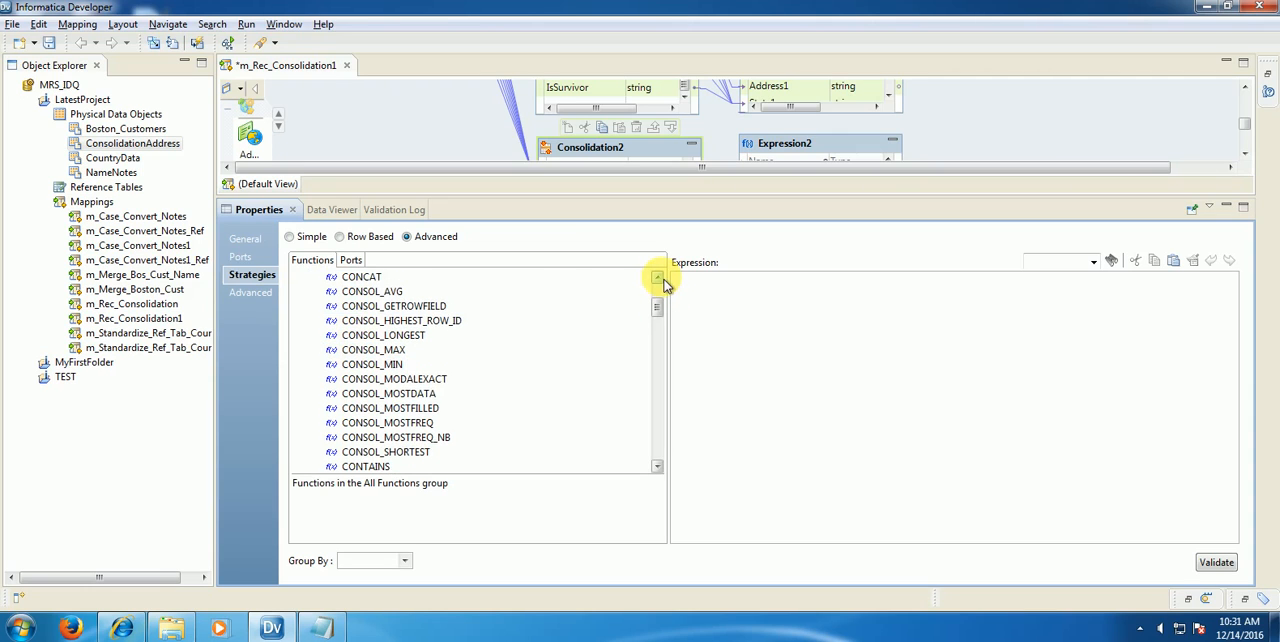
click(658, 278)
click(370, 308)
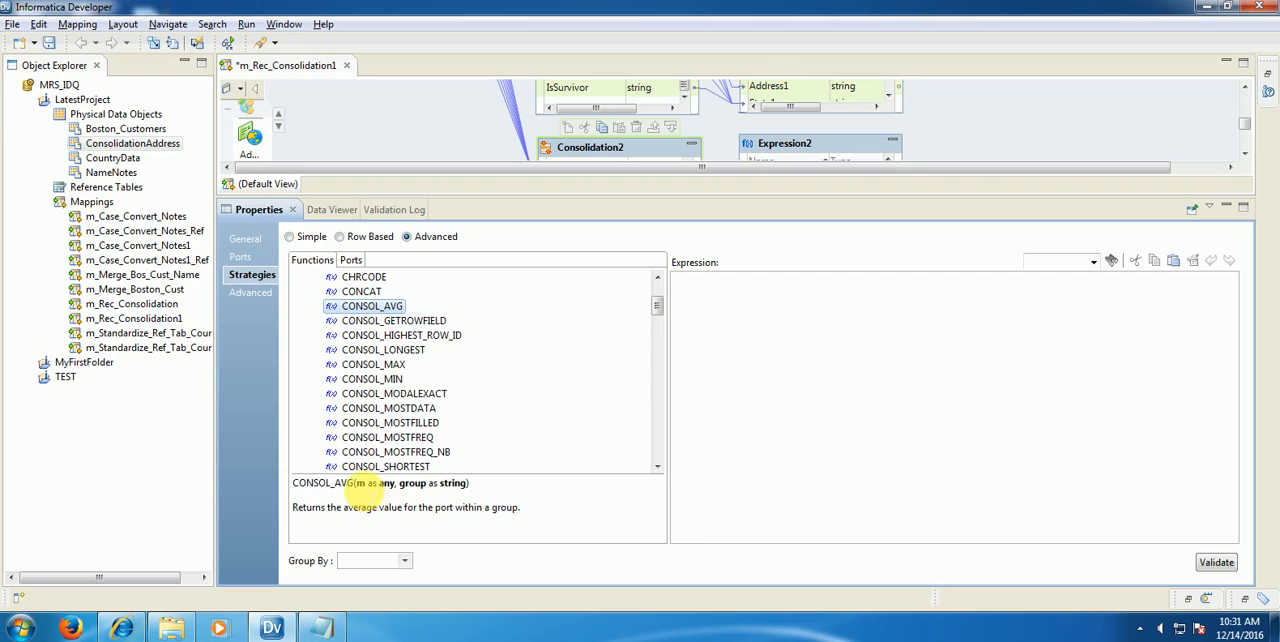
mouse_move(354, 484)
mouse_down()
mouse_move(410, 486)
mouse_move(397, 486)
mouse_up()
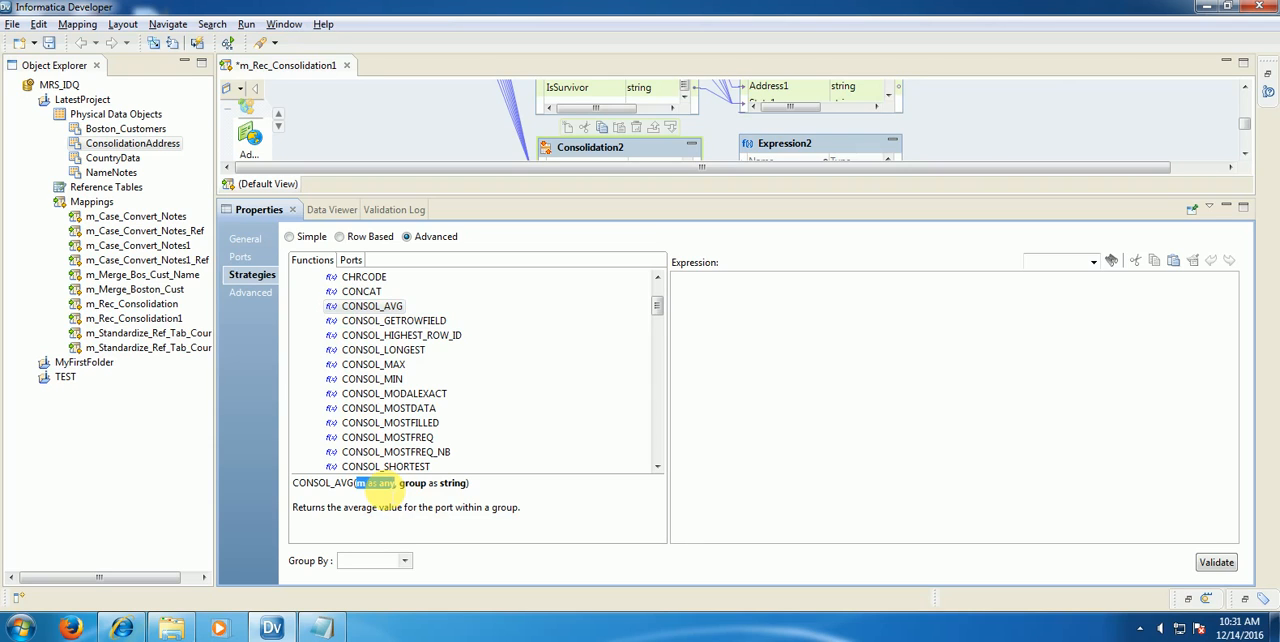
drag(399, 484, 464, 484)
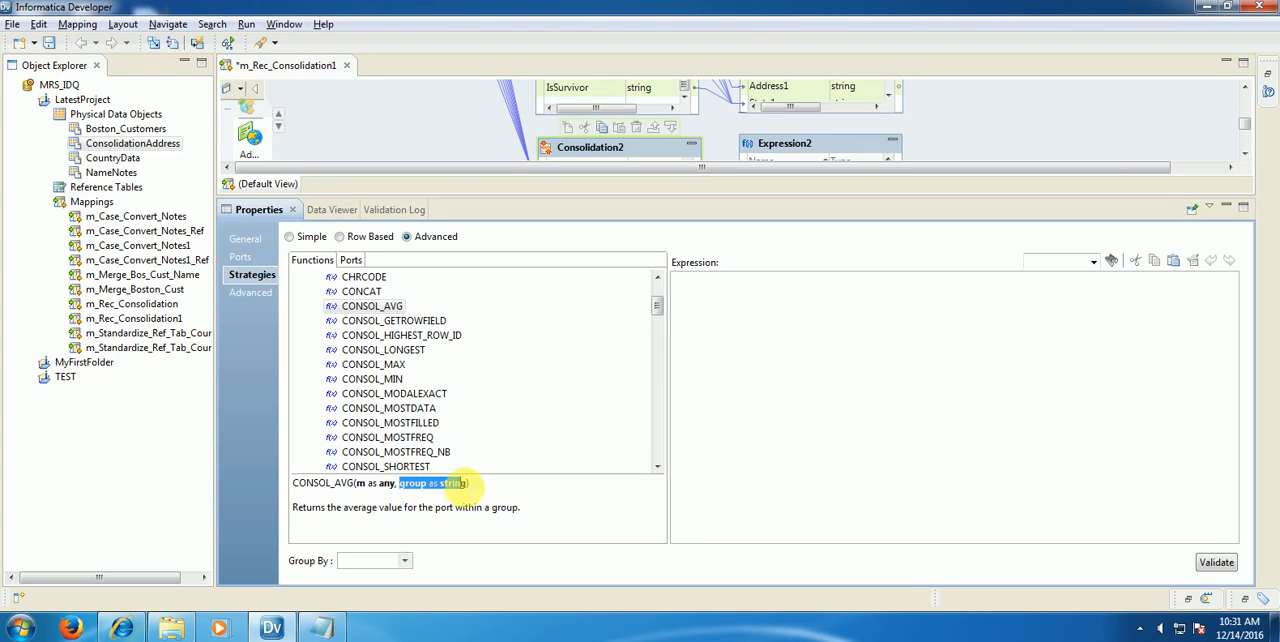
click(452, 507)
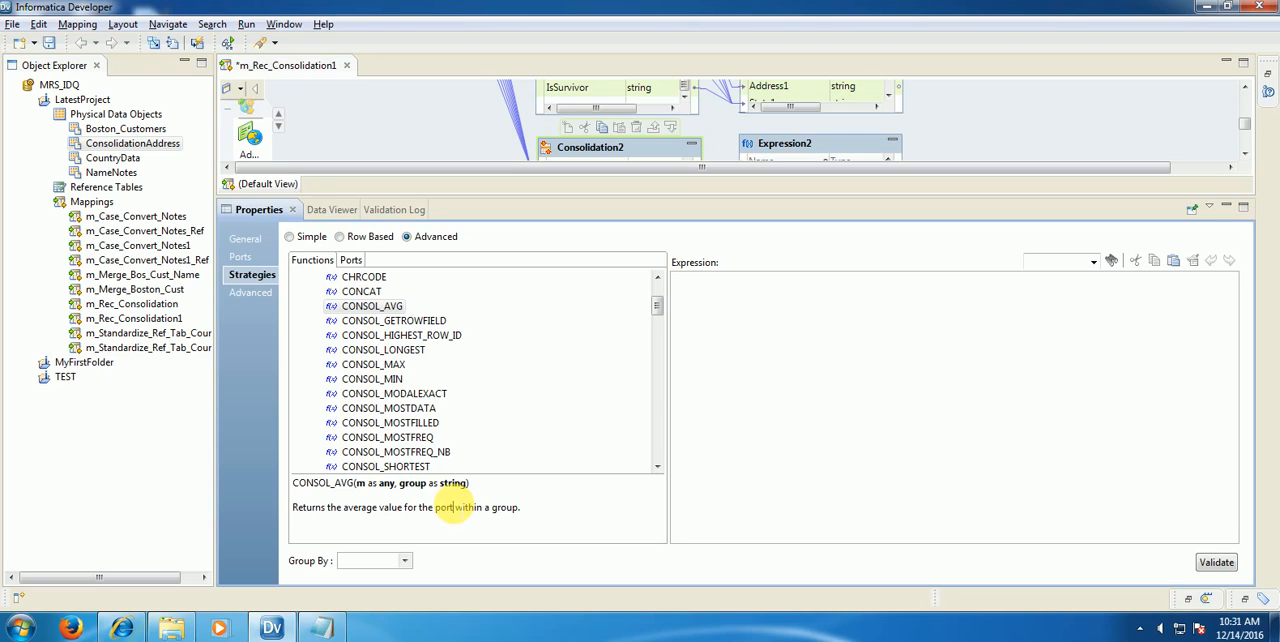
Step: Set the Group By port of Consolidation2's advanced strategy to EmpId
click(405, 560)
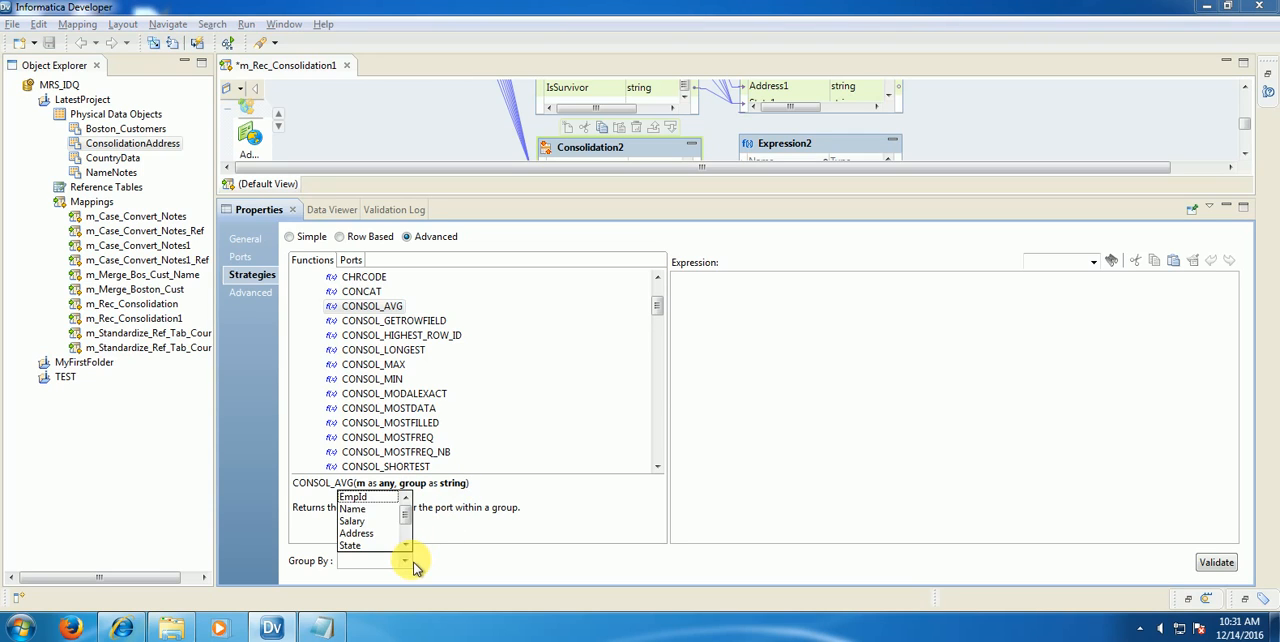
click(362, 507)
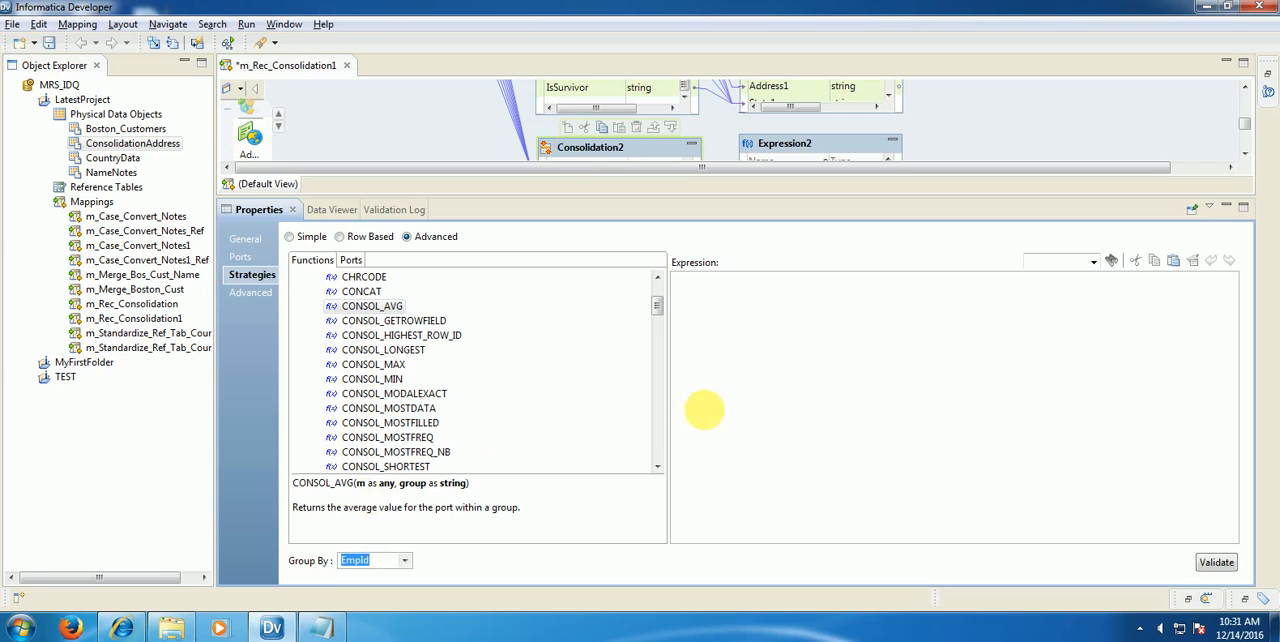
click(708, 409)
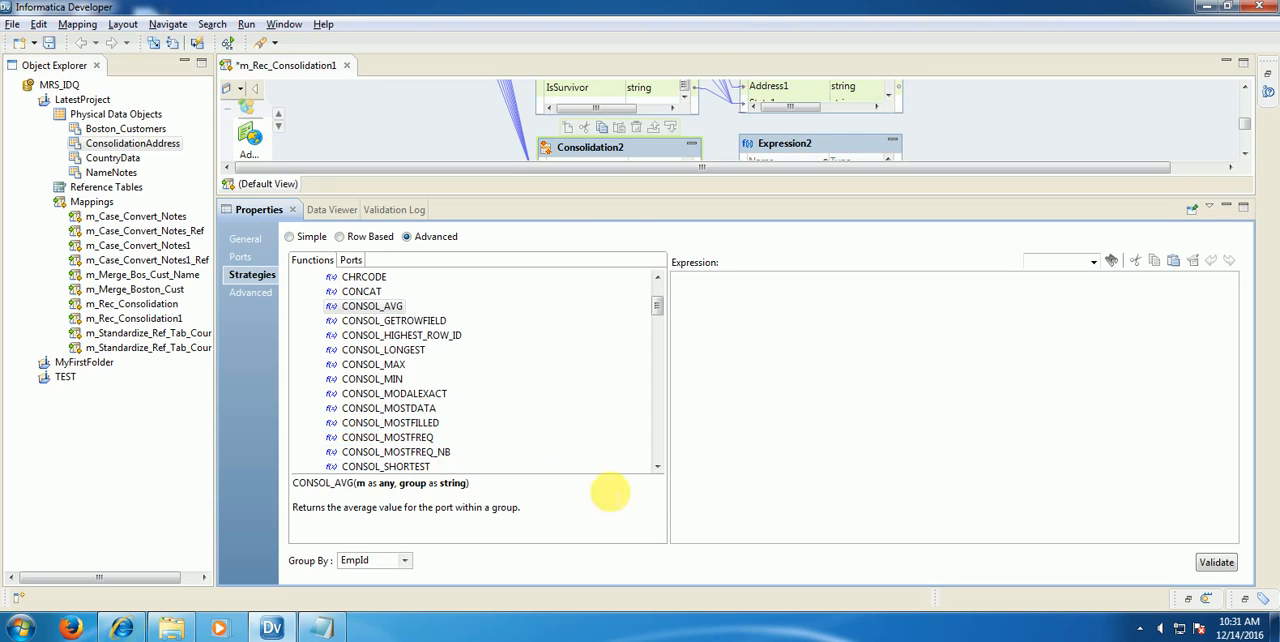
click(657, 467)
click(657, 467)
click(657, 467)
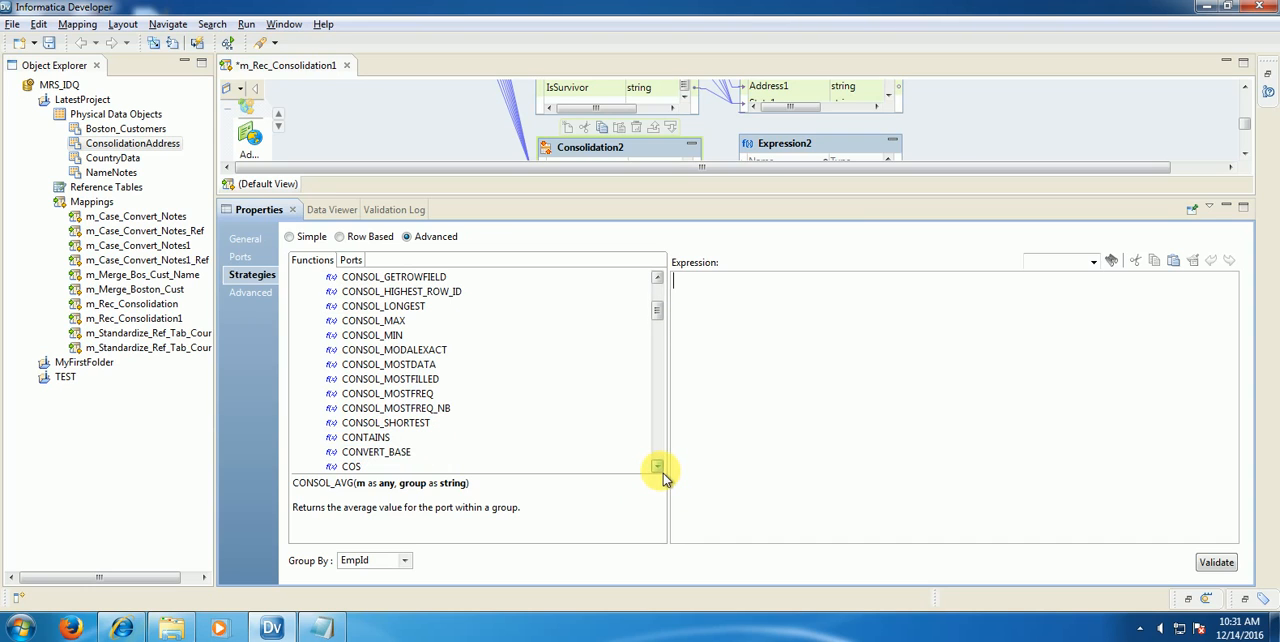
click(658, 278)
click(658, 278)
click(657, 278)
click(657, 278)
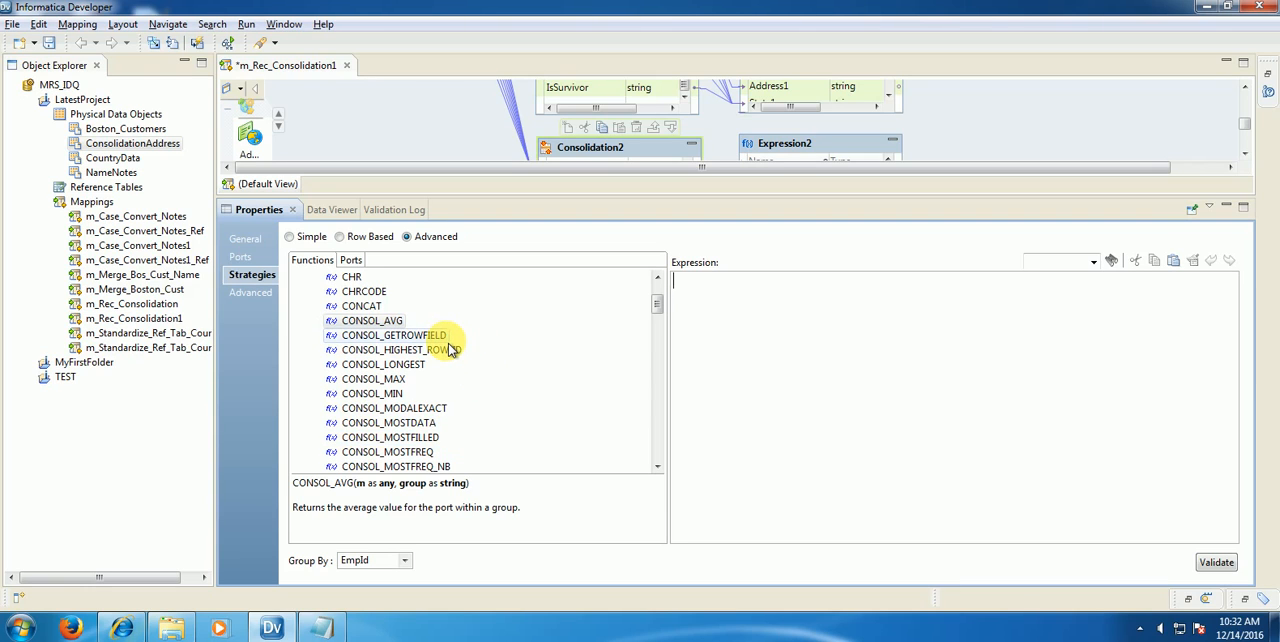
Step: Start the advanced strategy expression with an assignment to the output port EmpId1
click(361, 262)
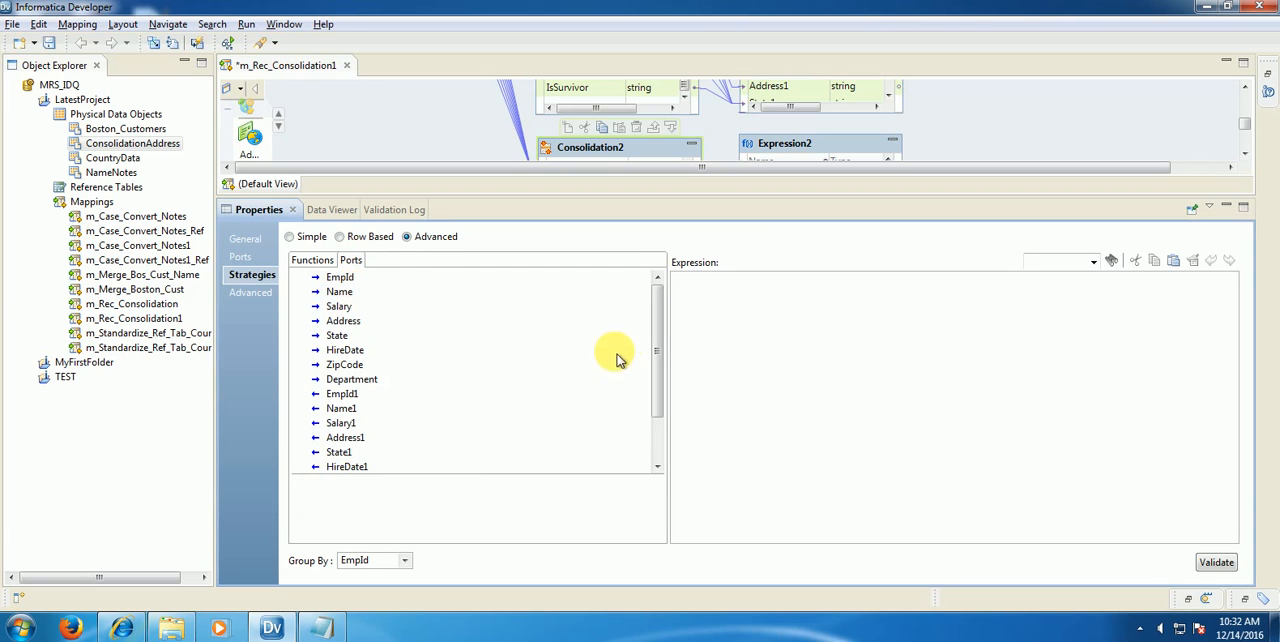
drag(657, 333, 659, 377)
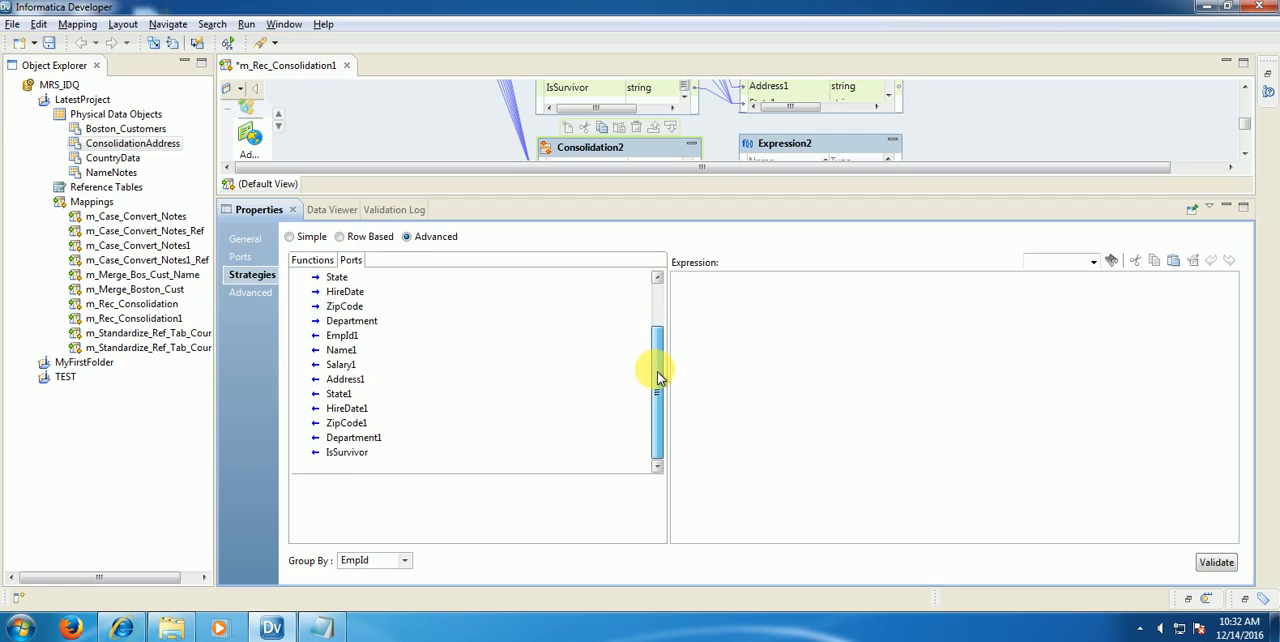
double_click(342, 336)
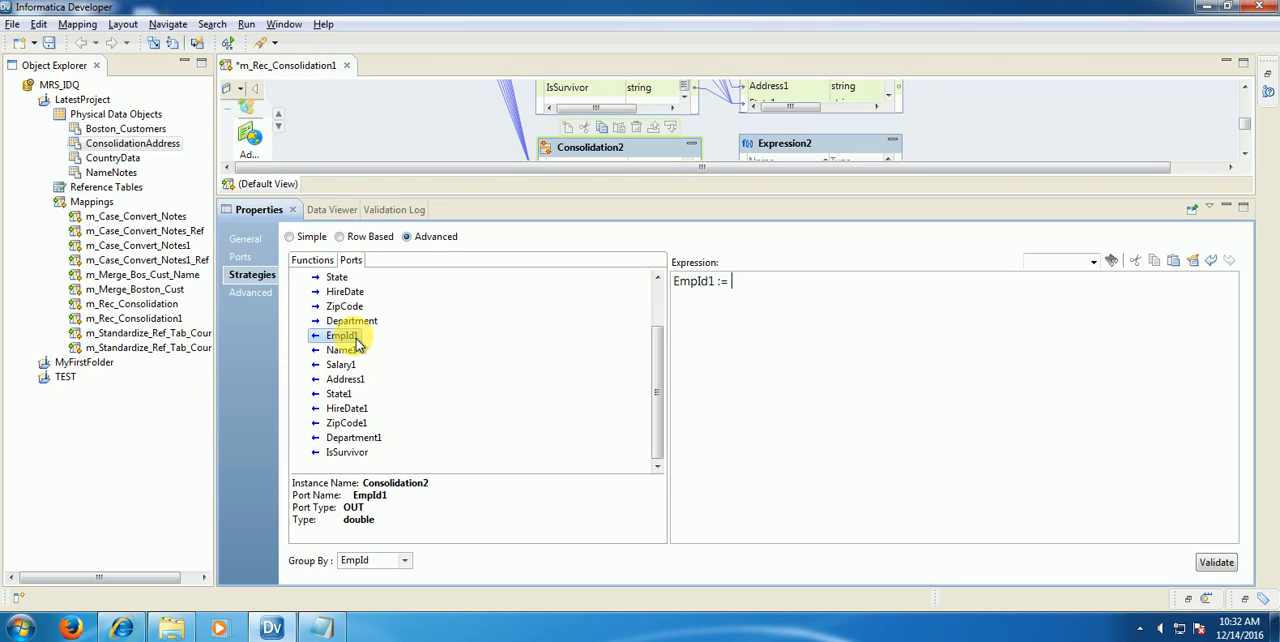
click(322, 627)
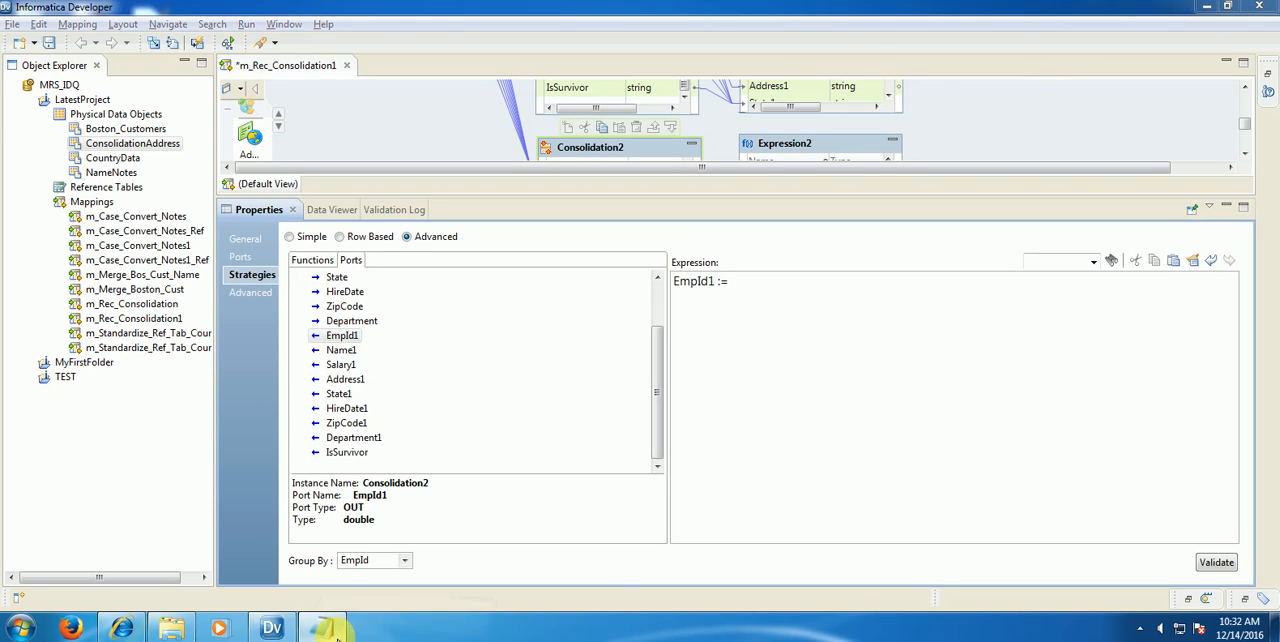
click(335, 630)
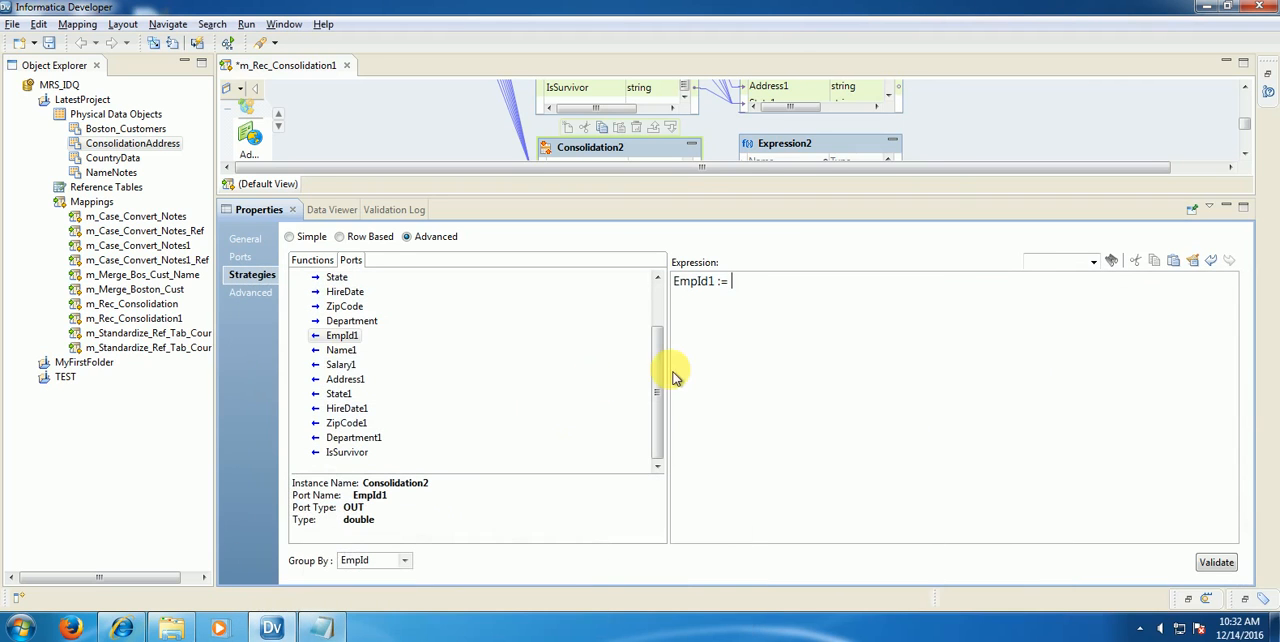
Step: Assign CONSOL_HIGHEST_ROW_ID(EmpId) to EmpId1 in the strategy expression and start a new line below it
click(323, 261)
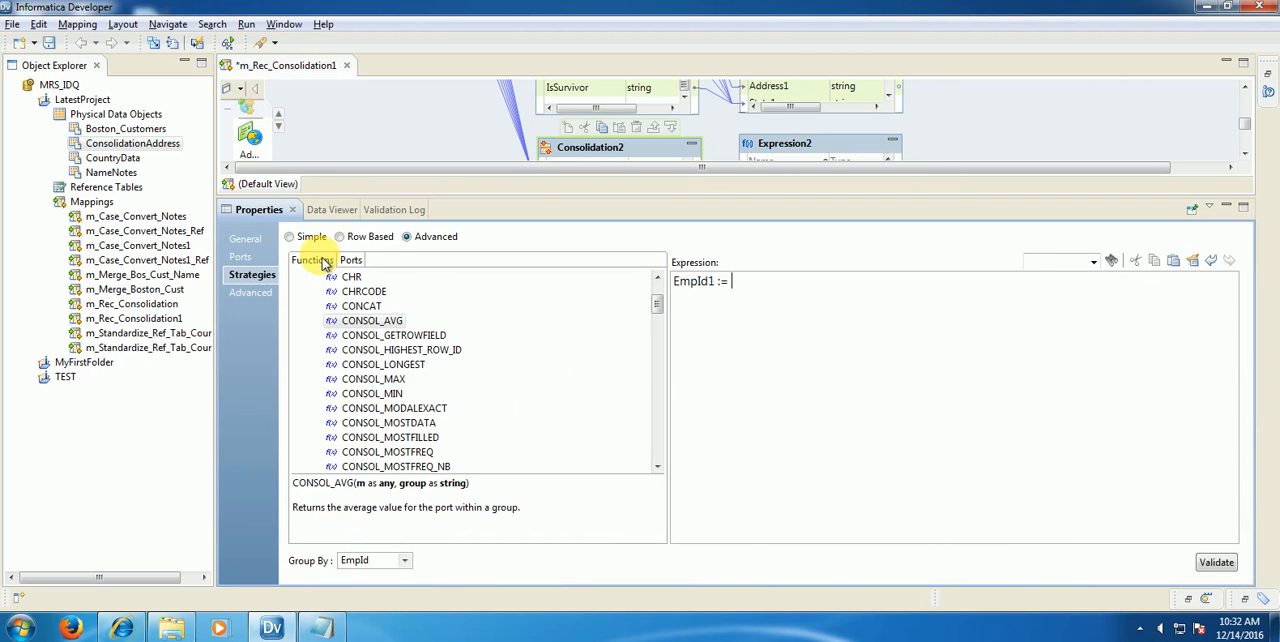
click(420, 408)
scroll(414, 408, down, 1)
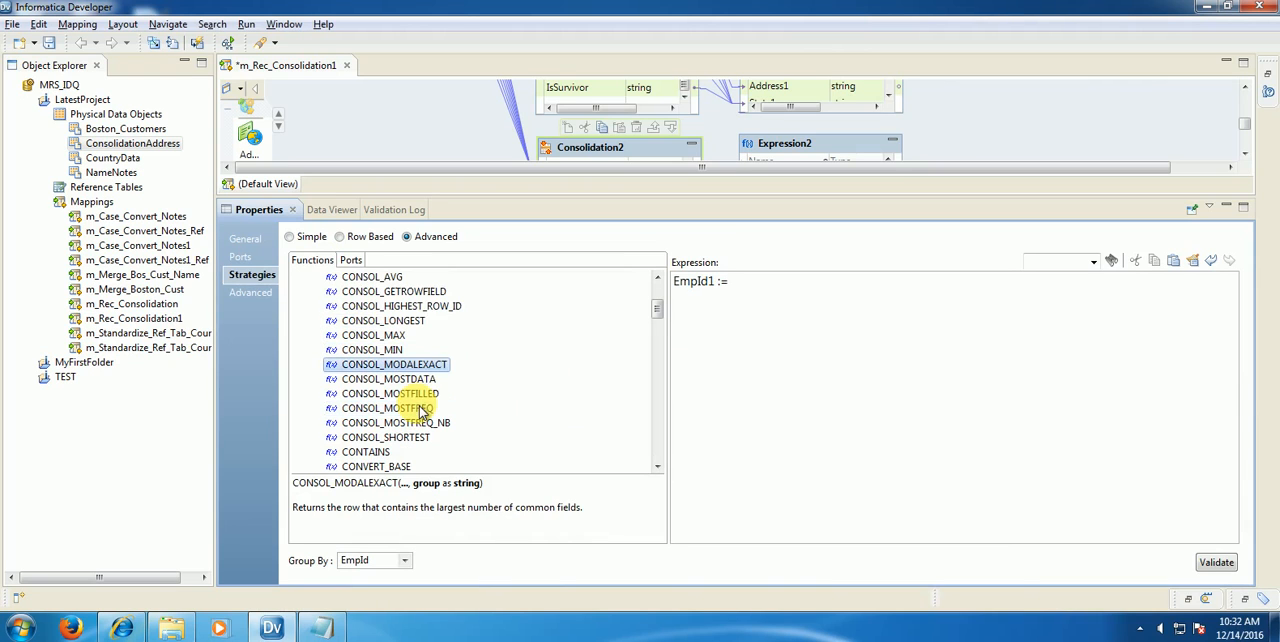
double_click(433, 308)
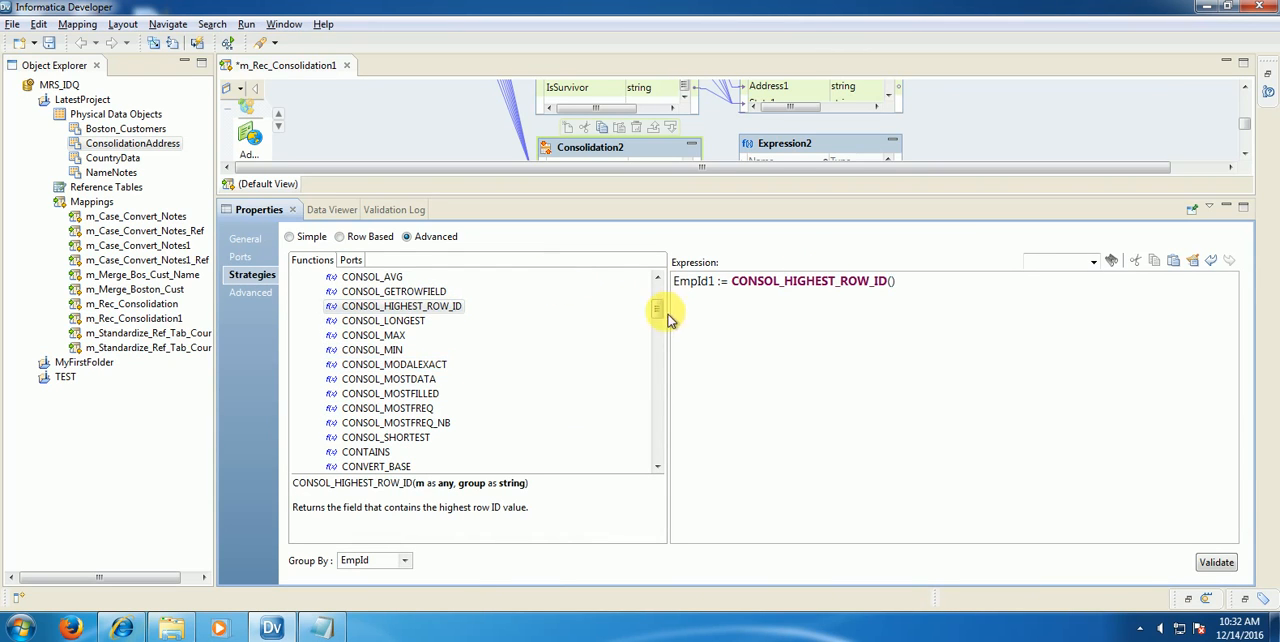
scroll(660, 300, up, 3)
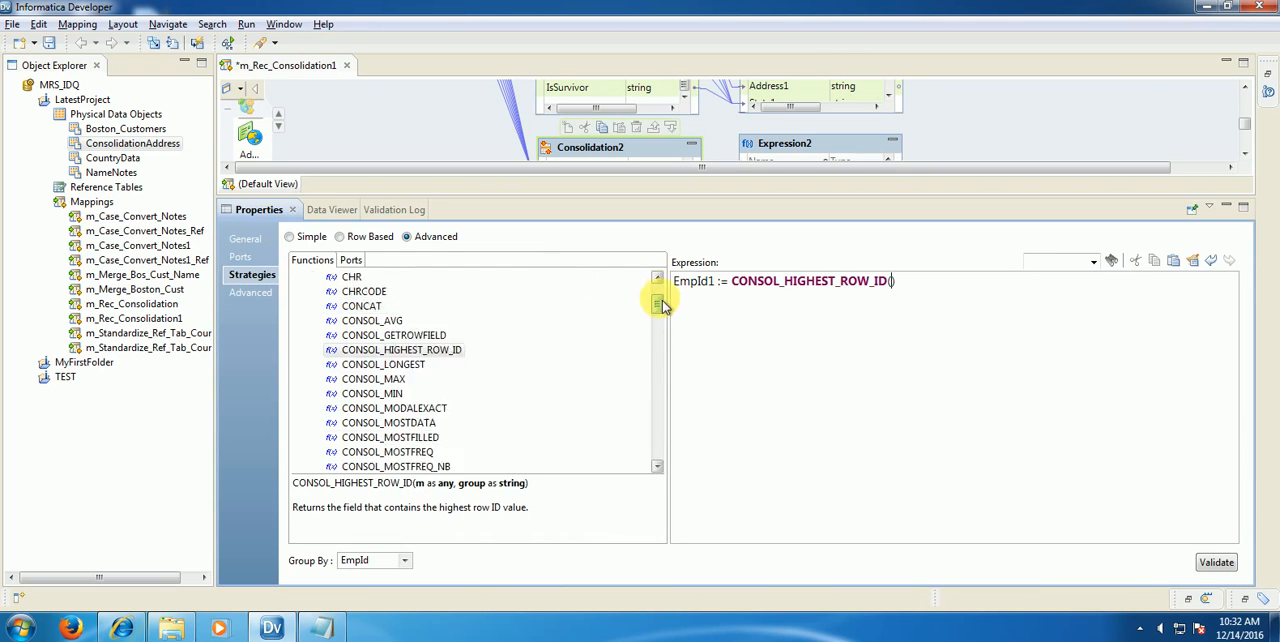
click(352, 260)
scroll(657, 330, up, 3)
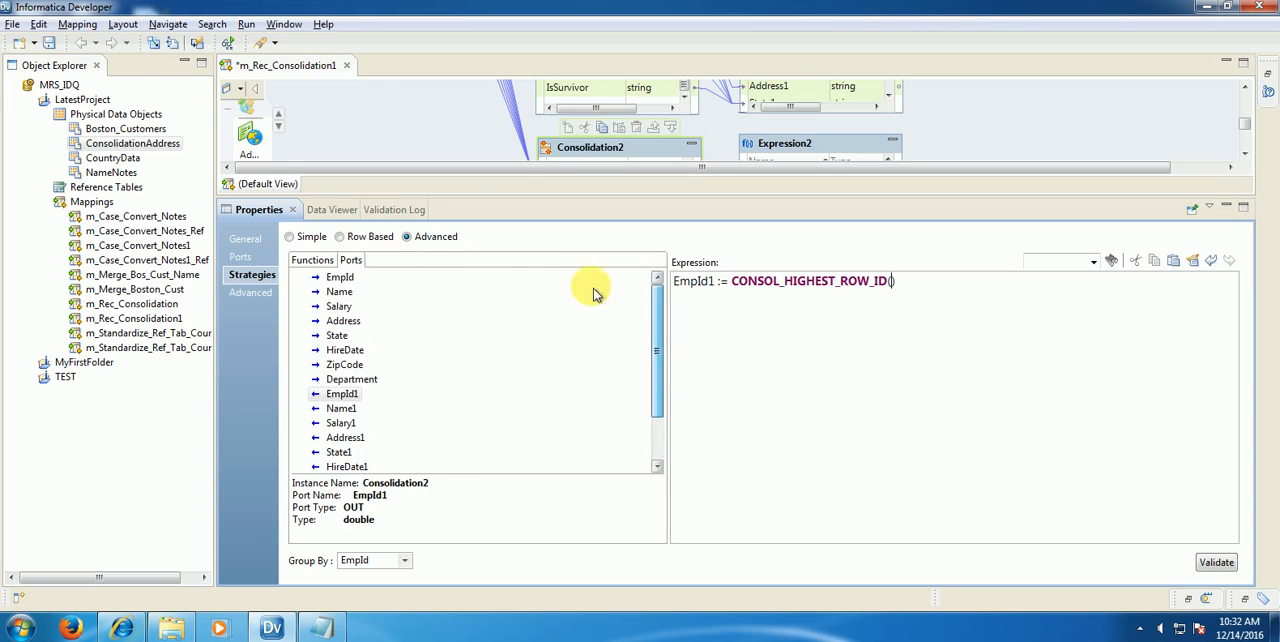
double_click(342, 278)
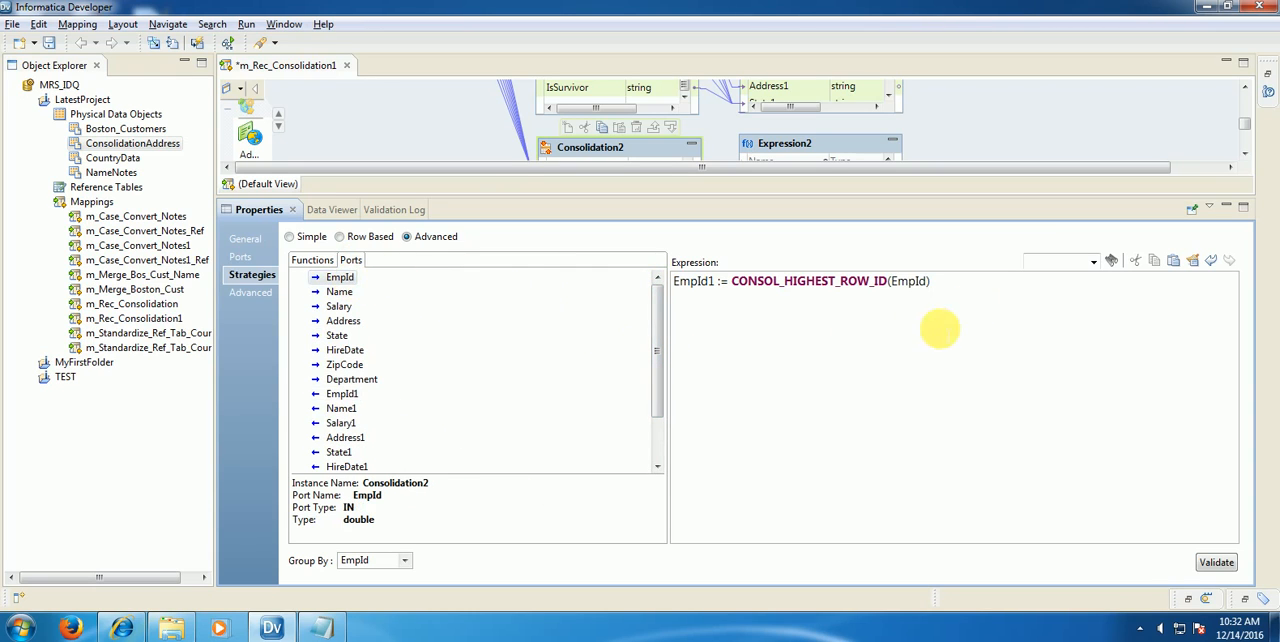
click(976, 290)
key(Return)
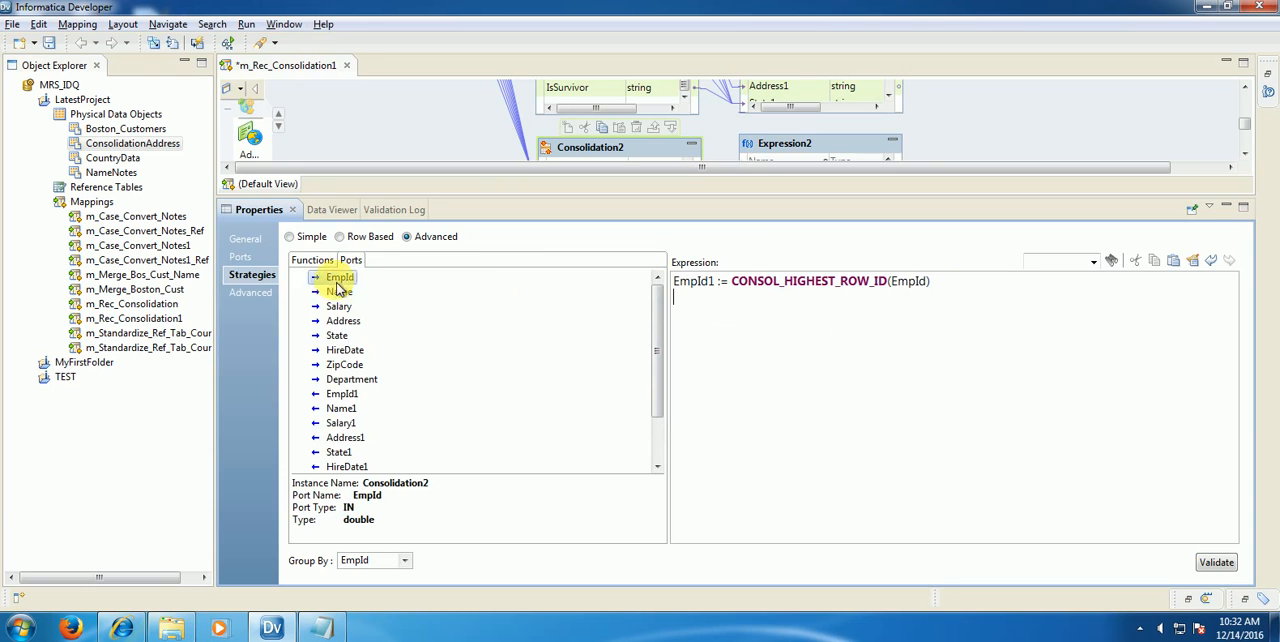
Step: List the output ports Name1, Salary1, Address1, State1, HireDate1, ZipCode1 and Department1 on separate lines below the EmpId1 assignment
drag(661, 353, 657, 398)
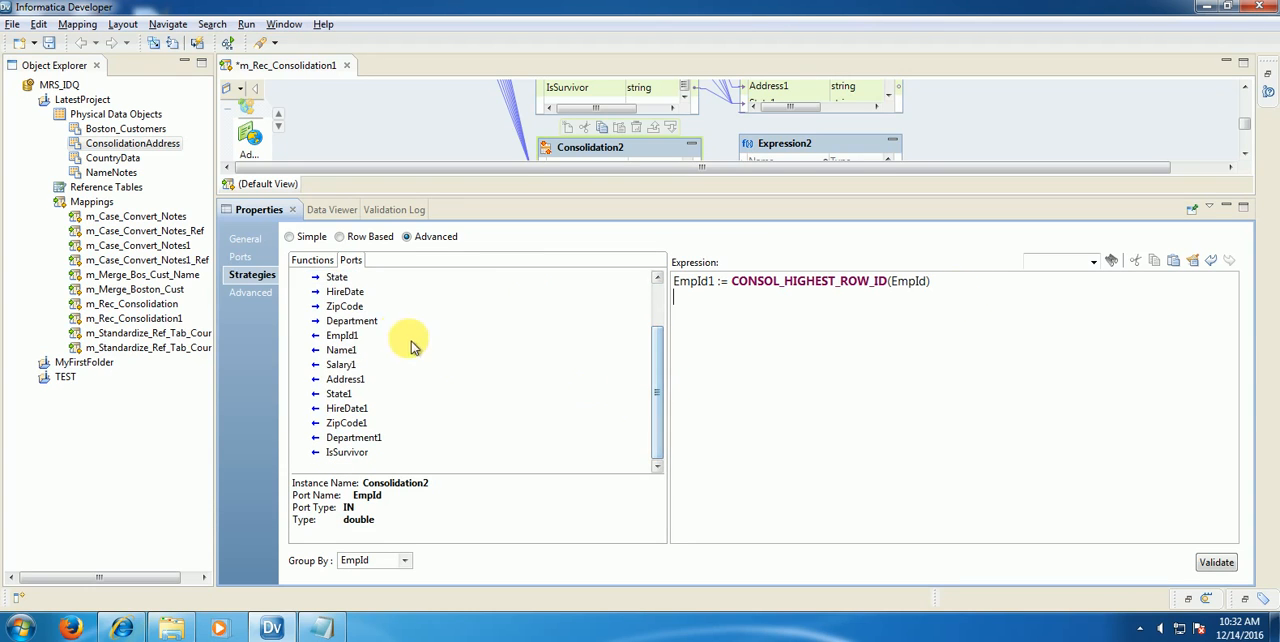
double_click(343, 355)
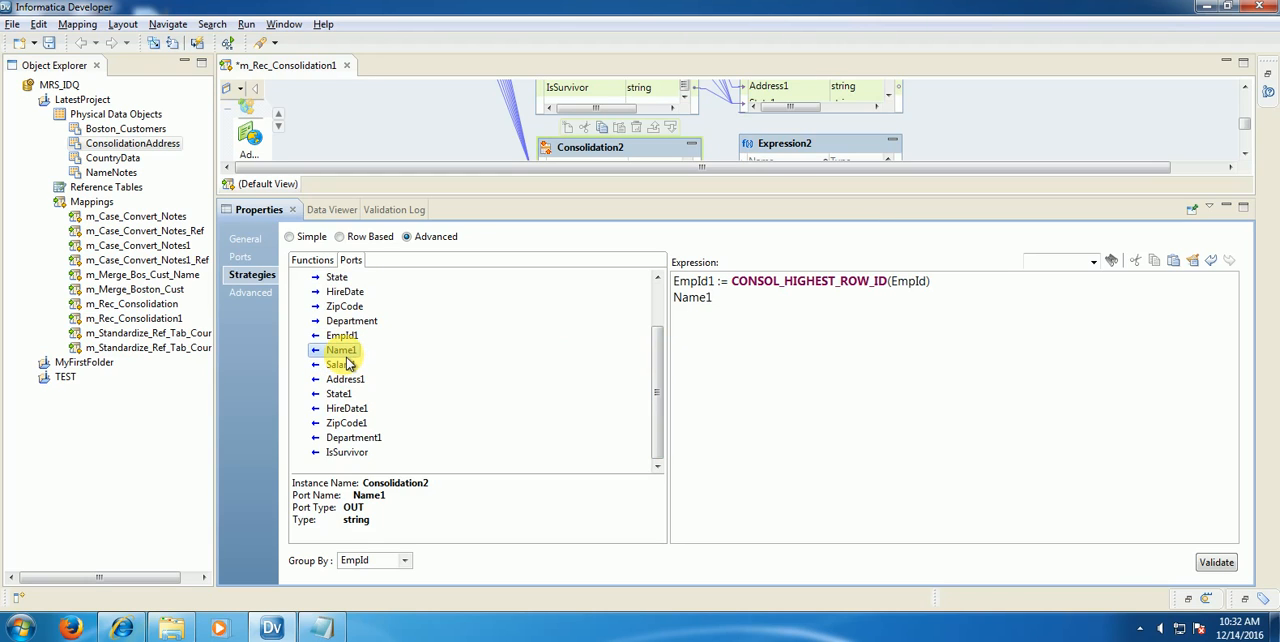
double_click(343, 365)
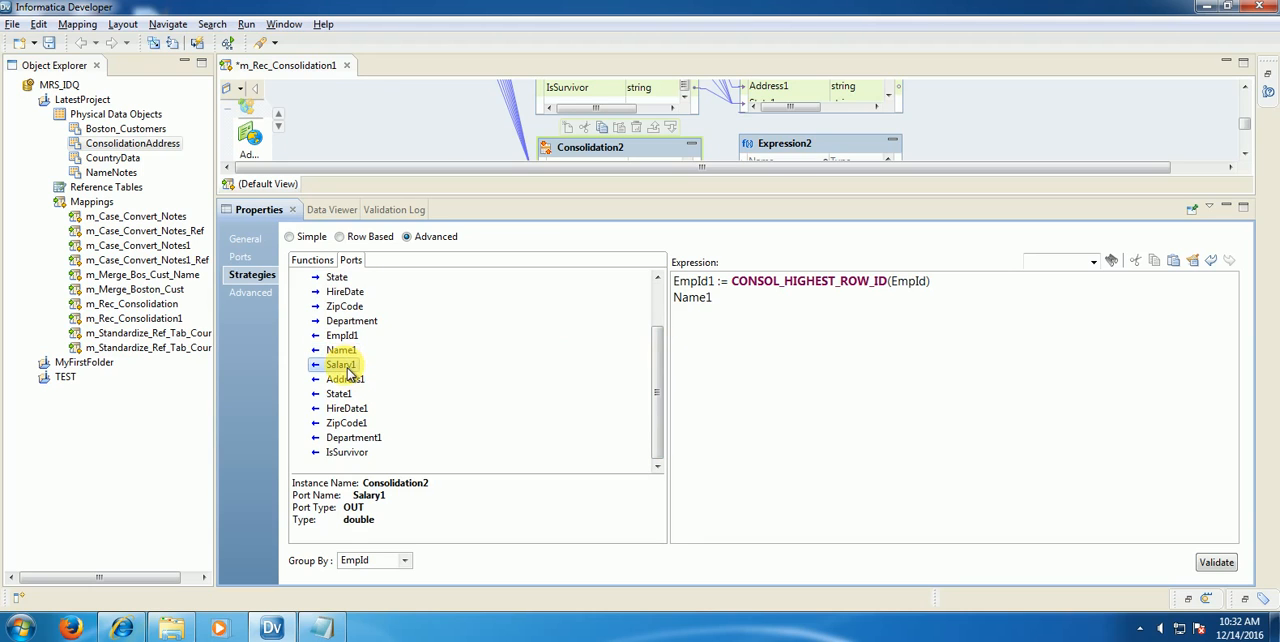
double_click(346, 380)
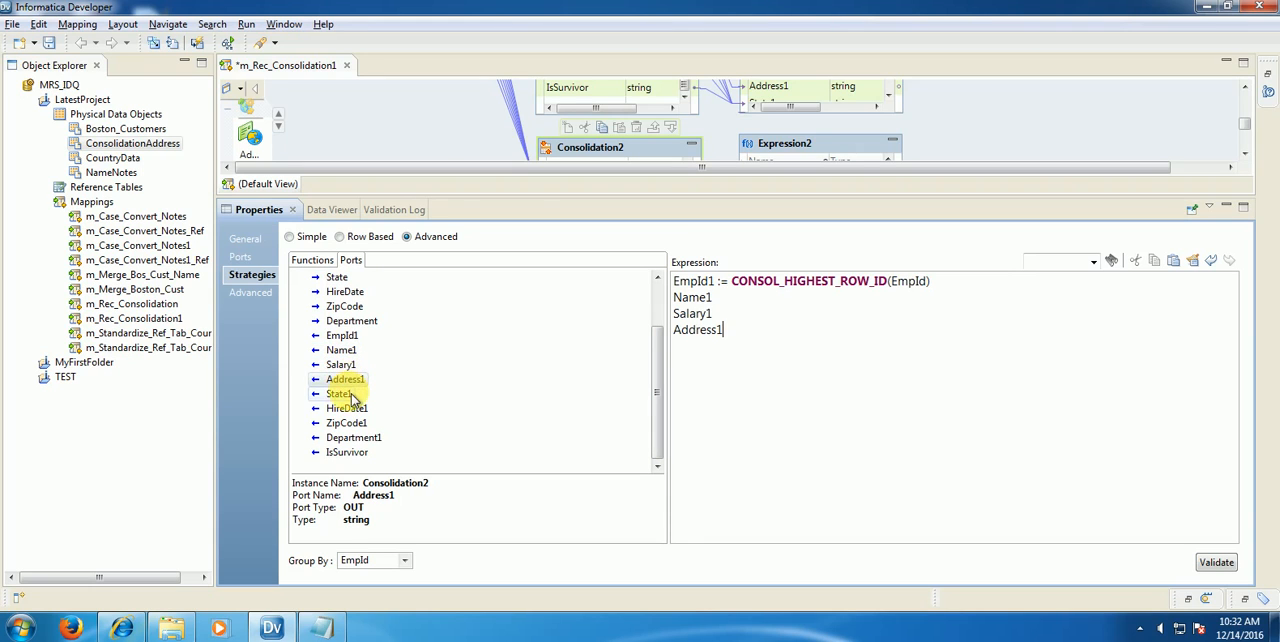
double_click(339, 394)
double_click(347, 408)
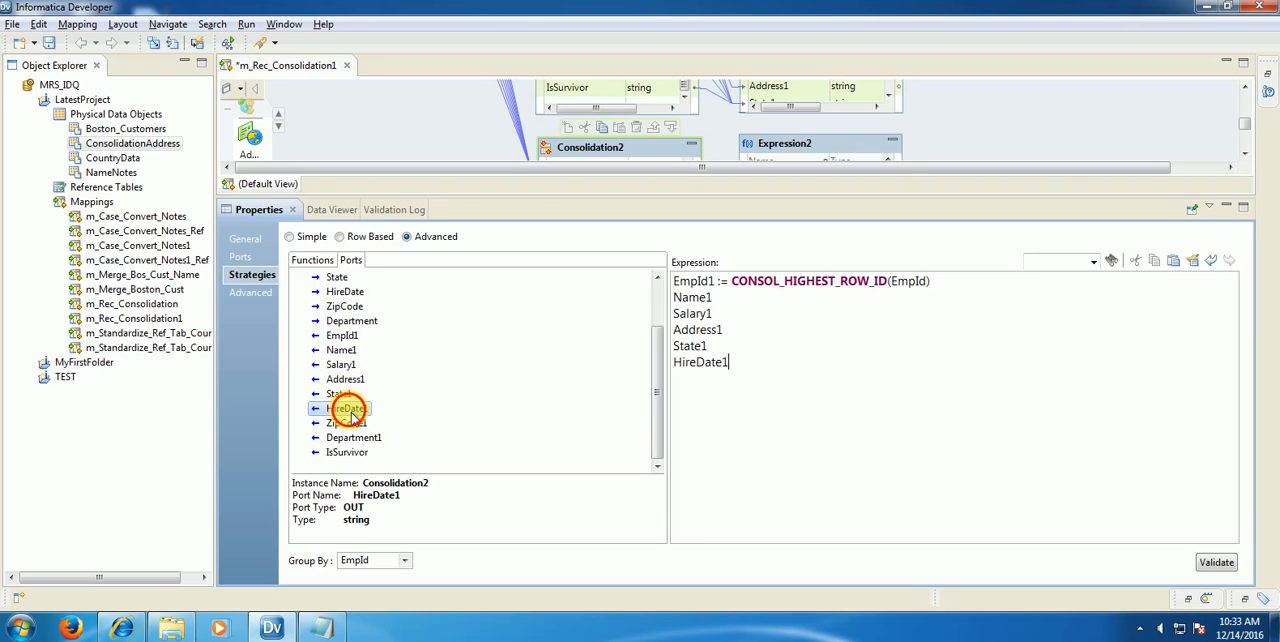
double_click(350, 423)
double_click(354, 438)
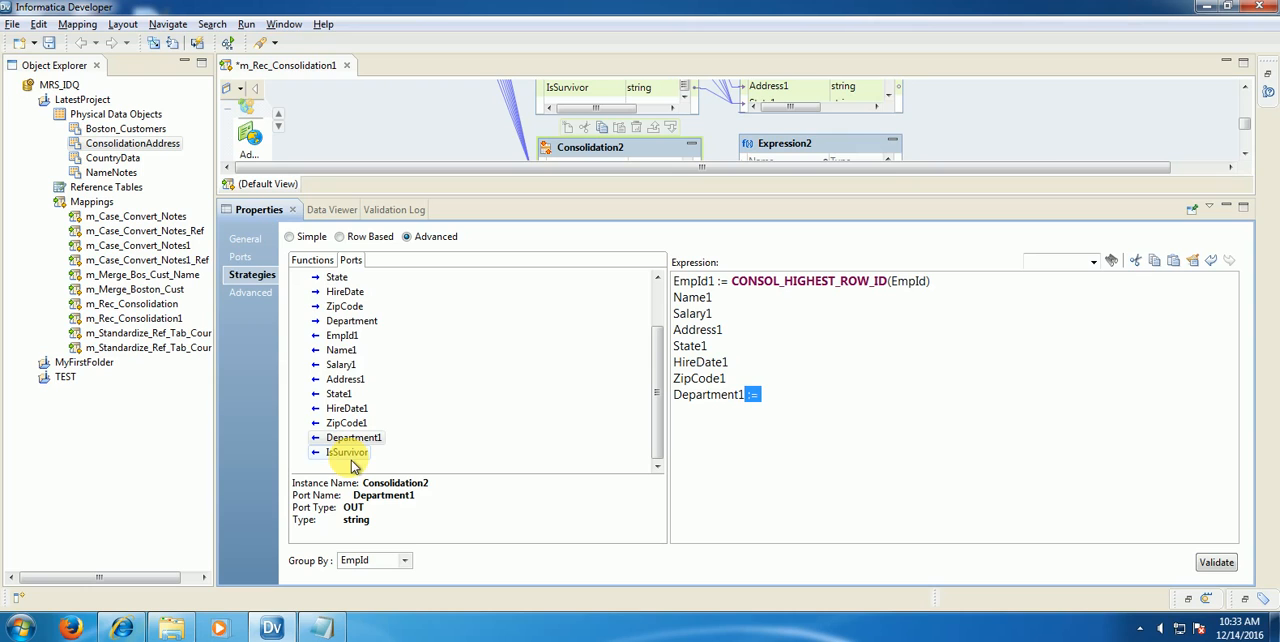
Step: Add the := assignment operator after each listed output port from ZipCode1 up to Name1 in the strategy expression
click(738, 372)
text(:=)
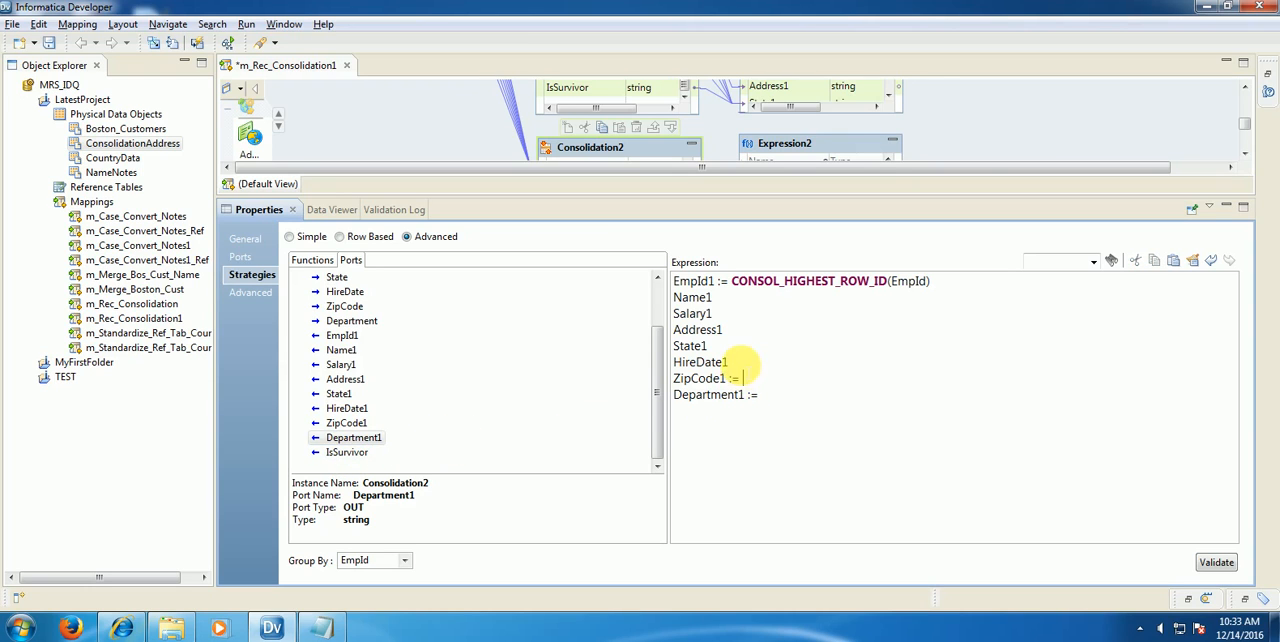
click(730, 362)
text(:=)
click(718, 346)
text(:=)
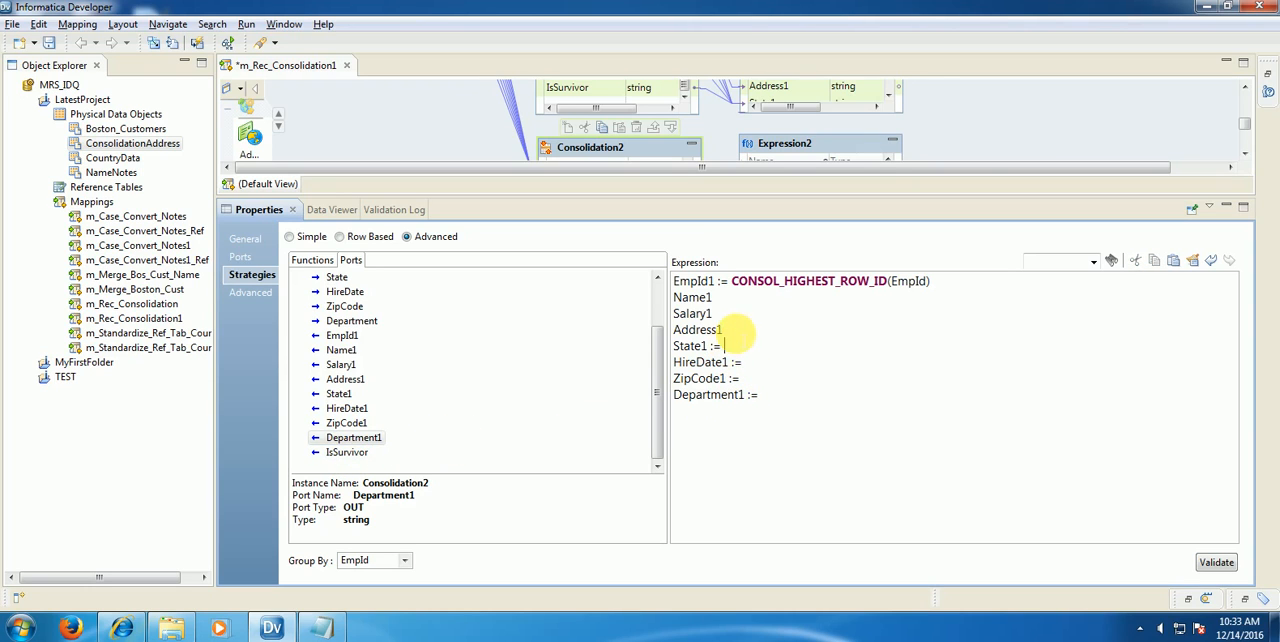
click(730, 330)
text(:=)
click(720, 313)
text(:=)
click(726, 297)
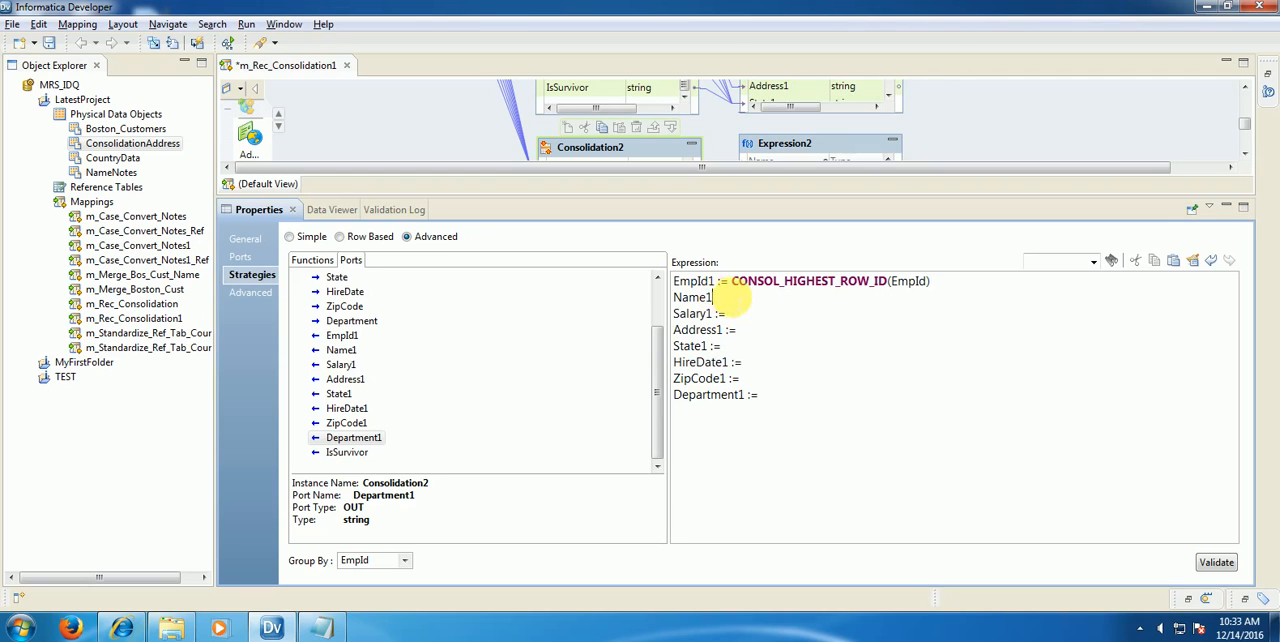
text(:=)
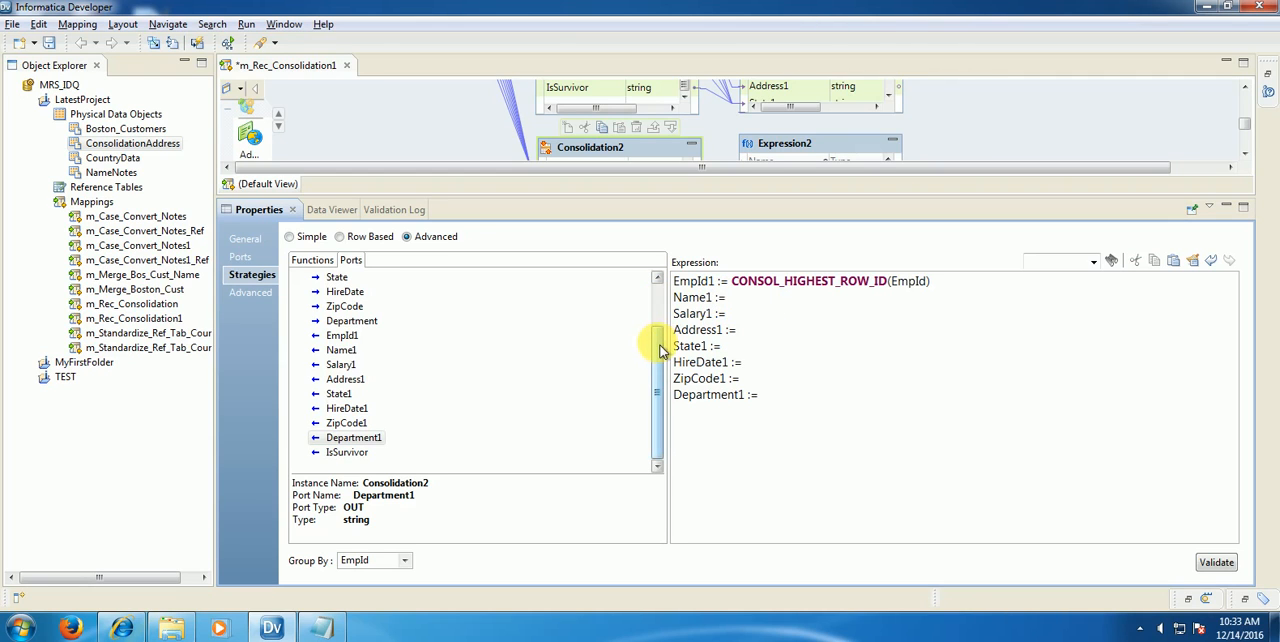
Step: Assign CONSOL_MOSTFREQ(Name) to Name1 in the strategy expression
drag(651, 337, 666, 280)
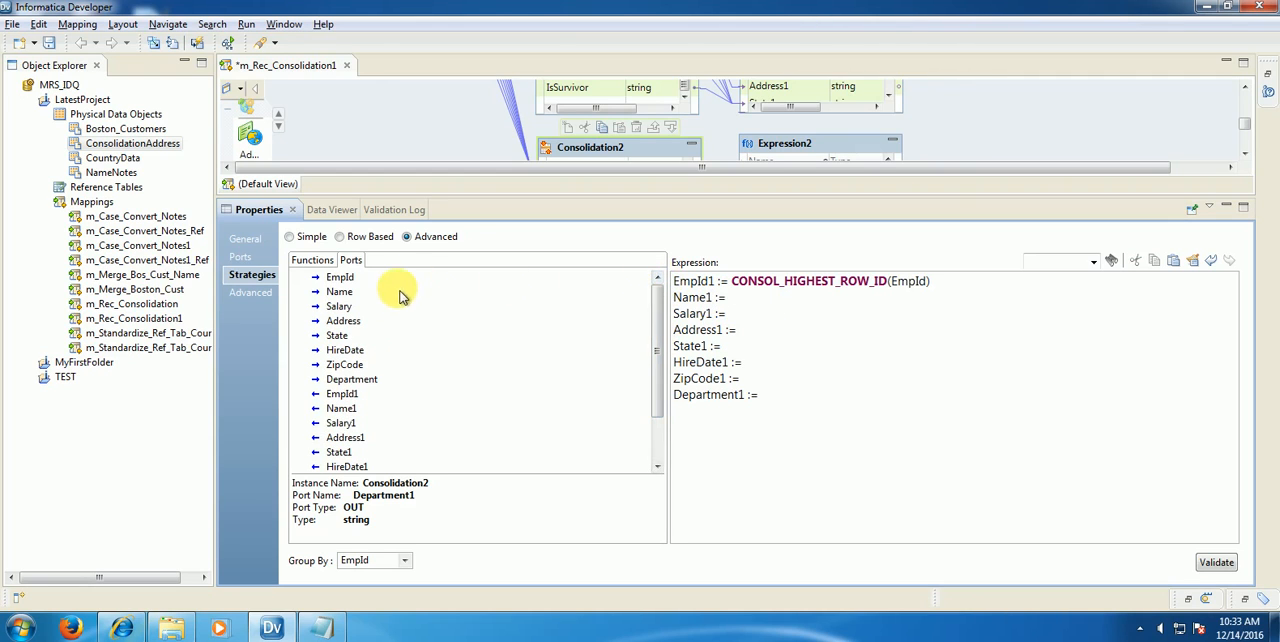
click(305, 260)
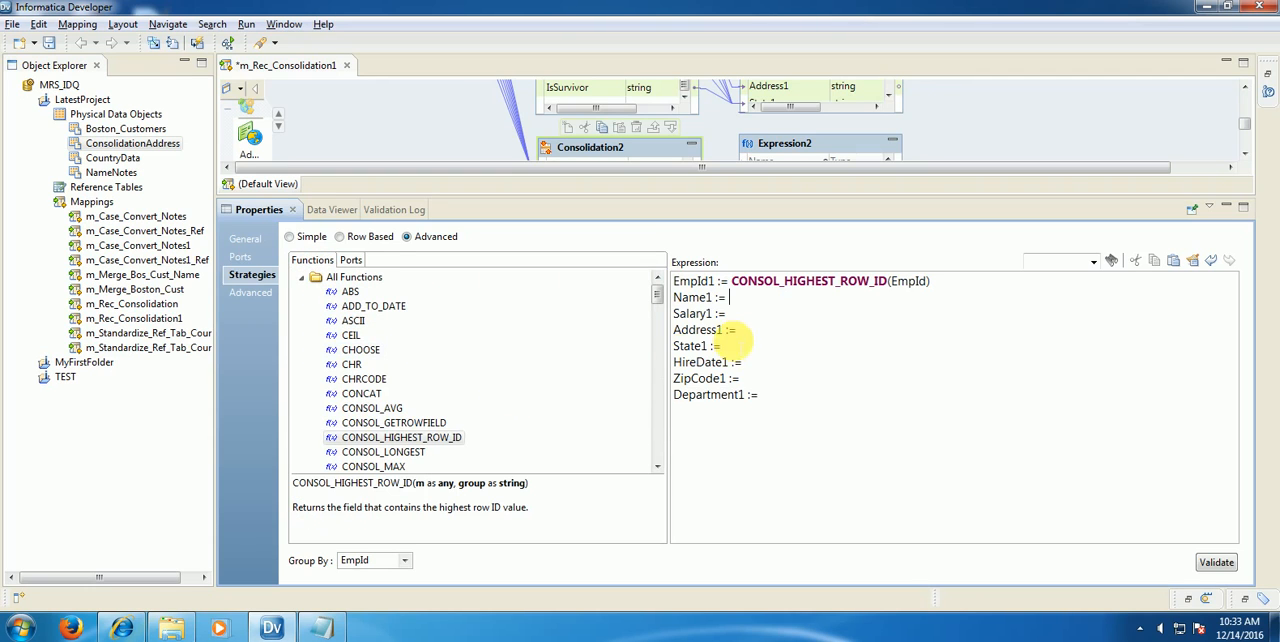
click(658, 466)
click(658, 466)
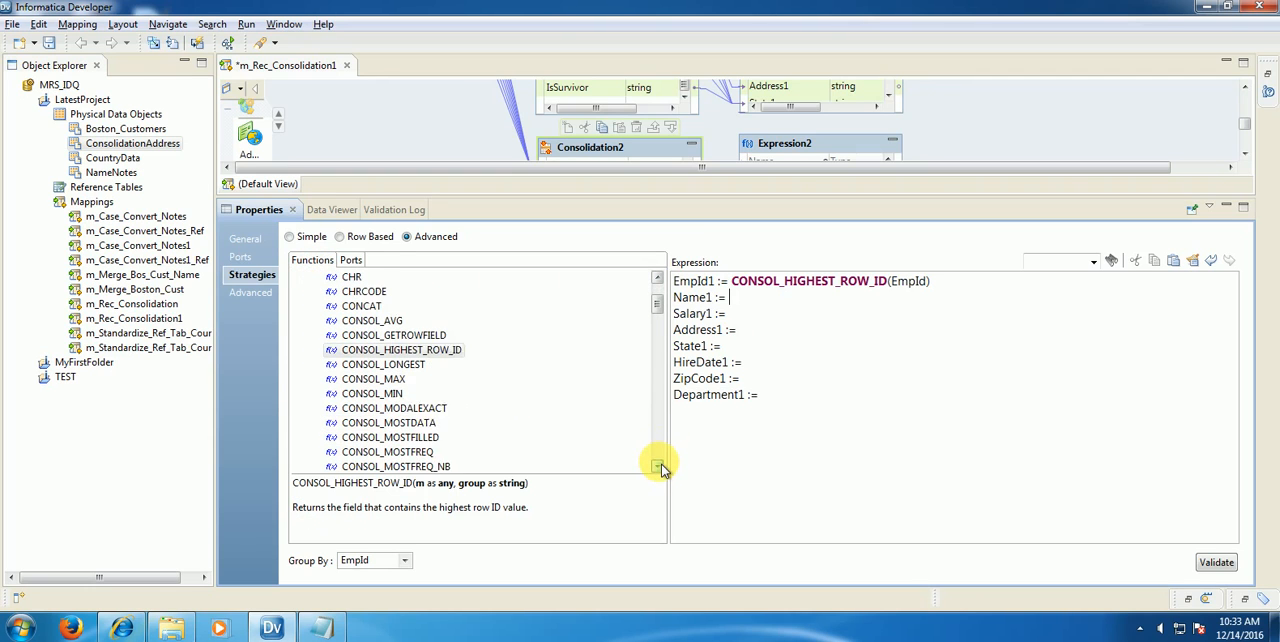
click(658, 466)
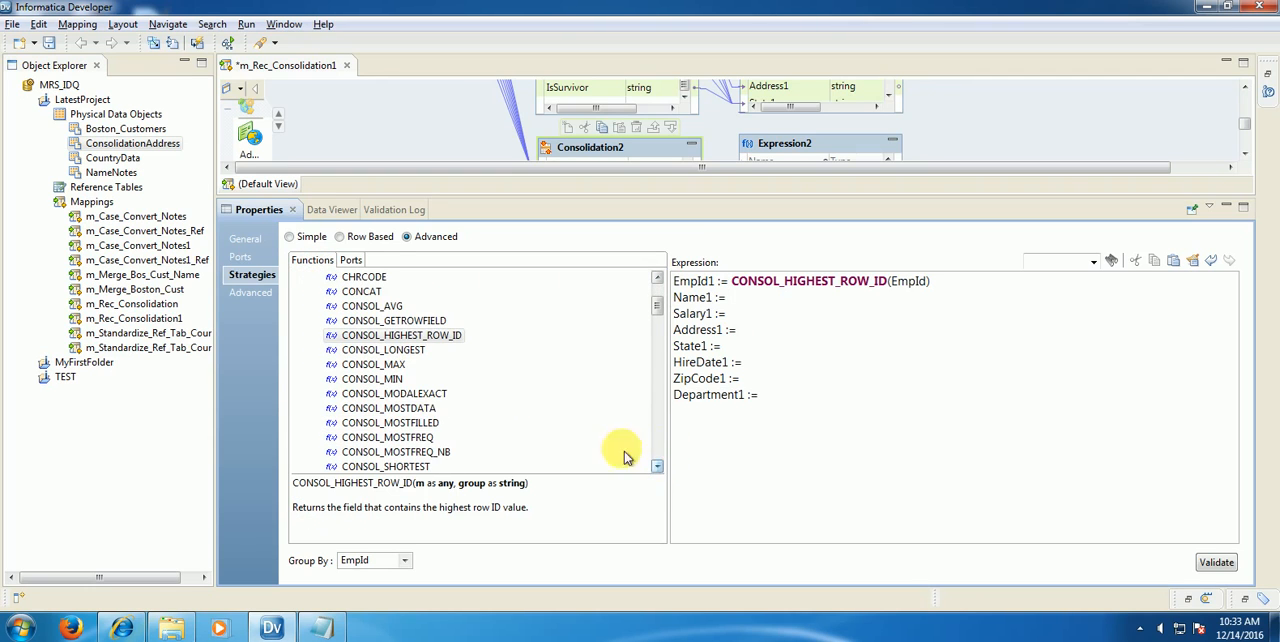
double_click(413, 440)
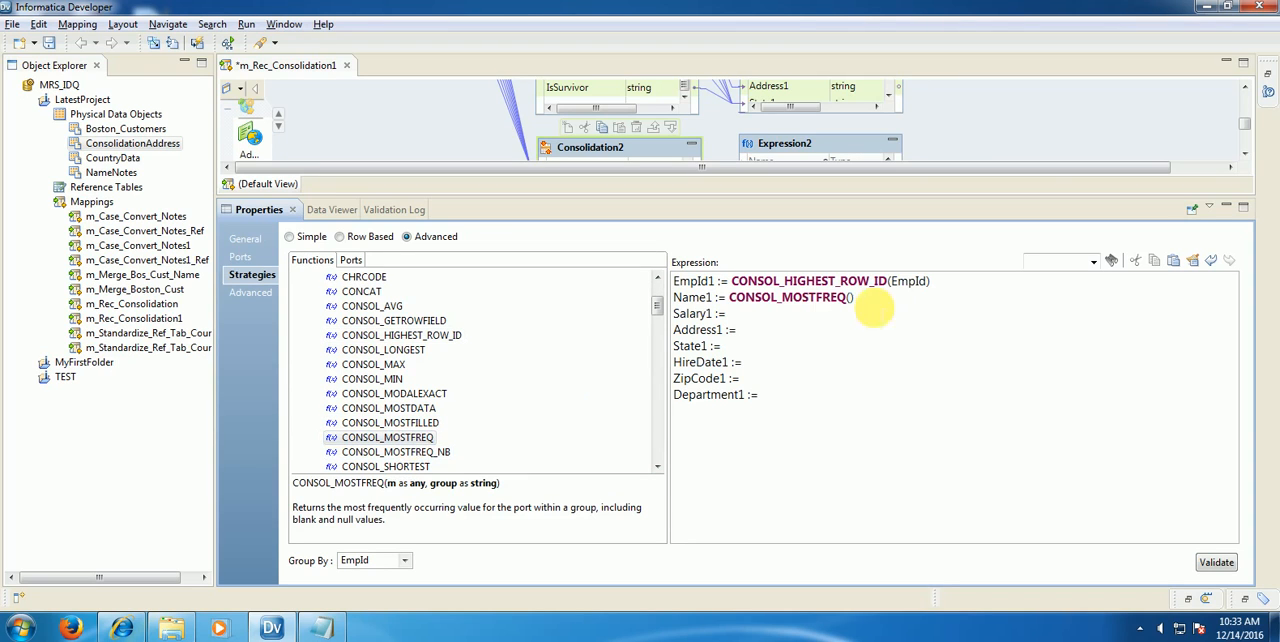
drag(674, 297, 709, 297)
text(Name)
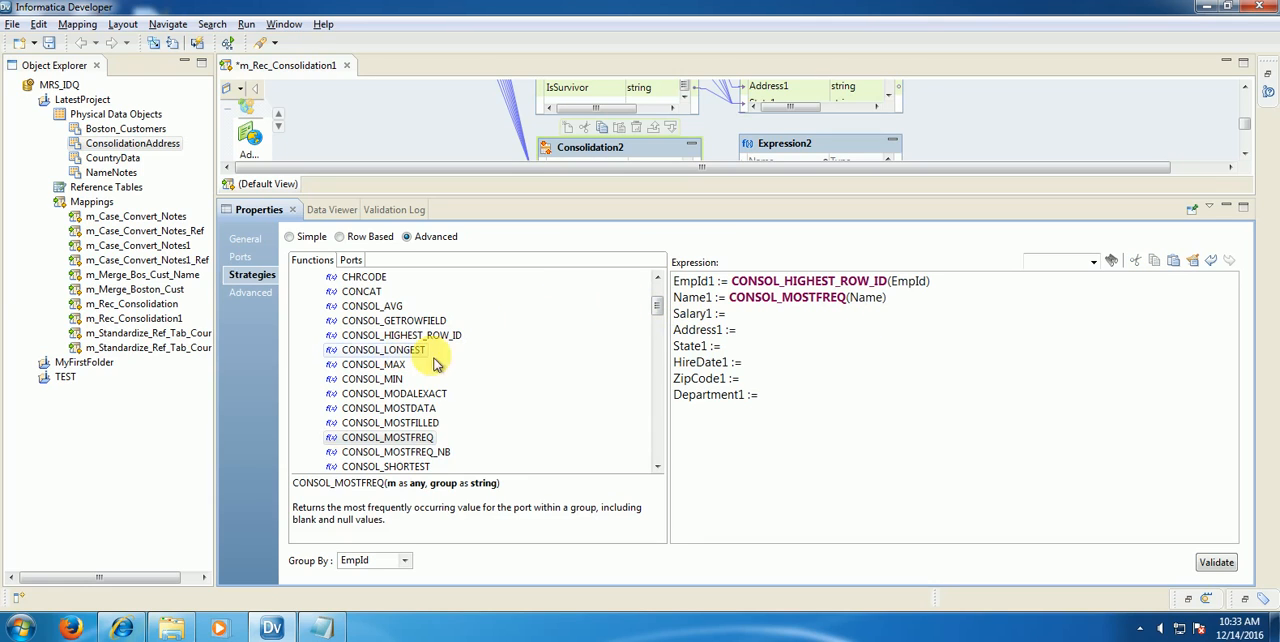
Step: Assign CONSOL_MAX(Salary,EmpId) to Salary1 in the strategy expression
click(411, 427)
double_click(373, 364)
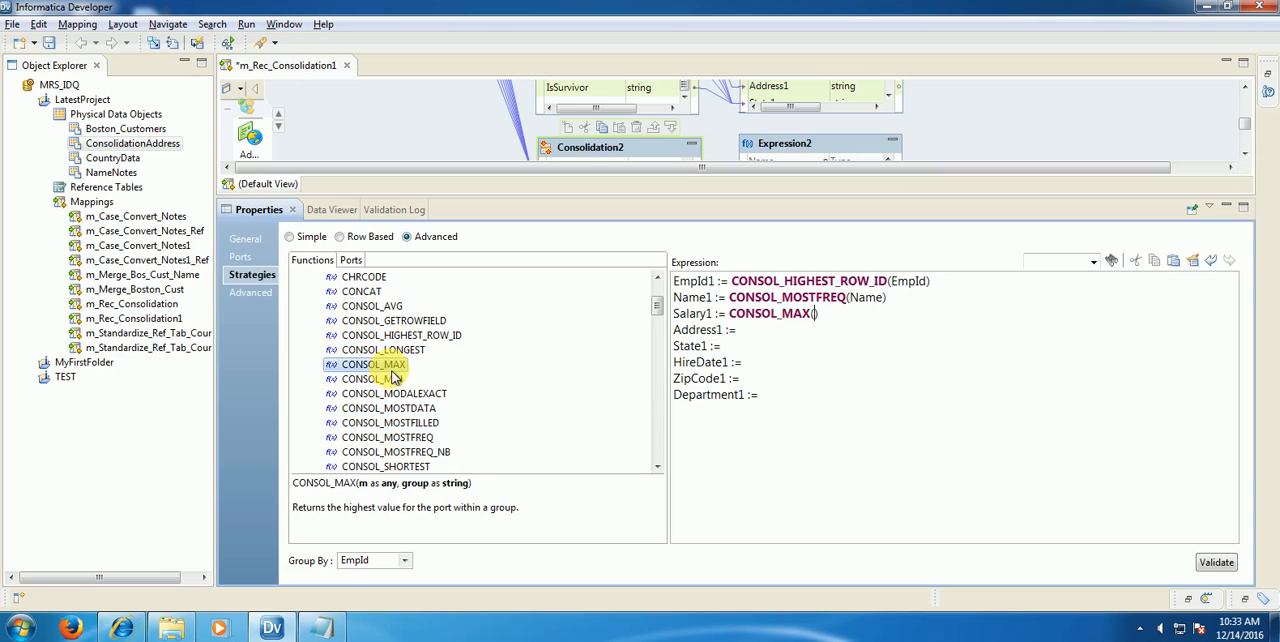
drag(707, 313, 655, 313)
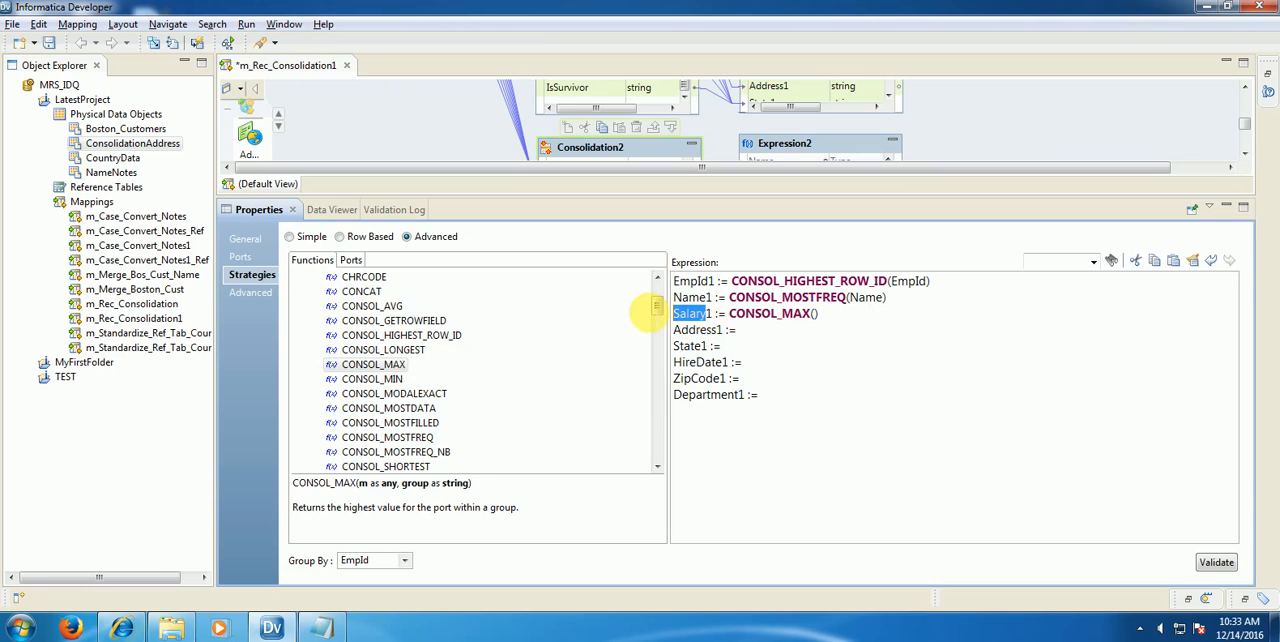
text(Salary)
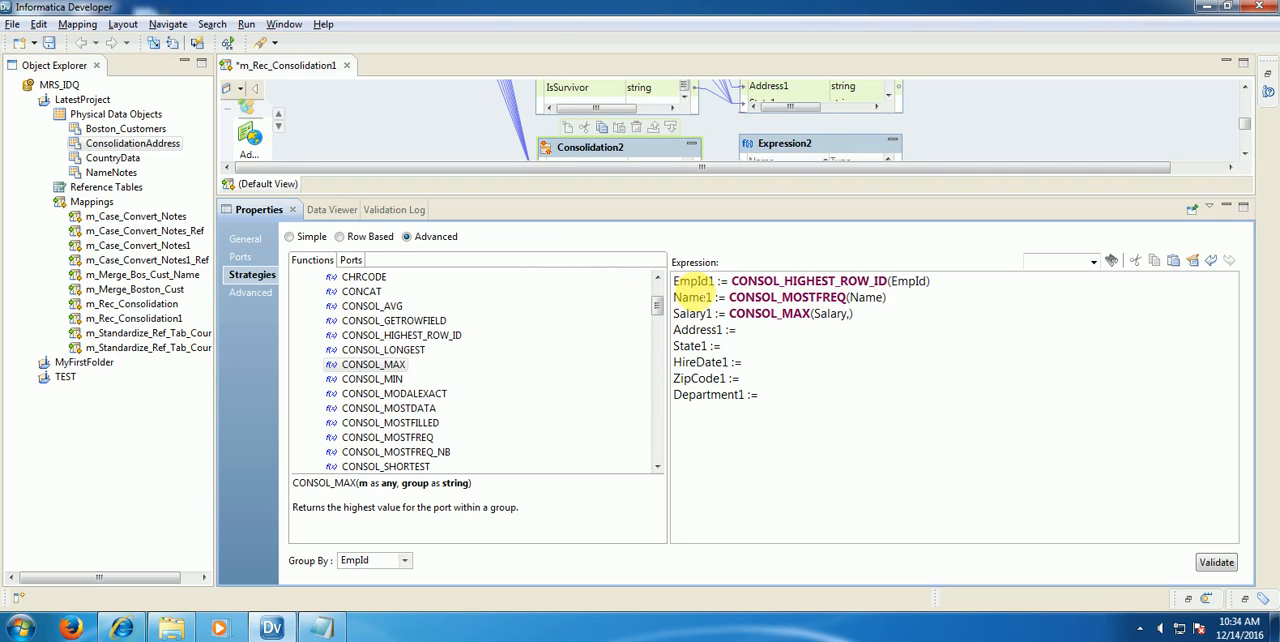
click(351, 259)
double_click(363, 279)
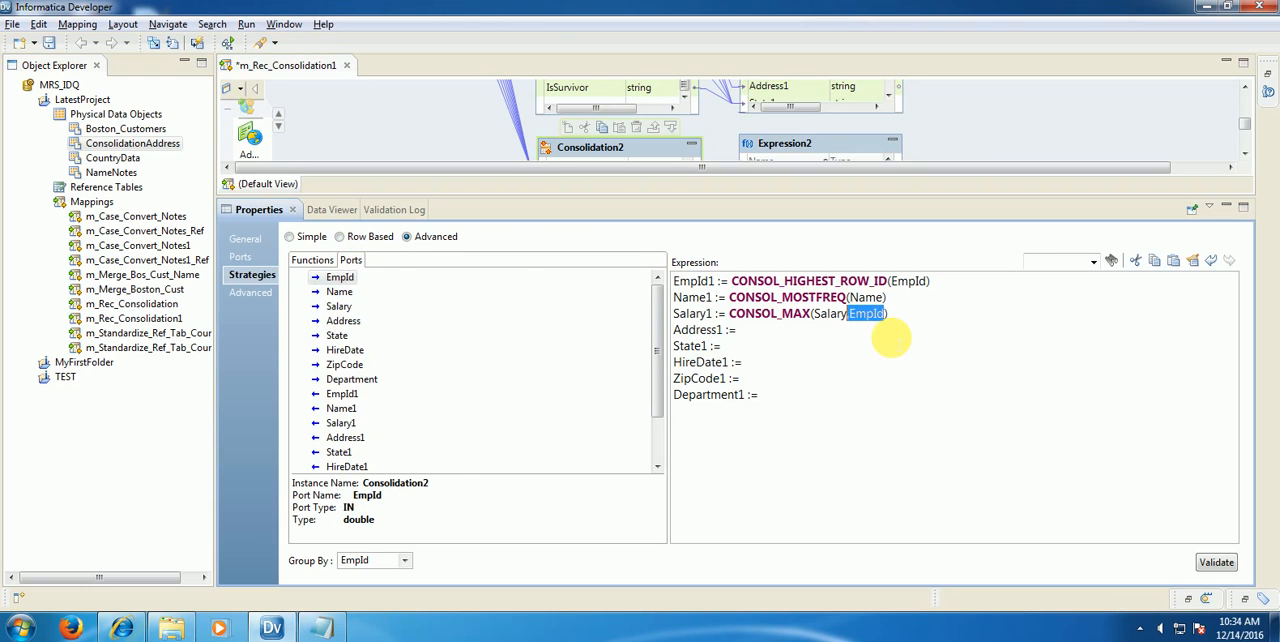
Step: Add EmpId as the group argument of CONSOL_MOSTFREQ for Name1 and of CONSOL_HIGHEST_ROW_ID for EmpId1
click(885, 297)
text(,EmpId)
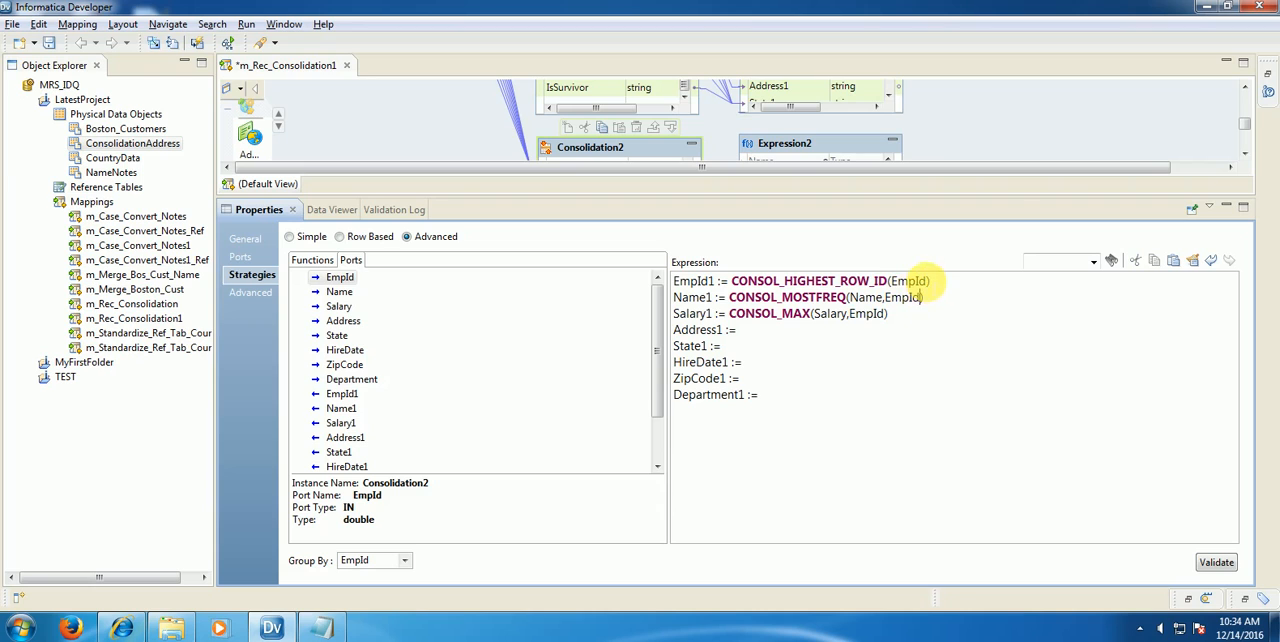
click(926, 282)
text(,EmpId)
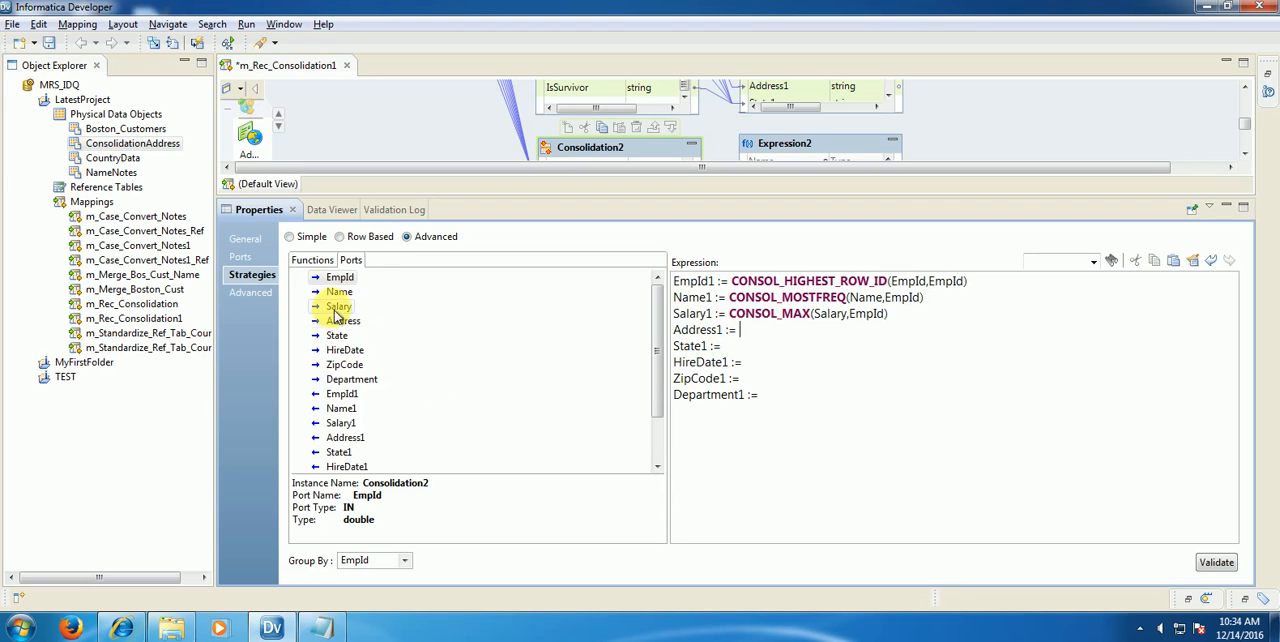
Step: Assign CONSOL_LONGEST(Address,EmpId) to Address1 in the strategy expression
click(312, 259)
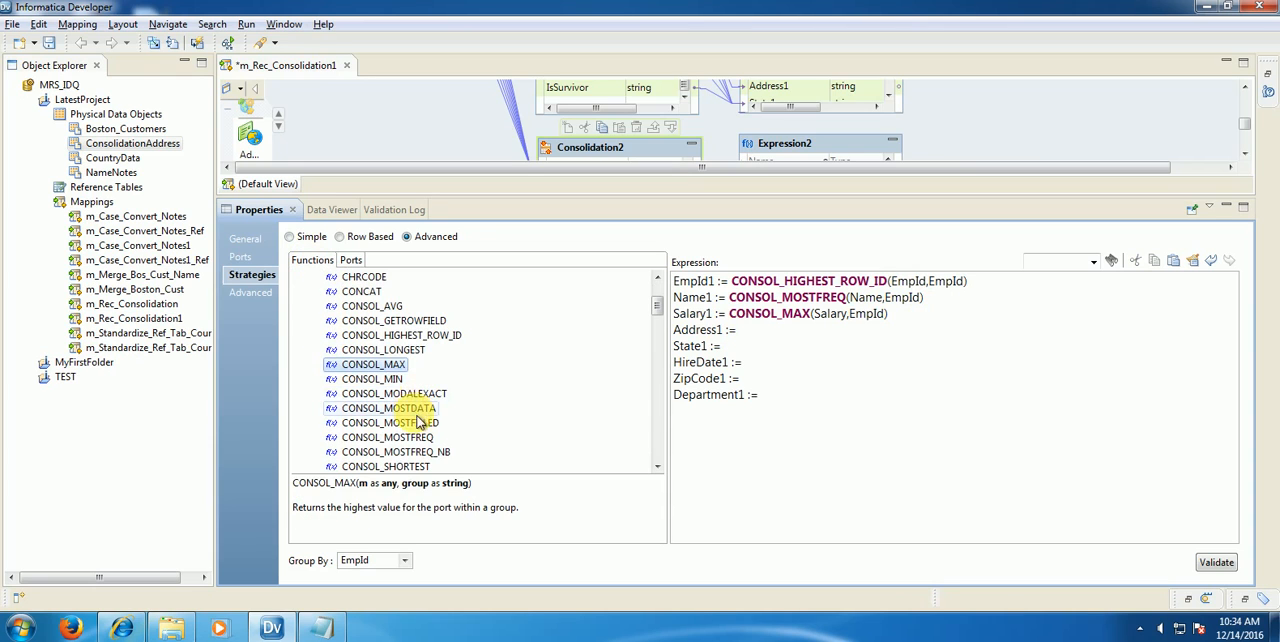
click(398, 351)
double_click(398, 351)
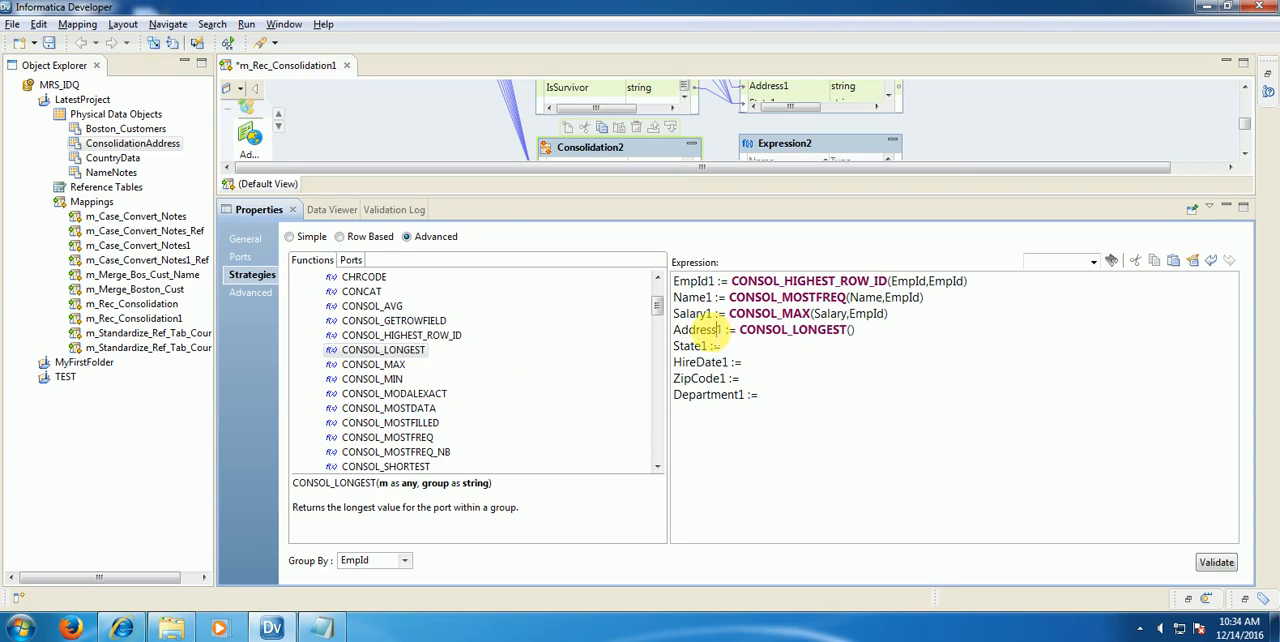
drag(716, 331, 653, 332)
click(850, 330)
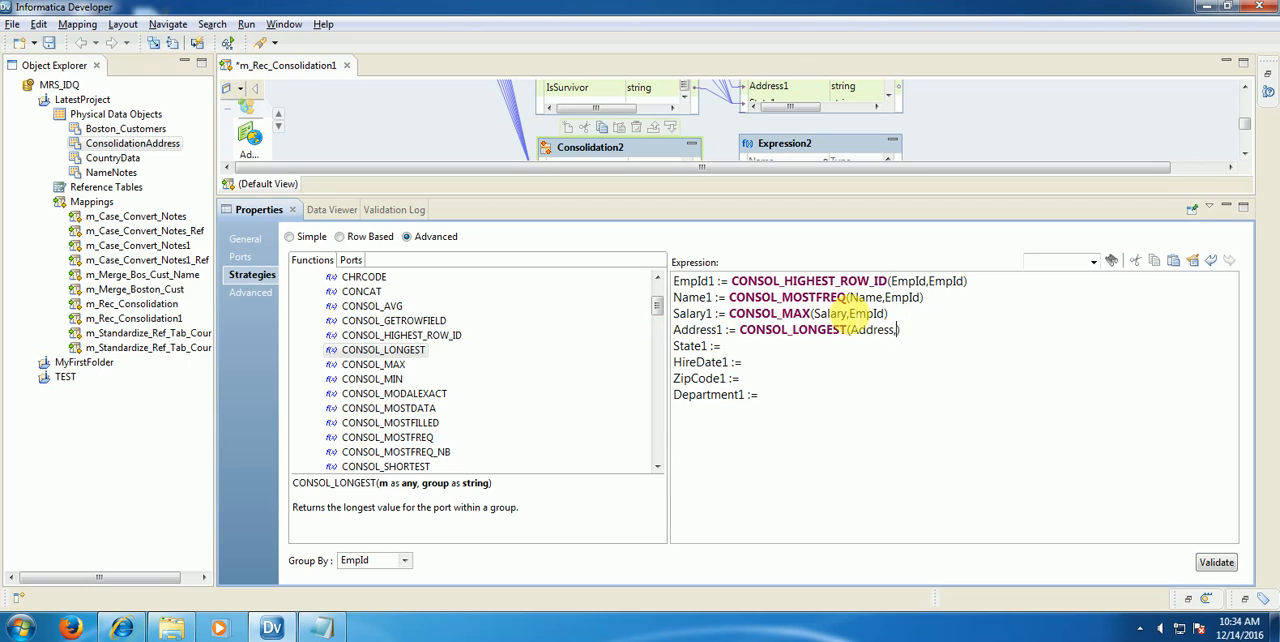
drag(850, 314, 886, 315)
key(ctrl+c)
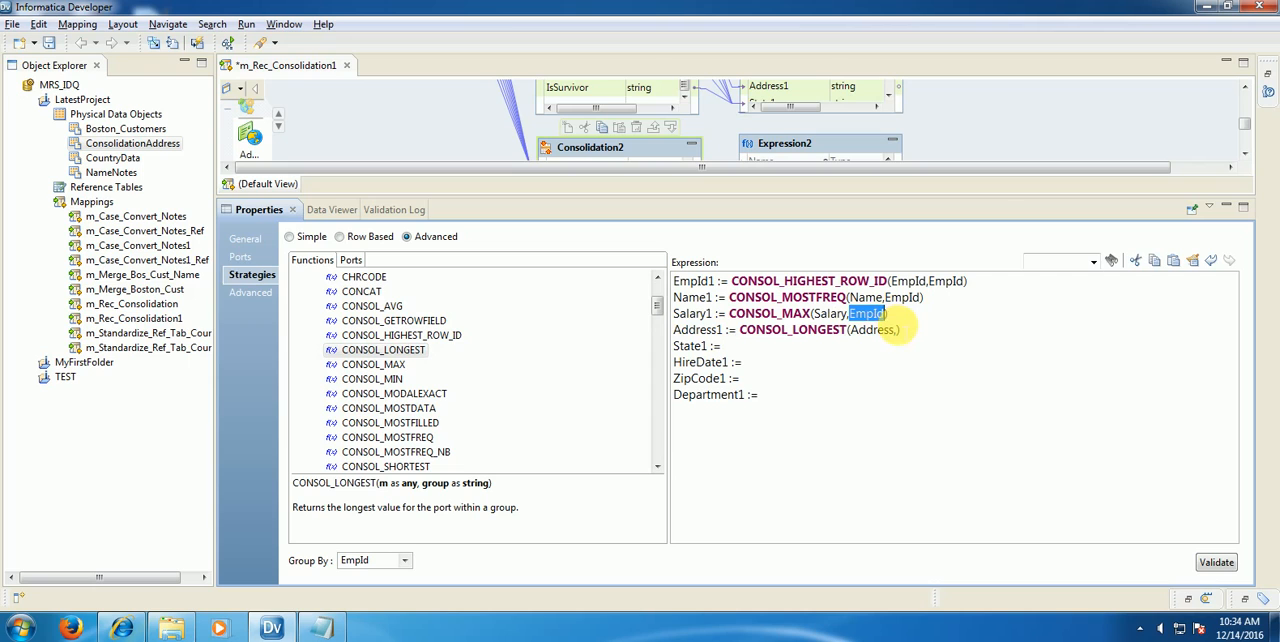
click(893, 330)
key(ctrl+v)
Step: Assign CONSOL_HIGHEST_ROW_ID(State,EmpId) to State1 in the strategy expression
click(808, 346)
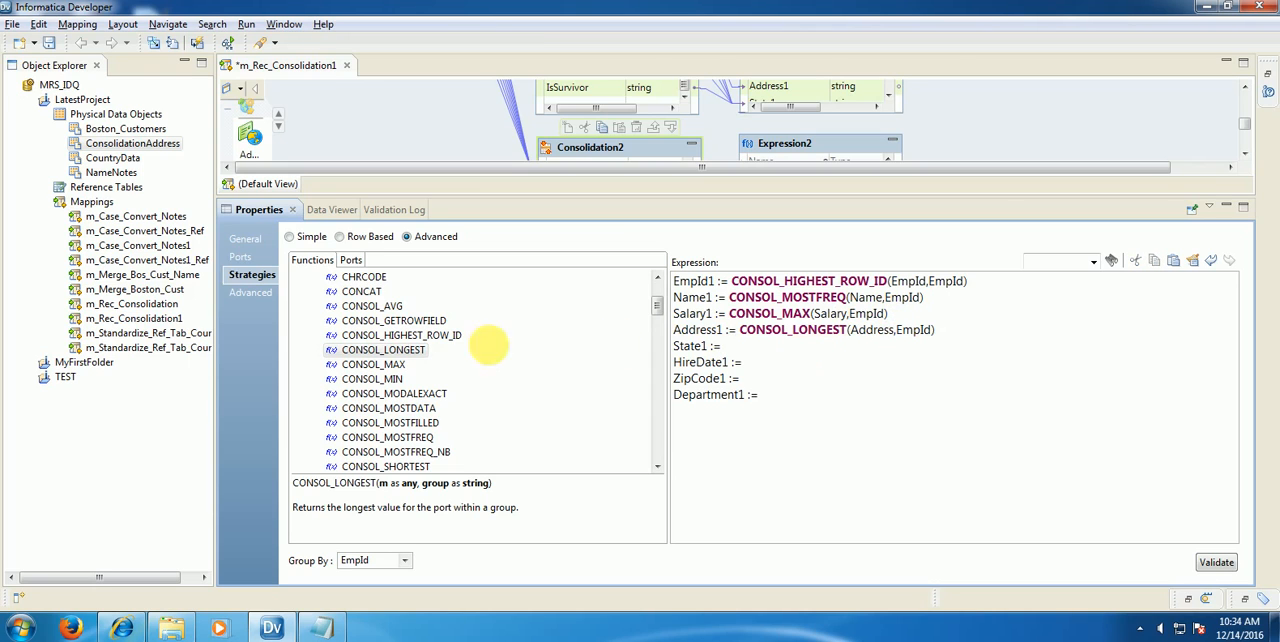
double_click(400, 338)
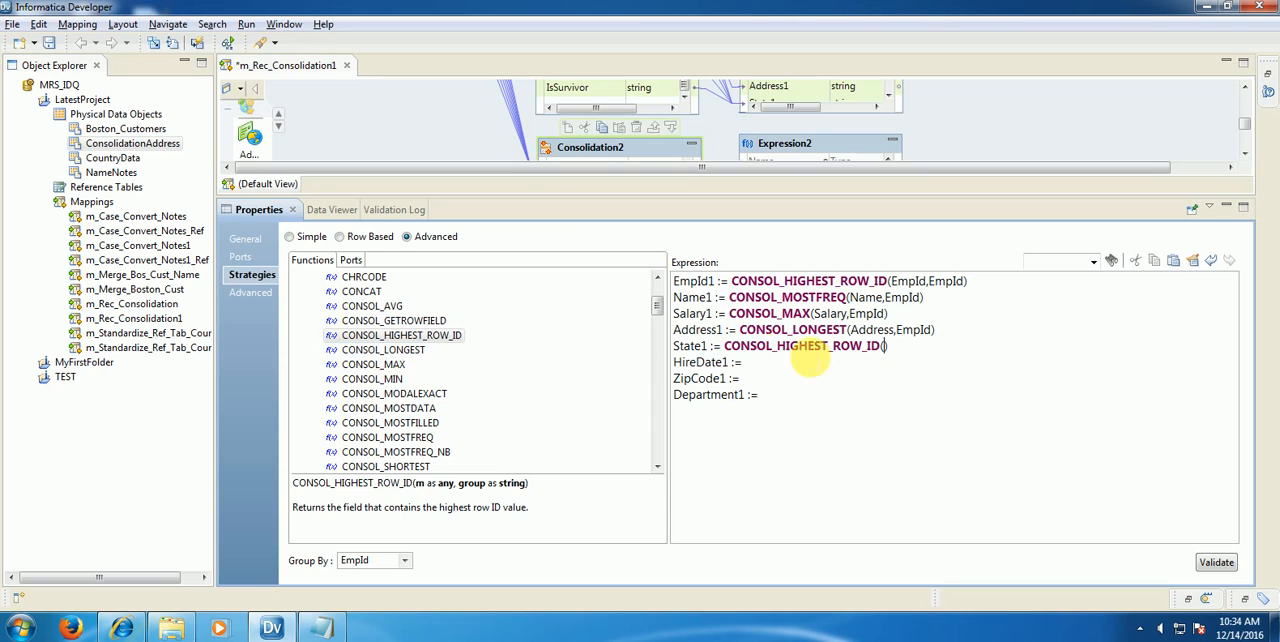
drag(705, 346, 673, 346)
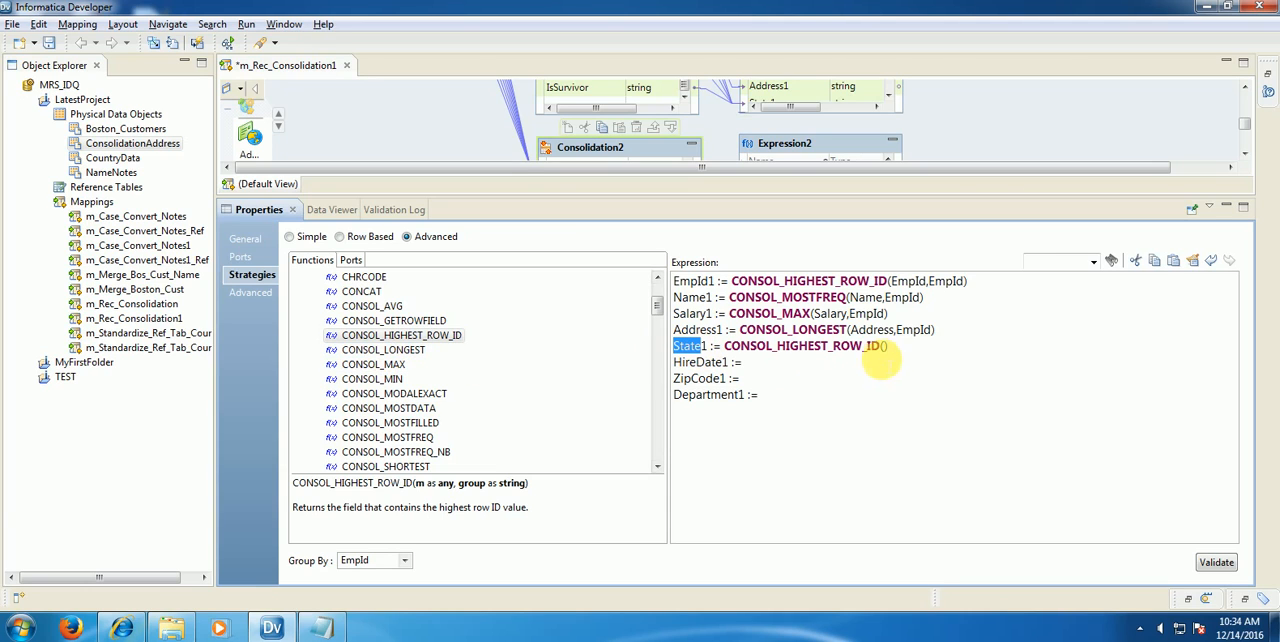
drag(883, 346, 916, 346)
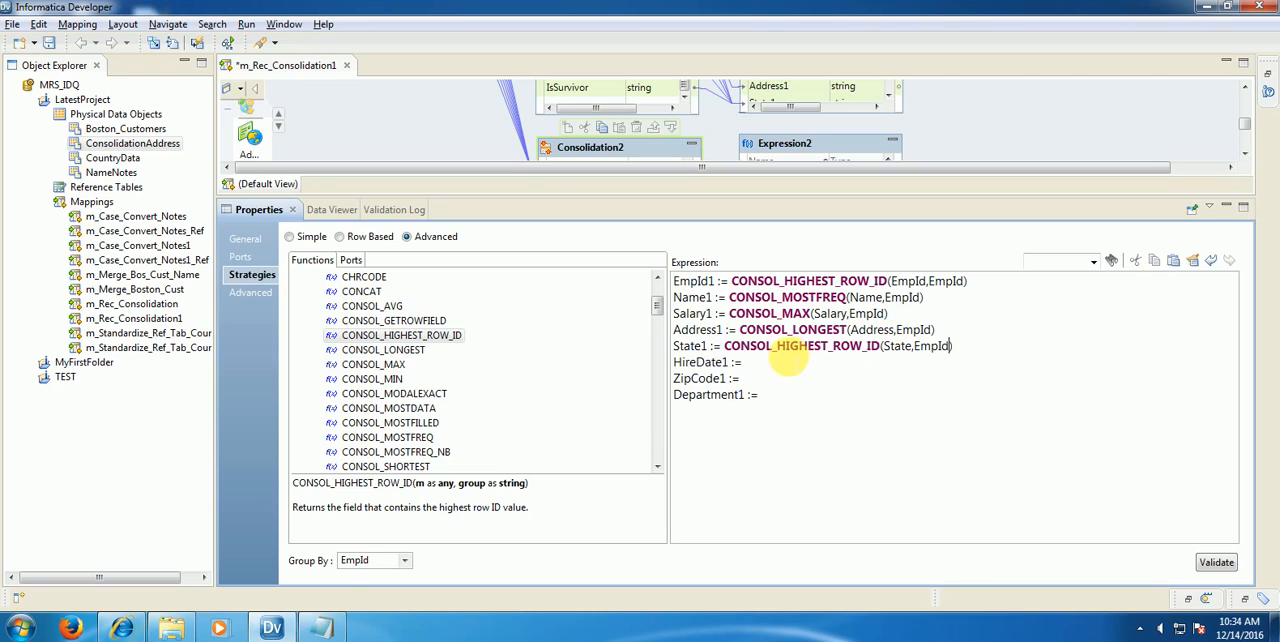
Step: Assign CONSOL_MIN(HireDate,EmpId) to HireDate1 in the strategy expression
double_click(403, 381)
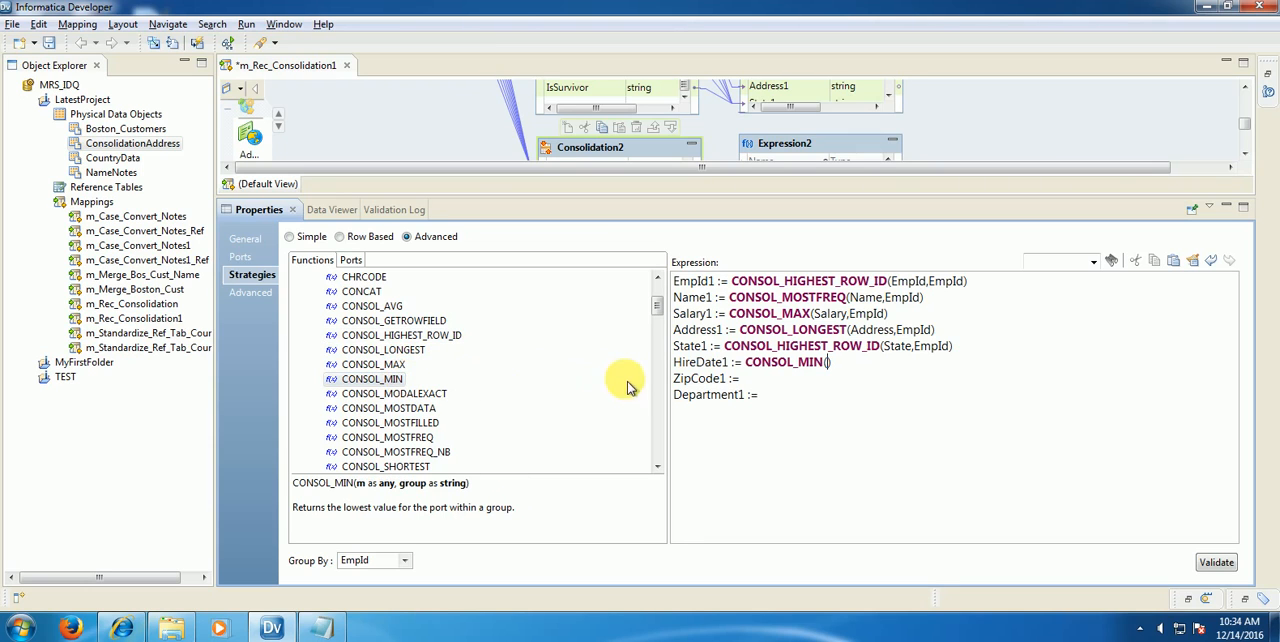
drag(724, 362, 643, 366)
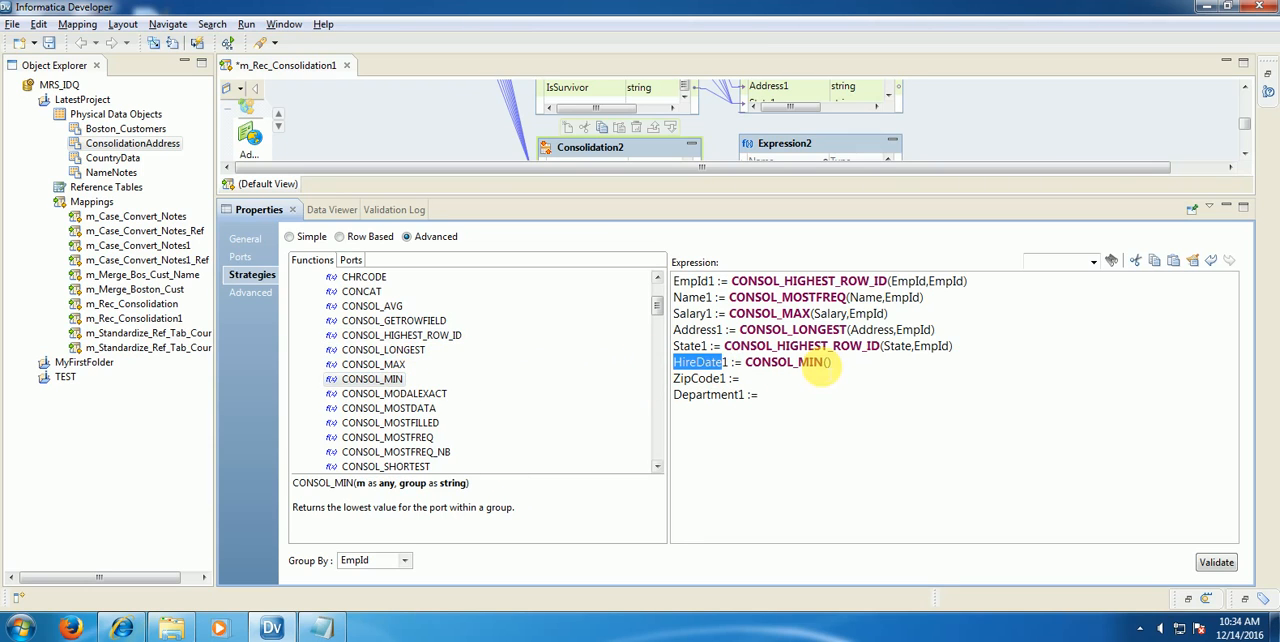
click(826, 363)
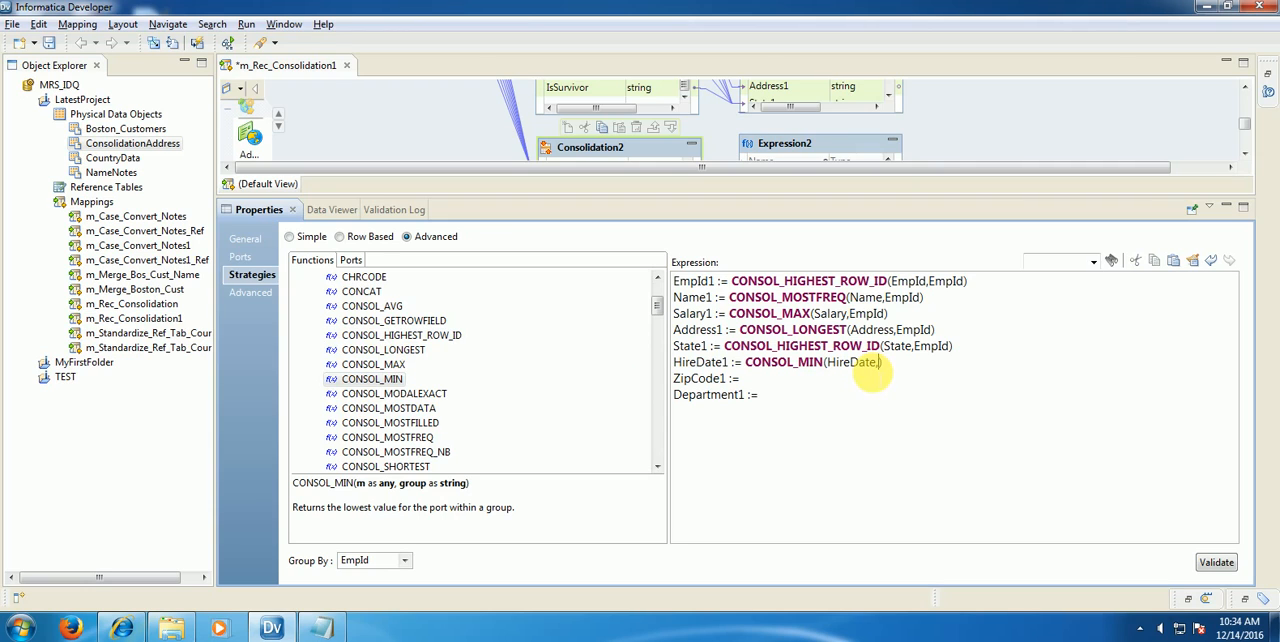
drag(915, 346, 948, 346)
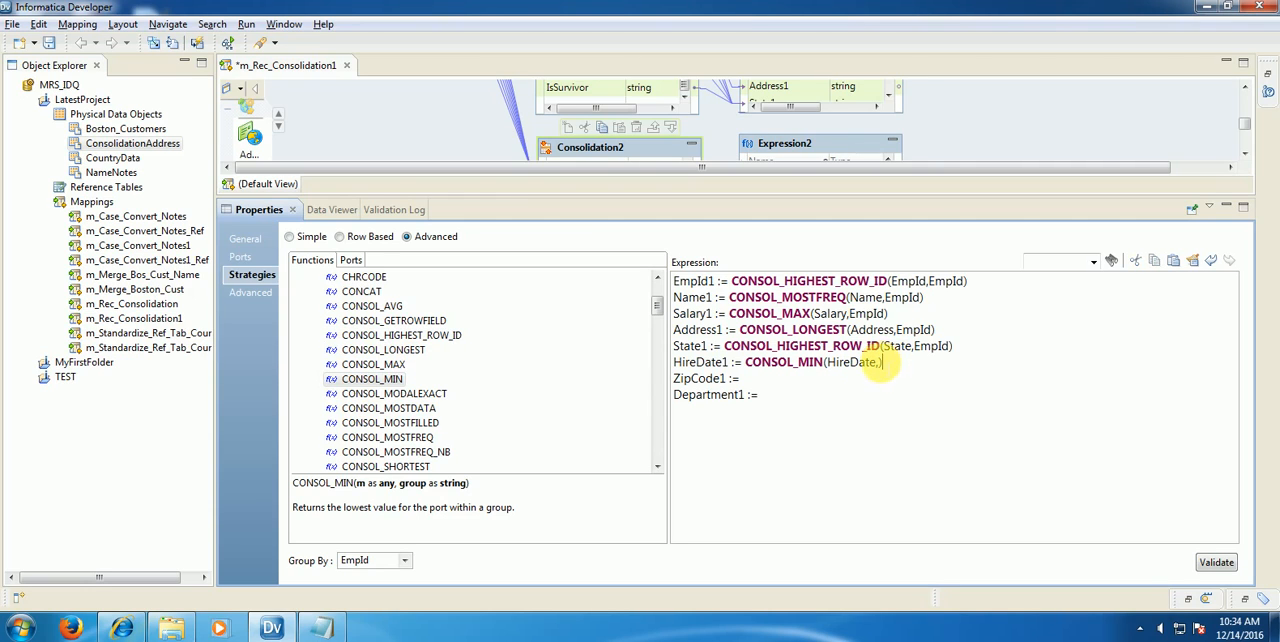
key(ctrl+v)
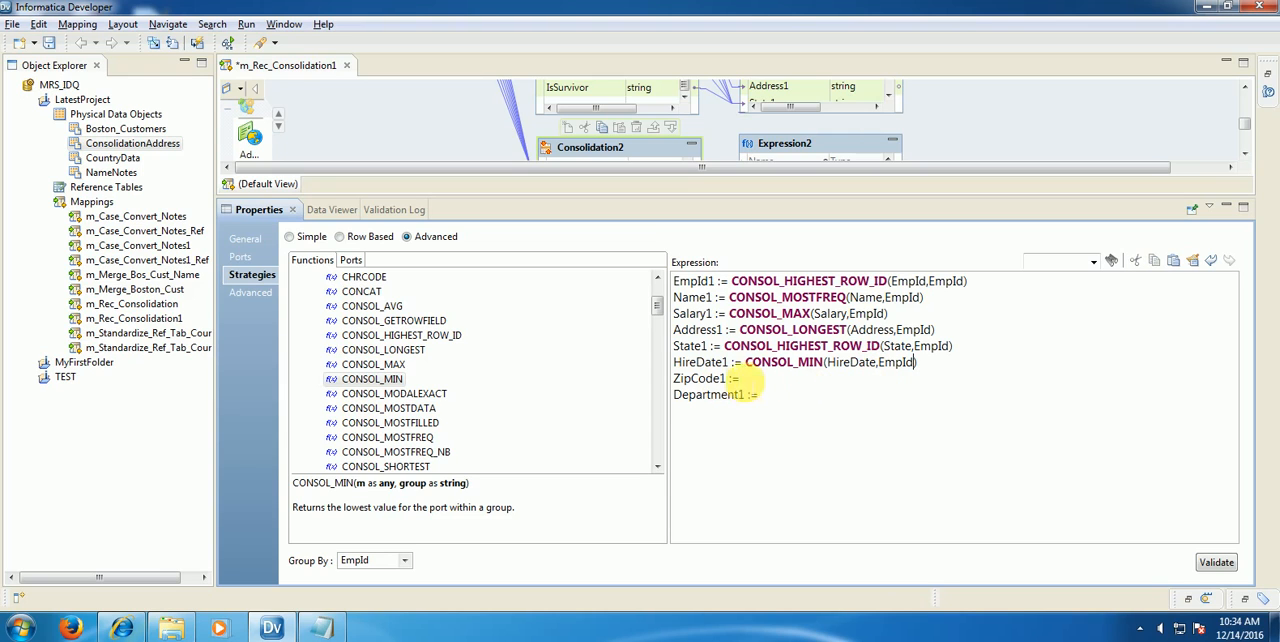
Step: Assign CONSOL_MOSTFREQ_NB(ZipCode,EmpId) to ZipCode1 in the strategy expression
click(763, 383)
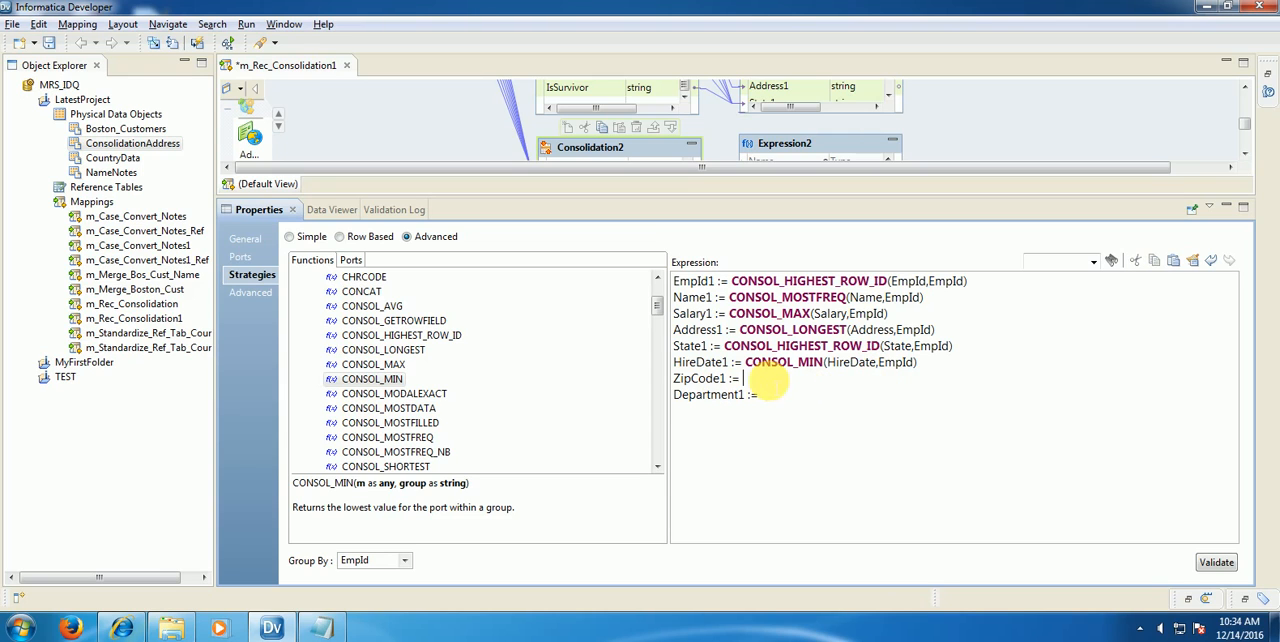
double_click(403, 454)
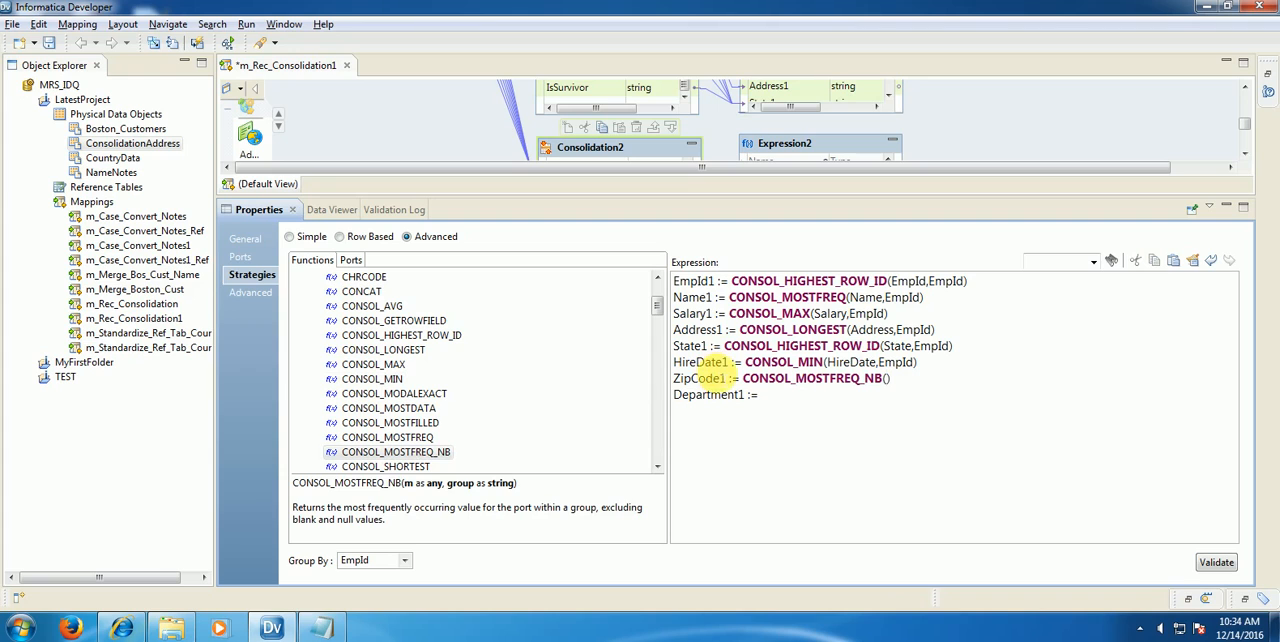
drag(722, 379, 610, 378)
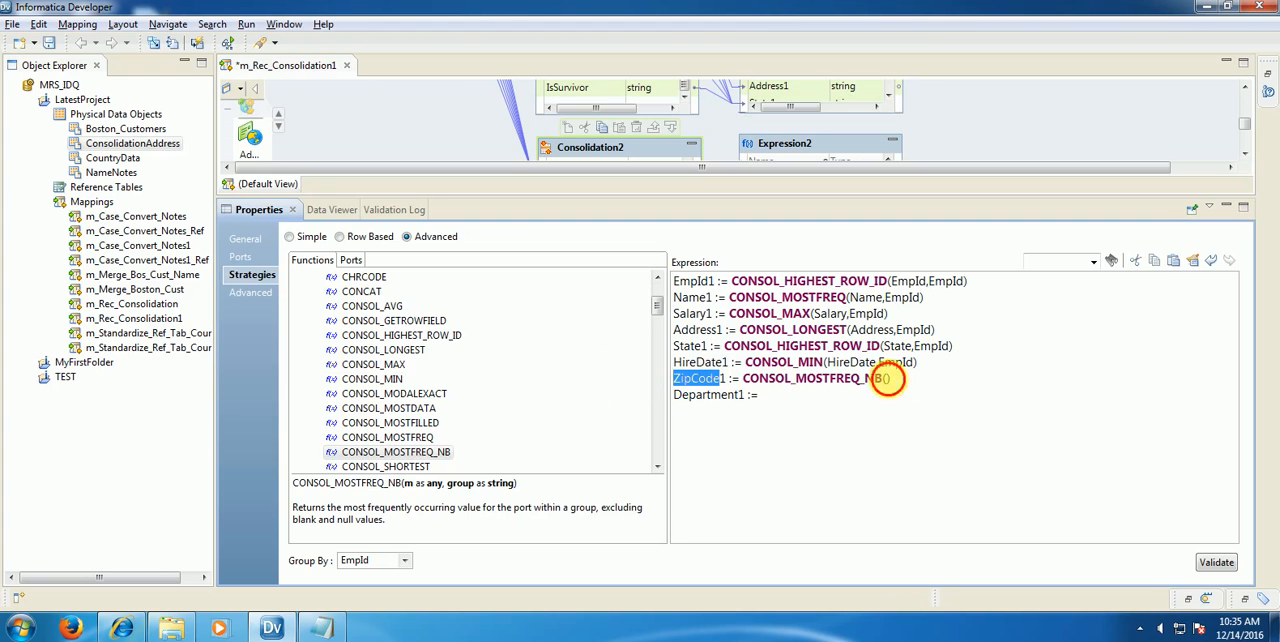
drag(887, 379, 914, 362)
key(ctrl+c)
text(,)
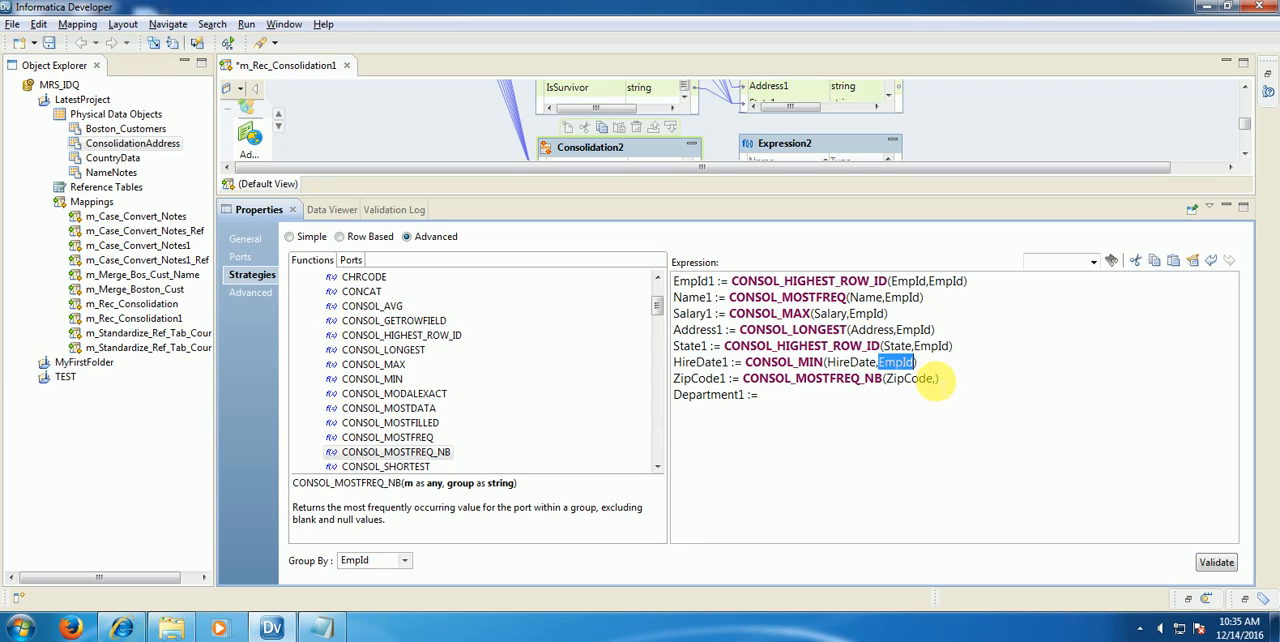
click(937, 379)
key(ctrl+v)
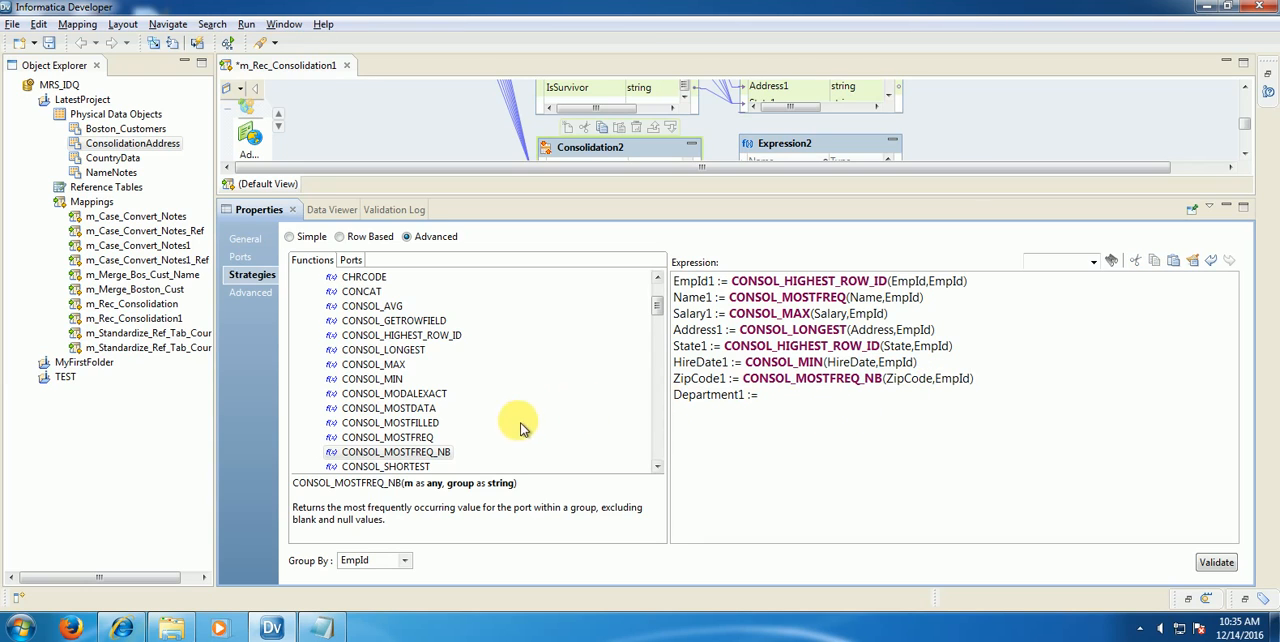
Step: Assign CONSOL_SHORTEST(Department,EmpId) to Department1, following the rule in Sample.txt, and validate the strategy expression
click(320, 627)
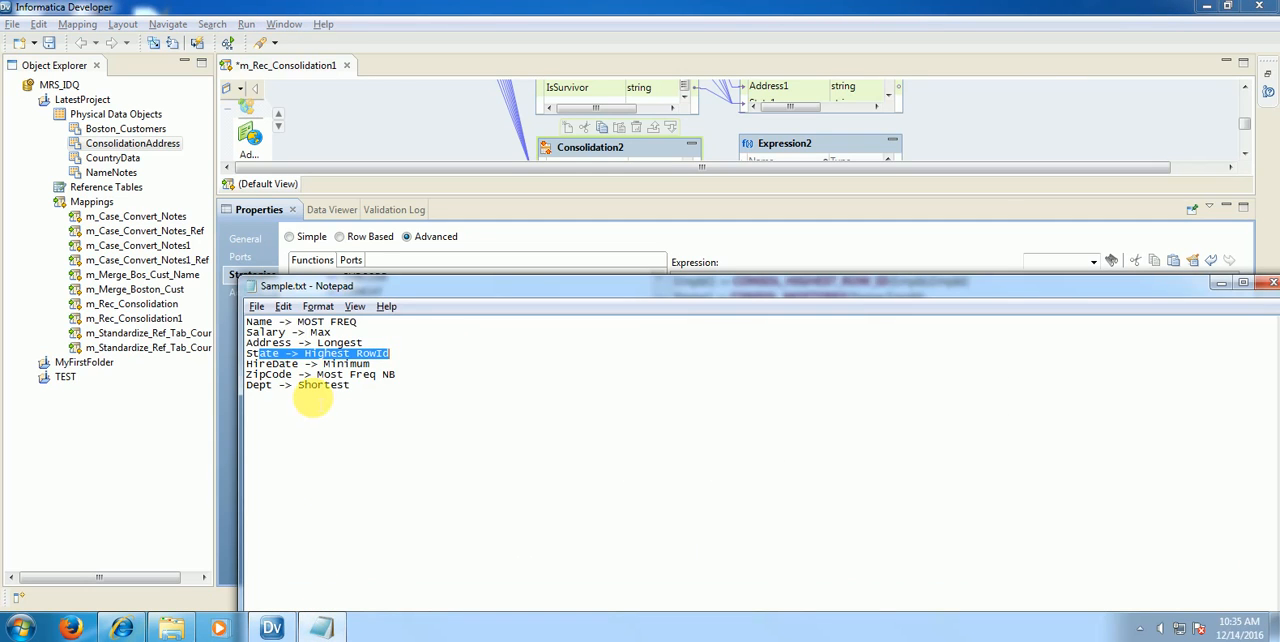
click(766, 243)
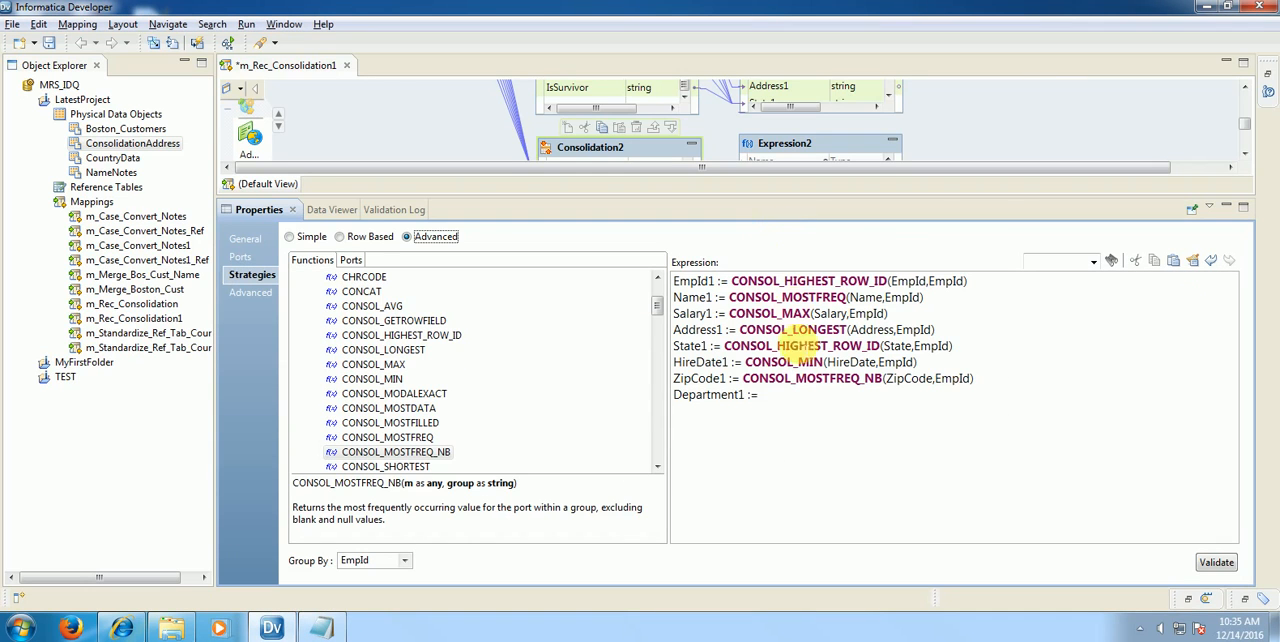
click(790, 400)
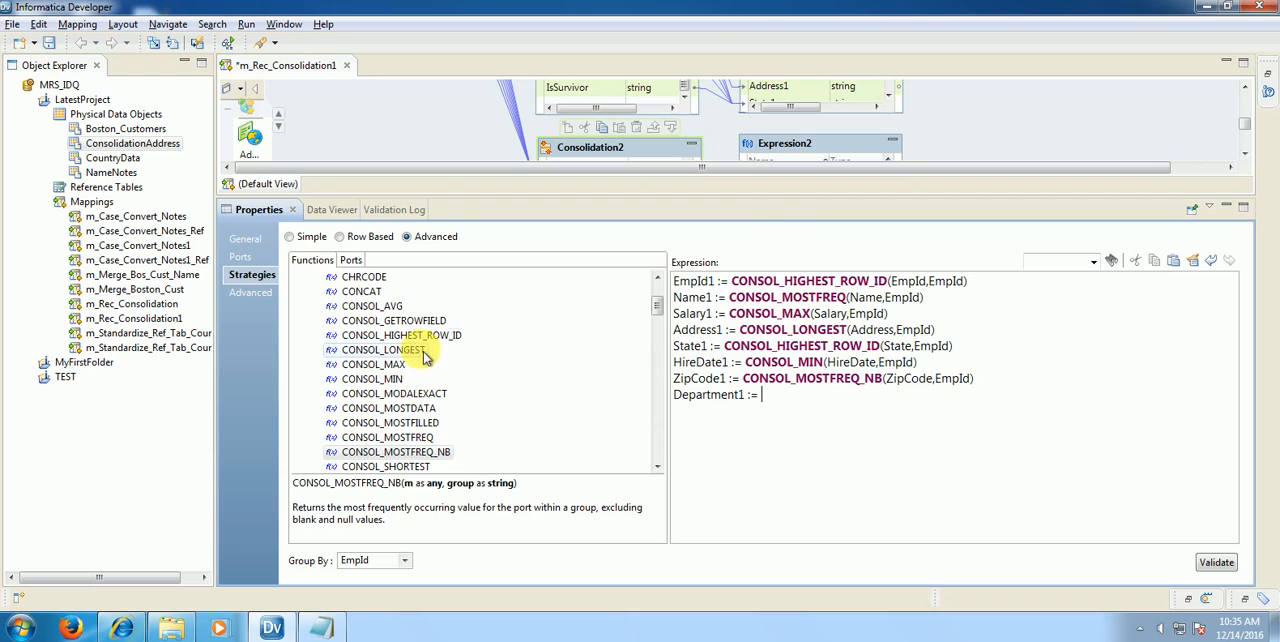
double_click(410, 470)
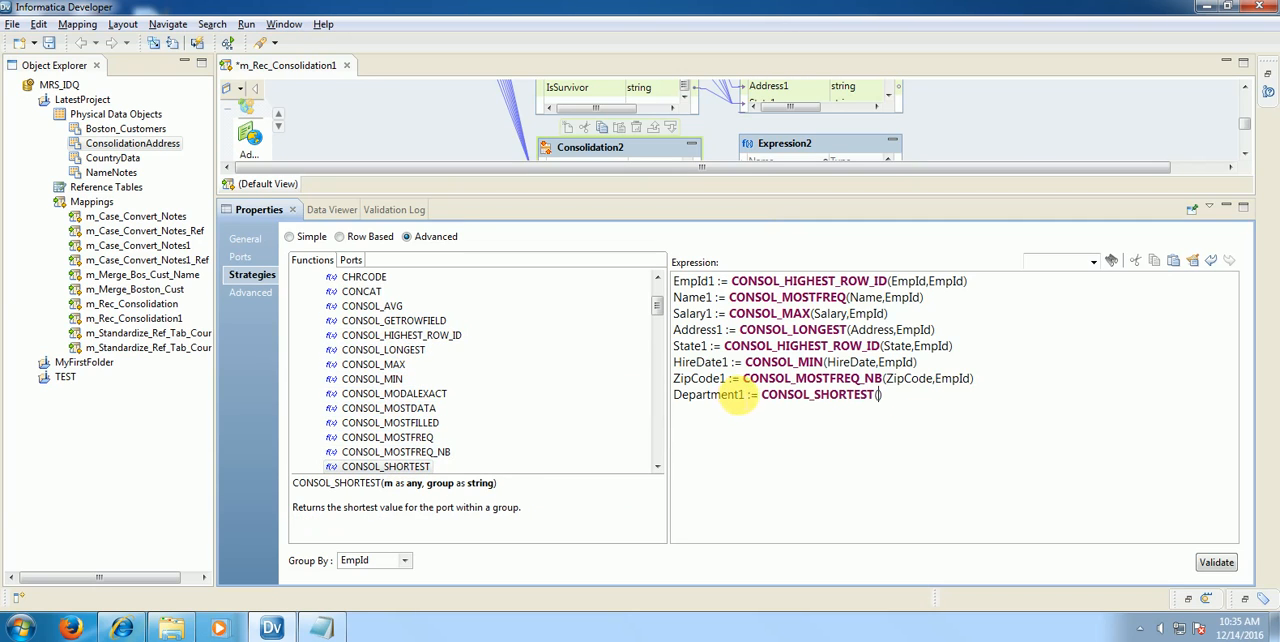
drag(737, 398, 616, 381)
double_click(690, 395)
key(ctrl+c)
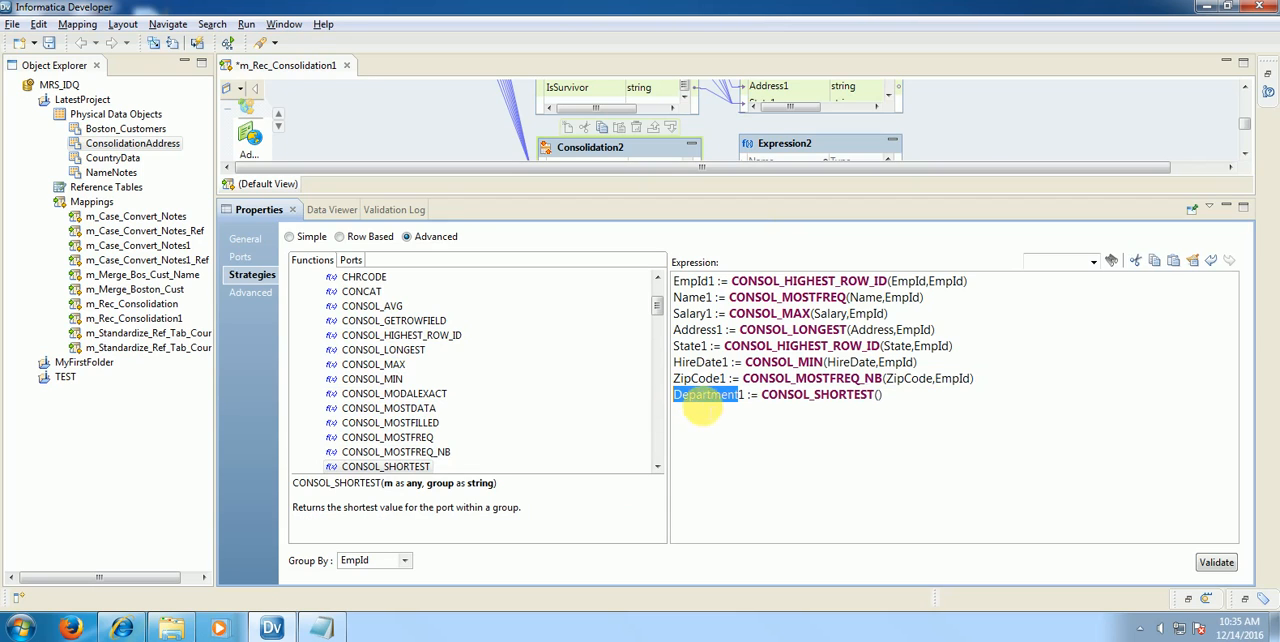
click(879, 396)
key(ctrl+v)
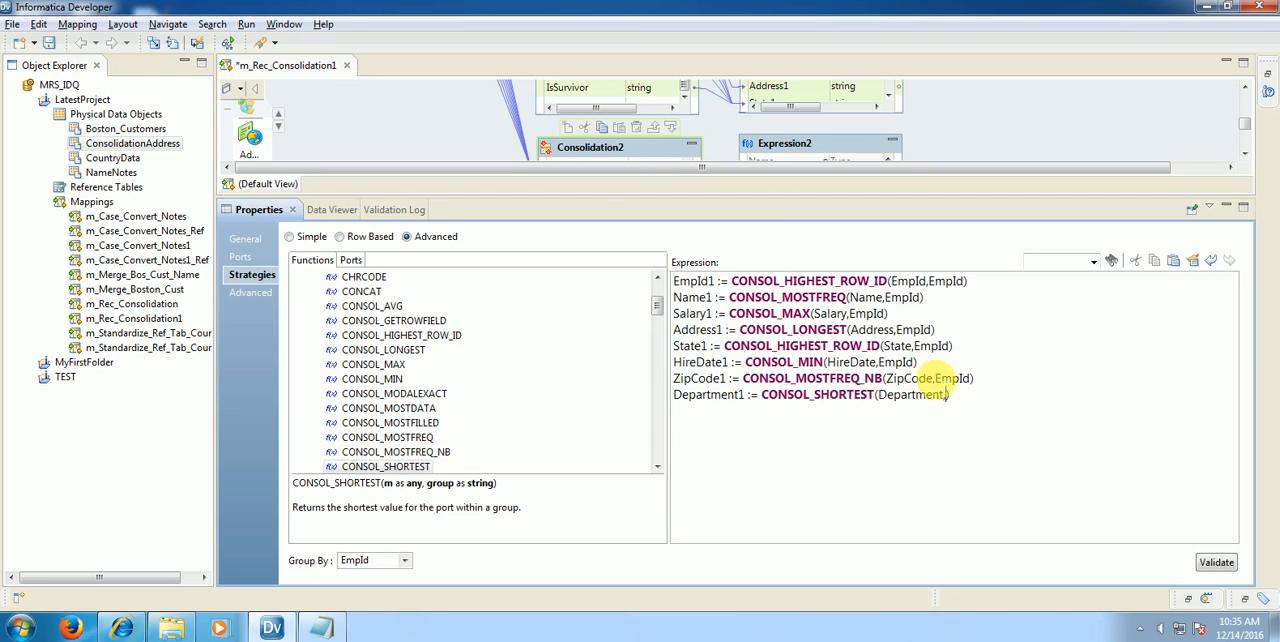
drag(935, 378, 970, 378)
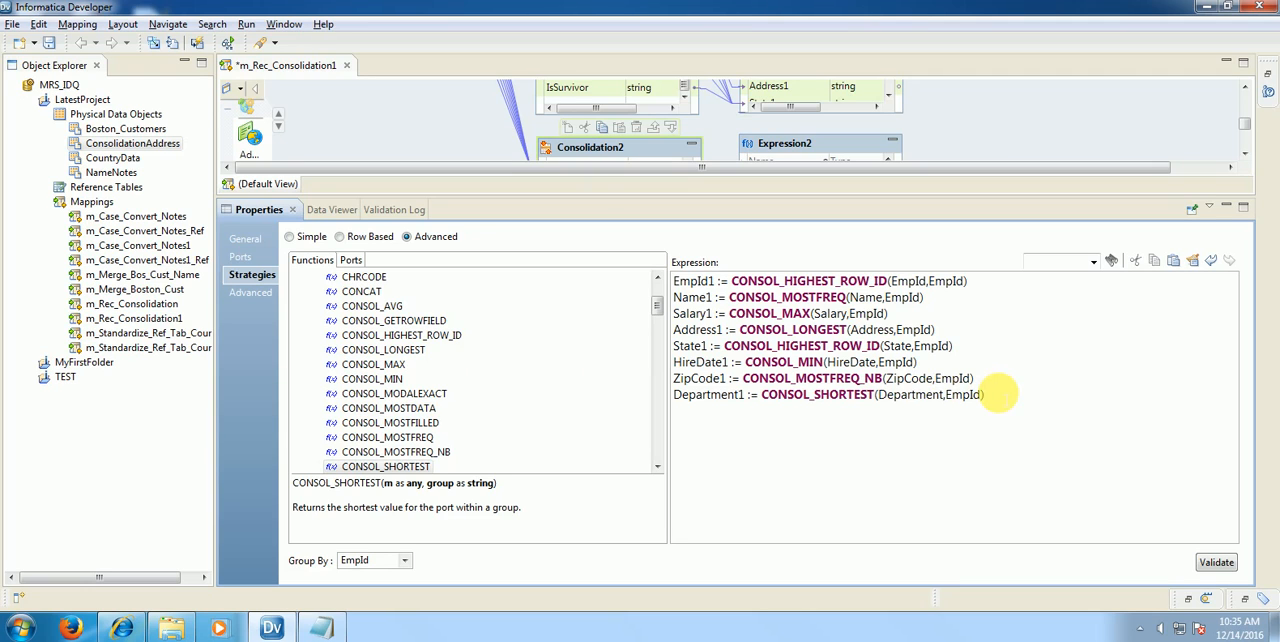
click(1220, 568)
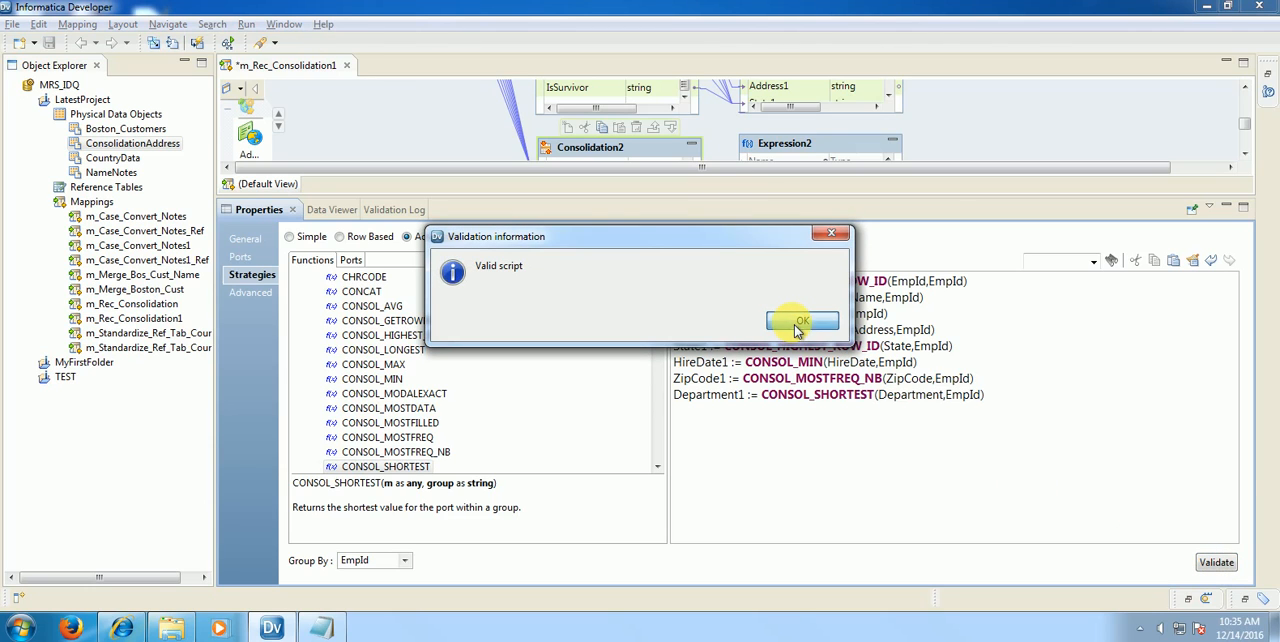
click(799, 323)
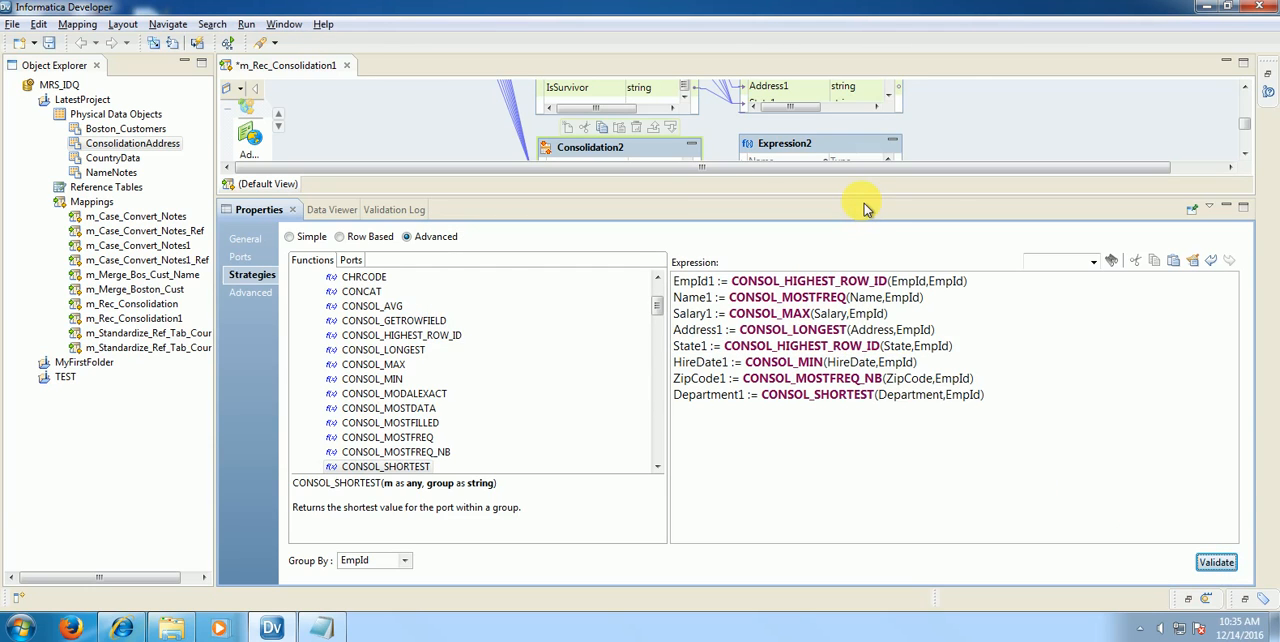
Step: Run the data viewer on Expression2 and examine the survivor record for EmpId 1, widening the Address1 column to read full addresses
drag(868, 205, 866, 330)
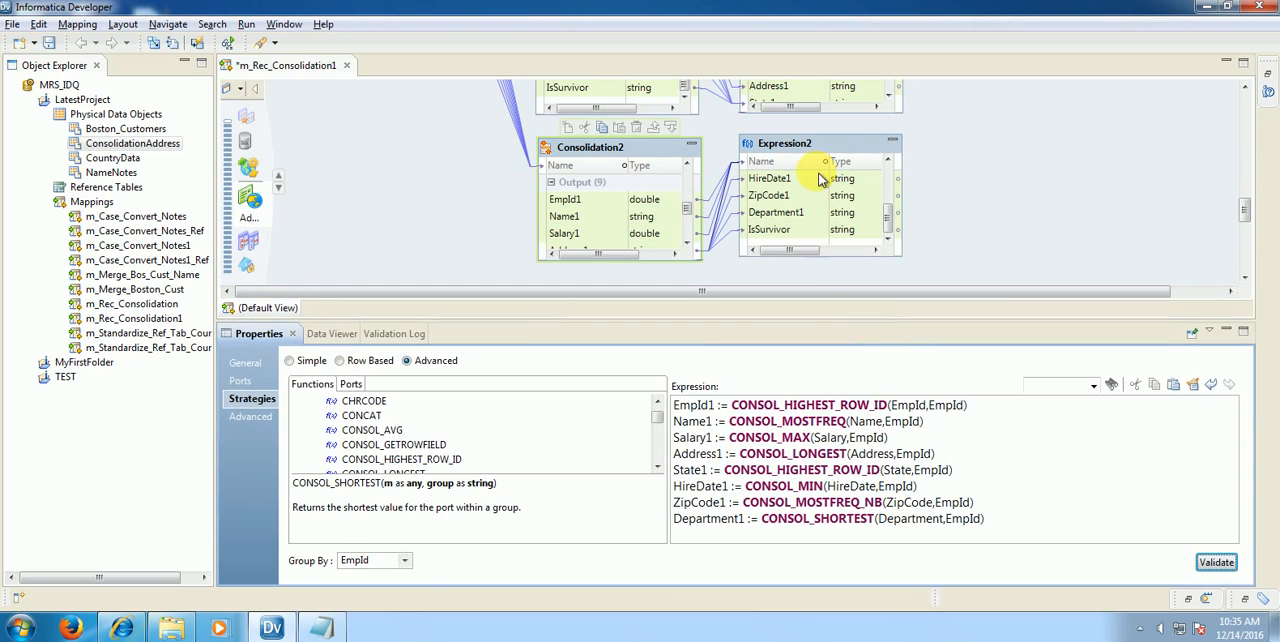
right_click(831, 150)
click(914, 309)
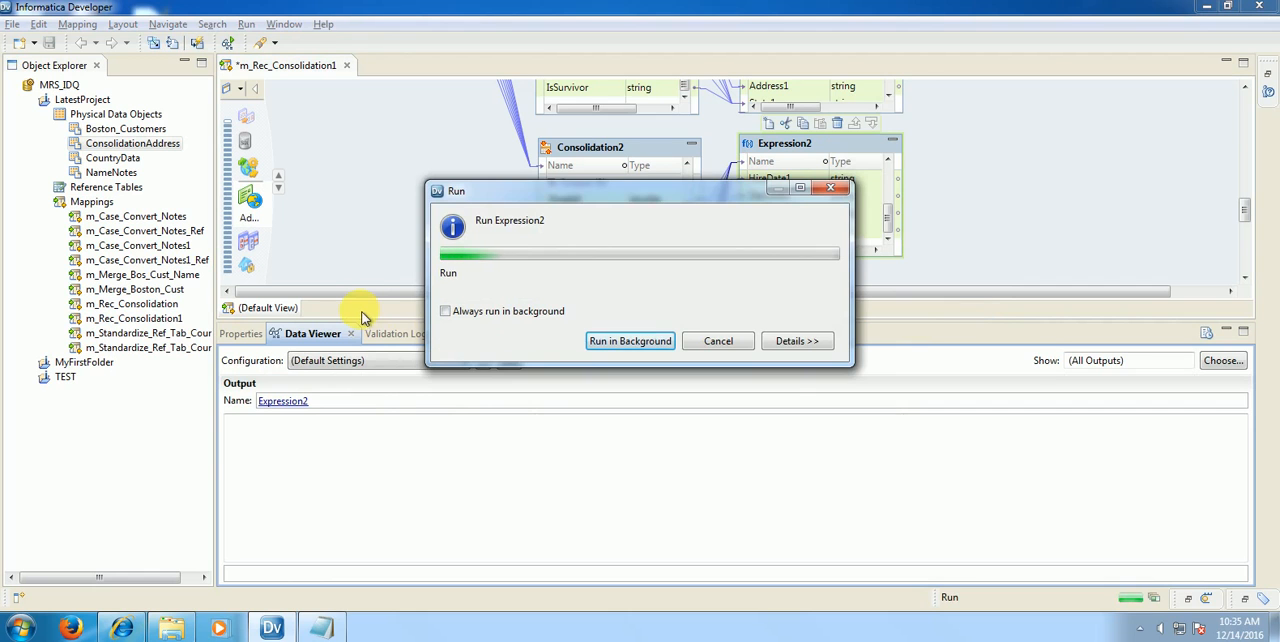
drag(358, 332, 393, 200)
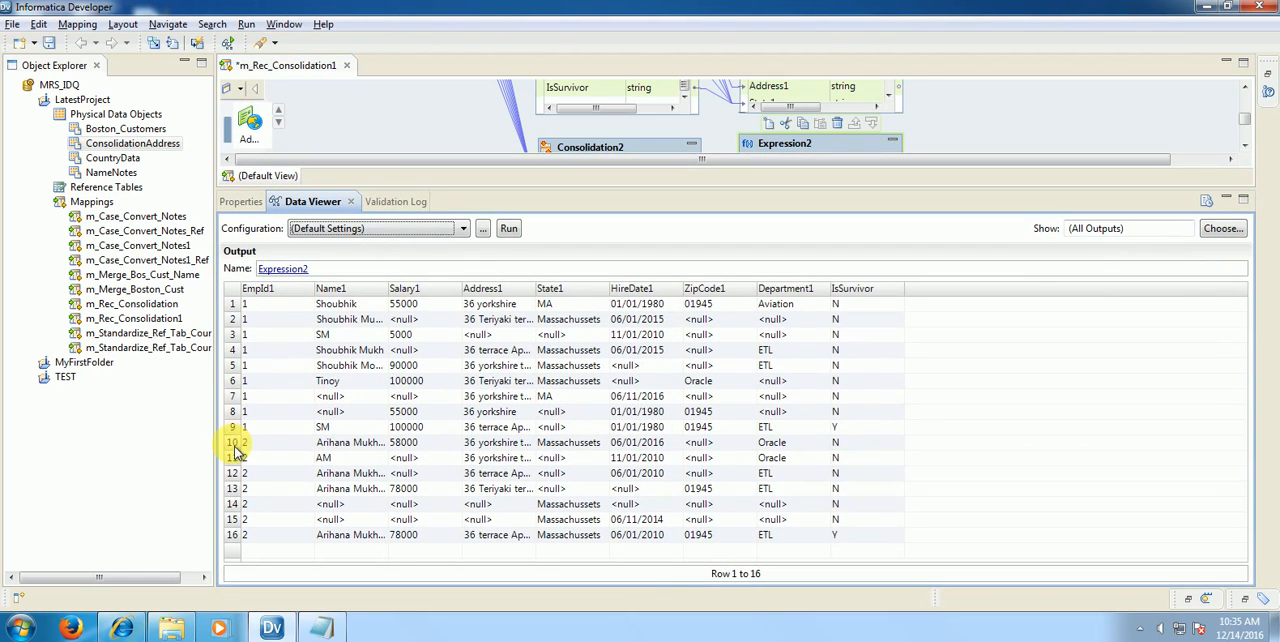
click(256, 427)
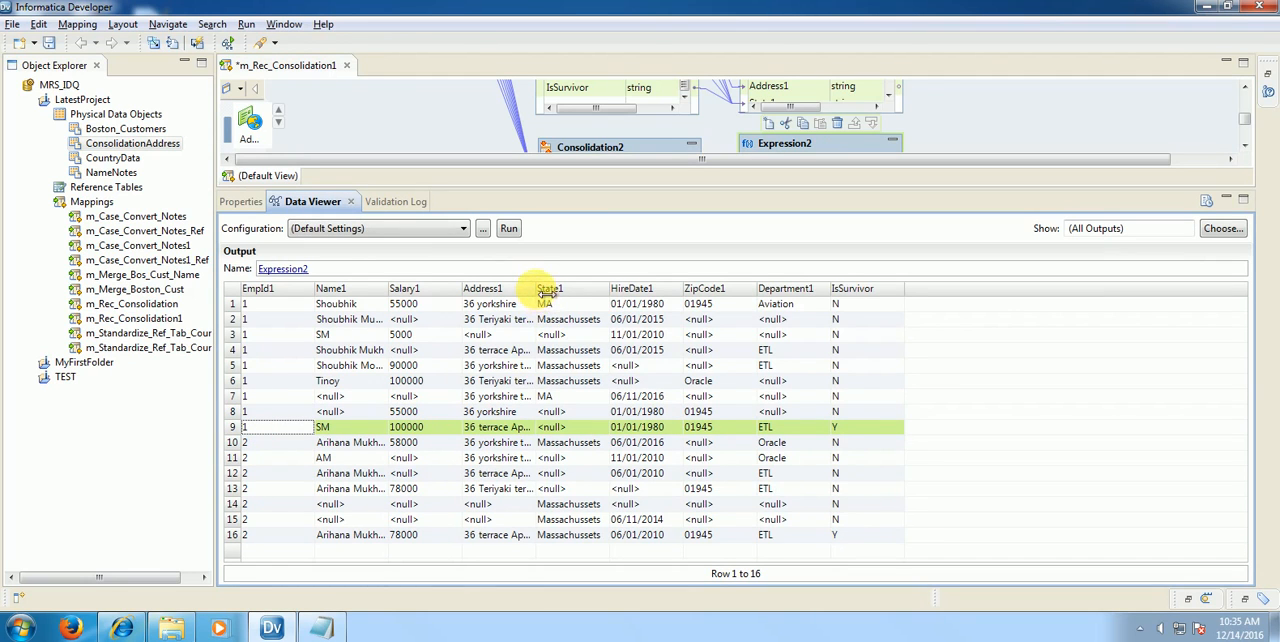
drag(540, 290, 632, 292)
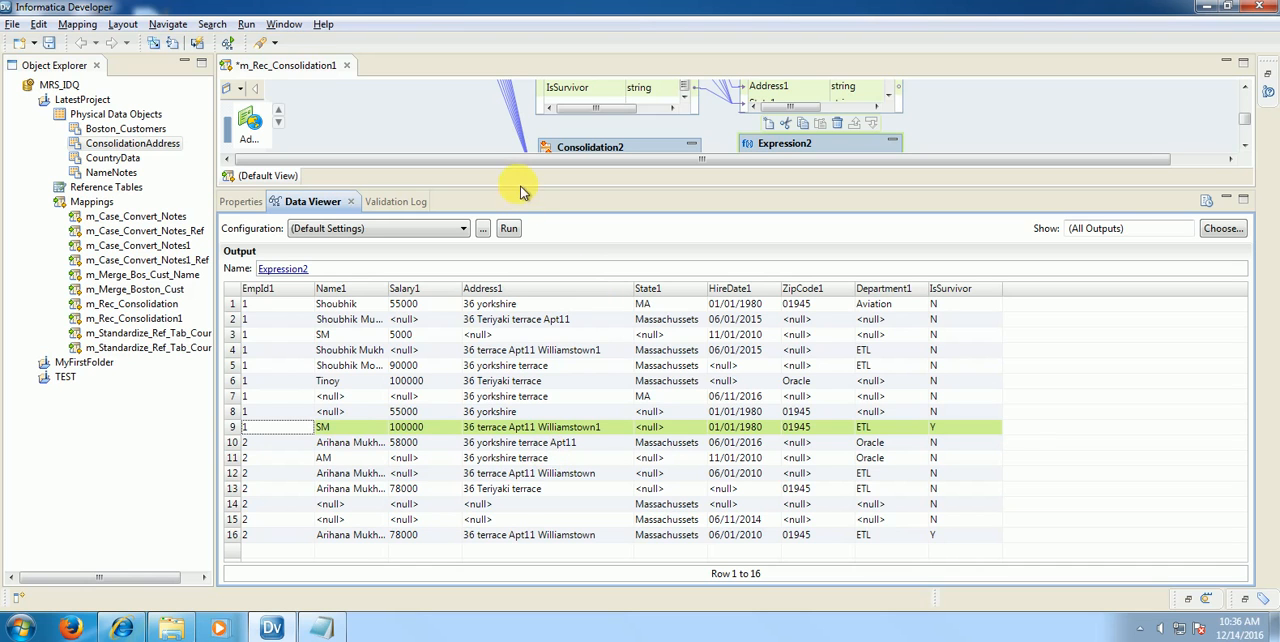
Step: Add another Consolidation transformation to the mapping and place it directly below Consolidation2
drag(527, 197, 561, 362)
click(449, 263)
scroll(449, 263, down, 3)
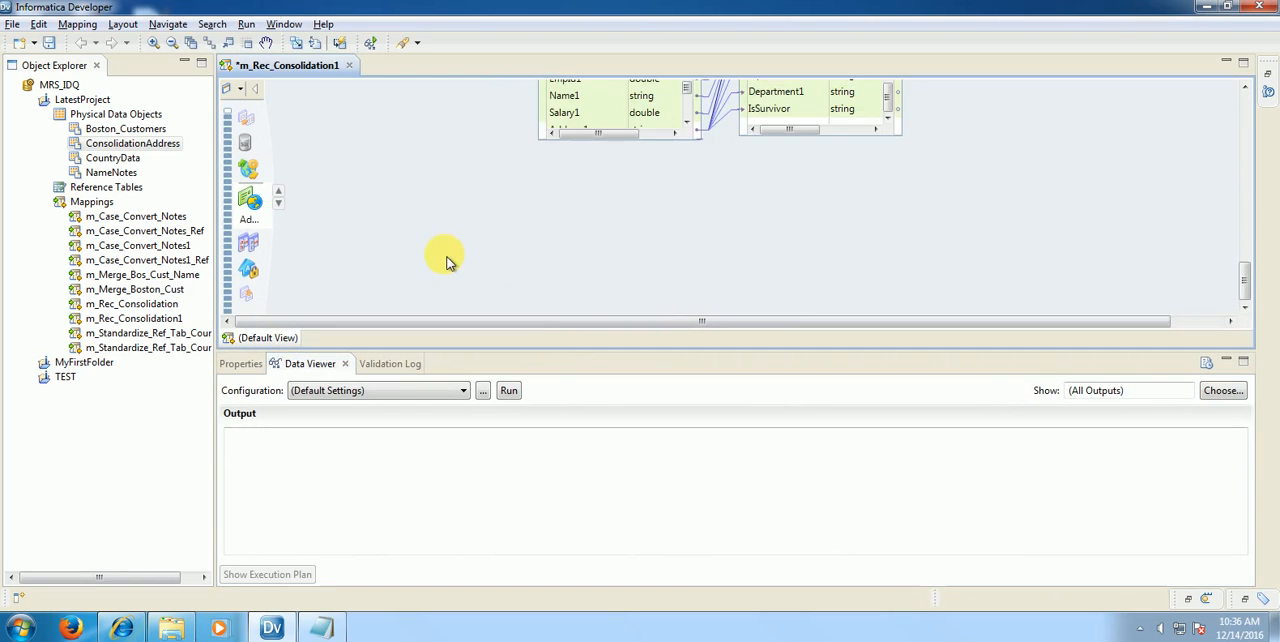
right_click(565, 185)
click(590, 188)
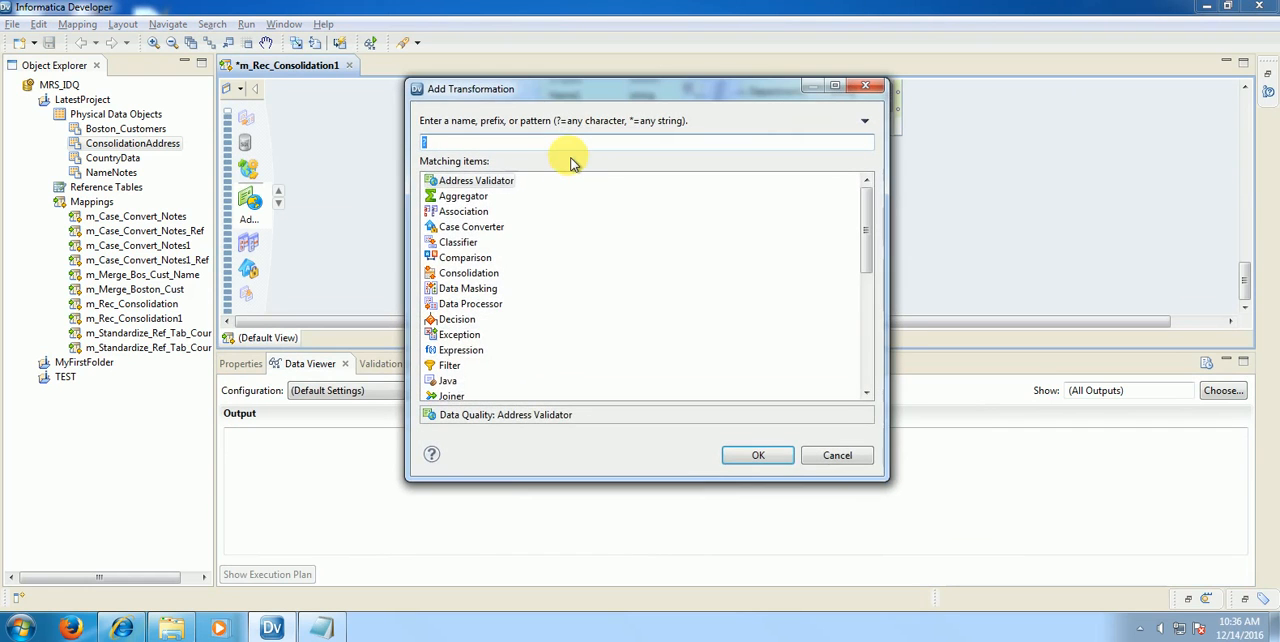
text(cons)
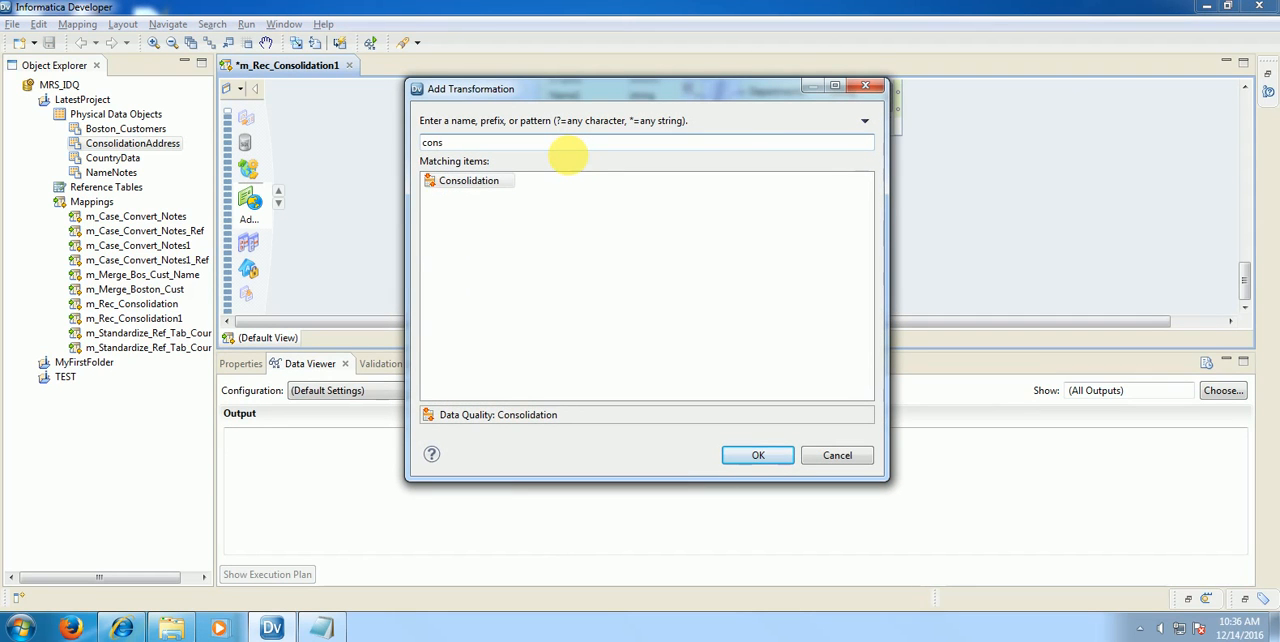
click(440, 181)
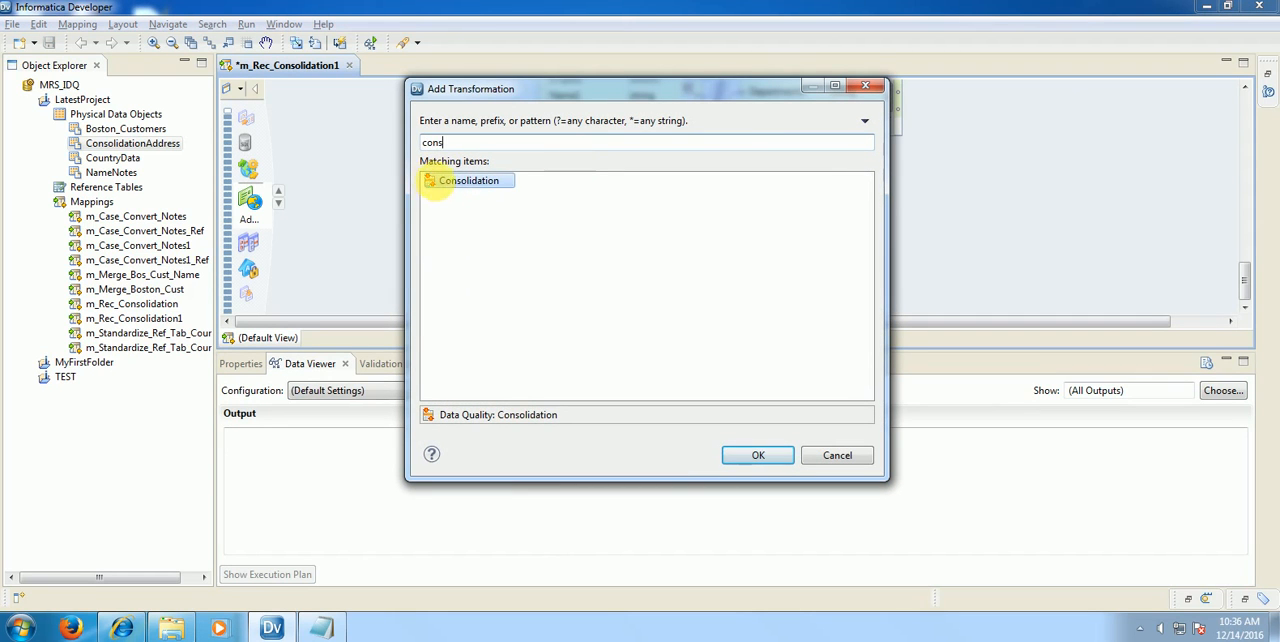
click(752, 455)
drag(657, 189, 610, 146)
Step: Add an Expression transformation and place it beside Consolidation3
right_click(752, 183)
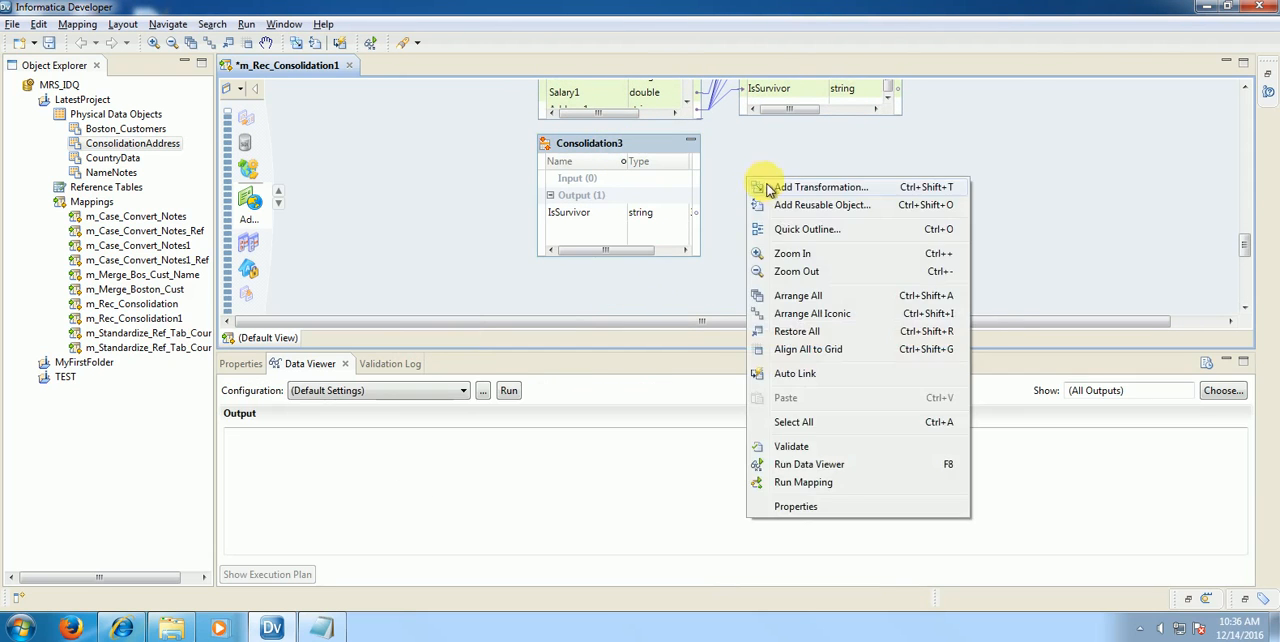
click(765, 186)
text(exp)
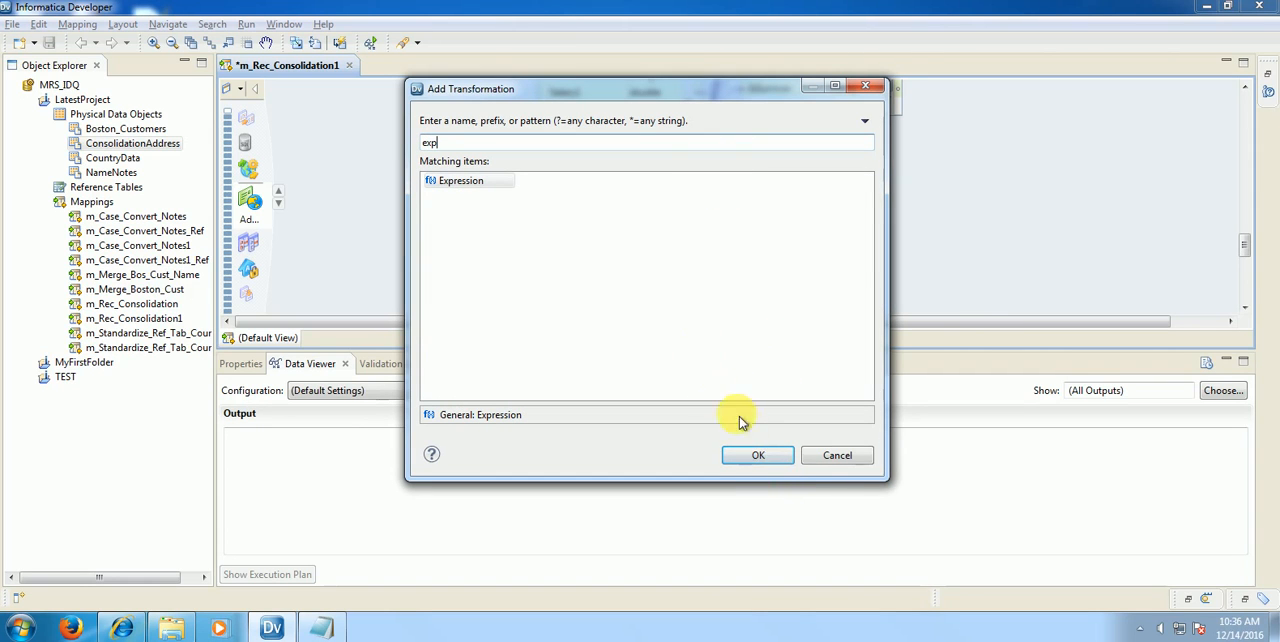
click(758, 456)
drag(813, 202, 777, 146)
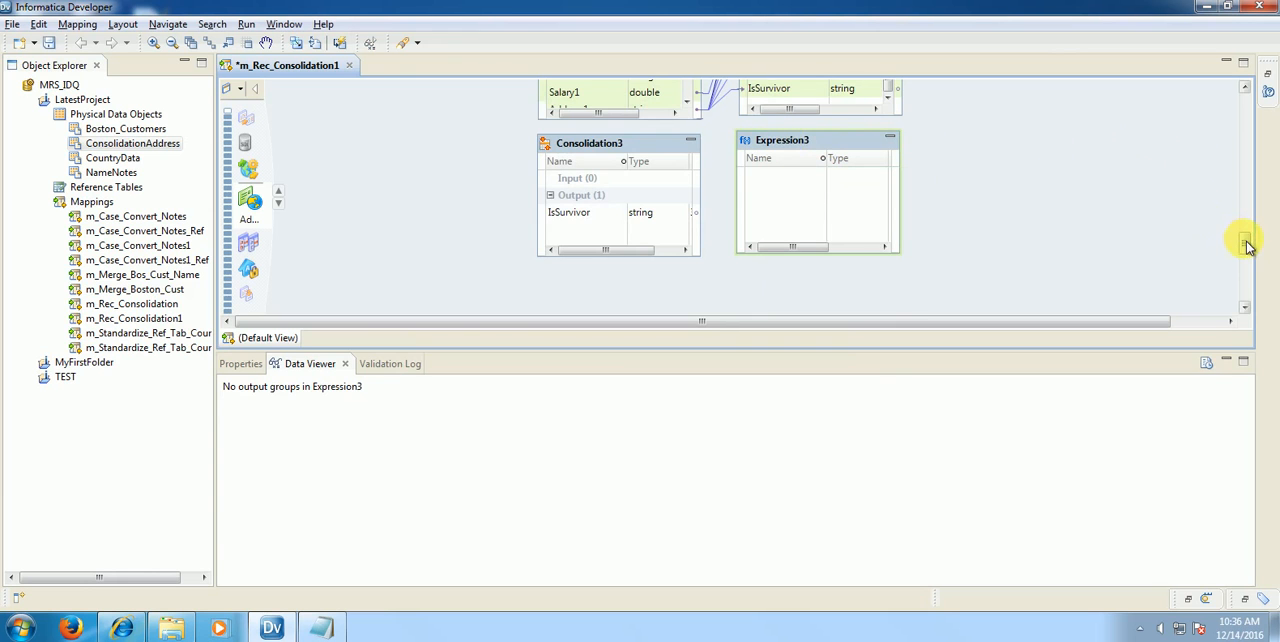
Step: Link the source ports EmpId through Department to Consolidation3, and its output ports EmpId1 through IsSurvivor to Expression3
drag(1247, 245, 1246, 131)
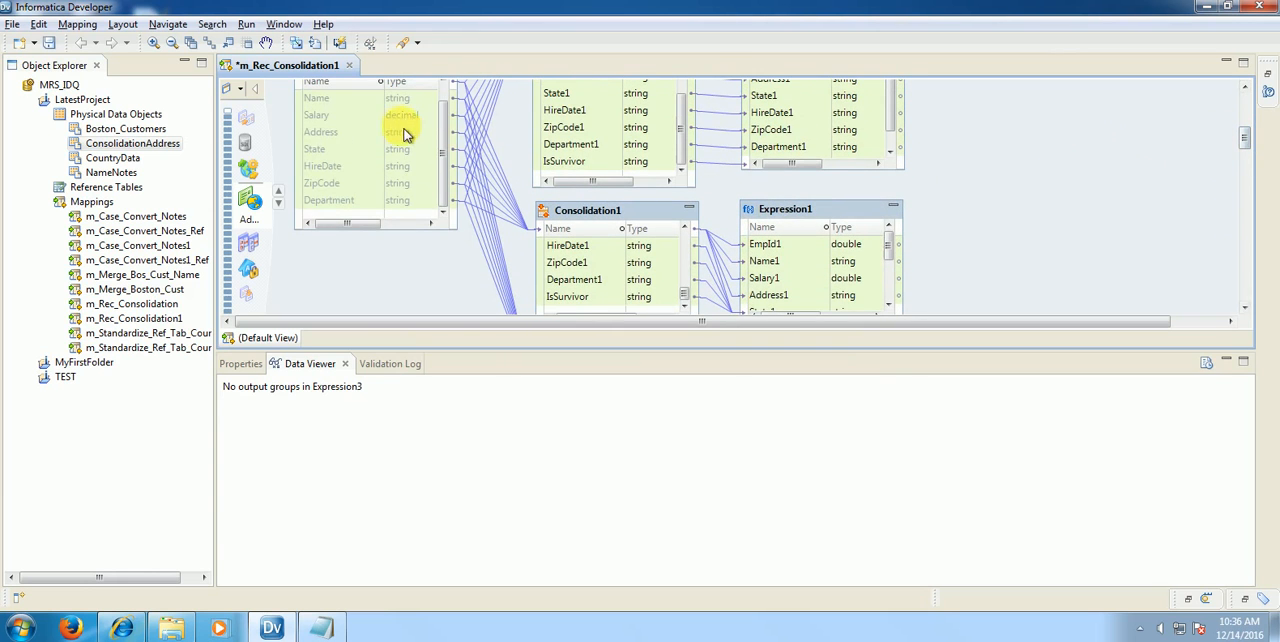
drag(405, 135, 576, 218)
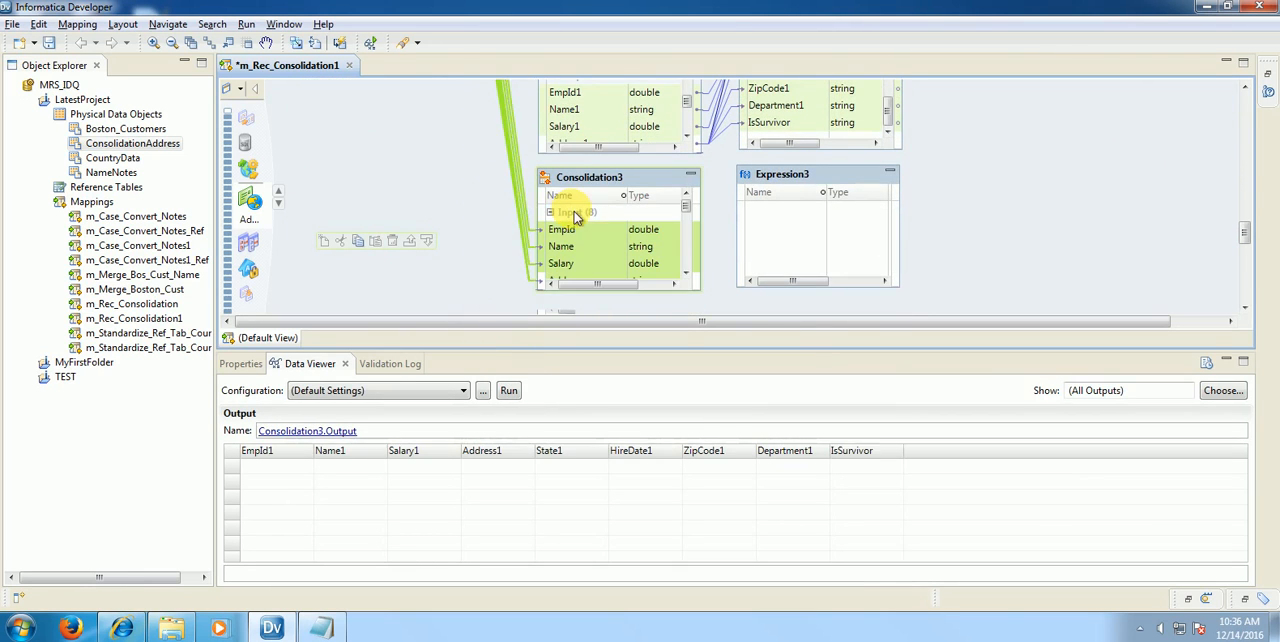
drag(687, 208, 688, 240)
click(603, 264)
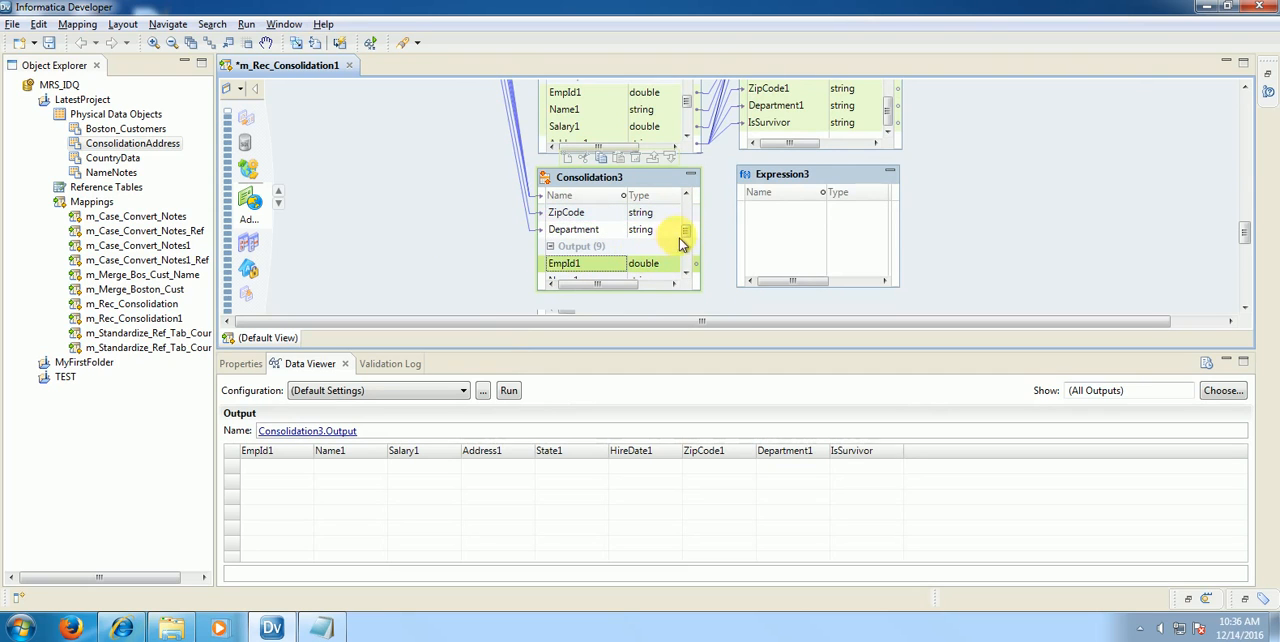
scroll(690, 252, down, 3)
shift+click(586, 265)
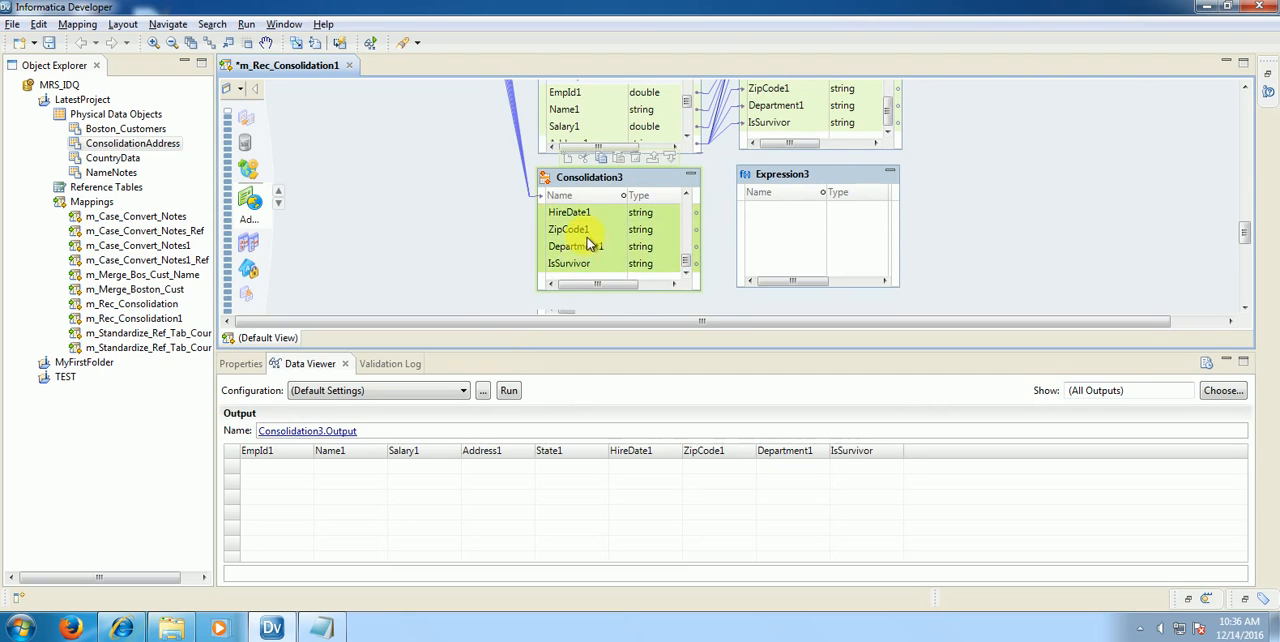
drag(586, 237, 762, 242)
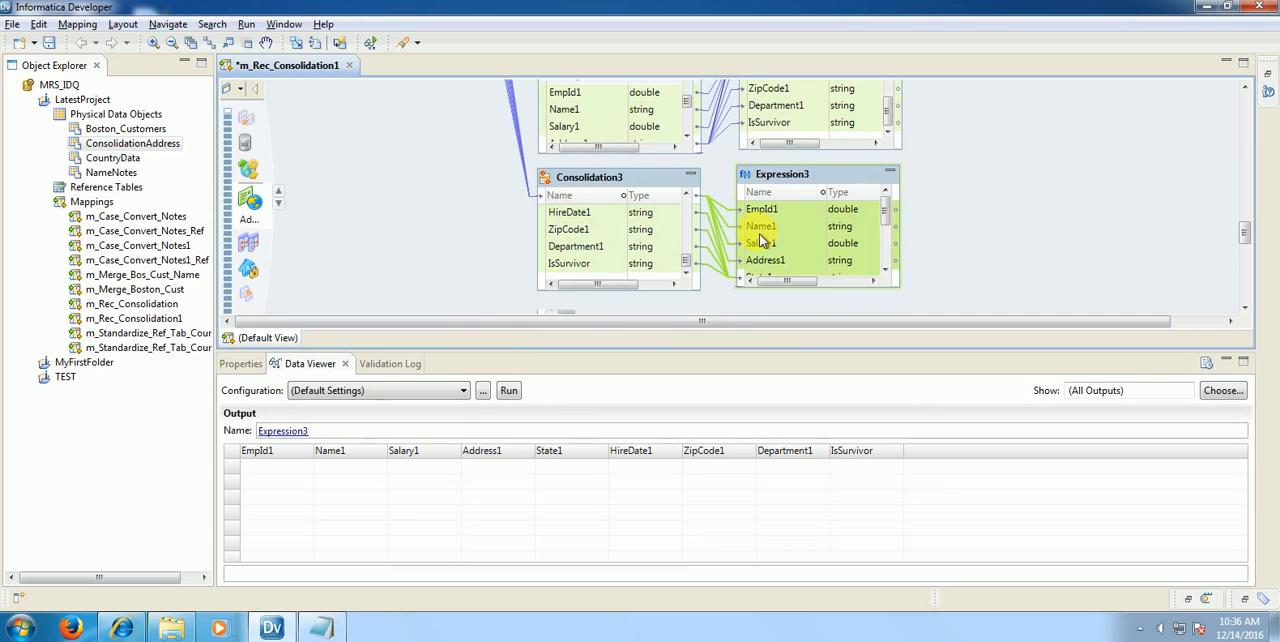
Step: Set the strategy type of Consolidation3 to Advanced and expand the All Functions group for its expression
click(588, 192)
click(246, 363)
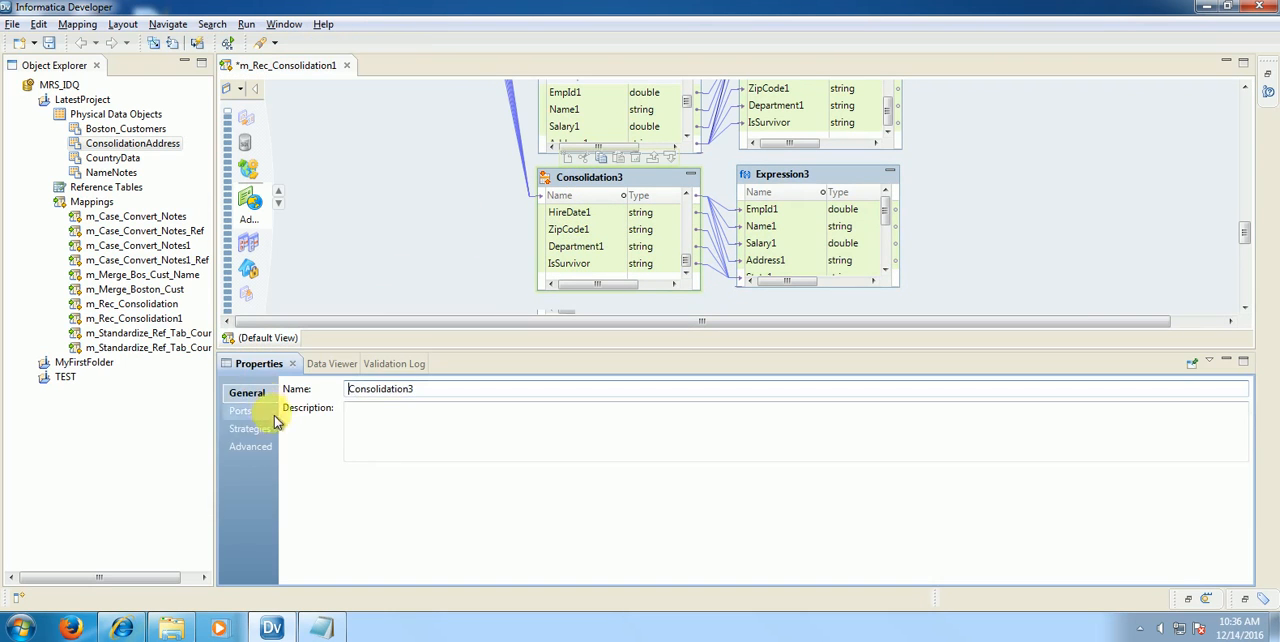
click(251, 428)
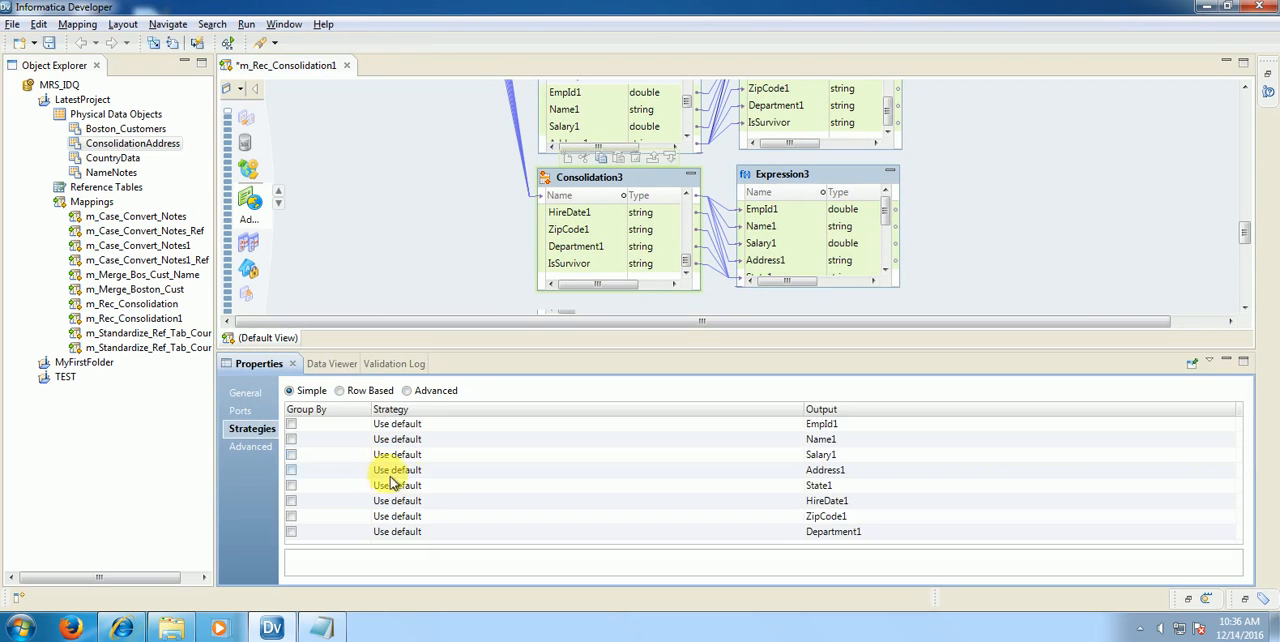
click(407, 390)
click(718, 318)
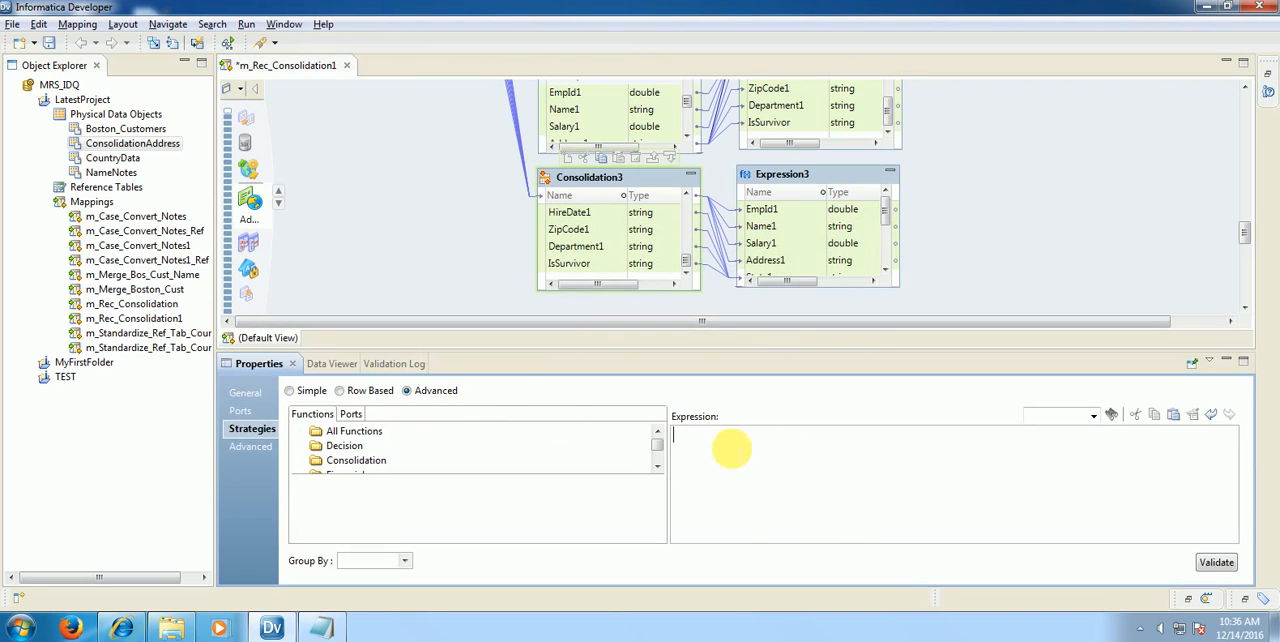
click(304, 433)
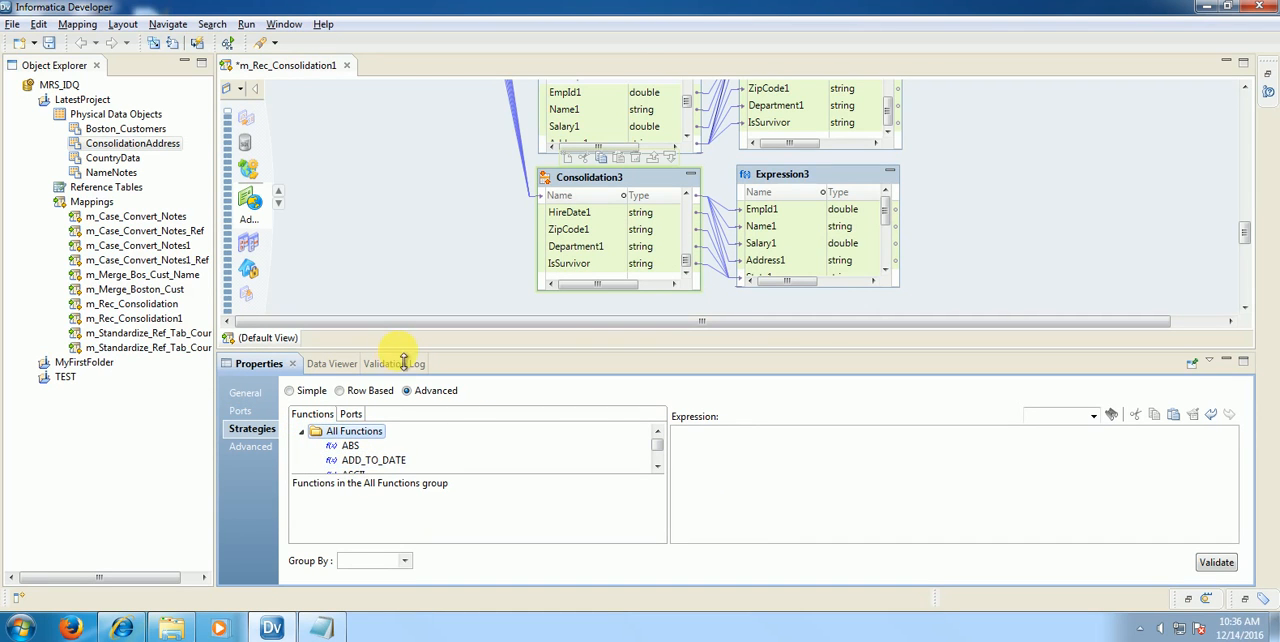
Step: Insert the CONSOL_MOSTDATA function into Consolidation3's strategy expression and put IF in front of it
drag(403, 362, 423, 277)
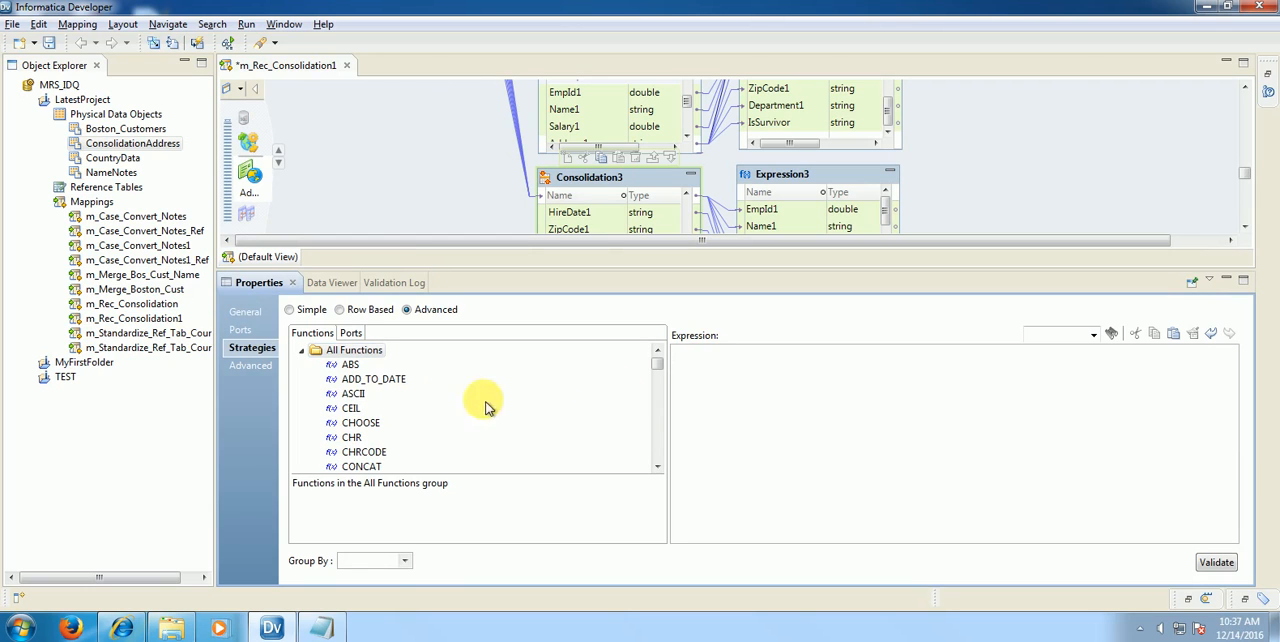
click(353, 393)
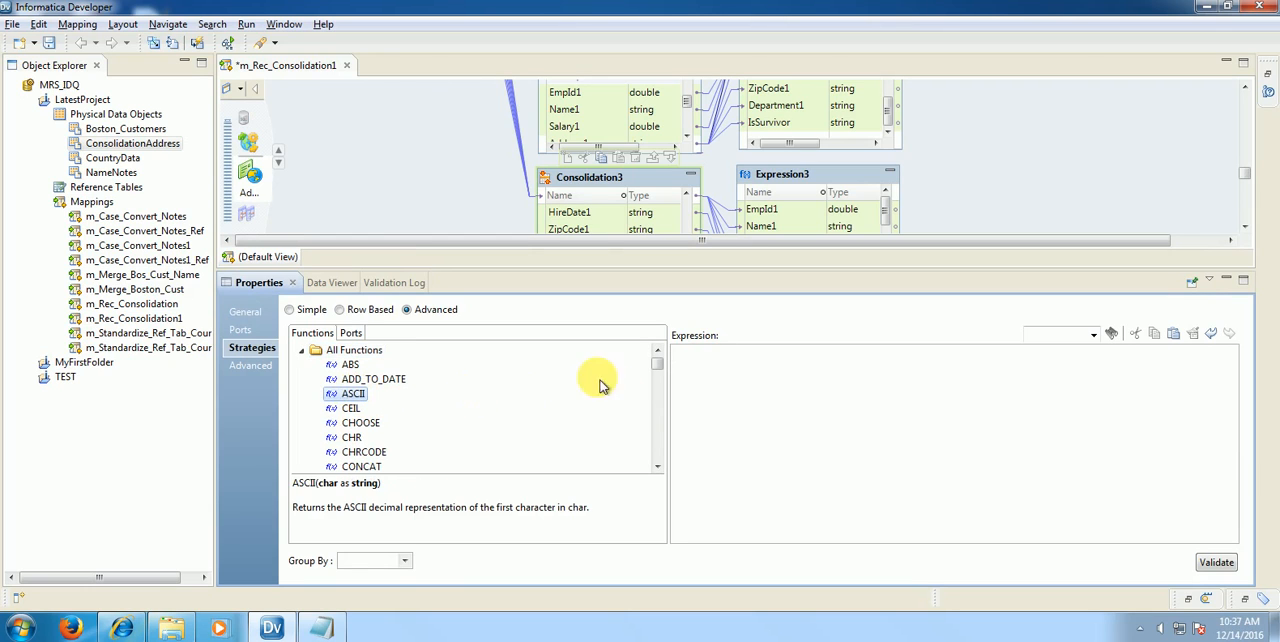
click(661, 378)
scroll(658, 388, down, 5)
scroll(658, 388, up, 3)
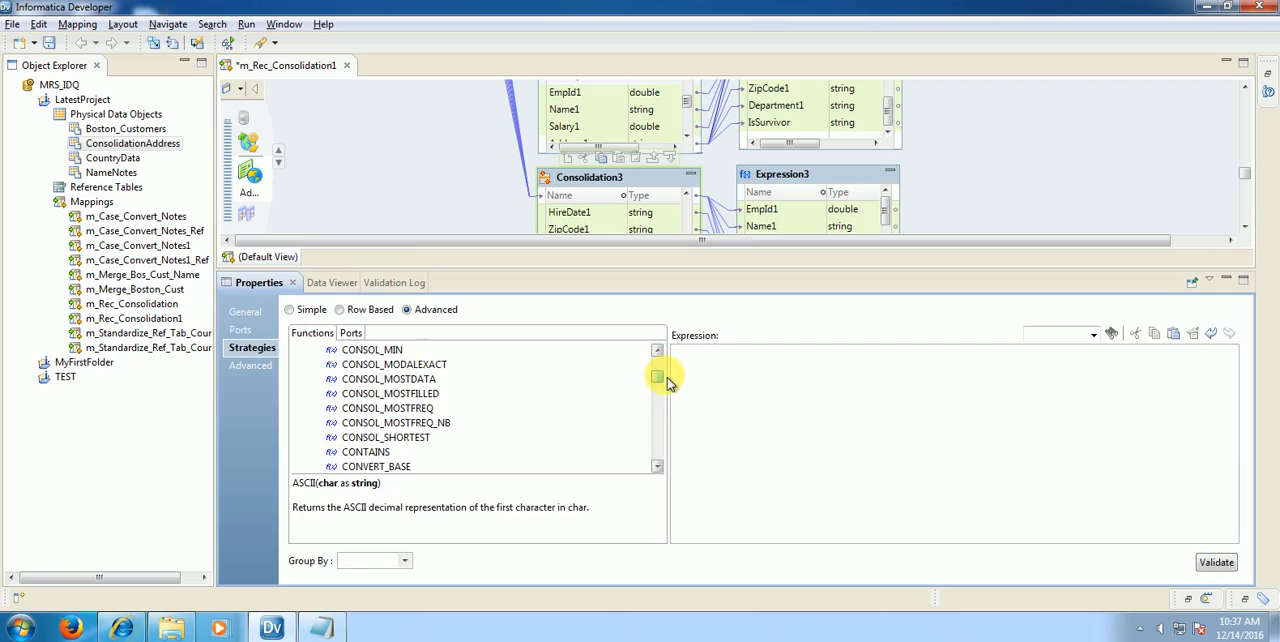
double_click(425, 381)
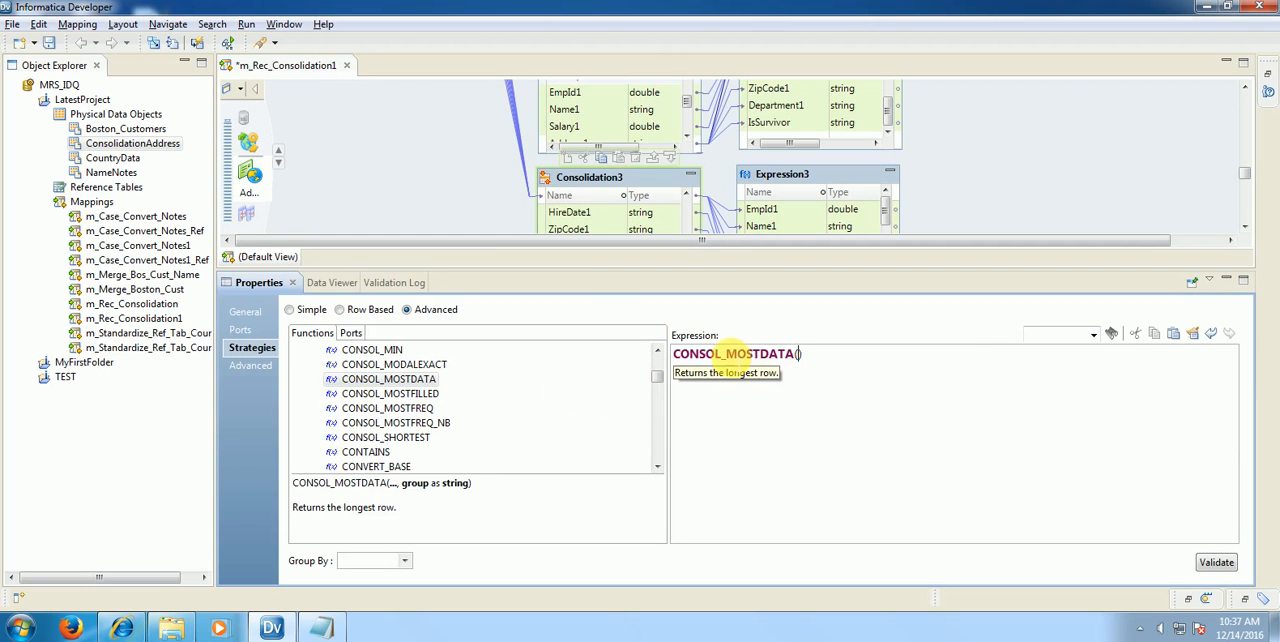
click(682, 355)
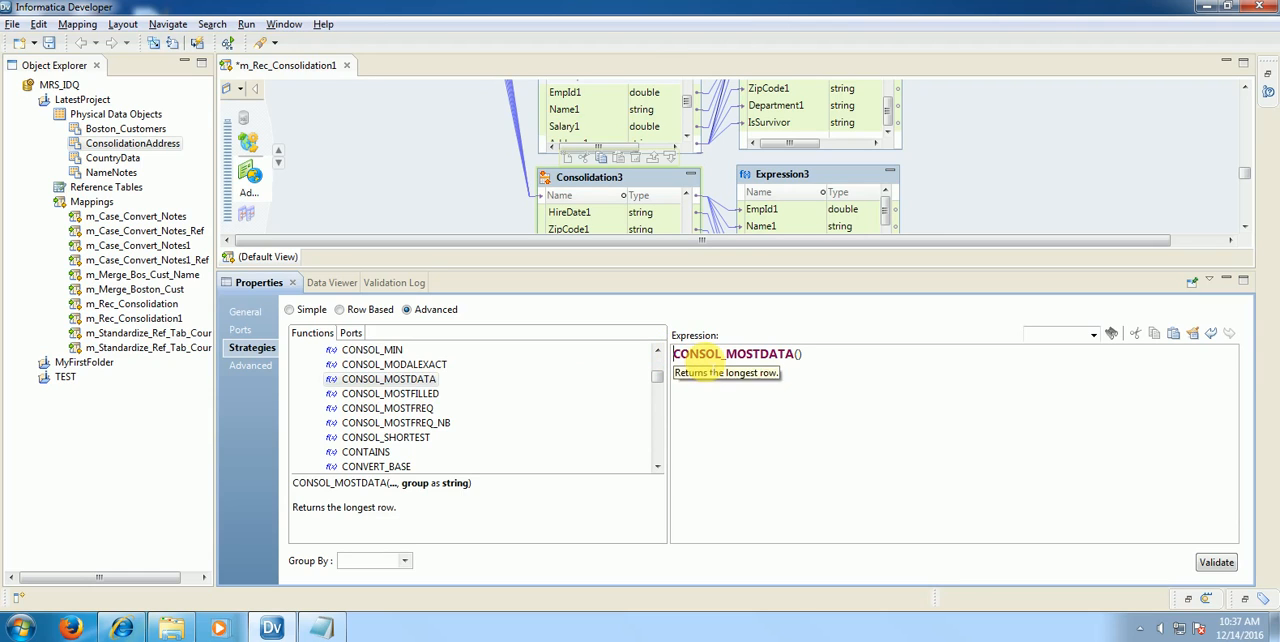
text(IF)
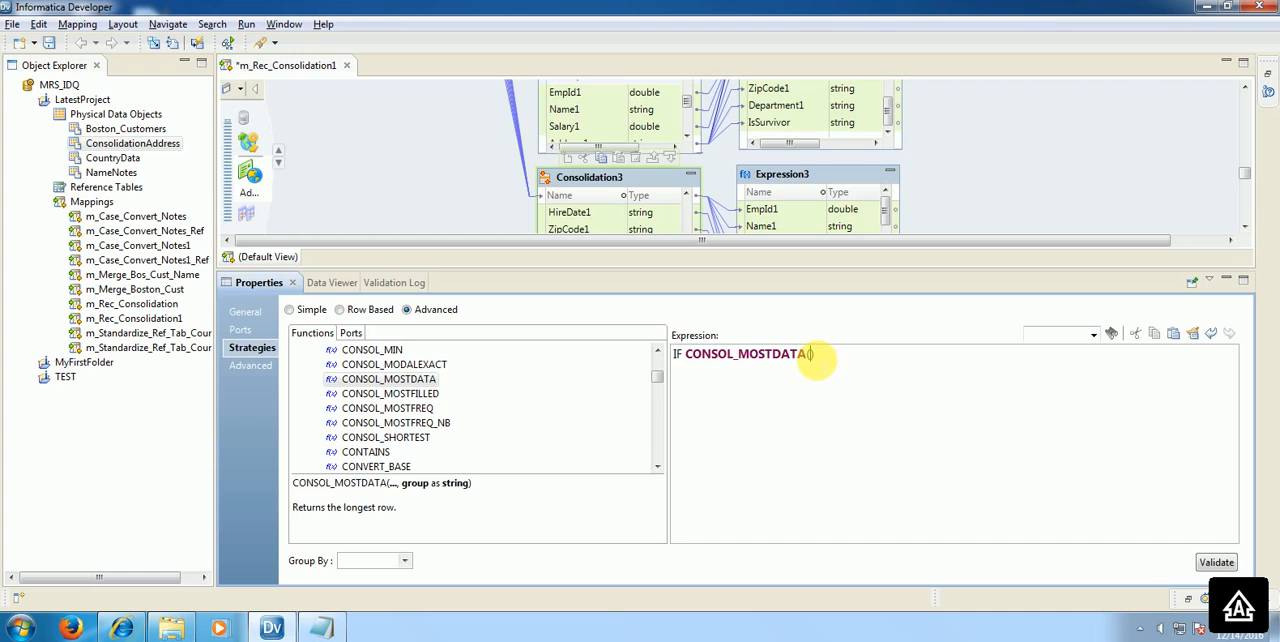
Step: Add the input ports EmpId, Name and Salary as comma-separated arguments of CONSOL_MOSTDATA
click(350, 332)
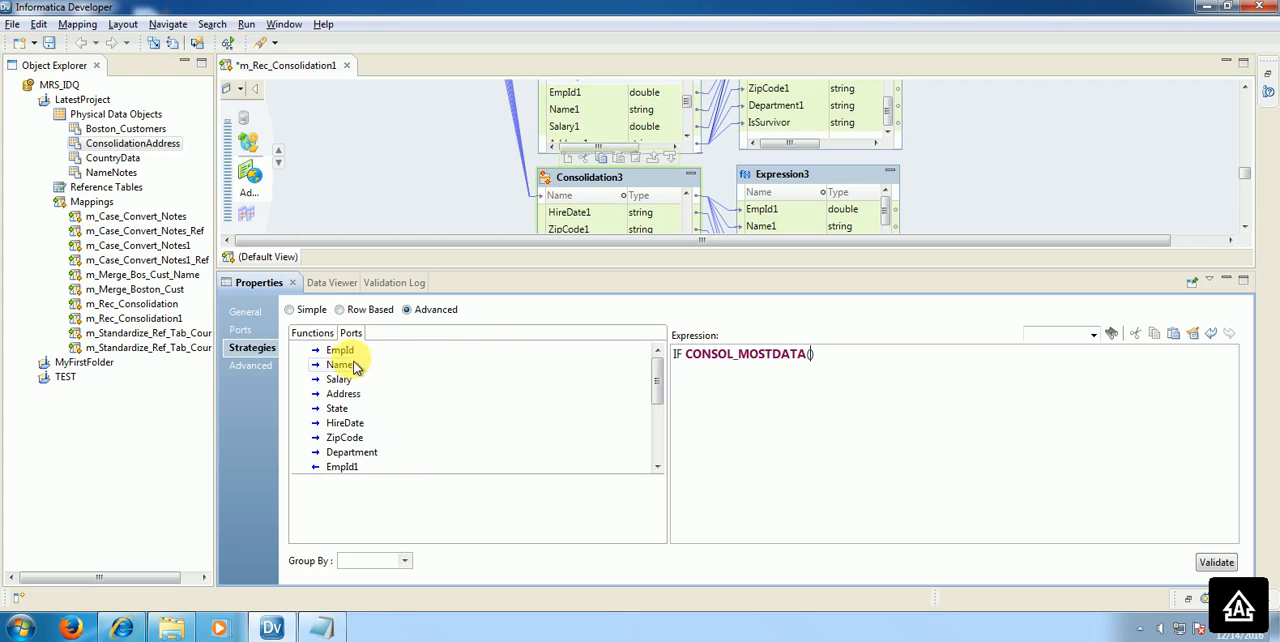
double_click(349, 359)
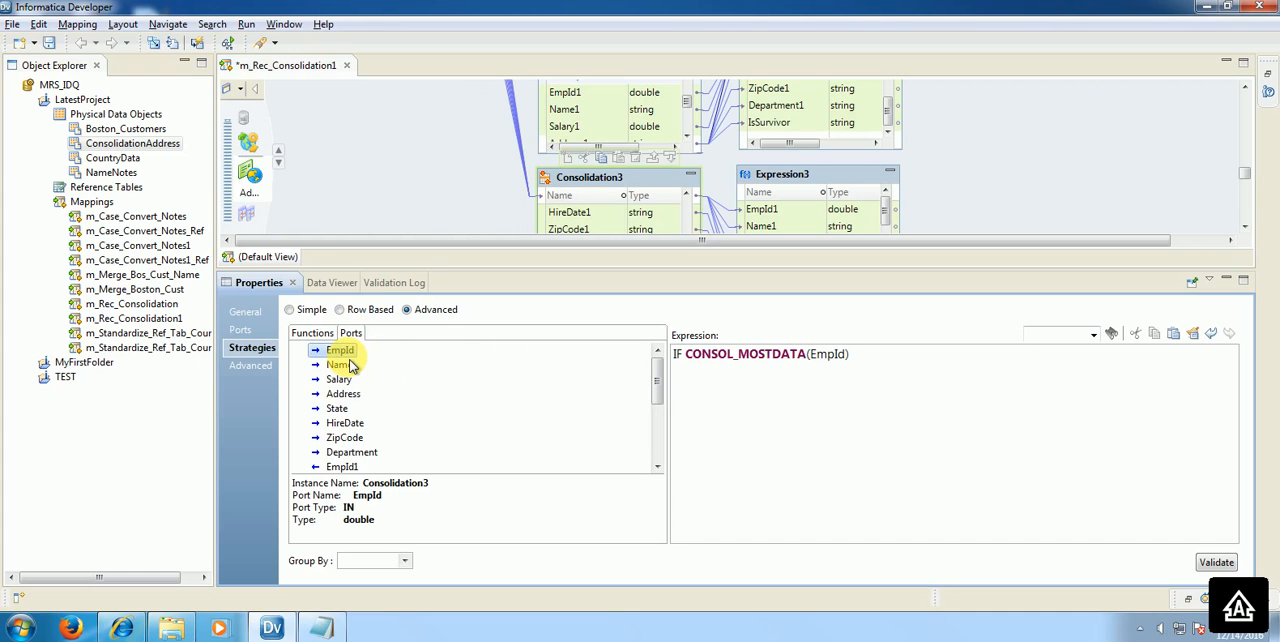
click(843, 354)
text(,)
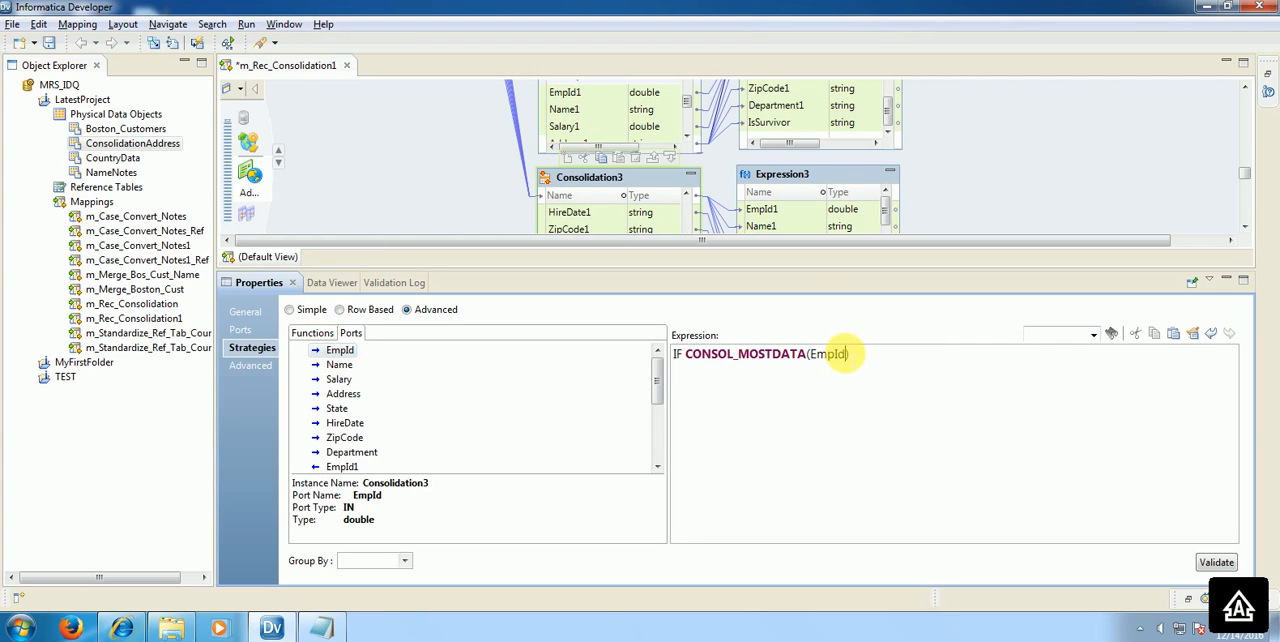
double_click(339, 366)
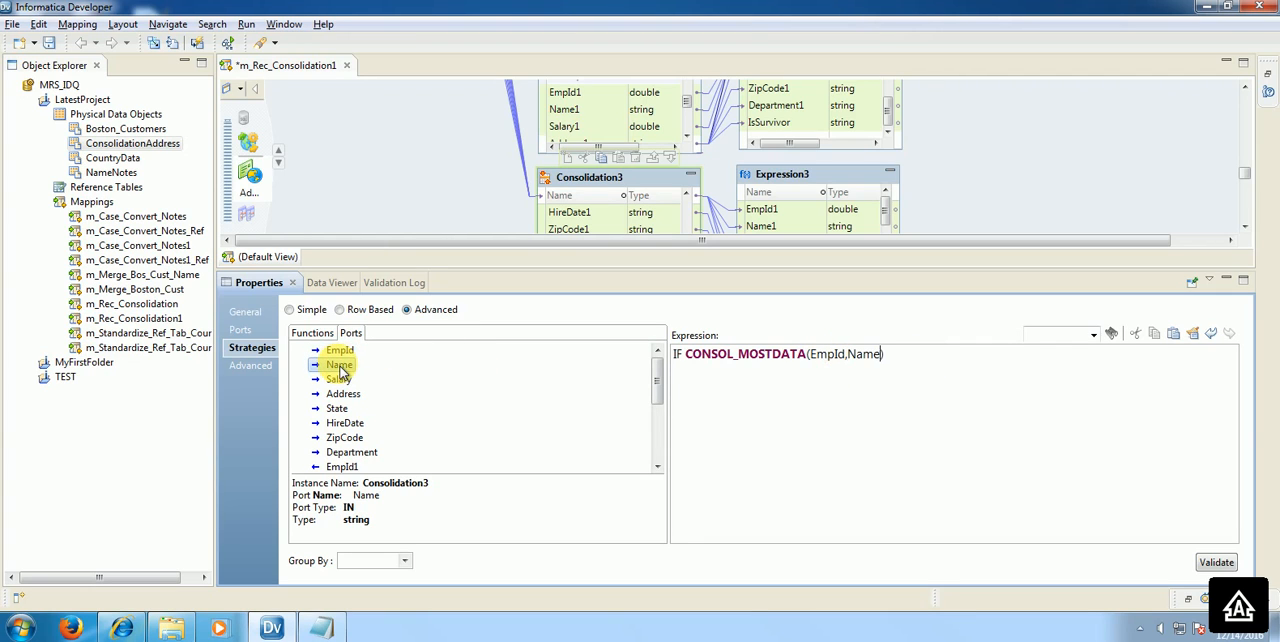
text(,)
double_click(339, 380)
text(,Salary,)
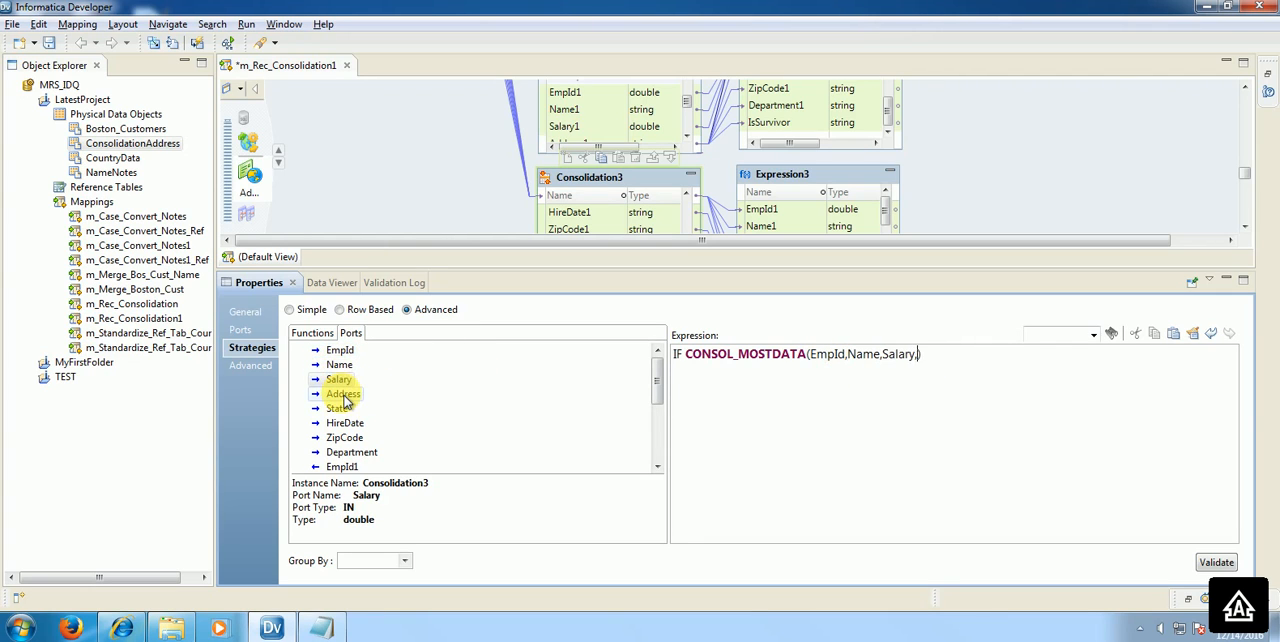
Step: Add Address, State, HireDate, ZipCode, Department and a final EmpId as group argument to CONSOL_MOSTDATA, ending the condition with THEN
double_click(343, 394)
text(,)
double_click(337, 408)
text(,State,)
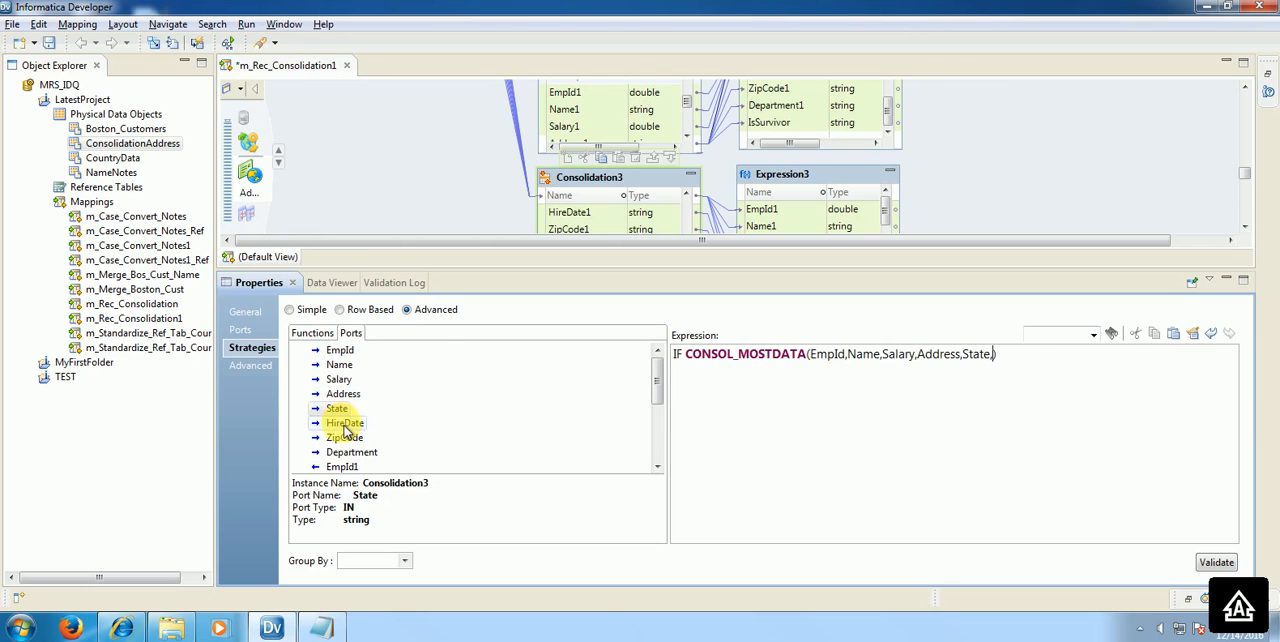
double_click(345, 424)
text(,)
double_click(344, 438)
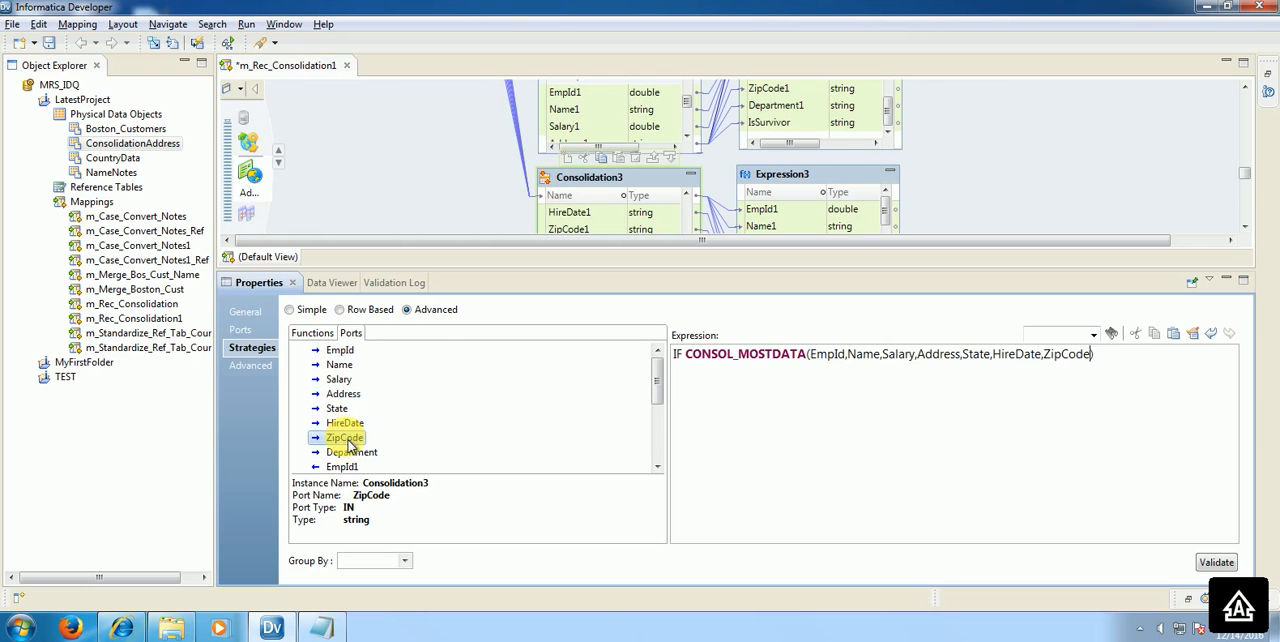
text(,)
double_click(350, 452)
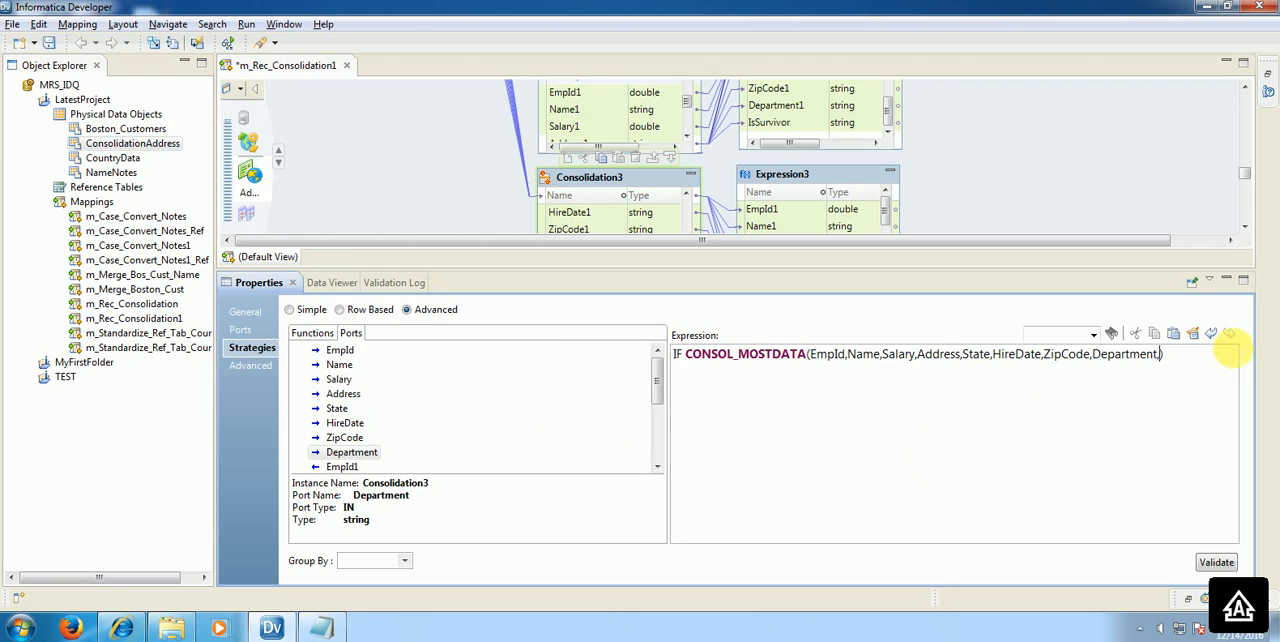
double_click(340, 350)
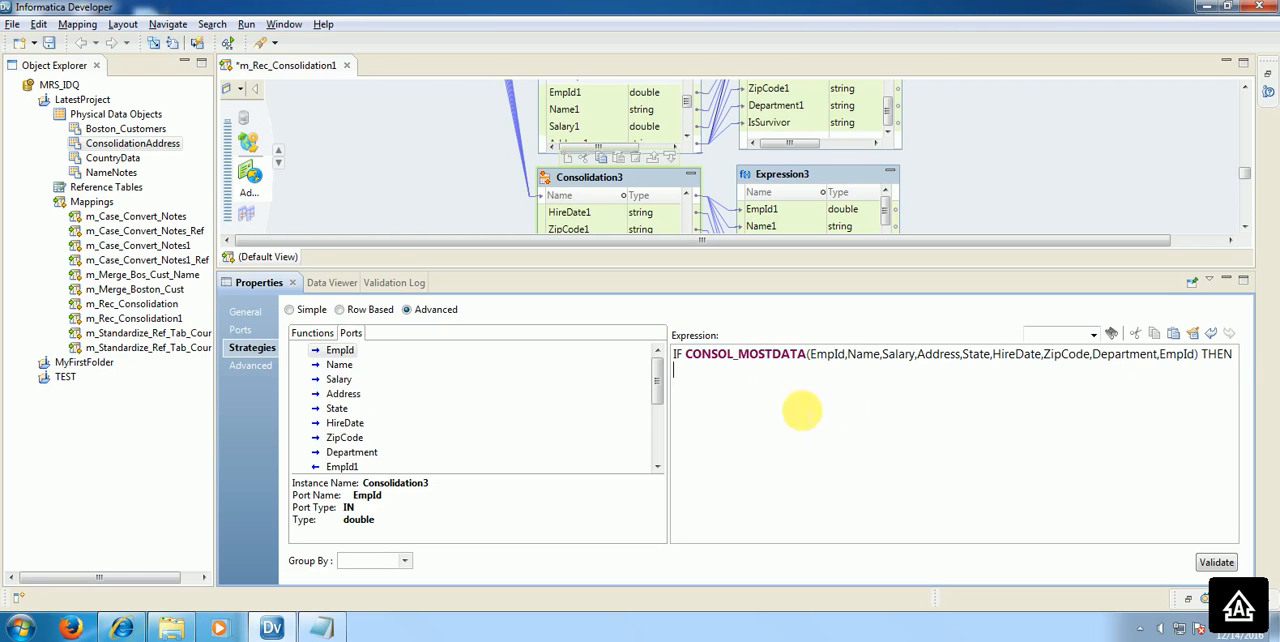
Step: List the output ports EmpId1, Name1 and Salary1 below the IF condition, each on its own line
drag(657, 391, 668, 421)
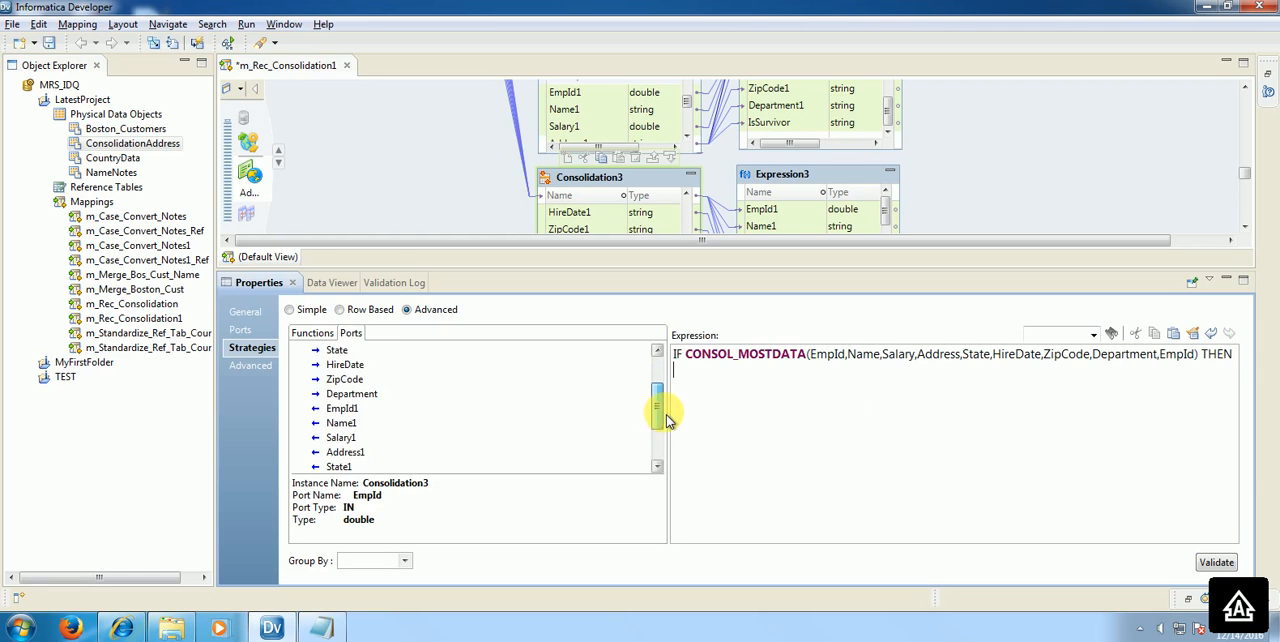
double_click(350, 412)
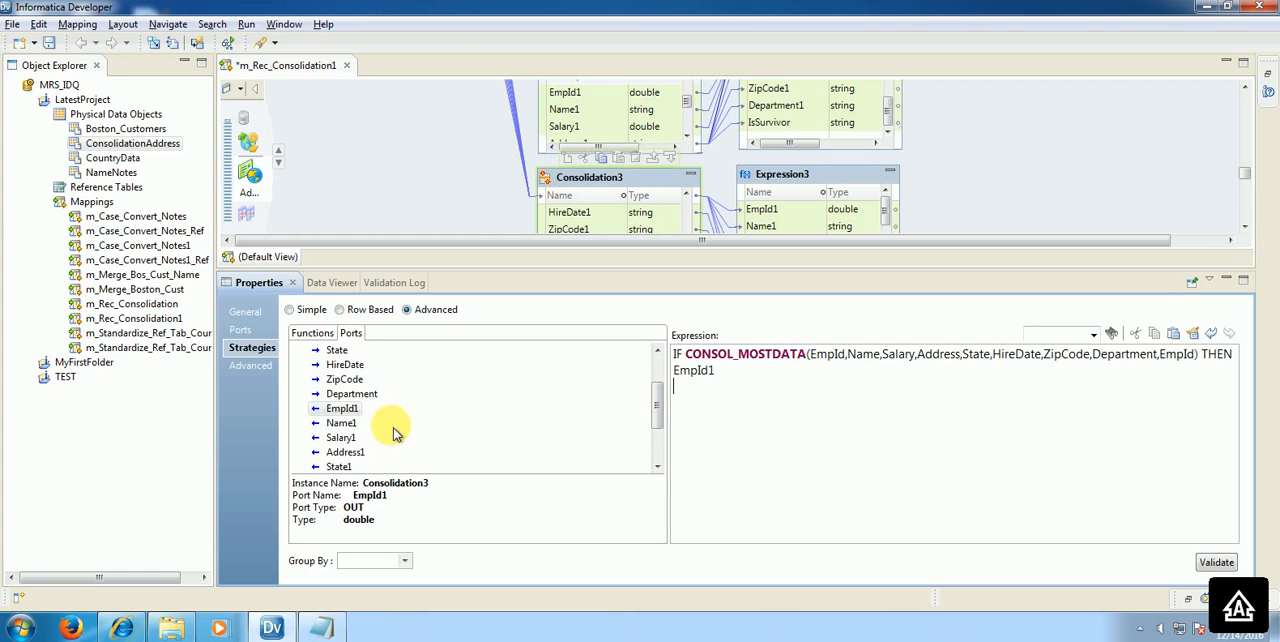
double_click(341, 423)
scroll(660, 462, down, 3)
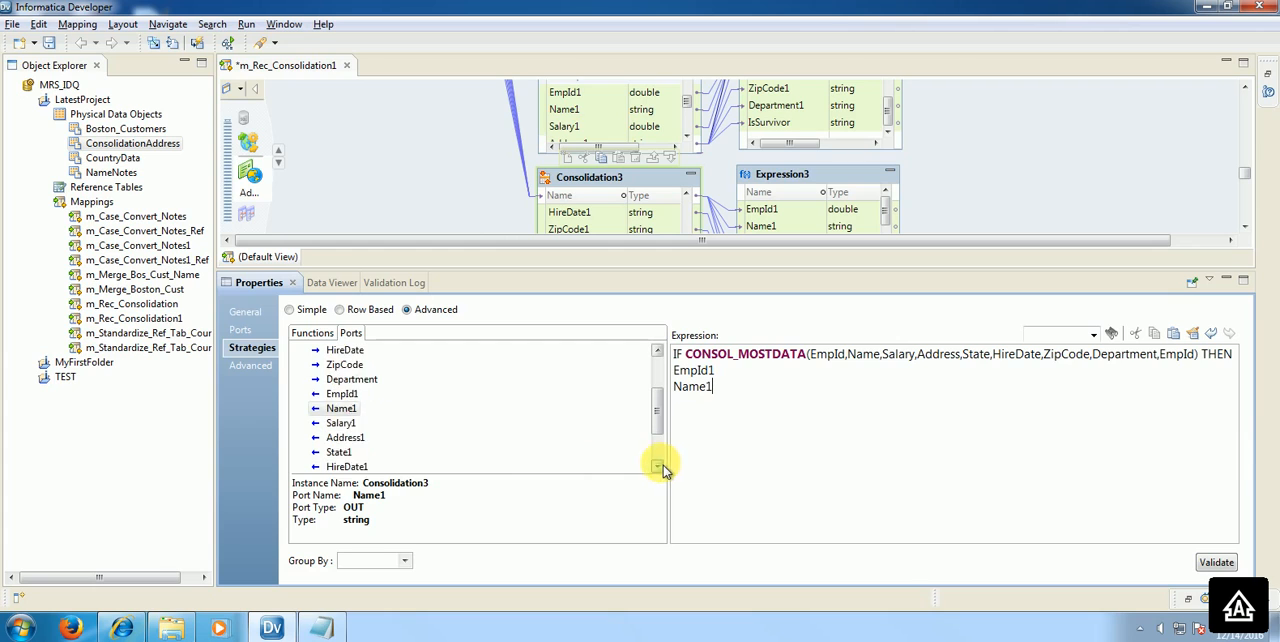
double_click(341, 394)
key(Return)
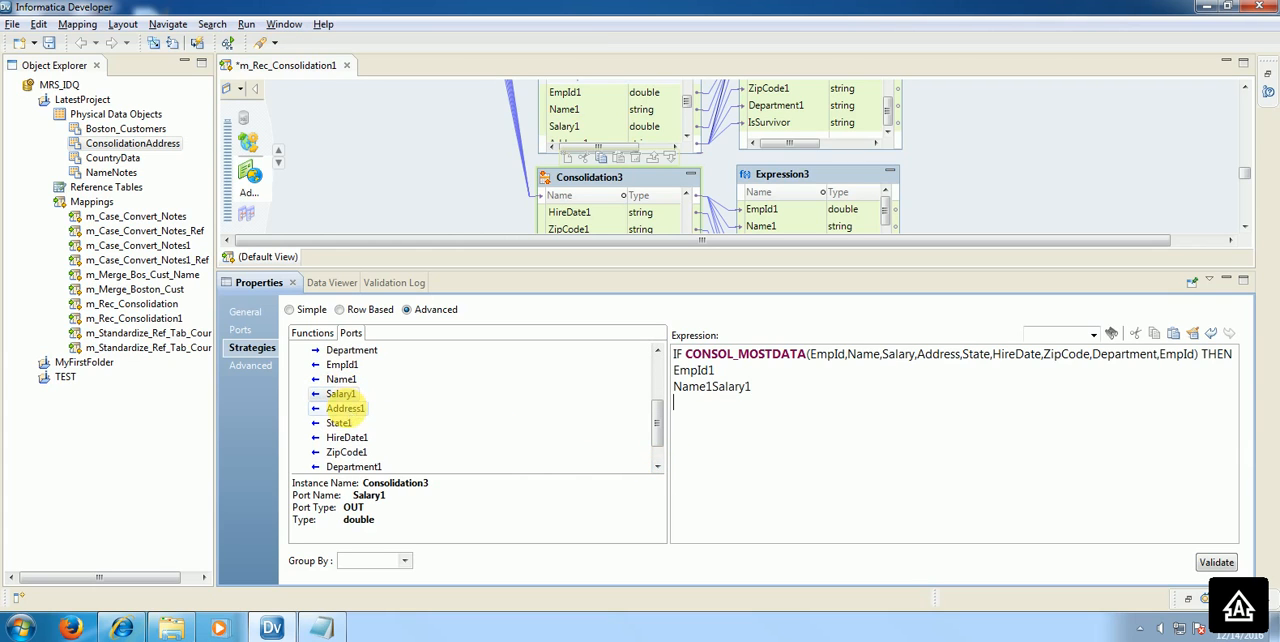
click(712, 387)
key(Return)
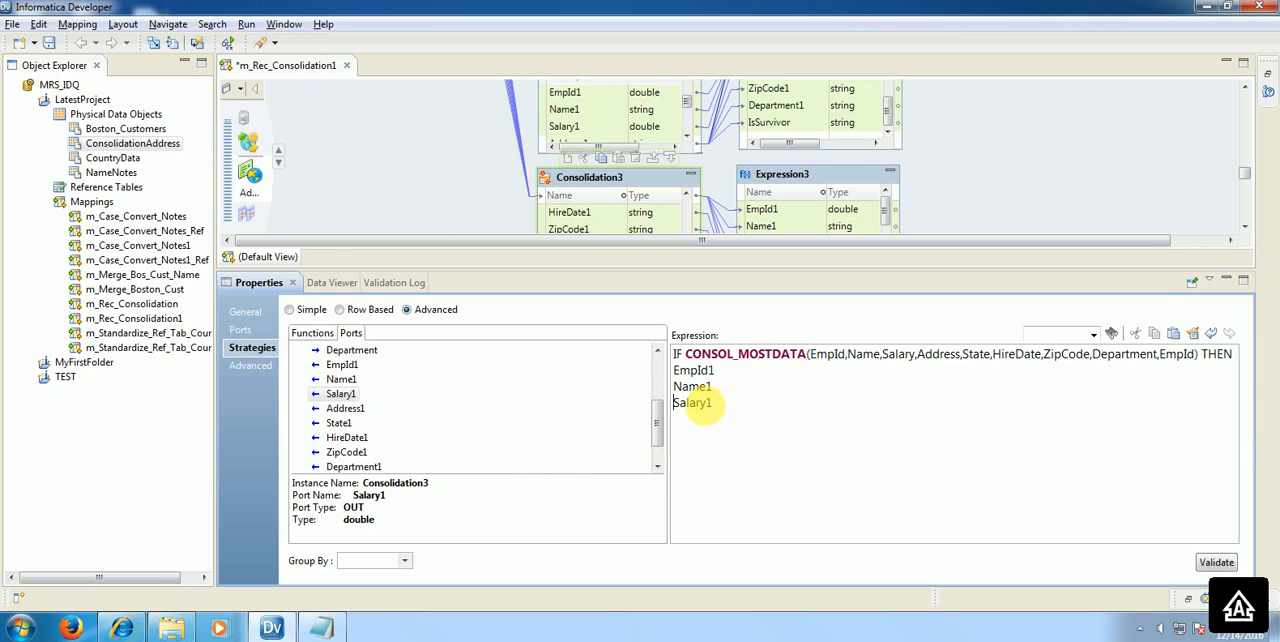
Step: Add the output ports Address1, State1, HireDate1, ZipCode1 and Department1 below Salary1, each on its own line
click(700, 419)
double_click(345, 408)
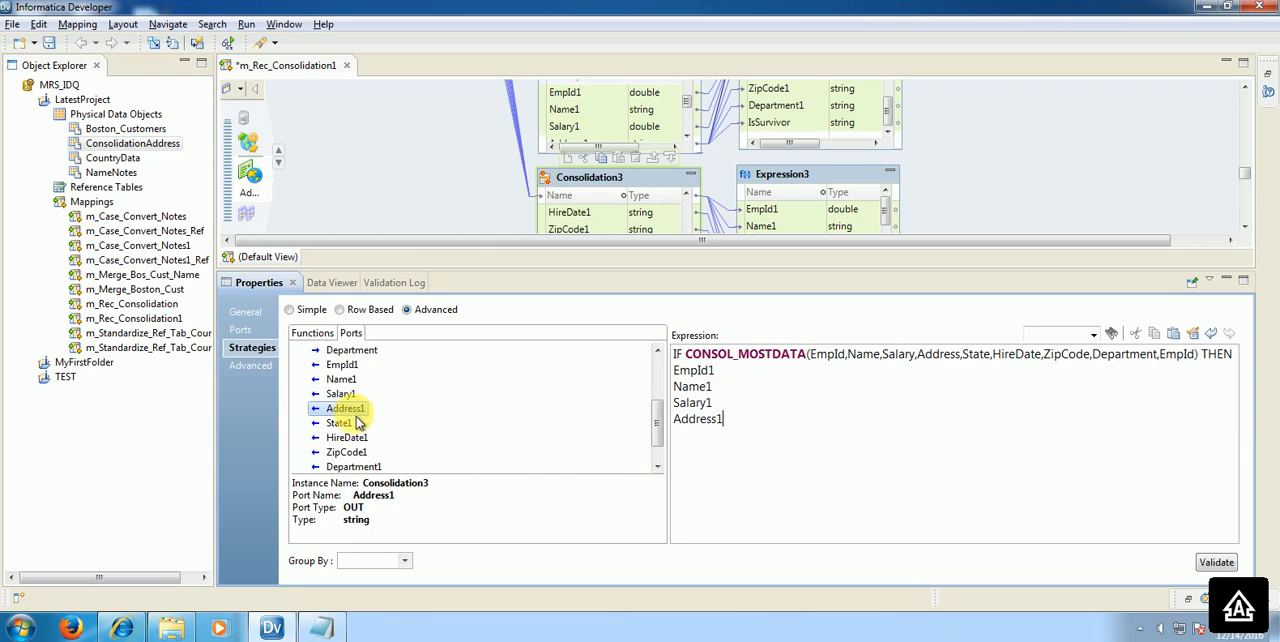
double_click(340, 423)
key(Return)
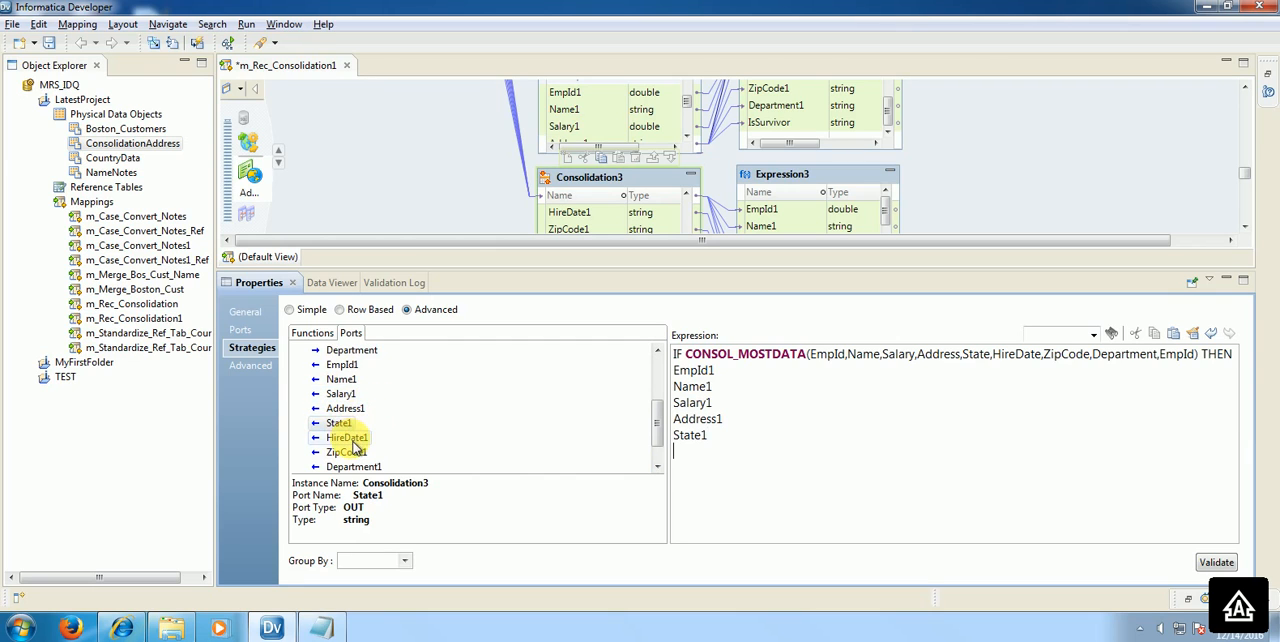
double_click(346, 437)
key(Return)
double_click(350, 453)
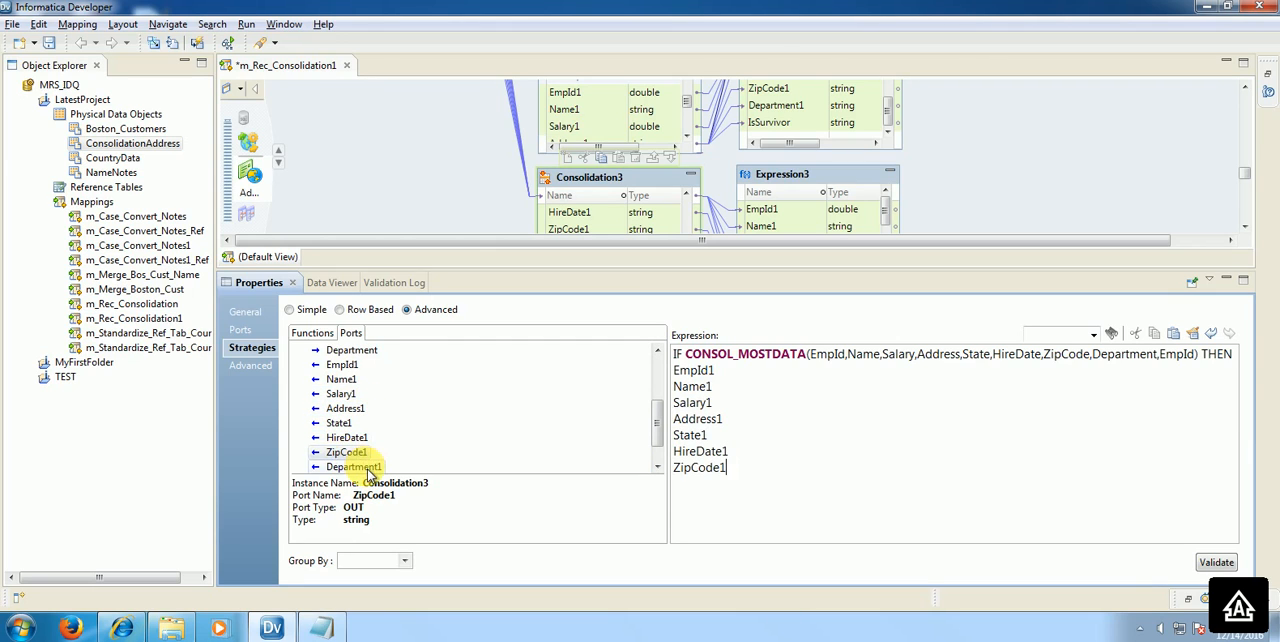
double_click(365, 468)
click(725, 467)
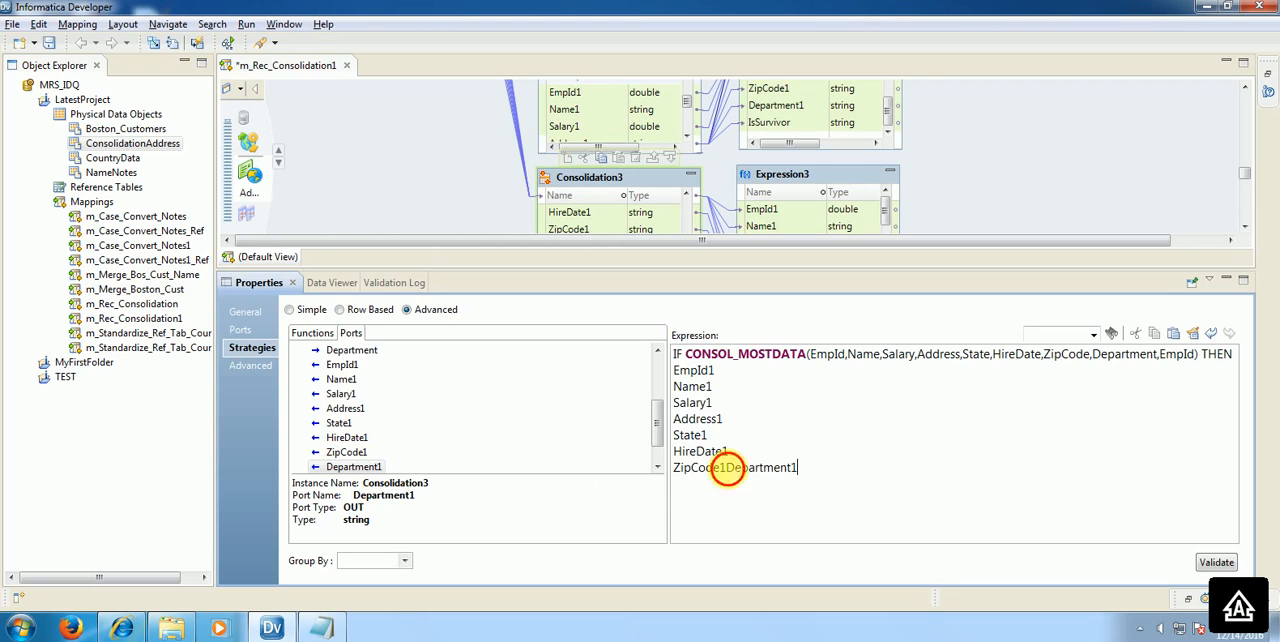
key(Return)
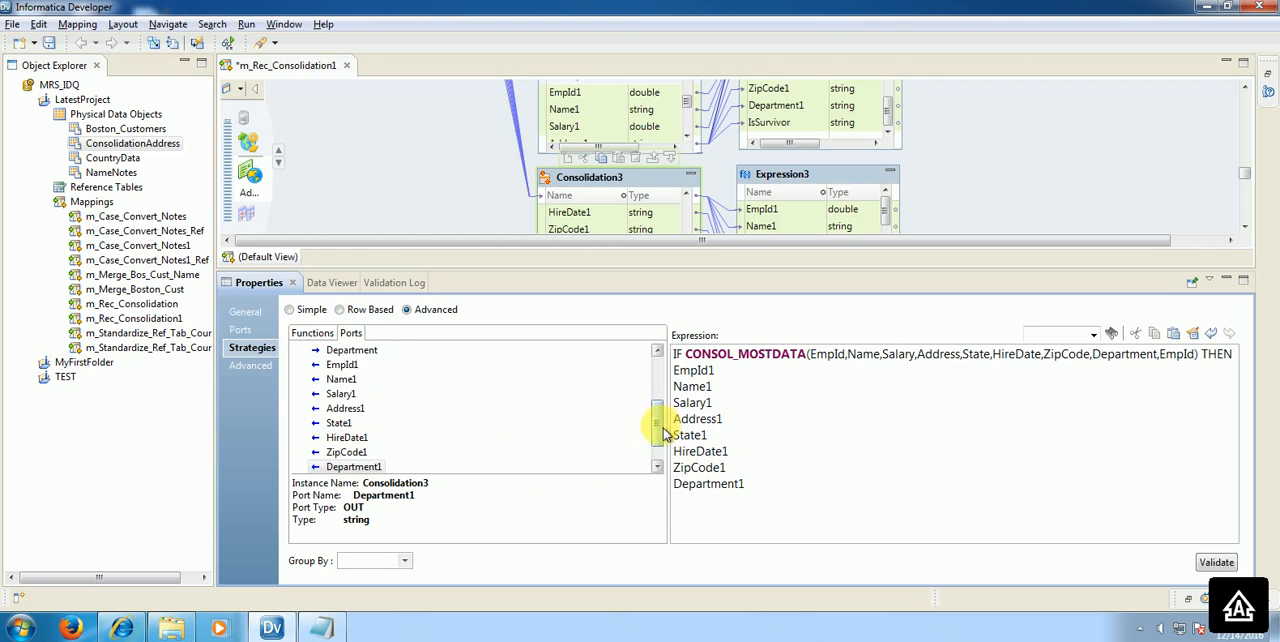
Step: Complete the EmpId1 line as the assignment EmpId1 := CONSOL_GETROWFIELD(0)
scroll(651, 435, down, 1)
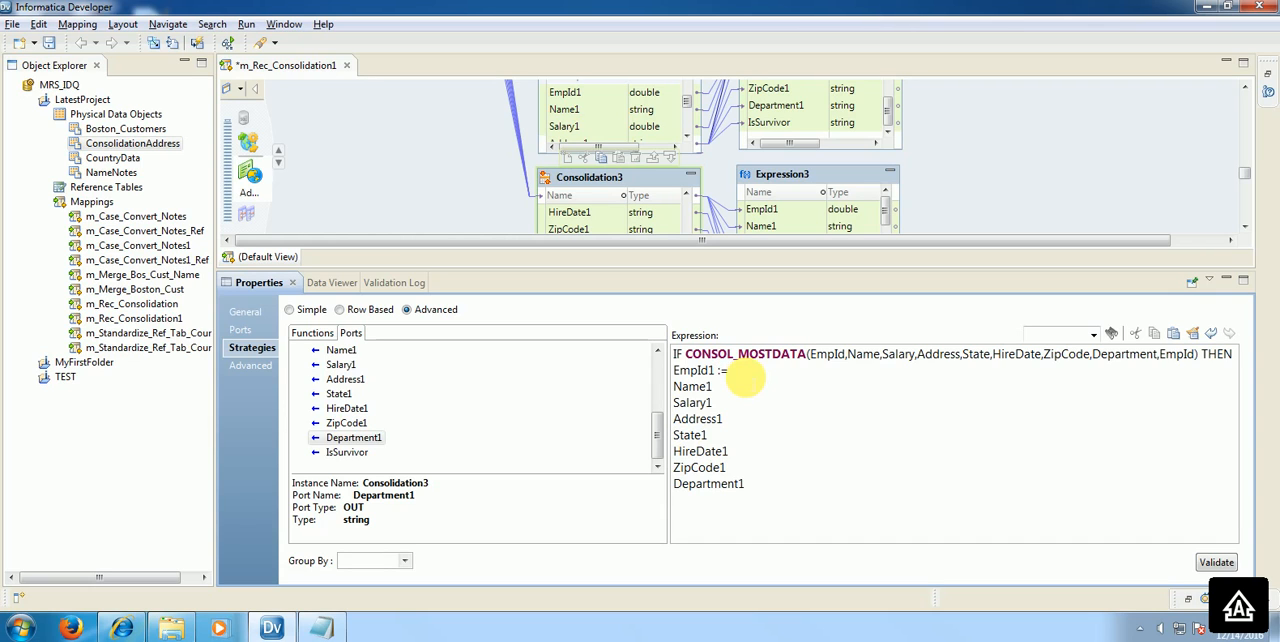
click(314, 334)
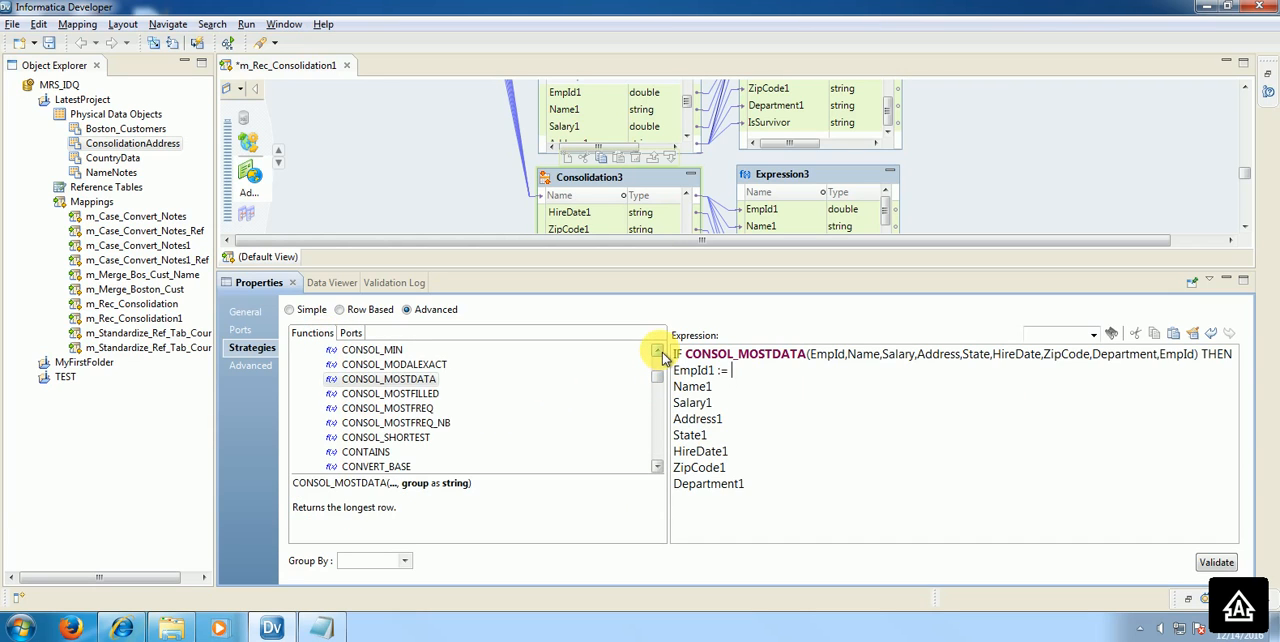
click(657, 351)
click(657, 351)
click(657, 351)
click(657, 351)
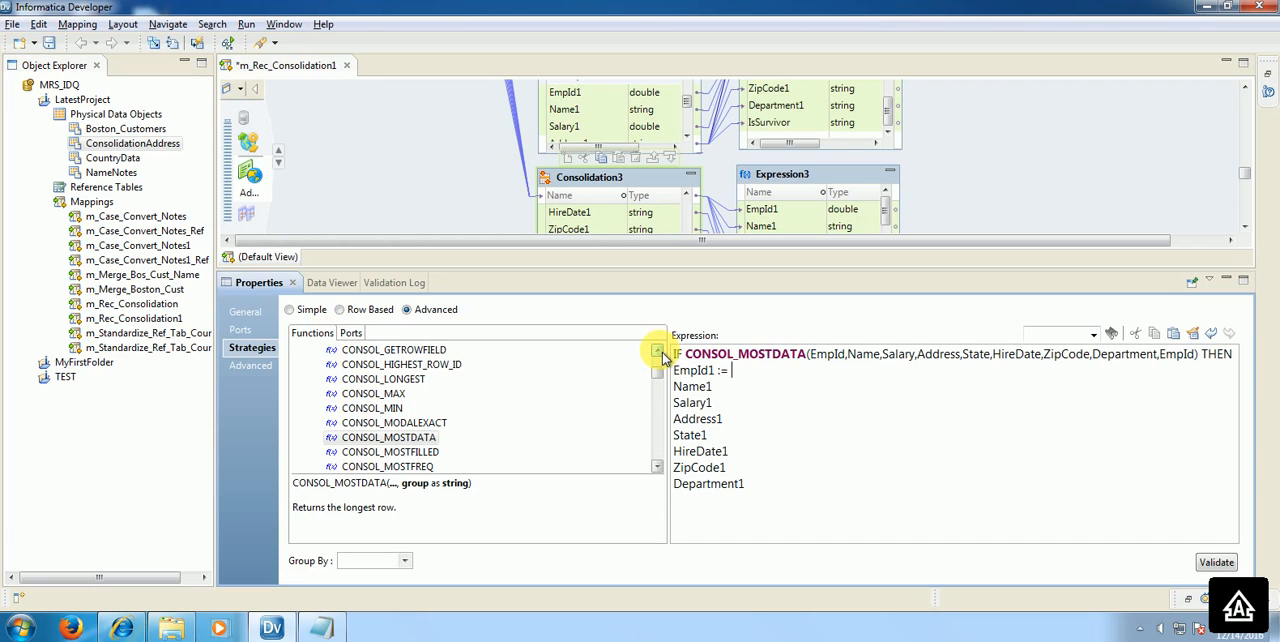
double_click(432, 351)
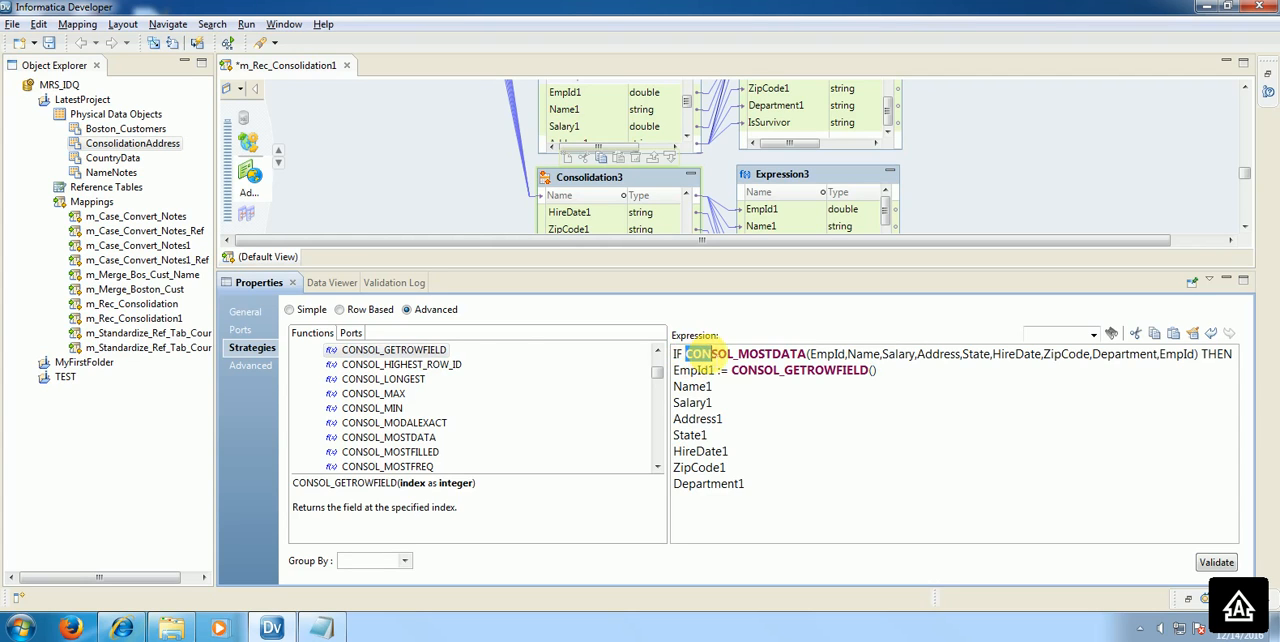
drag(686, 354, 1178, 369)
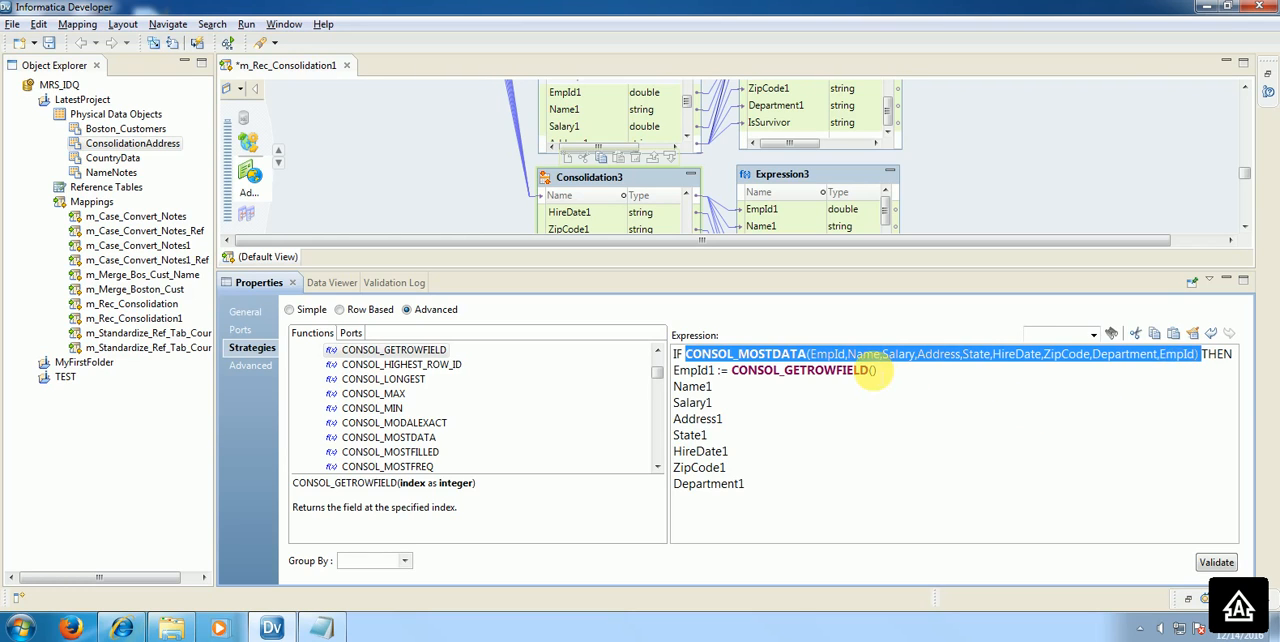
click(866, 368)
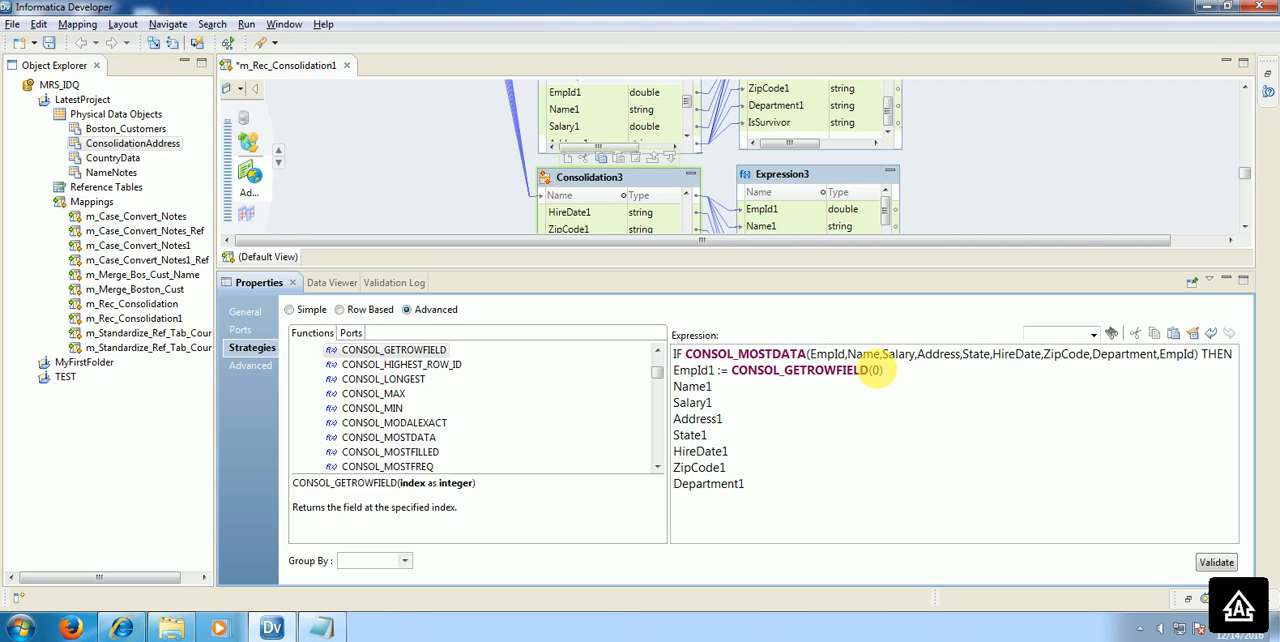
double_click(828, 354)
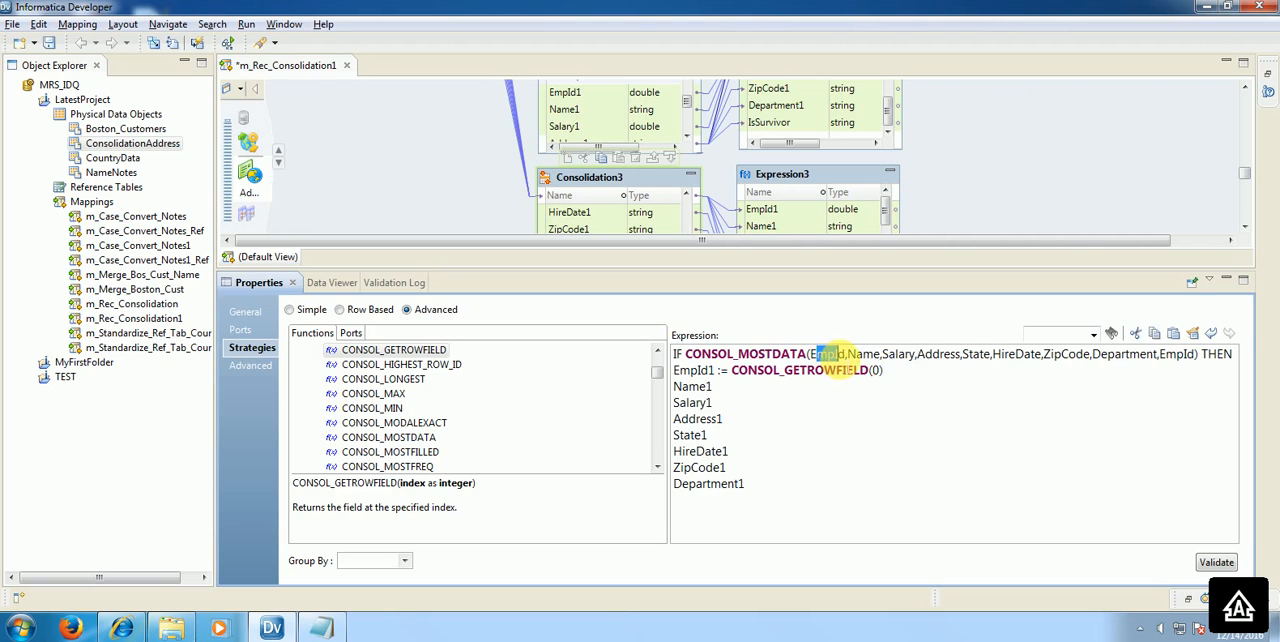
drag(856, 355, 1129, 355)
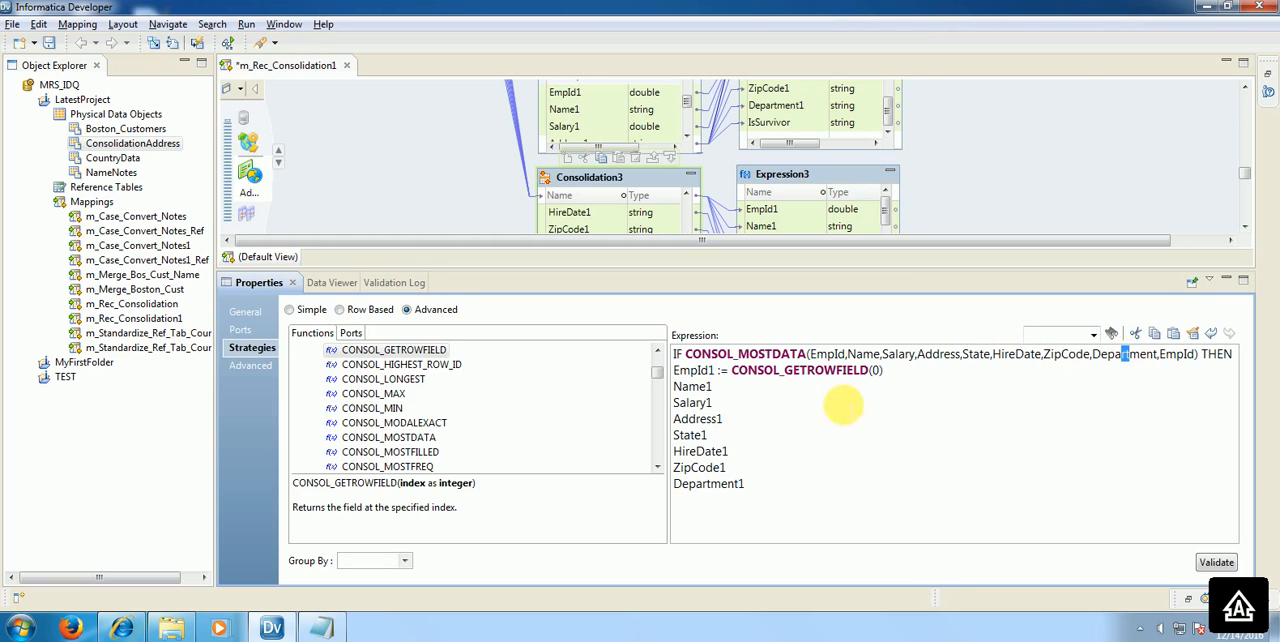
click(749, 371)
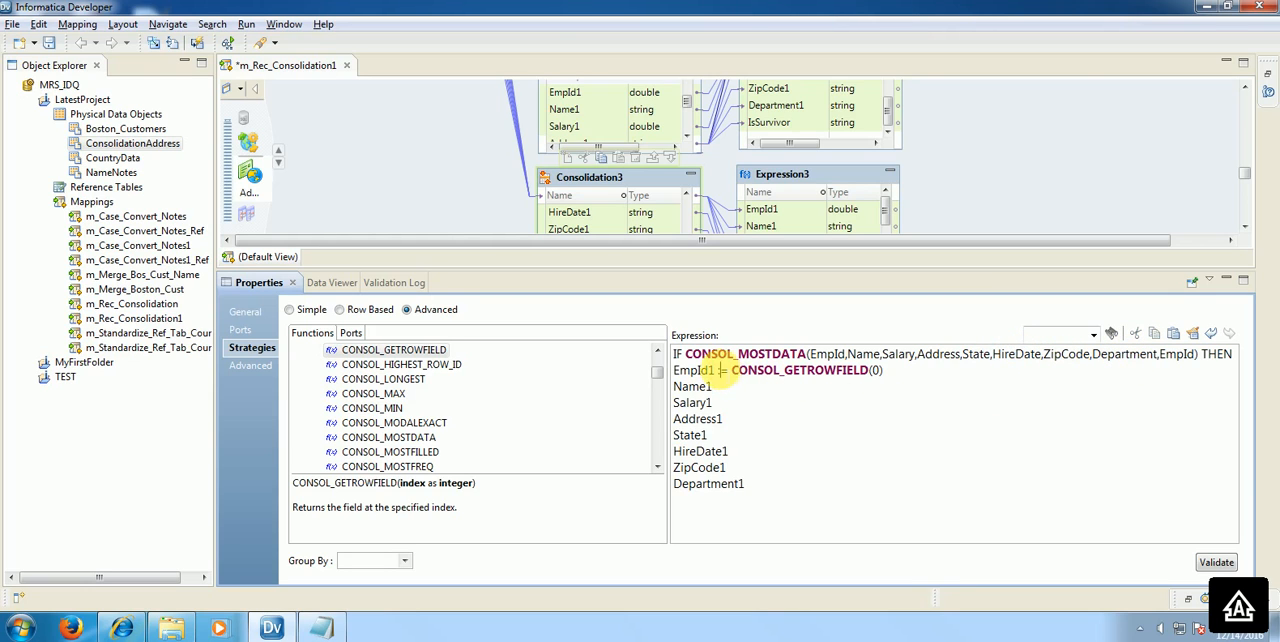
Step: Copy the assignment := CONSOL_GETROWFIELD(0) from the EmpId1 line onto the Name1, Salary1 and Address1 lines
drag(718, 370, 890, 371)
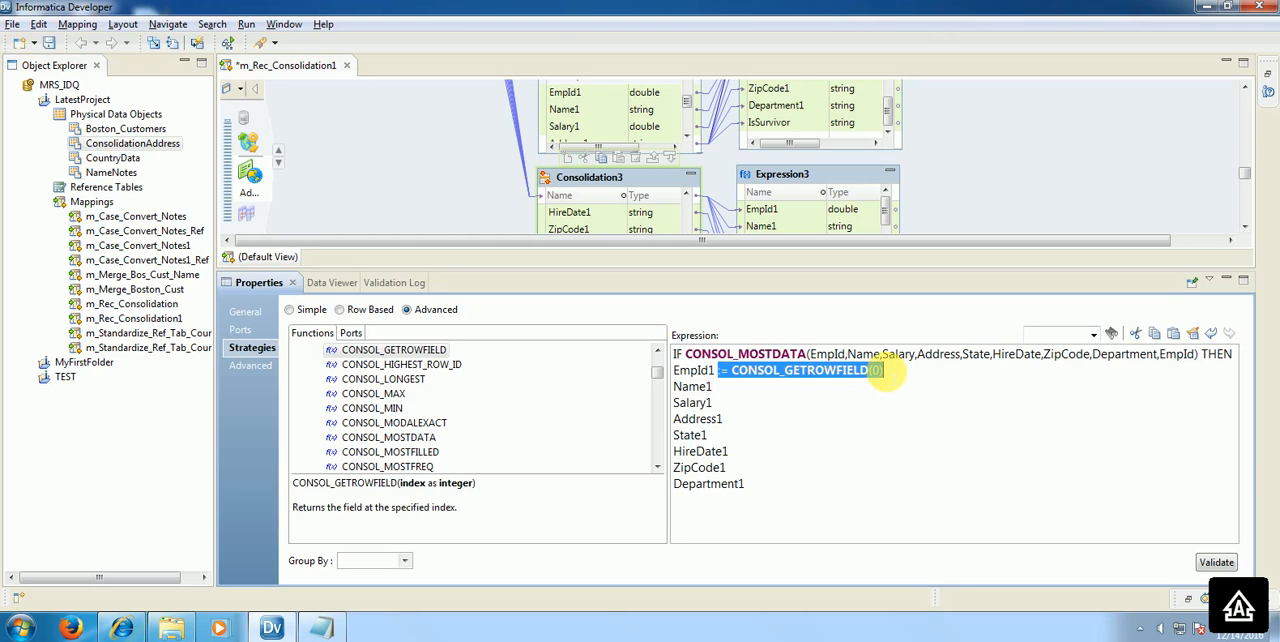
click(887, 380)
text(:= CONSOL_GETROWFIELD(0))
click(848, 405)
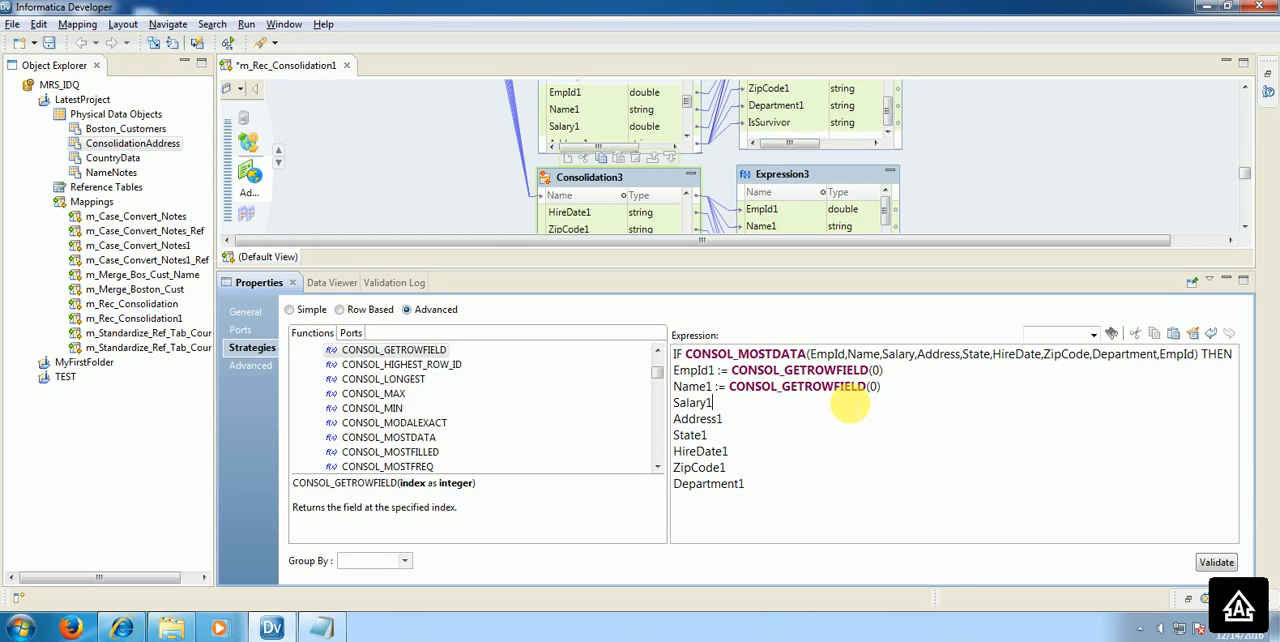
text(:= CONSOL_GETROWFIELD(0))
click(840, 422)
text(:= CONSOL_GETROWFIELD(0))
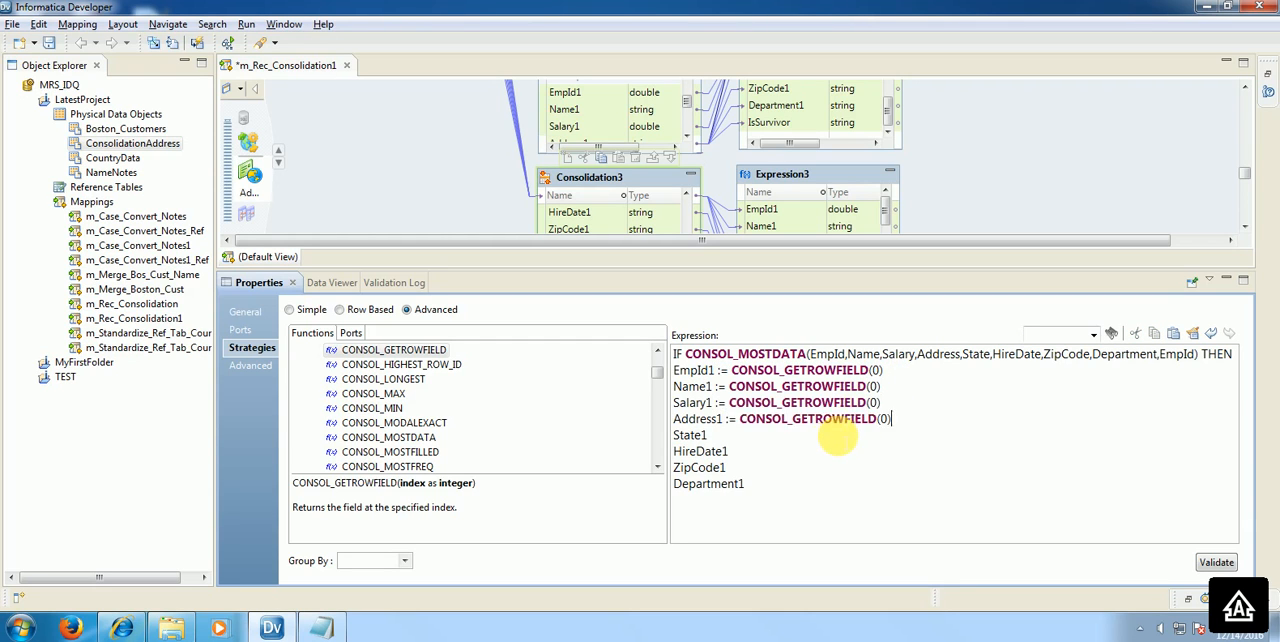
Step: Add := CONSOL_GETROWFIELD(0) to the State1, HireDate1, ZipCode1 and Department1 lines, with a space after ZipCode1
click(822, 438)
text(:= CONSOL_GETROWFIELD(0))
click(822, 455)
text(:= CONSOL_GETROWFIELD(0))
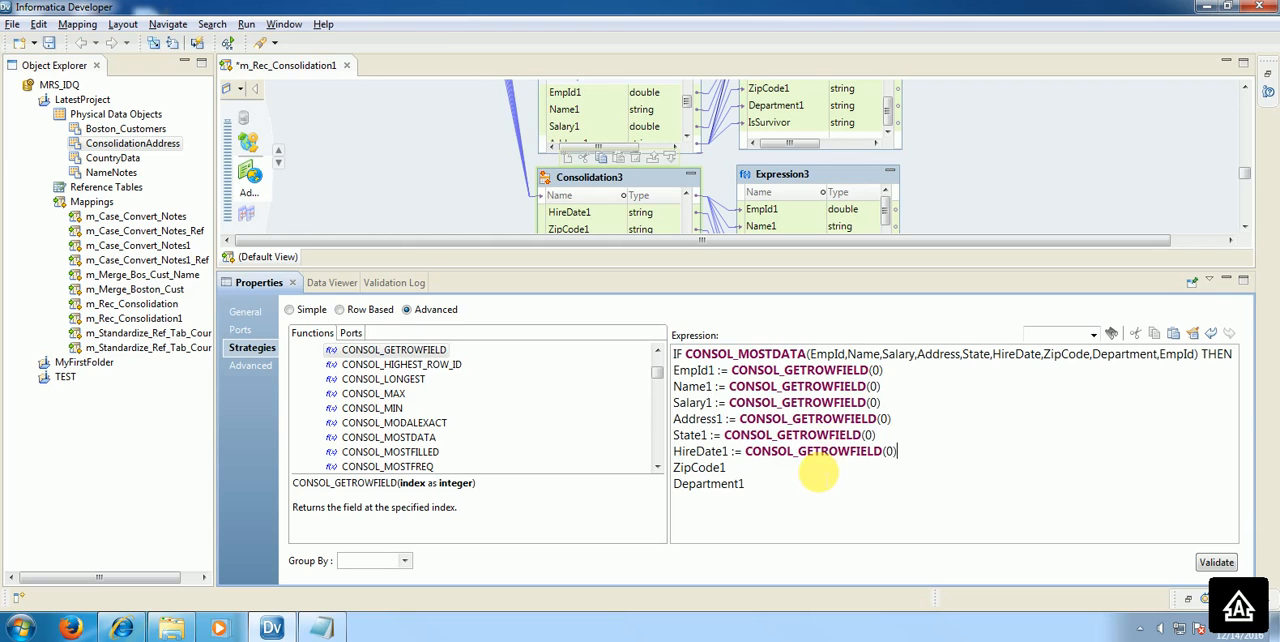
click(822, 470)
text(:= CONSOL_GETROWFIELD(0))
click(808, 485)
text(:= CONSOL_GETROWFIELD(0))
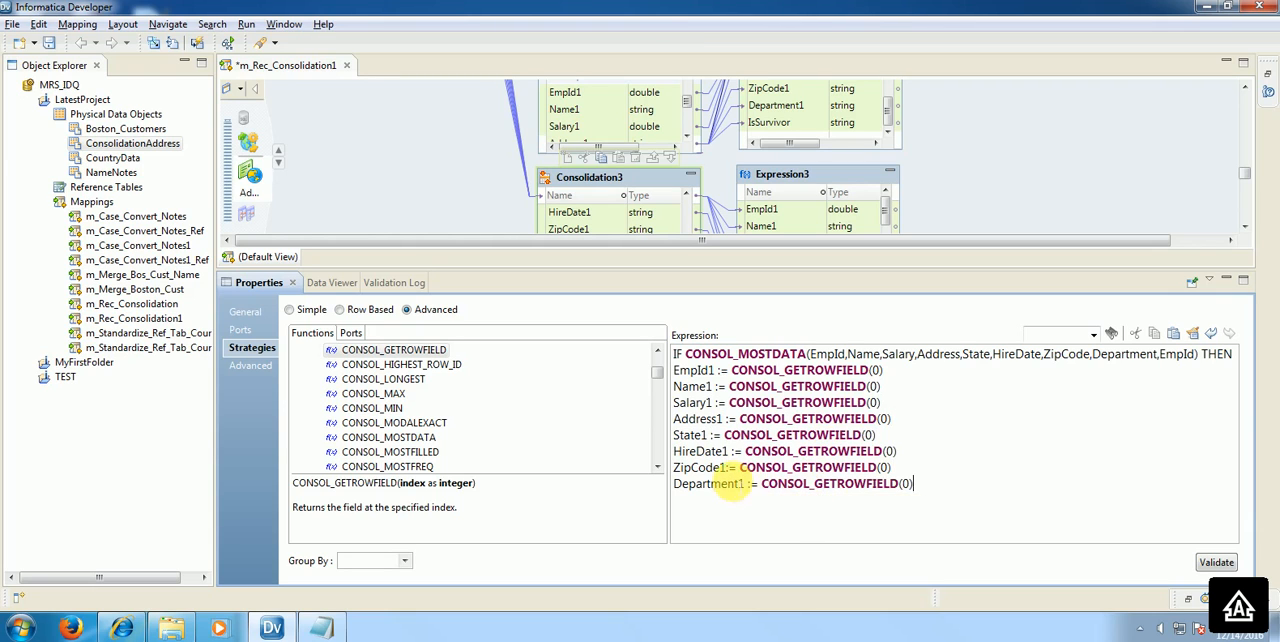
click(727, 467)
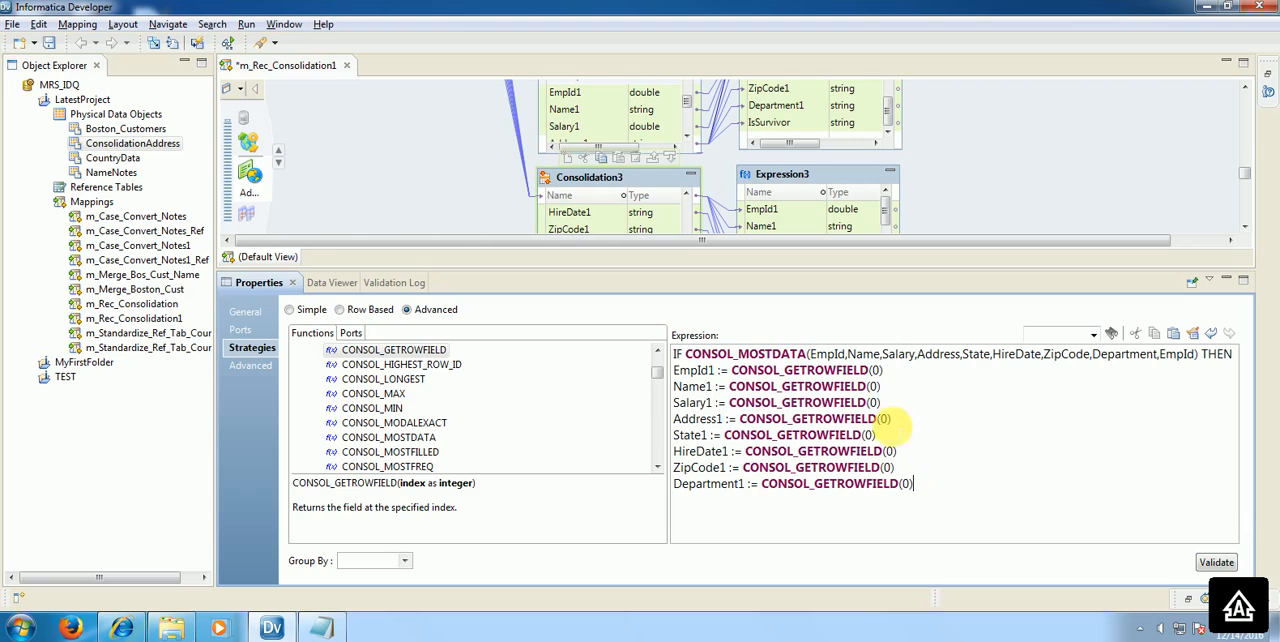
Step: Set the CONSOL_GETROWFIELD index to 1 for Name1, 2 for Salary1, 3 for Address1 and 4 for State1
double_click(873, 387)
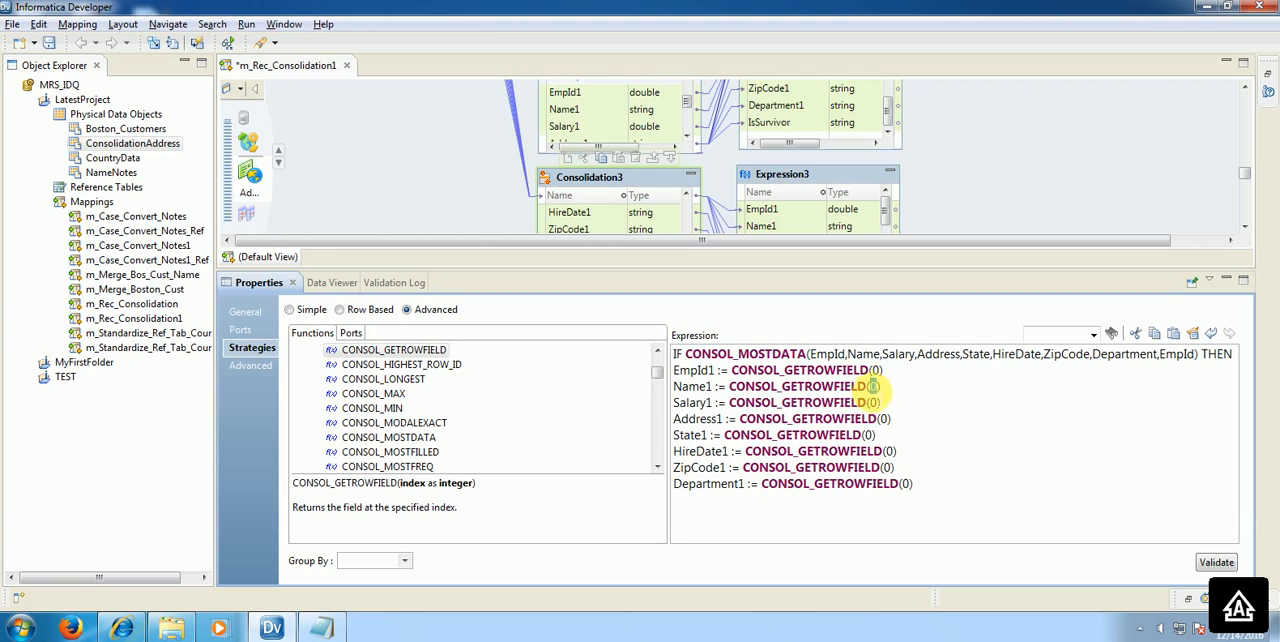
text(1)
text(2)
double_click(883, 419)
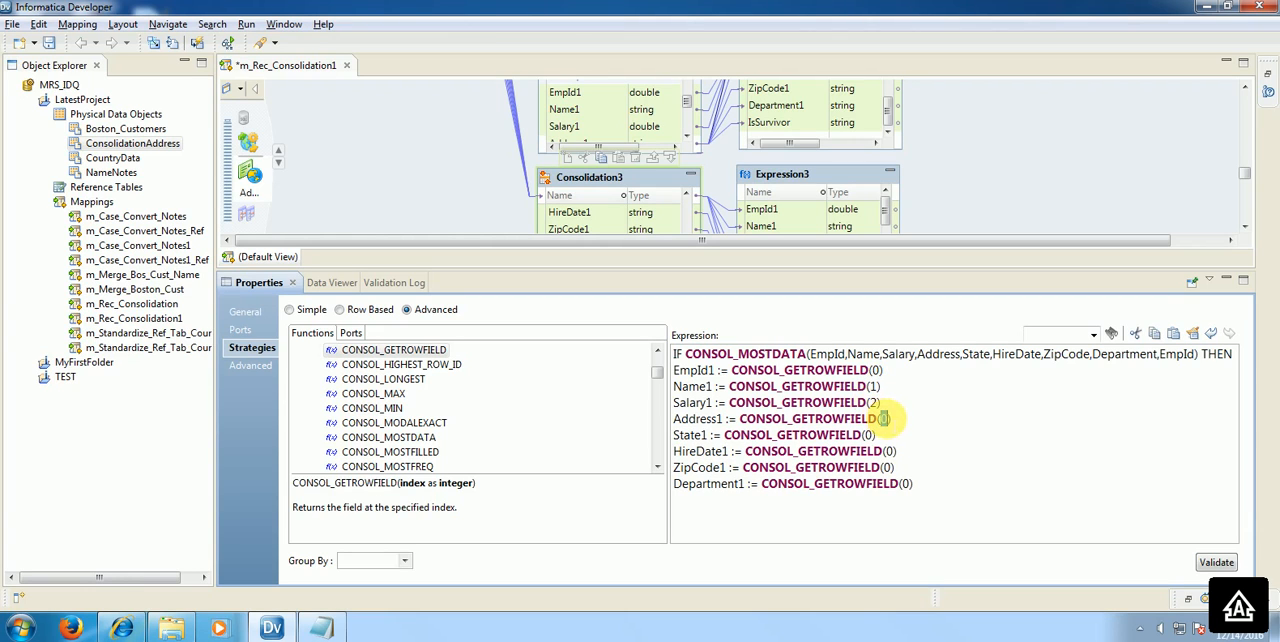
text(3)
double_click(869, 435)
text(4)
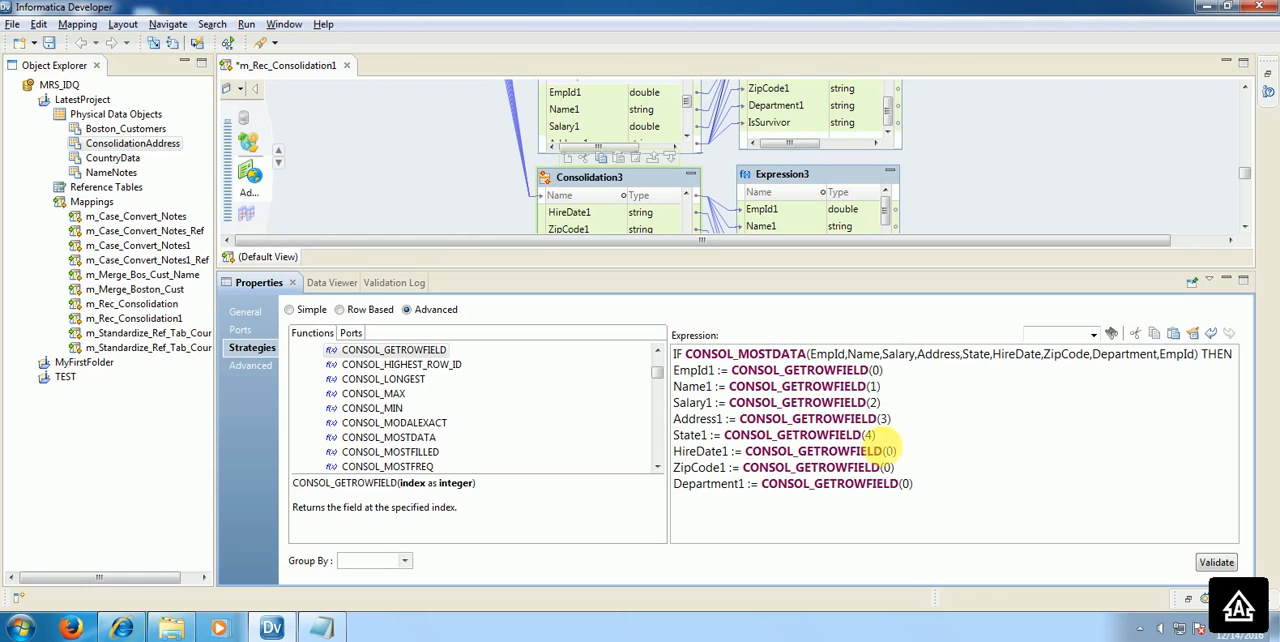
Step: Set the CONSOL_GETROWFIELD index to 5 for HireDate1, 6 for ZipCode1 and 7 for Department1, and add an ELSE line below
double_click(888, 451)
text(5)
double_click(886, 467)
text(6)
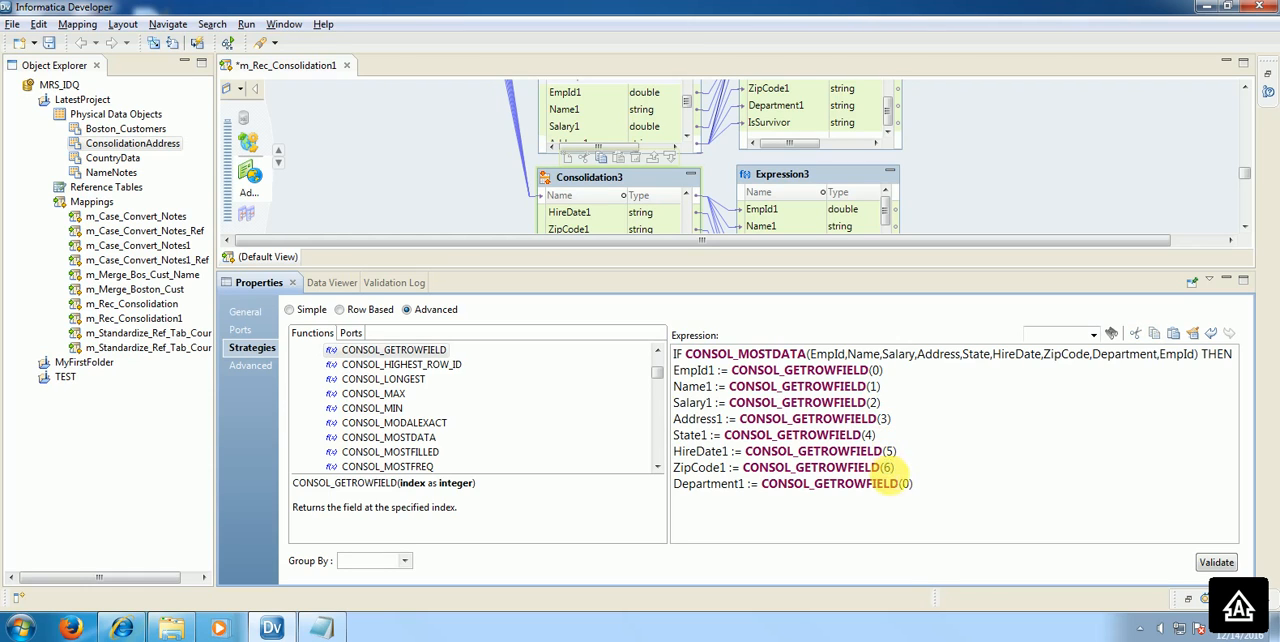
double_click(906, 483)
text(7)
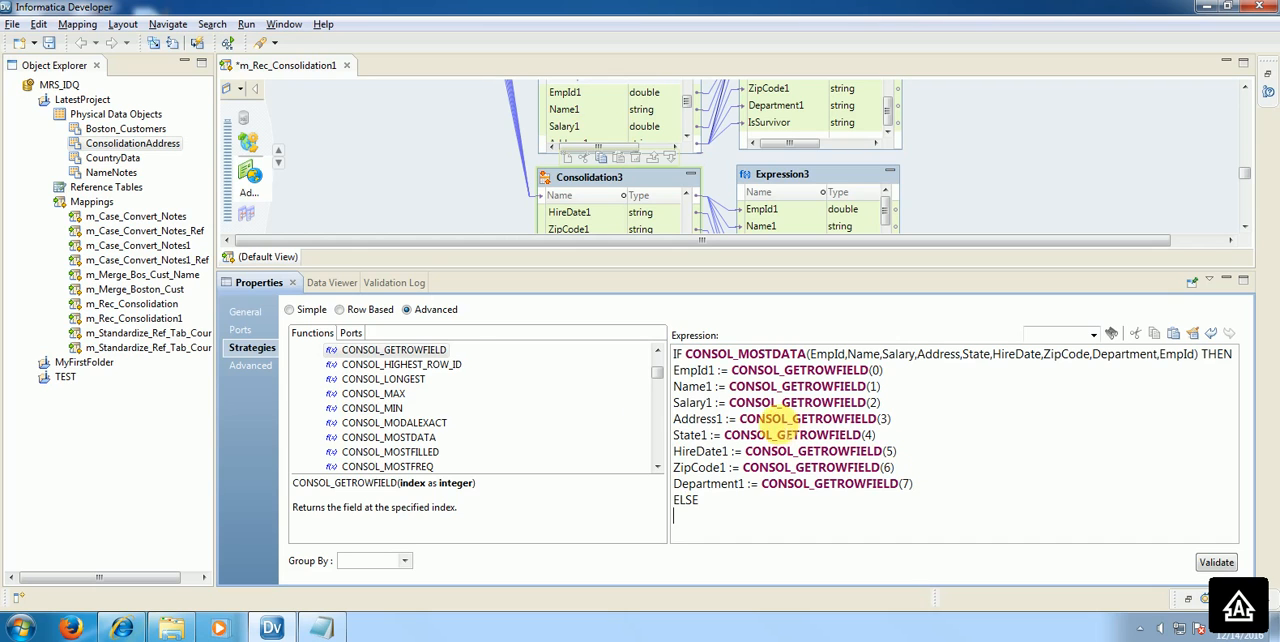
Step: Insert the output port EmpId1 on the line below ELSE and start a new line
click(358, 332)
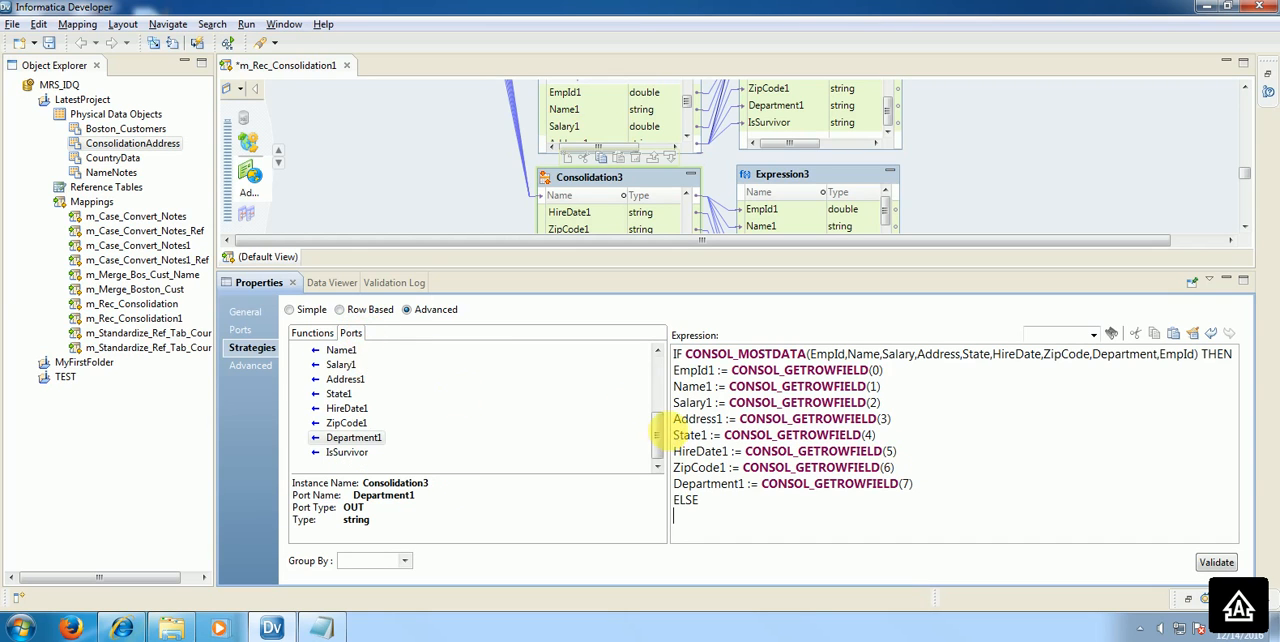
drag(662, 432, 663, 354)
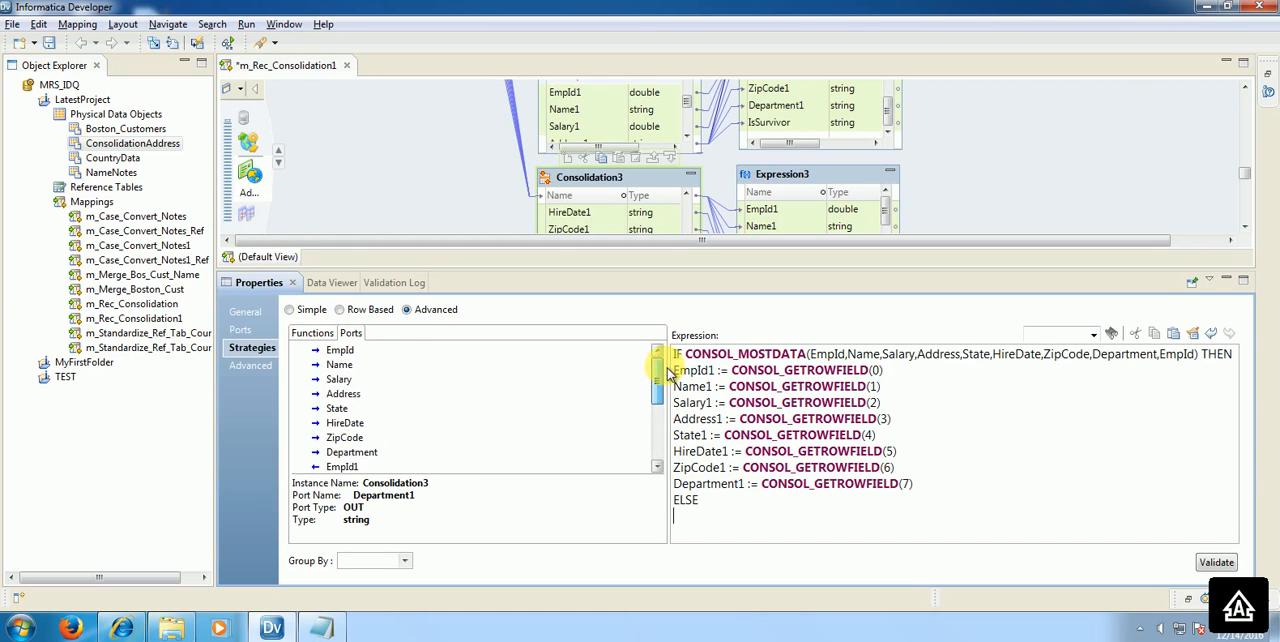
click(352, 352)
double_click(352, 352)
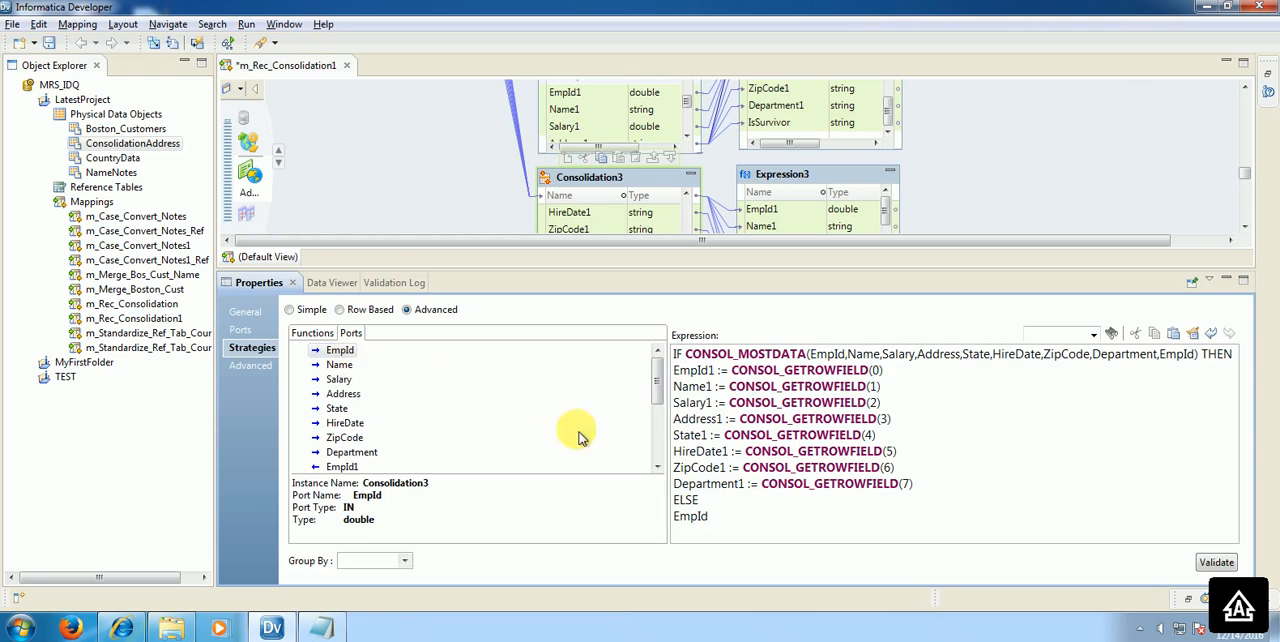
drag(655, 397, 655, 428)
click(343, 380)
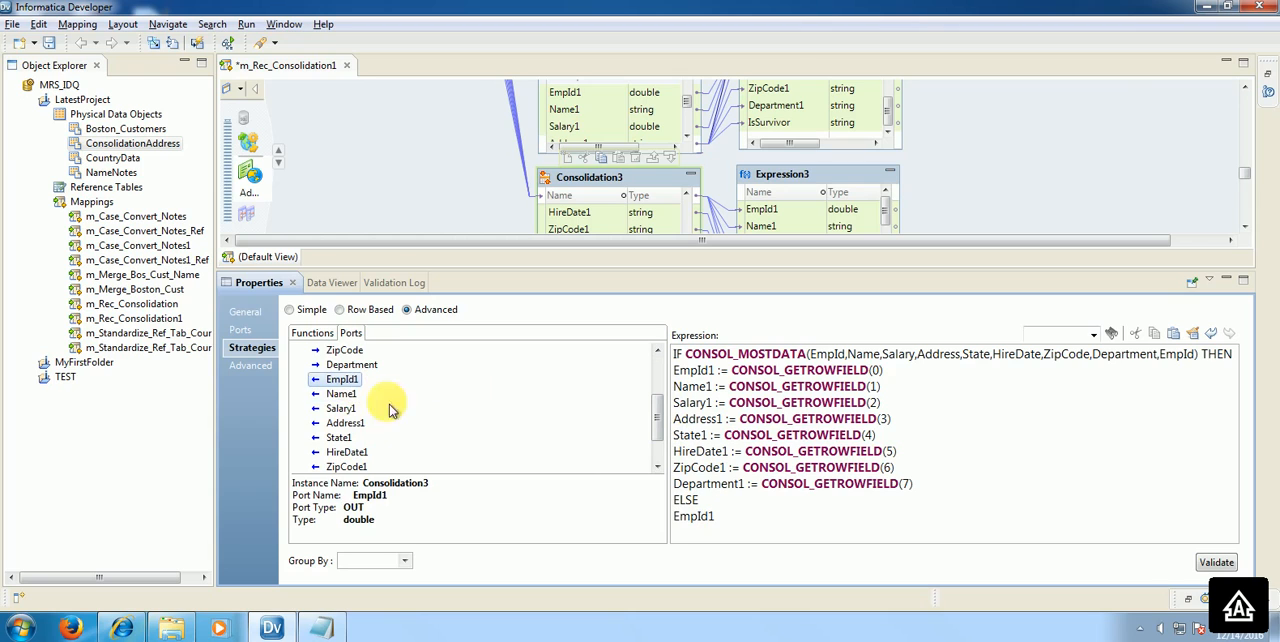
click(776, 518)
key(Return)
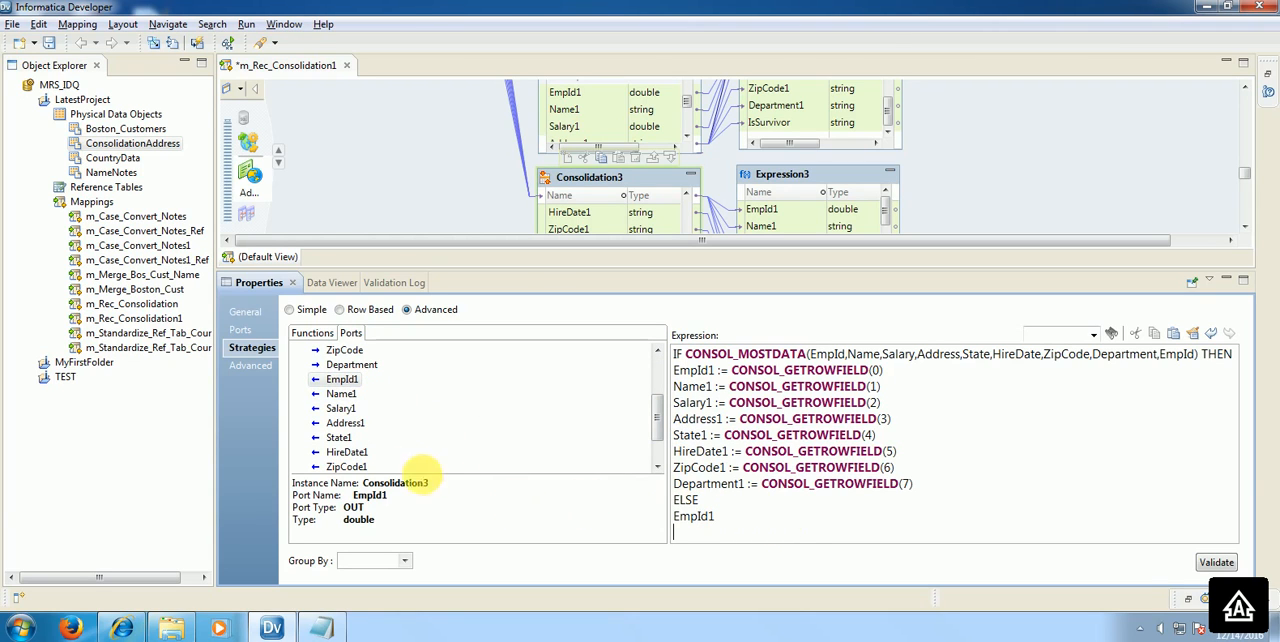
Step: List the output ports Name1, Salary1, Address1 and State1 below EmpId1 in the ELSE branch, each on its own line
double_click(352, 397)
key(Return)
double_click(340, 408)
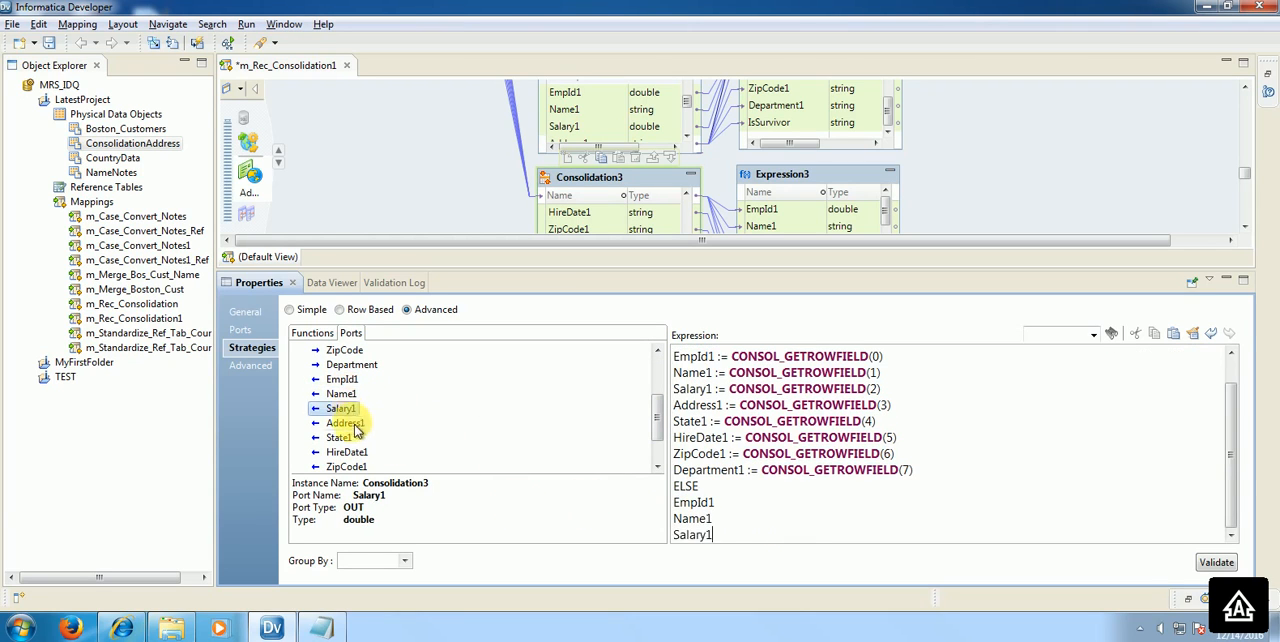
key(Return)
double_click(345, 423)
key(Return)
double_click(342, 438)
key(Return)
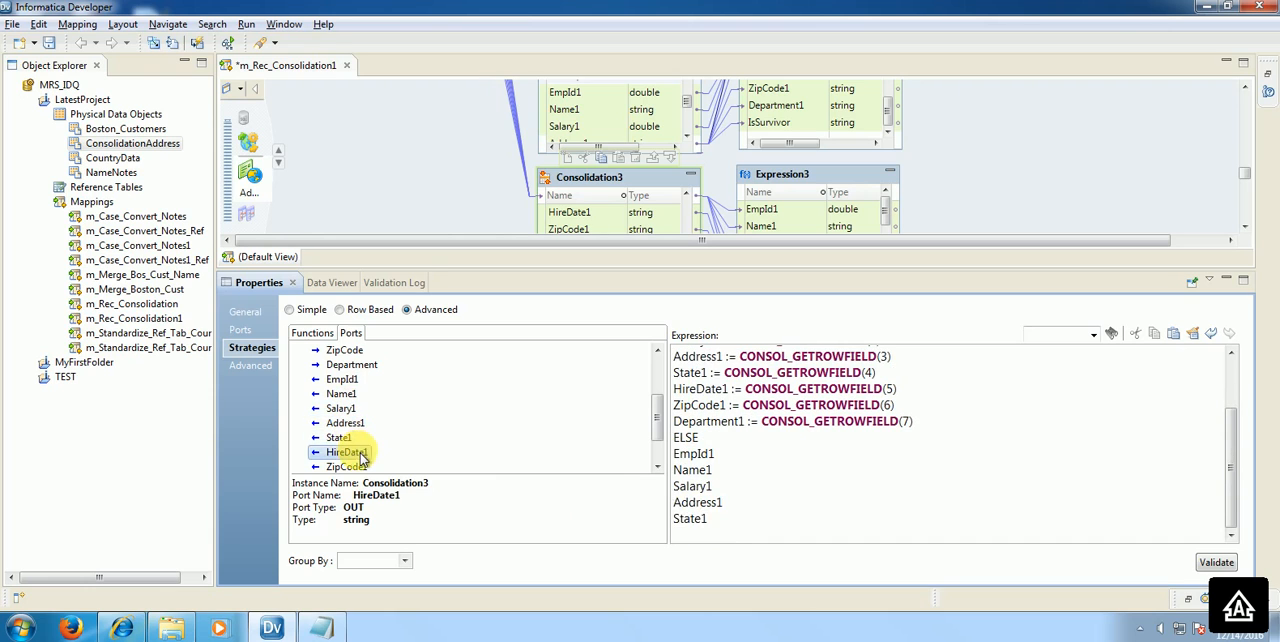
Step: Add the output ports HireDate1, ZipCode1 and Department1 on separate lines of the ELSE branch and close it with ENDIF
double_click(348, 452)
key(Return)
double_click(350, 467)
click(657, 467)
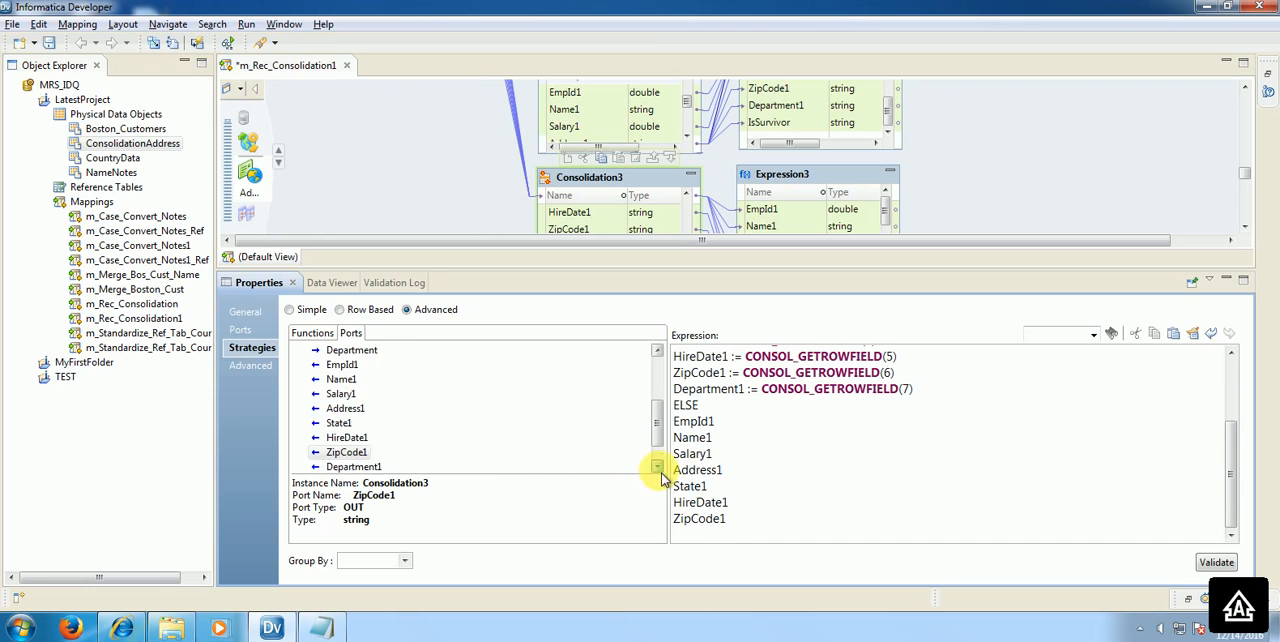
click(657, 467)
click(657, 467)
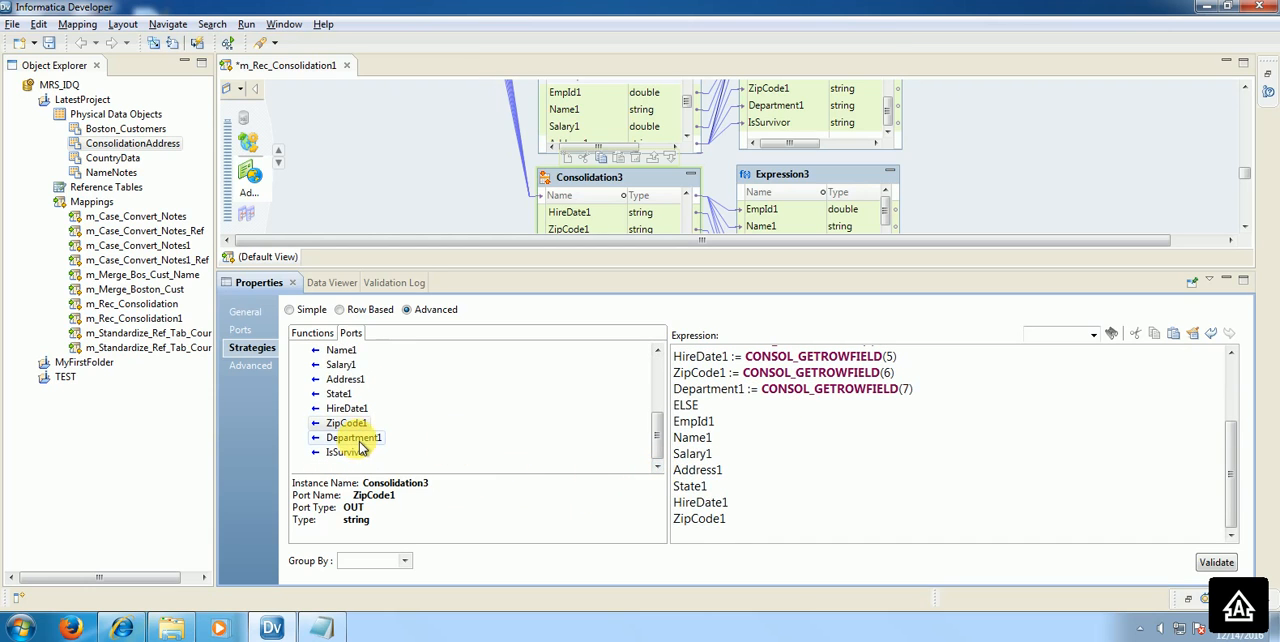
double_click(360, 444)
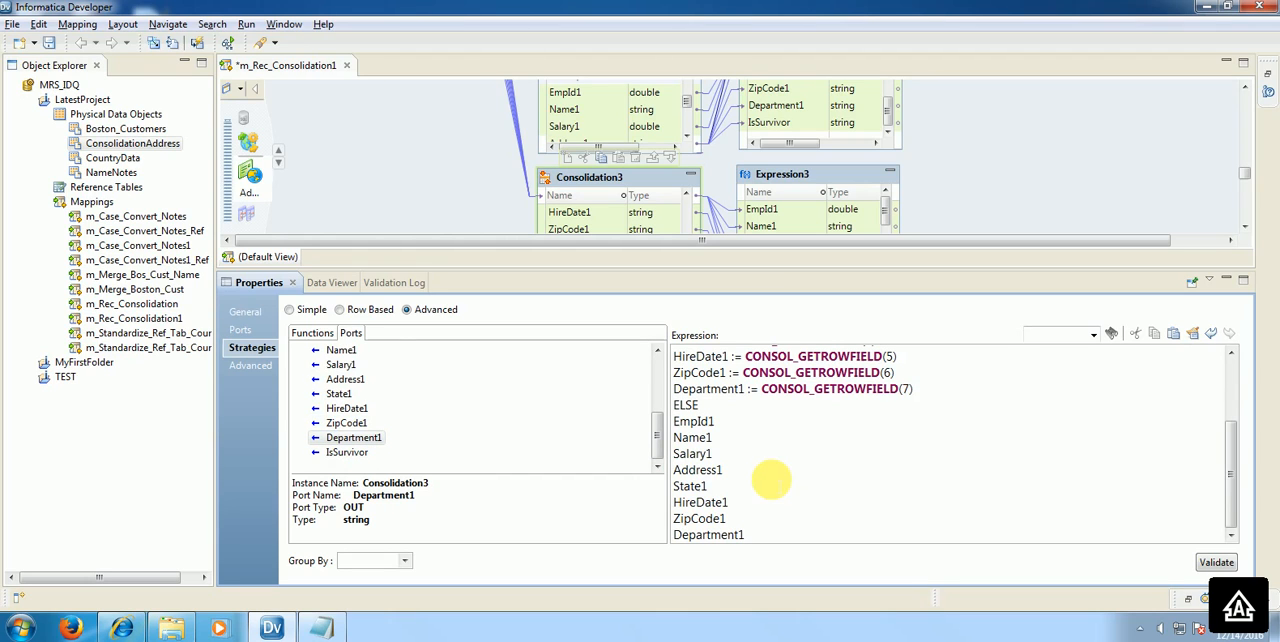
key(Return)
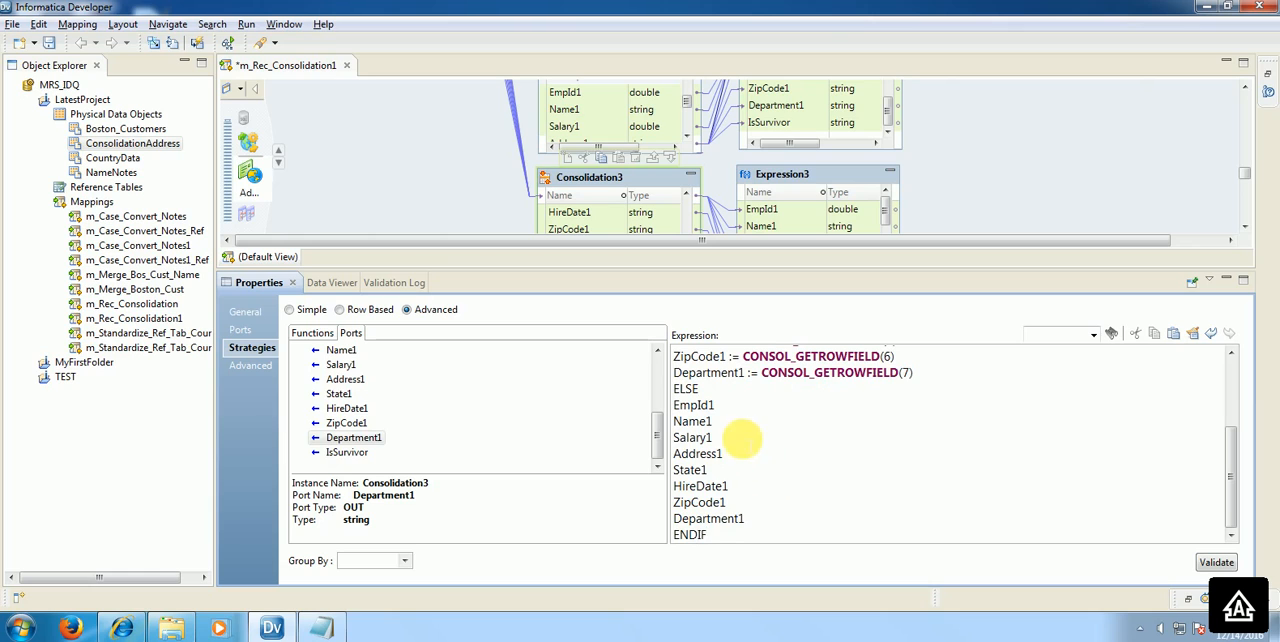
Step: Complete the first two ELSE lines as EmpId1 := EmpId and Name1 := Name
click(748, 406)
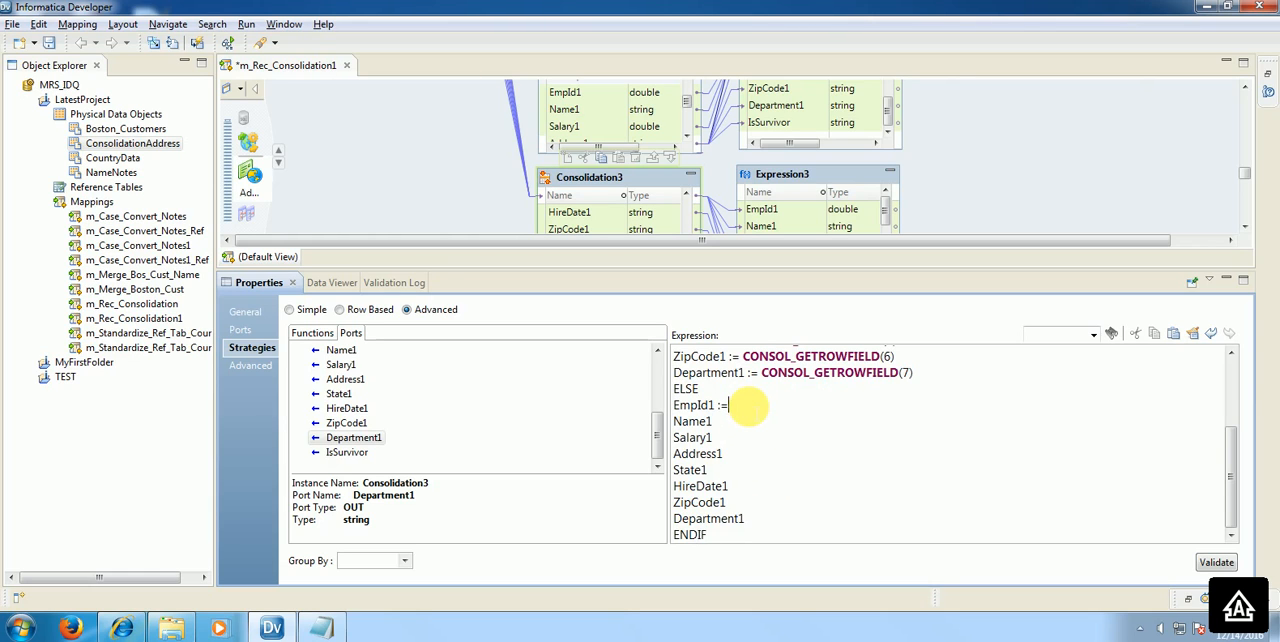
drag(712, 406, 663, 408)
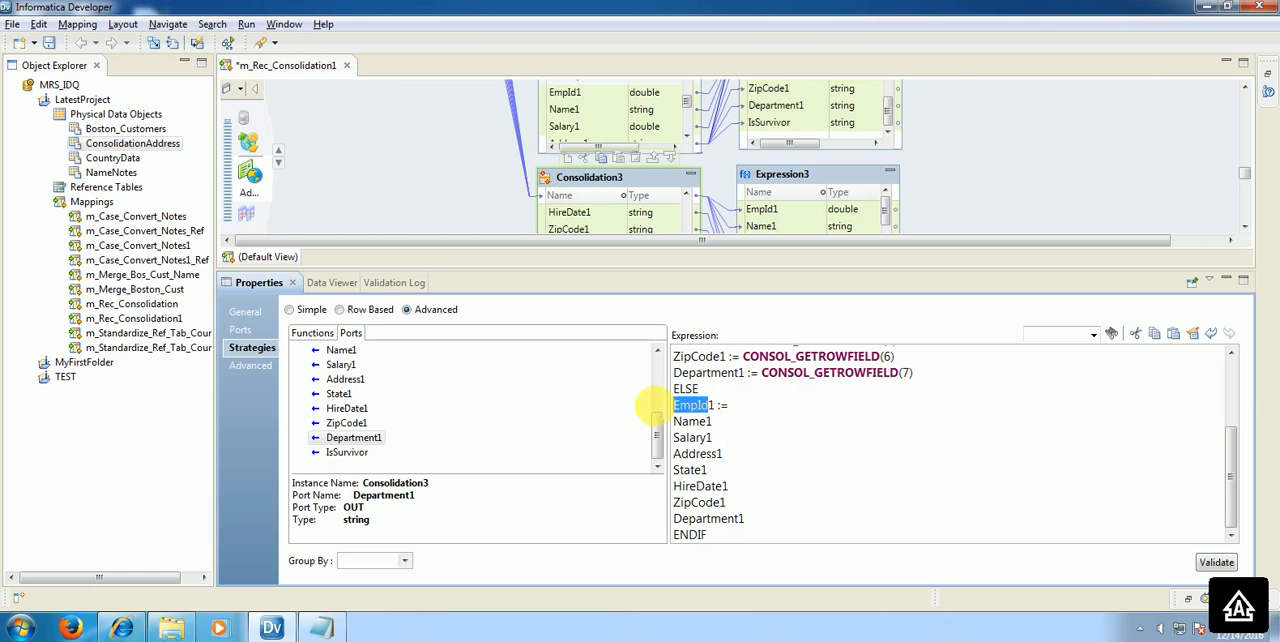
key(ctrl+c)
click(765, 407)
key(ctrl+v)
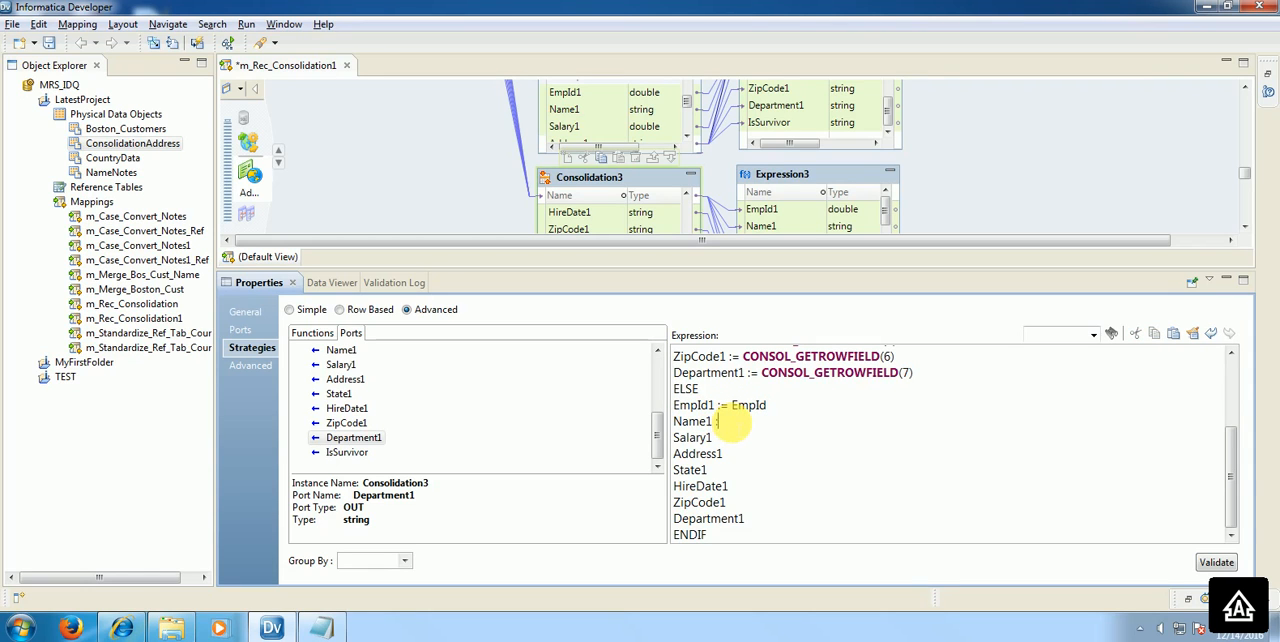
drag(705, 421, 594, 423)
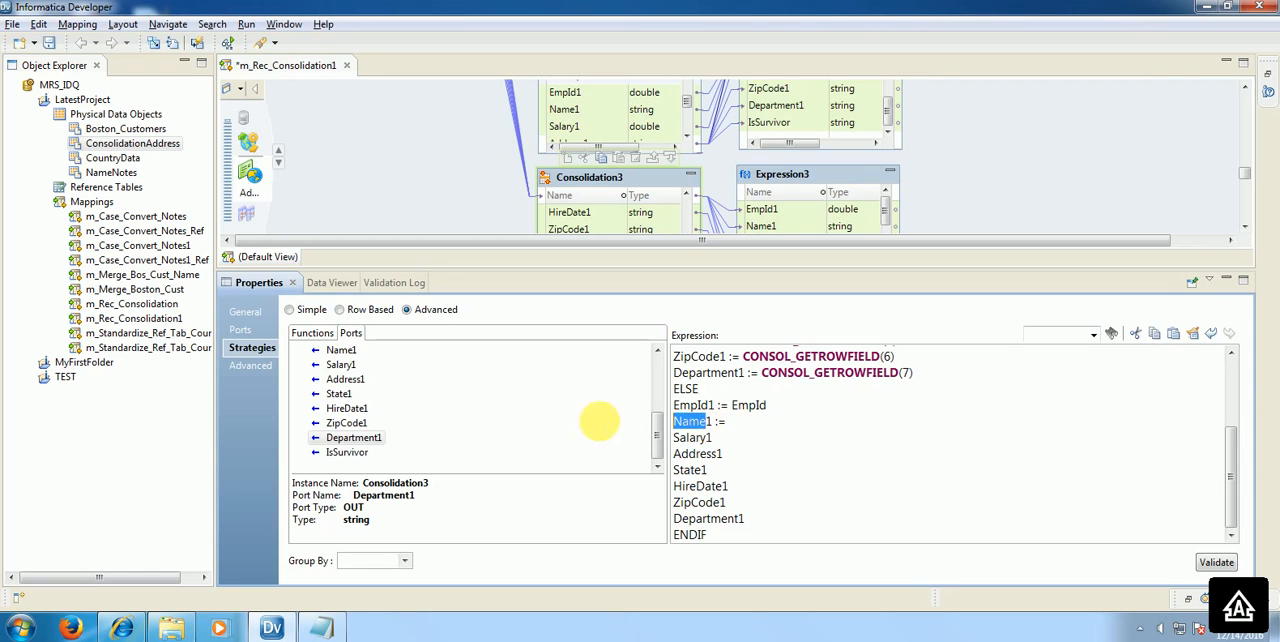
key(ctrl+c)
click(797, 423)
key(ctrl+v)
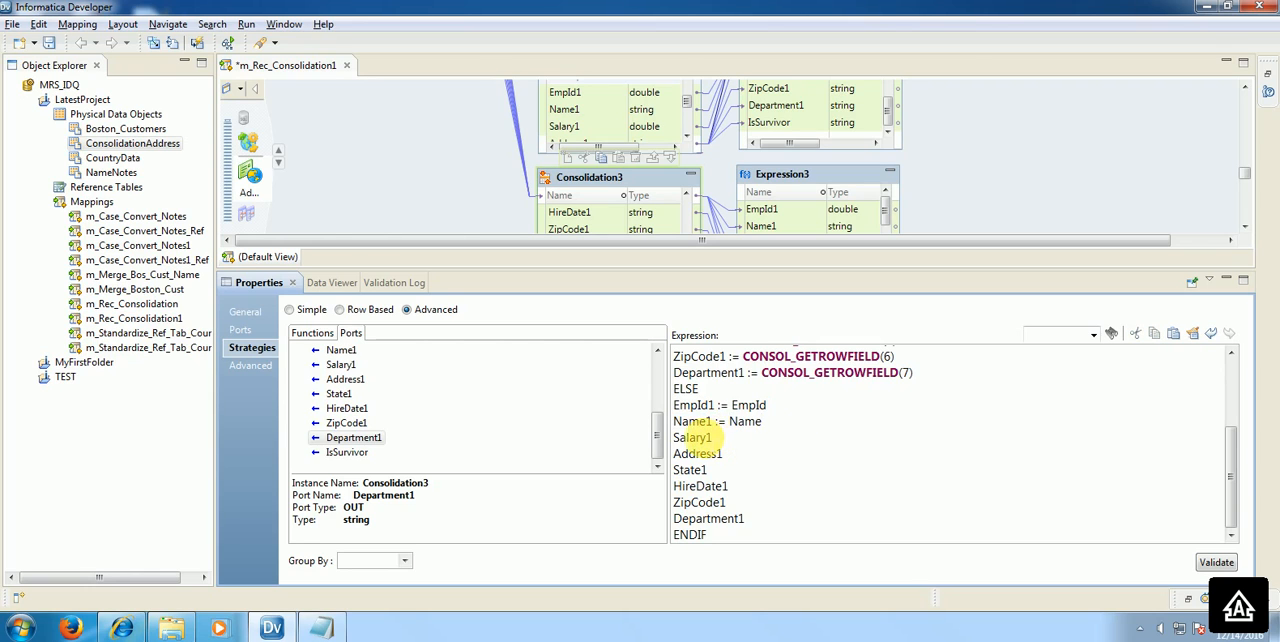
Step: Complete the Salary1 and Address1 lines of the ELSE branch as Salary1 := Salary and Address1 := Address
double_click(694, 437)
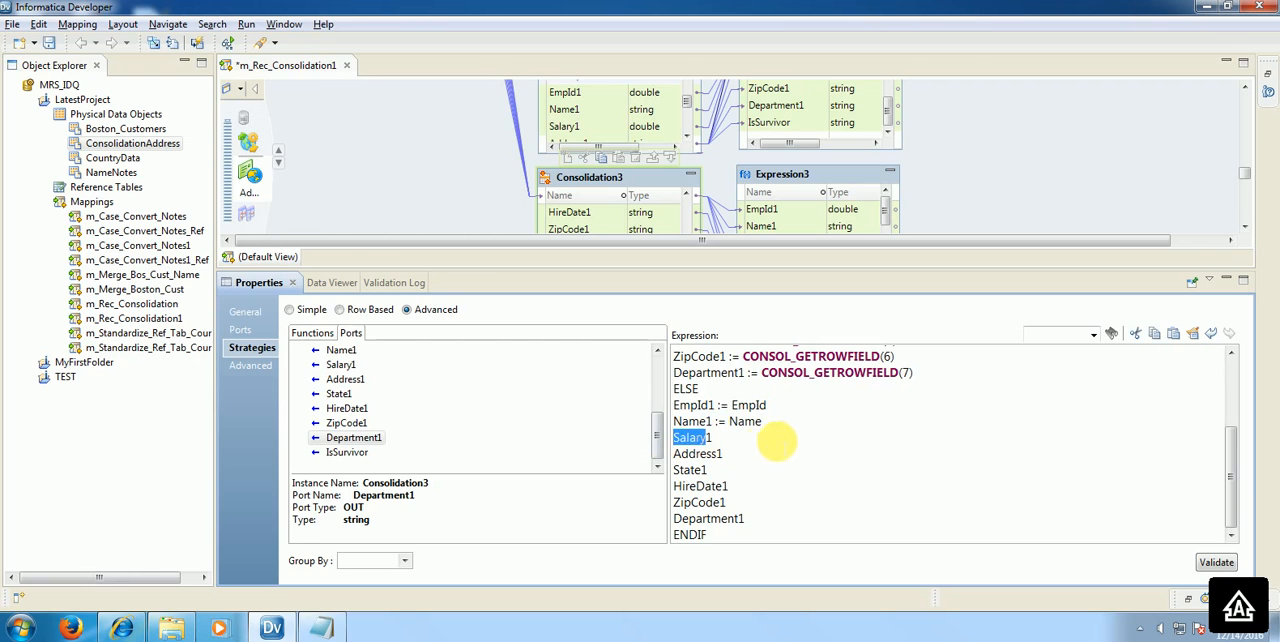
click(780, 443)
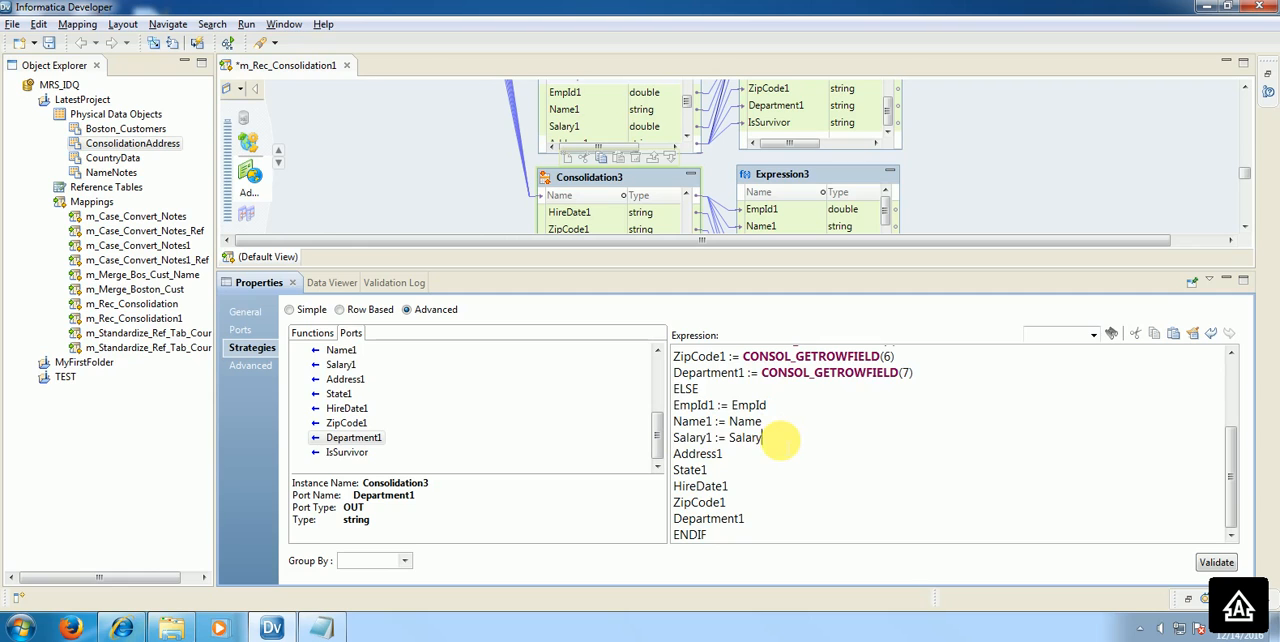
drag(674, 453, 721, 454)
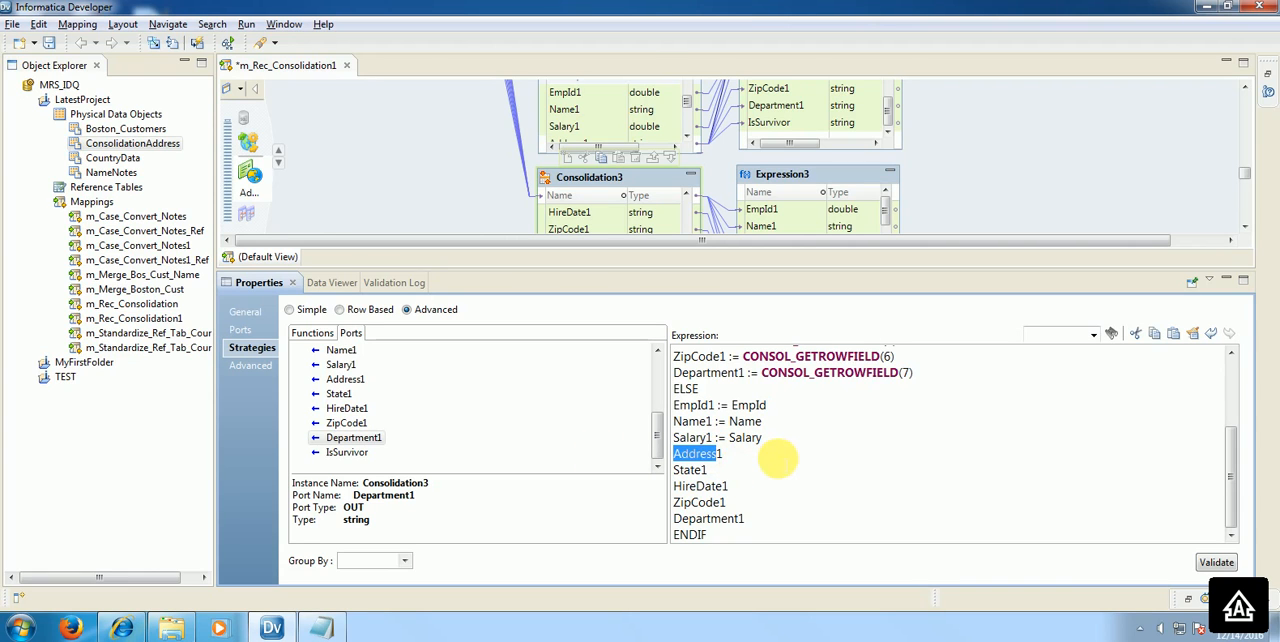
click(778, 458)
key(ctrl+v)
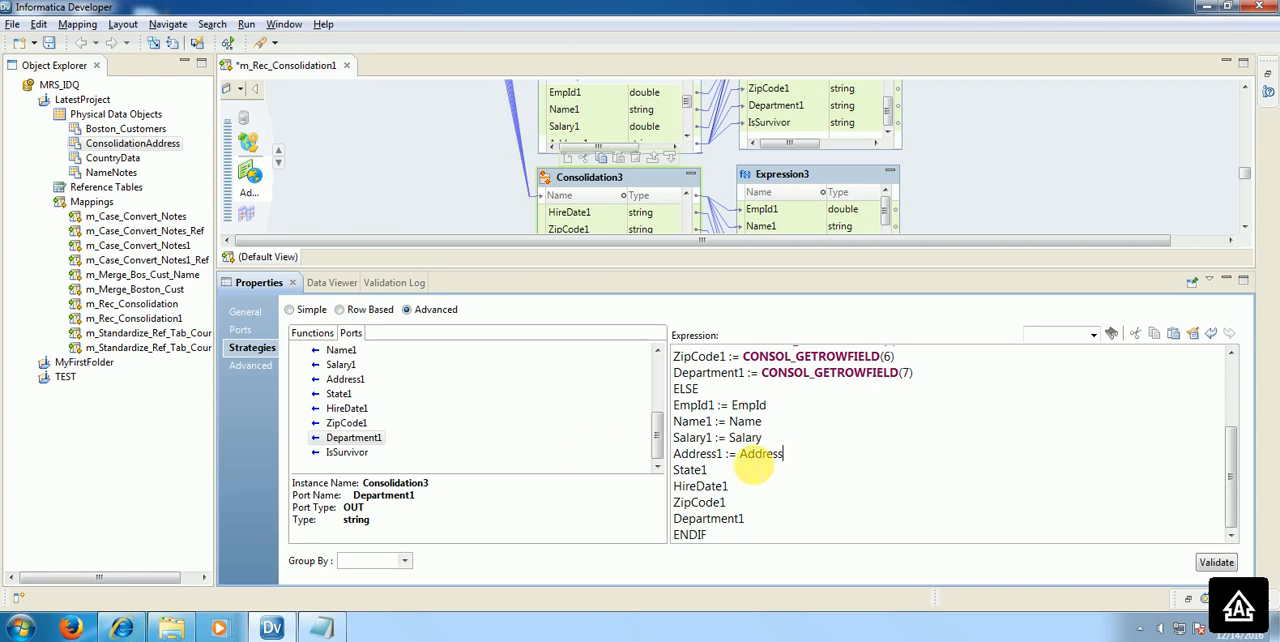
Step: Complete the State1 and HireDate1 lines of the ELSE branch as State1 := State and HireDate1 := HireDate
drag(674, 469, 706, 470)
click(773, 476)
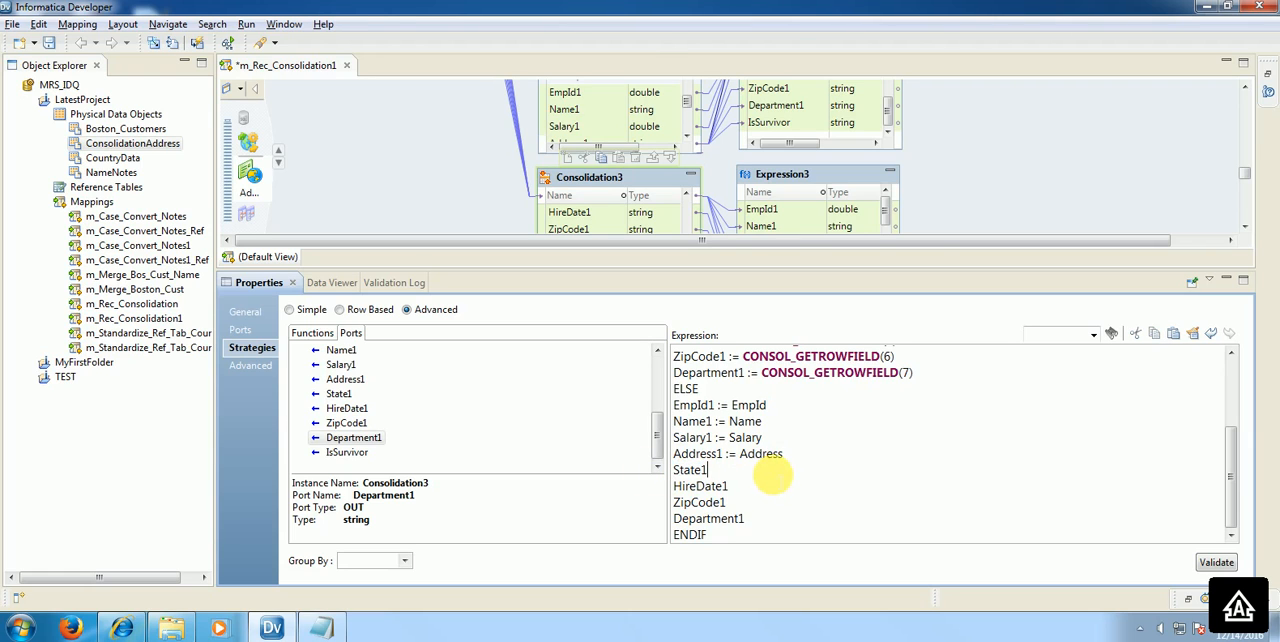
text(:=)
key(ctrl+v)
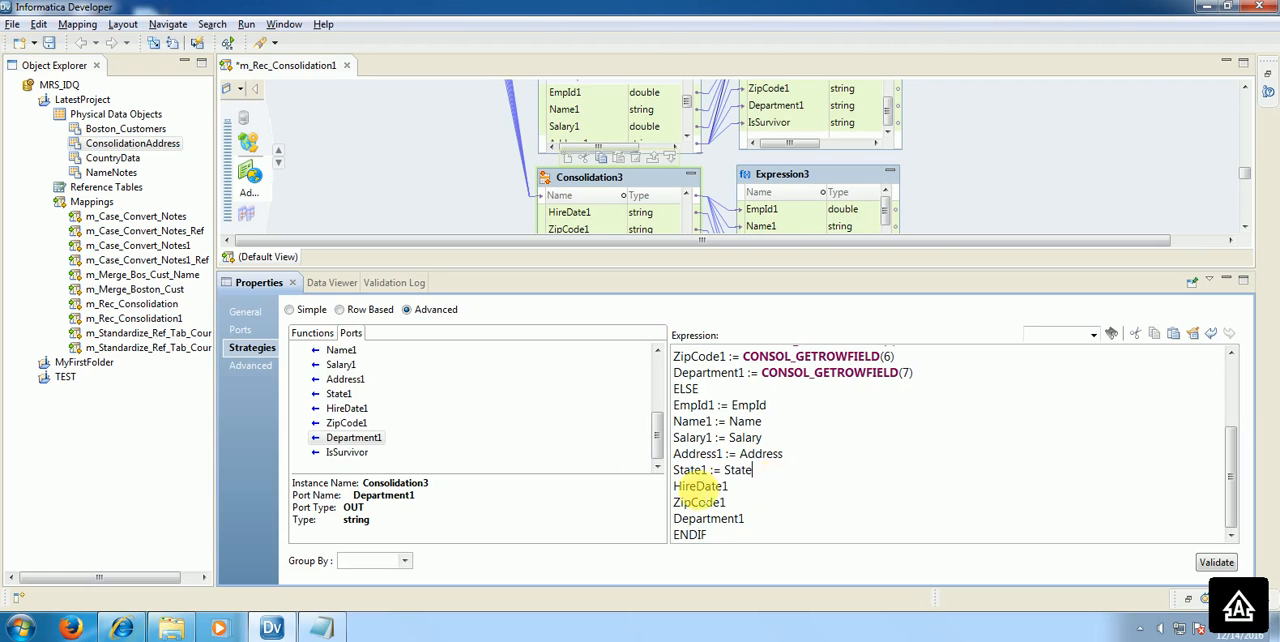
double_click(712, 486)
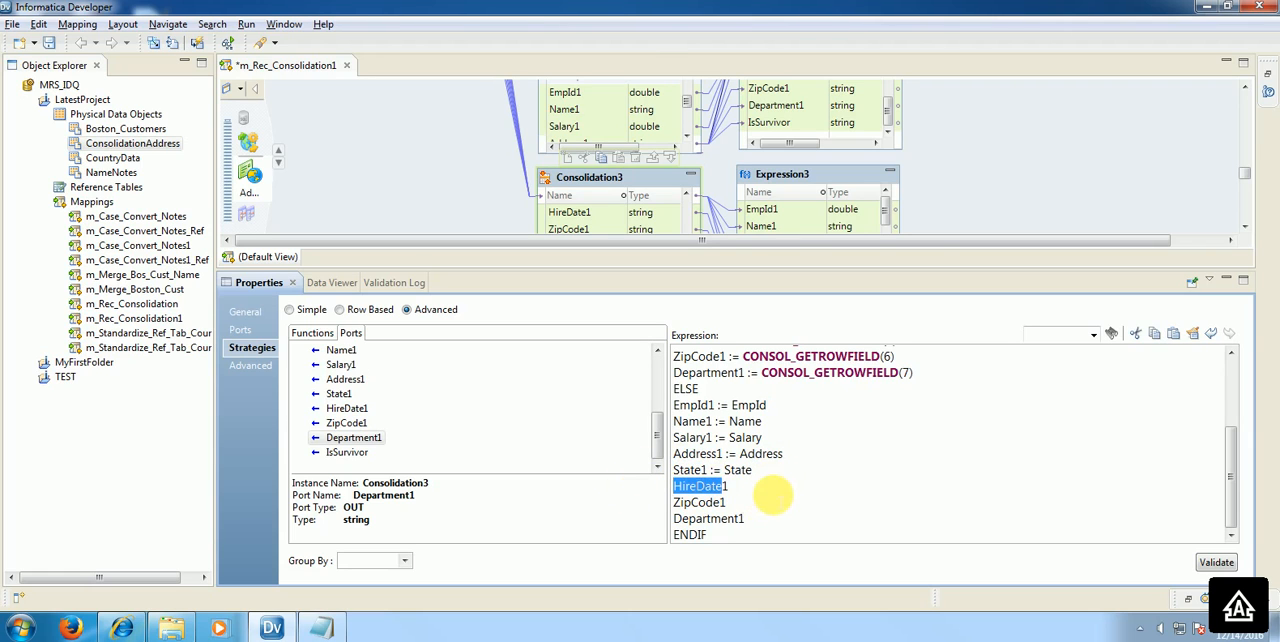
click(775, 496)
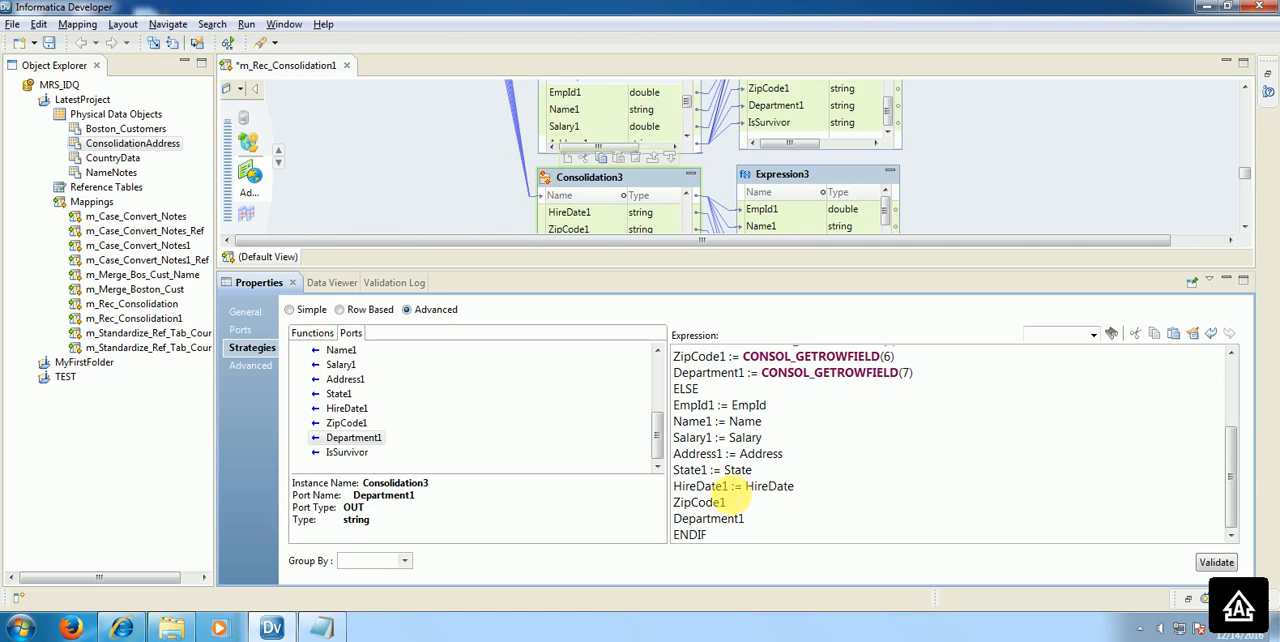
Step: Complete the last two ELSE lines as ZipCode1 := ZipCode and Department1 := Department
drag(721, 502, 662, 503)
click(755, 505)
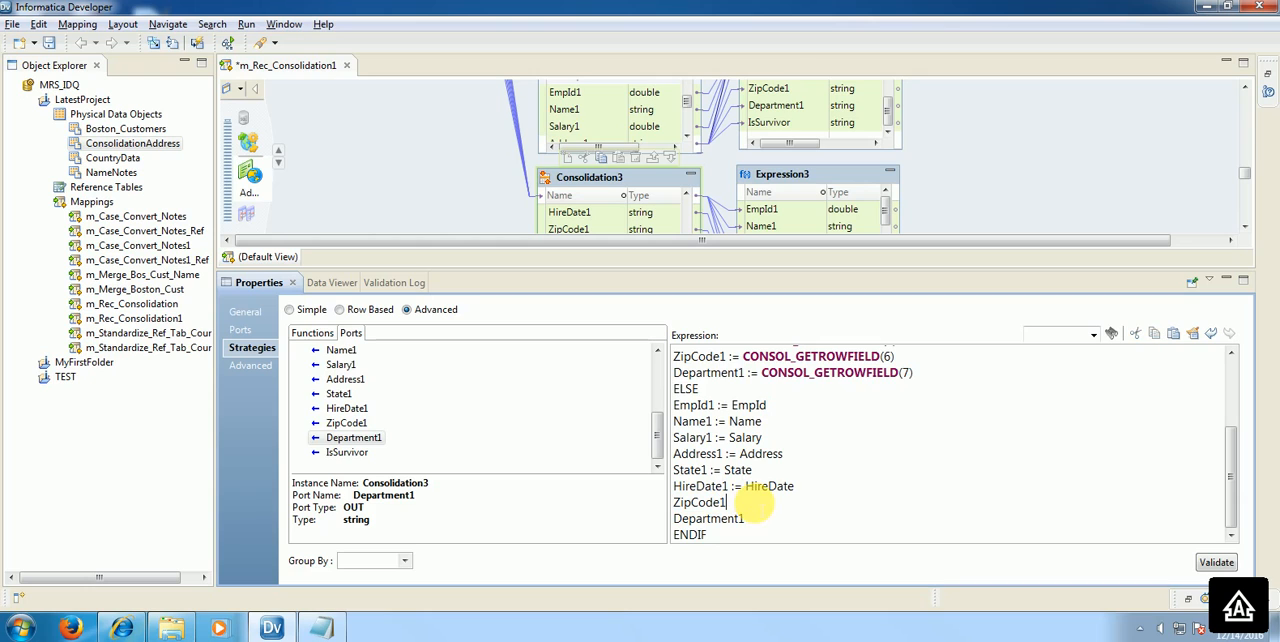
text(:=)
key(ctrl+v)
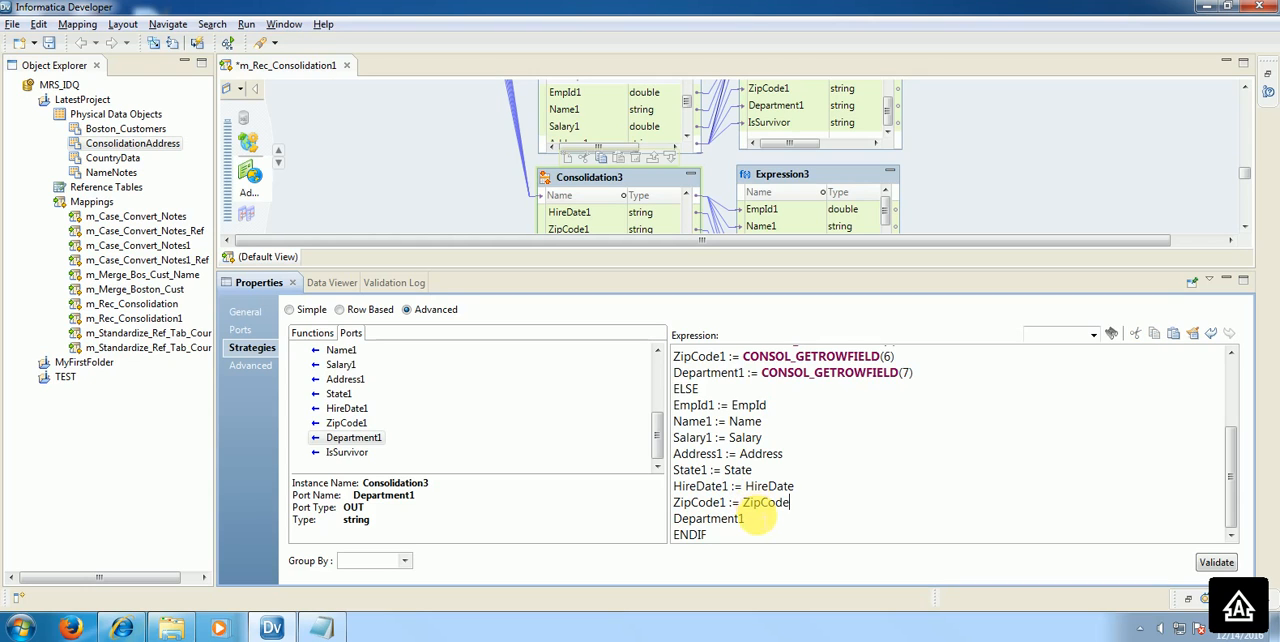
drag(745, 519, 673, 519)
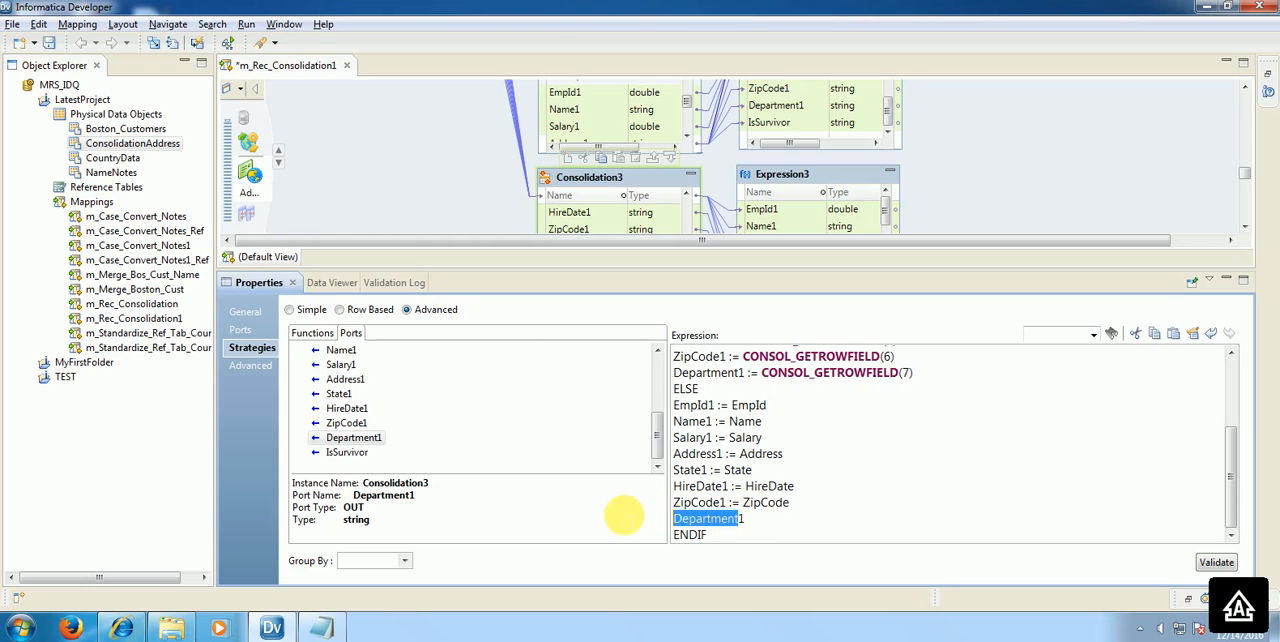
click(826, 527)
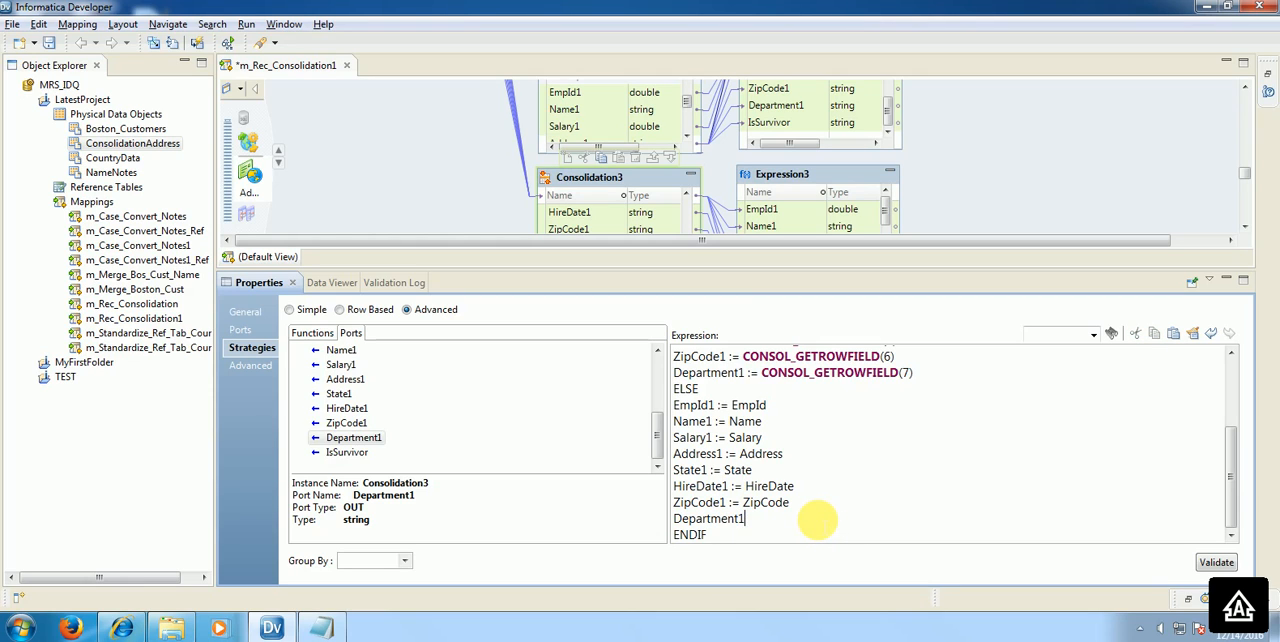
text(:=)
key(ctrl+v)
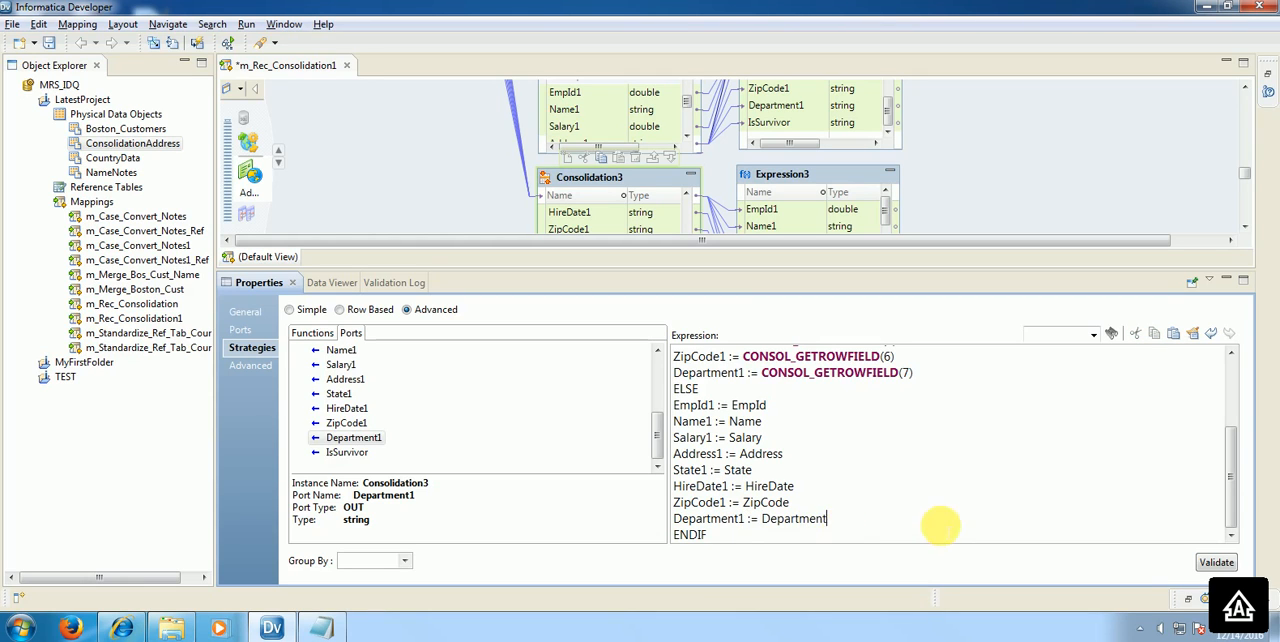
Step: Validate the Consolidation3 expression and save the mapping
click(1216, 562)
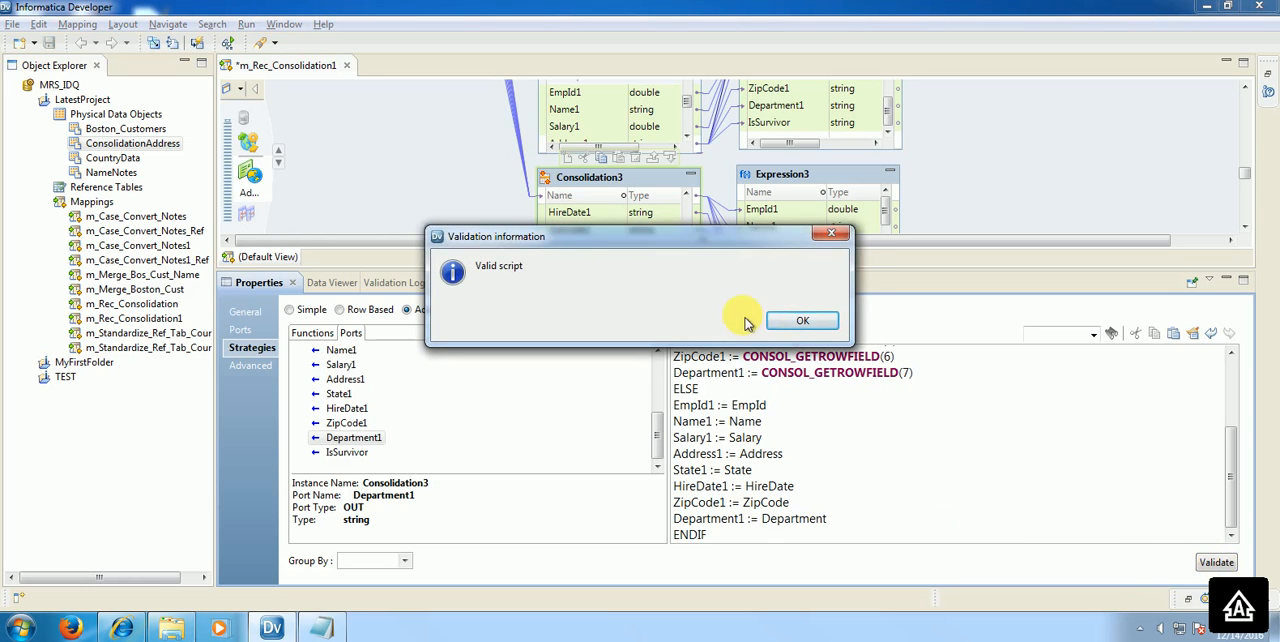
click(803, 320)
click(34, 43)
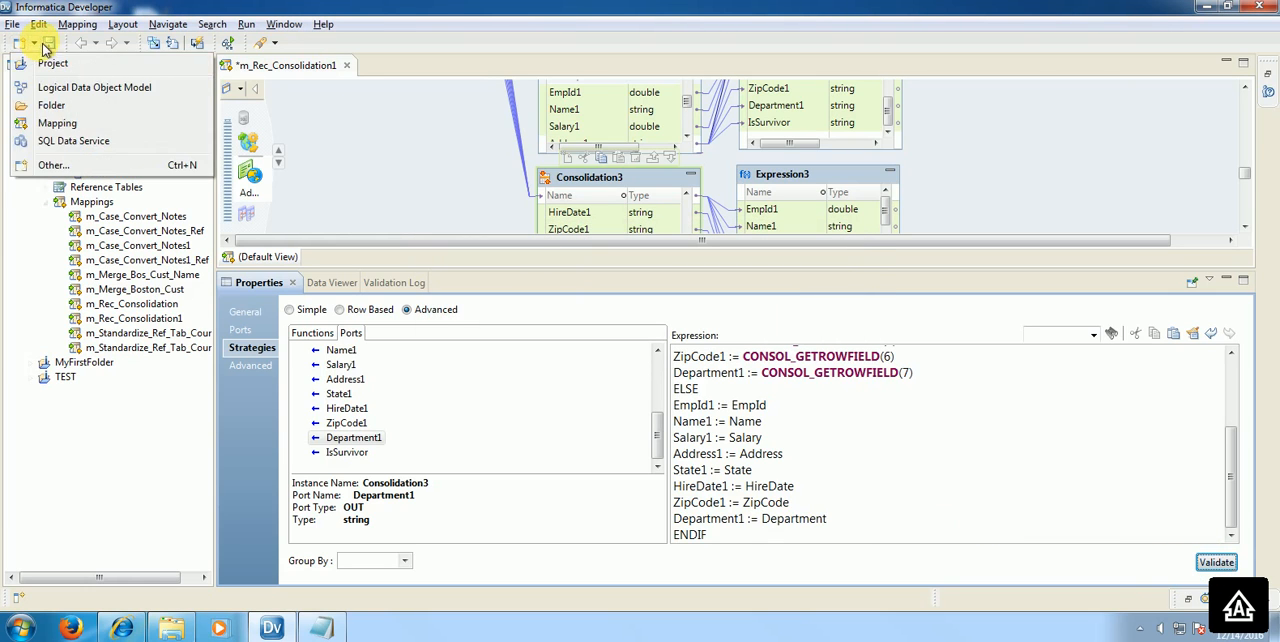
click(47, 43)
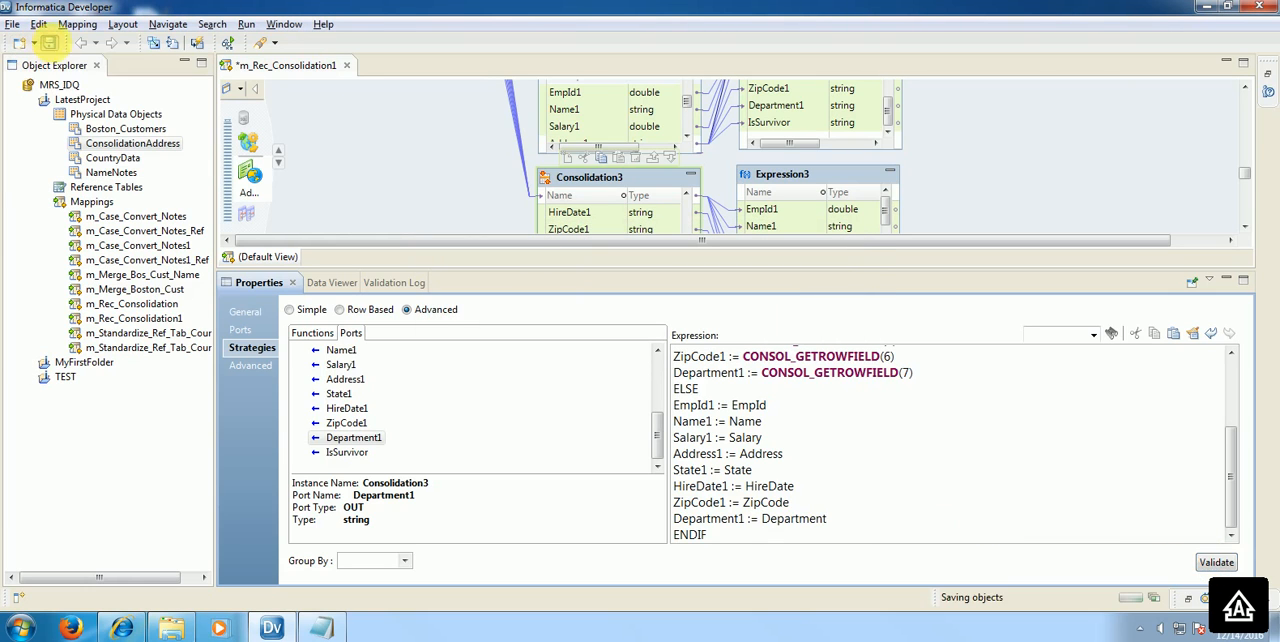
Step: Try to run the Data Viewer on Expression3 and go to the validation log
right_click(838, 175)
click(884, 338)
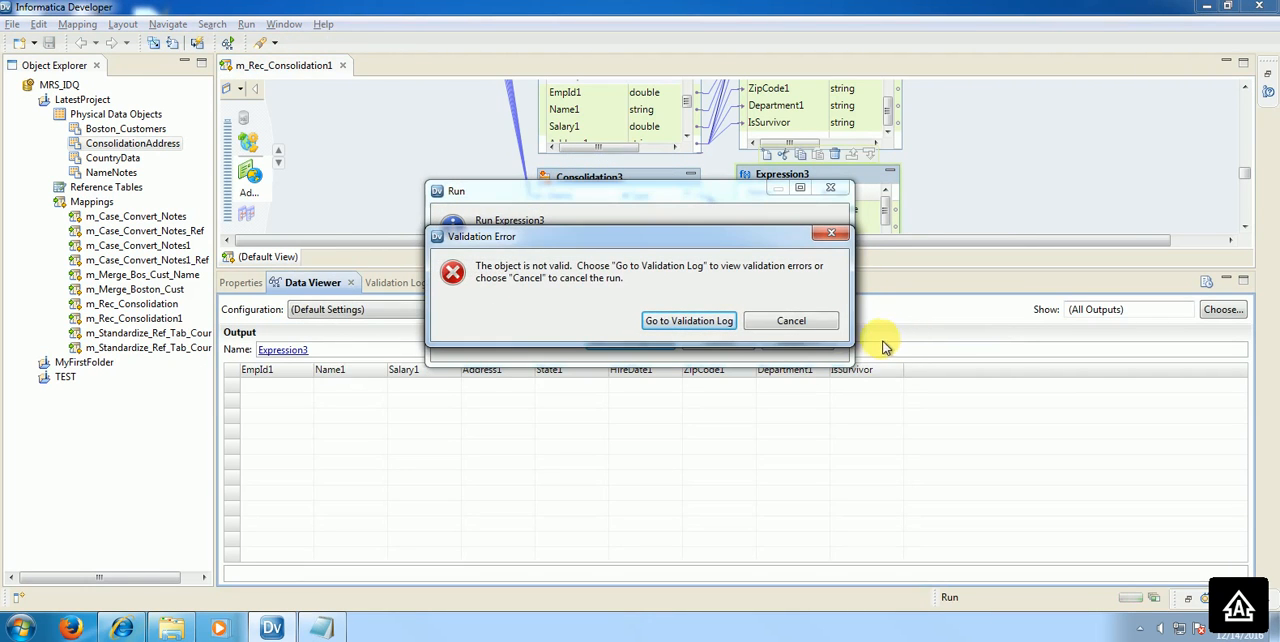
click(724, 334)
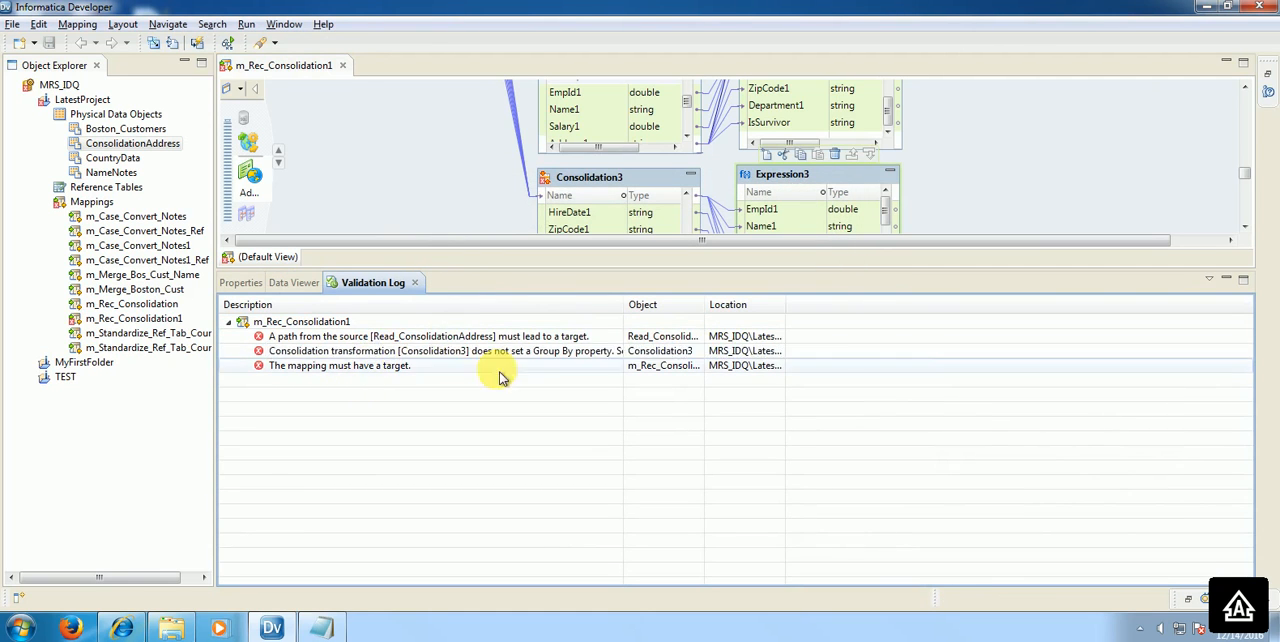
Step: Set Group By to EmpId in the Consolidation3 strategies and save the mapping
click(581, 189)
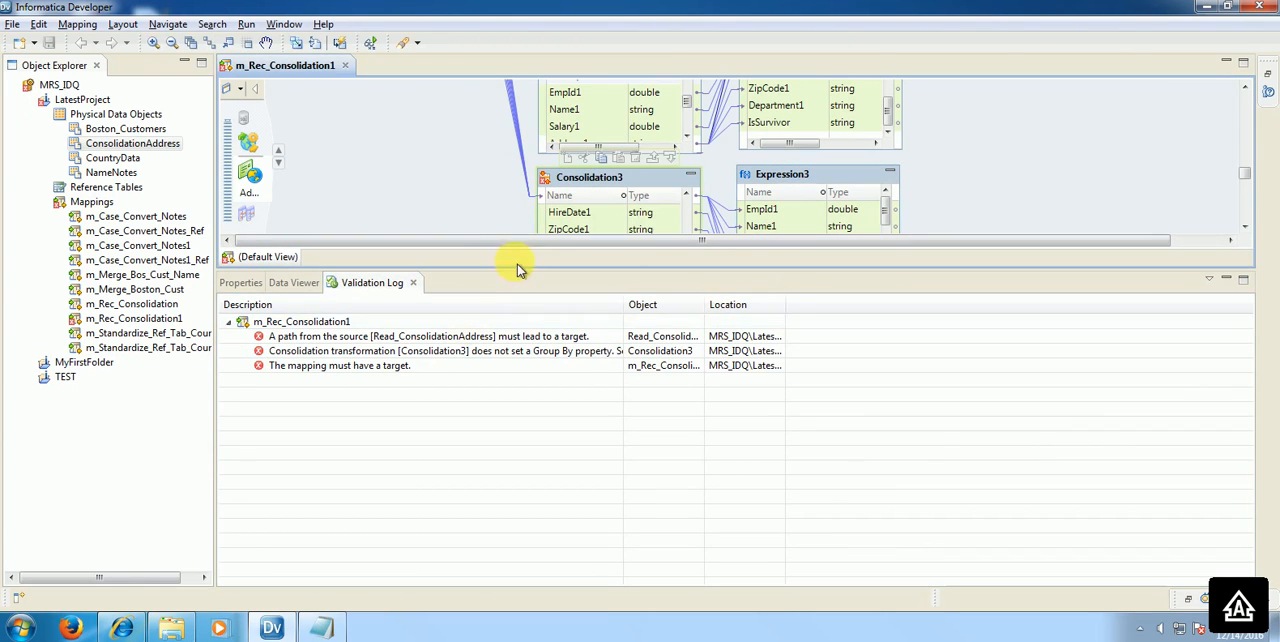
click(248, 284)
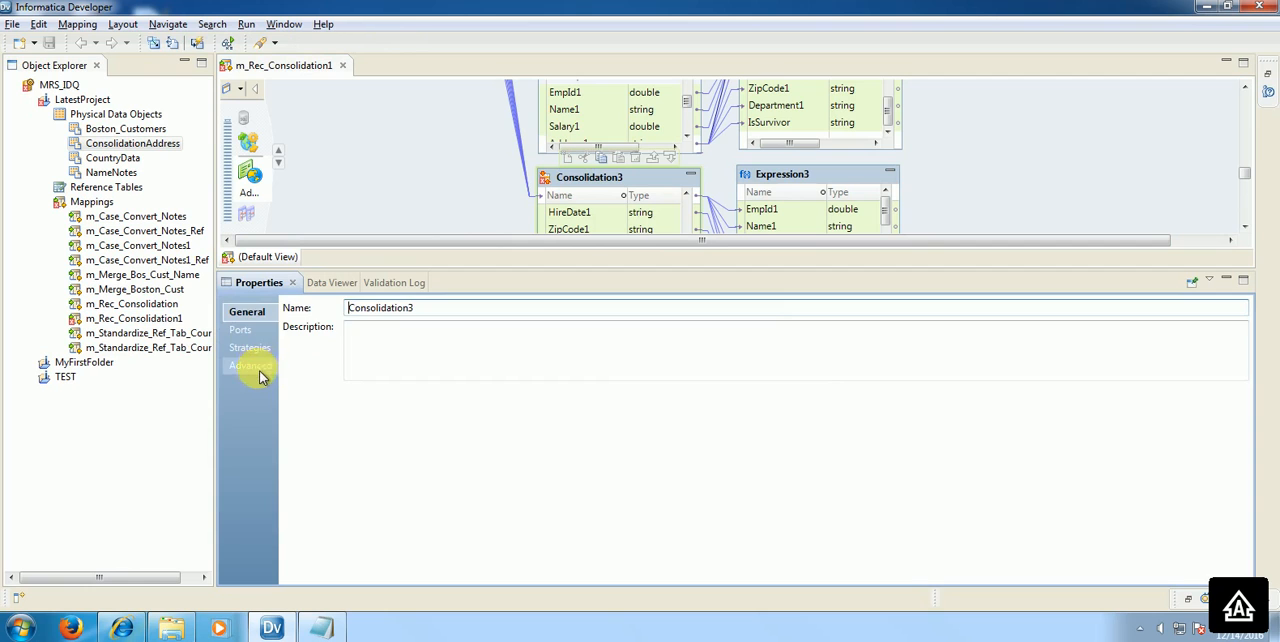
click(256, 366)
click(251, 347)
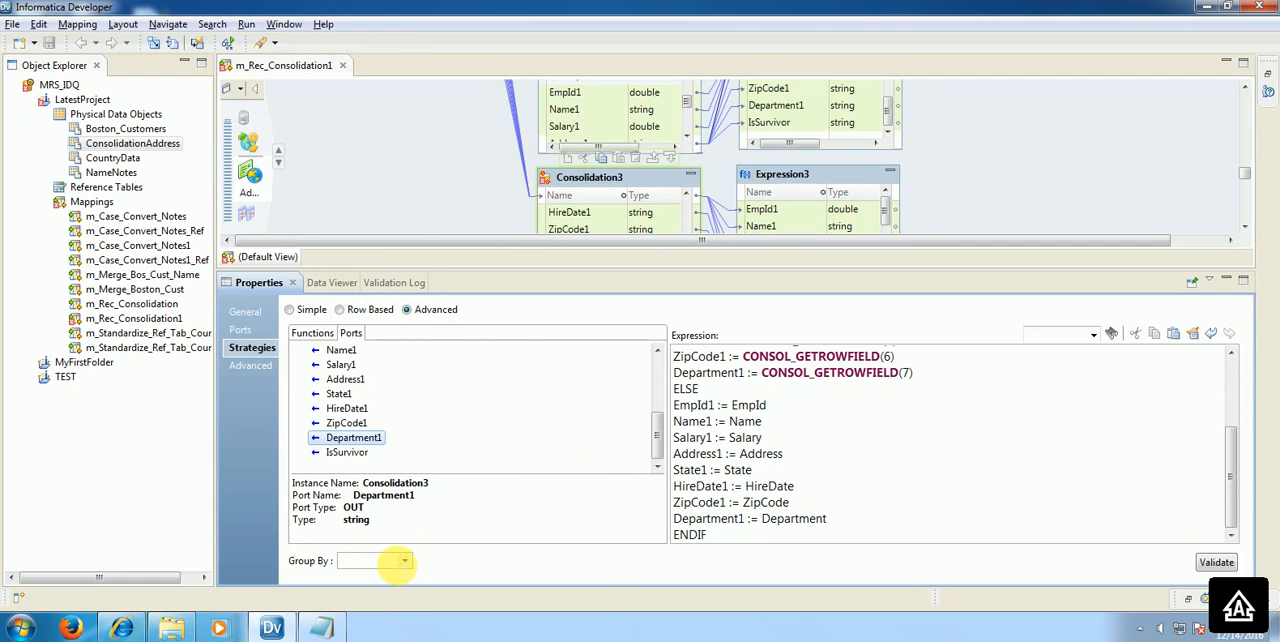
click(406, 562)
click(365, 496)
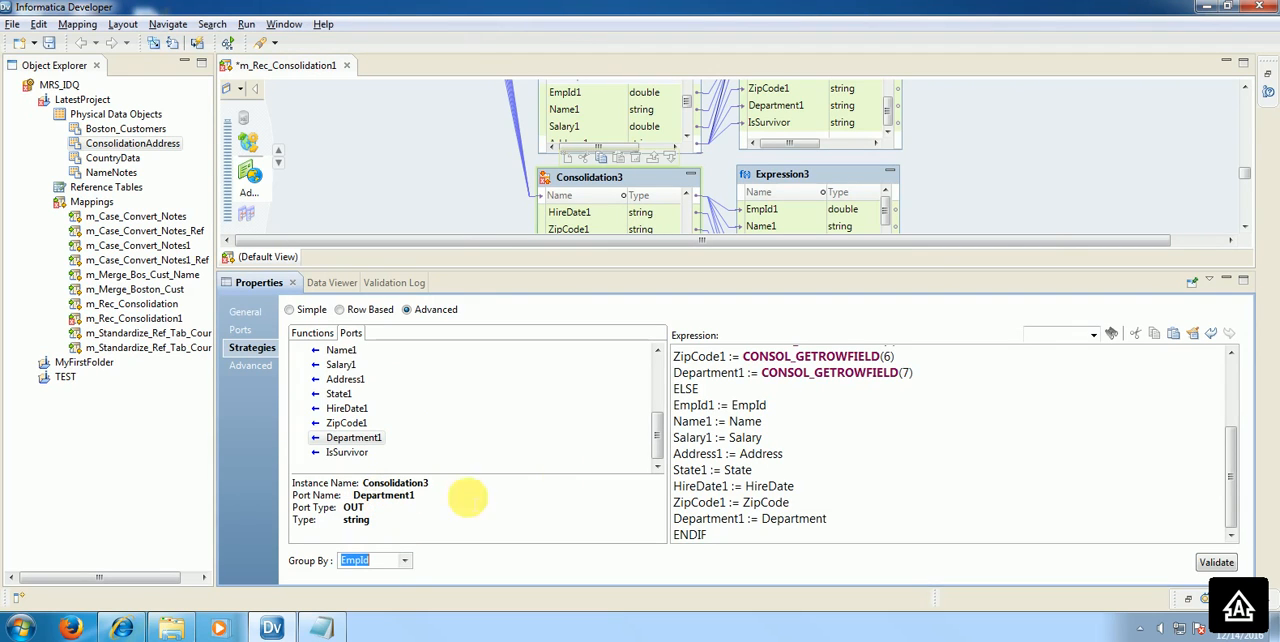
click(48, 42)
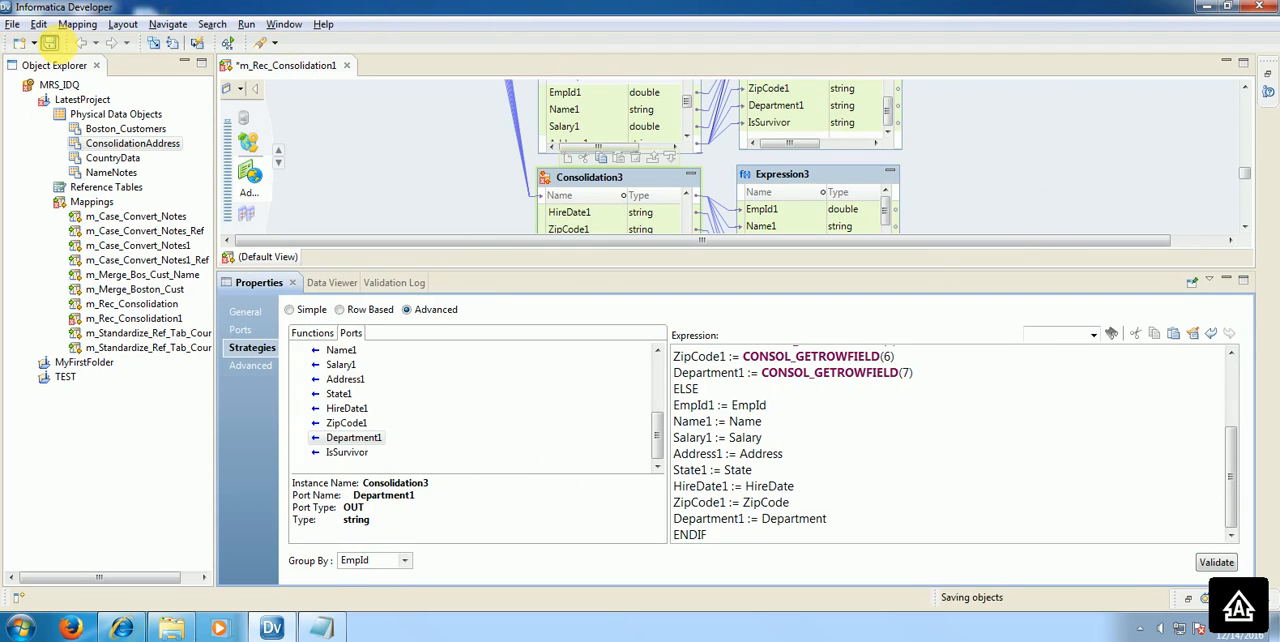
Step: Run the Data Viewer on Expression3, widen the Name1 column and sort the output rows by State1
right_click(822, 180)
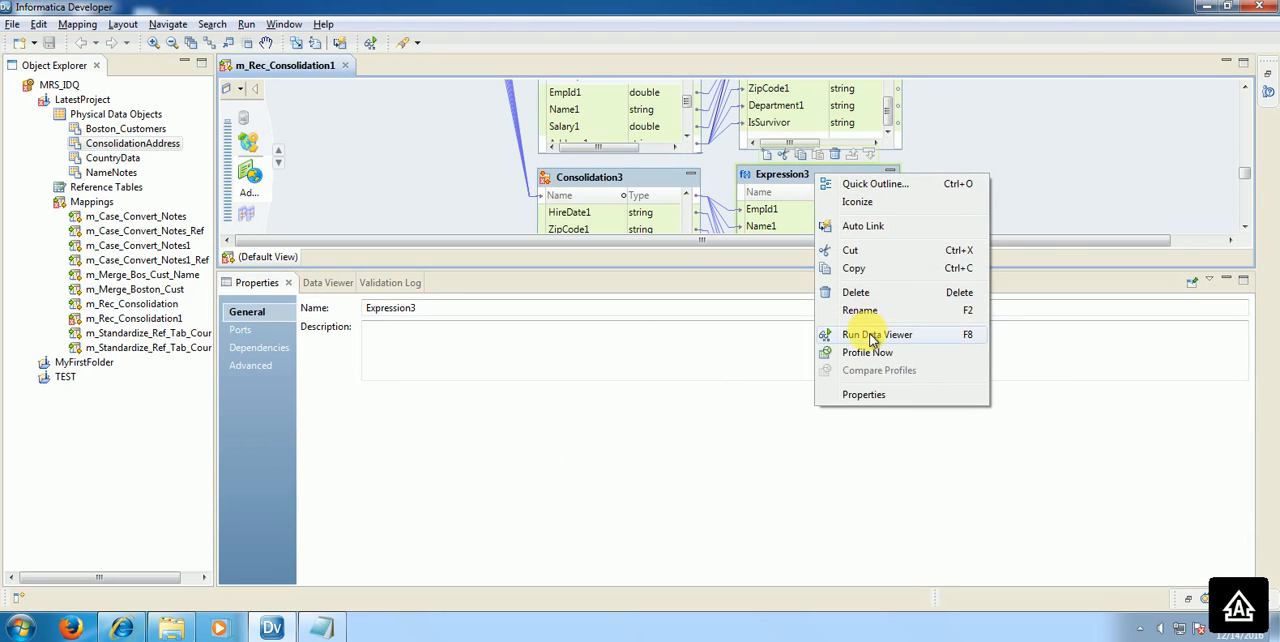
click(876, 334)
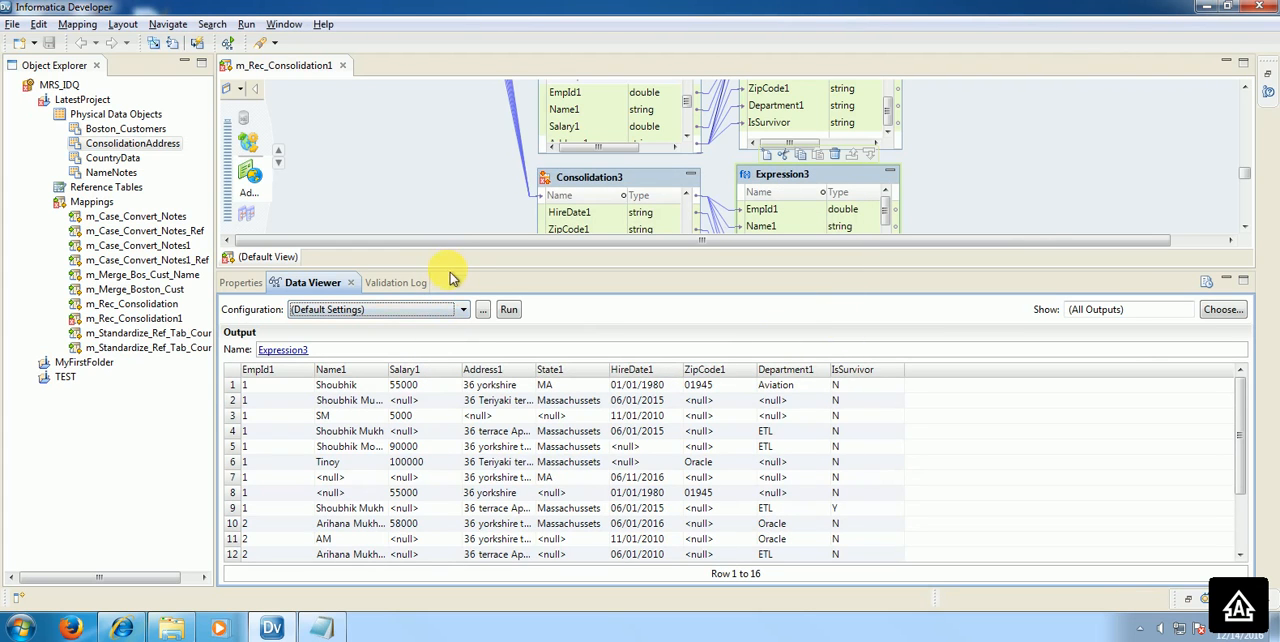
drag(451, 264, 451, 250)
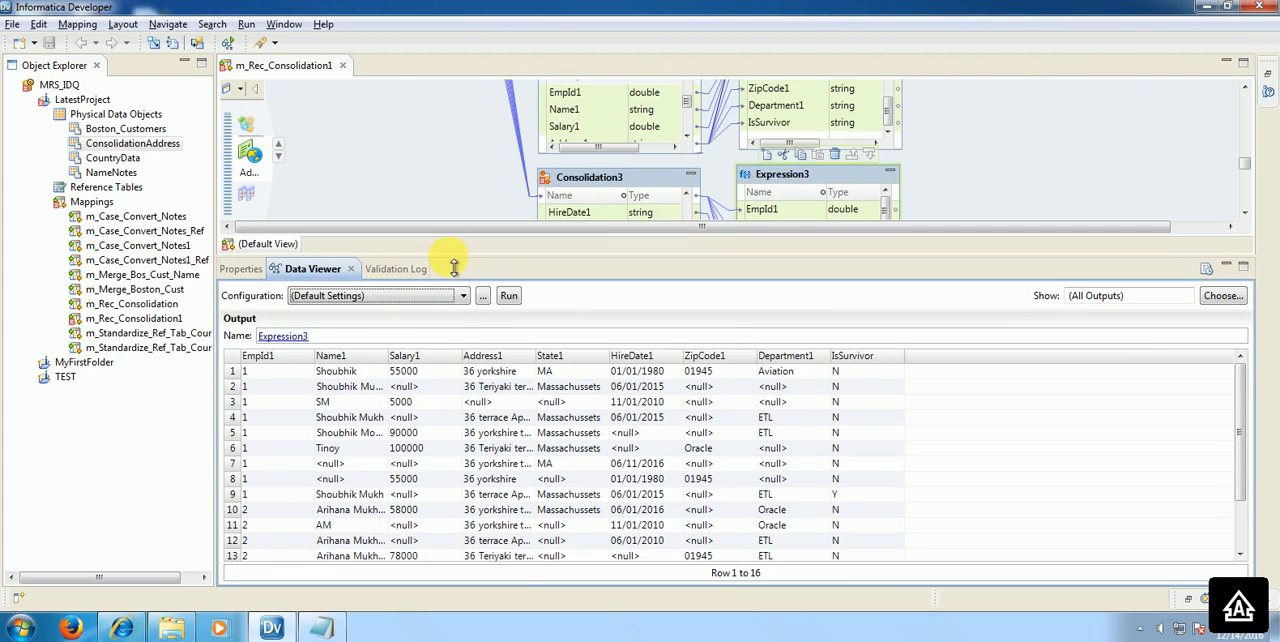
click(292, 494)
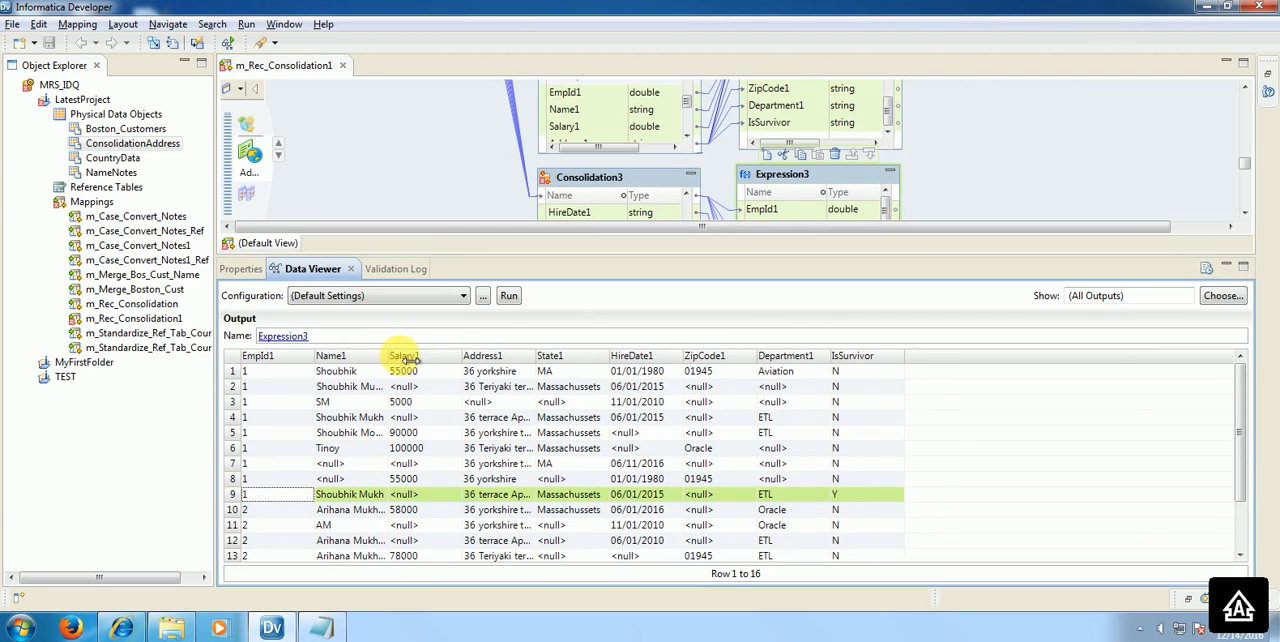
drag(408, 358, 444, 358)
click(588, 357)
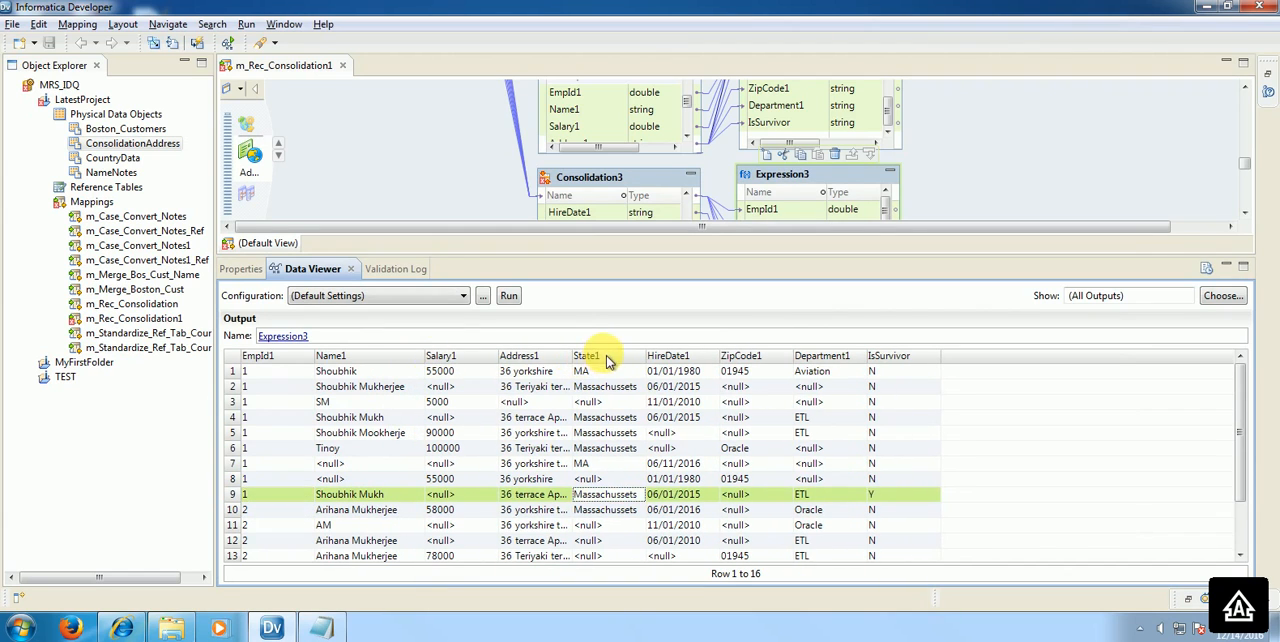
click(590, 358)
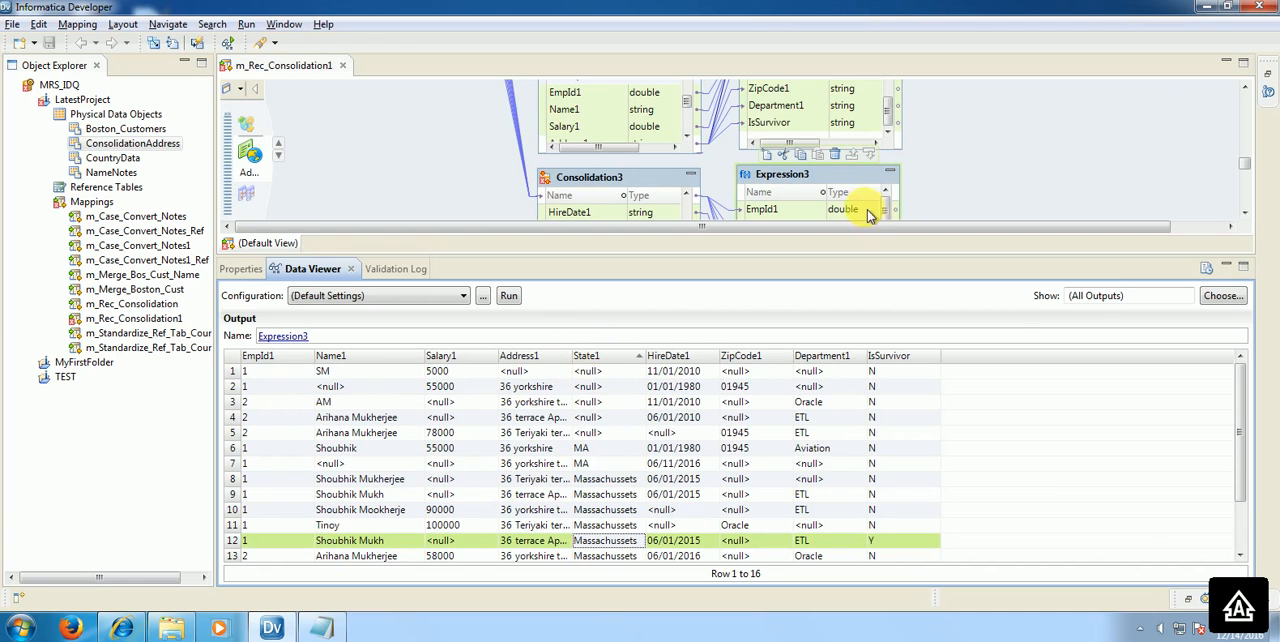
Step: Rerun the Data Viewer on Expression3, widen the Address1 column and examine the row whose IsSurvivor is Y
right_click(830, 172)
click(895, 331)
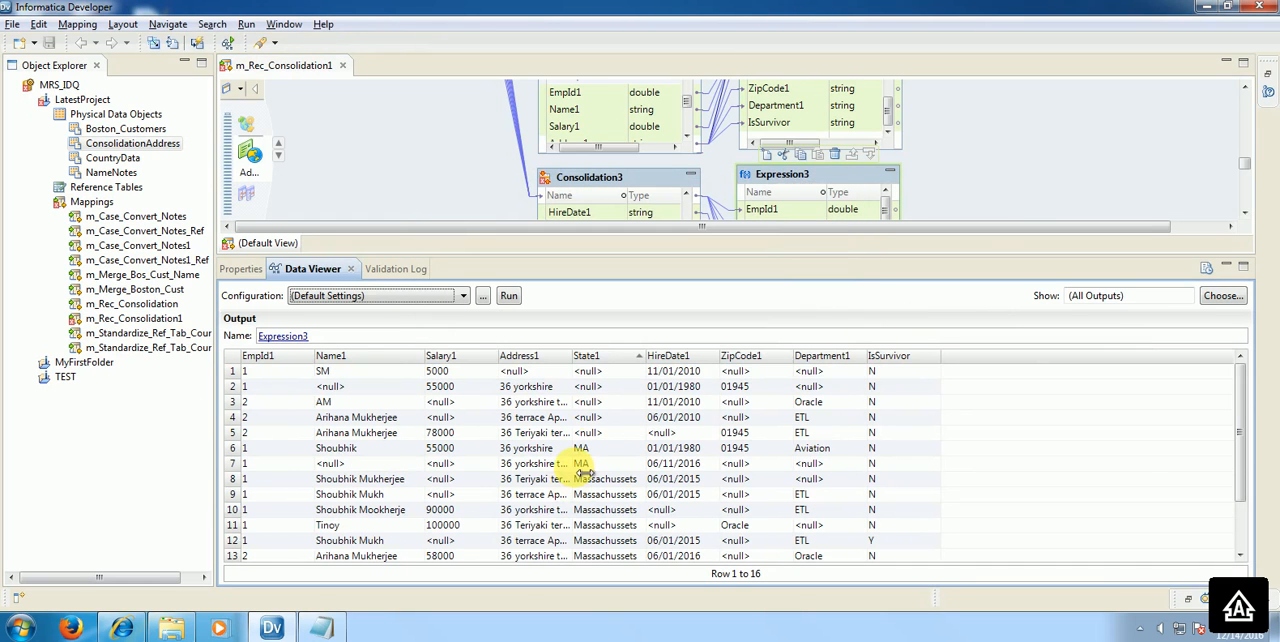
drag(580, 366, 670, 357)
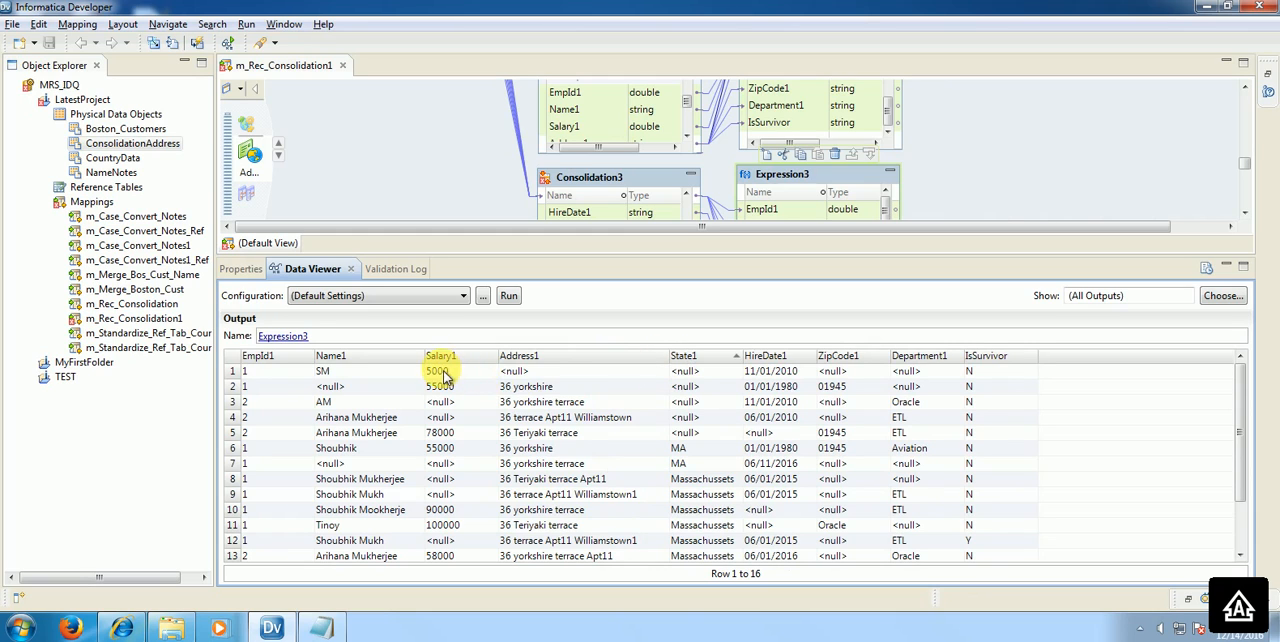
click(292, 542)
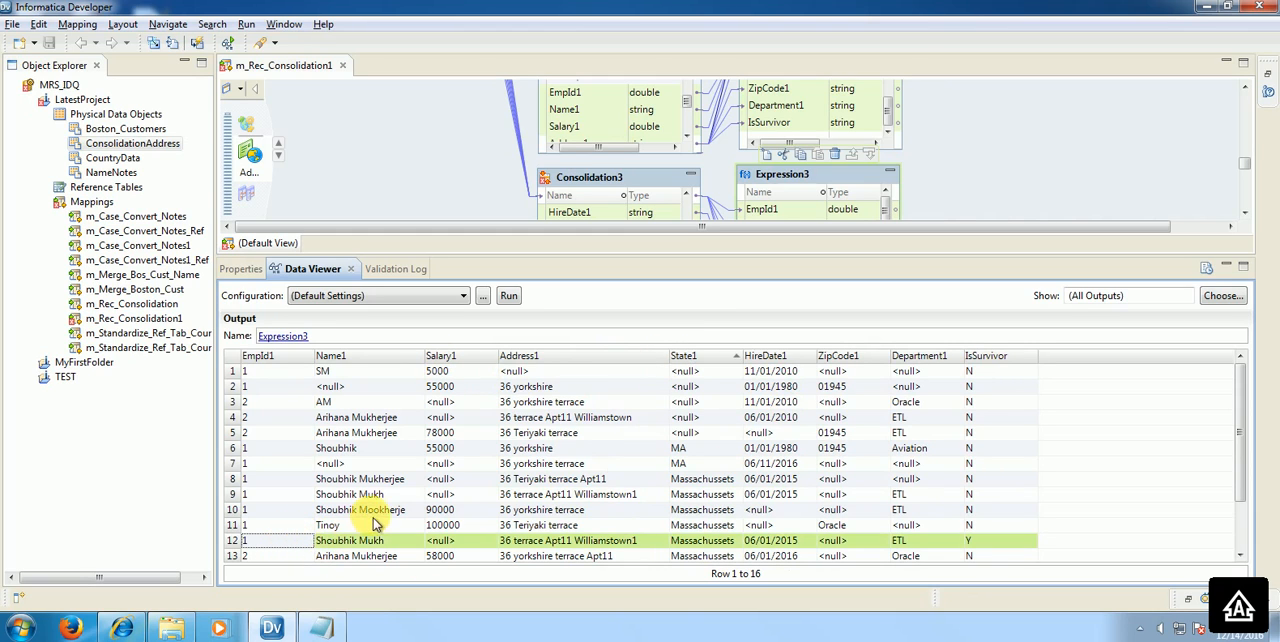
scroll(377, 524, down, 1)
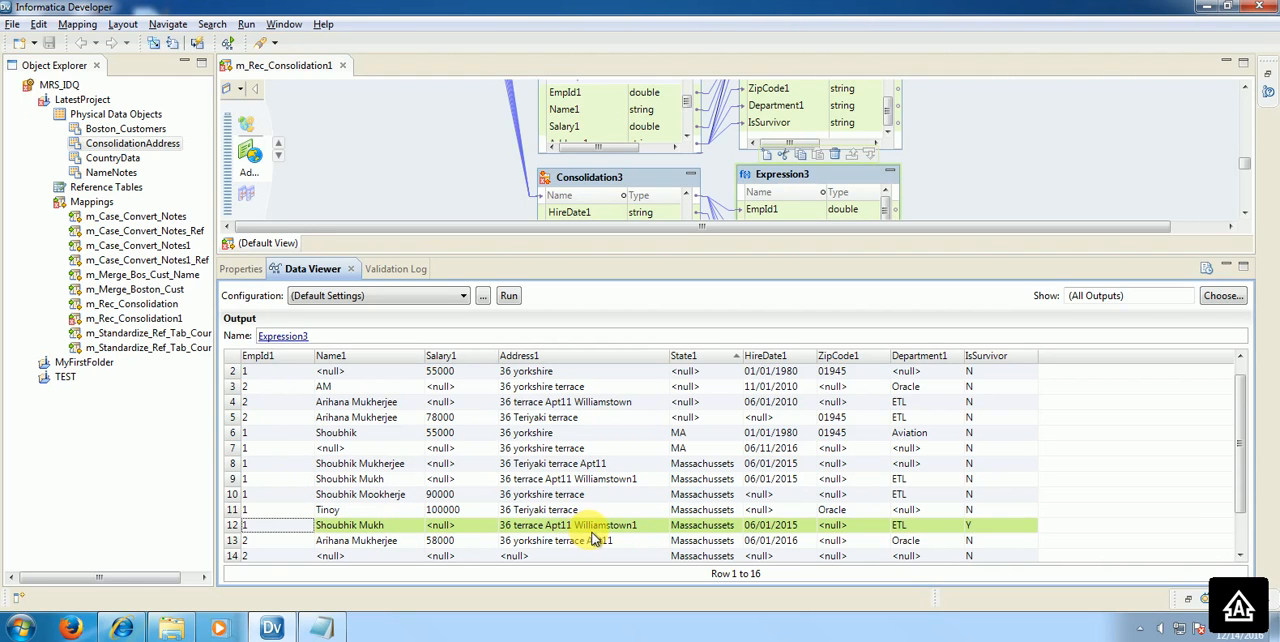
Step: Replace CONSOL_MOSTDATA with CONSOL_MOSTFILLED in the IF condition of Consolidation3's advanced strategy expression and save the mapping
click(640, 181)
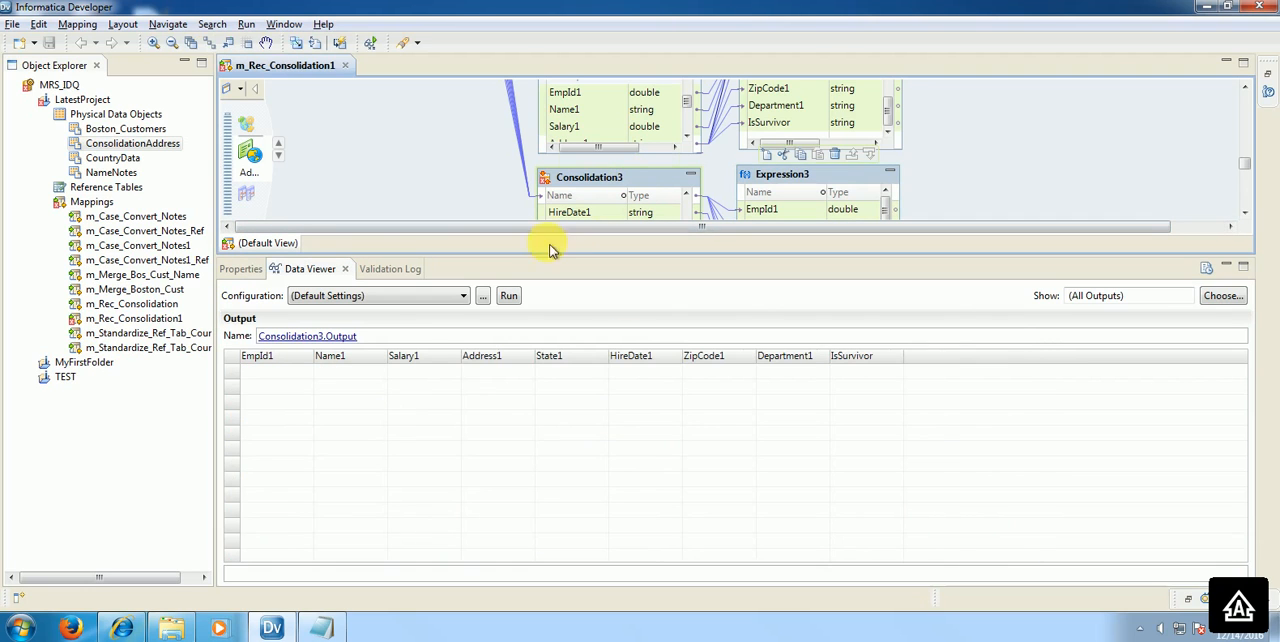
click(248, 271)
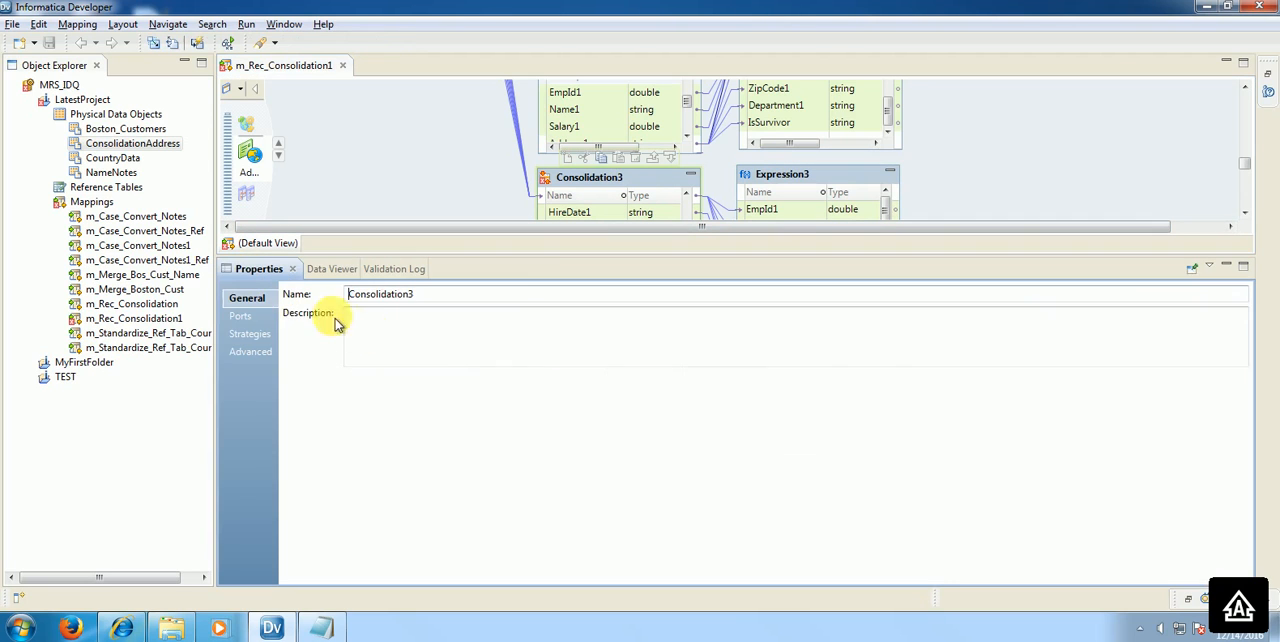
click(252, 334)
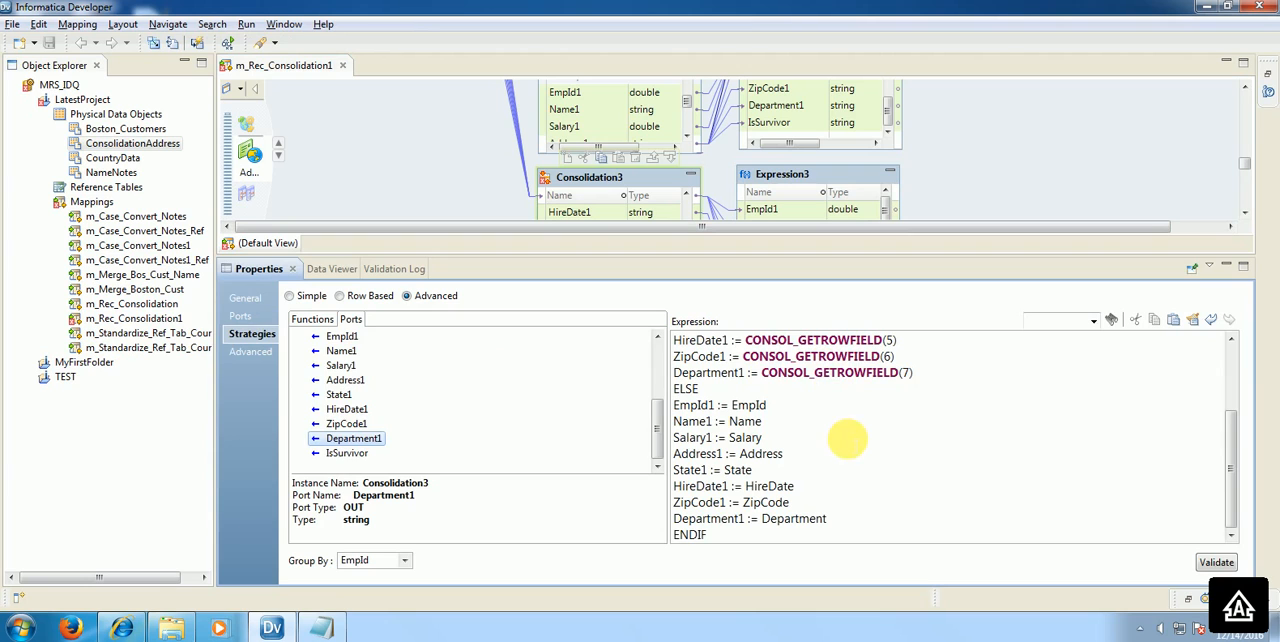
drag(1231, 428, 1233, 352)
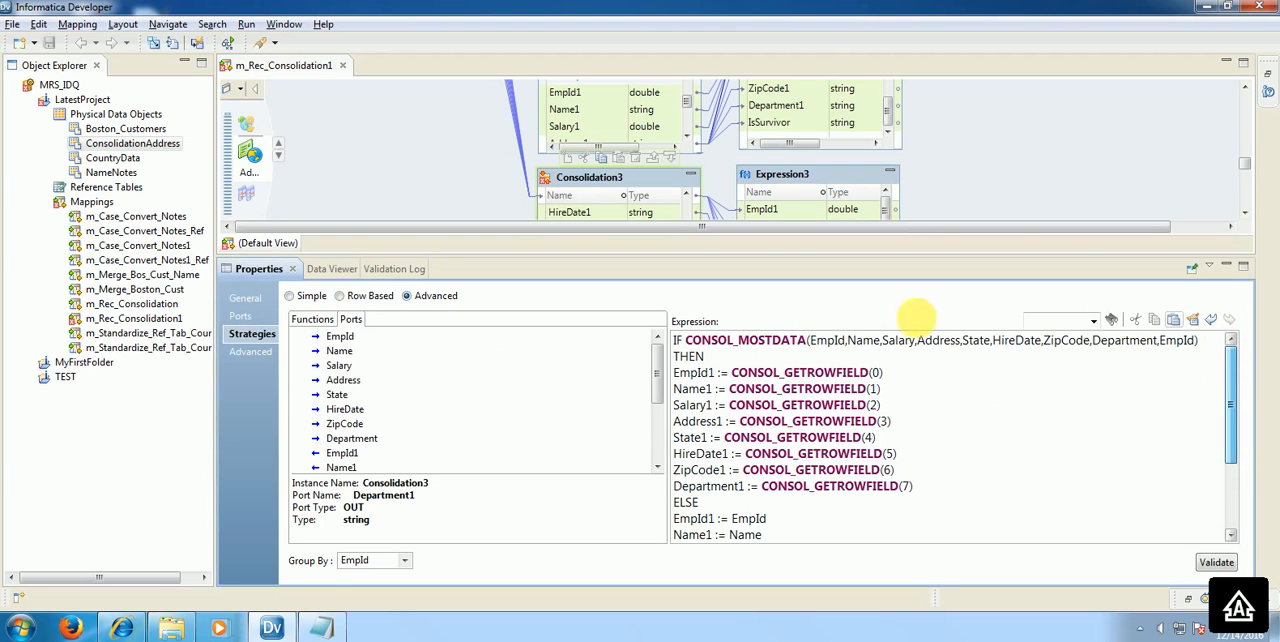
drag(686, 340, 806, 340)
click(310, 321)
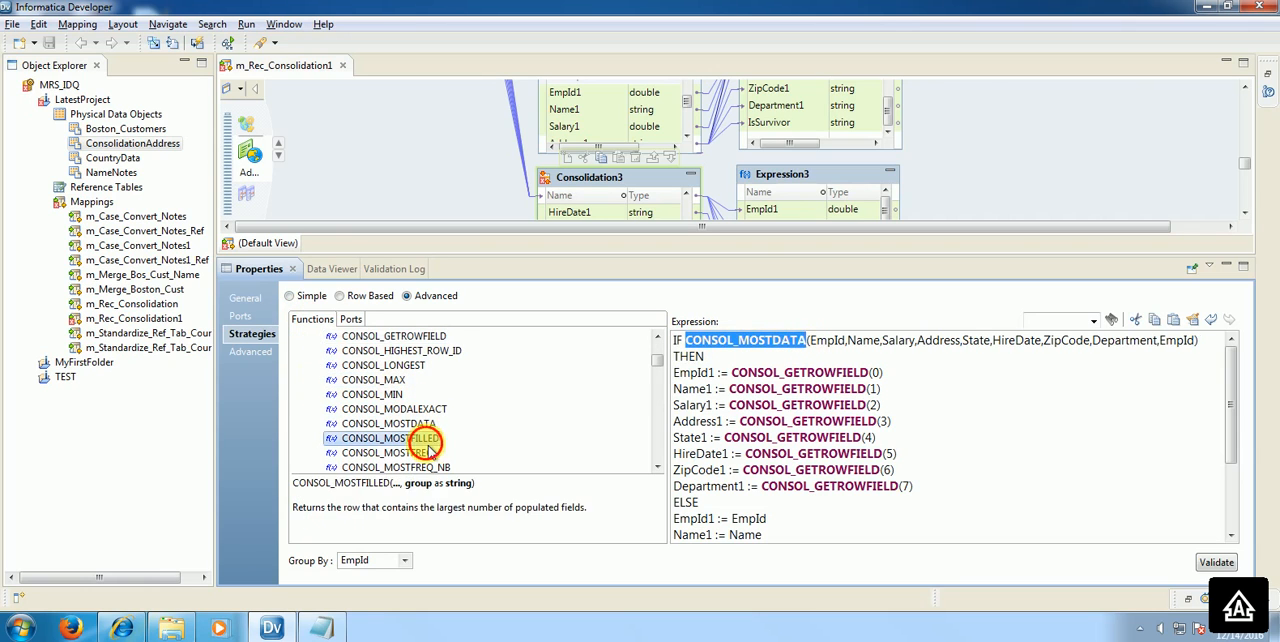
double_click(428, 440)
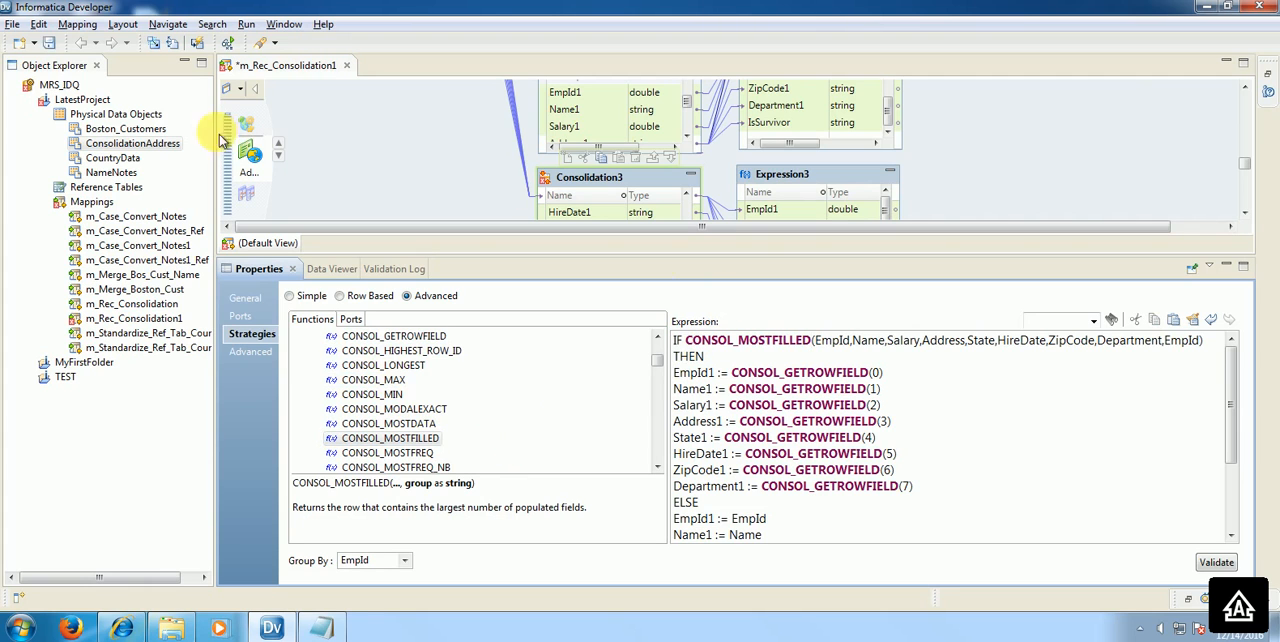
click(196, 42)
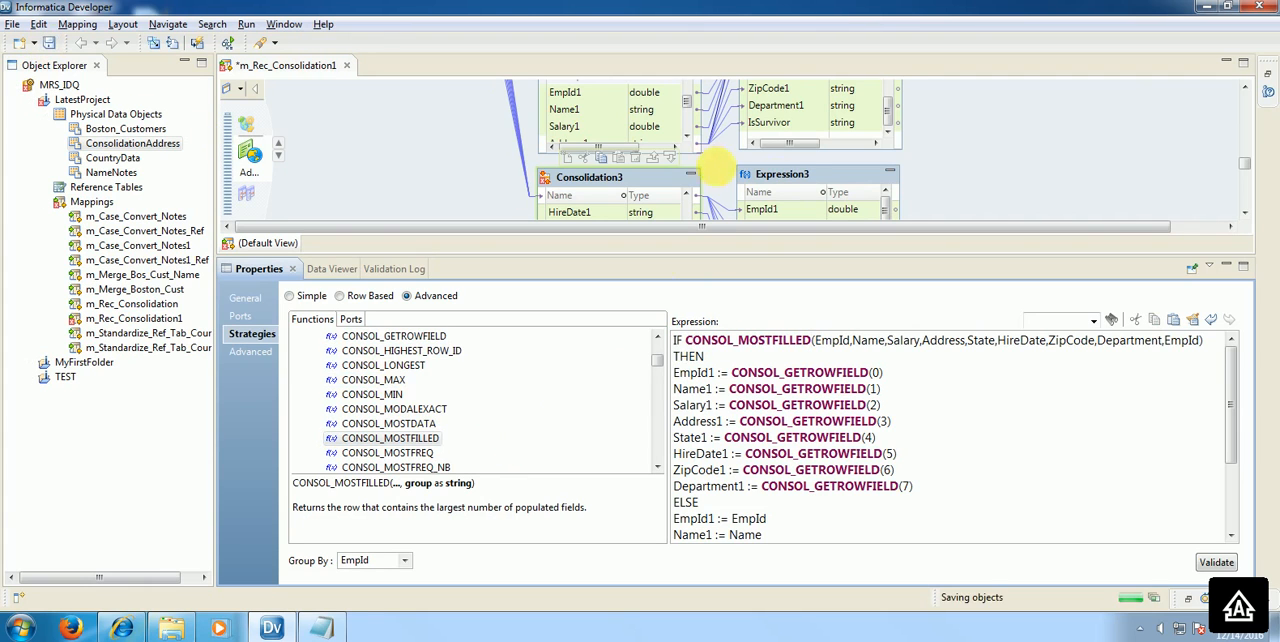
Step: Run the Data Viewer on Expression3 and compare the EmpId 1 row whose IsSurvivor is Y with the other EmpId 1 rows
right_click(809, 178)
click(880, 338)
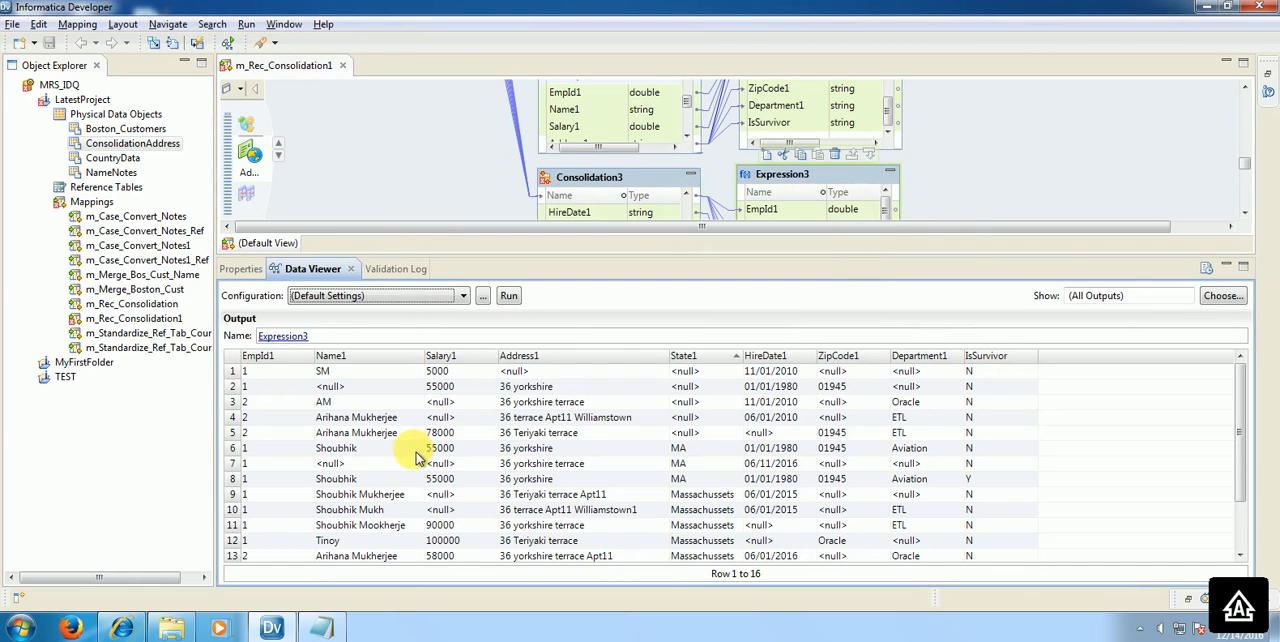
click(263, 543)
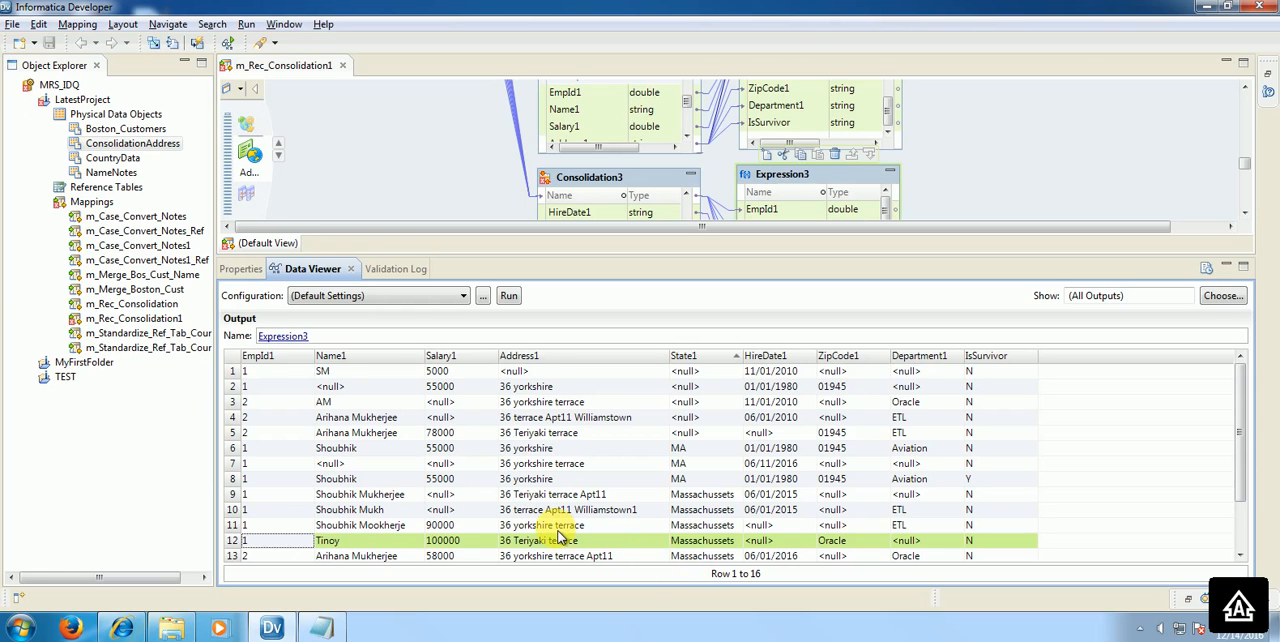
scroll(560, 530, down, 1)
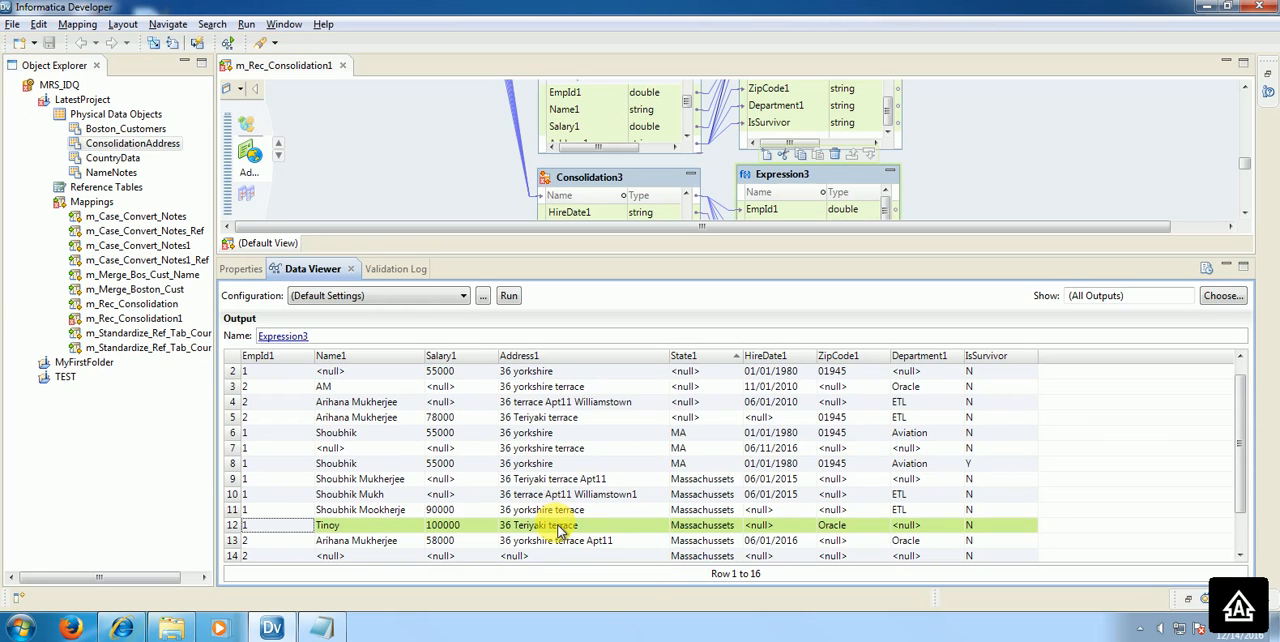
click(283, 467)
scroll(283, 478, up, 1)
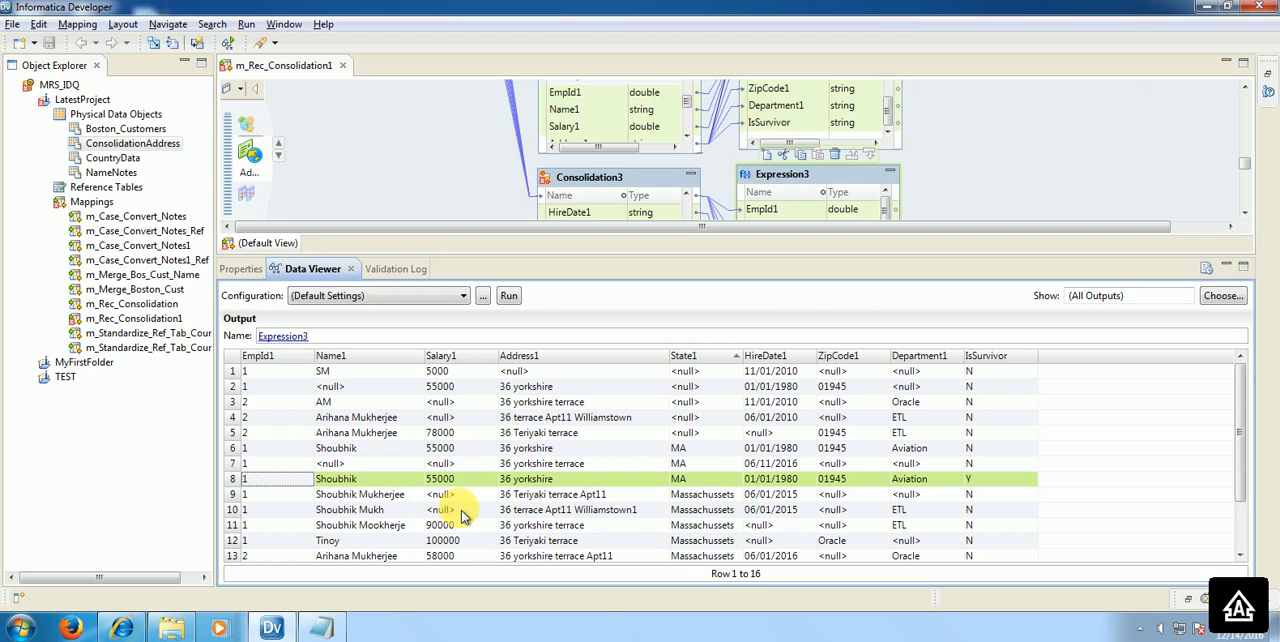
scroll(467, 514, down, 1)
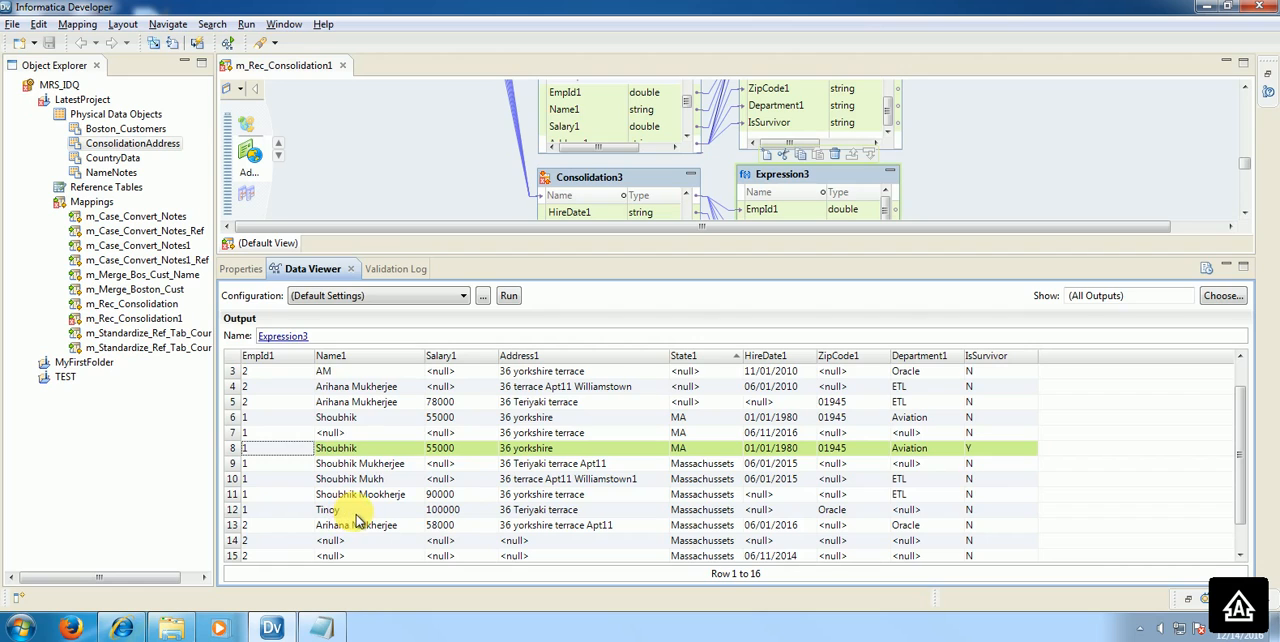
ctrl+click(238, 418)
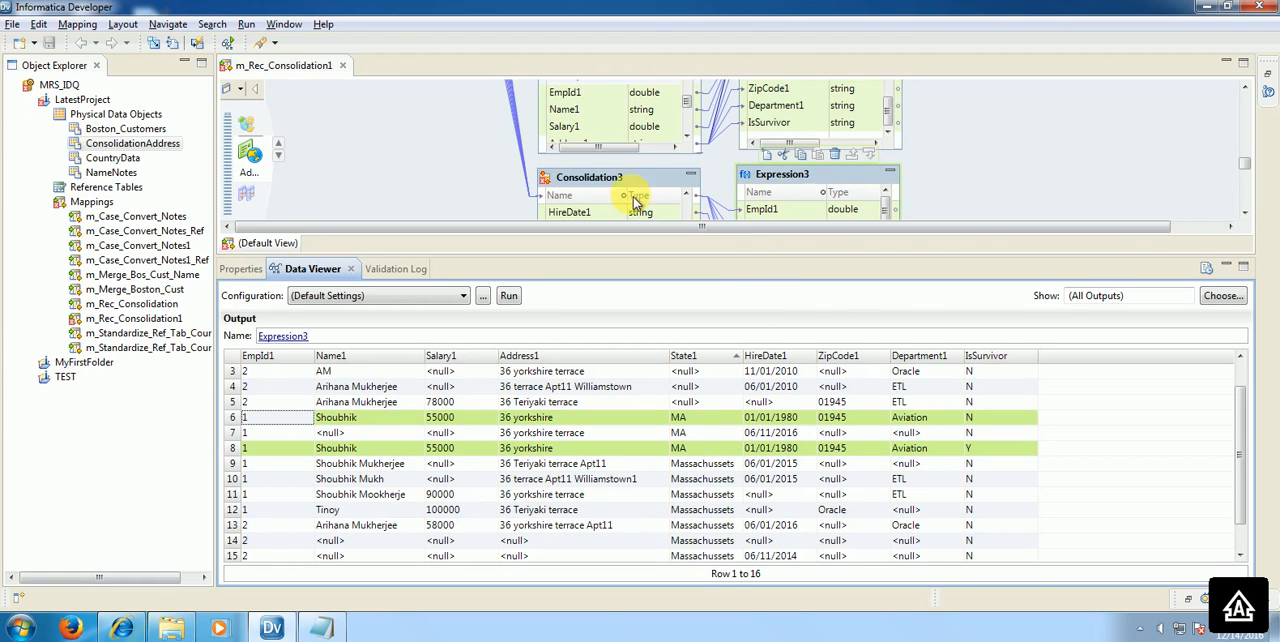
Step: Change the IF condition function in Consolidation3's advanced strategy expression to CONSOL_MODALEXACT and save the mapping
click(593, 183)
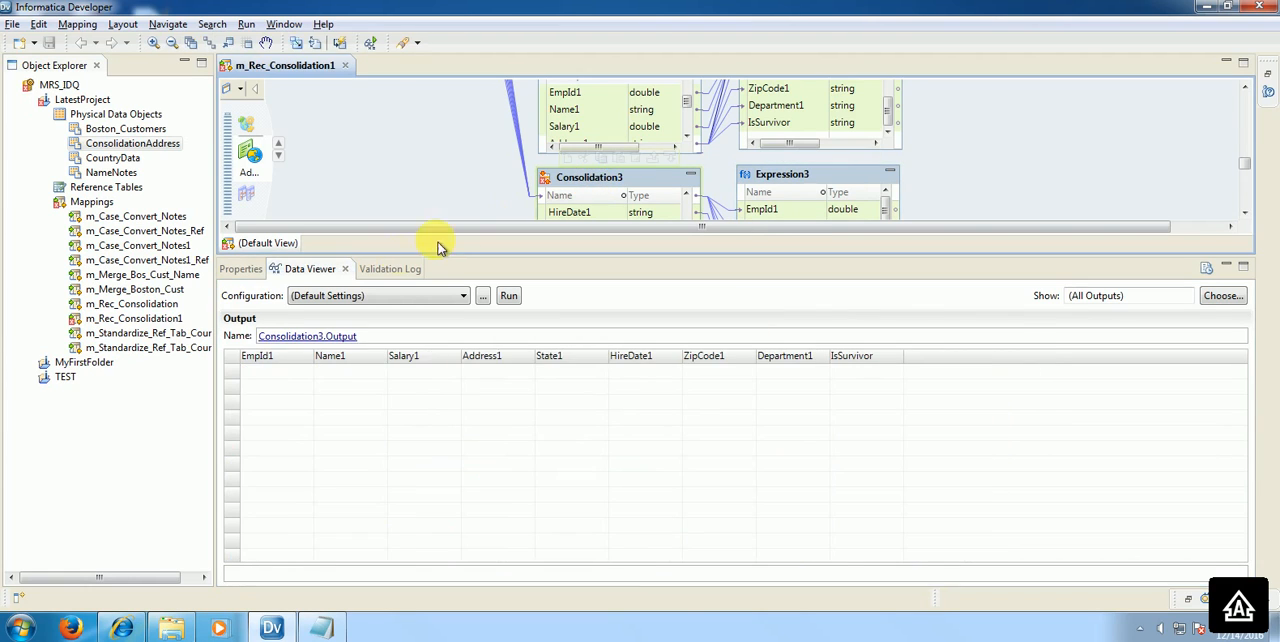
click(248, 268)
click(252, 334)
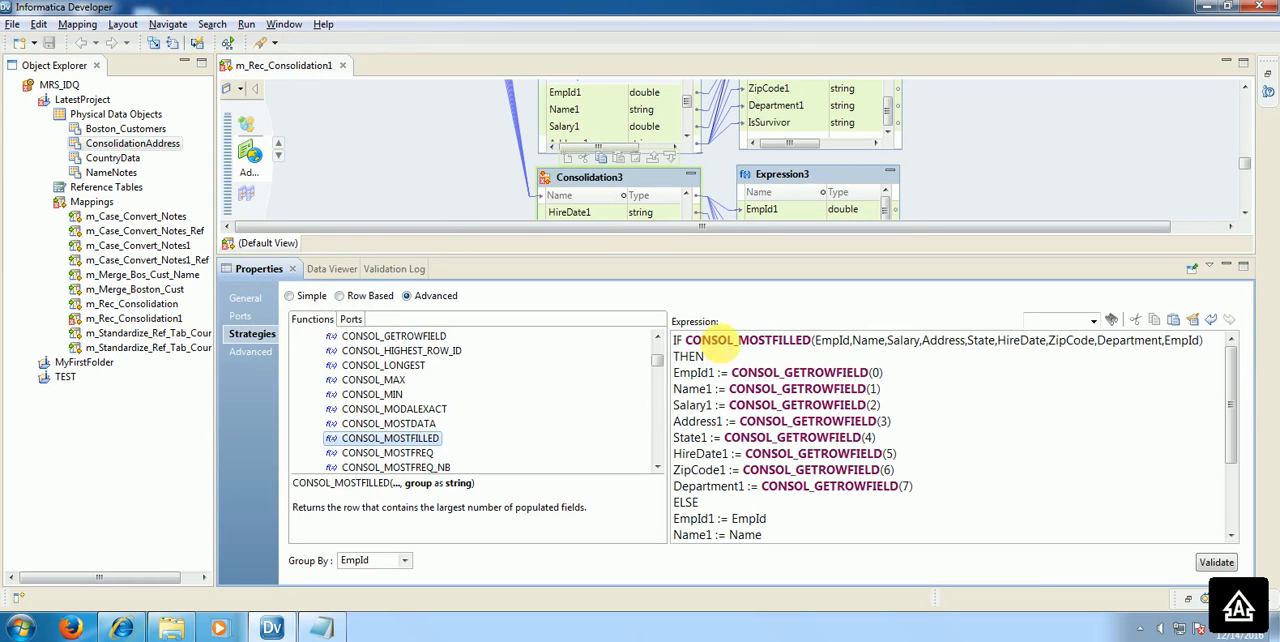
double_click(686, 341)
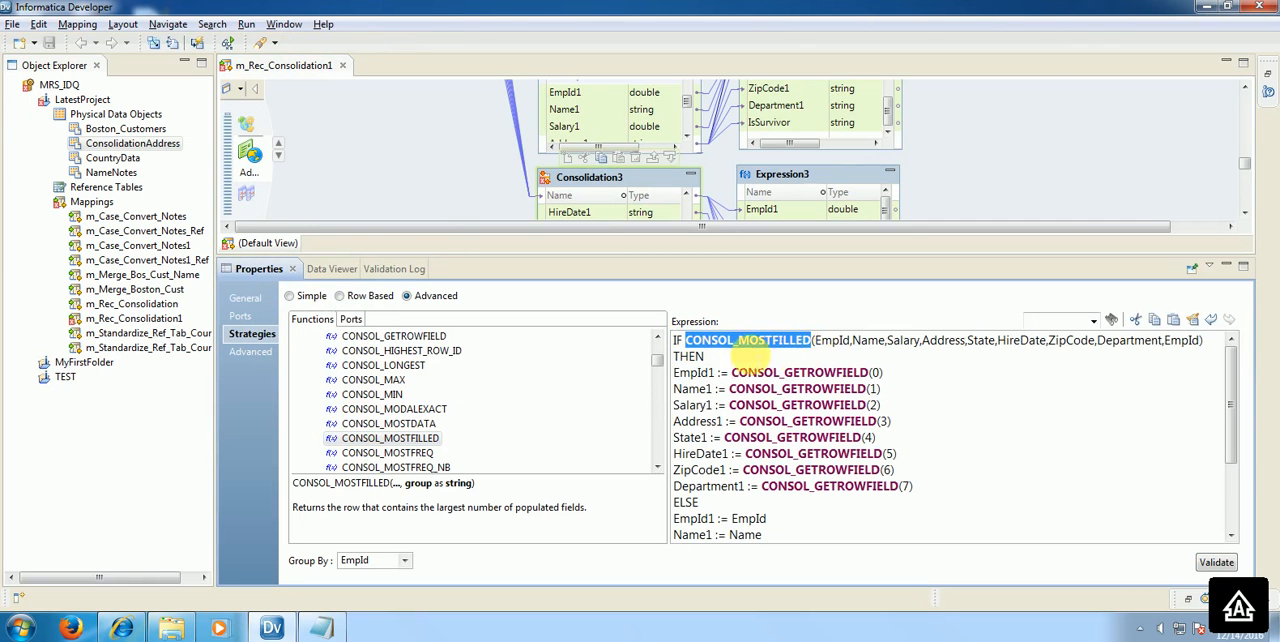
double_click(395, 409)
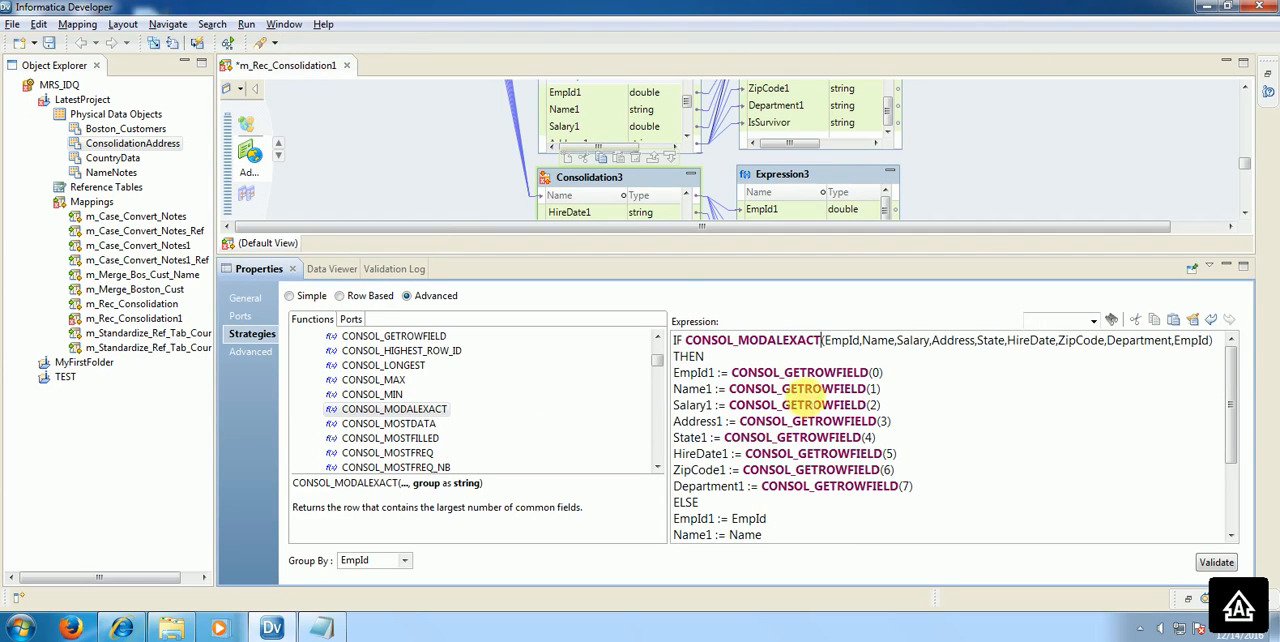
key(ctrl+s)
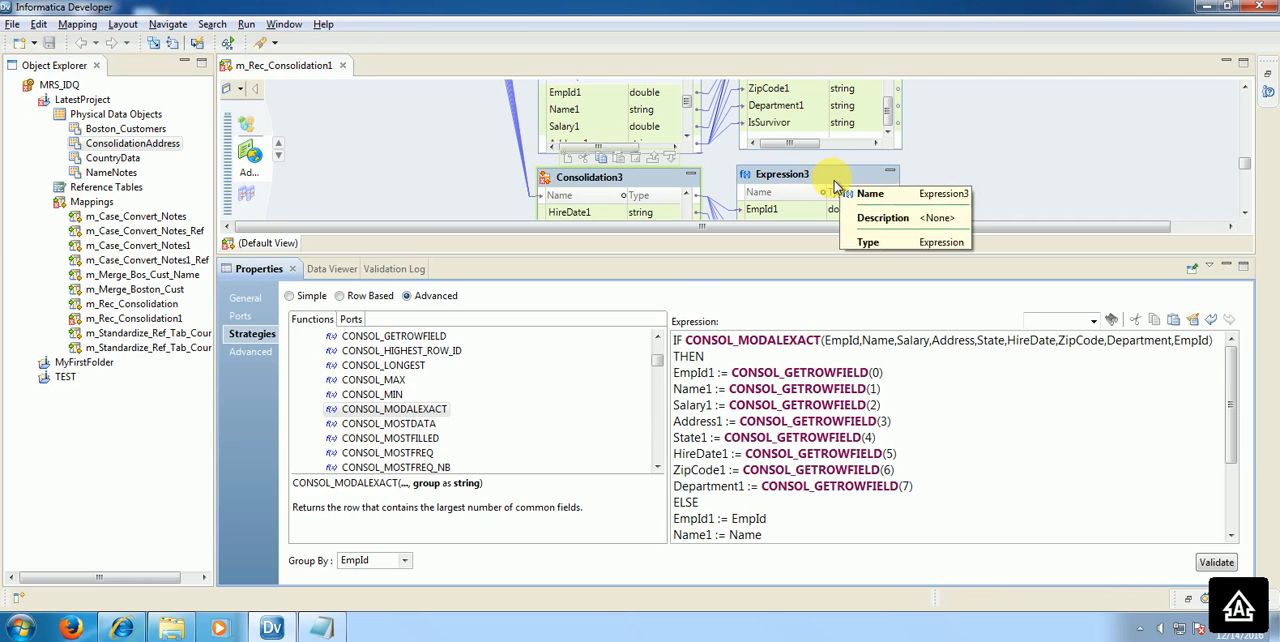
Step: Rerun the Data Viewer on Expression3 and select the EmpId 1 row whose IsSurvivor is Y
right_click(831, 180)
click(912, 341)
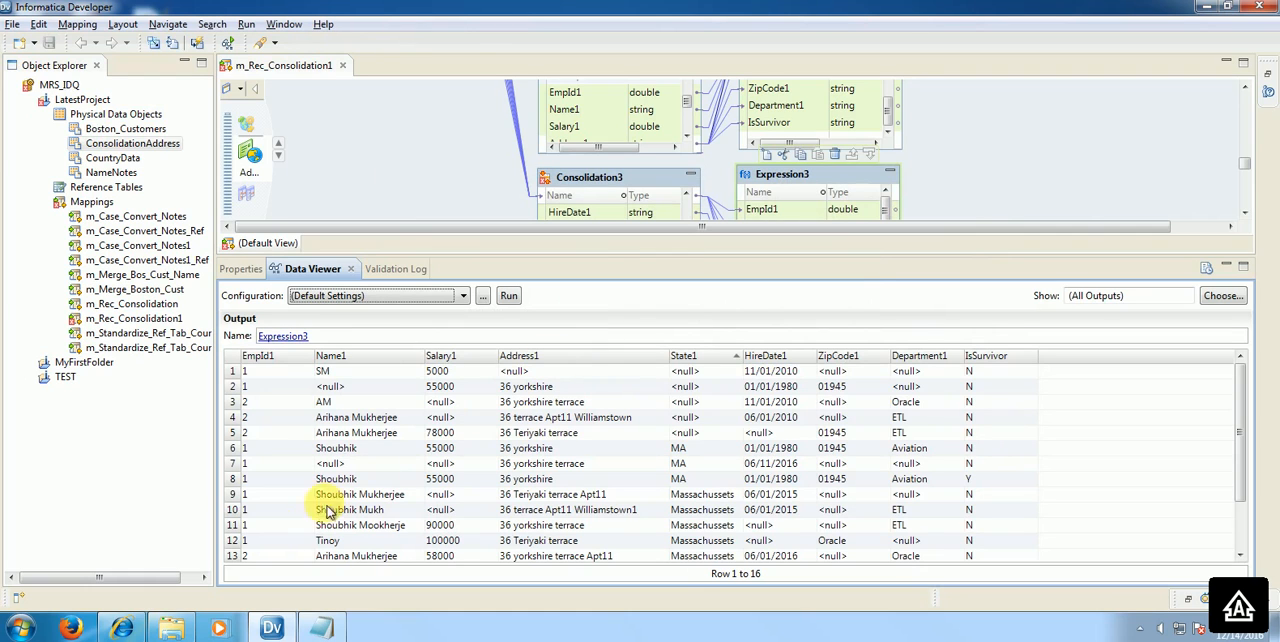
click(268, 493)
click(245, 480)
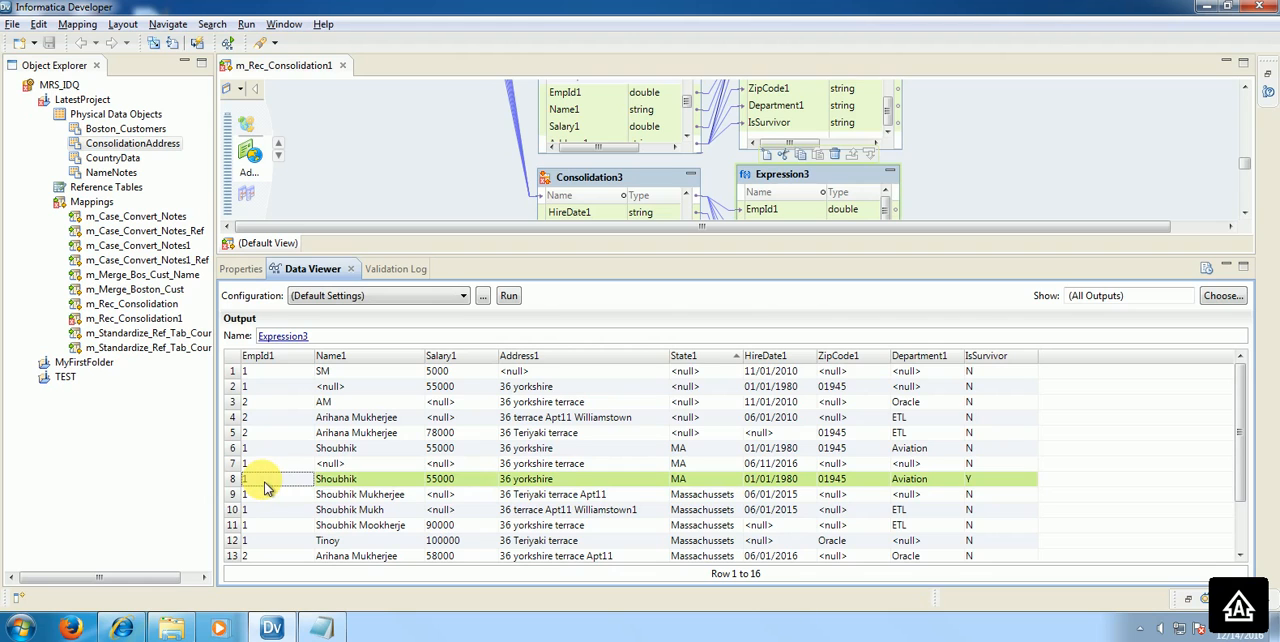
Step: Examine the strategies and the Output Mode choices in Consolidation3's advanced properties without changing the mode
click(620, 178)
click(241, 269)
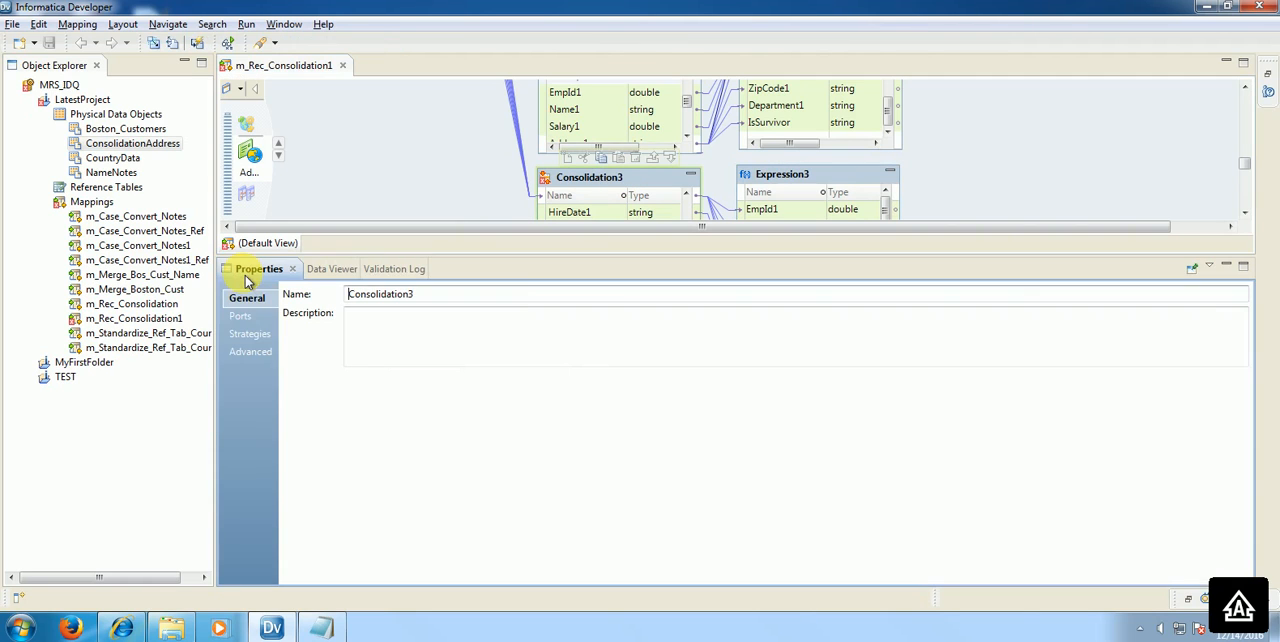
click(250, 334)
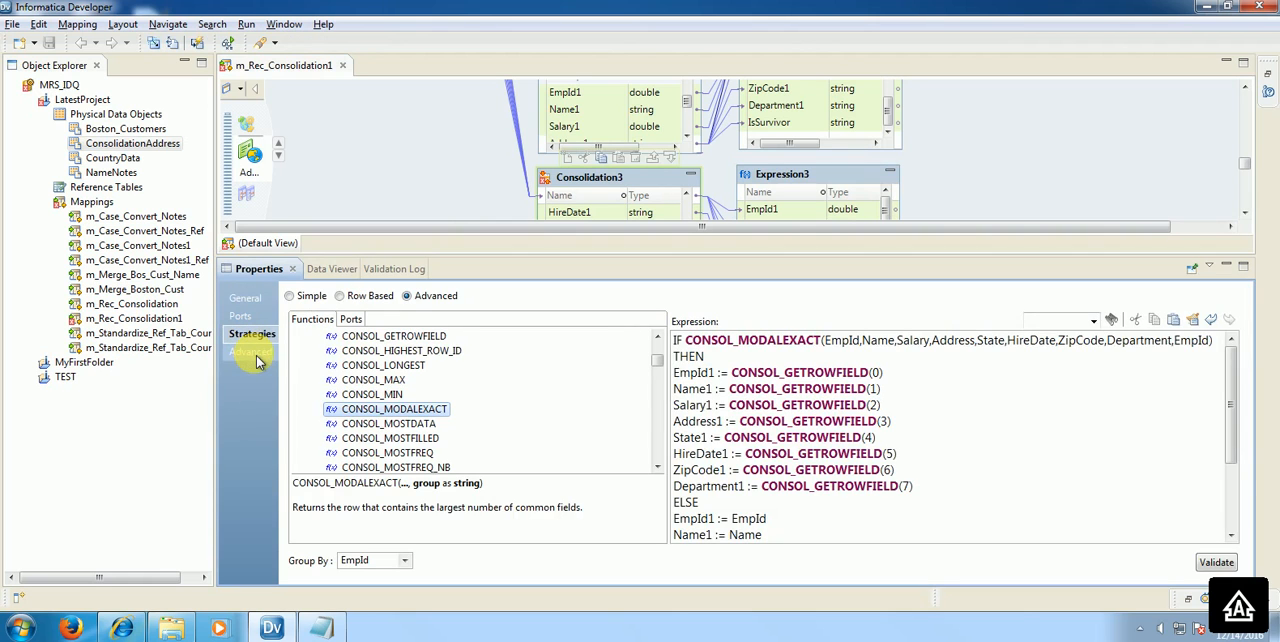
click(255, 354)
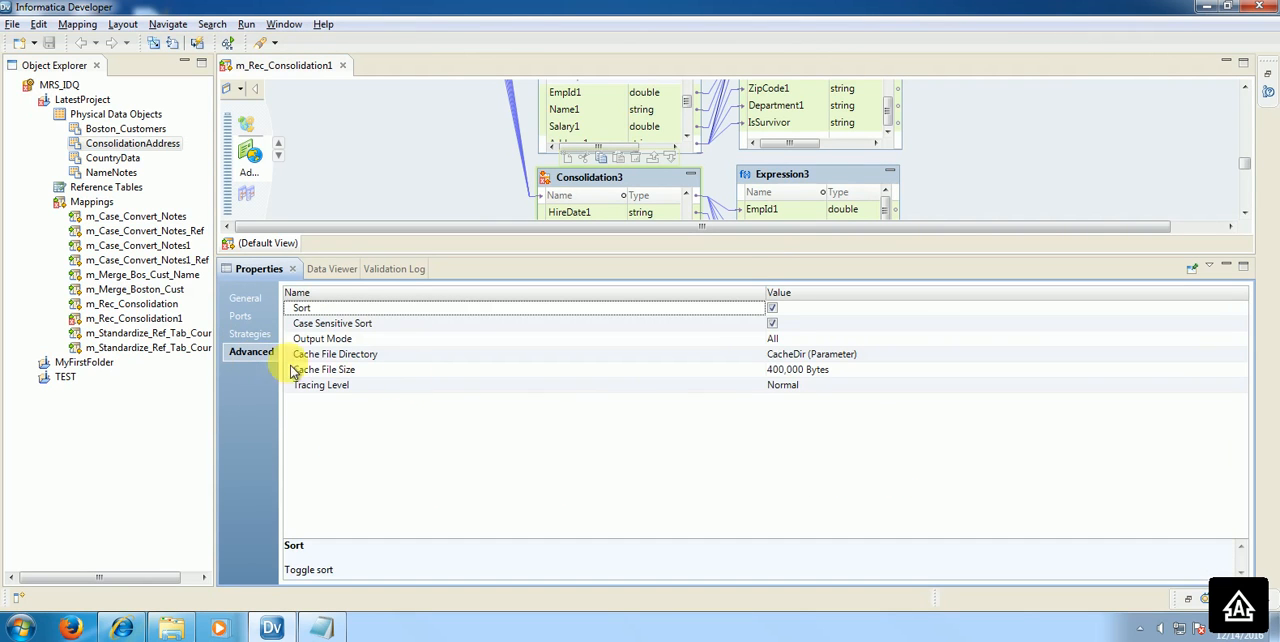
click(795, 341)
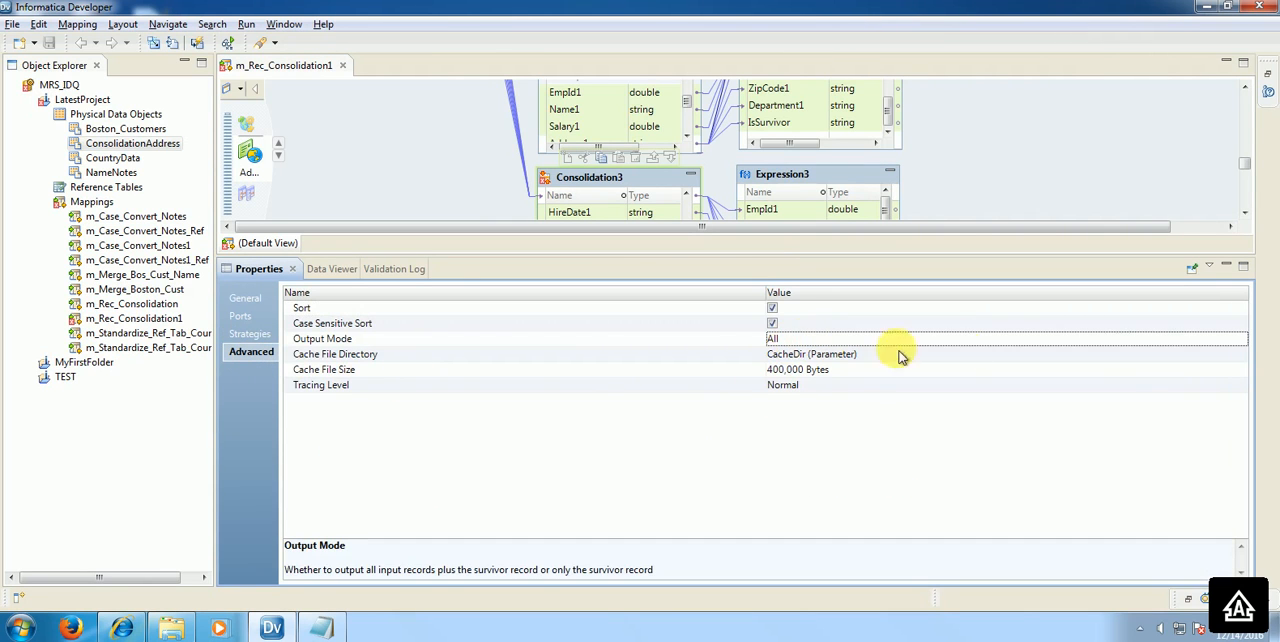
click(1247, 345)
click(1246, 343)
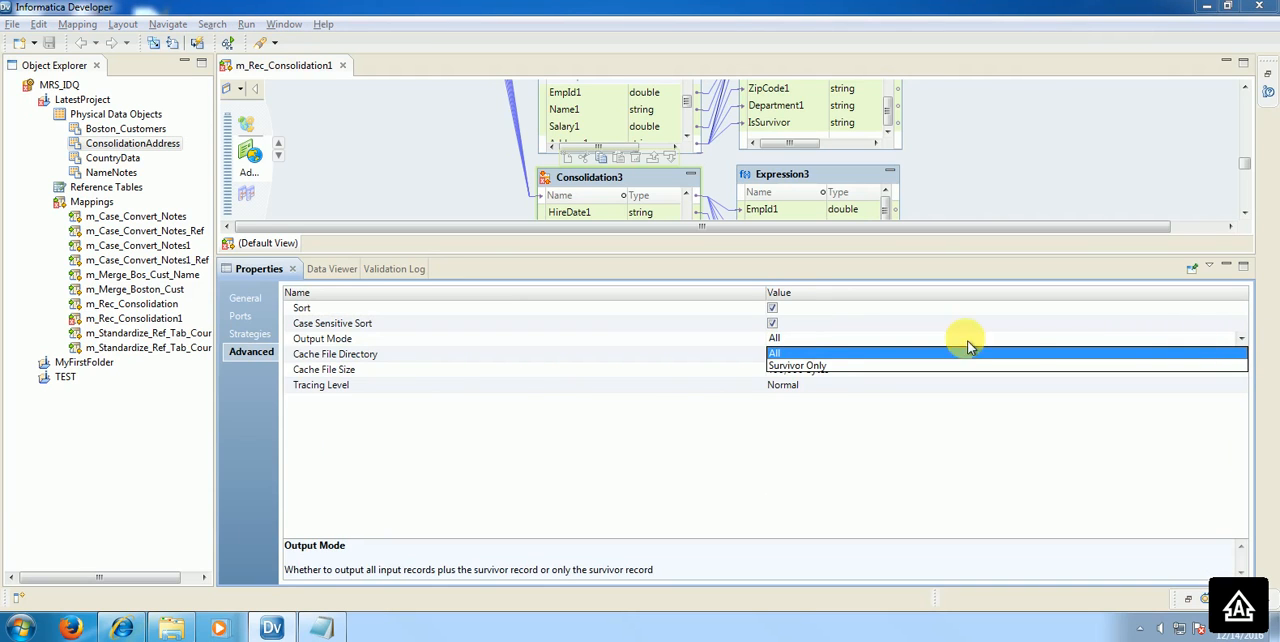
click(562, 380)
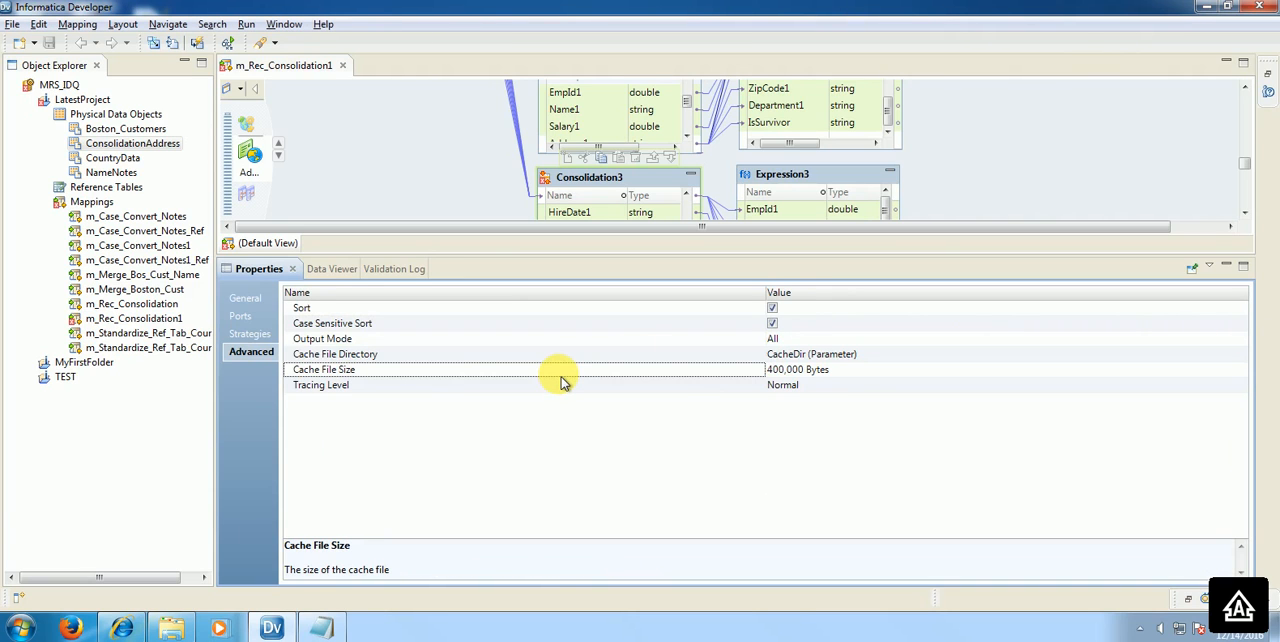